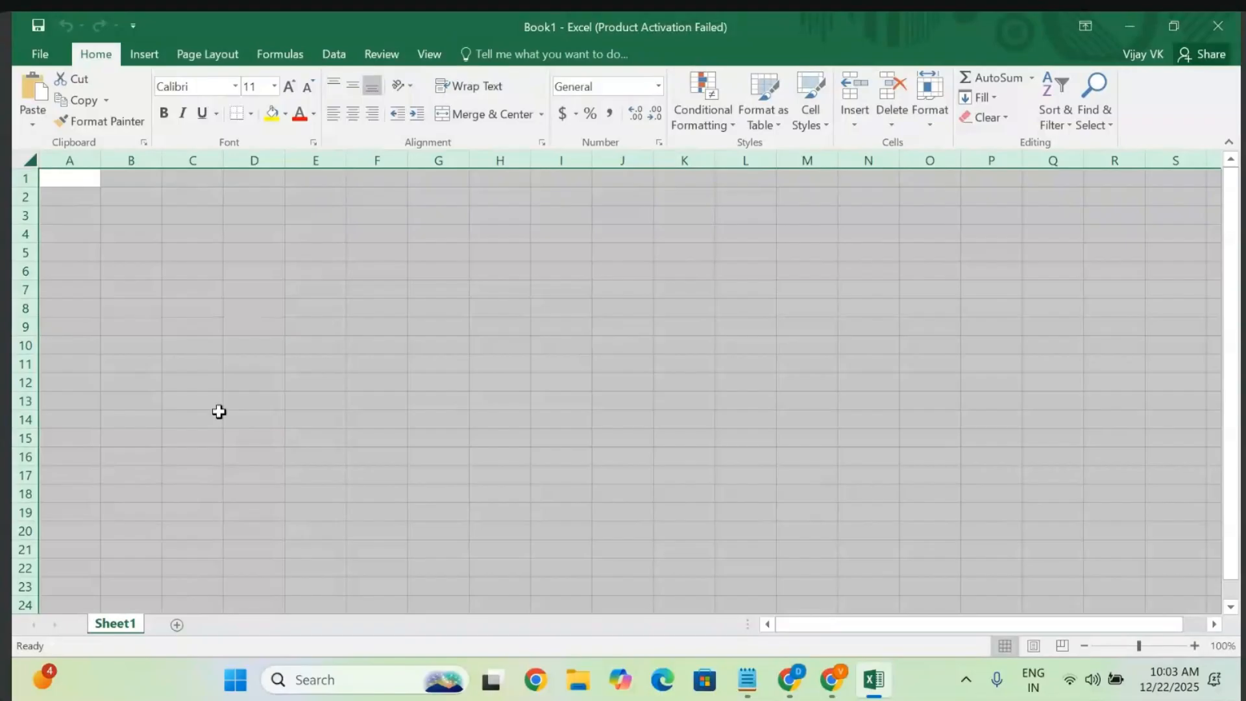
- Hide the worksheet gridlines on Sheet1 and select the entire sheet
click(425, 56)
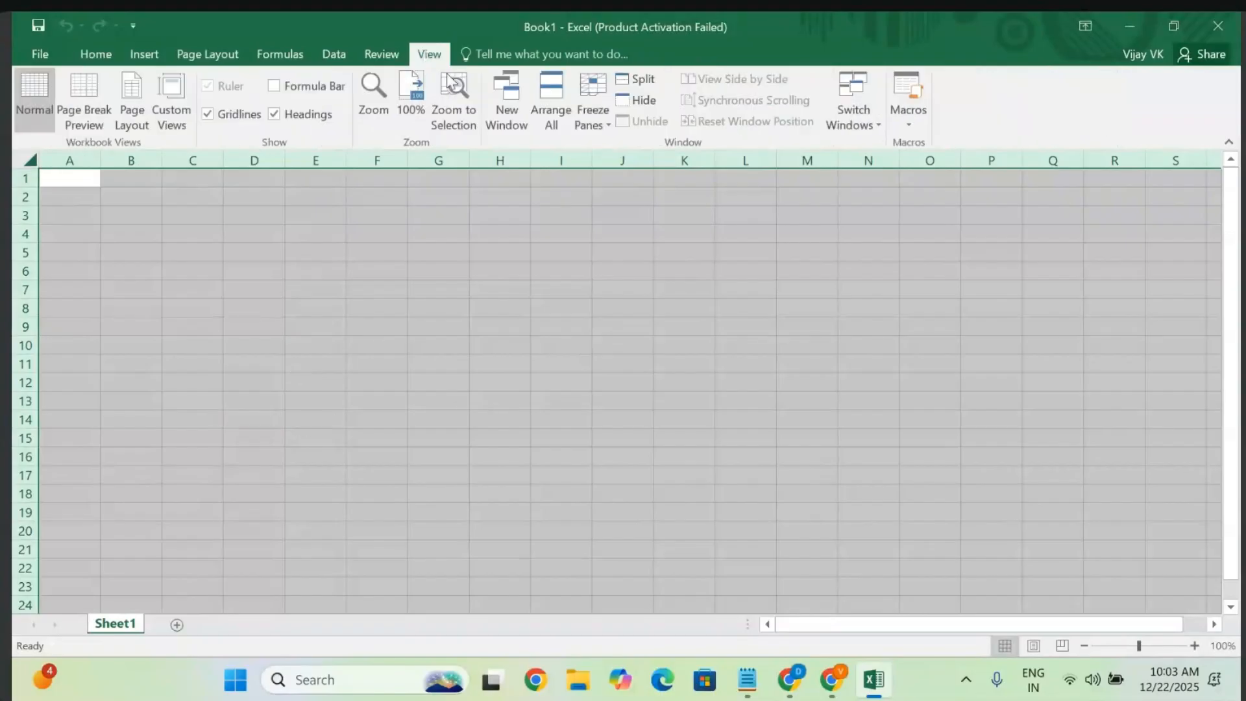
click(207, 115)
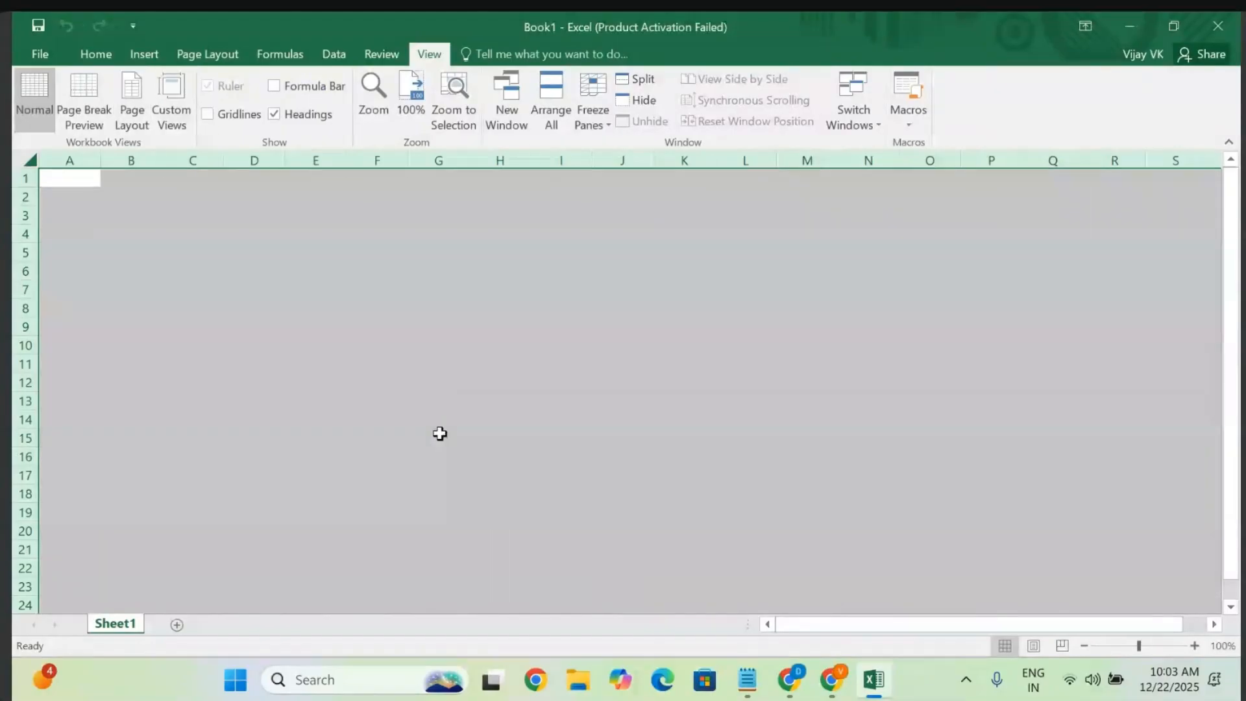
click(492, 443)
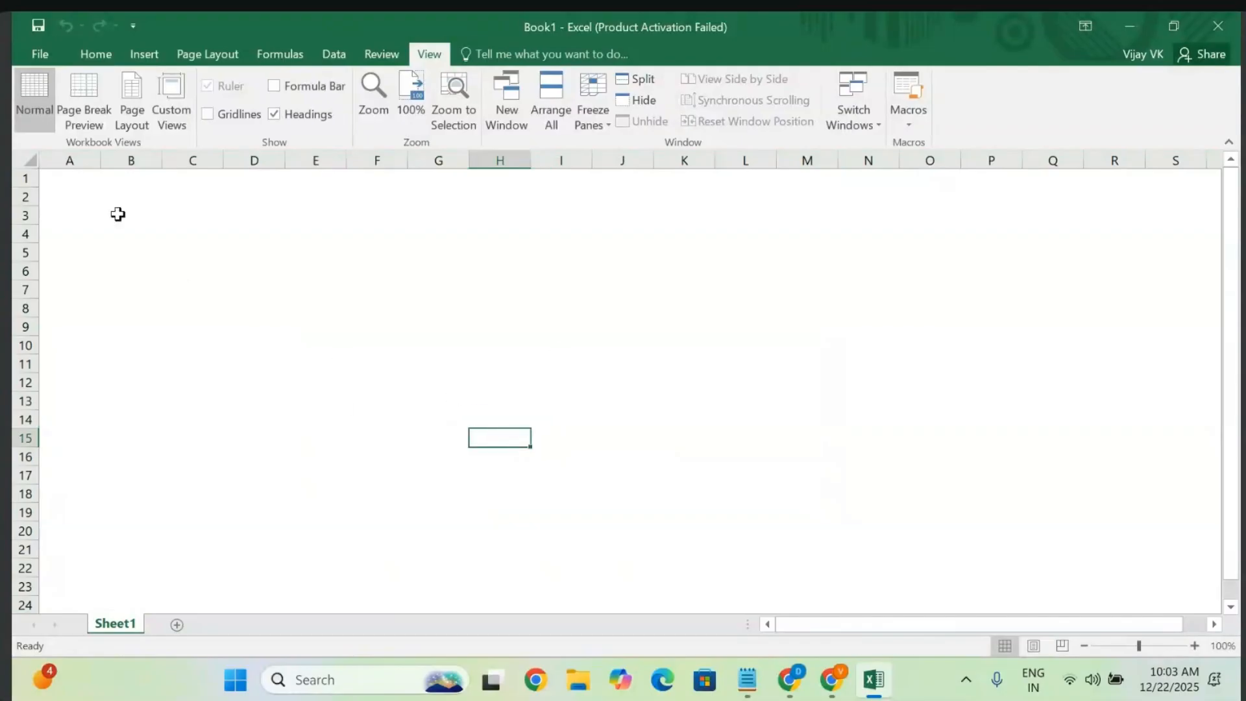
click(28, 160)
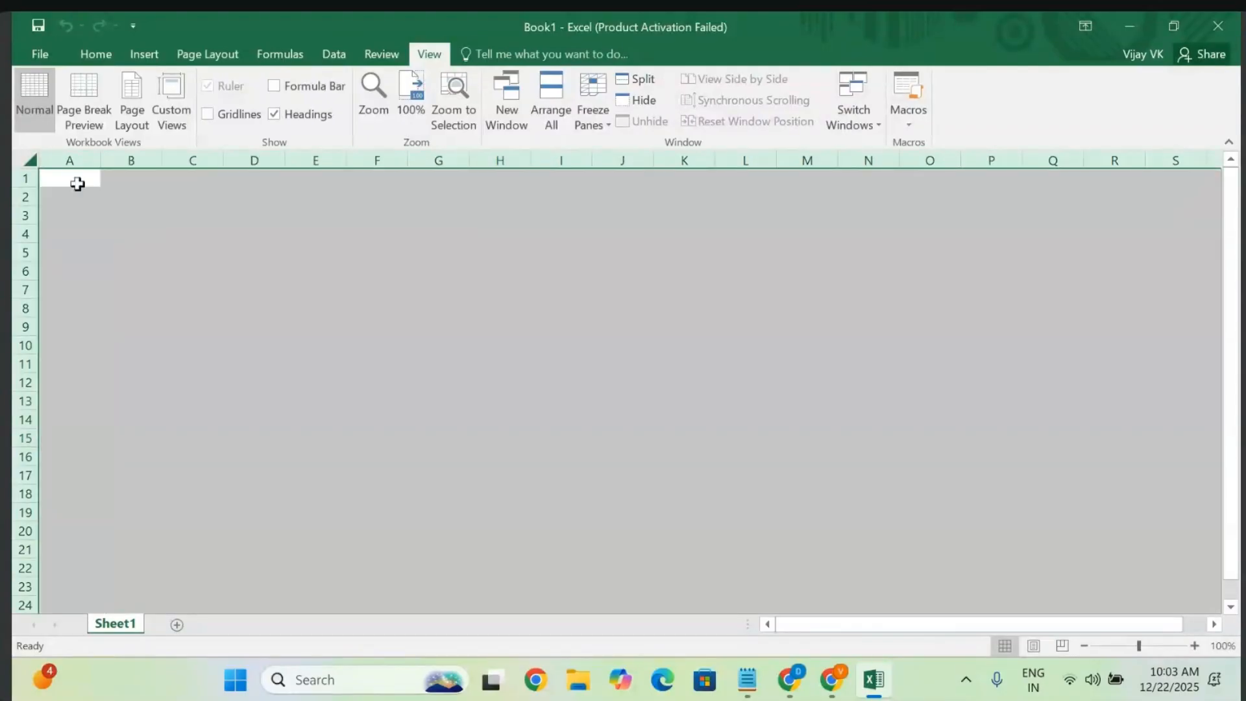
click(96, 55)
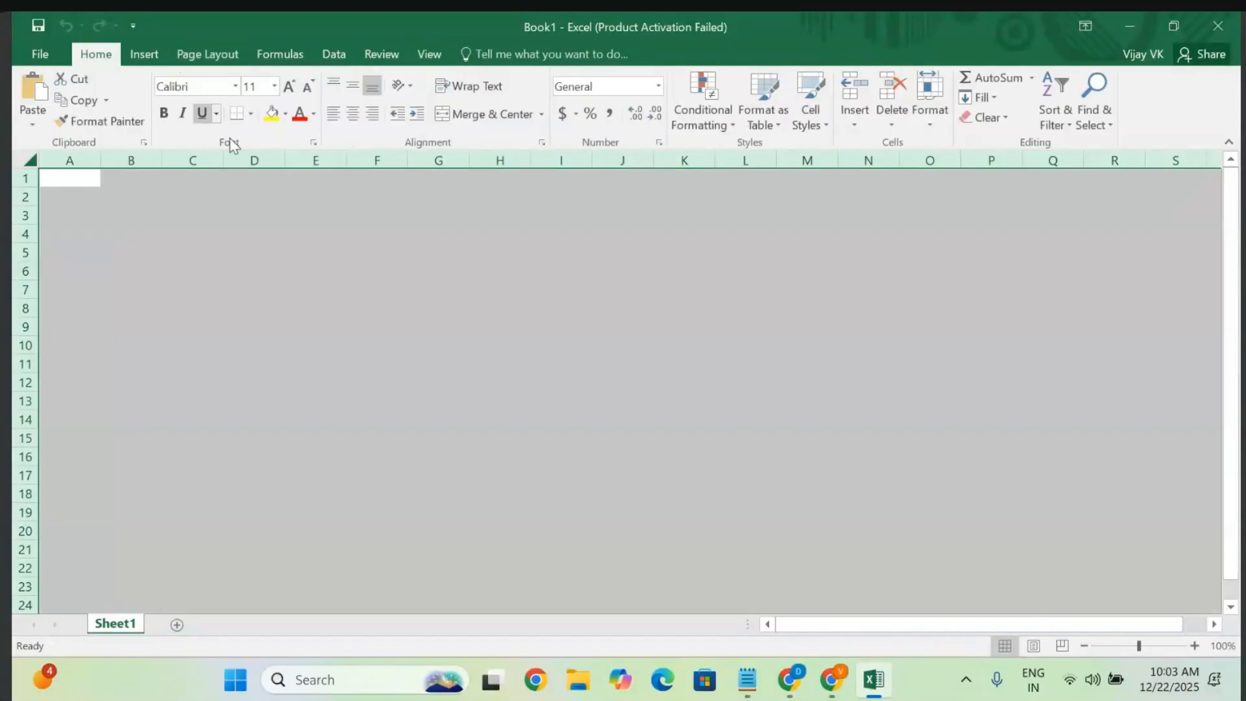
- Fill every cell of the selected sheet with the dark green theme colour
click(285, 117)
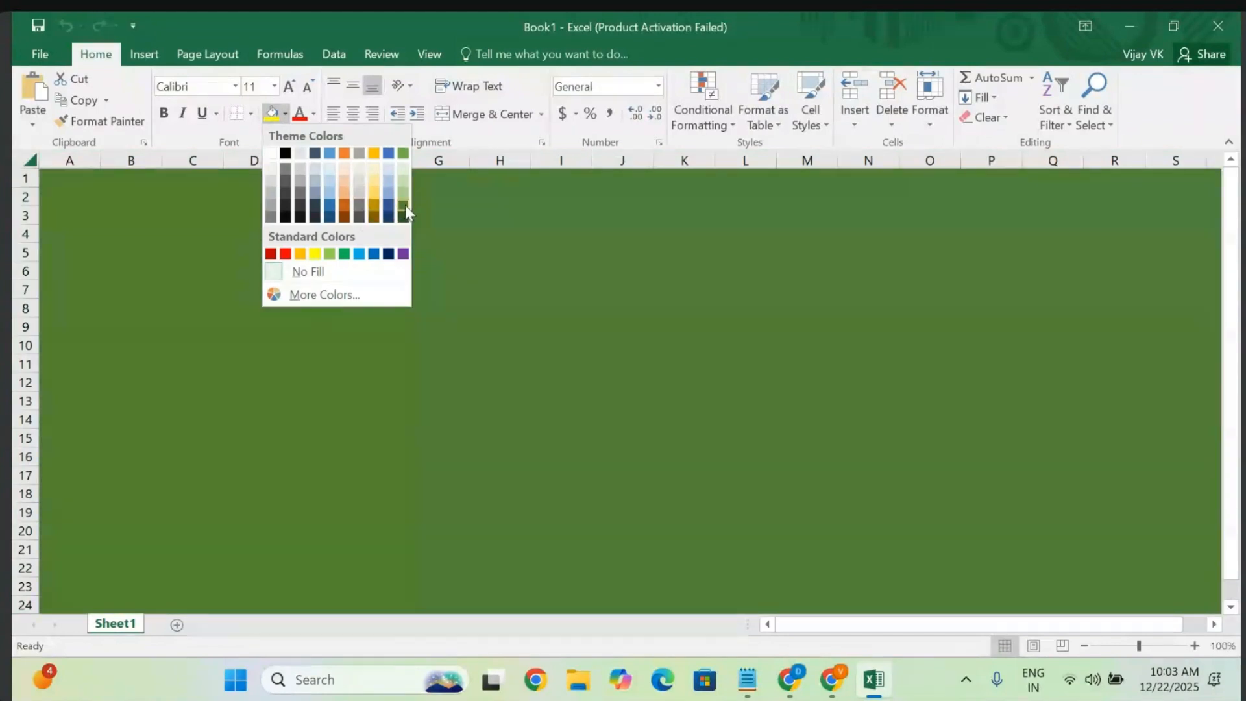
click(405, 206)
click(593, 361)
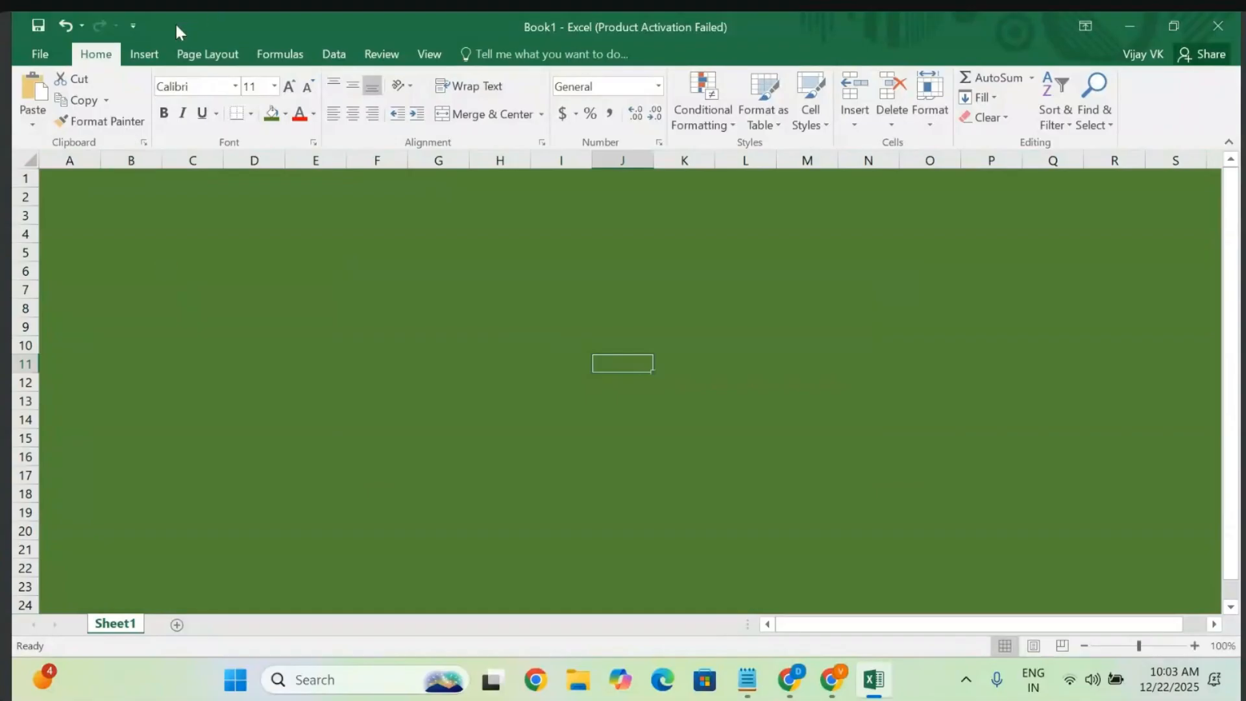
click(132, 50)
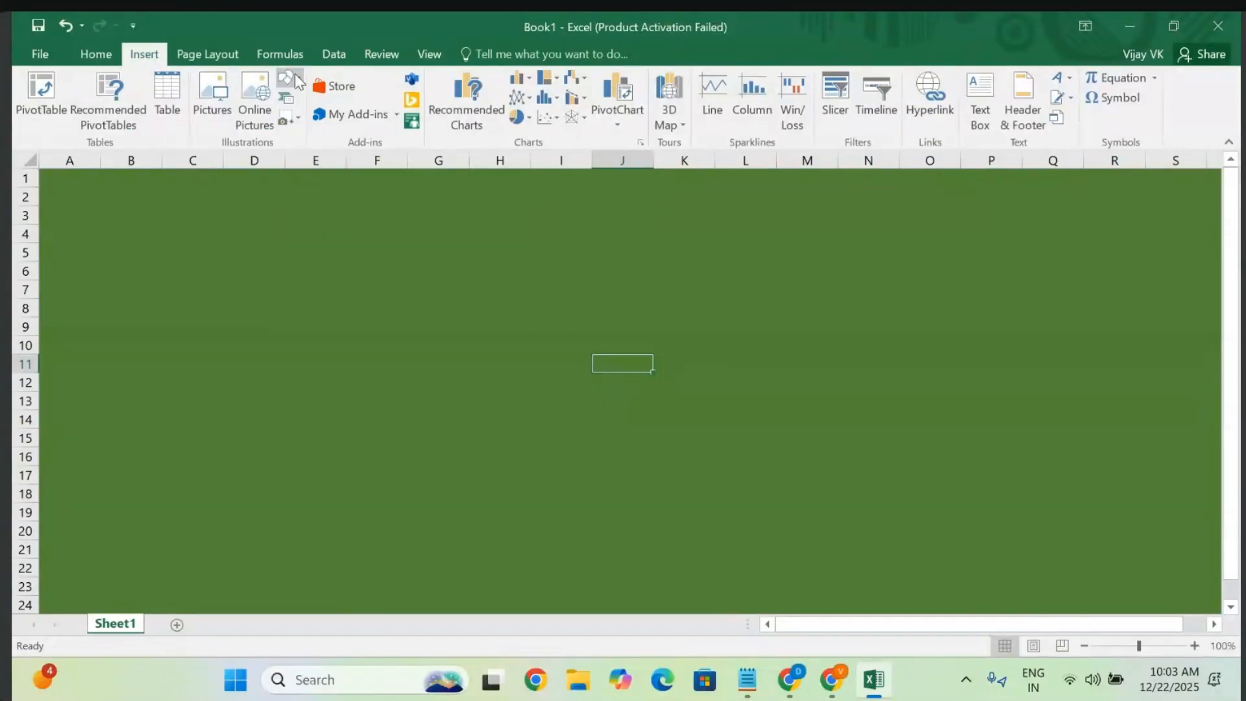
- Draw a ribbon banner near the top, starting at column D, sized 8.31 by 1.25 inches
click(295, 81)
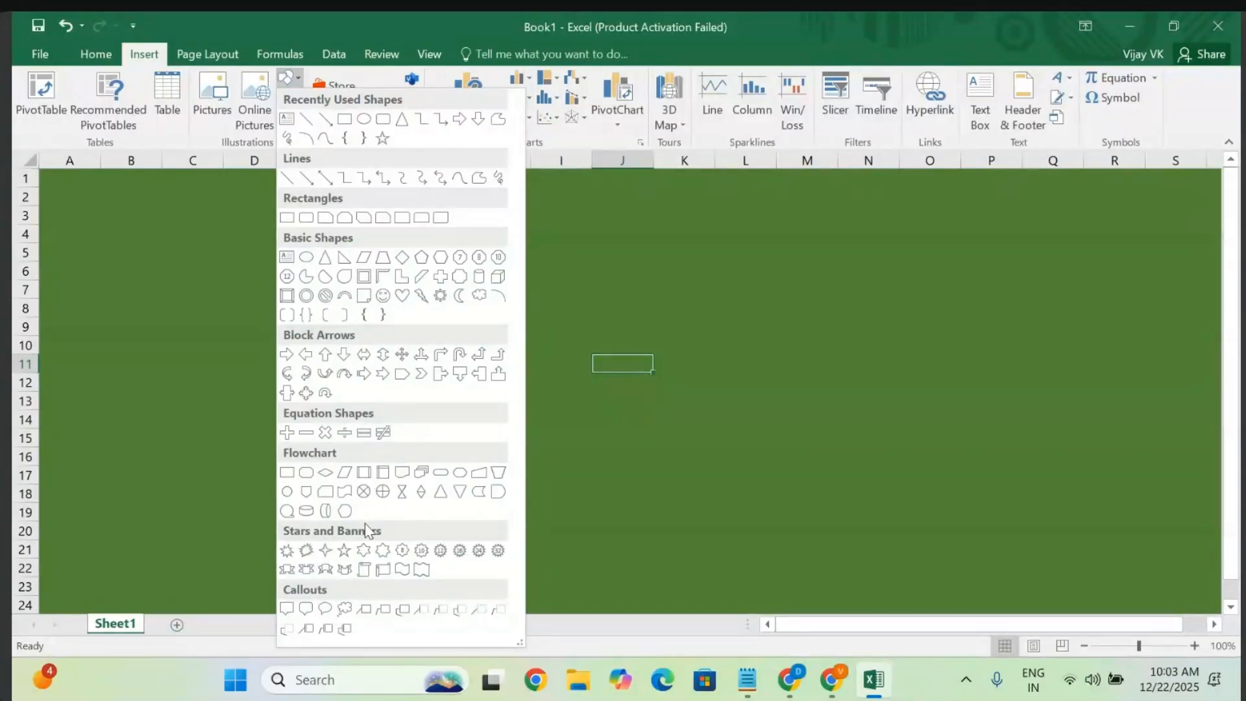
click(306, 570)
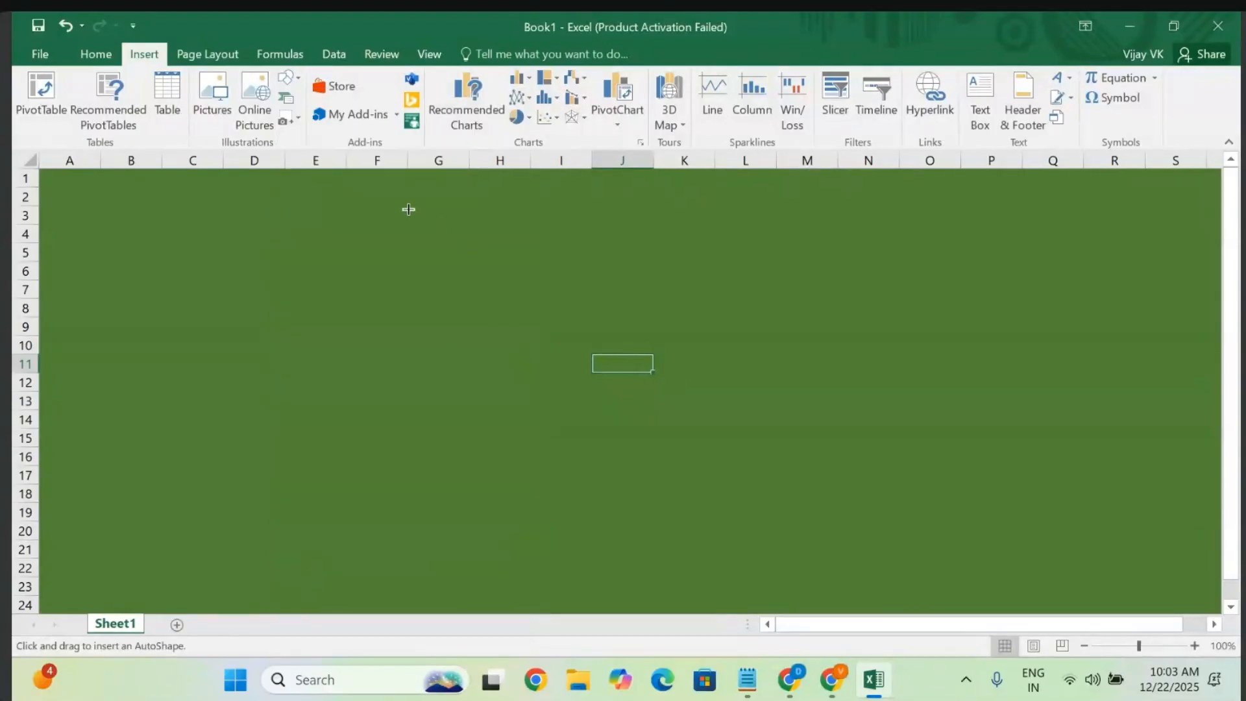
drag(380, 190, 1032, 300)
drag(738, 267, 602, 264)
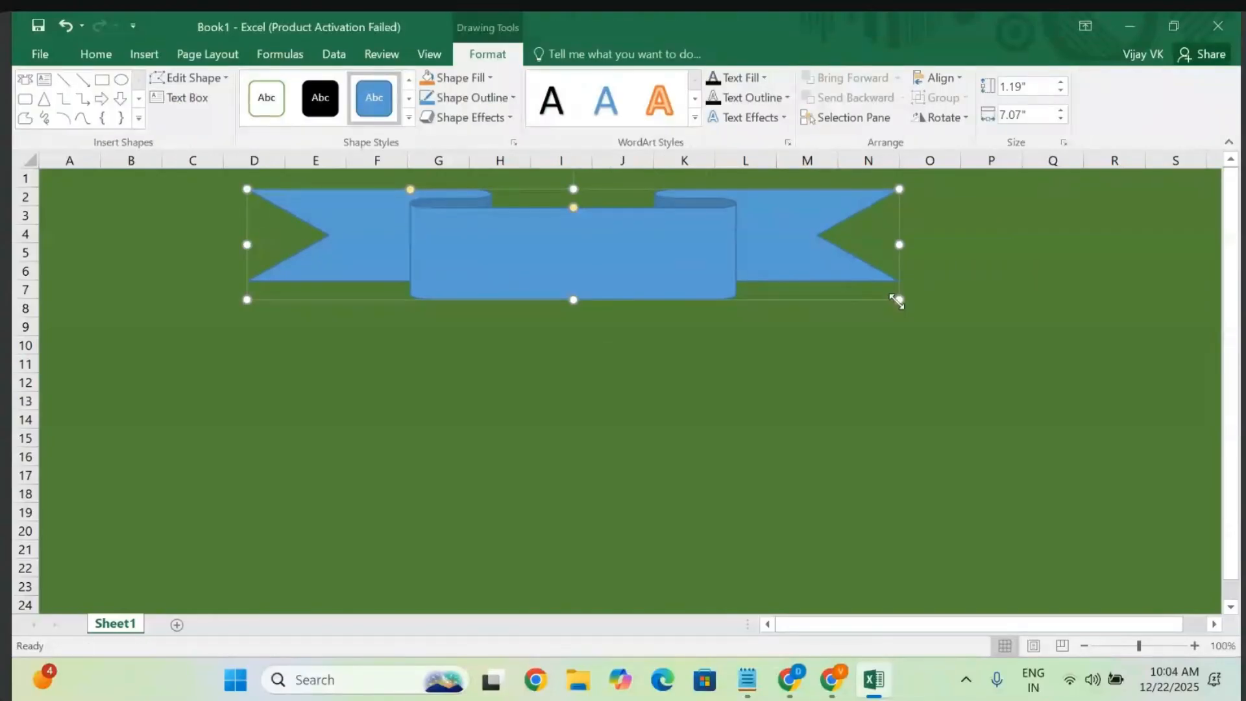
drag(898, 301, 1014, 305)
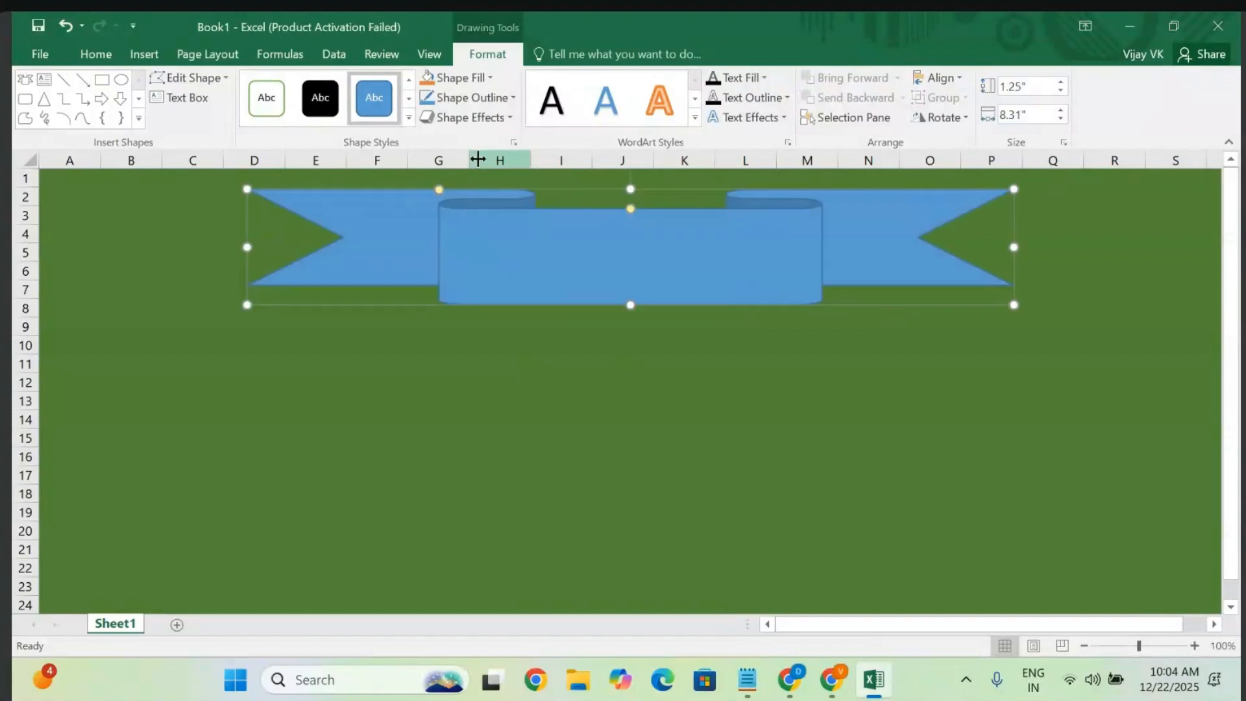
click(409, 117)
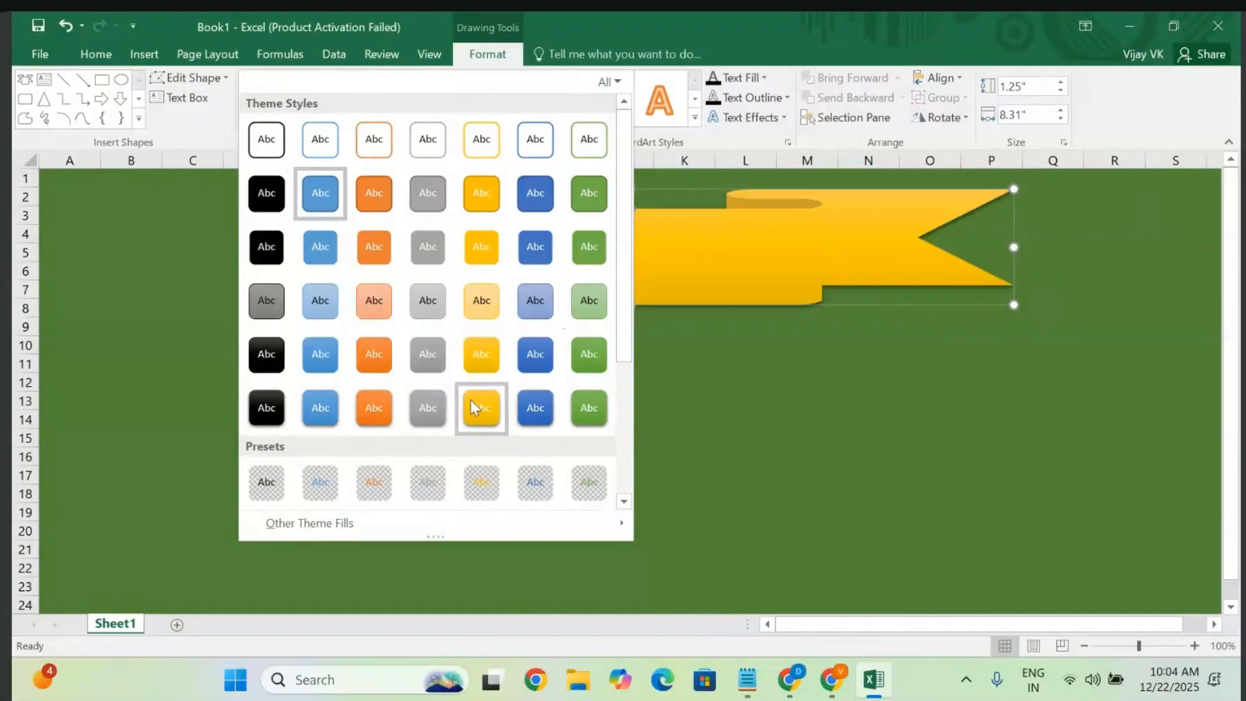
- Try the green shape style on the banner, then switch to the light-blue theme style
click(587, 356)
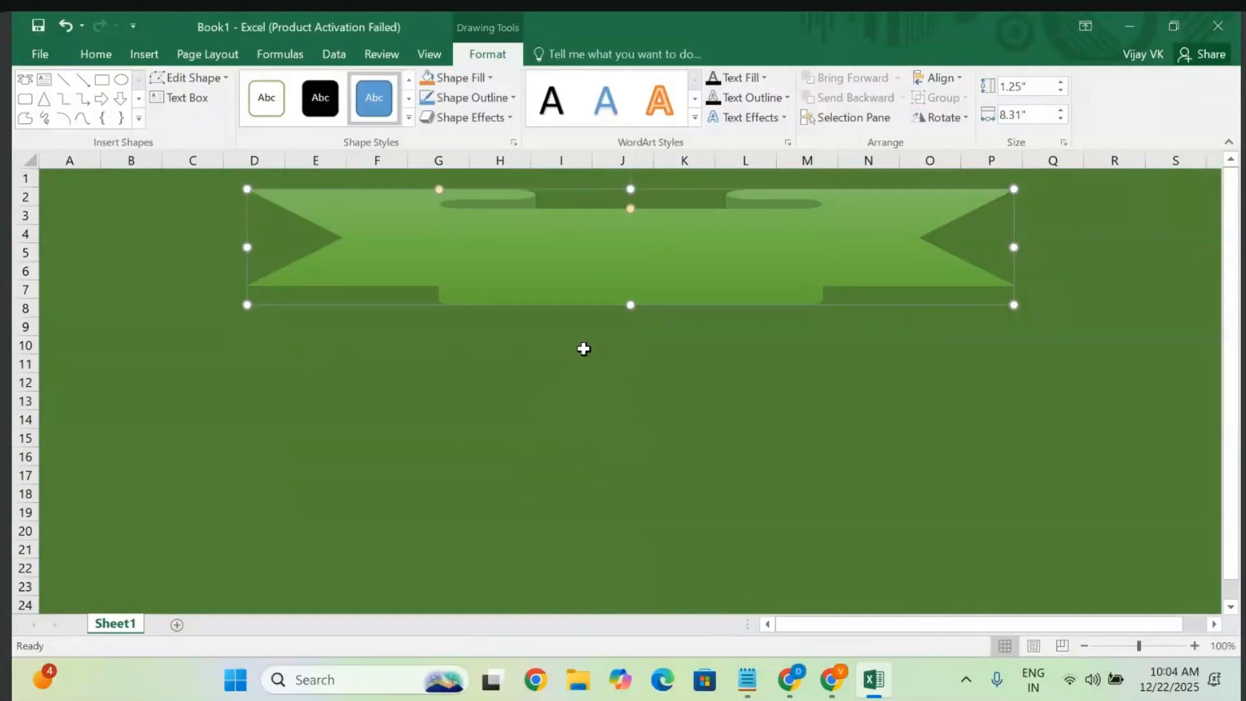
click(404, 121)
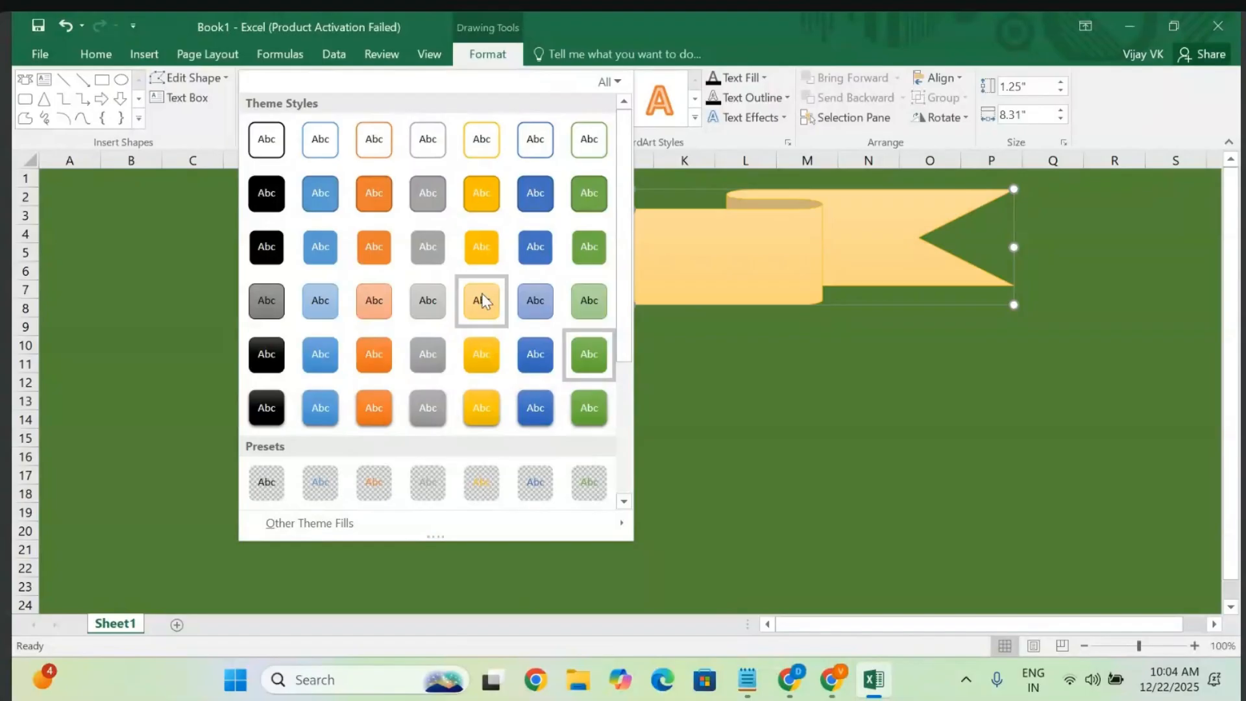
click(328, 301)
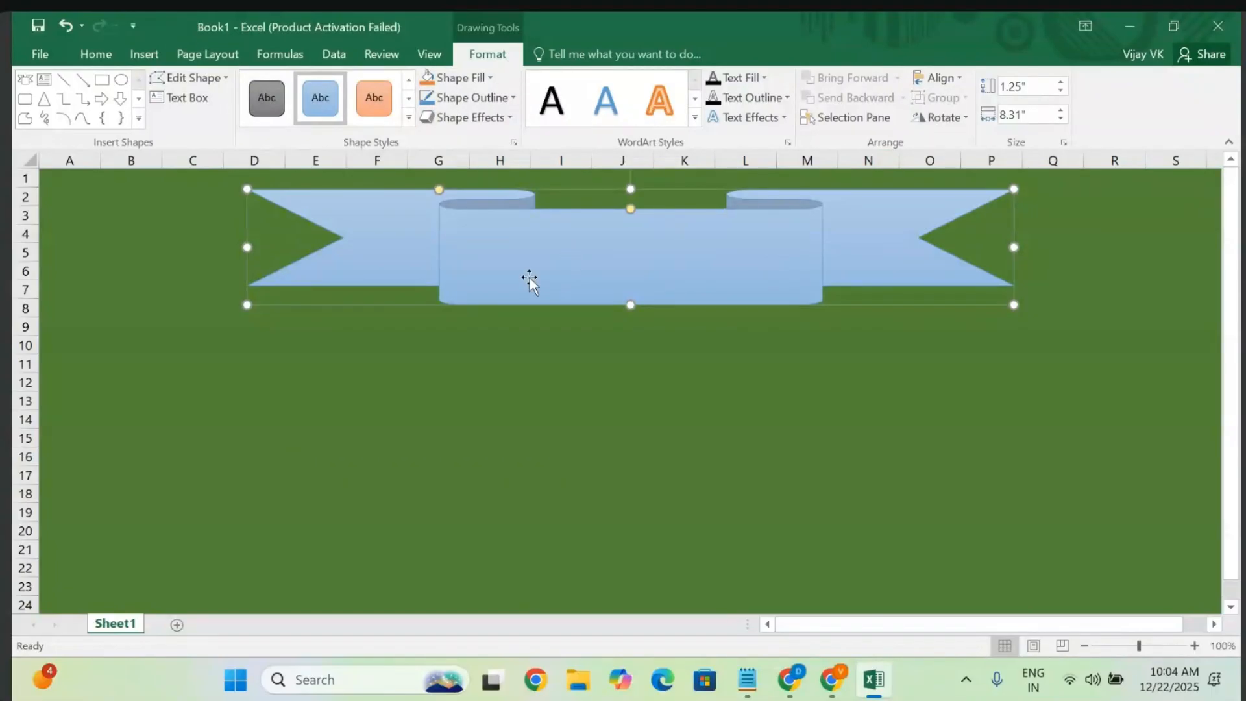
- Type 'My Sample Flow Chart in Excel' on the banner and select that text
text(My Sample Flow Char)
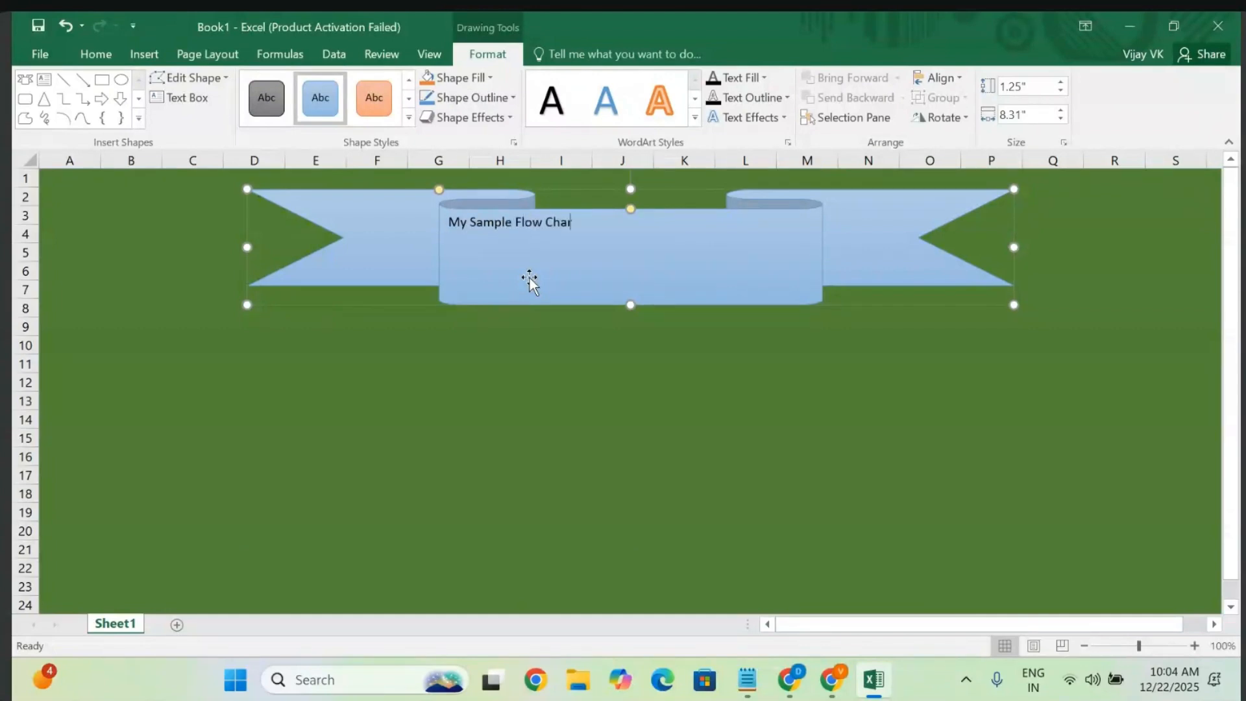
text(t in Excel)
drag(623, 222, 447, 222)
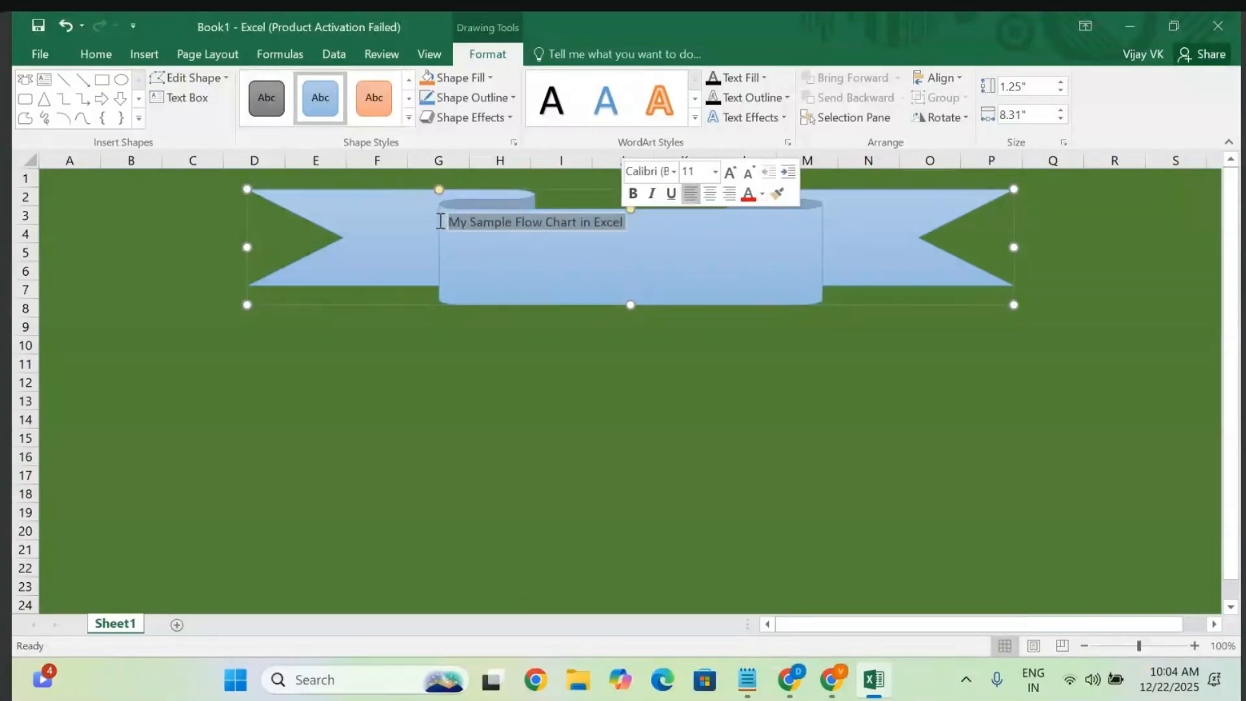
- Apply a dark grey WordArt style to the banner title and fill its text red
click(695, 118)
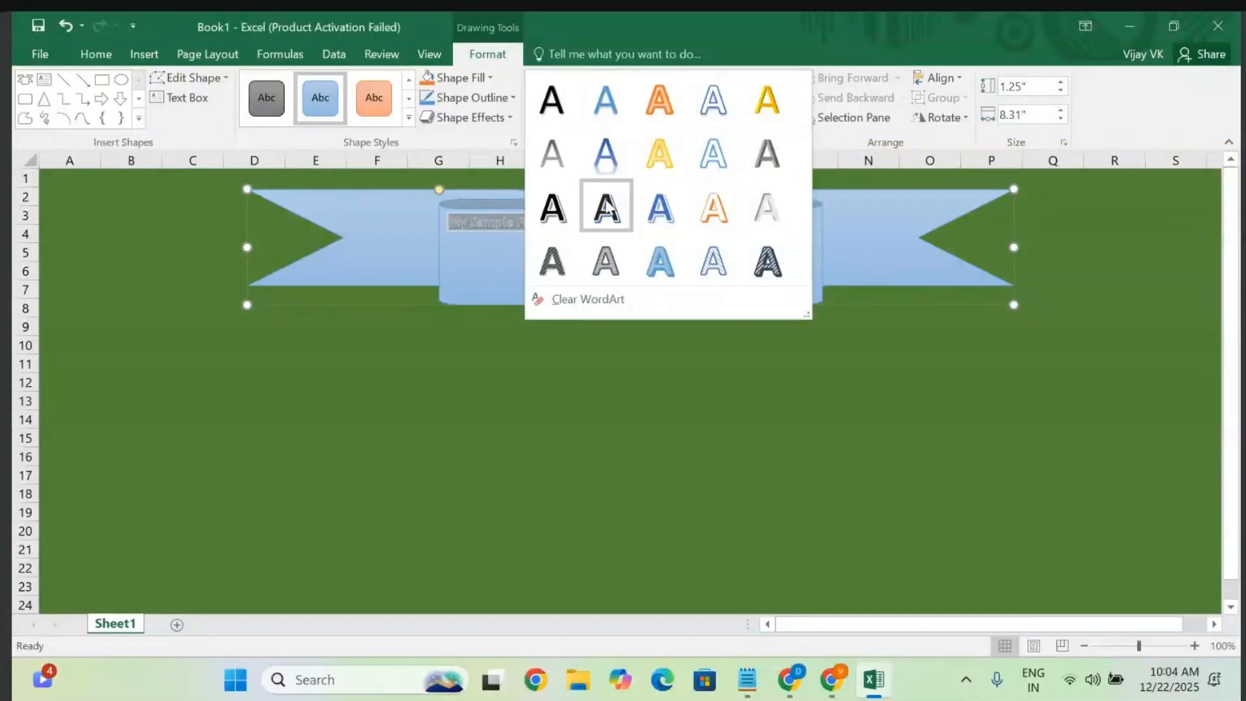
click(766, 161)
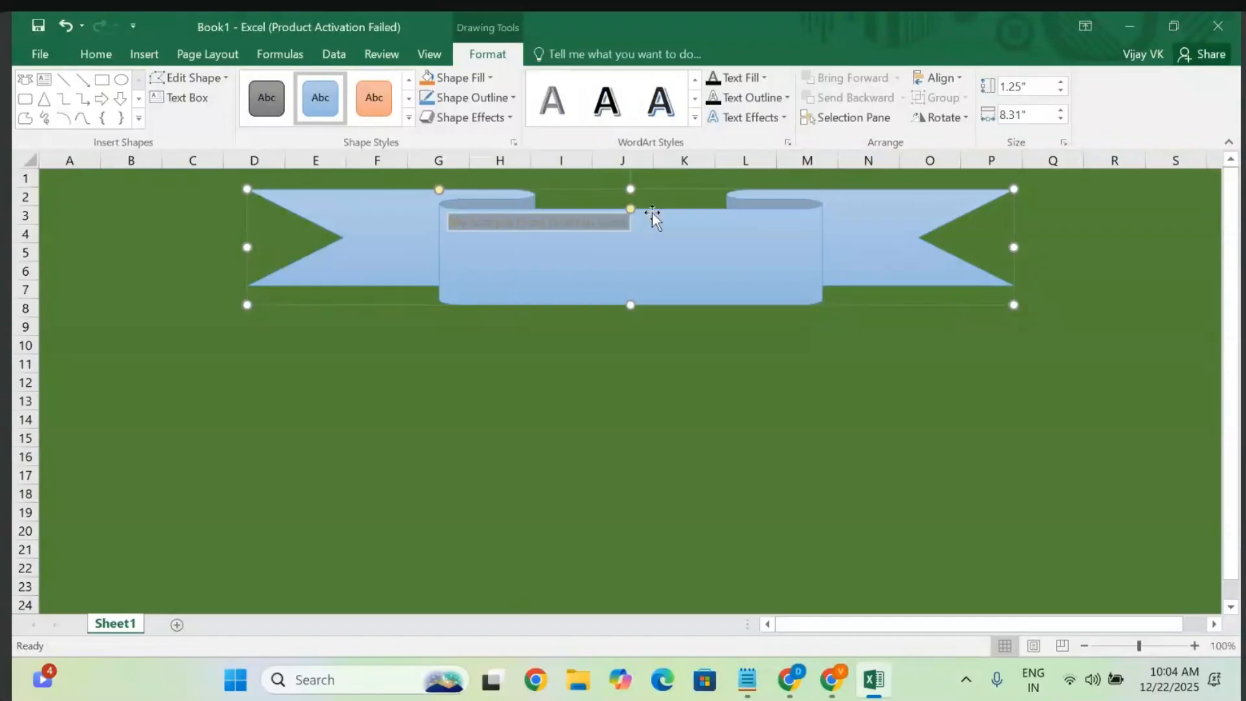
click(764, 77)
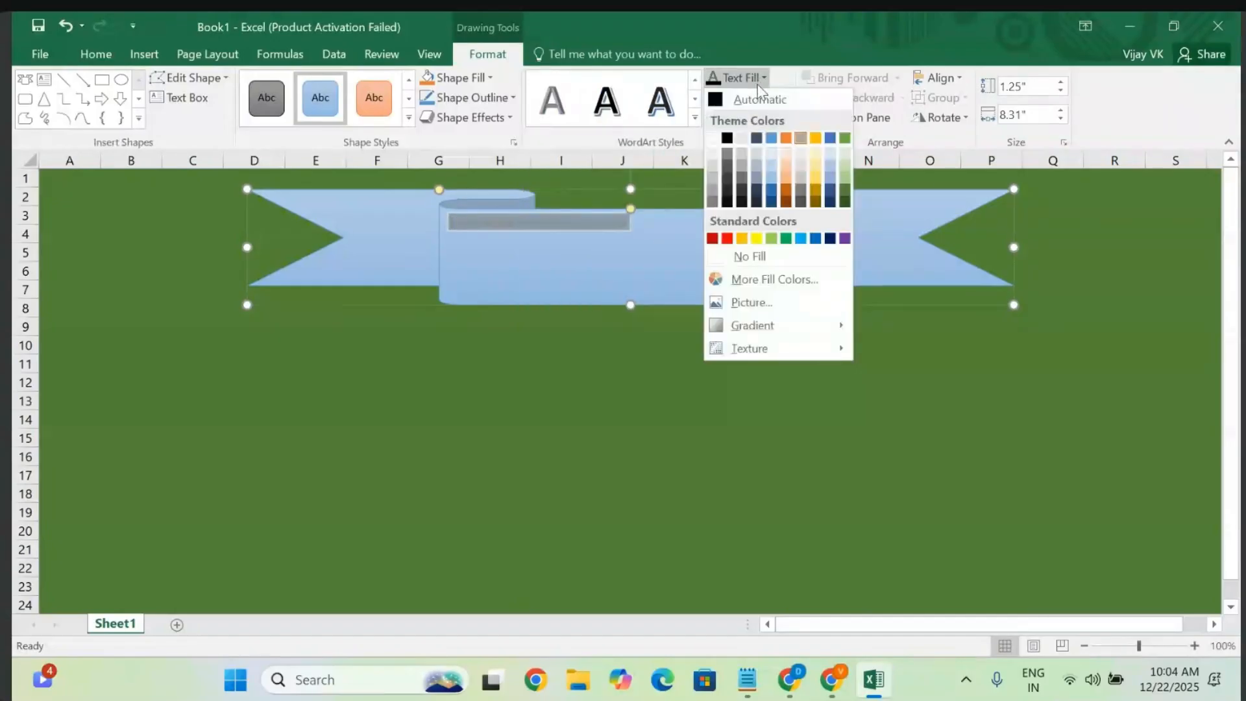
click(714, 239)
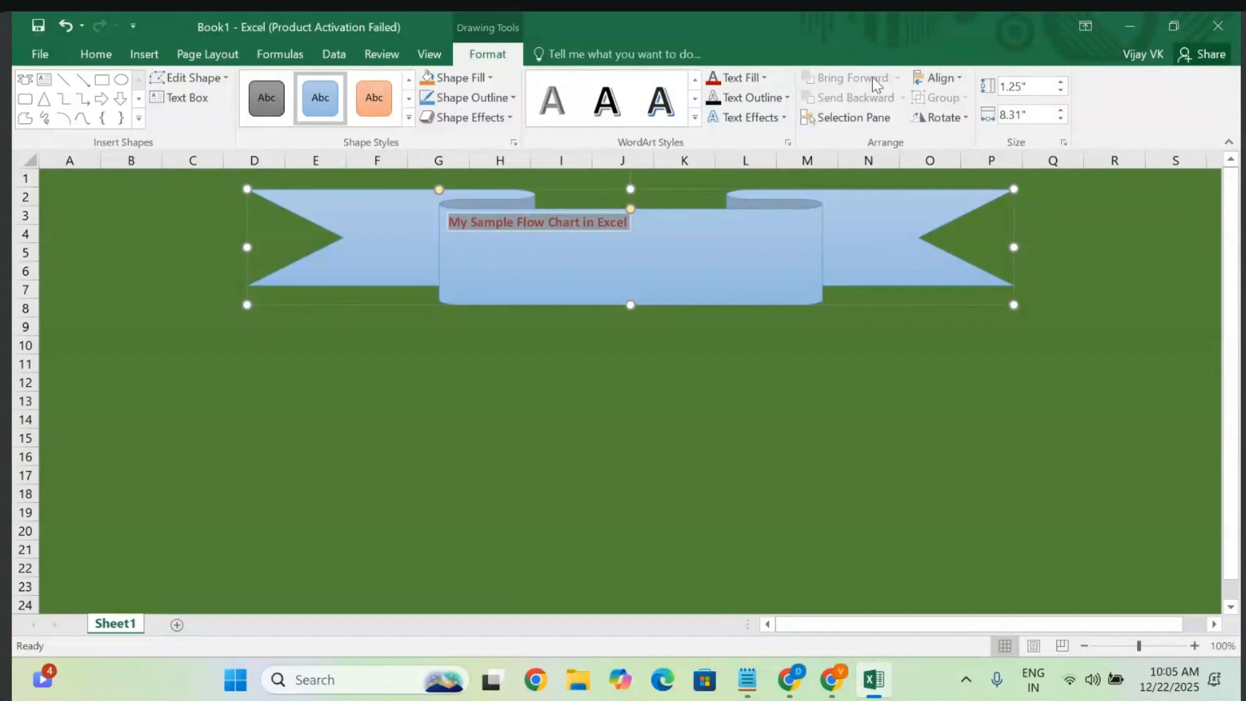
click(953, 80)
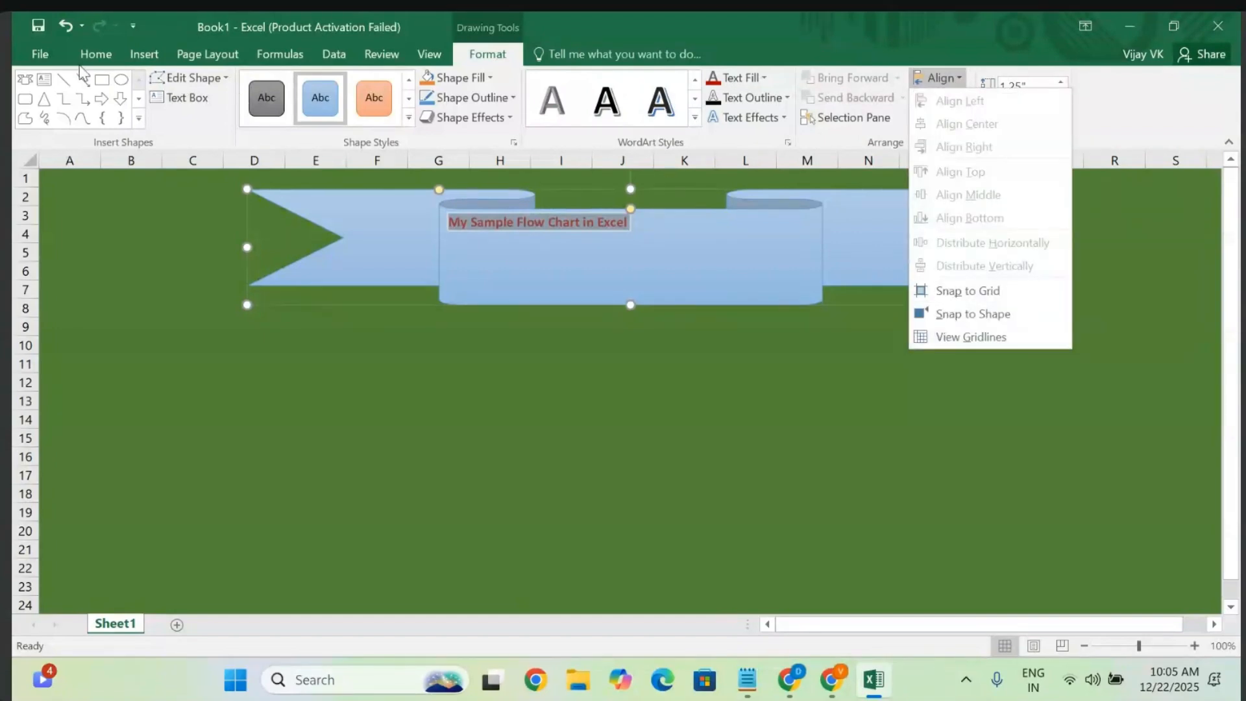
click(97, 57)
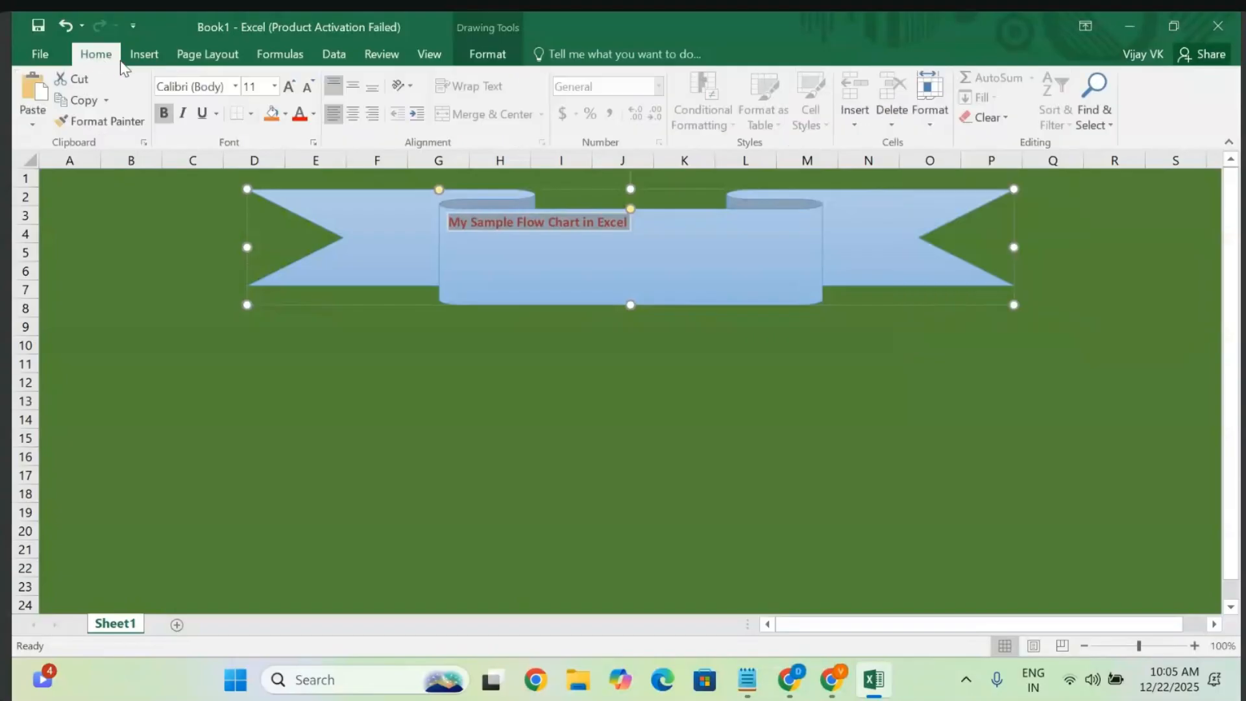
- Set the banner title to 20 pt, centred horizontally and vertically on the ribbon
click(275, 87)
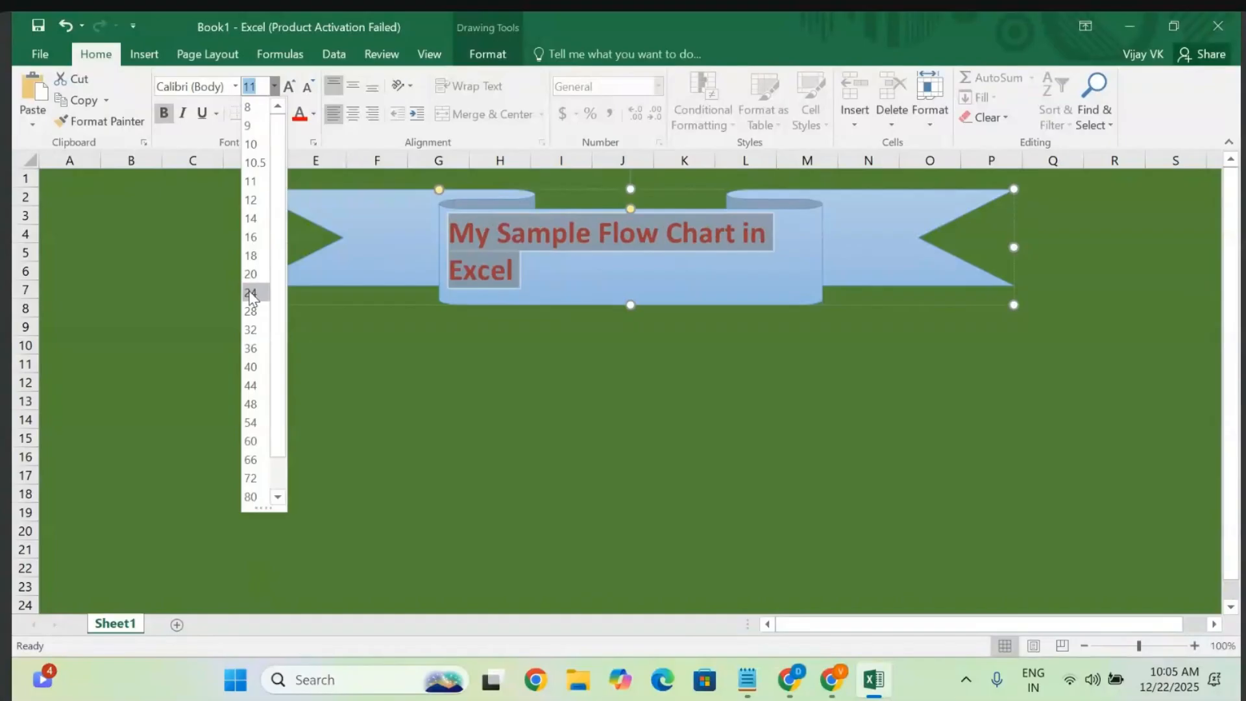
click(253, 274)
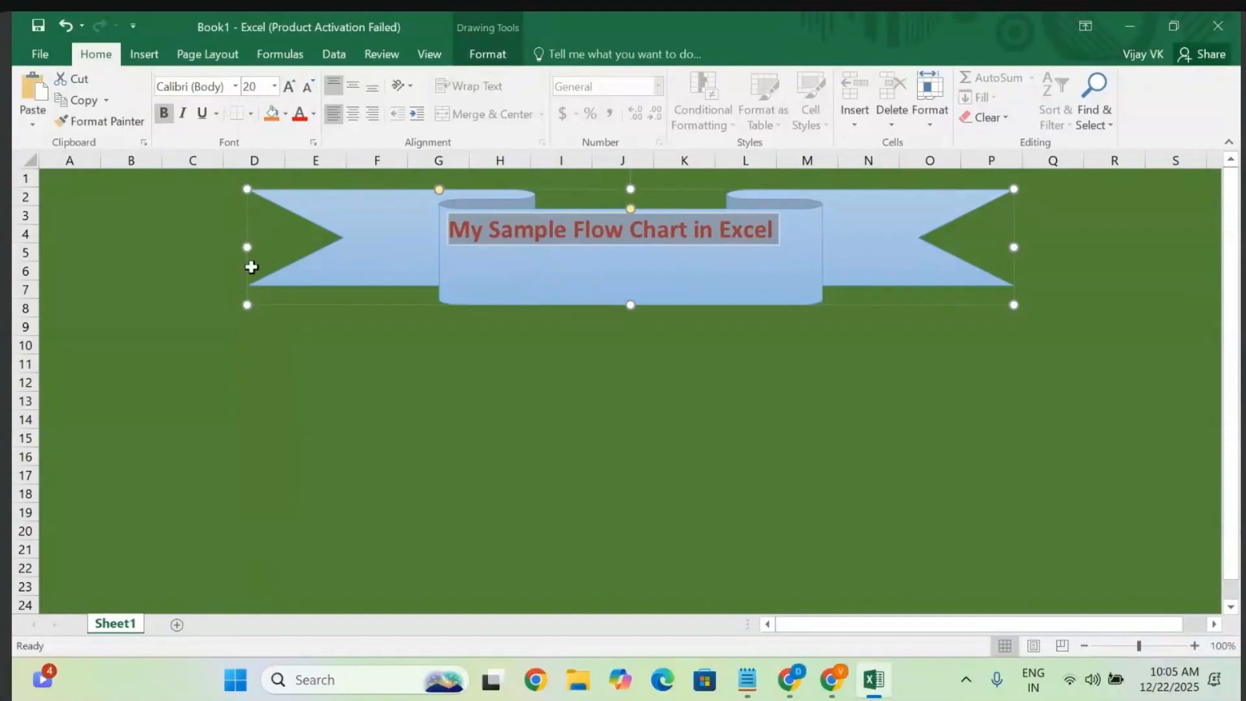
click(353, 112)
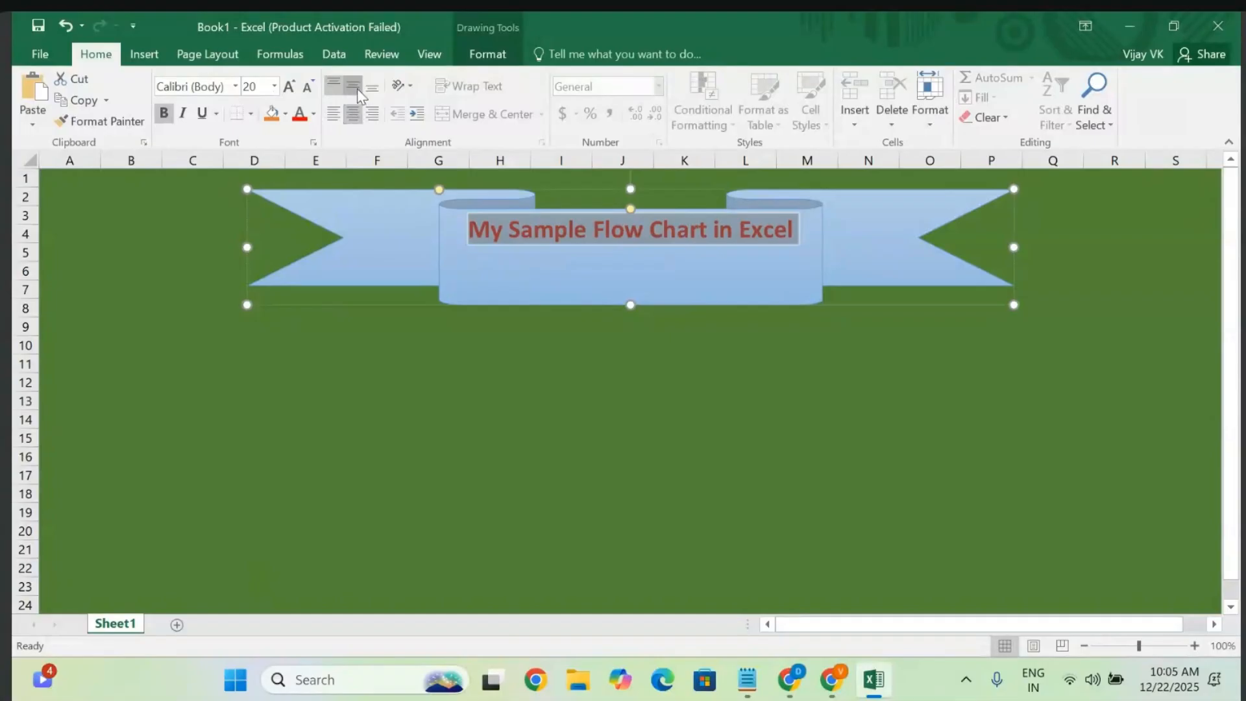
click(356, 89)
click(613, 401)
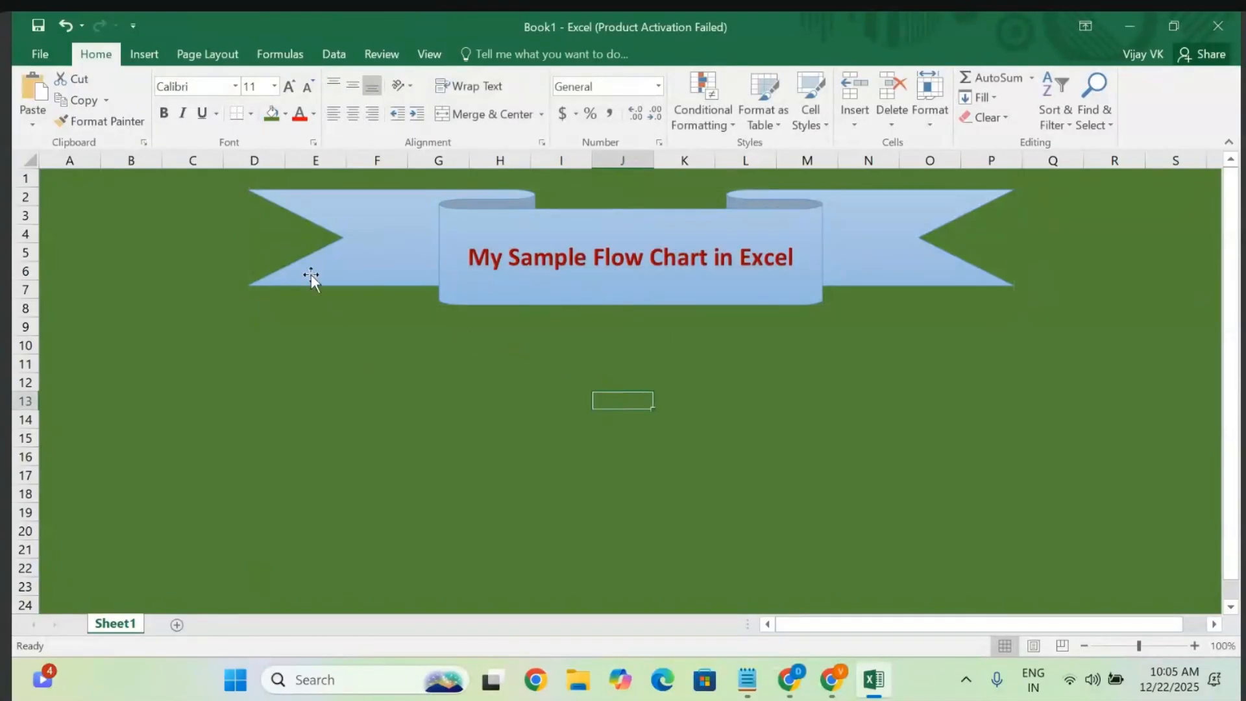
- Open the Choose a SmartArt Graphic dialog from the Insert tab
click(143, 54)
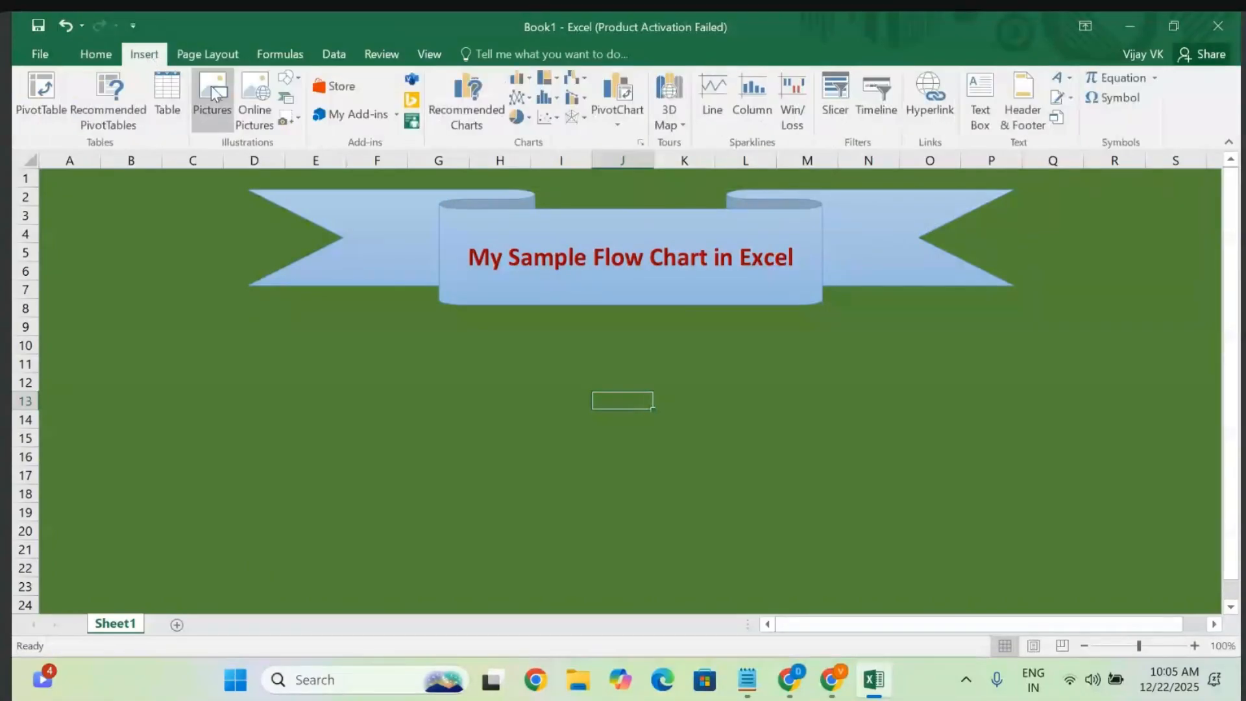
click(286, 78)
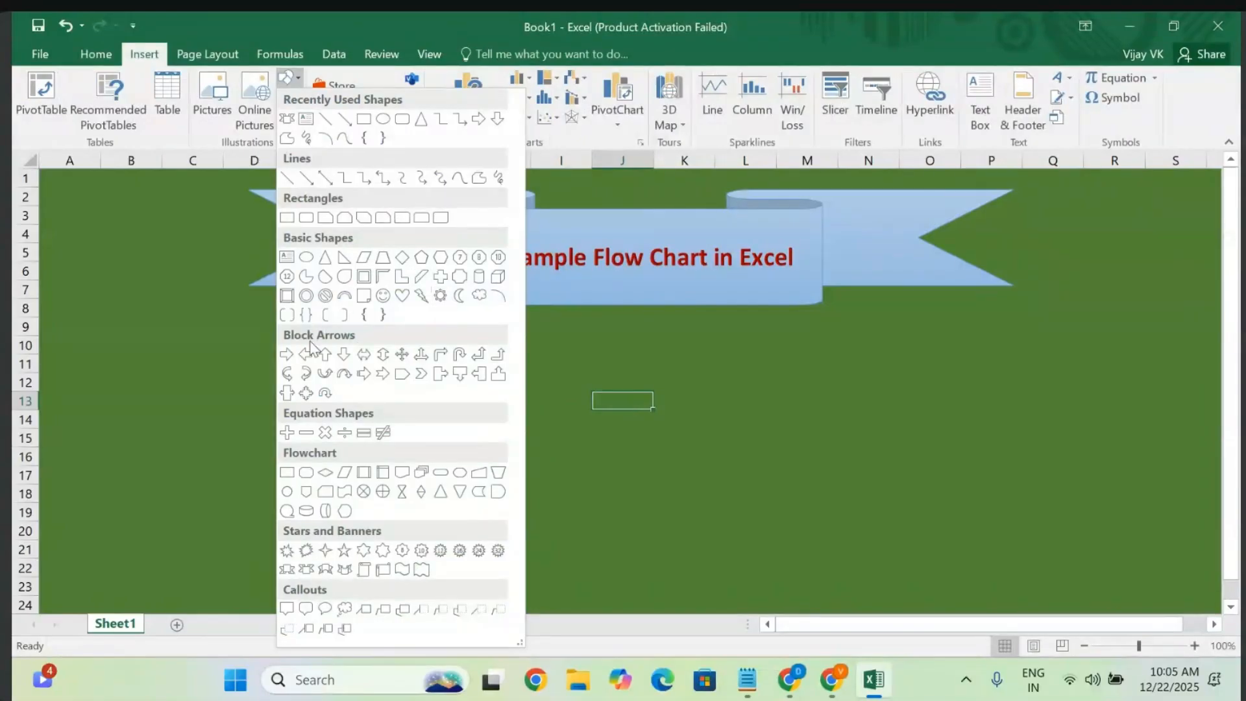
click(309, 41)
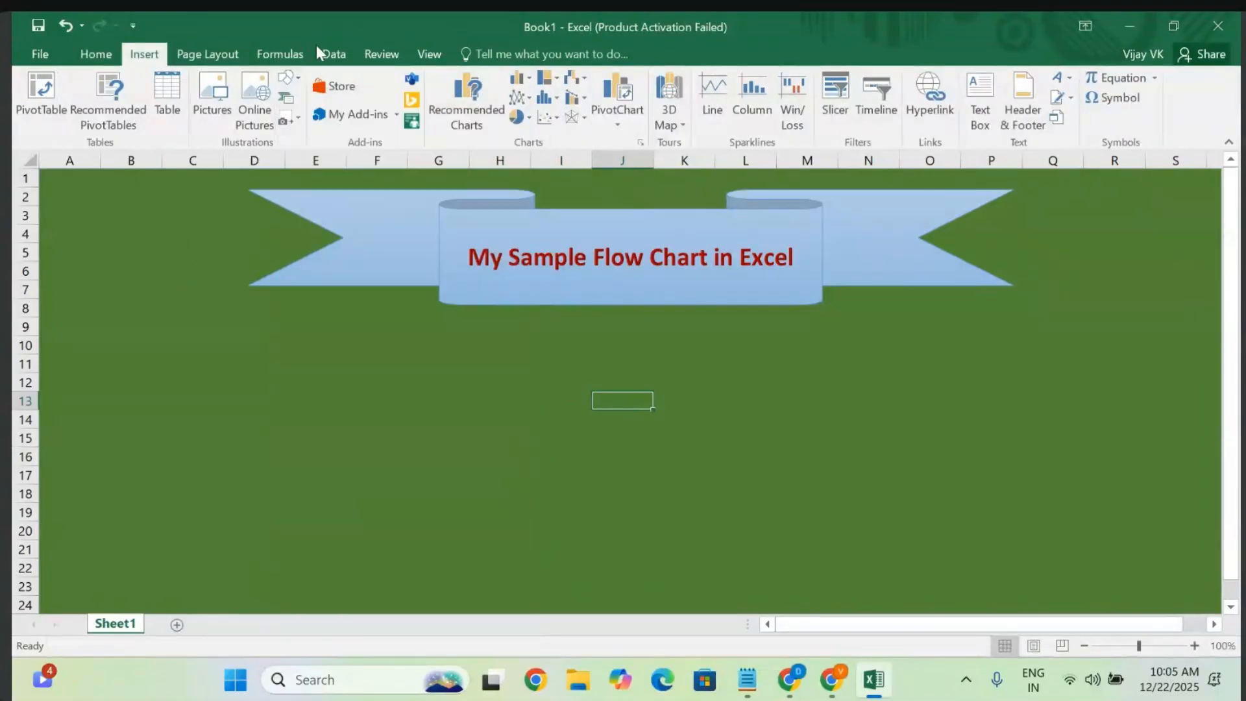
click(289, 98)
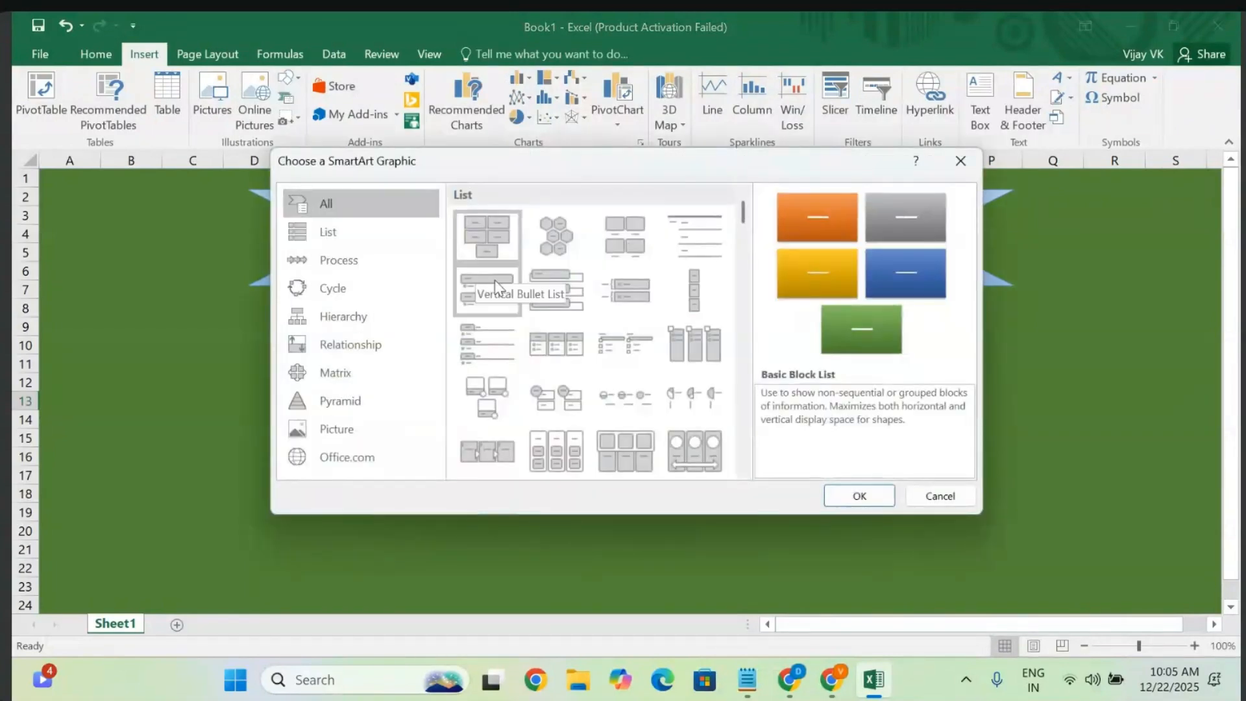
- Browse the SmartArt layout categories, from List through Picture
scroll(527, 356, down, 5)
scroll(527, 356, down, 10)
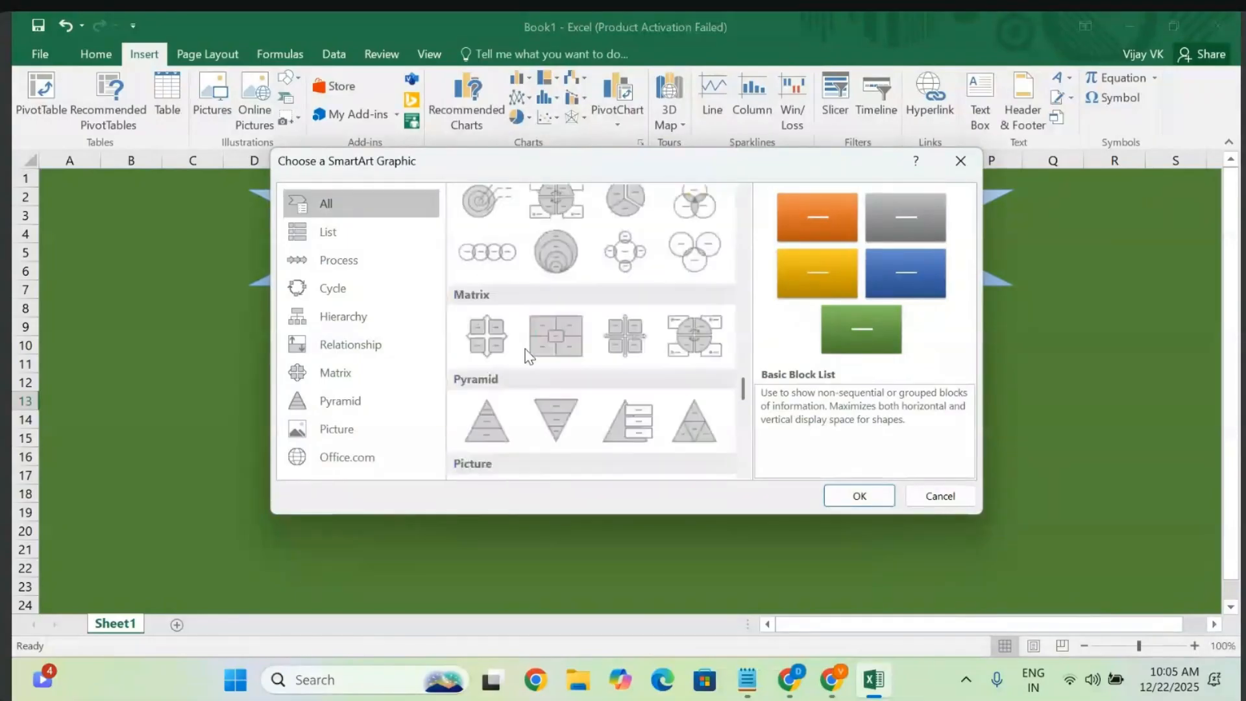
scroll(527, 356, up, 2)
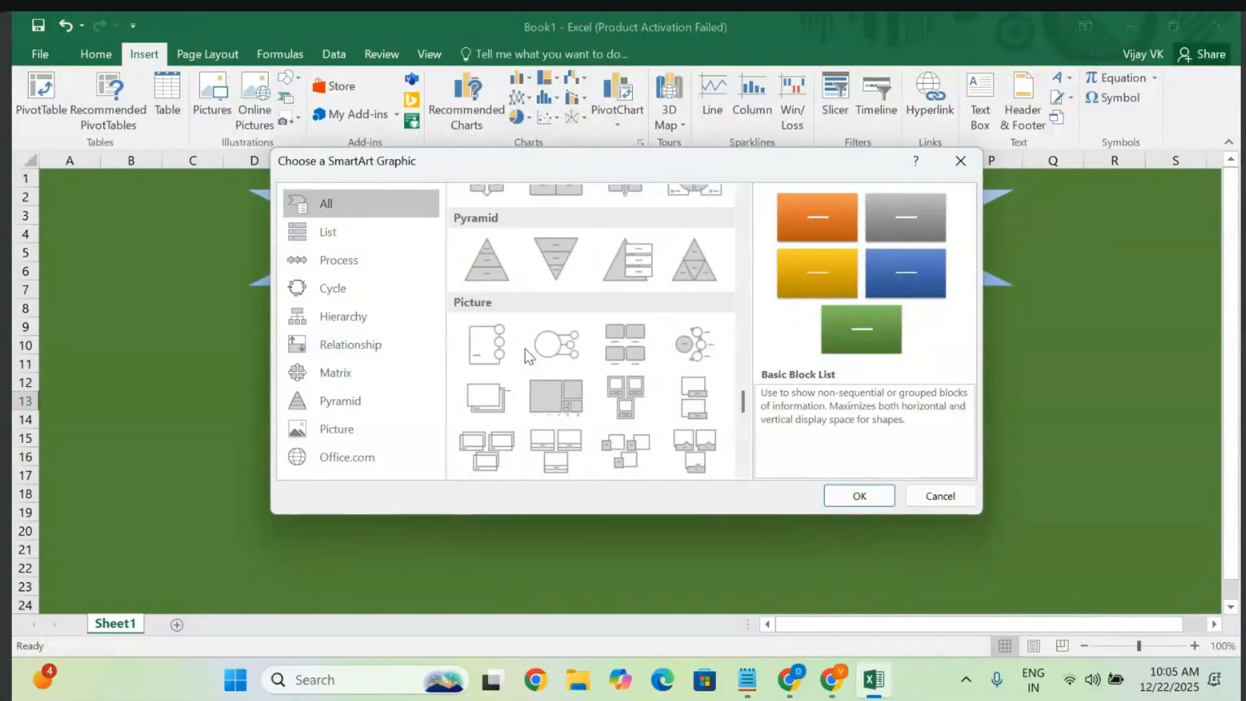
scroll(527, 356, up, 5)
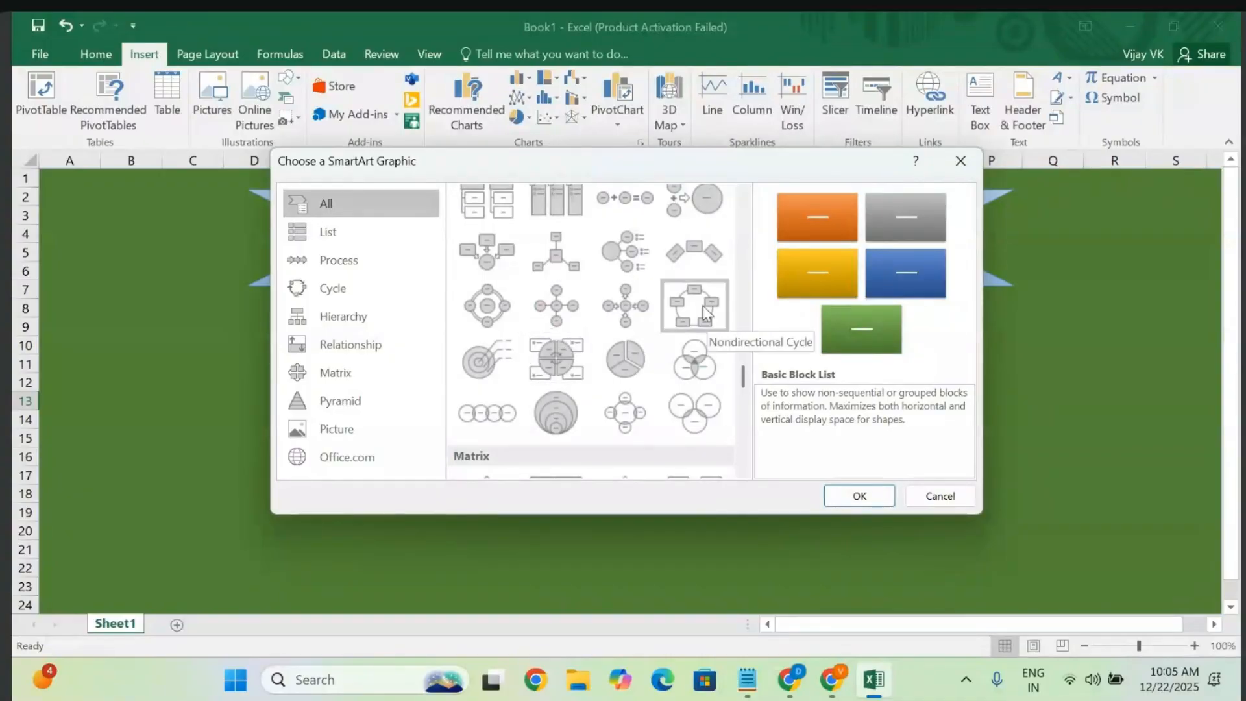
click(326, 224)
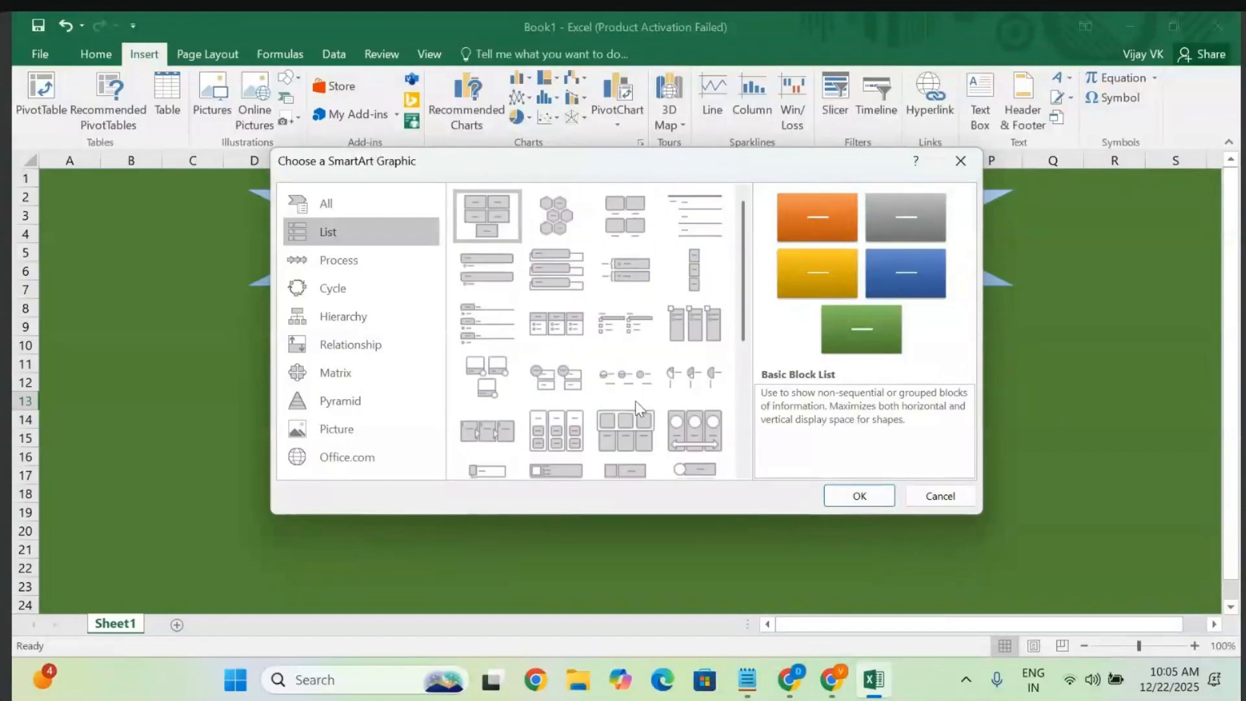
click(352, 265)
scroll(623, 311, down, 6)
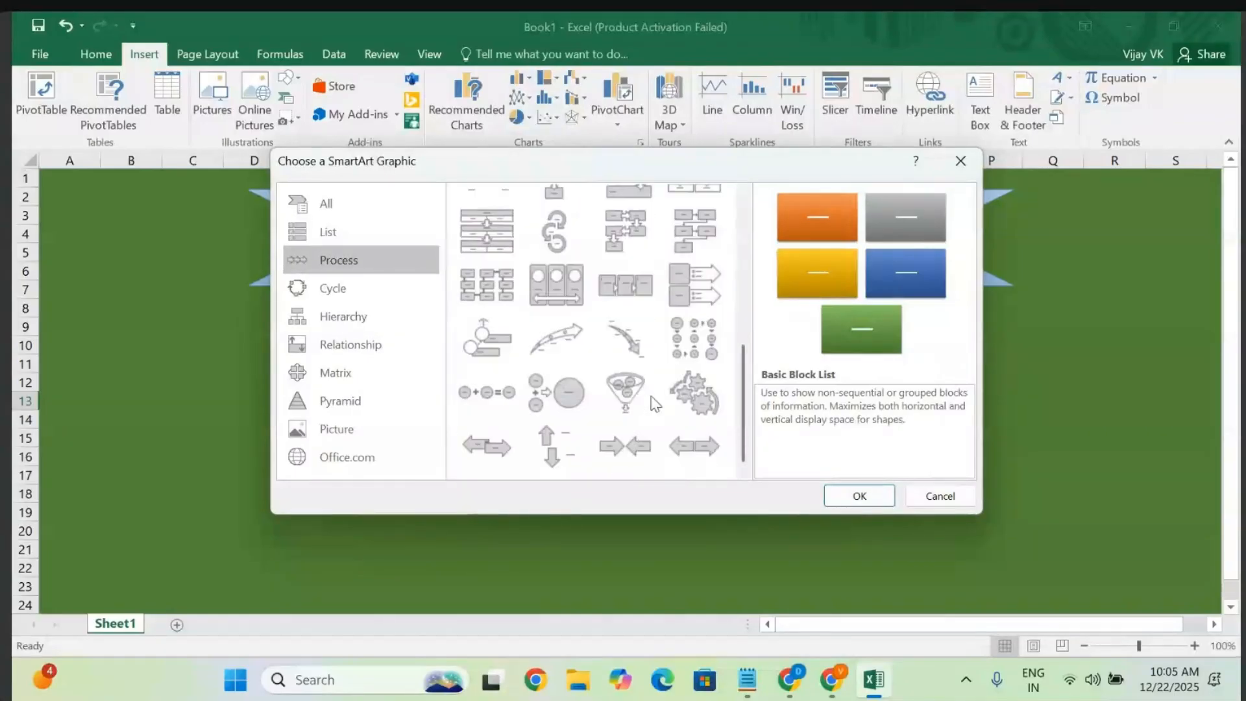
click(309, 287)
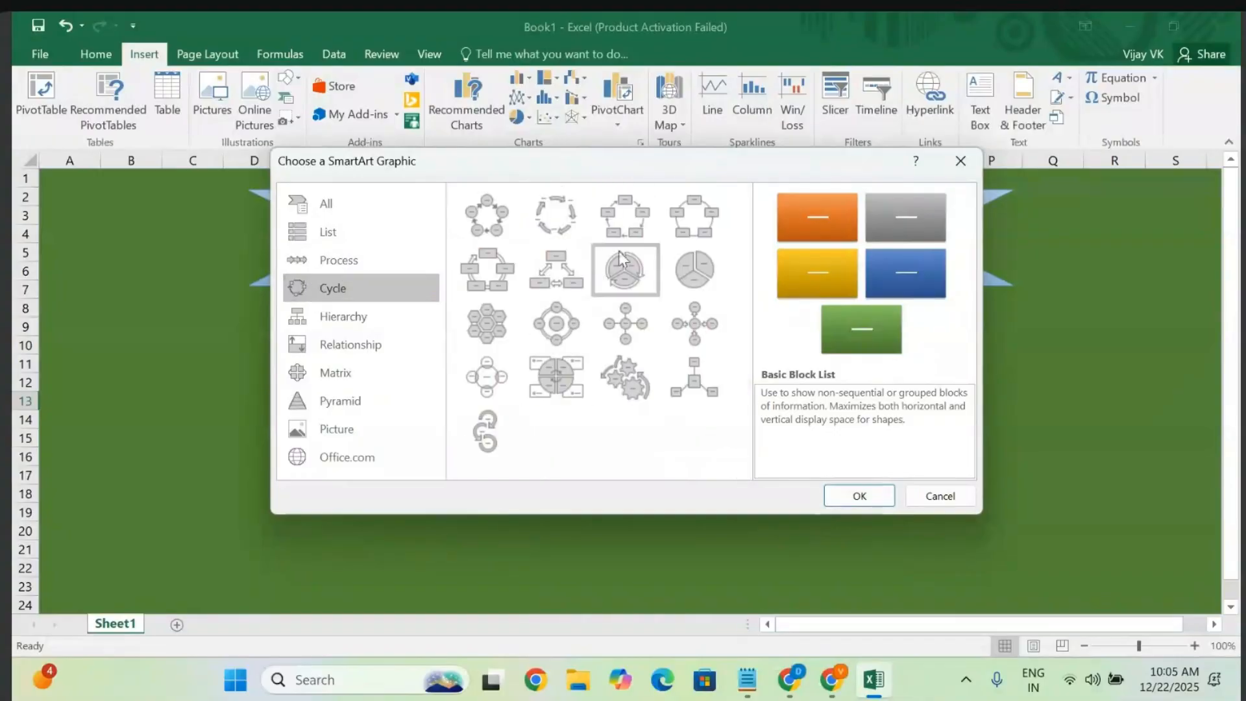
click(347, 318)
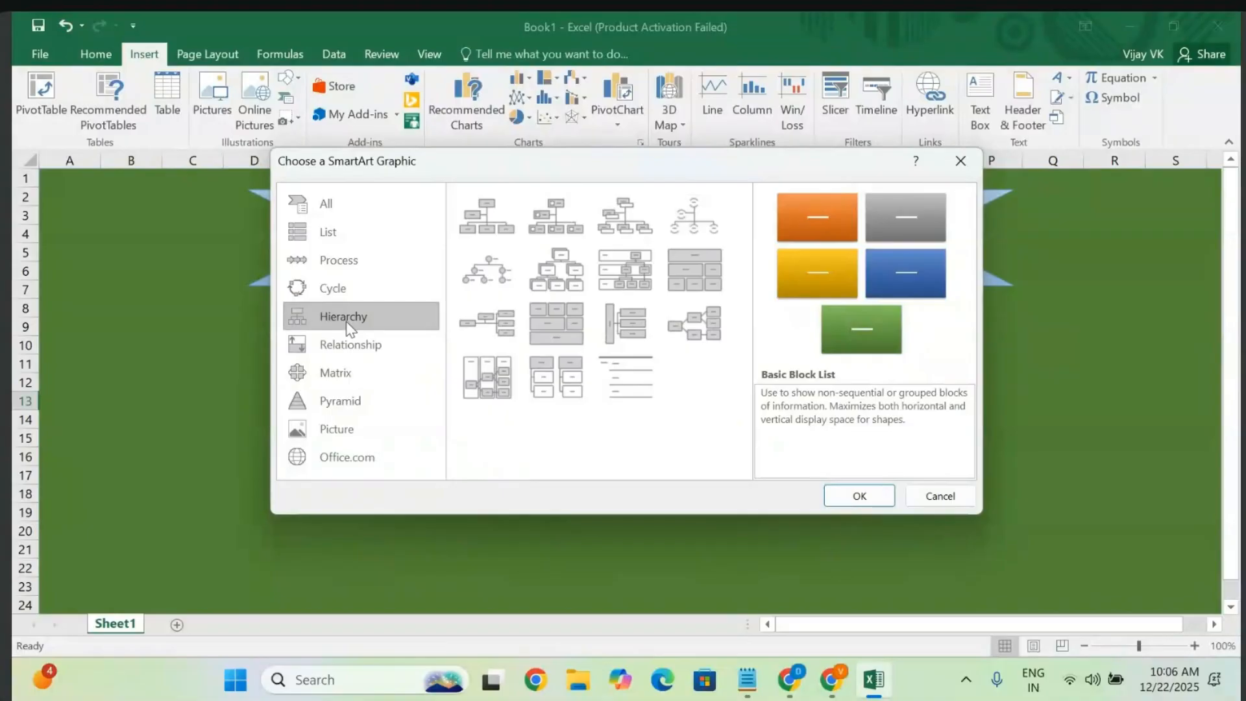
click(339, 354)
click(337, 375)
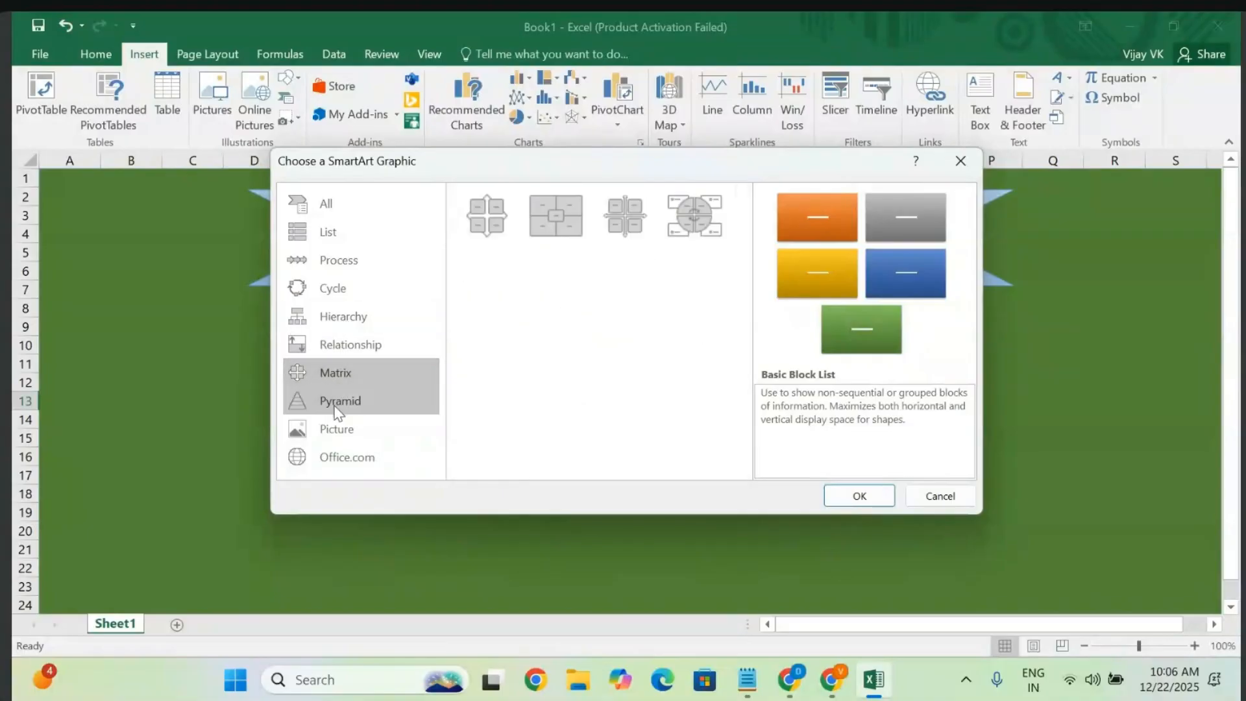
click(334, 406)
click(334, 430)
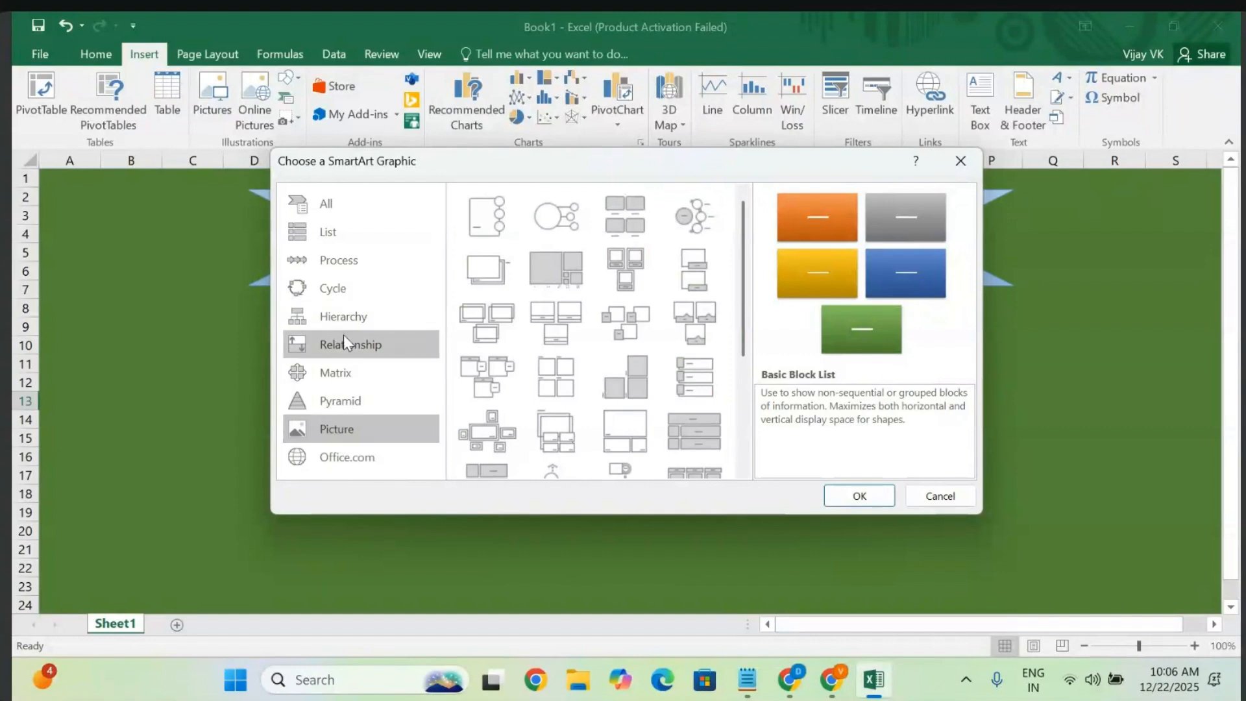
- Insert the Continuous Cycle layout from the Cycle category
click(334, 289)
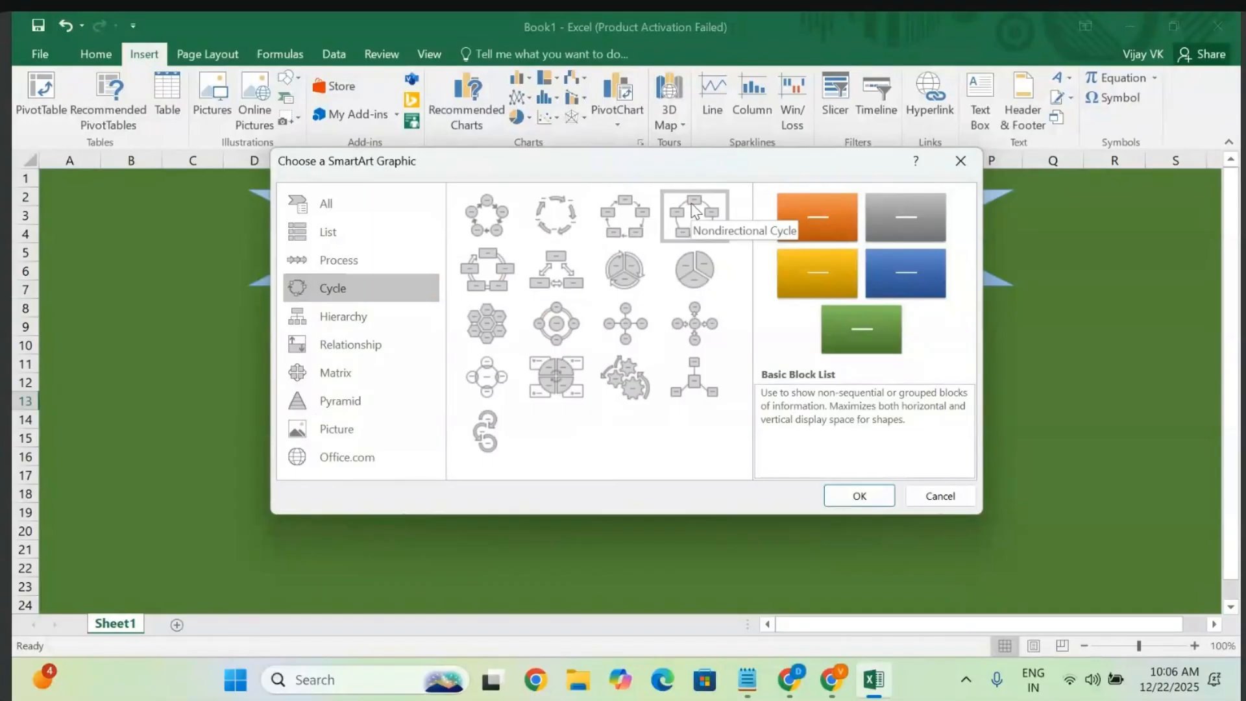
click(481, 272)
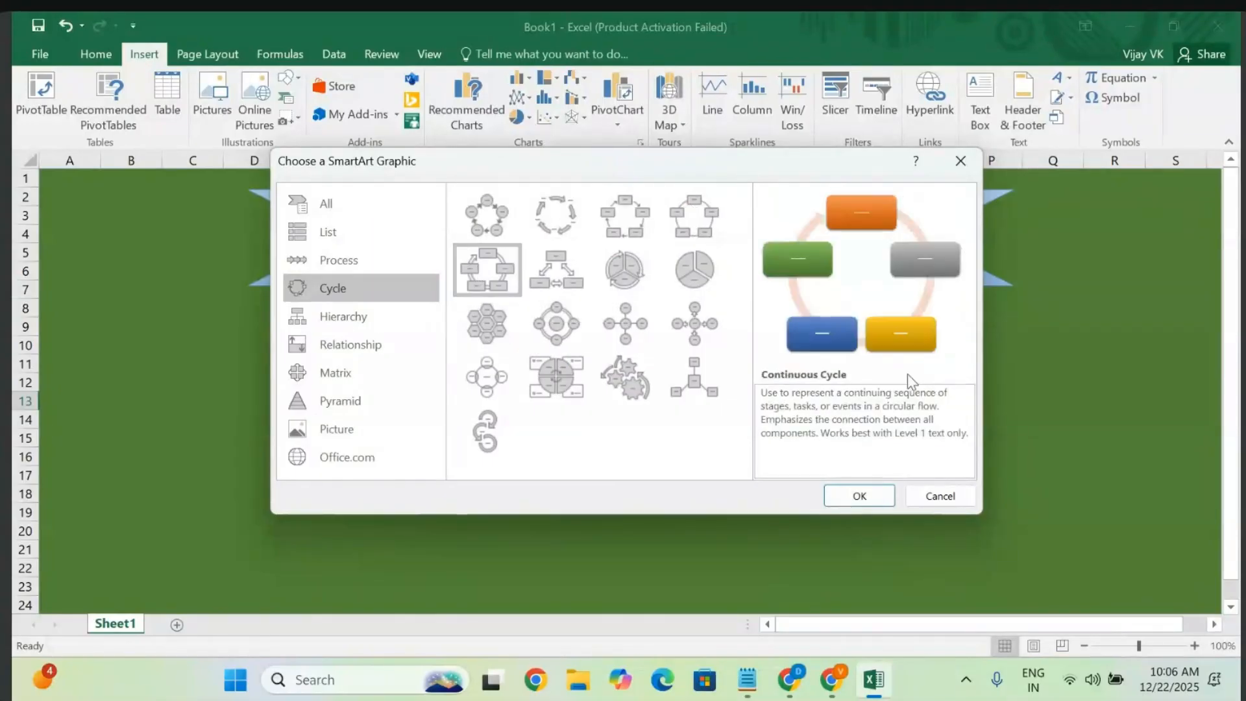
click(857, 495)
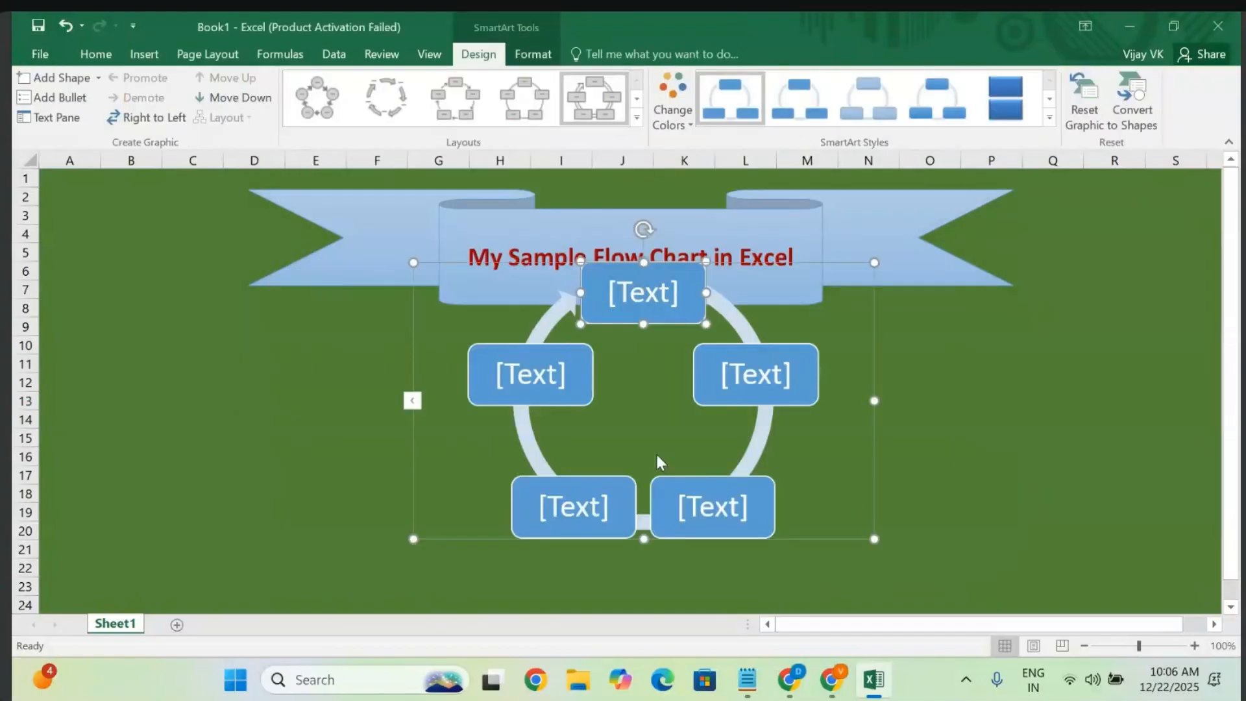
- Enlarge the cycle diagram and move it below the banner, spanning columns E to O
click(631, 532)
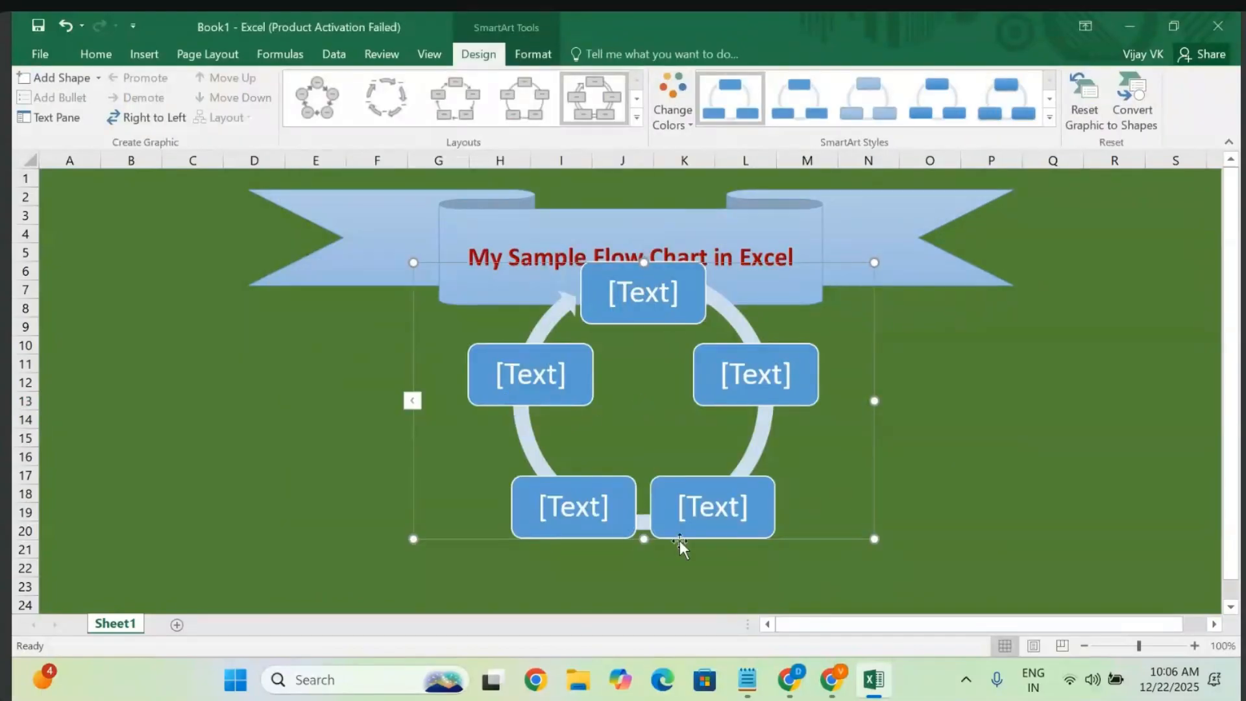
scroll(964, 433, down, 2)
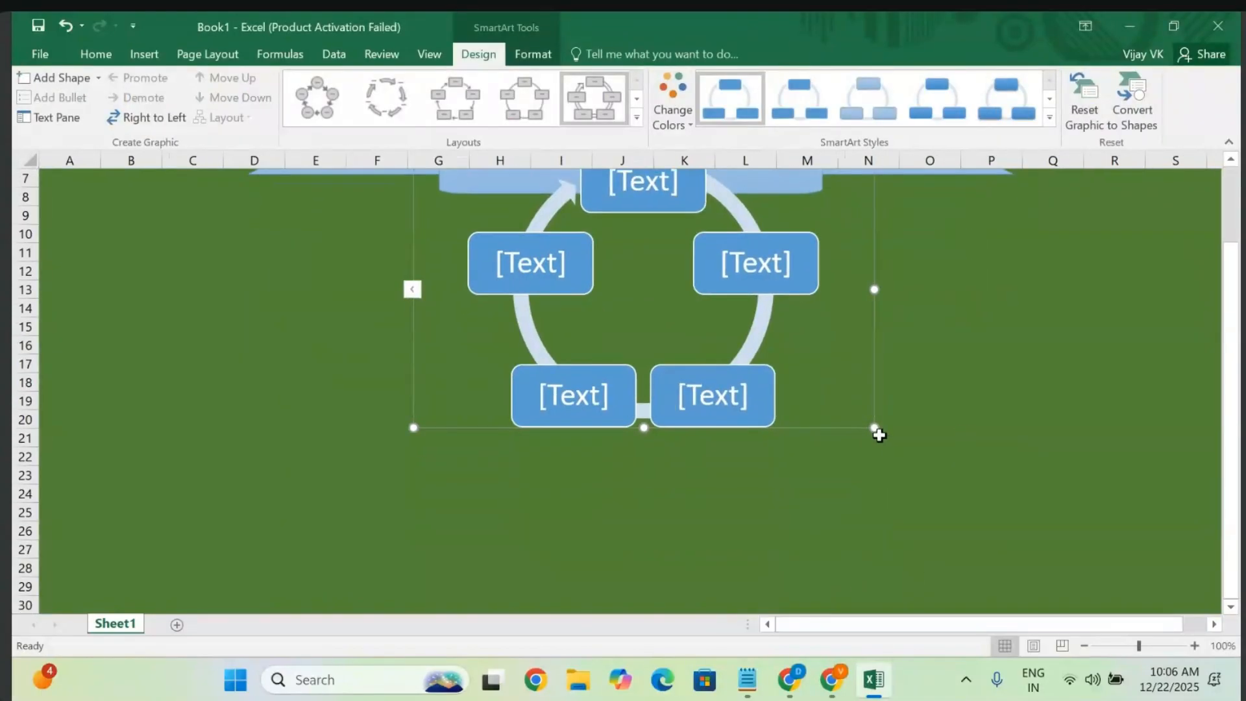
drag(876, 429, 965, 523)
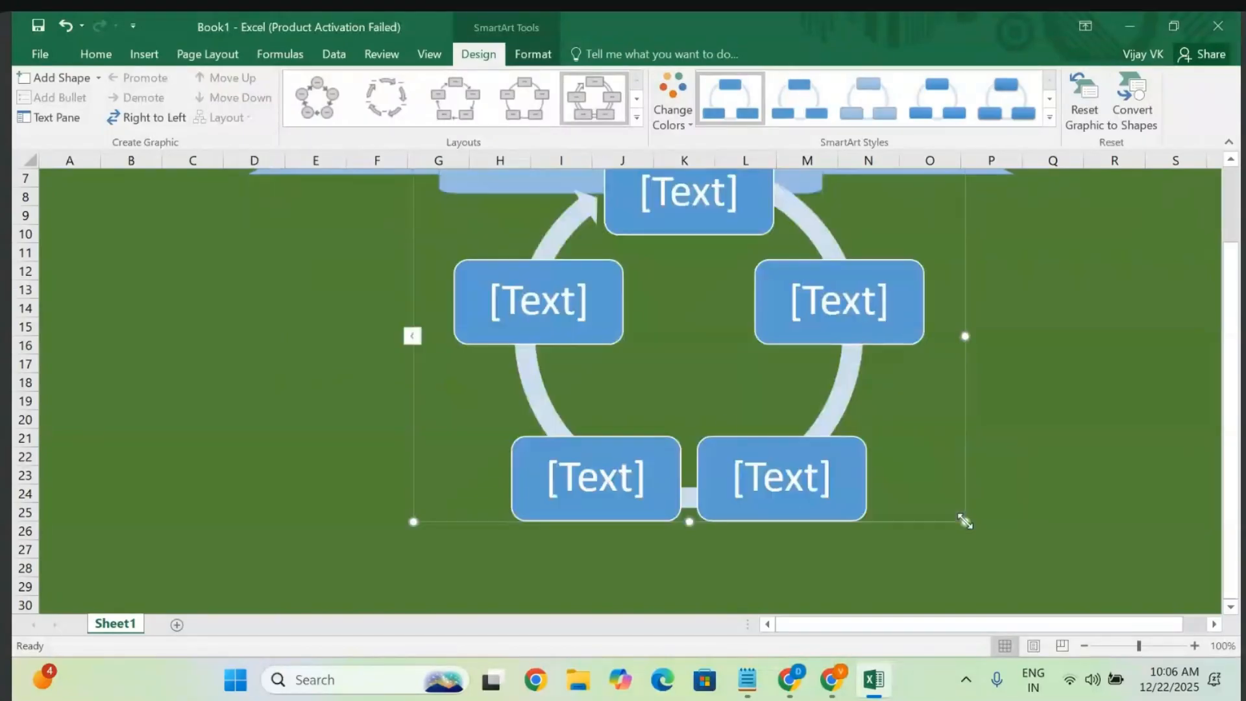
scroll(622, 378, up, 2)
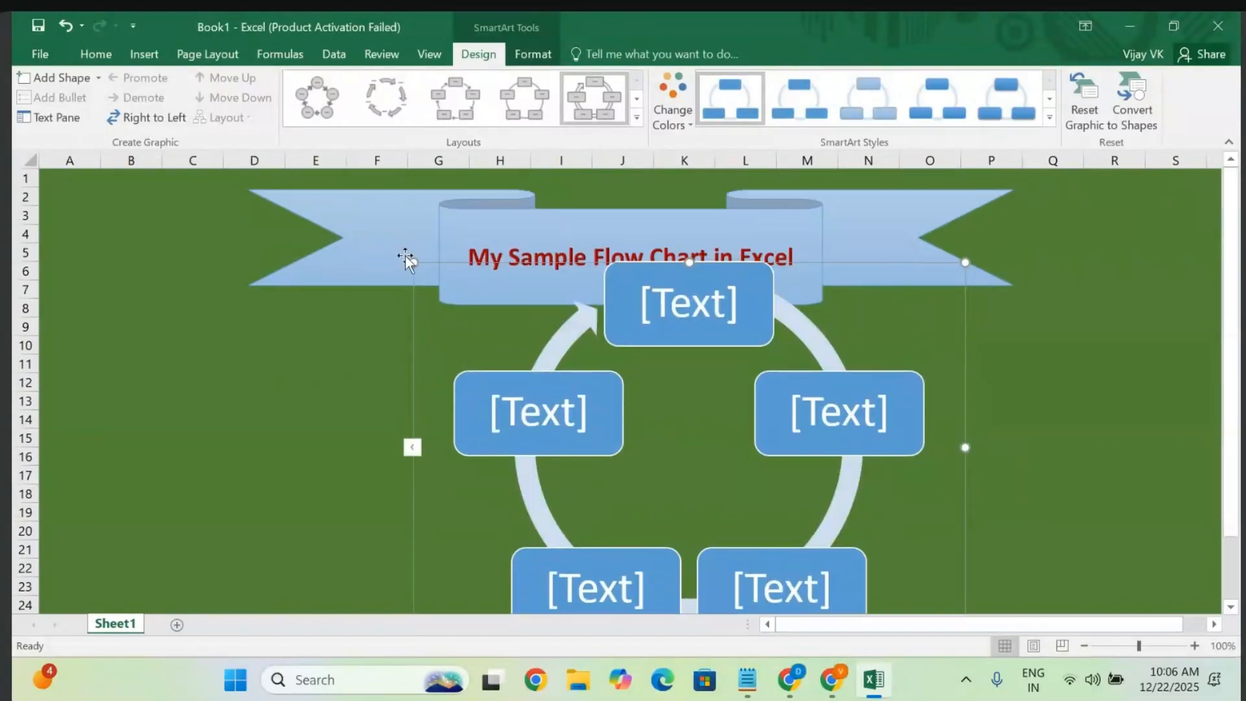
drag(413, 263, 412, 346)
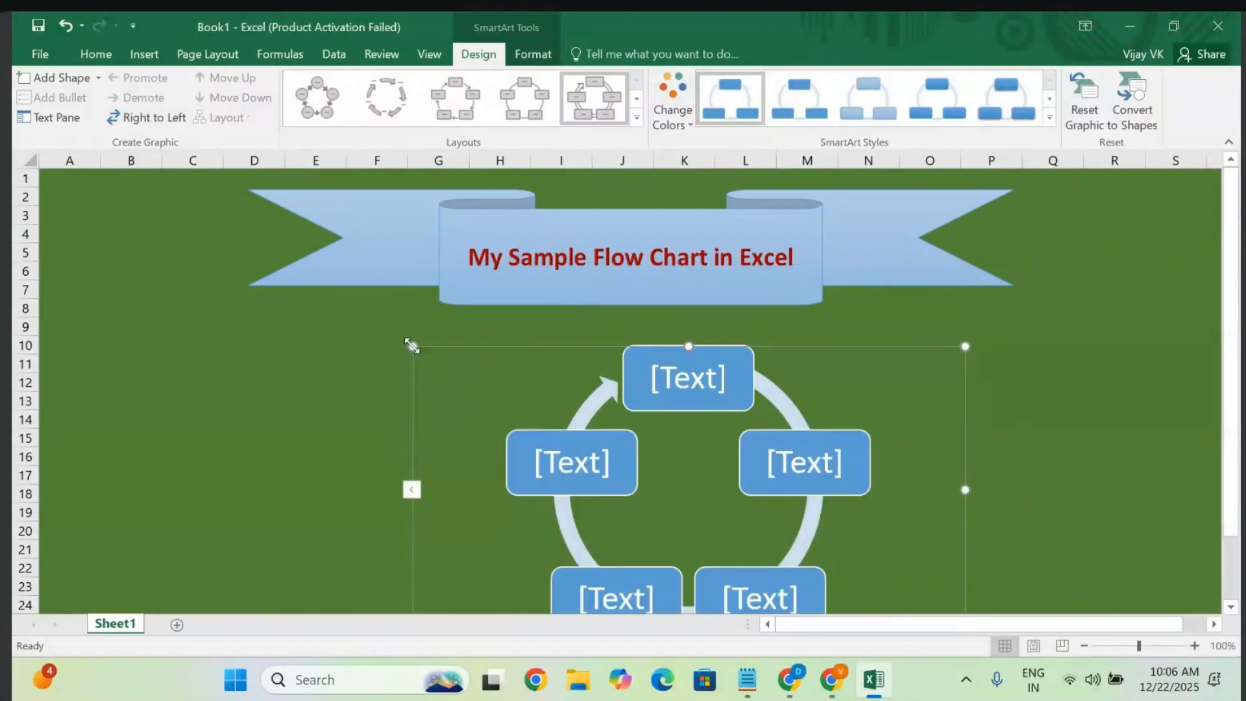
scroll(769, 516, down, 2)
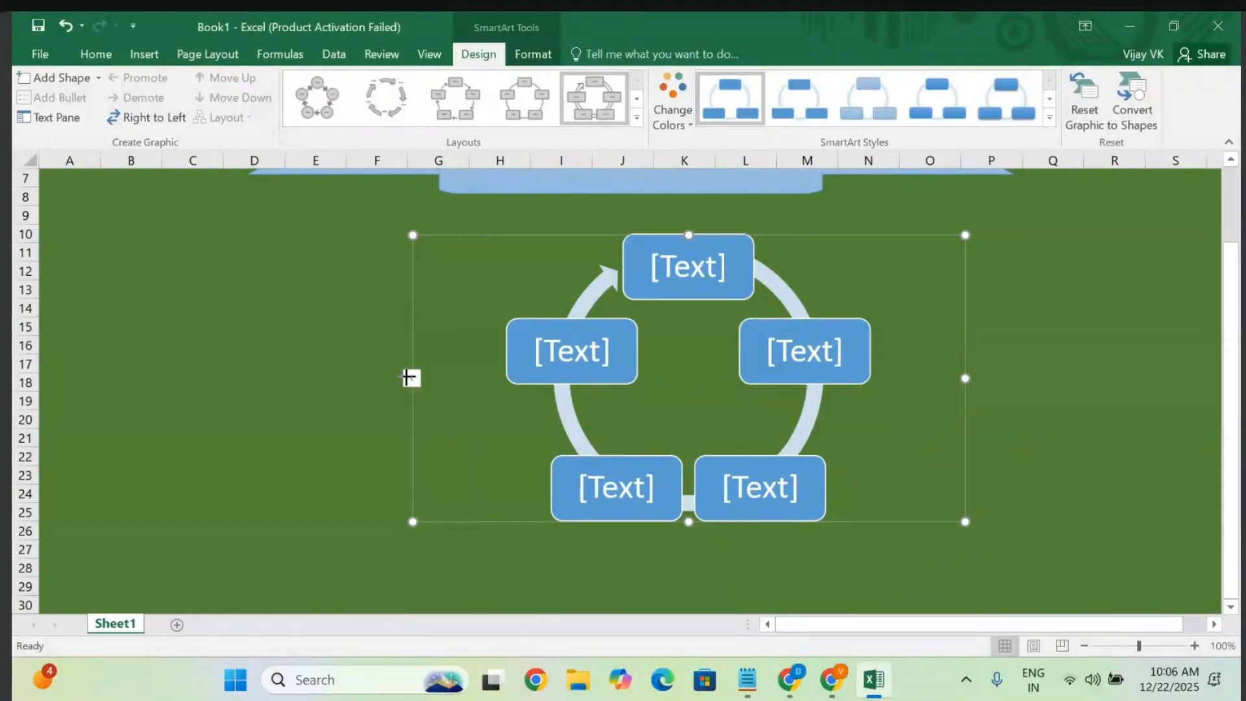
drag(408, 378, 291, 378)
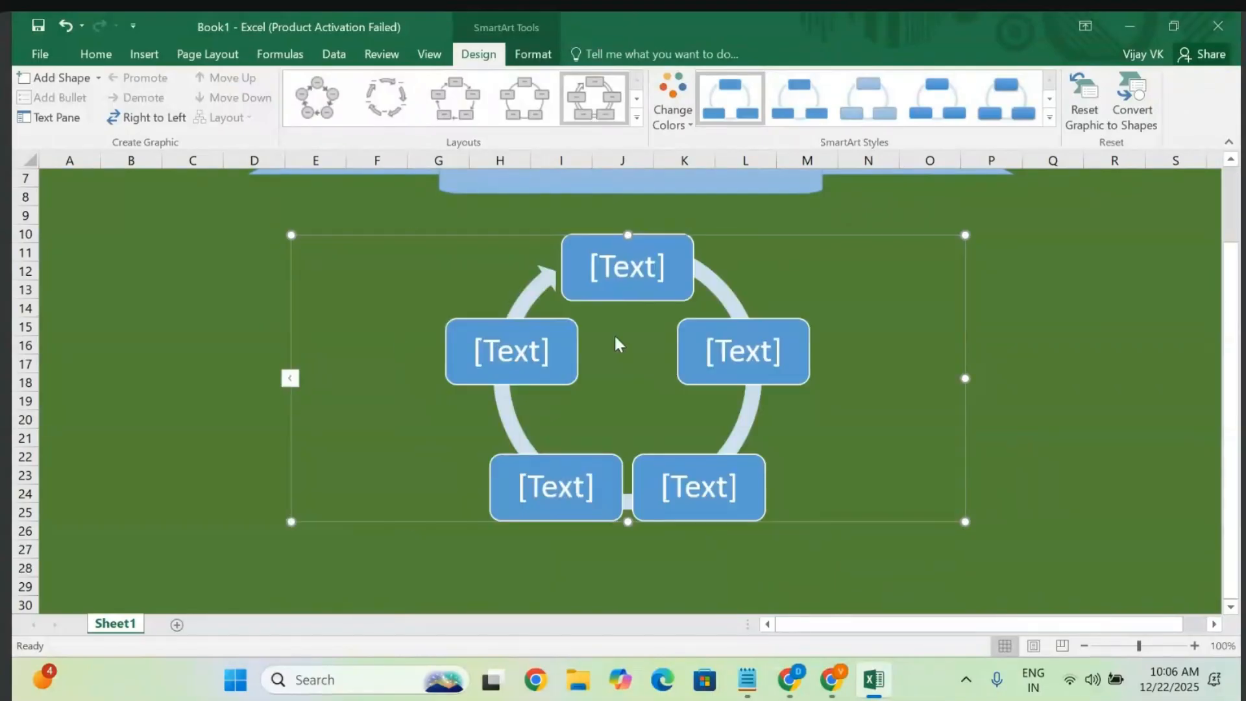
- Label the top box 'Data Analytics' and the next box 'Excel', undoing an accidental box deletion
click(637, 267)
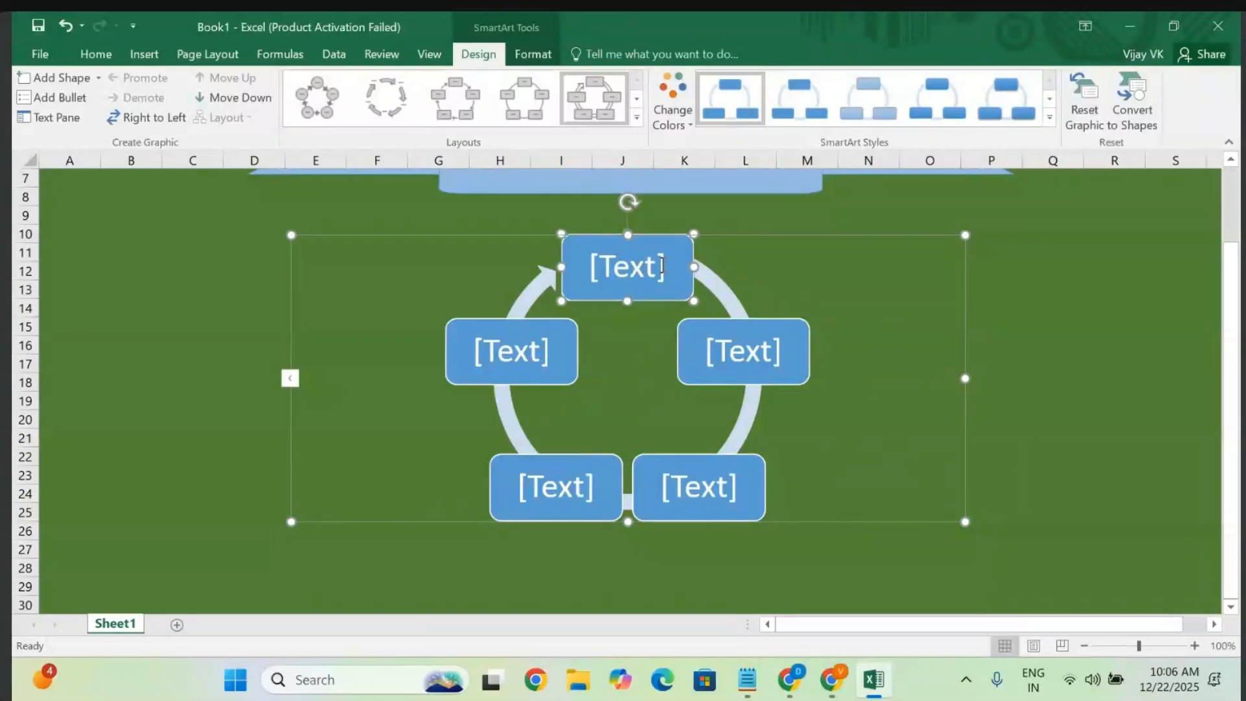
text(D)
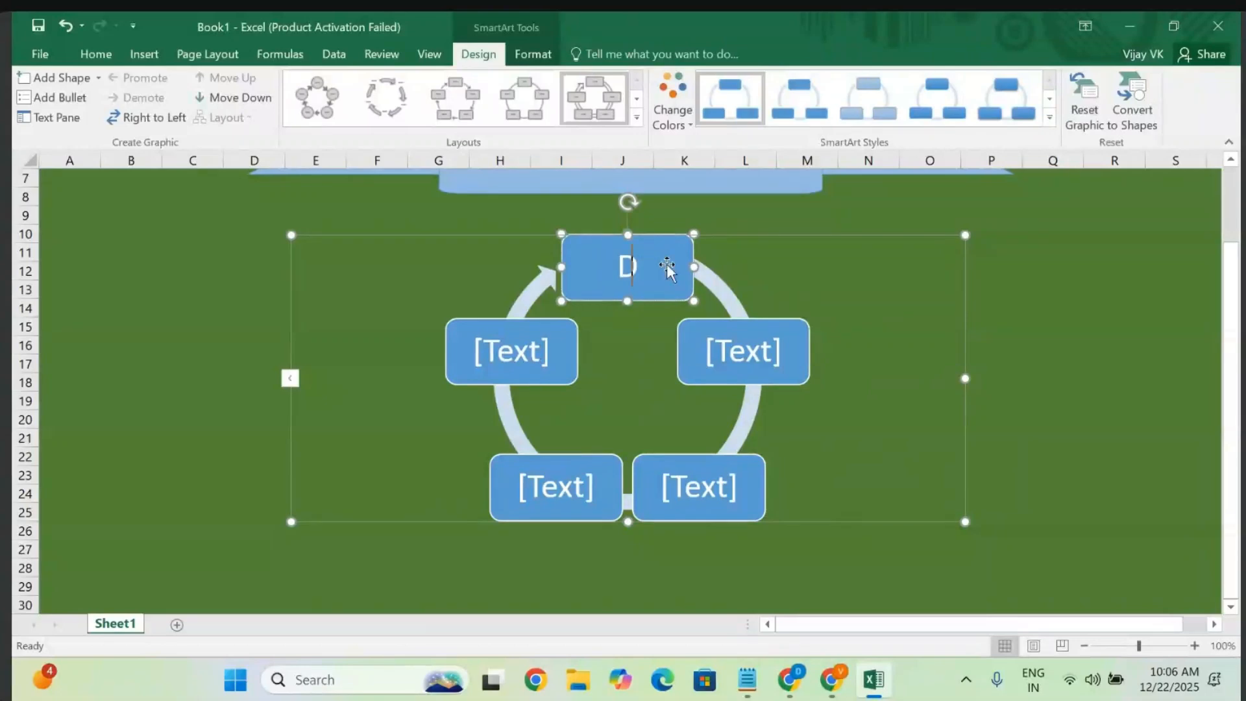
text(ata An)
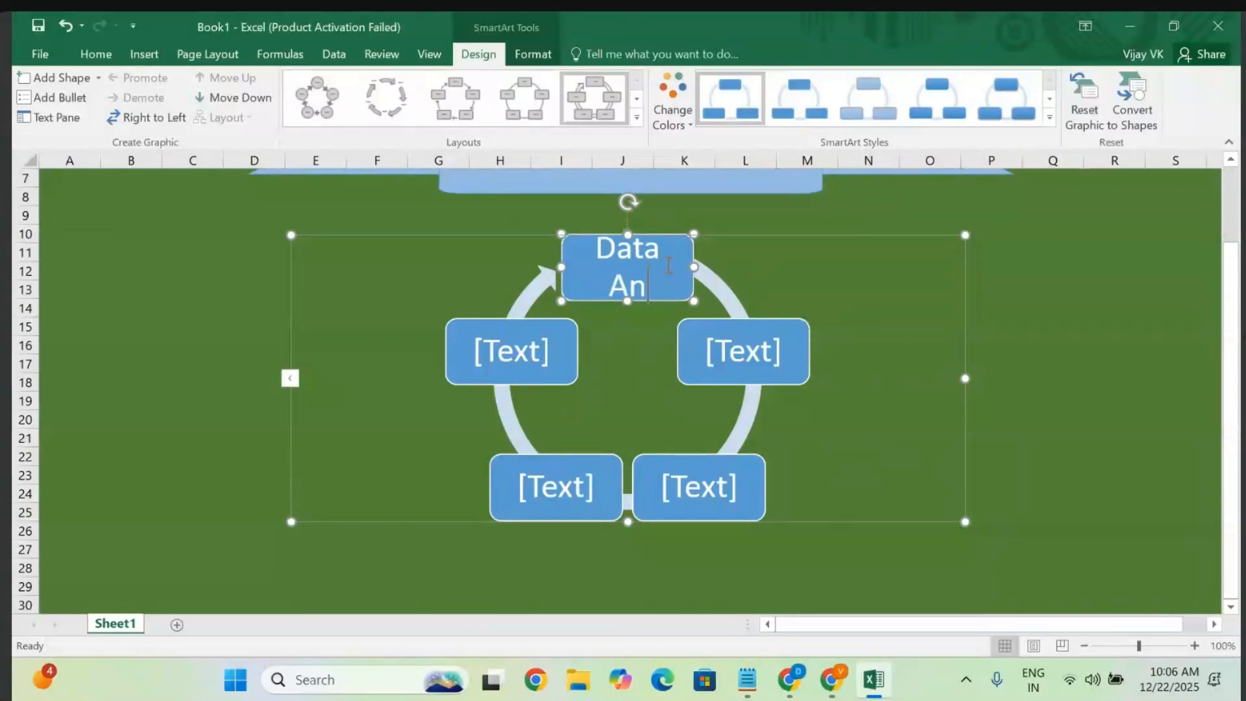
text(alytics)
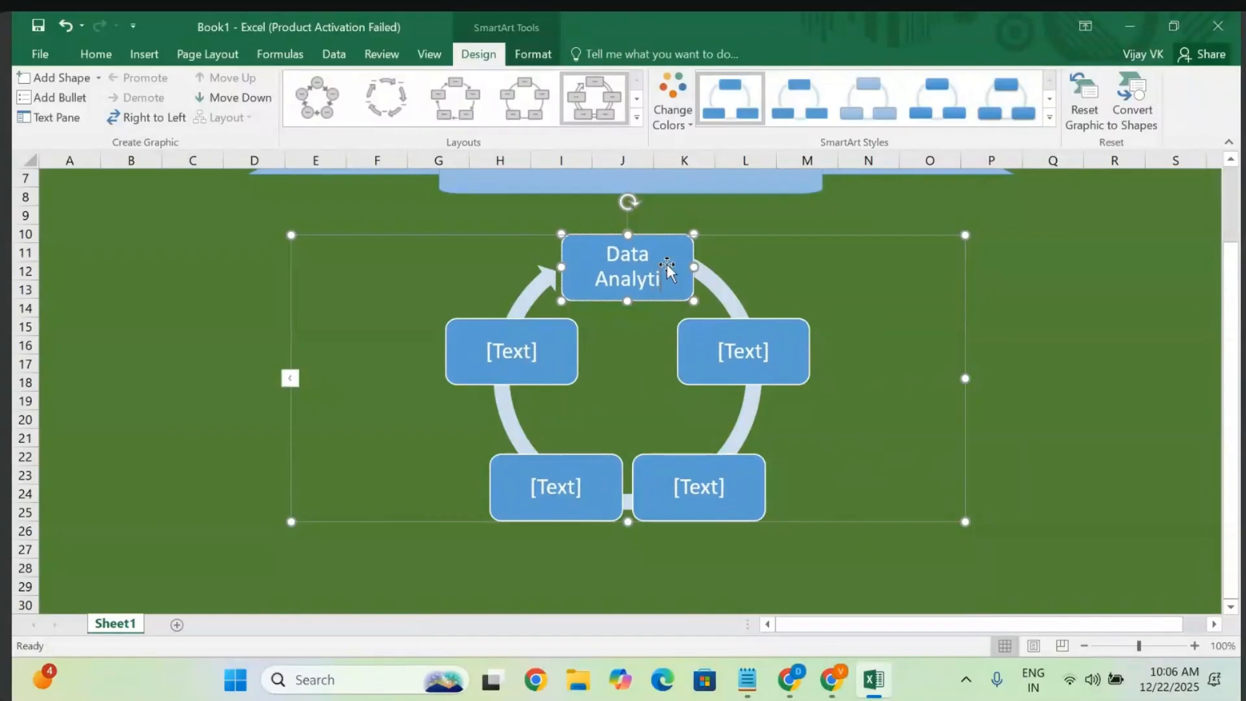
click(763, 350)
key(Delete)
key(Delete)
key(Delete)
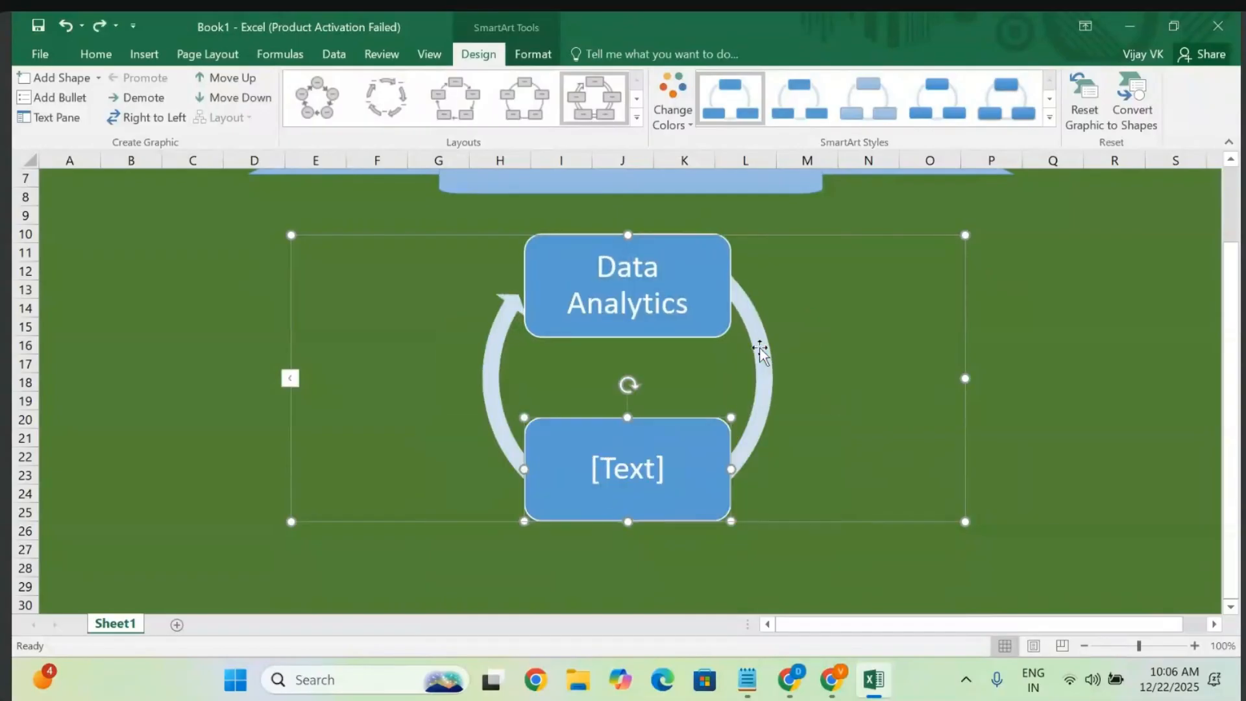
key(ctrl+z)
key(ctrl+z)
key(ctrl+z)
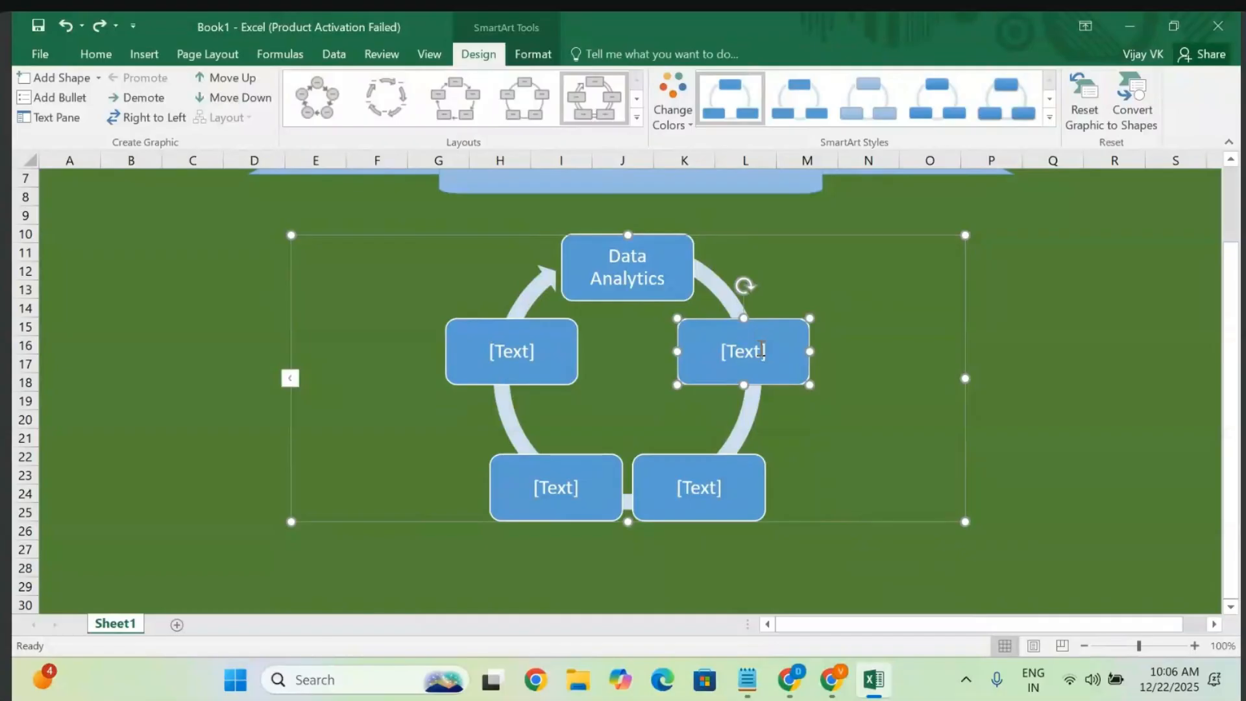
text(Excel)
- Label the remaining boxes 'SQL Server', 'Python Essentials' and 'Power BI'
click(703, 489)
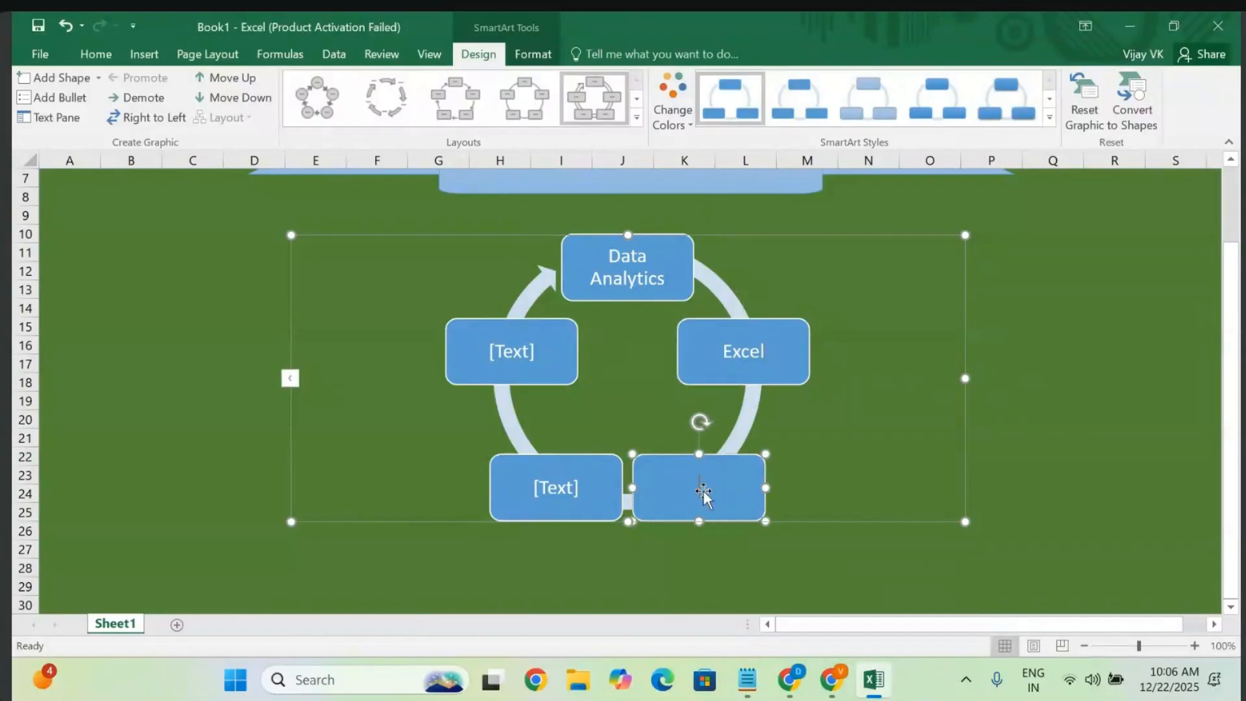
text(SQL Server)
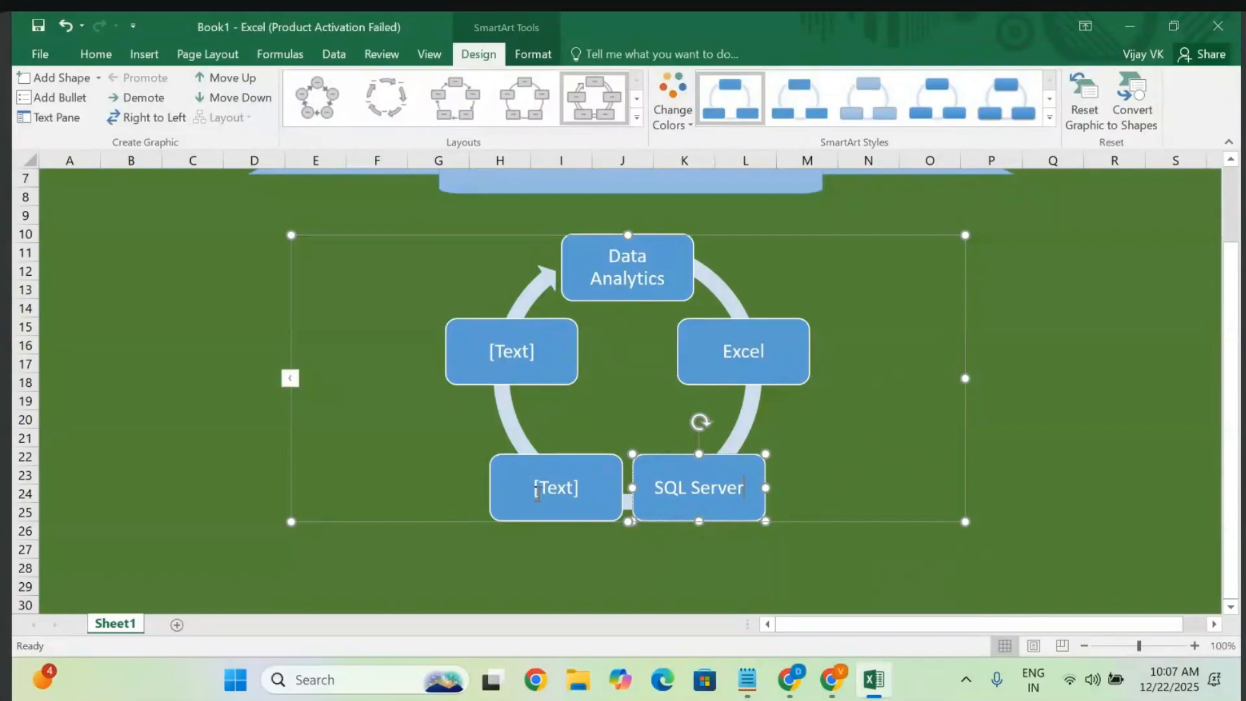
click(536, 491)
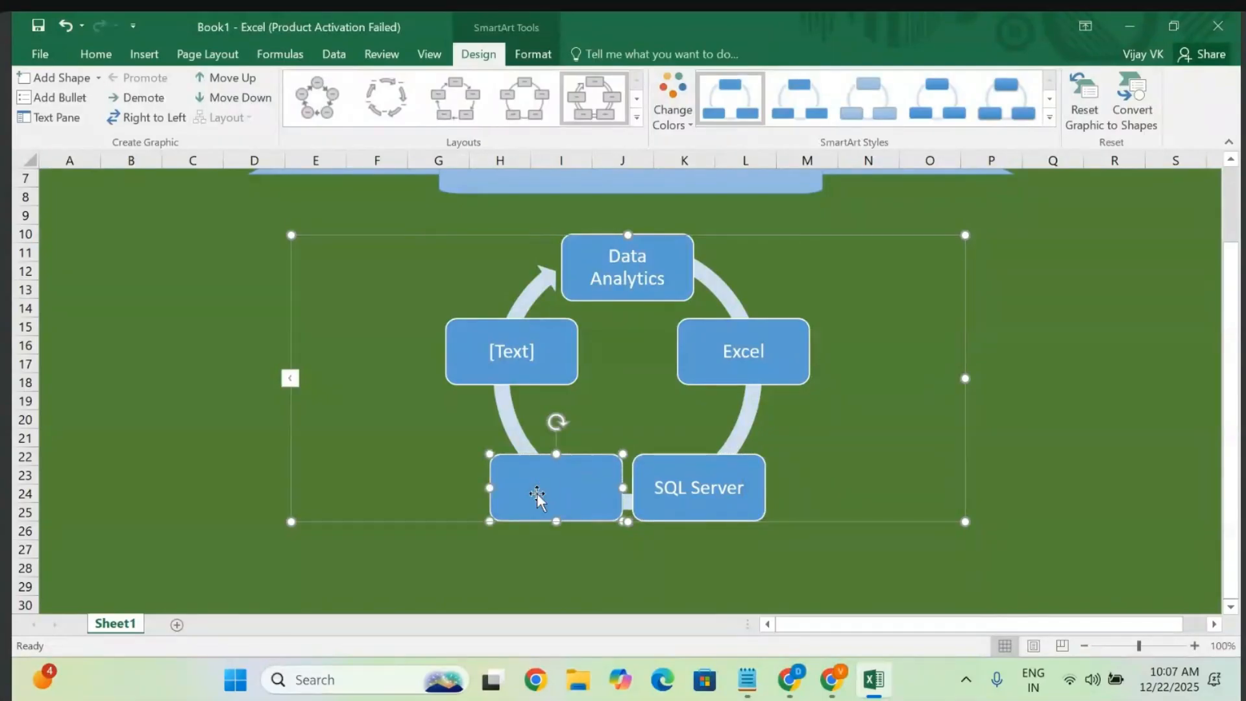
text(Python Essentials)
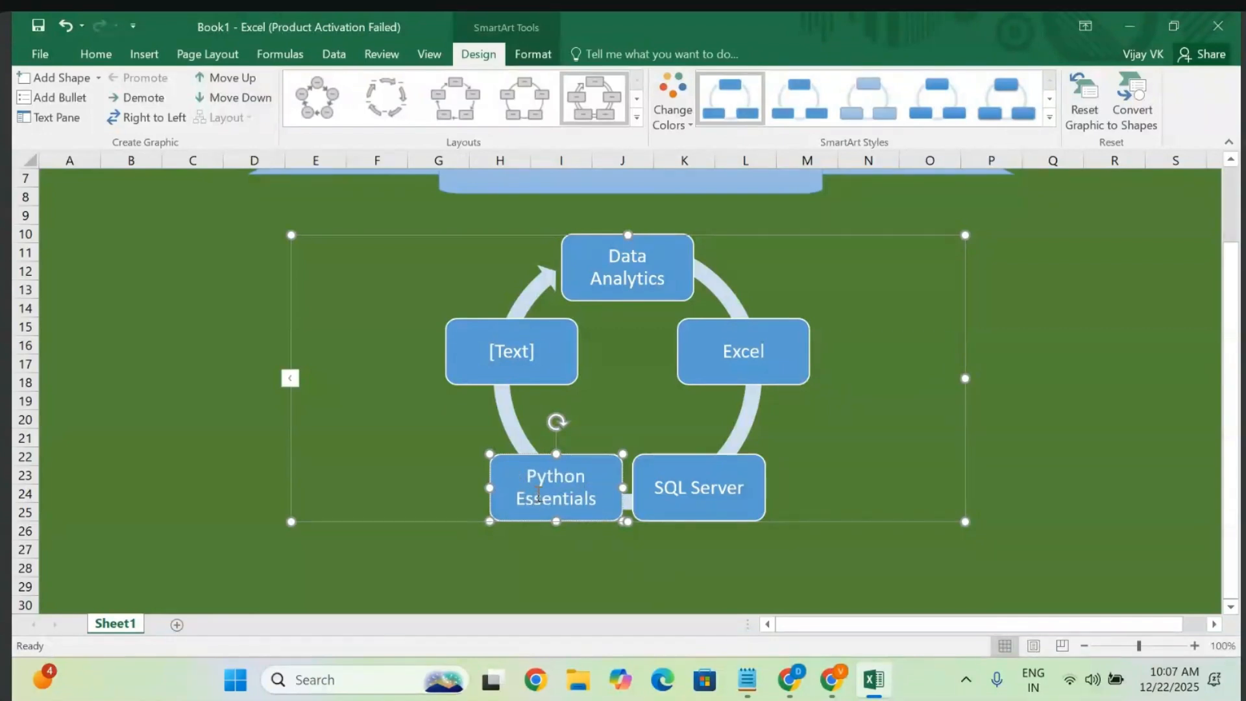
click(535, 360)
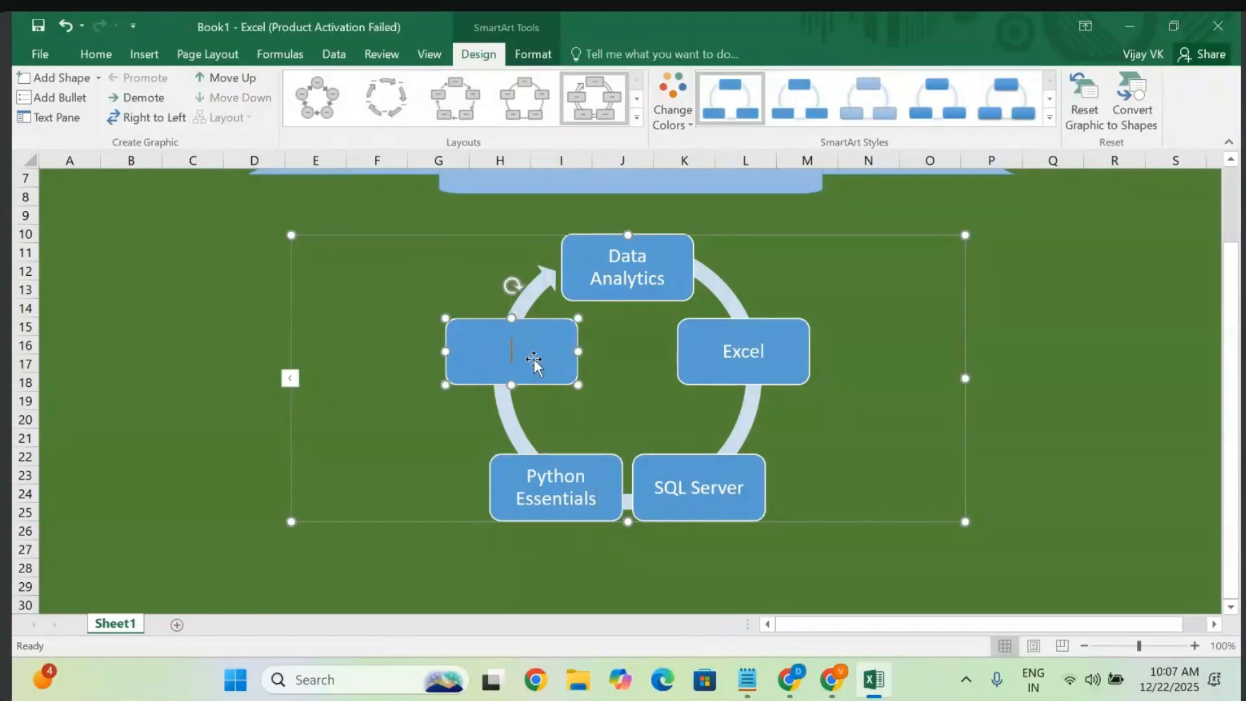
text(Power BI)
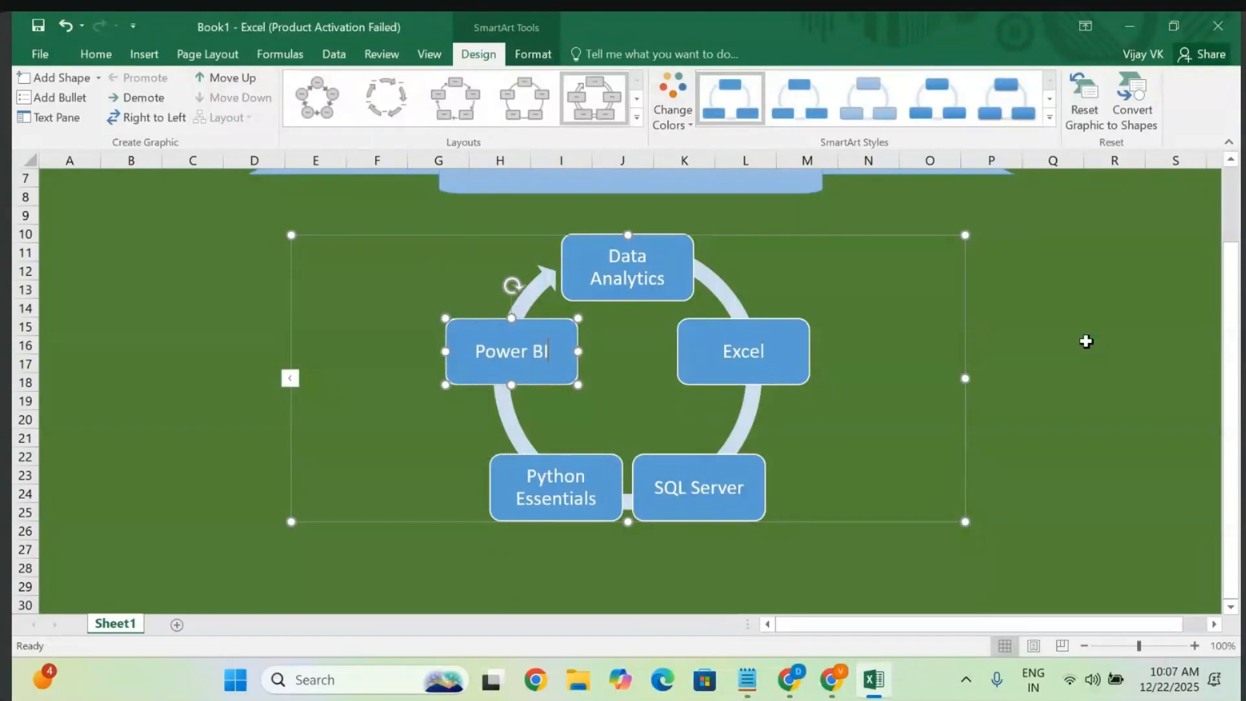
click(1086, 341)
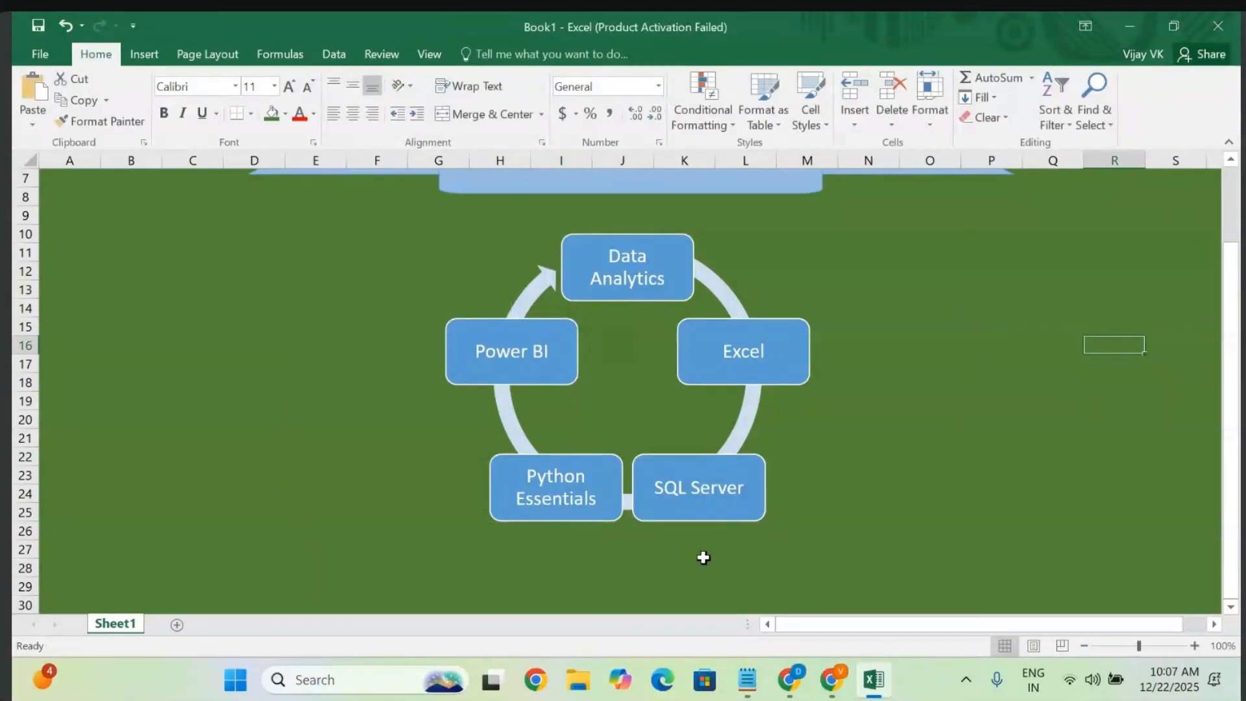
click(587, 271)
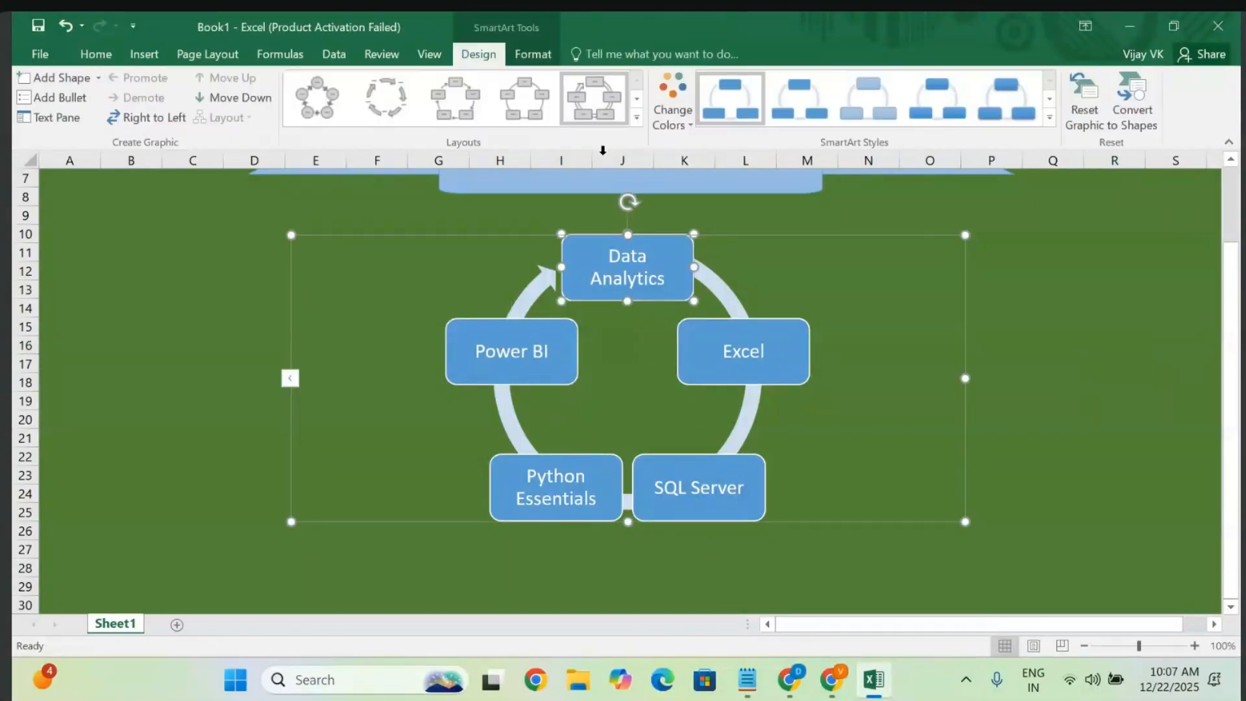
- Apply a 3-D SmartArt style and a Colorful colour scheme to the cycle diagram
click(1051, 120)
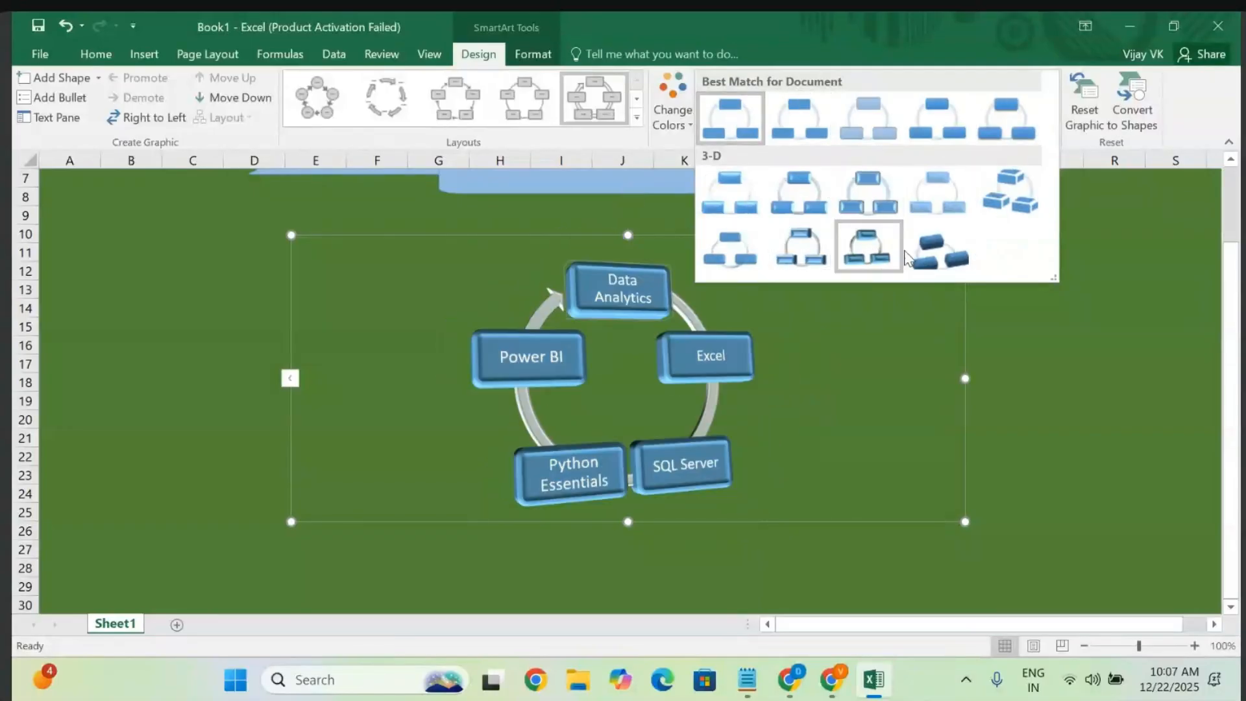
click(866, 255)
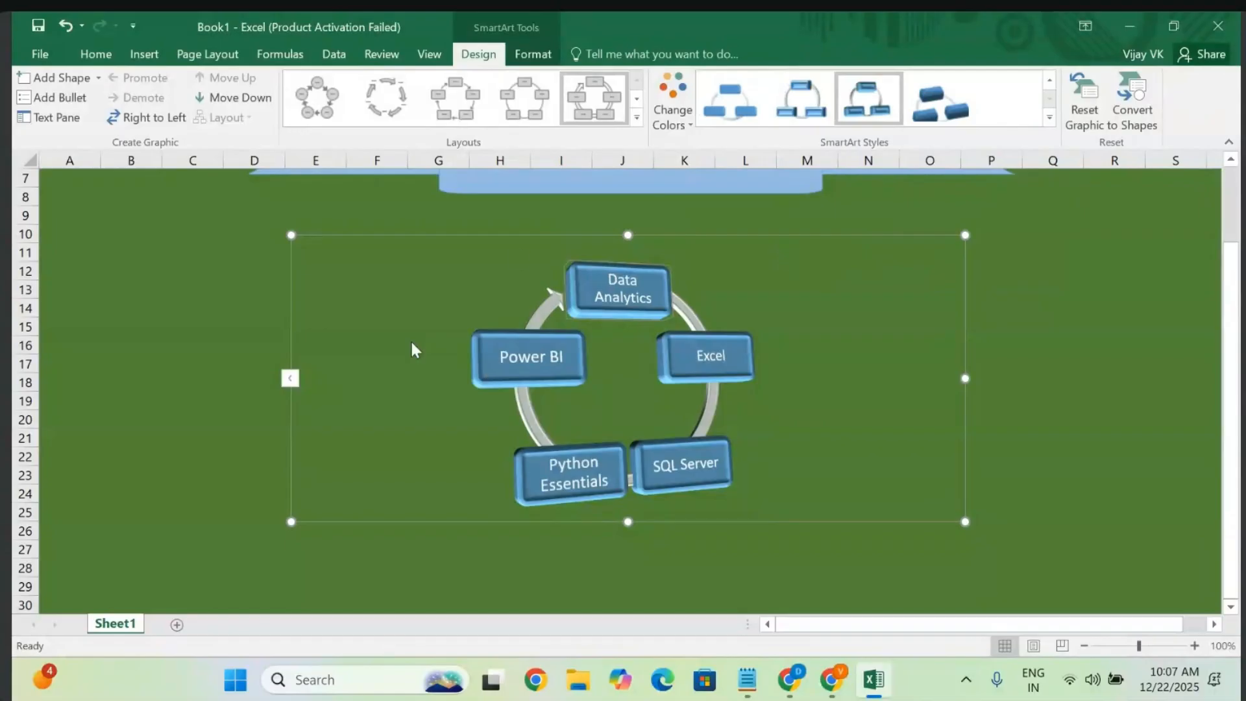
click(672, 106)
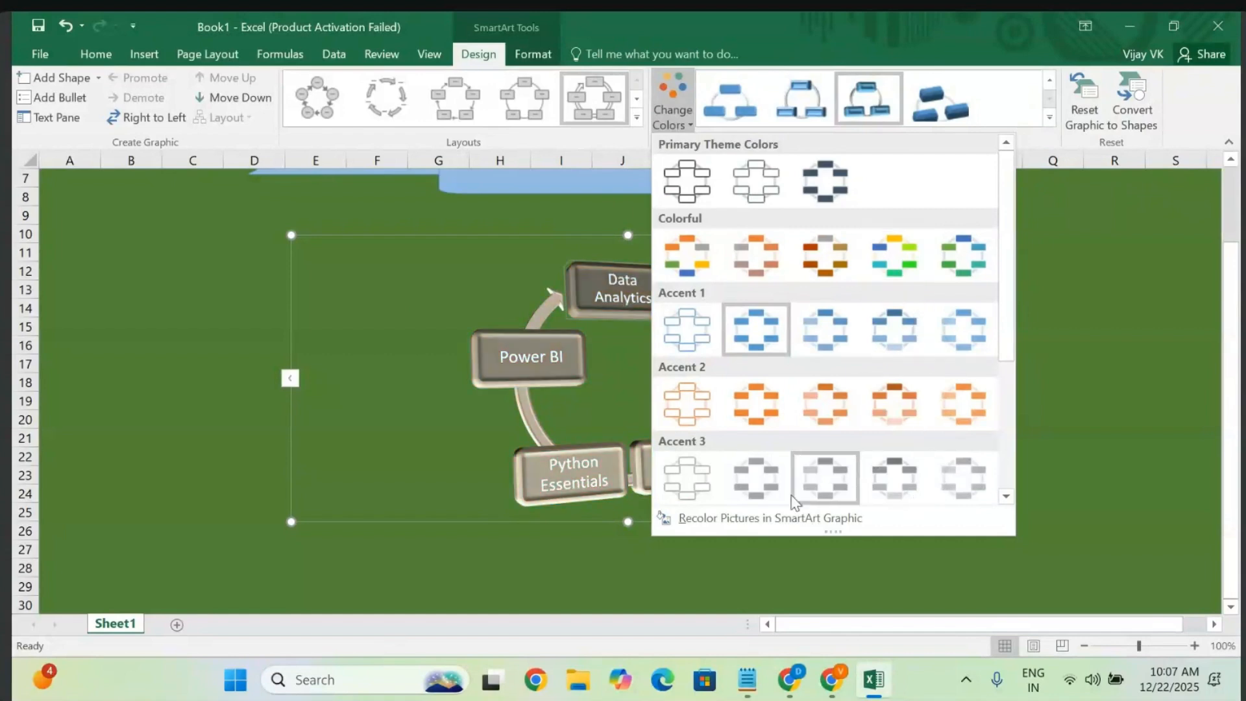
click(899, 252)
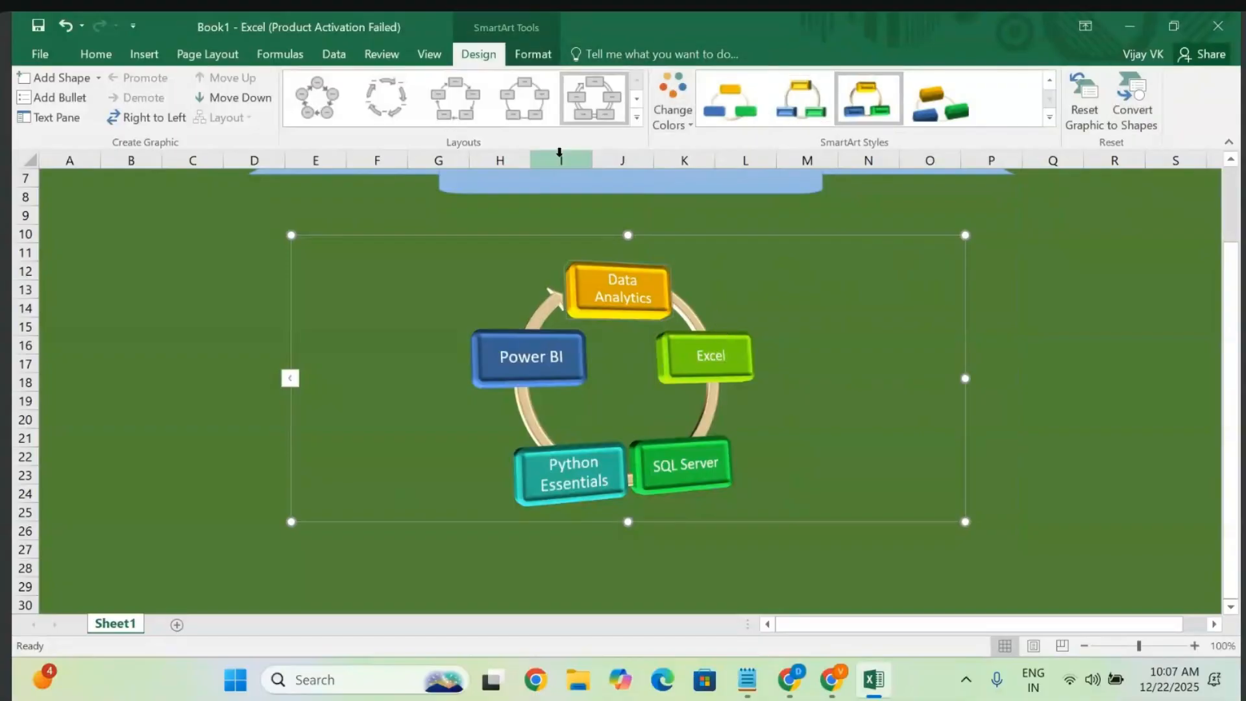
- Stretch the cycle diagram's top edge upward so it sits right beneath the banner title
click(636, 118)
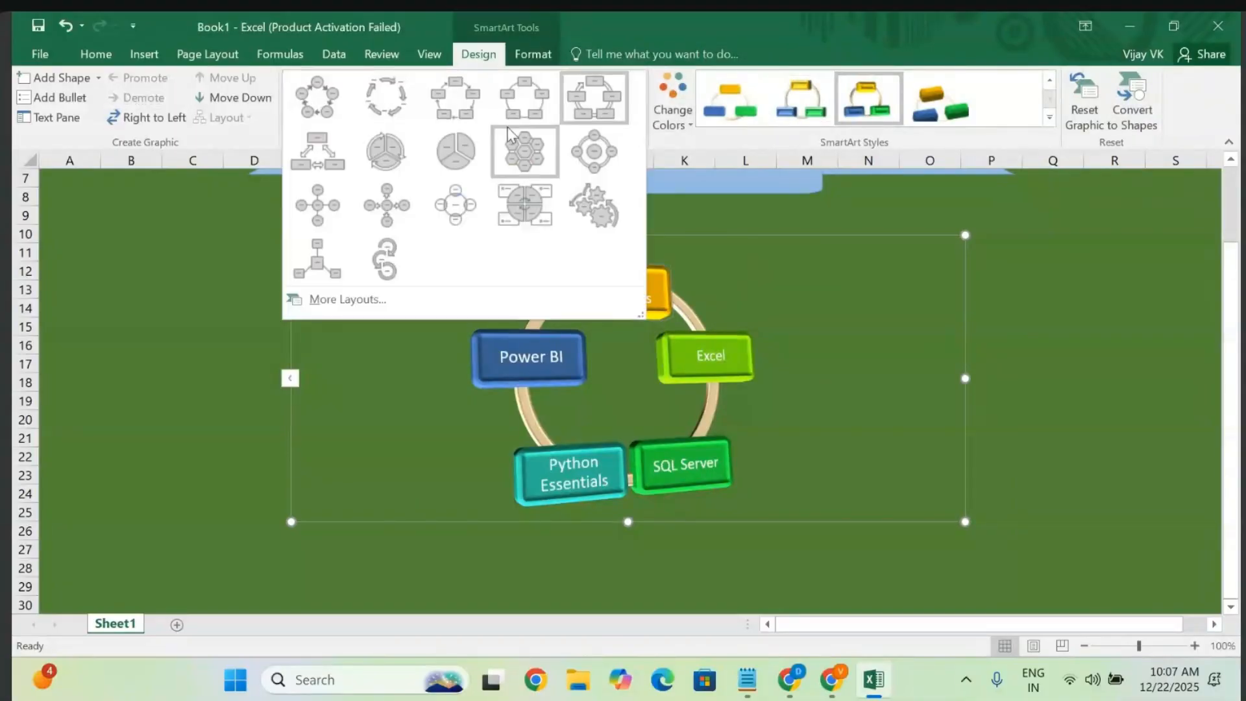
click(290, 378)
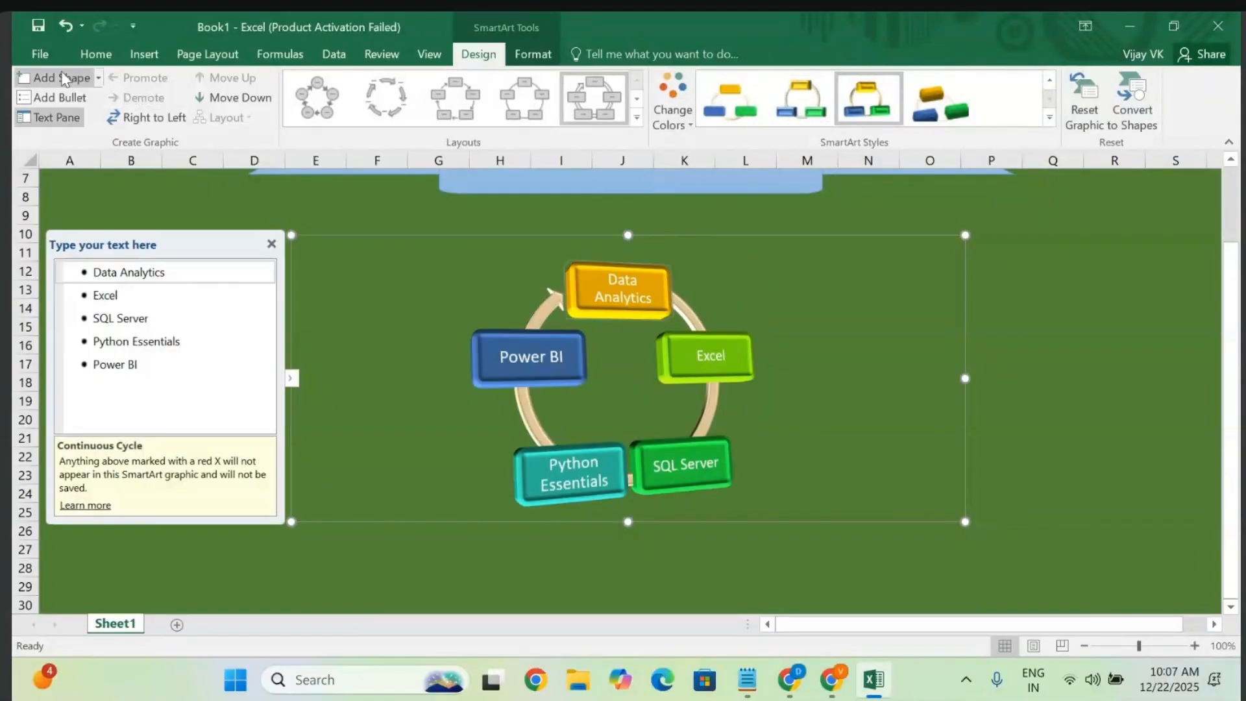
click(1114, 288)
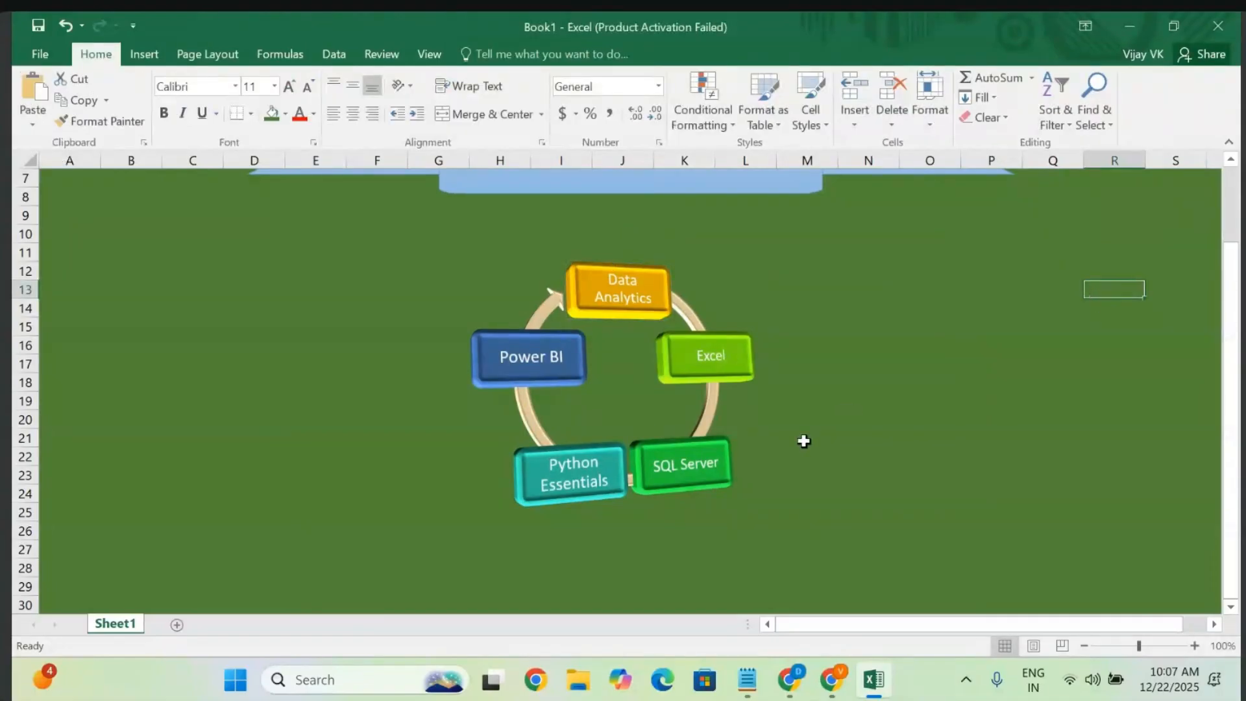
scroll(804, 440, up, 1)
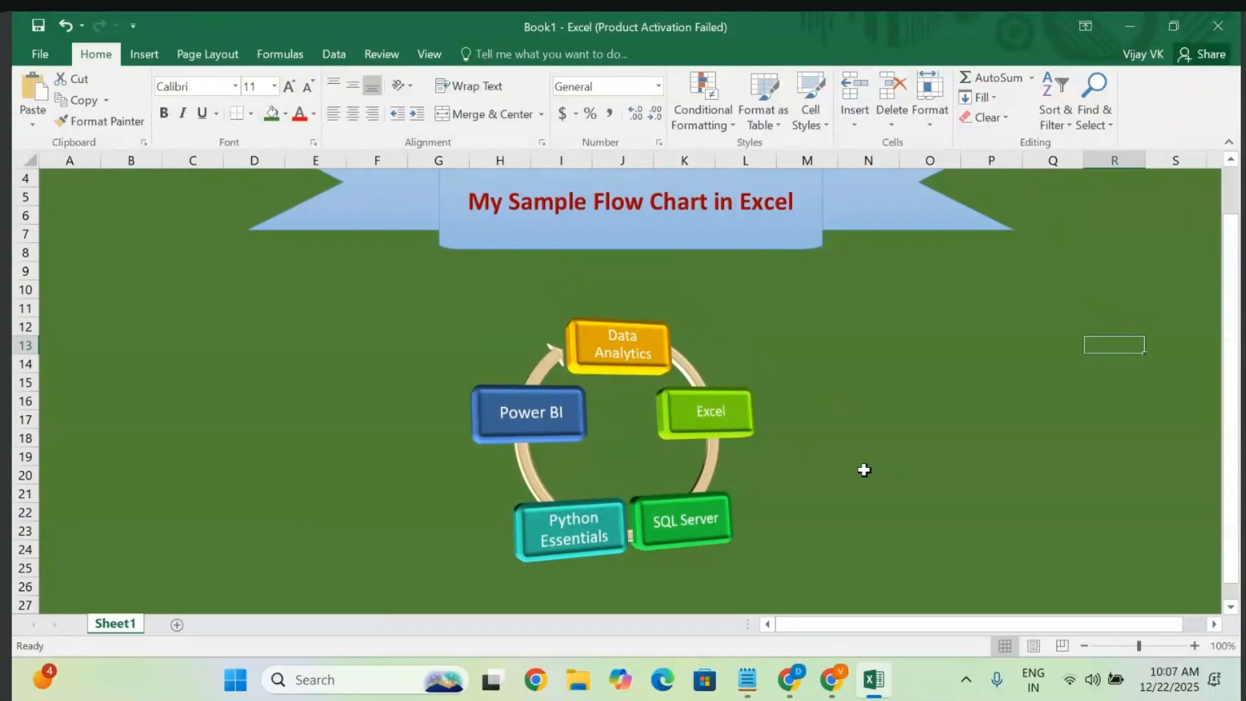
click(626, 406)
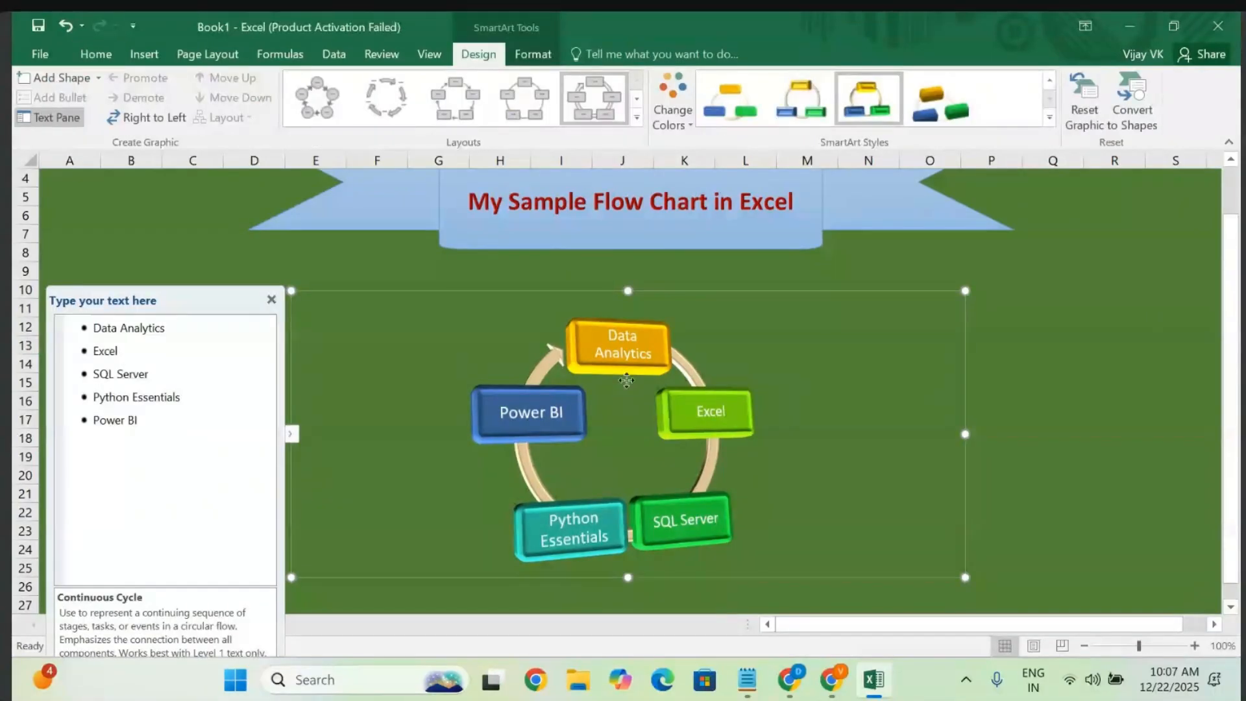
drag(627, 290, 627, 258)
click(1055, 339)
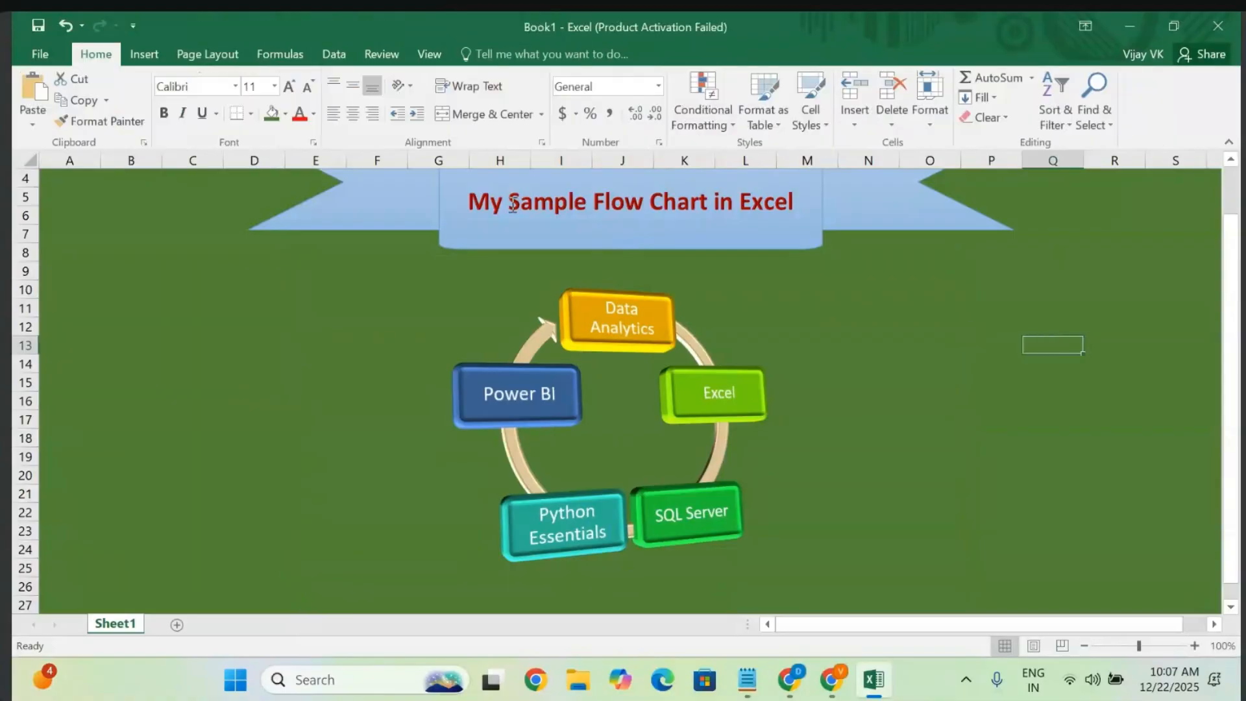
click(144, 55)
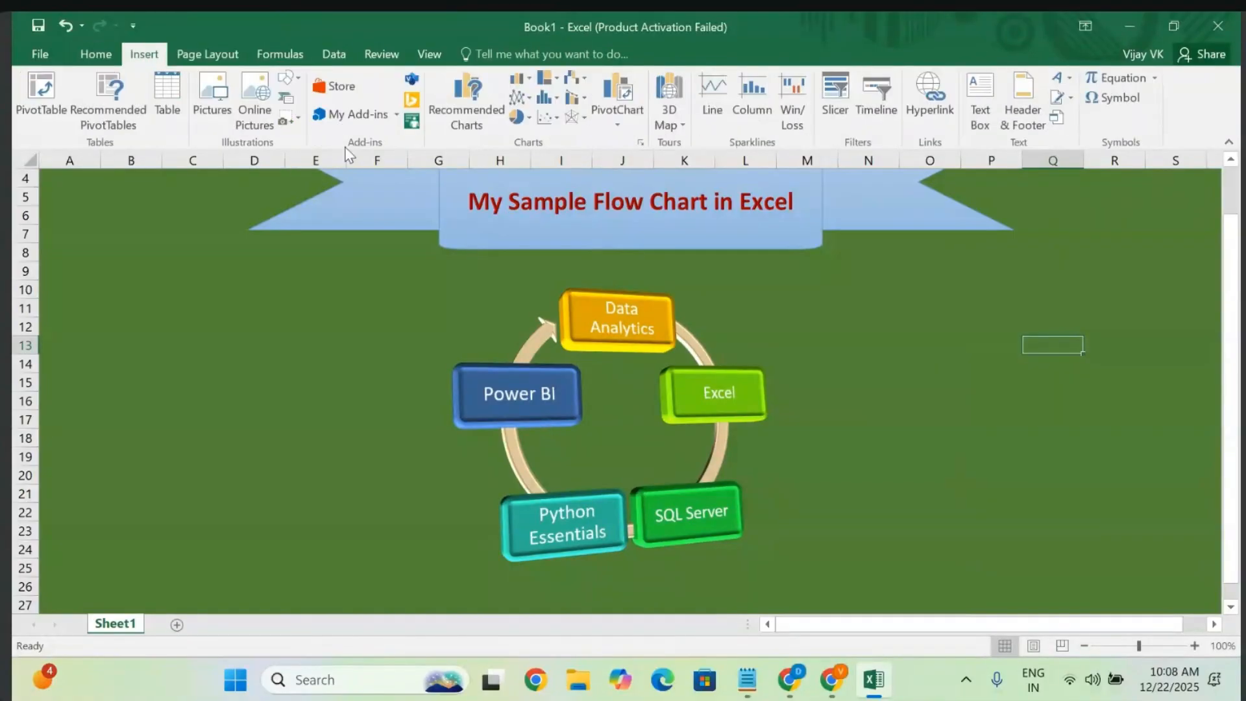
click(287, 78)
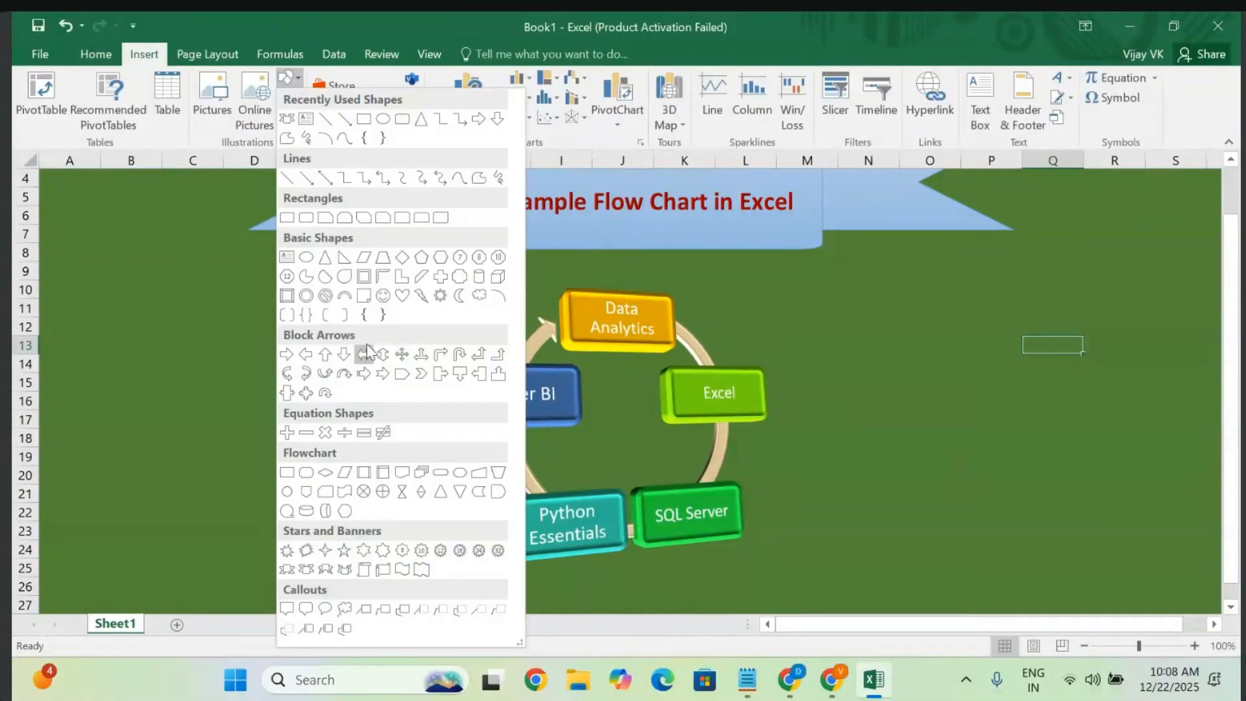
click(168, 403)
scroll(852, 324, up, 1)
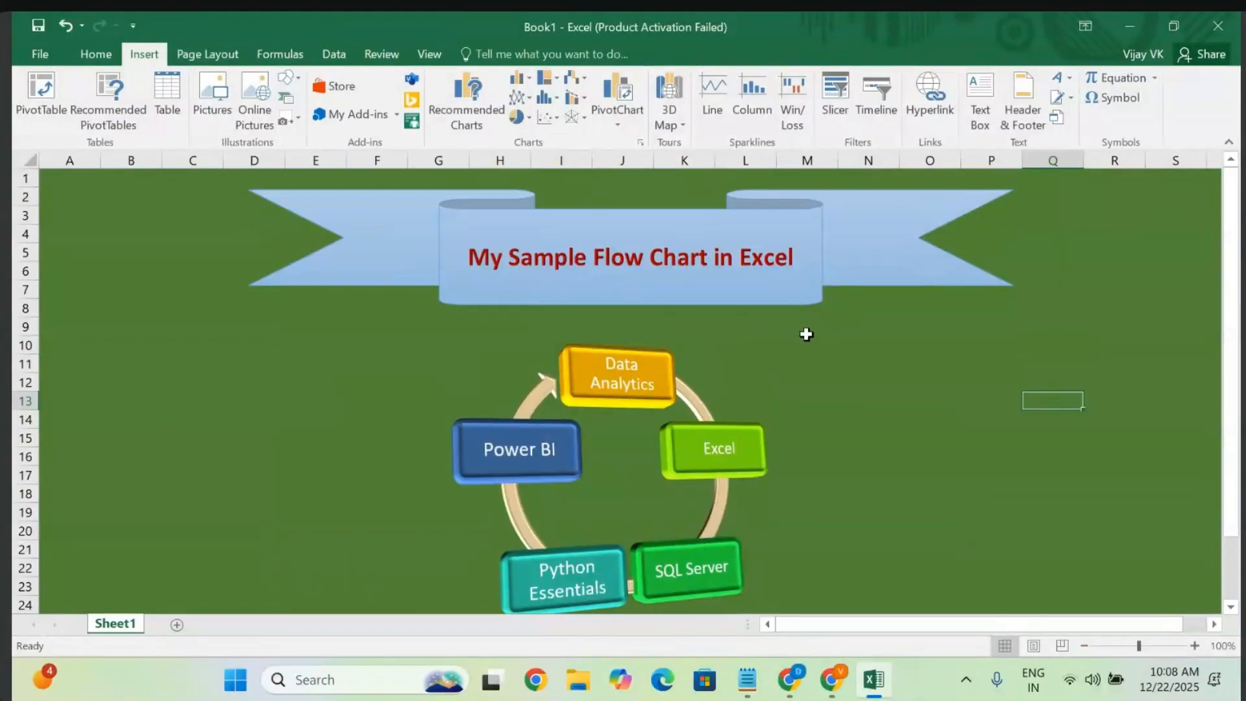
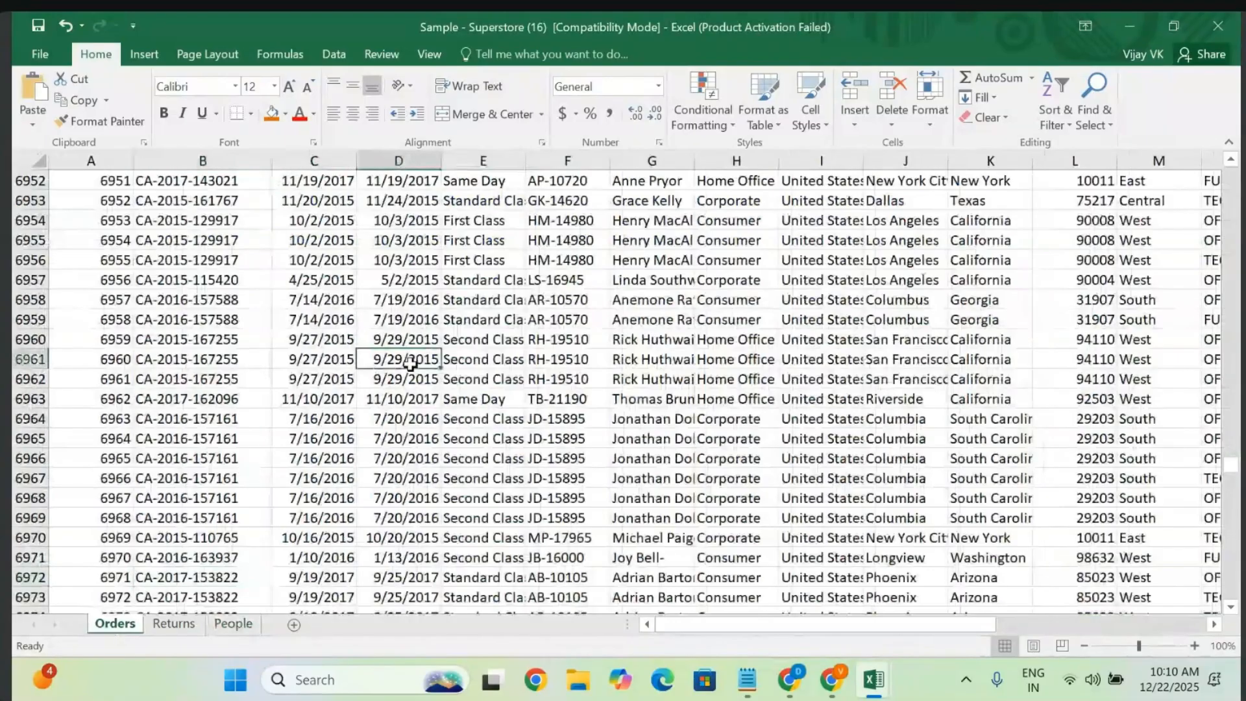
- Create a From Table query on the Orders data, which errors on Orders!_FilterDatabase
key(ctrl+Up)
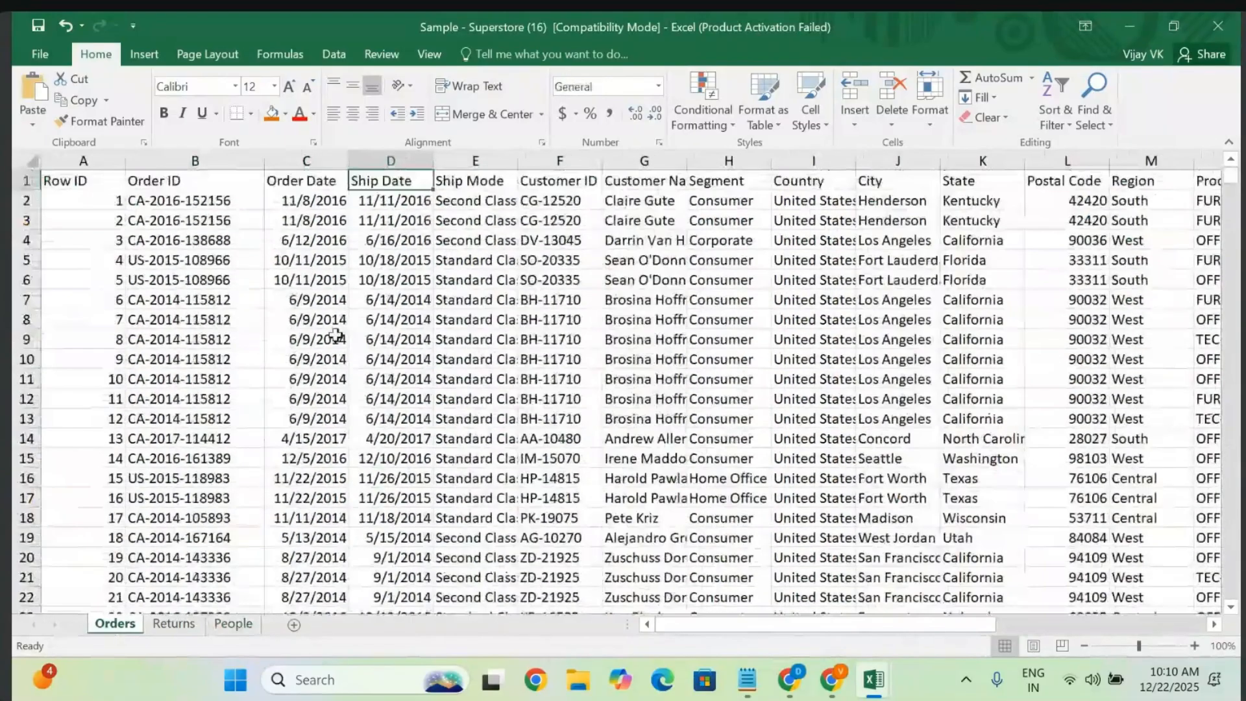
click(334, 53)
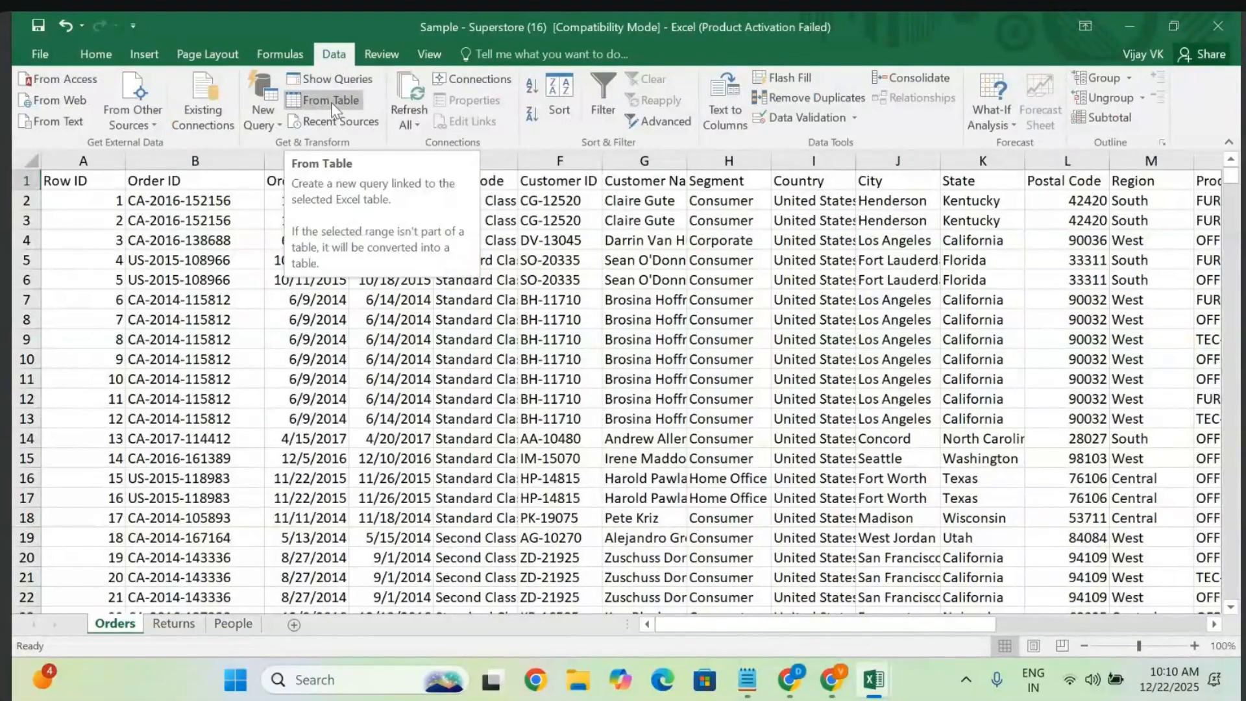
click(333, 101)
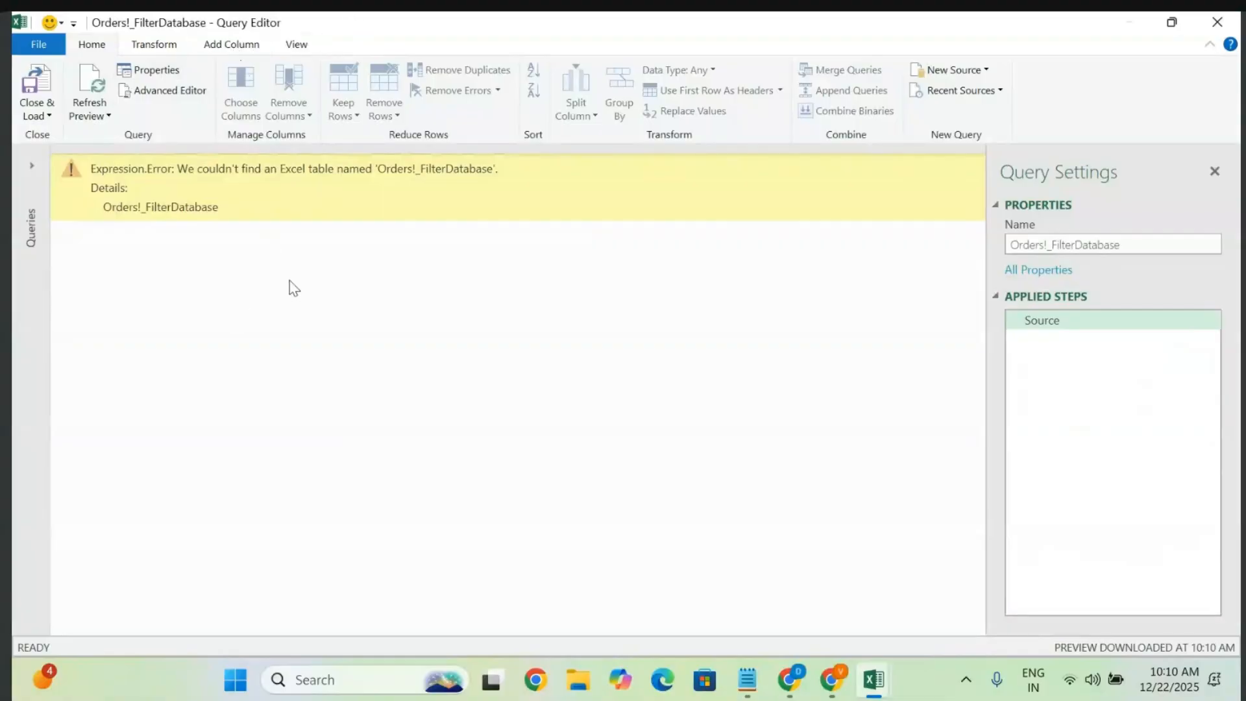
- Inspect the table-not-found error, then close the Query Editor and discard the query
click(29, 177)
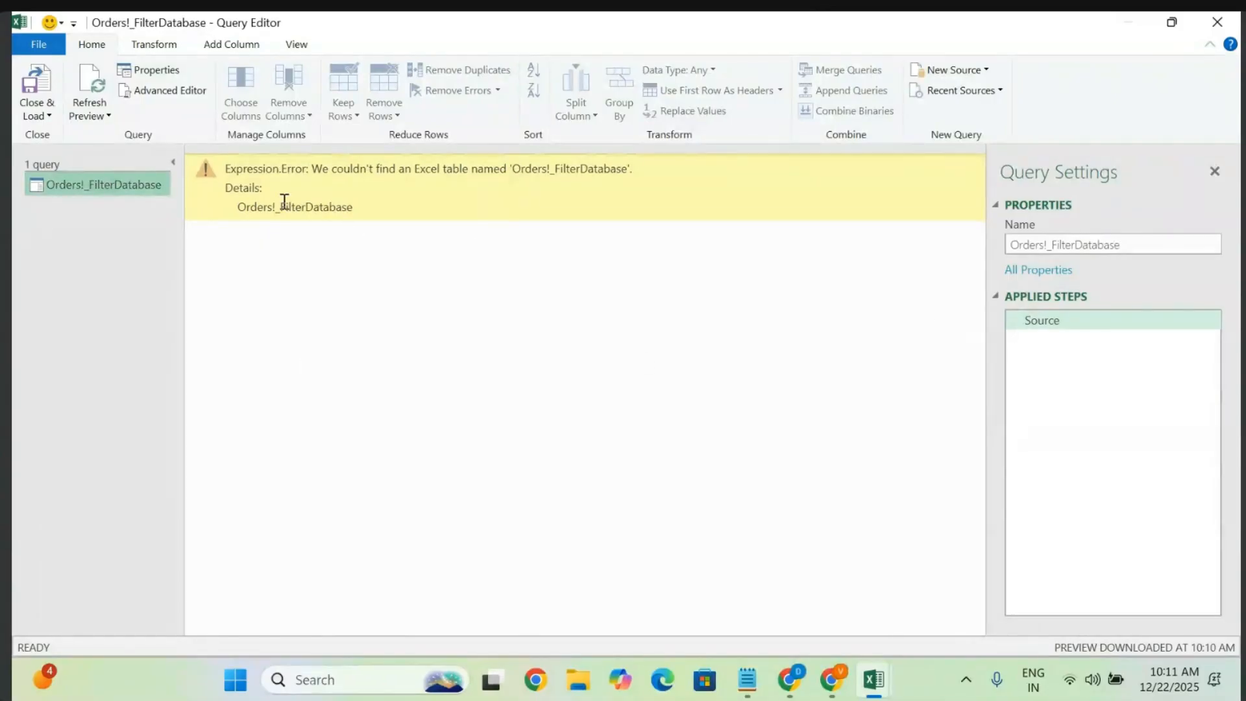
drag(638, 169, 246, 176)
click(508, 408)
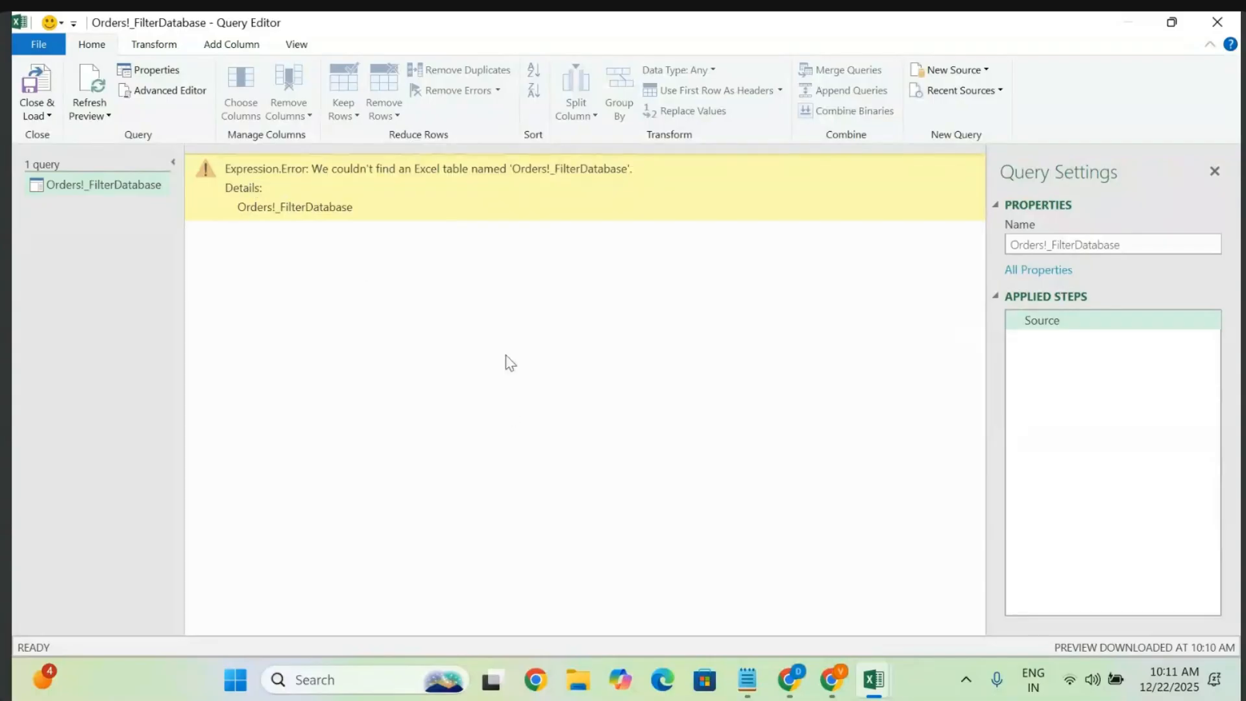
click(1218, 22)
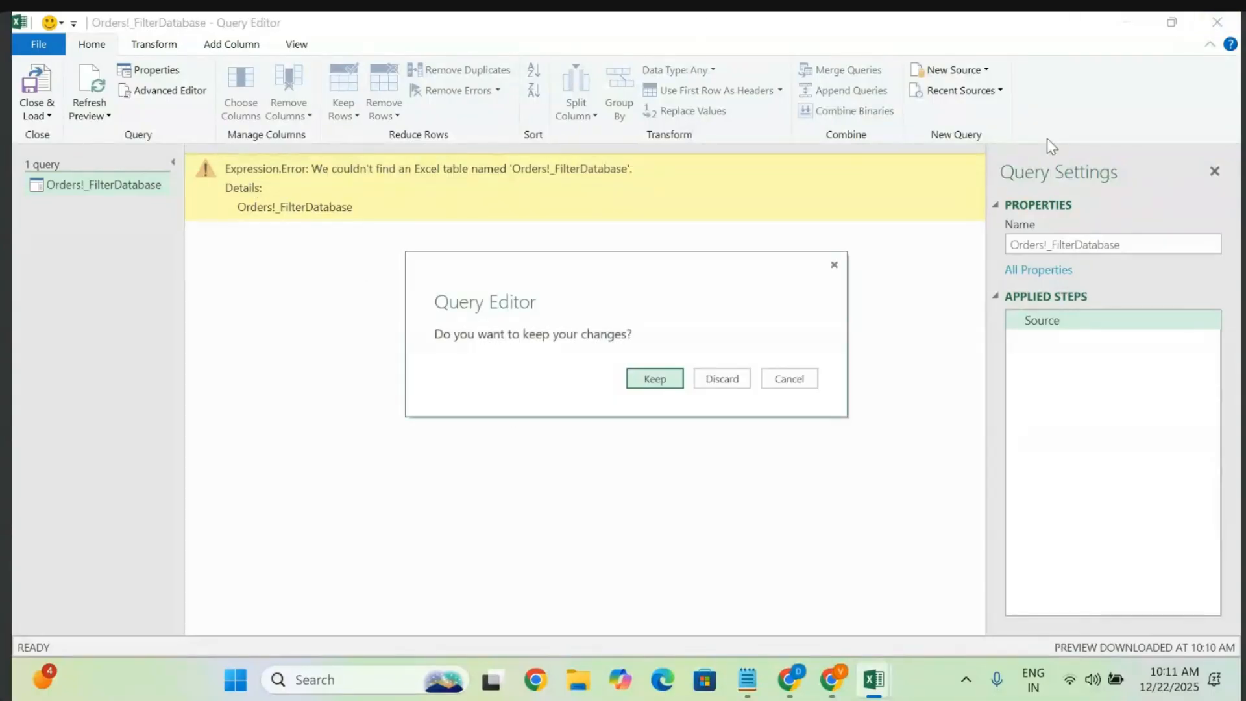
click(716, 376)
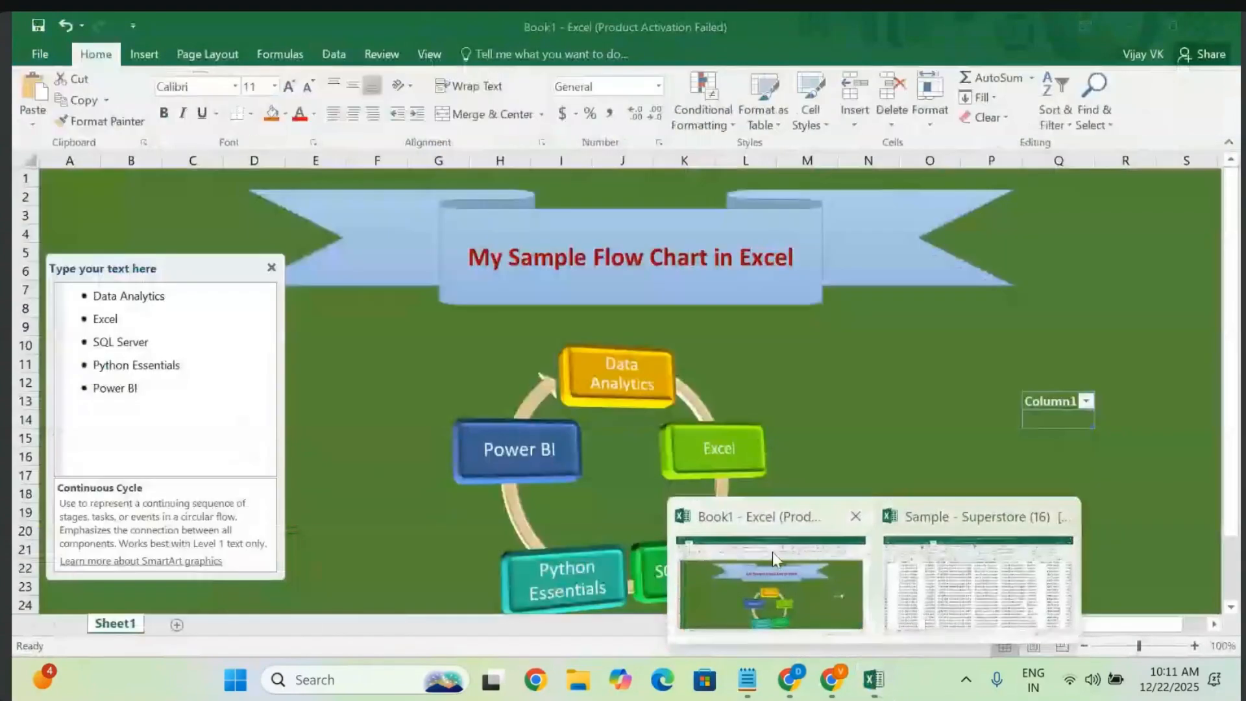
- Close the Book1 workbook without saving
click(772, 551)
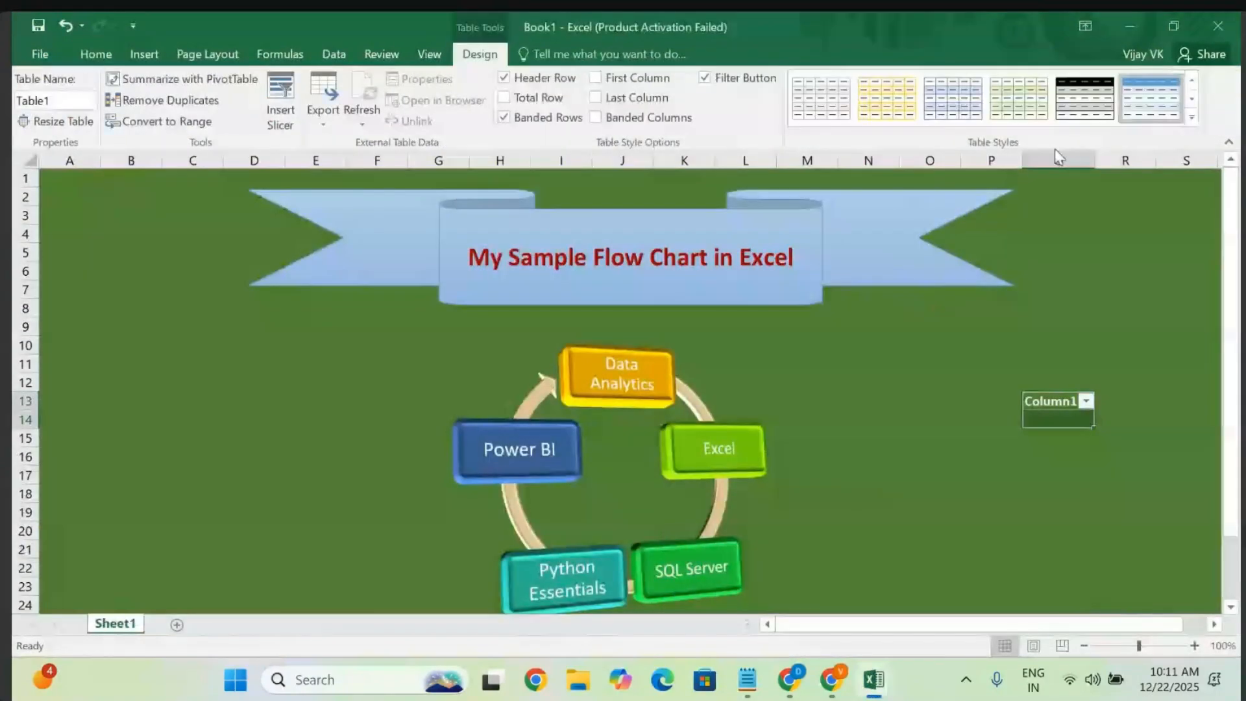
click(1237, 29)
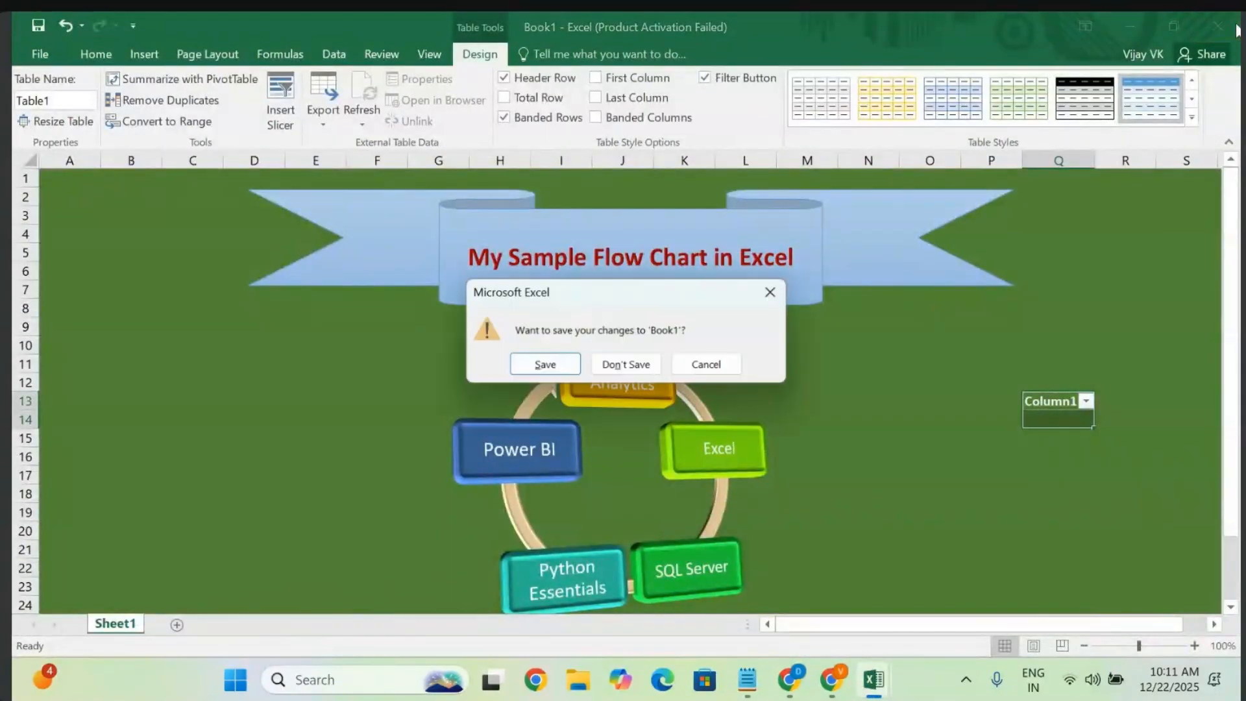
click(610, 367)
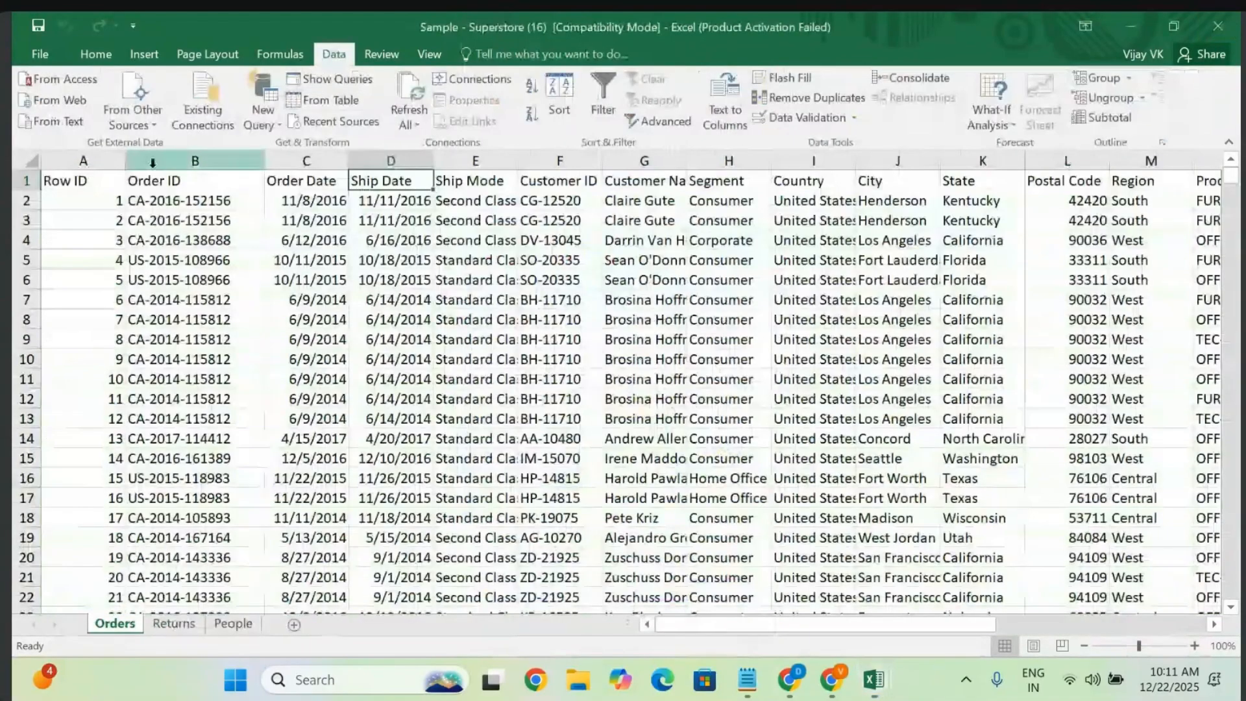
- Recreate the From Table query and select Orders!_FilterDatabase in the Queries pane
click(344, 101)
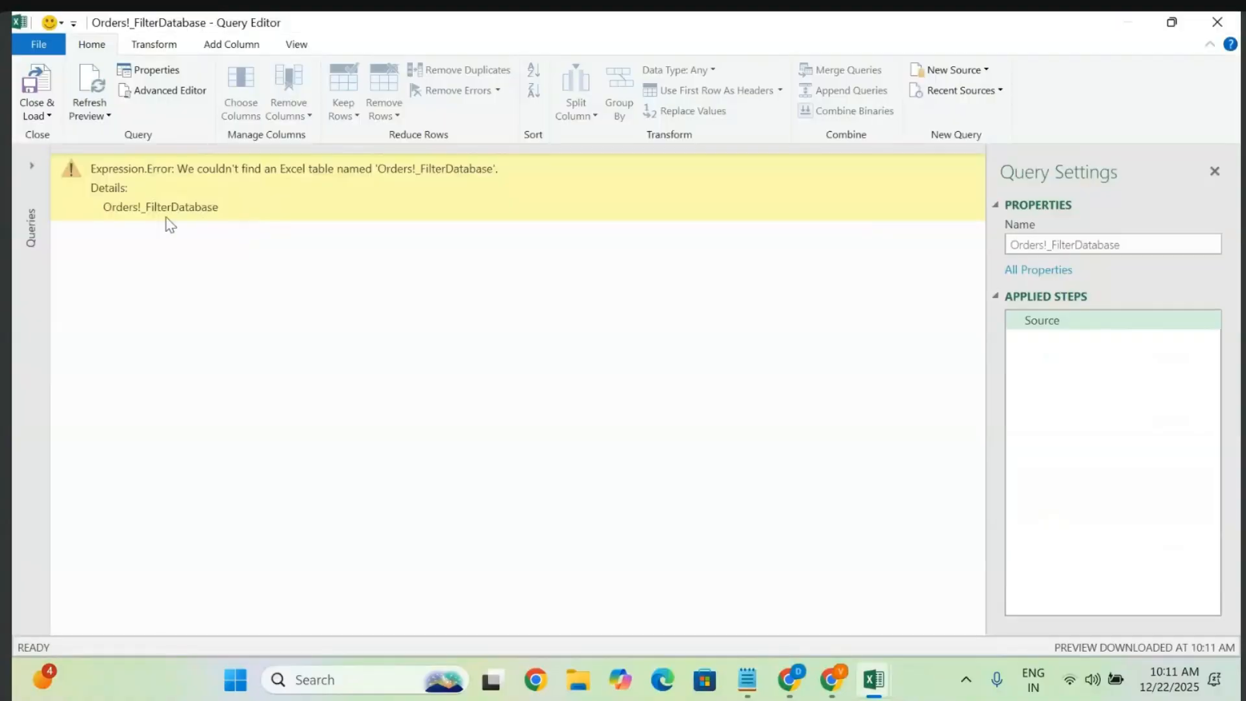
drag(193, 169, 570, 222)
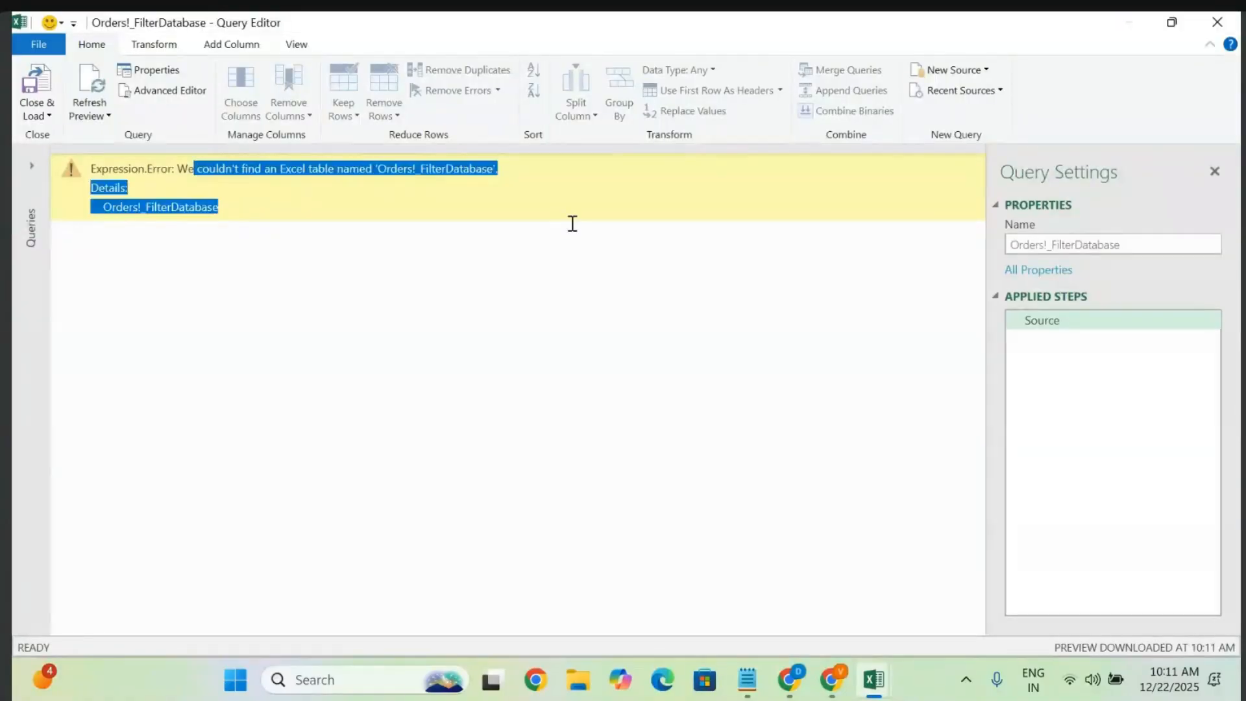
click(209, 316)
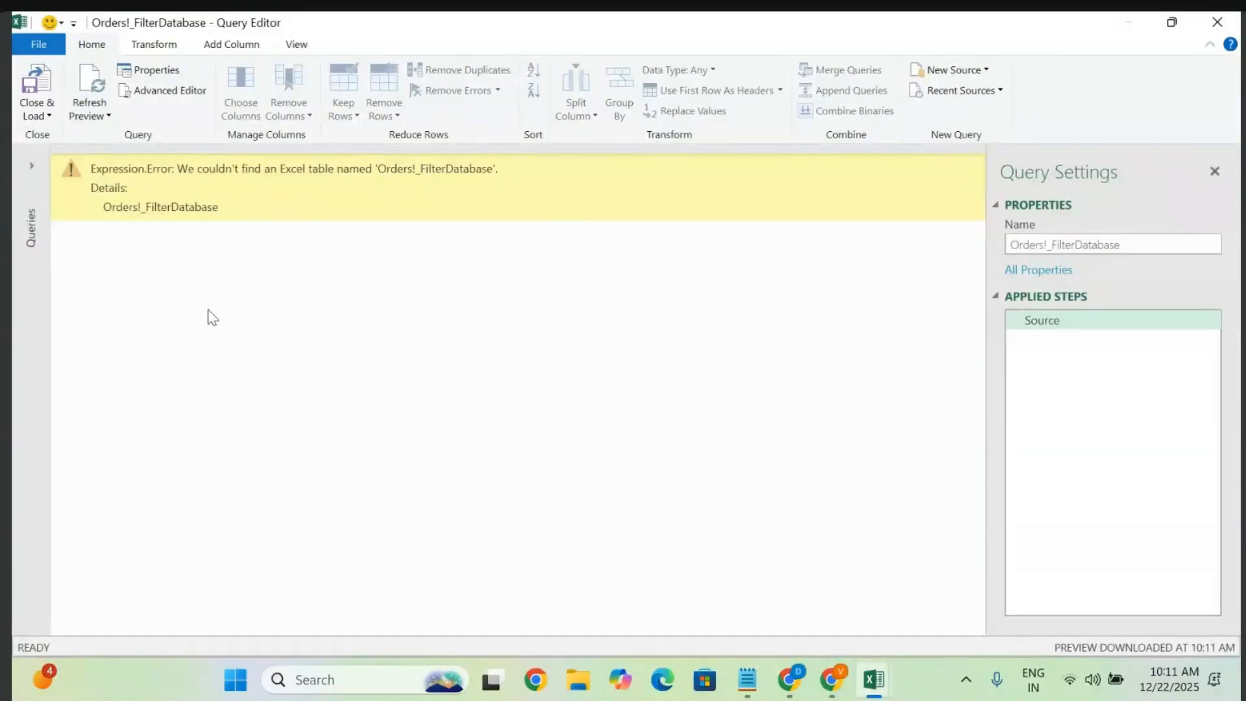
click(33, 166)
click(97, 186)
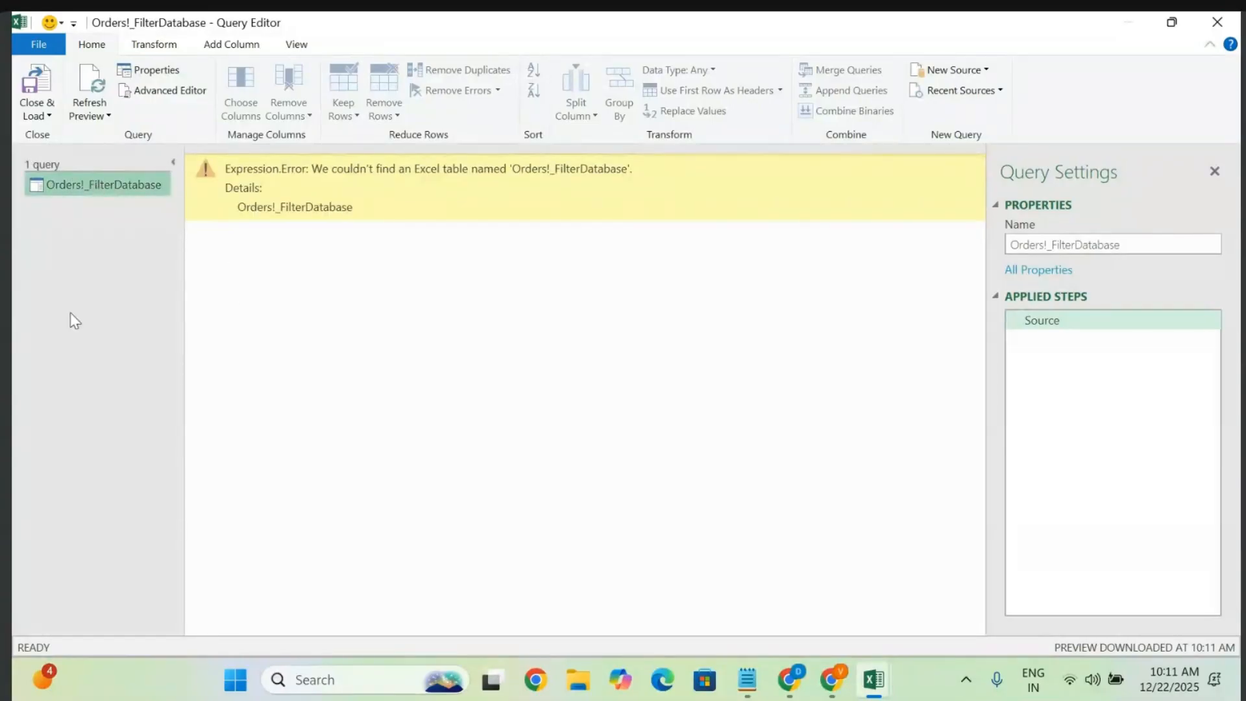
- Browse the Query Editor's Transform, Add Column and View ribbon tabs
click(167, 44)
click(92, 45)
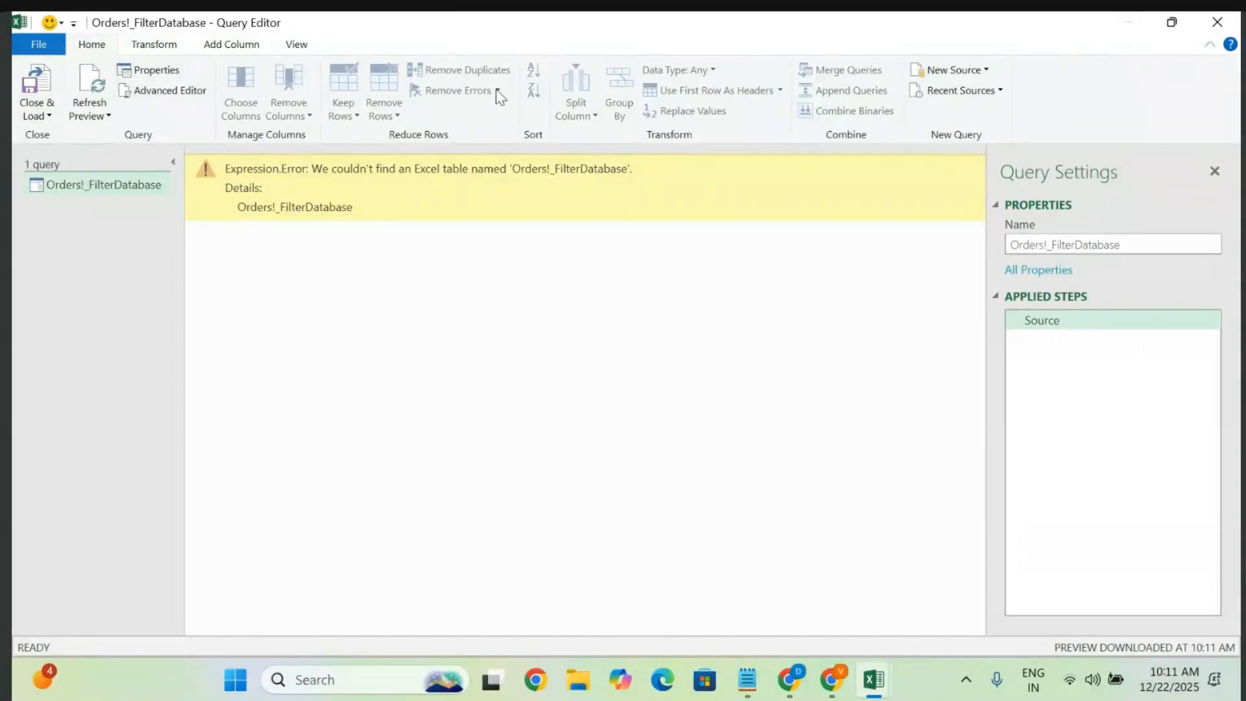
click(156, 45)
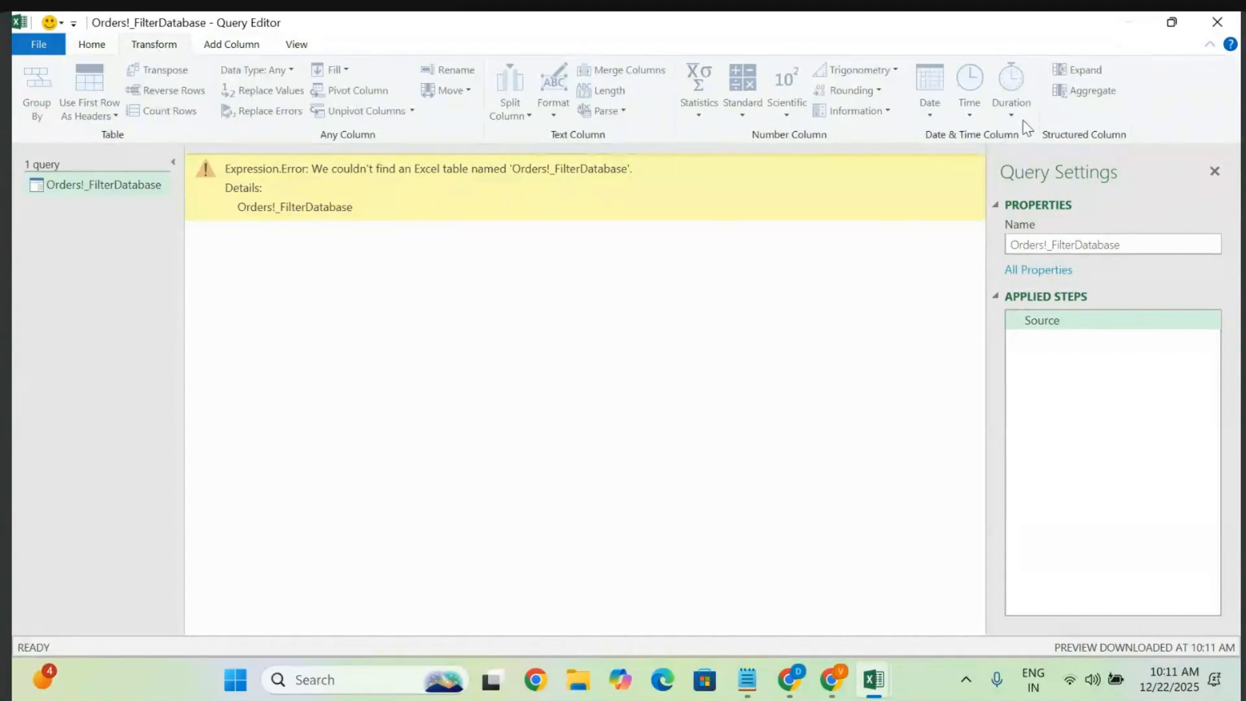
click(235, 45)
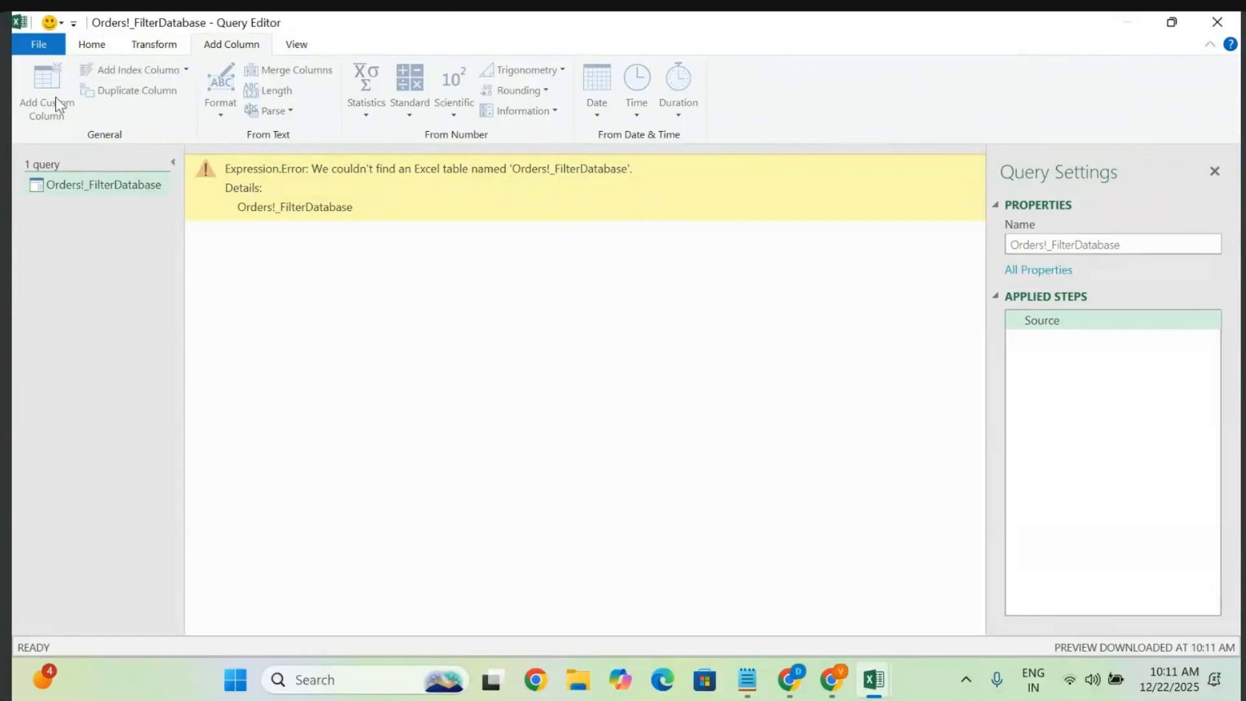
click(295, 46)
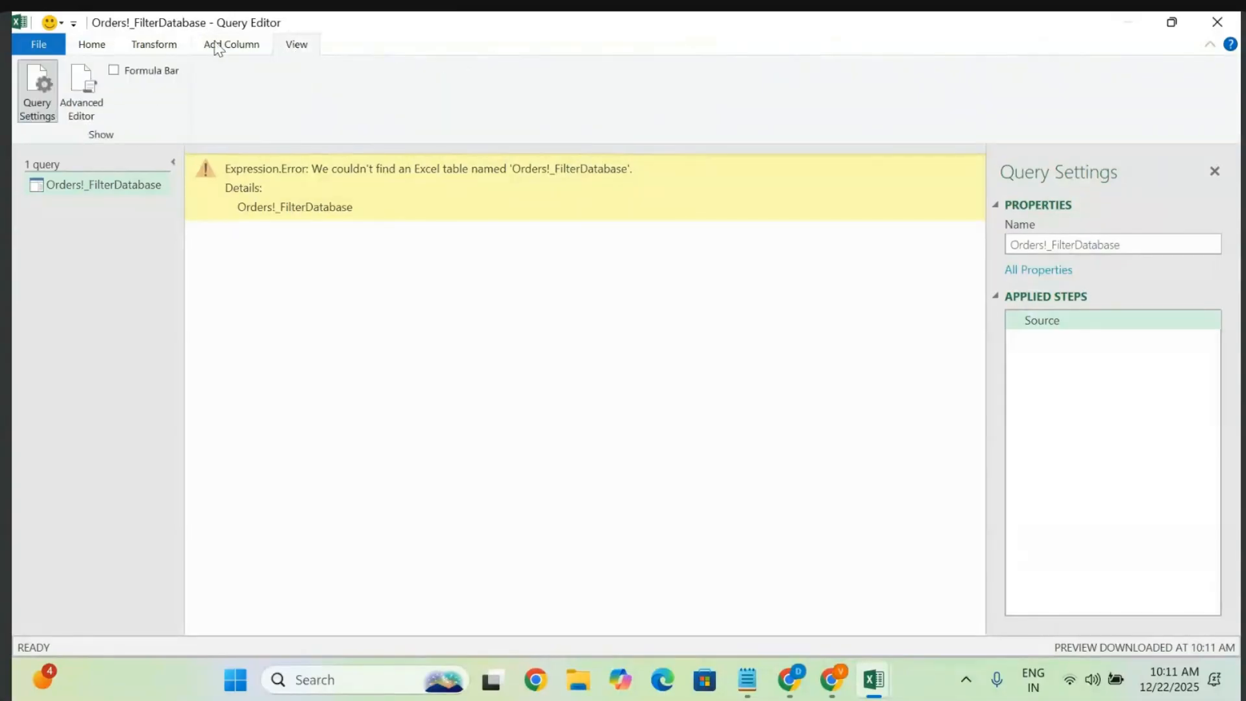
click(217, 45)
click(297, 47)
click(91, 47)
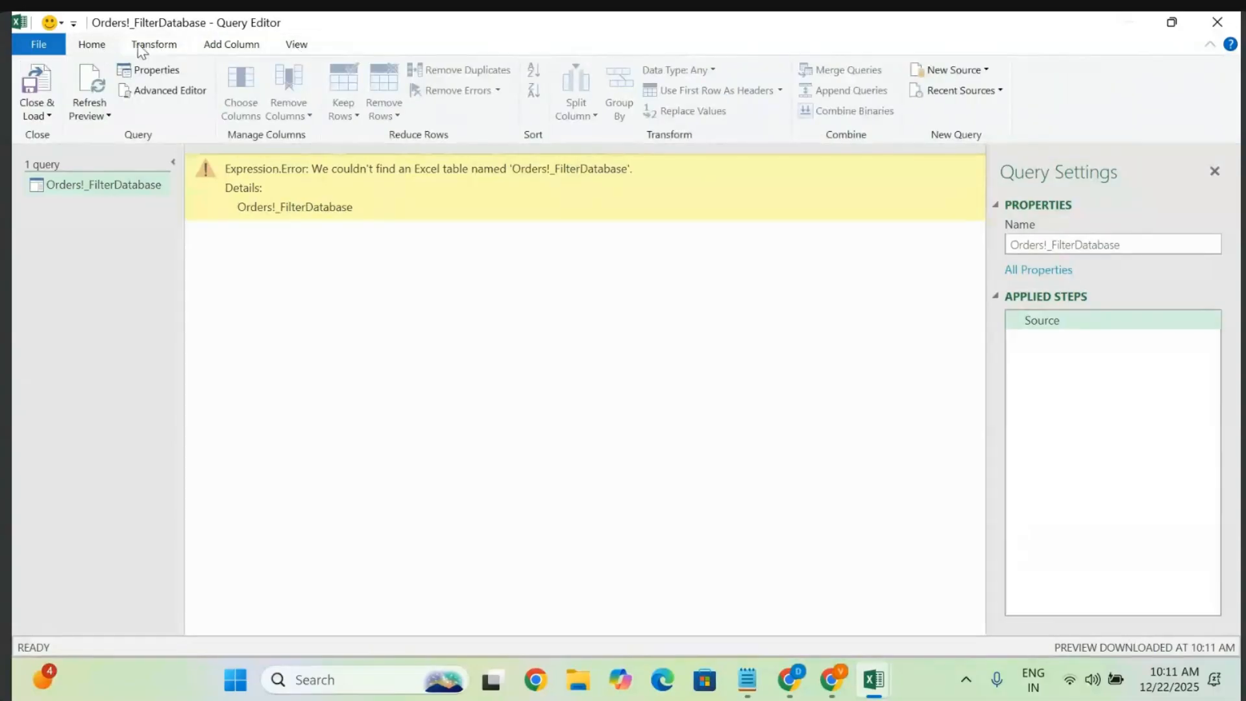
click(143, 47)
- Check the Query Editor's ribbon display, feedback and window options, then dismiss them
click(94, 47)
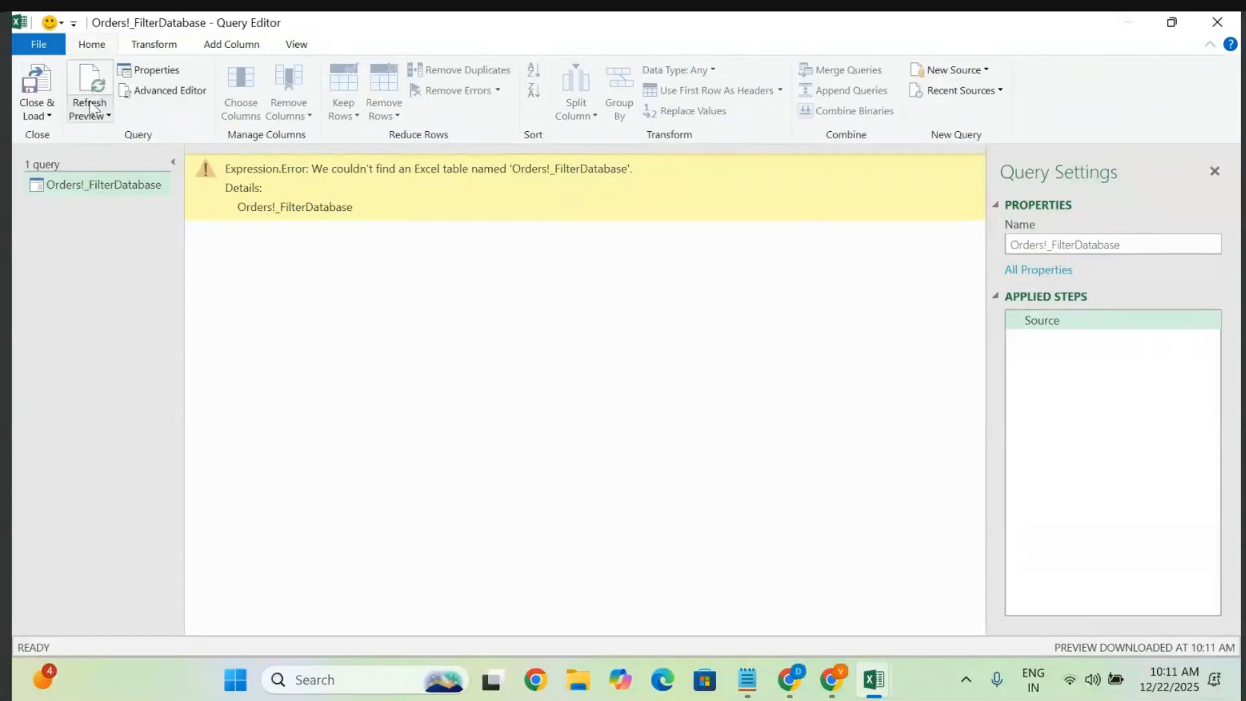
click(73, 24)
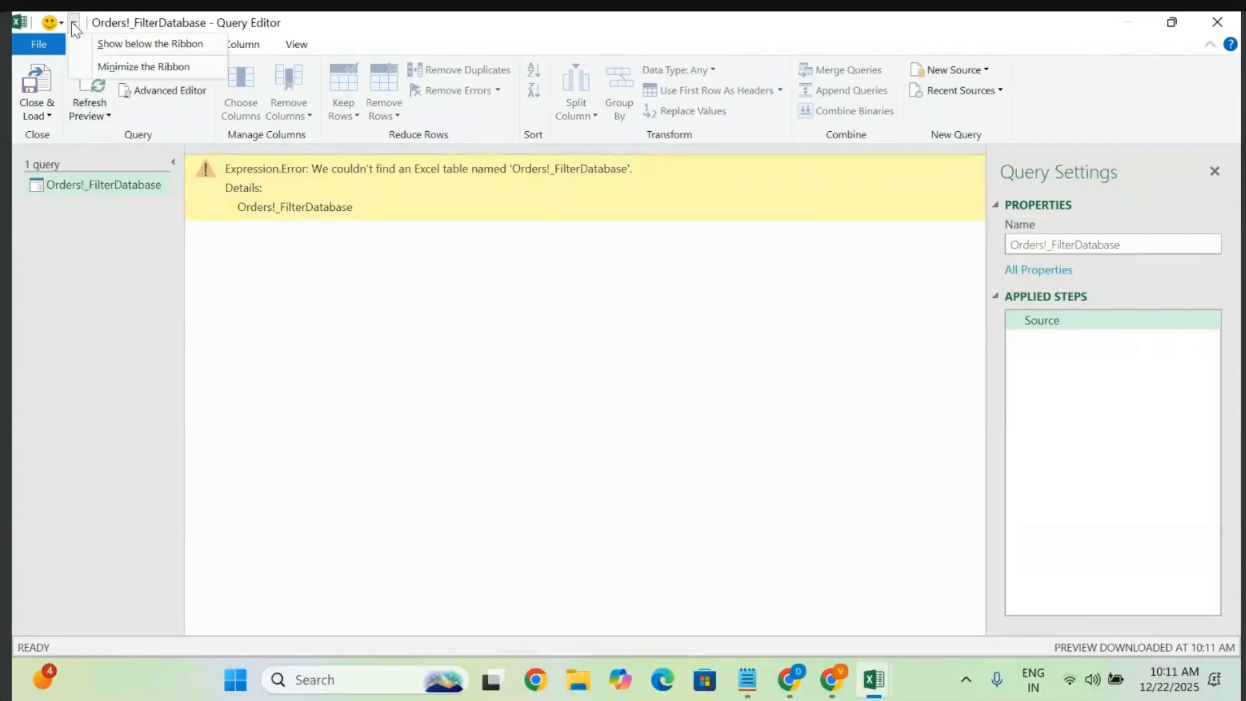
click(49, 25)
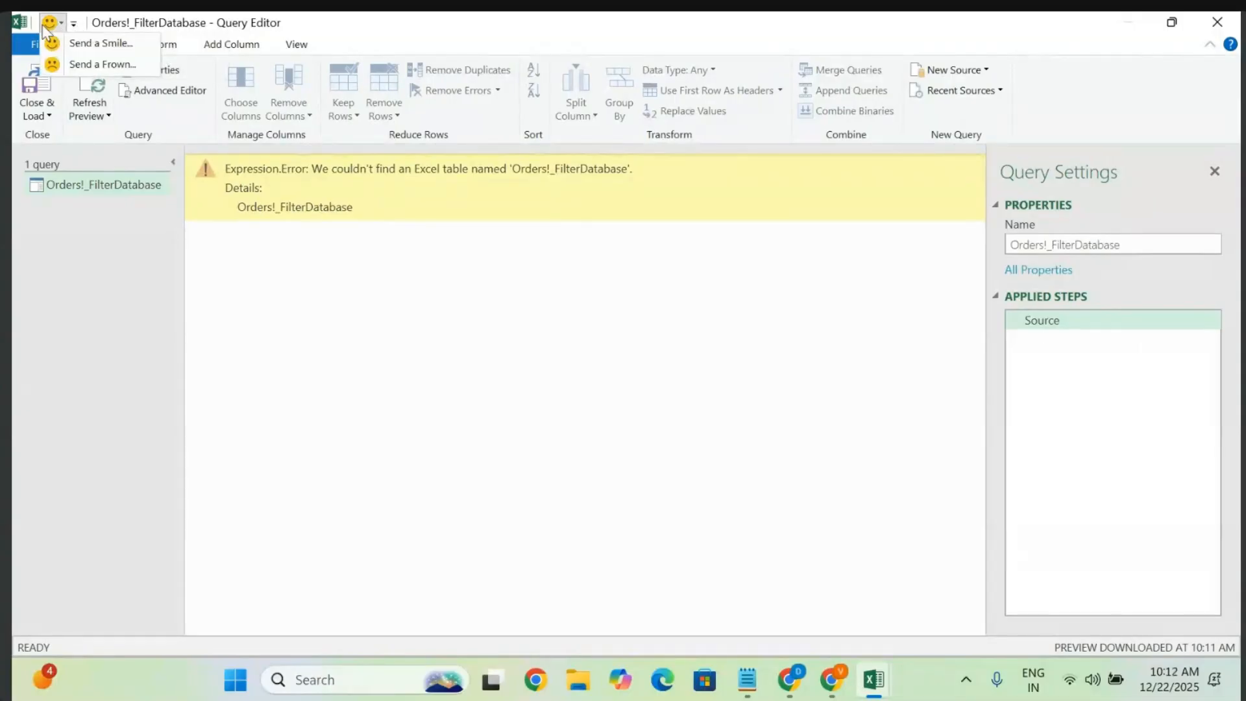
click(25, 25)
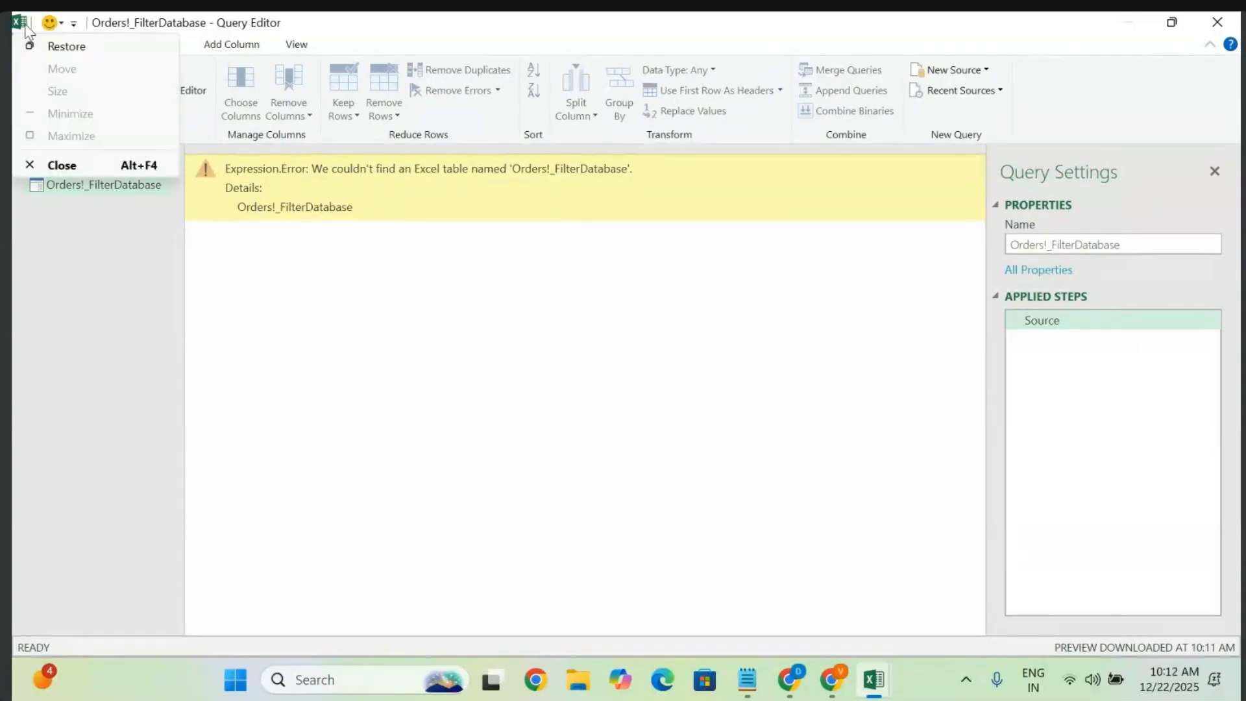
click(337, 306)
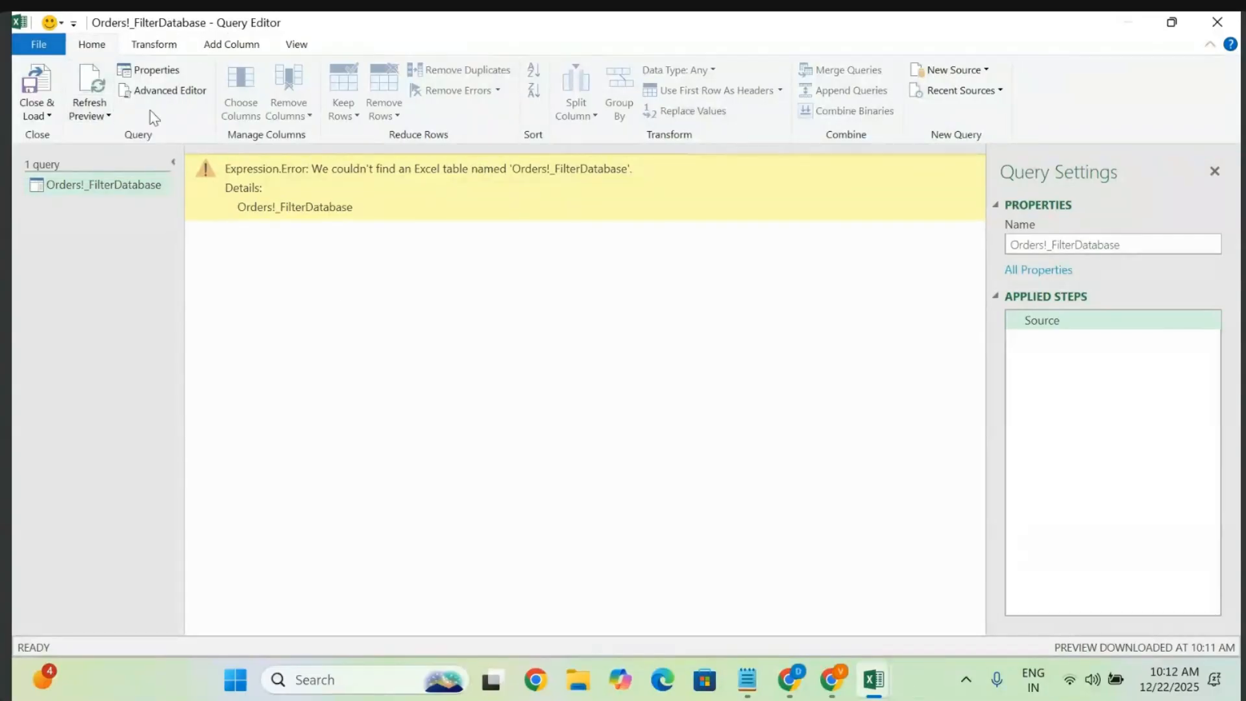
- Refresh the preview, which still reports Orders!_FilterDatabase cannot be found
click(98, 113)
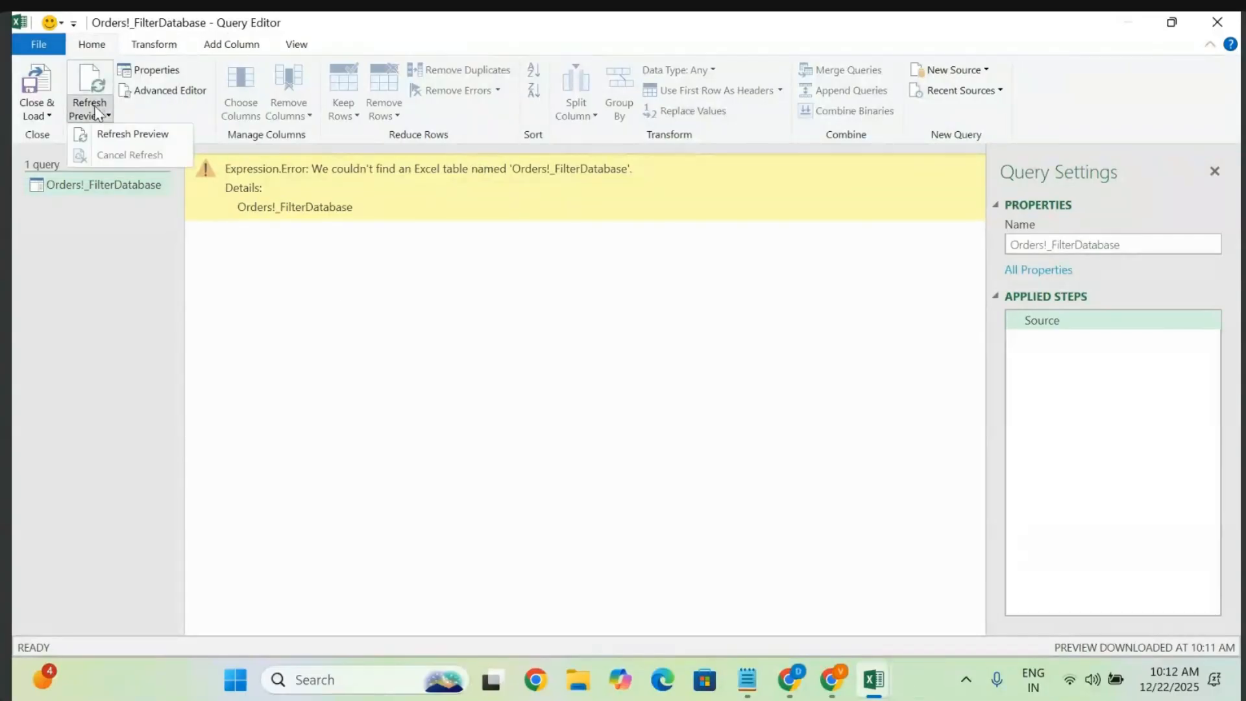
click(114, 135)
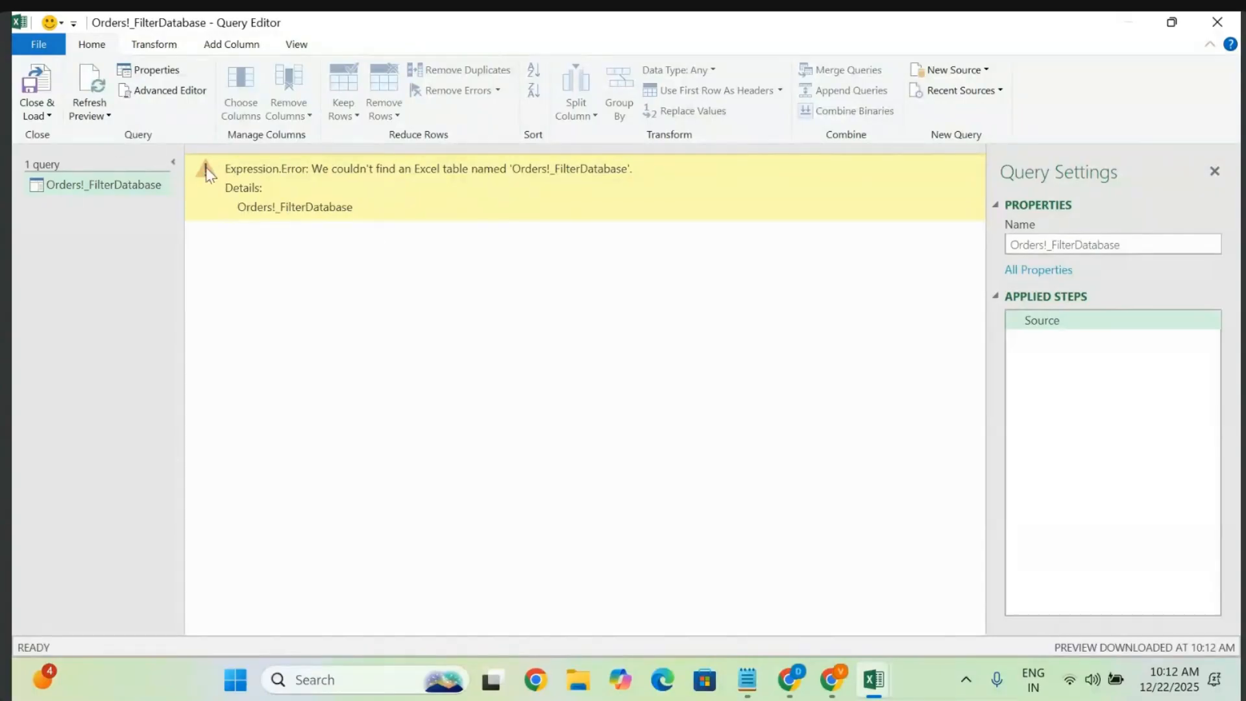
drag(354, 208, 250, 219)
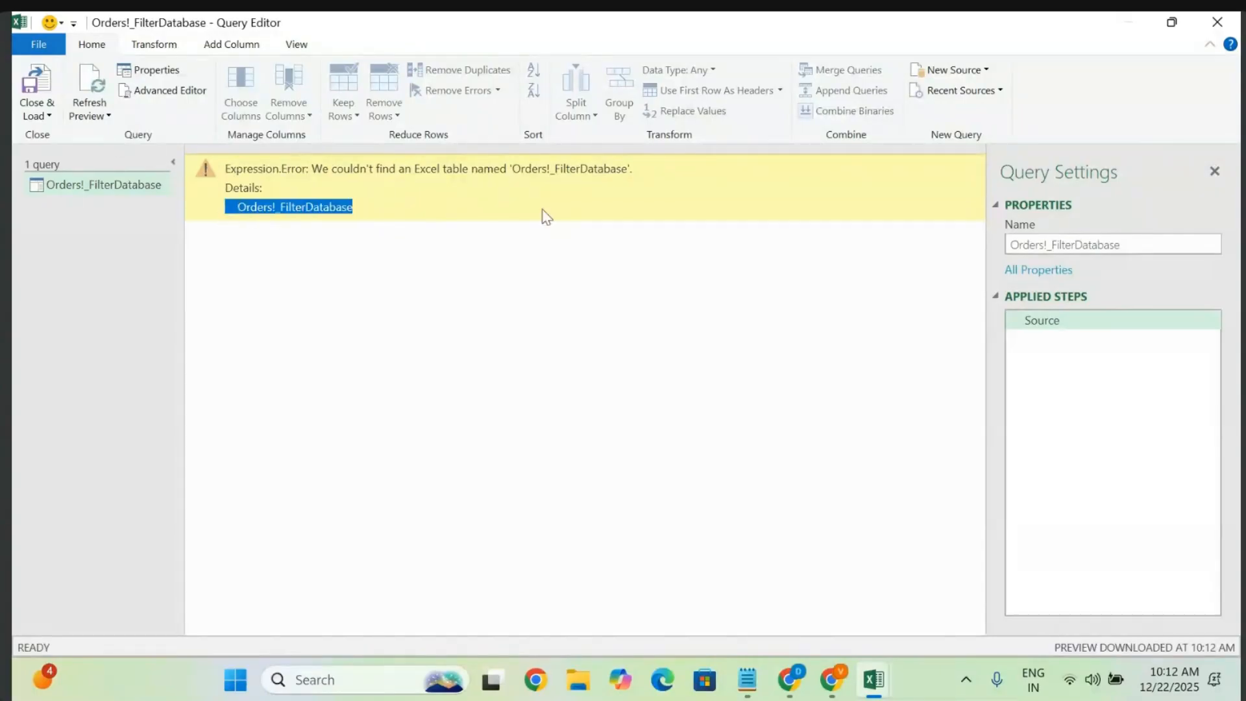
drag(633, 168, 169, 170)
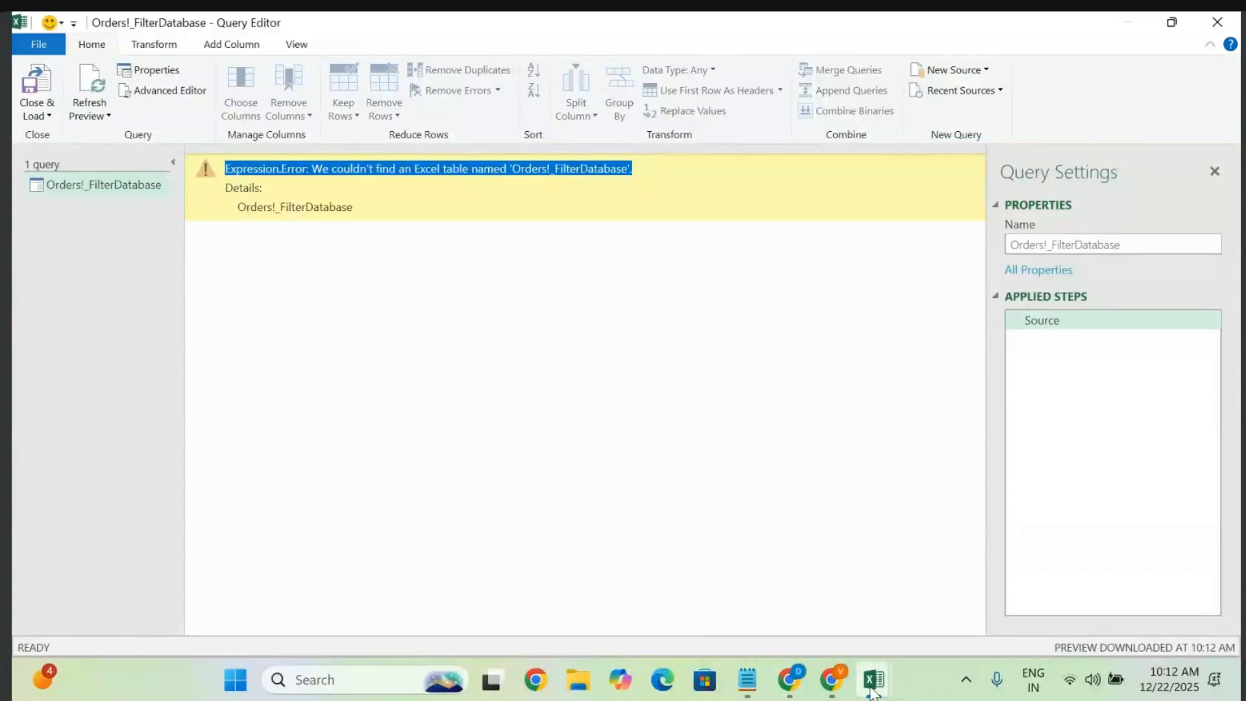
- Try closing the Query Editor, then cancel the keep-changes prompt
mouse_move(874, 680)
click(796, 594)
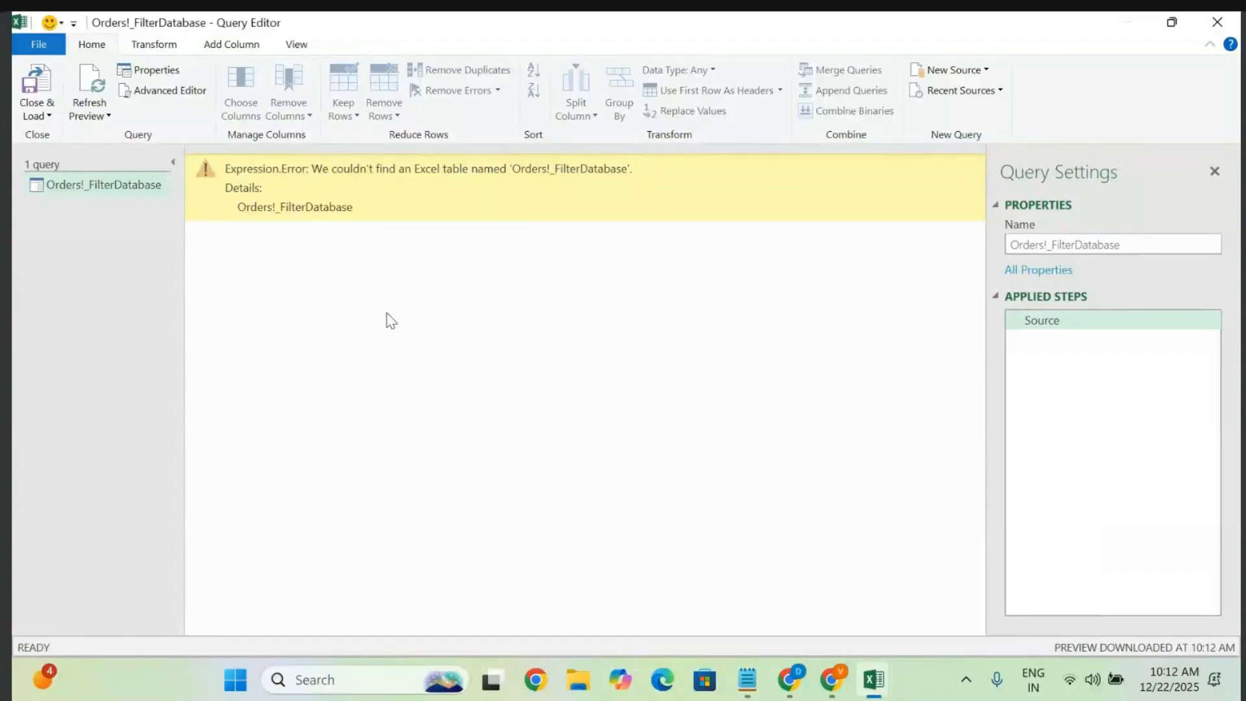
click(1219, 22)
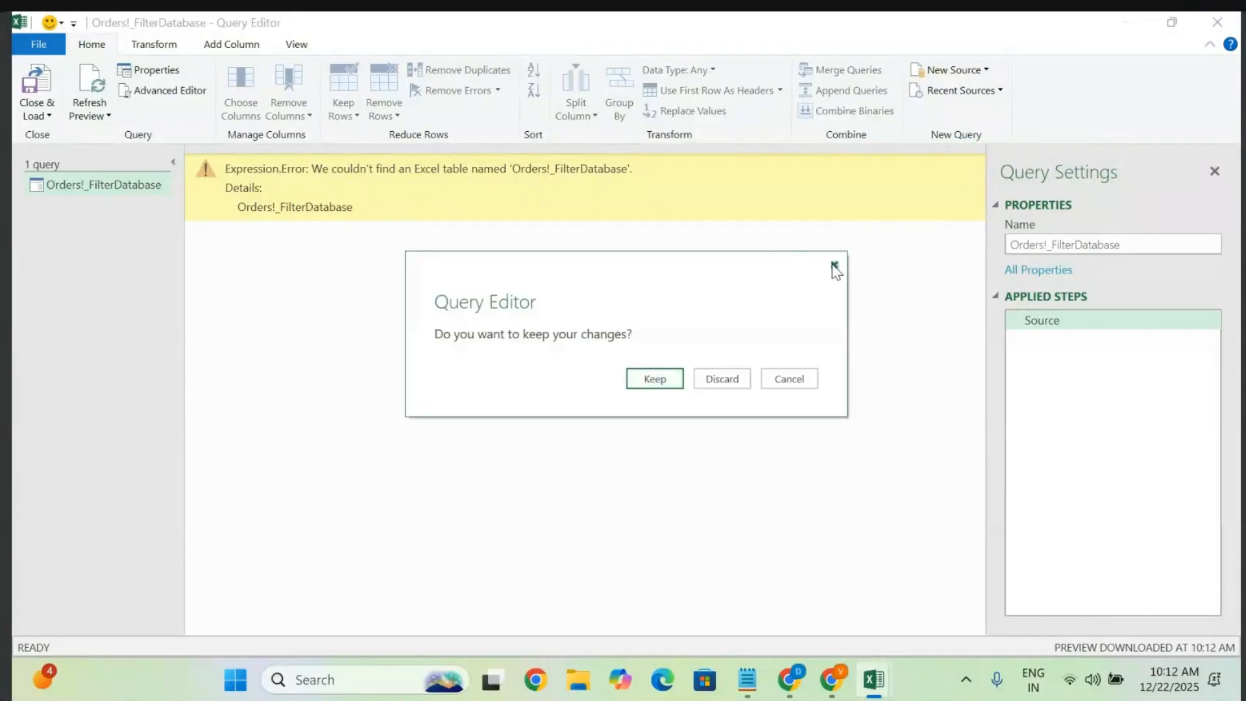
click(834, 267)
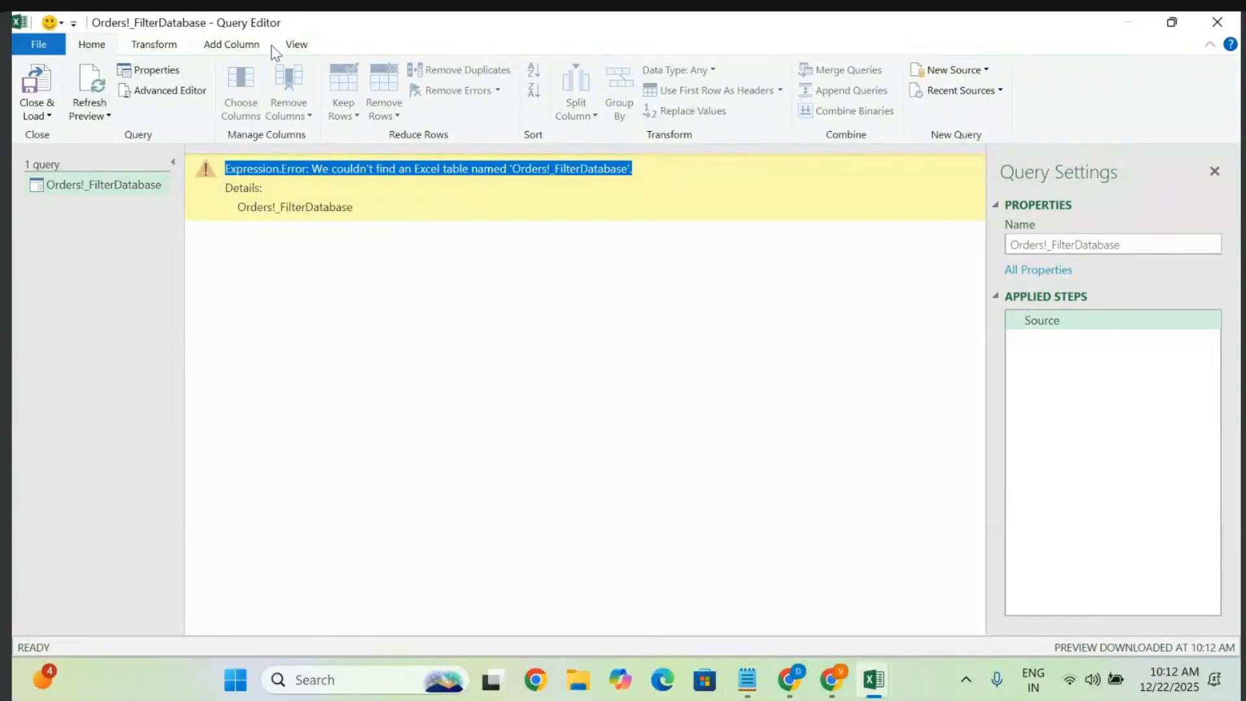
- Import Sample - Superstore (16) from Documents > Location Changes as a new Excel source
click(979, 75)
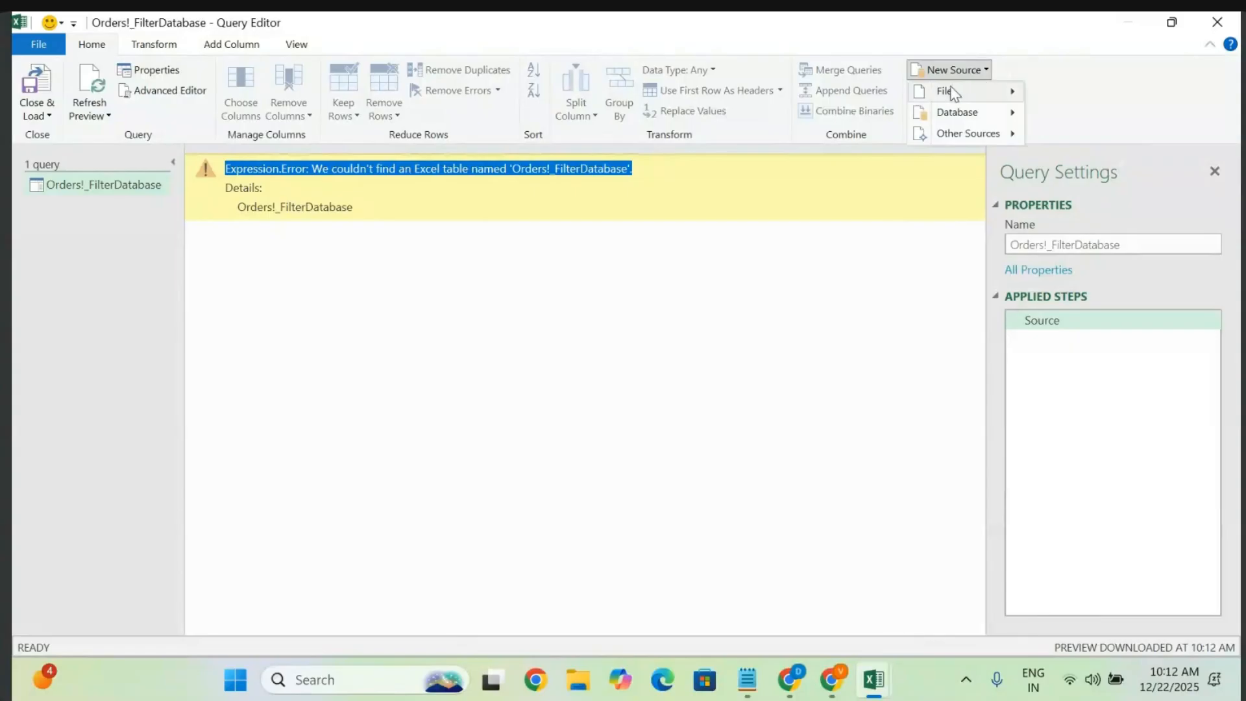
mouse_move(953, 96)
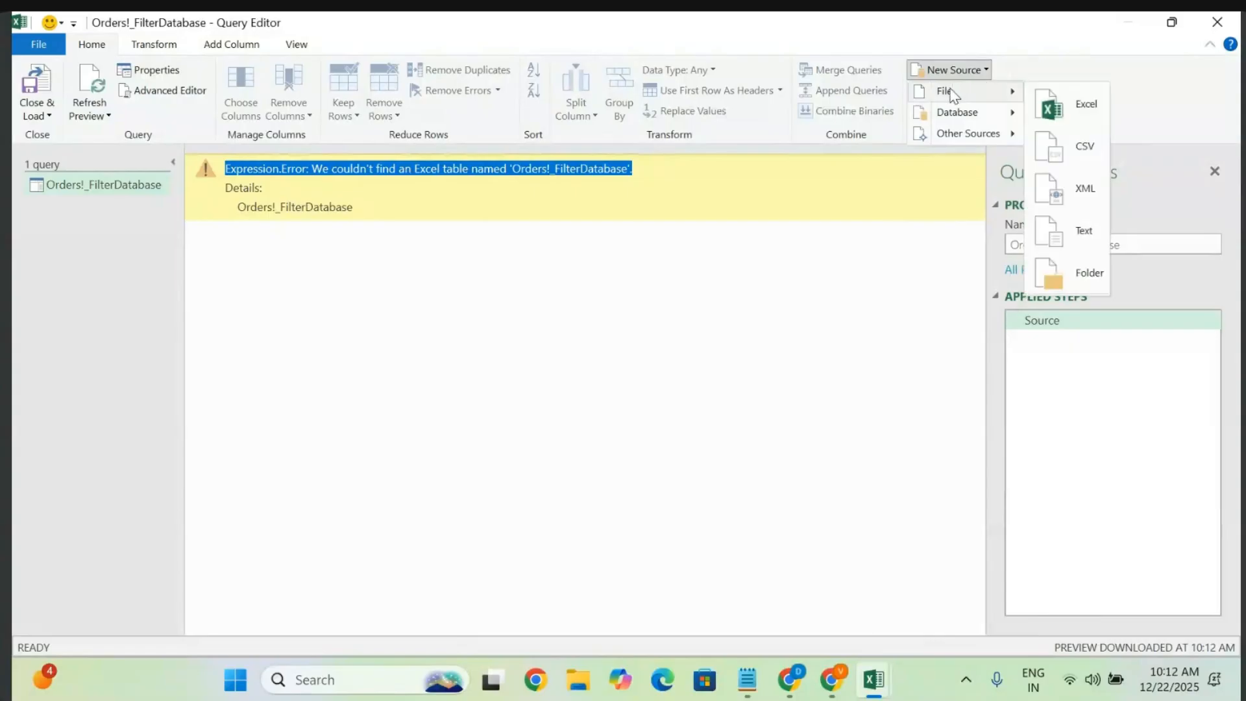
click(1081, 106)
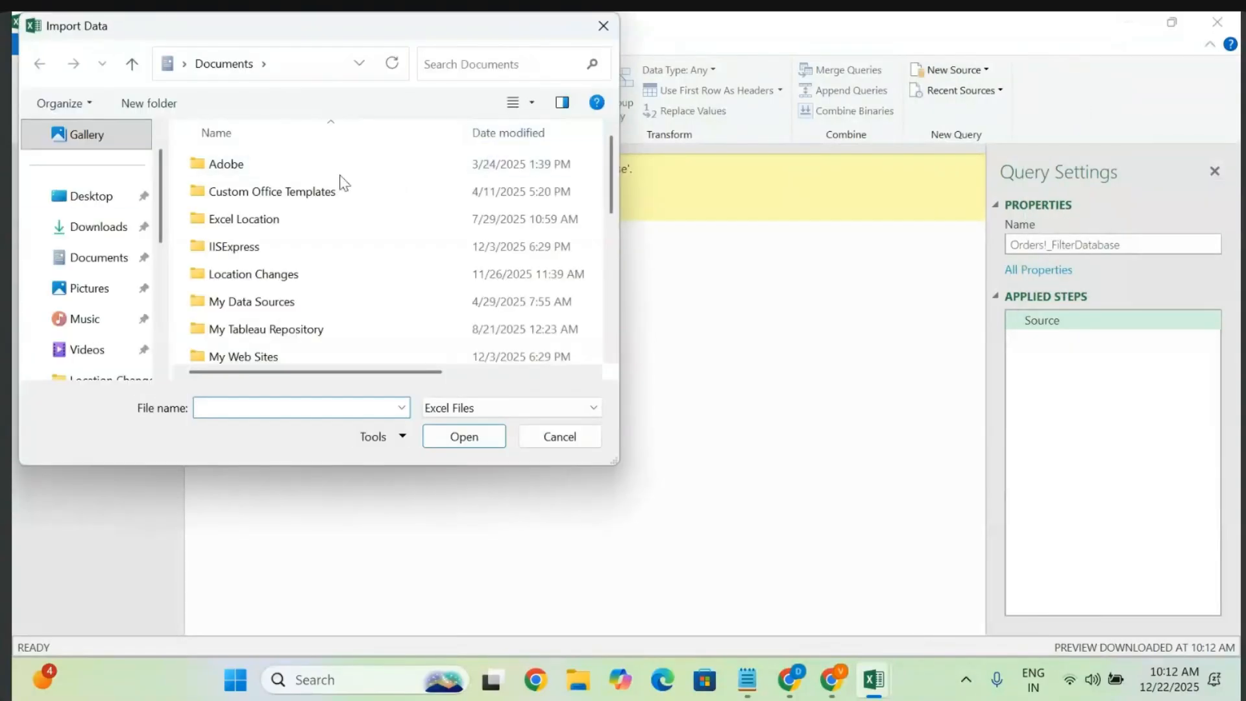
click(78, 257)
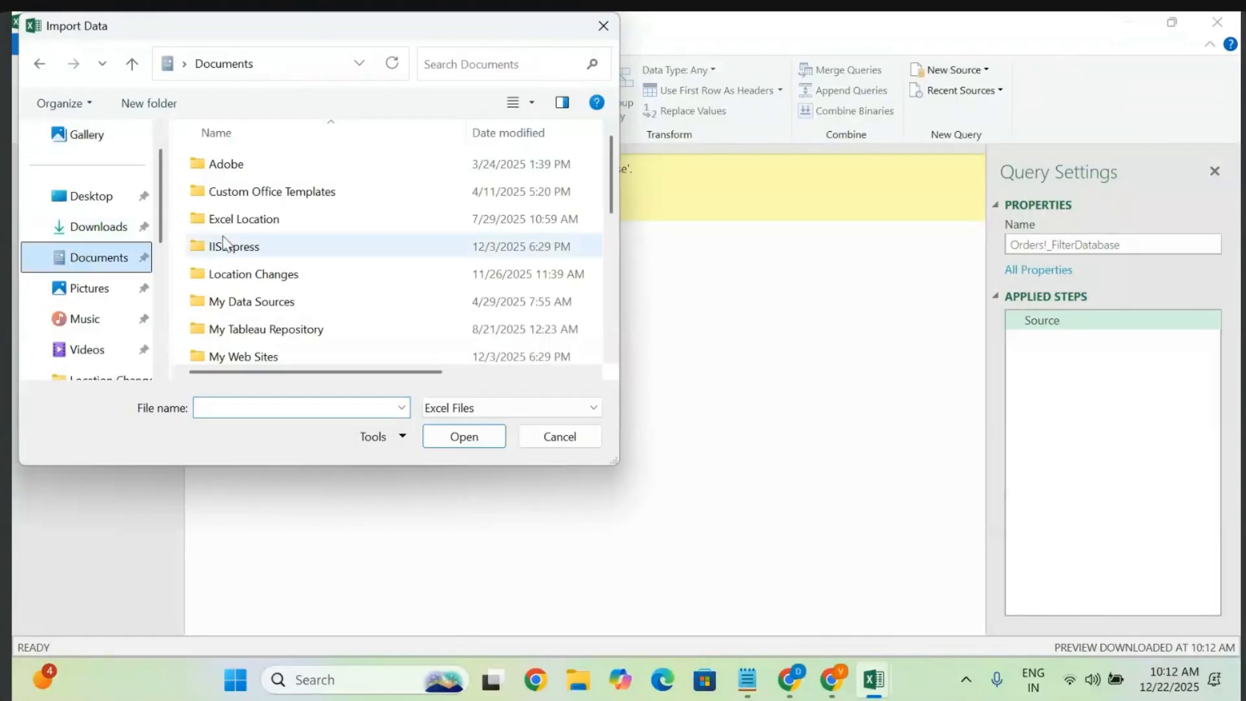
click(259, 275)
double_click(259, 275)
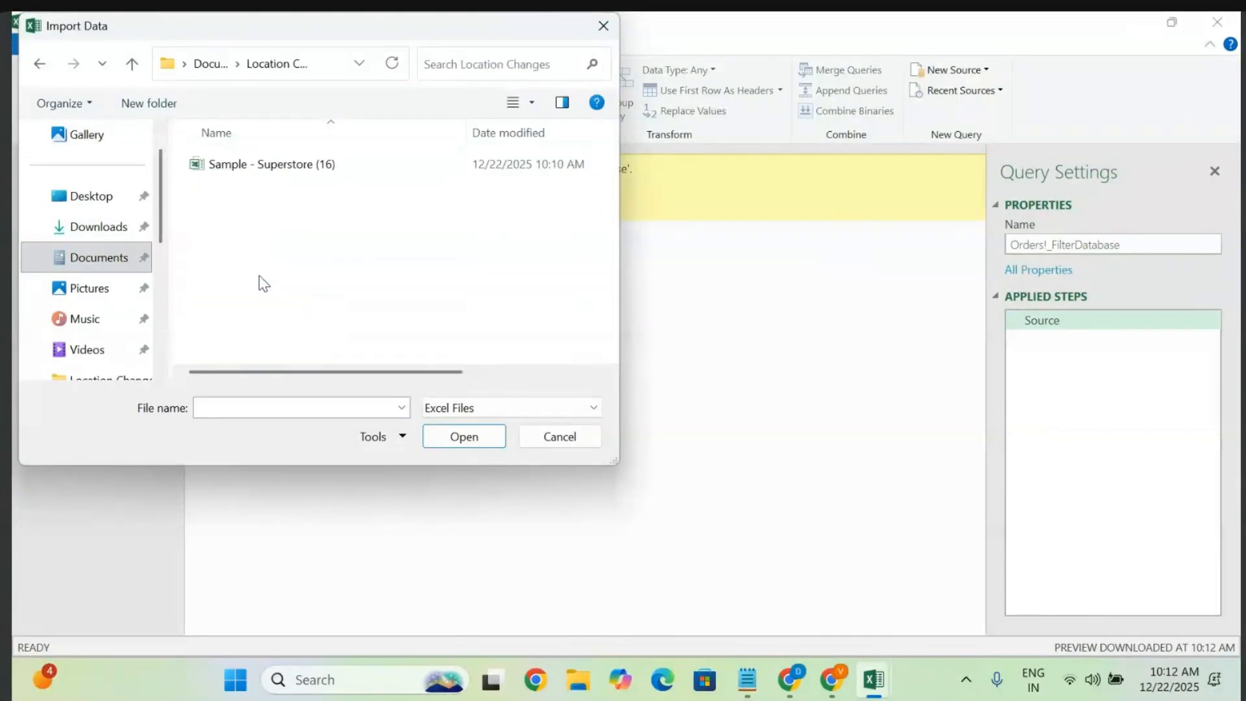
click(337, 165)
click(460, 434)
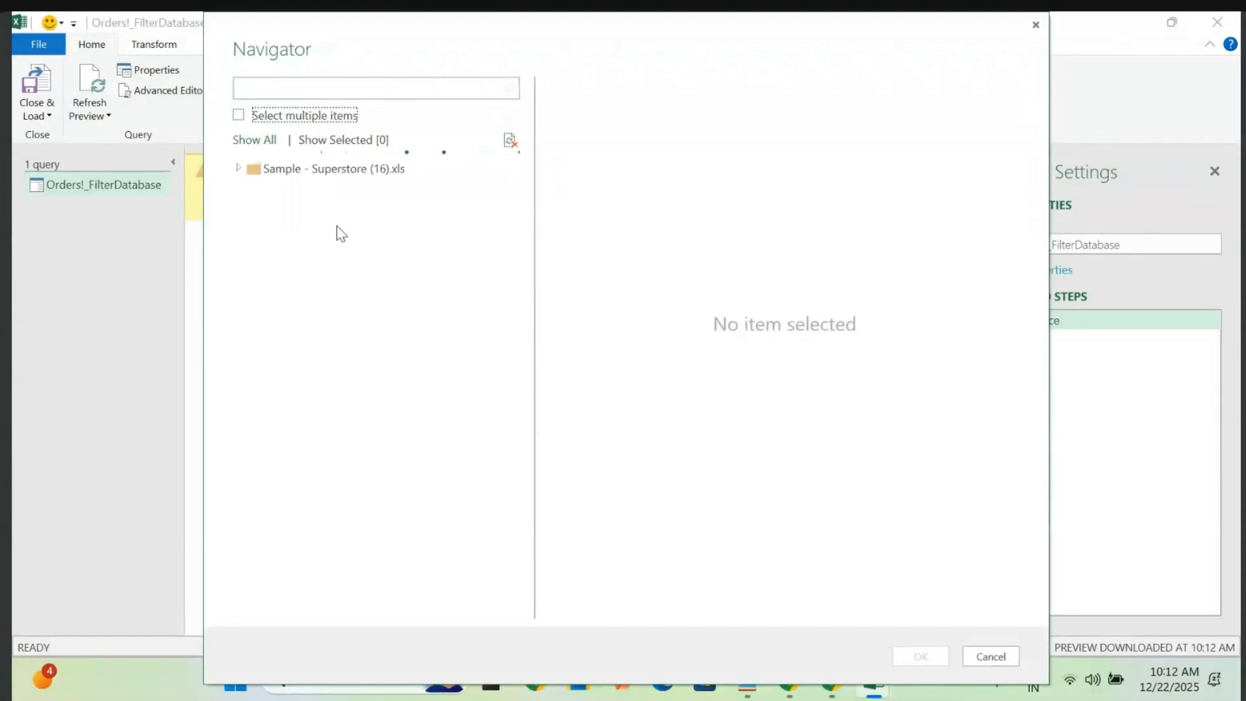
- Bring the Orders sheet into a query and promote its first row to headers
click(239, 168)
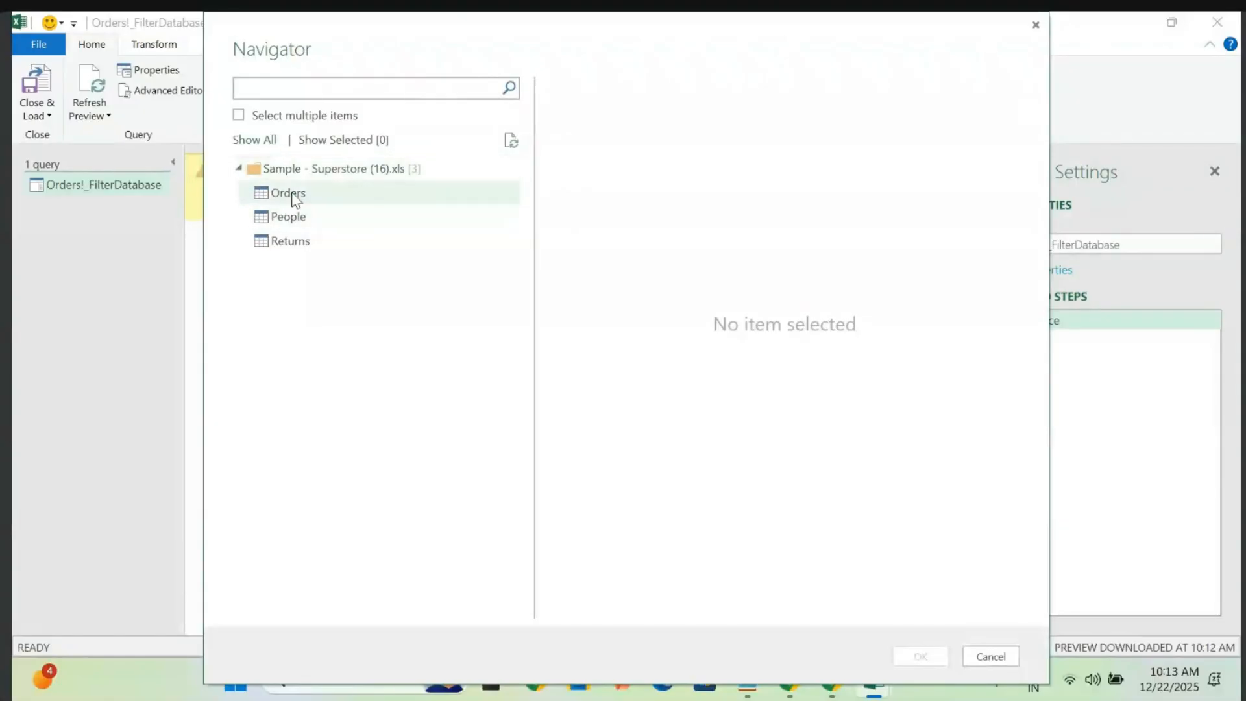
click(294, 194)
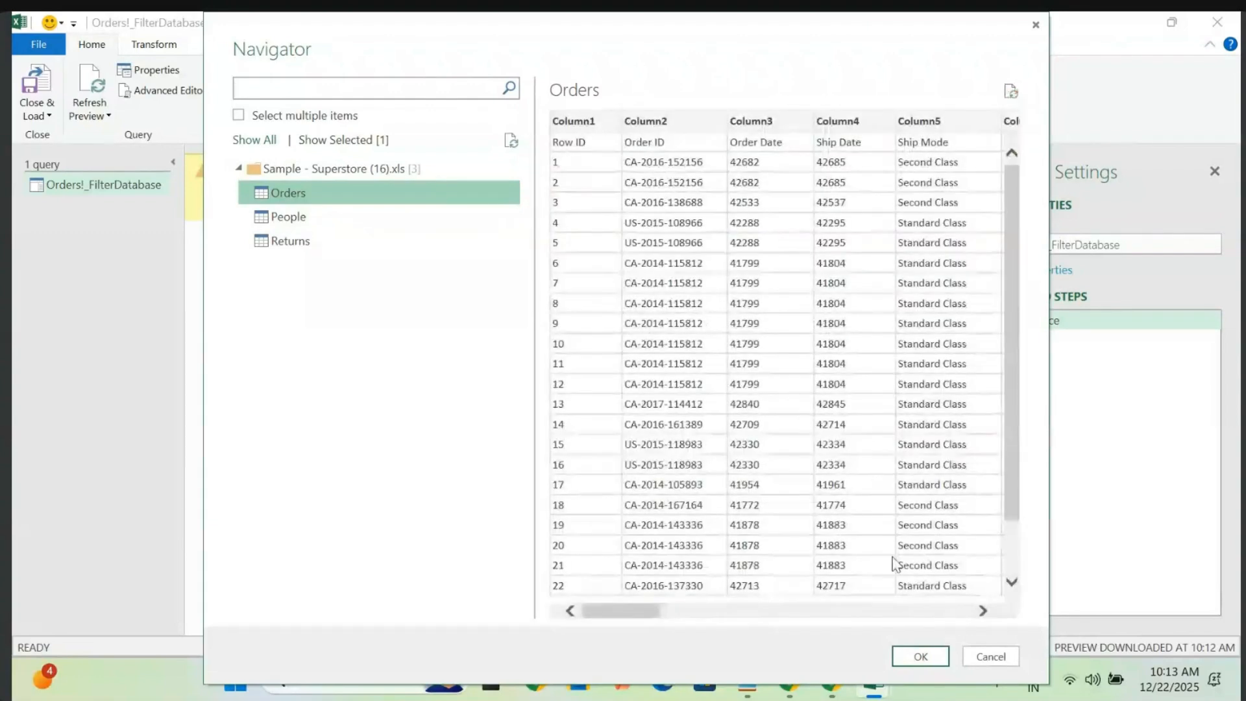
click(921, 657)
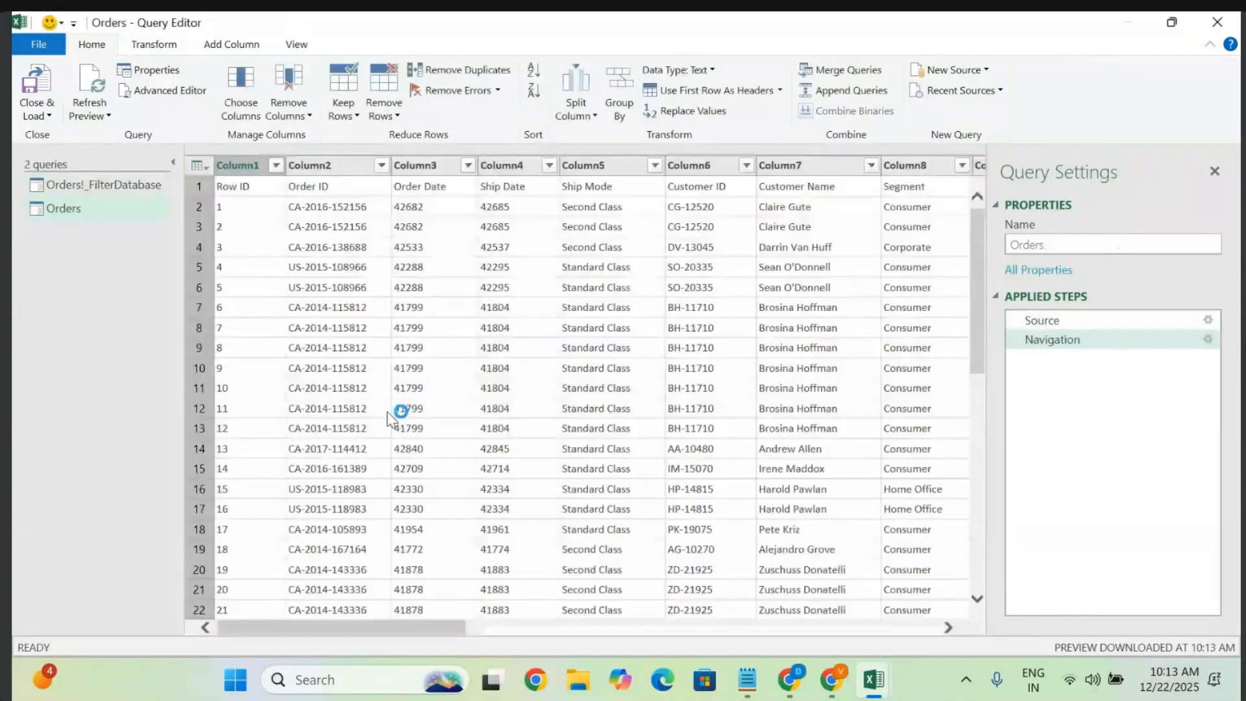
scroll(458, 419, right, 15)
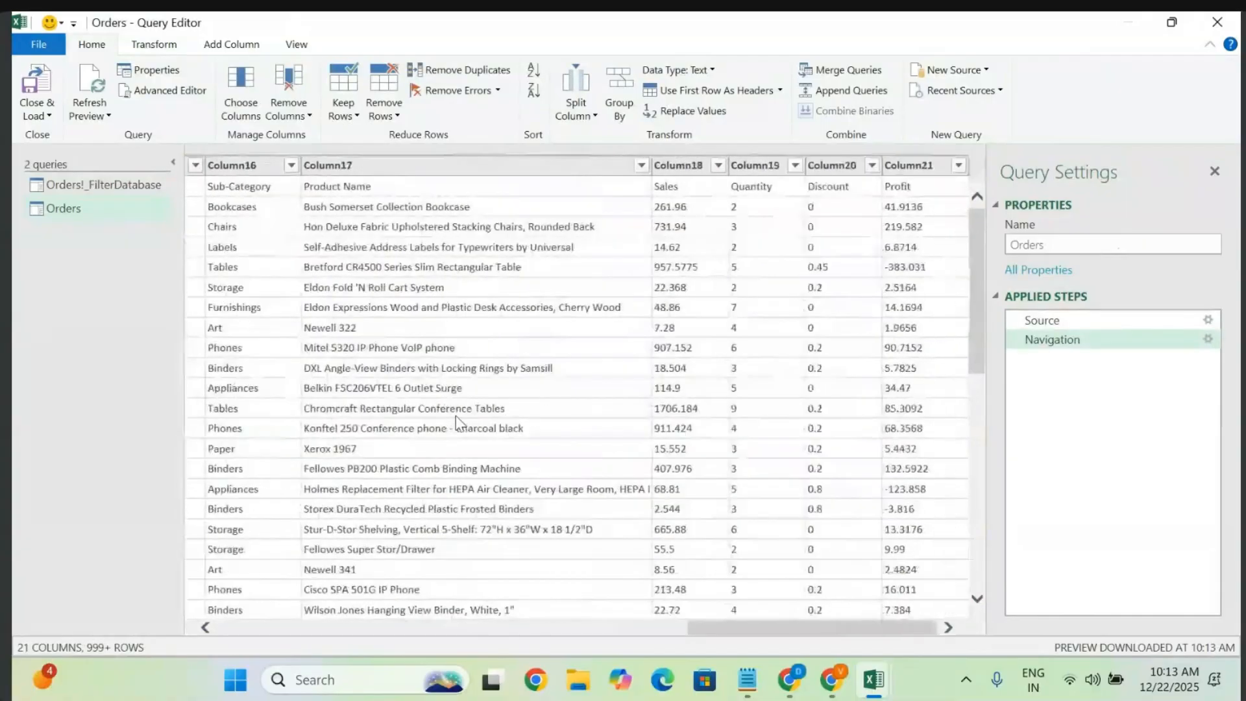
scroll(455, 416, left, 15)
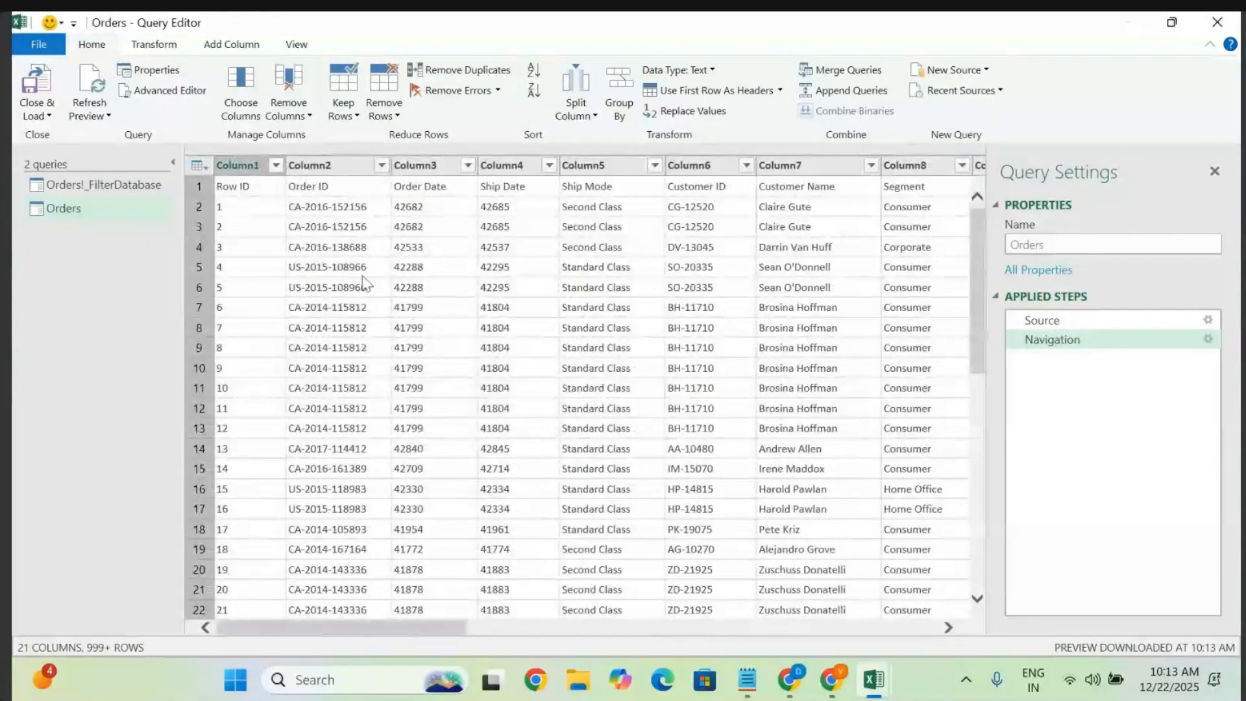
click(261, 230)
click(734, 89)
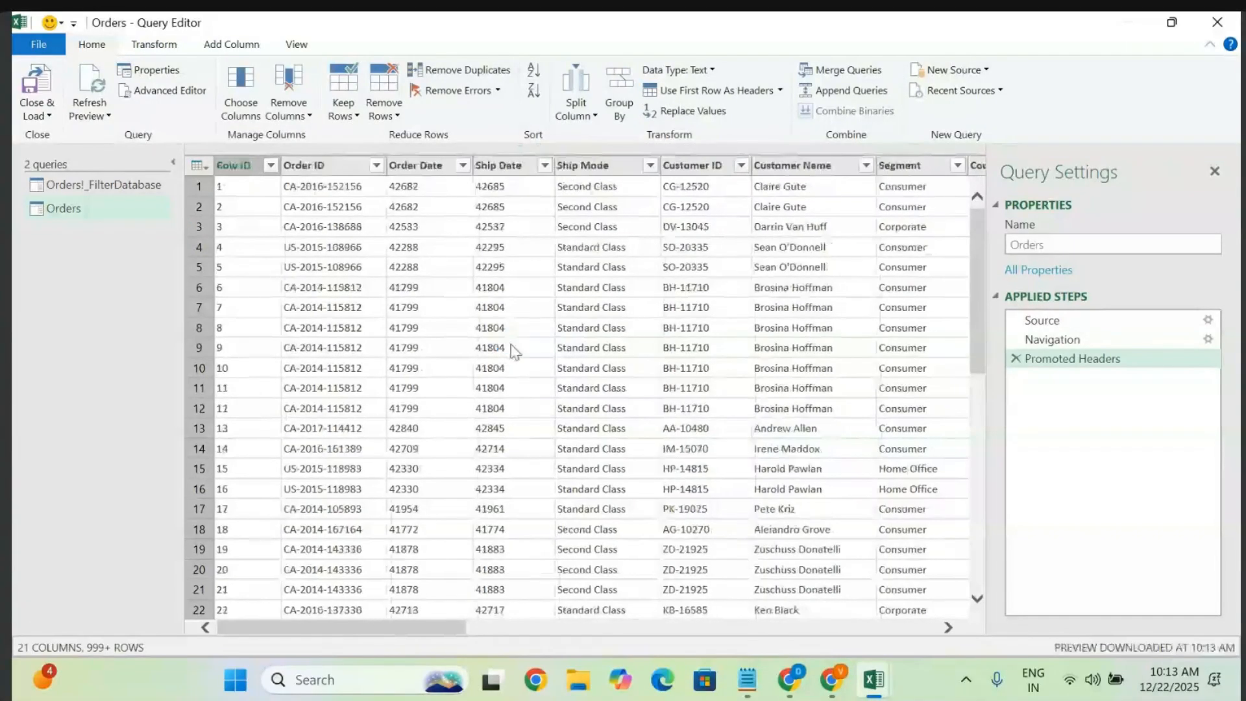
- Look through the Transform, Add Column, View and File menus, then show Close & Load options
click(163, 43)
click(229, 47)
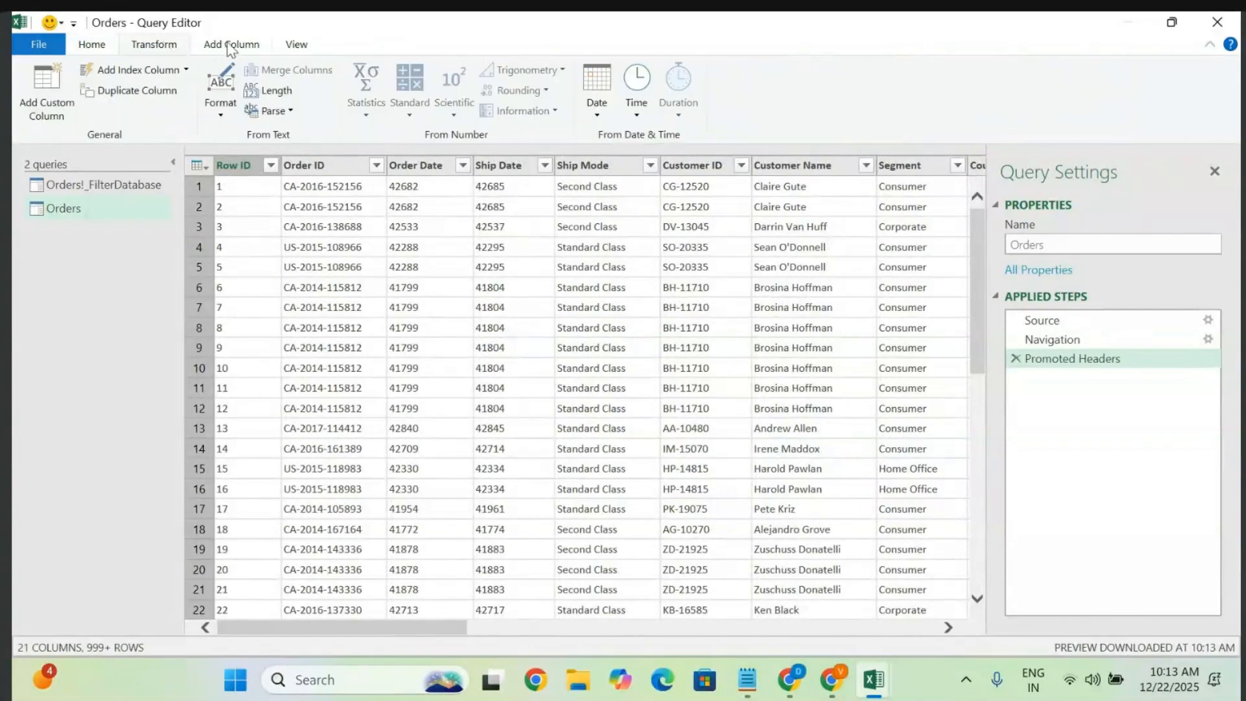
click(297, 43)
click(250, 47)
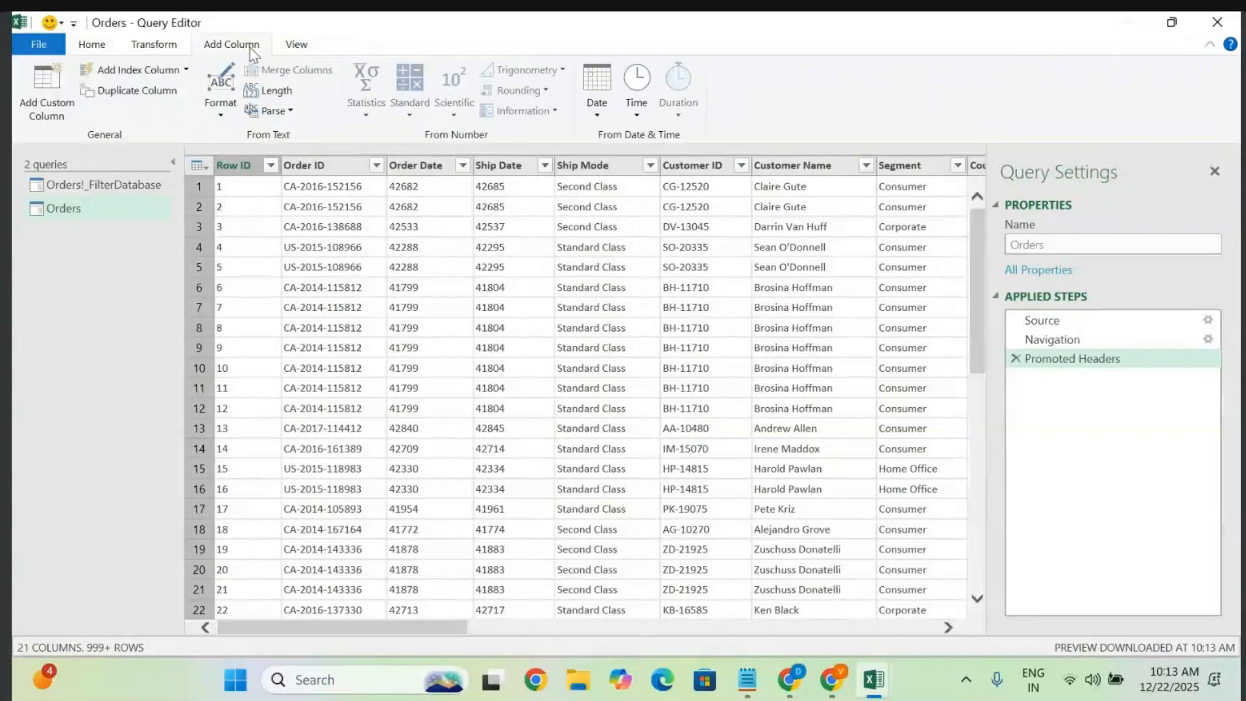
click(165, 45)
click(52, 45)
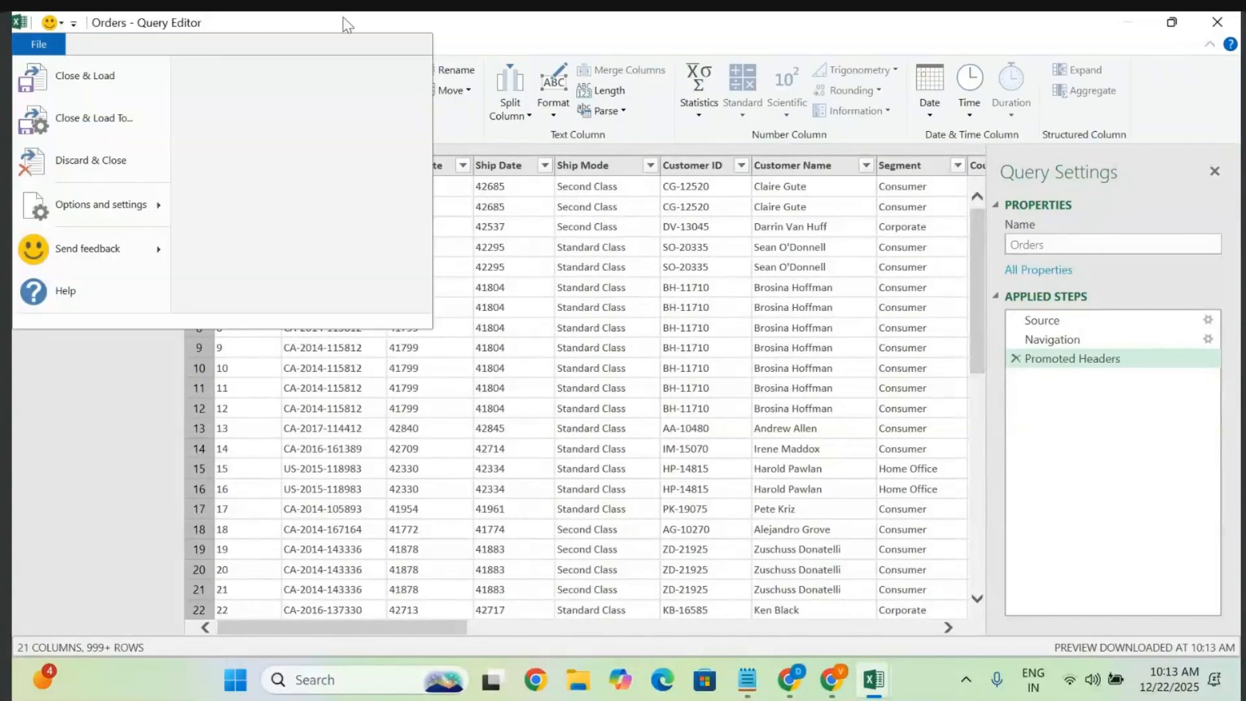
click(466, 19)
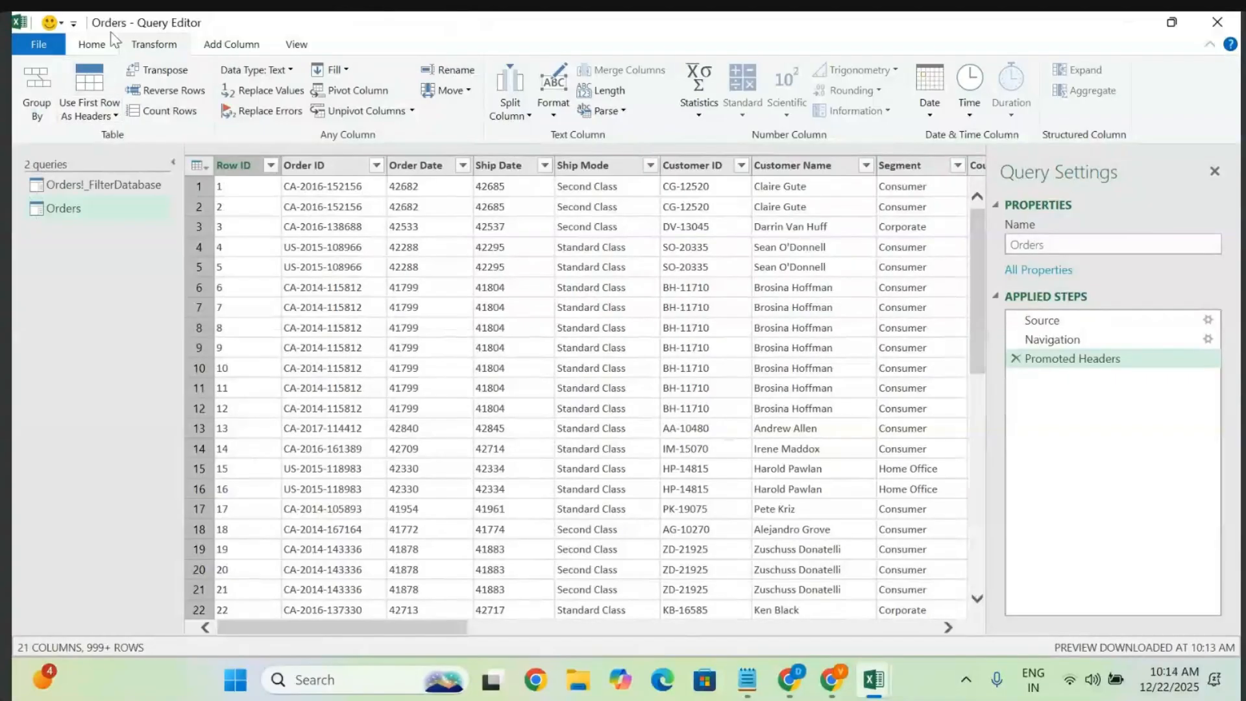
click(94, 44)
click(39, 111)
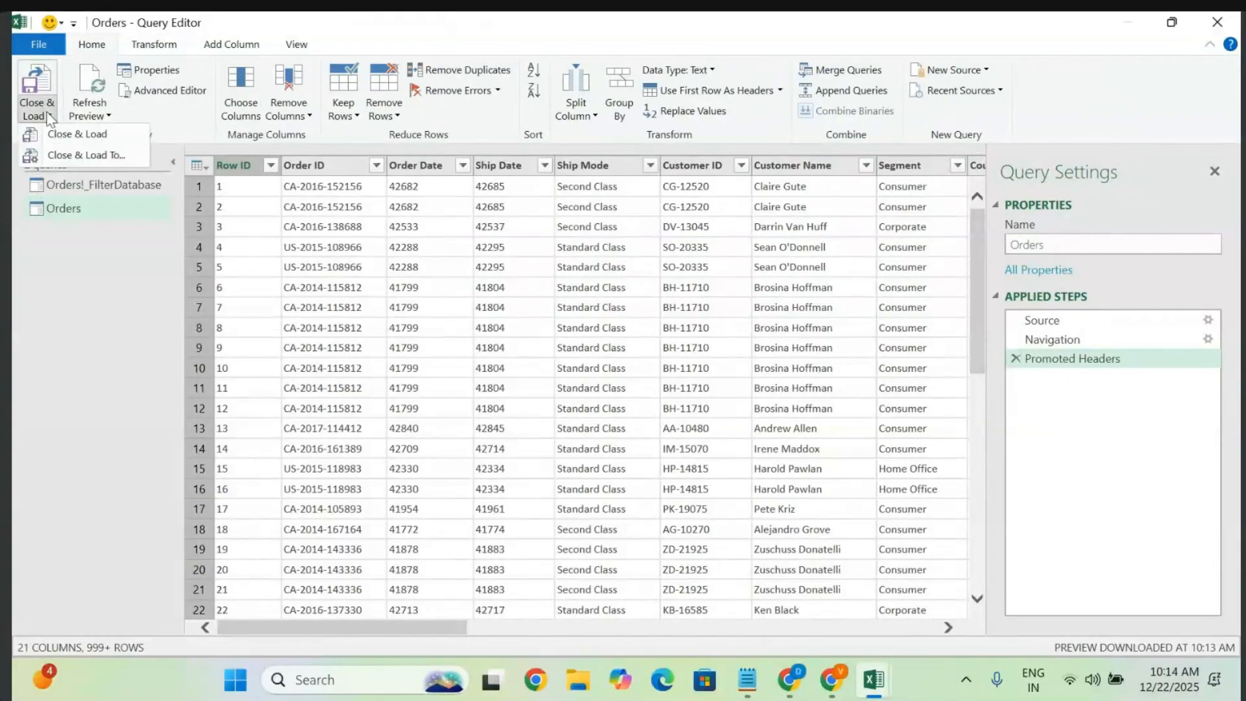
- Load the Orders query as a 9,994-row table on Sheet2 and scroll through it
click(88, 137)
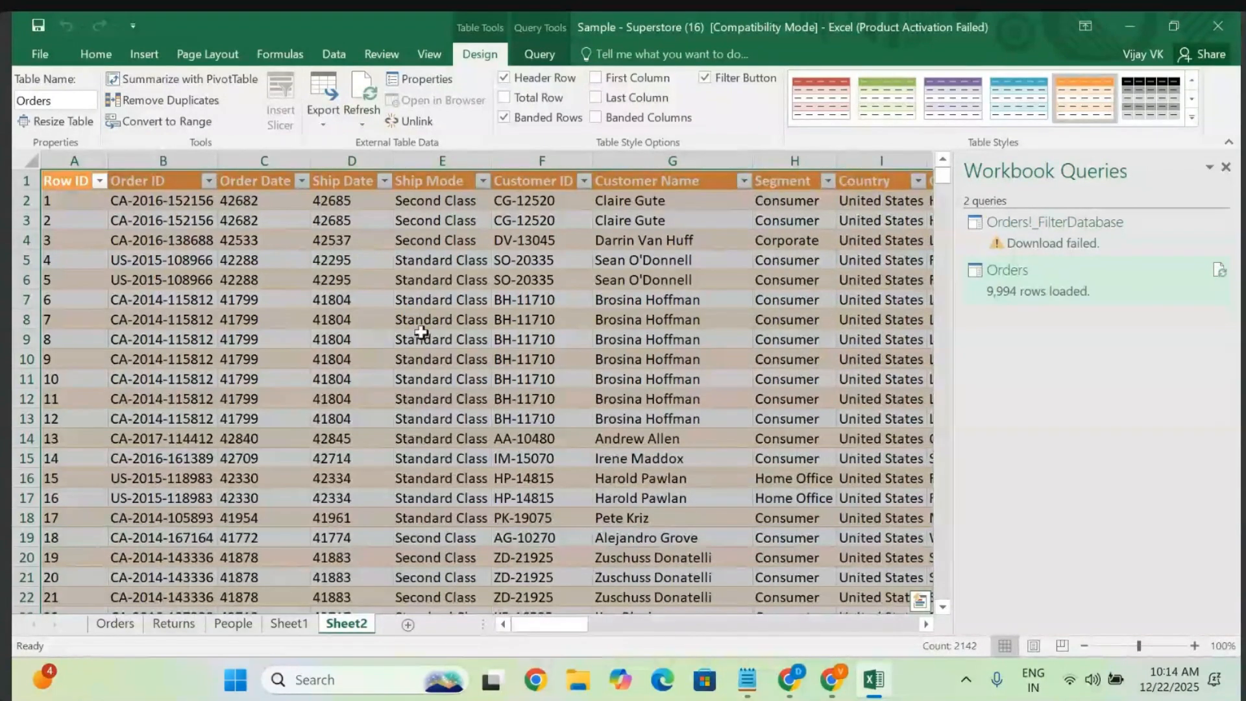
scroll(458, 470, down, 20)
scroll(458, 469, down, 20)
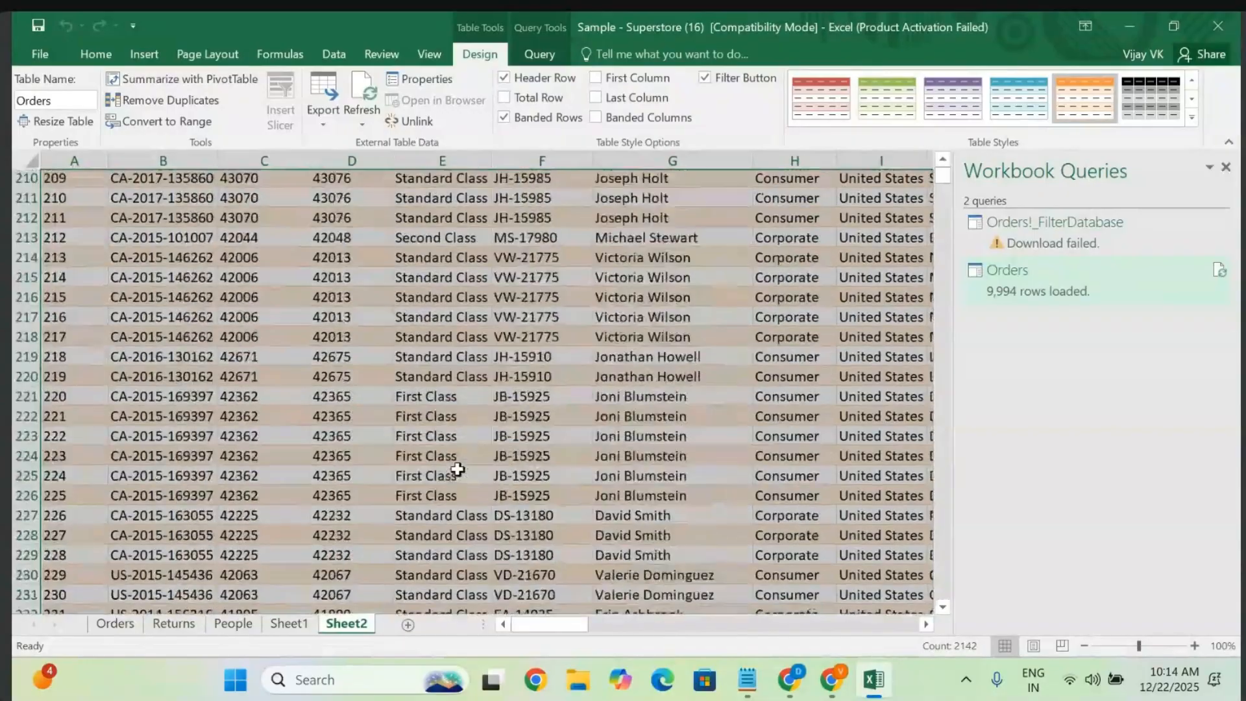
scroll(458, 469, up, 20)
scroll(458, 469, up, 4)
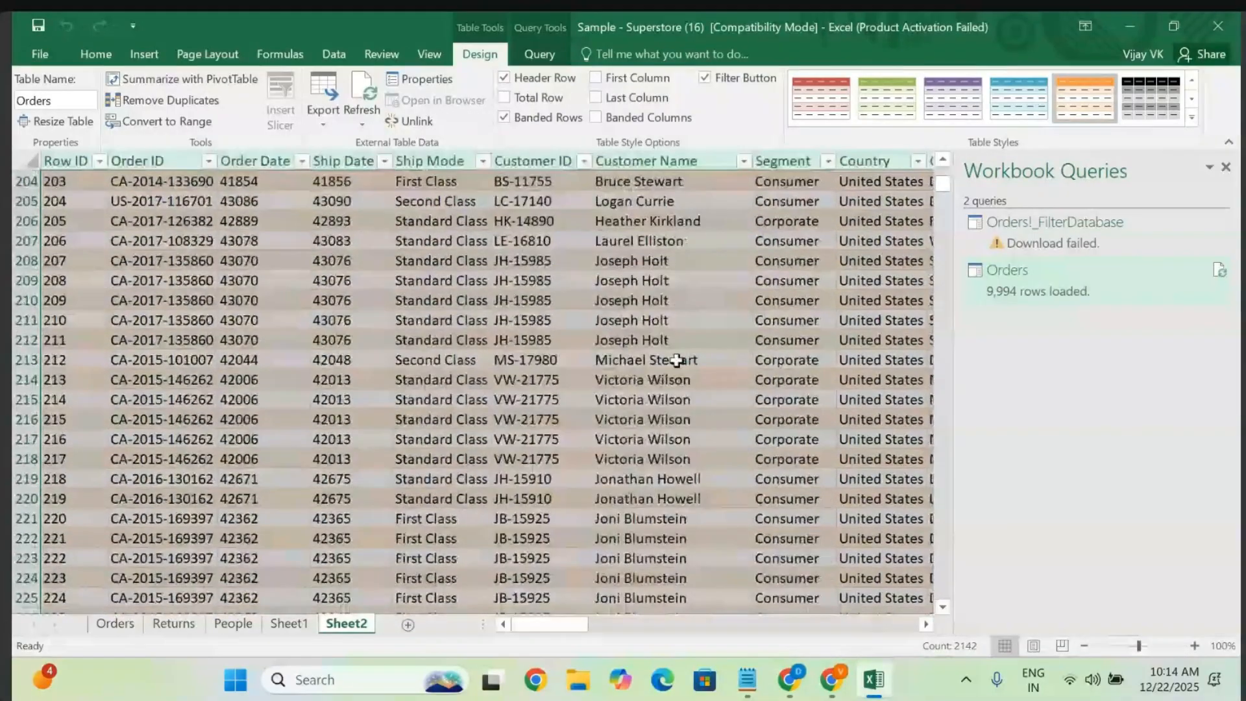
- Start a new query, Orders (2), from the loaded table via From Table
click(383, 58)
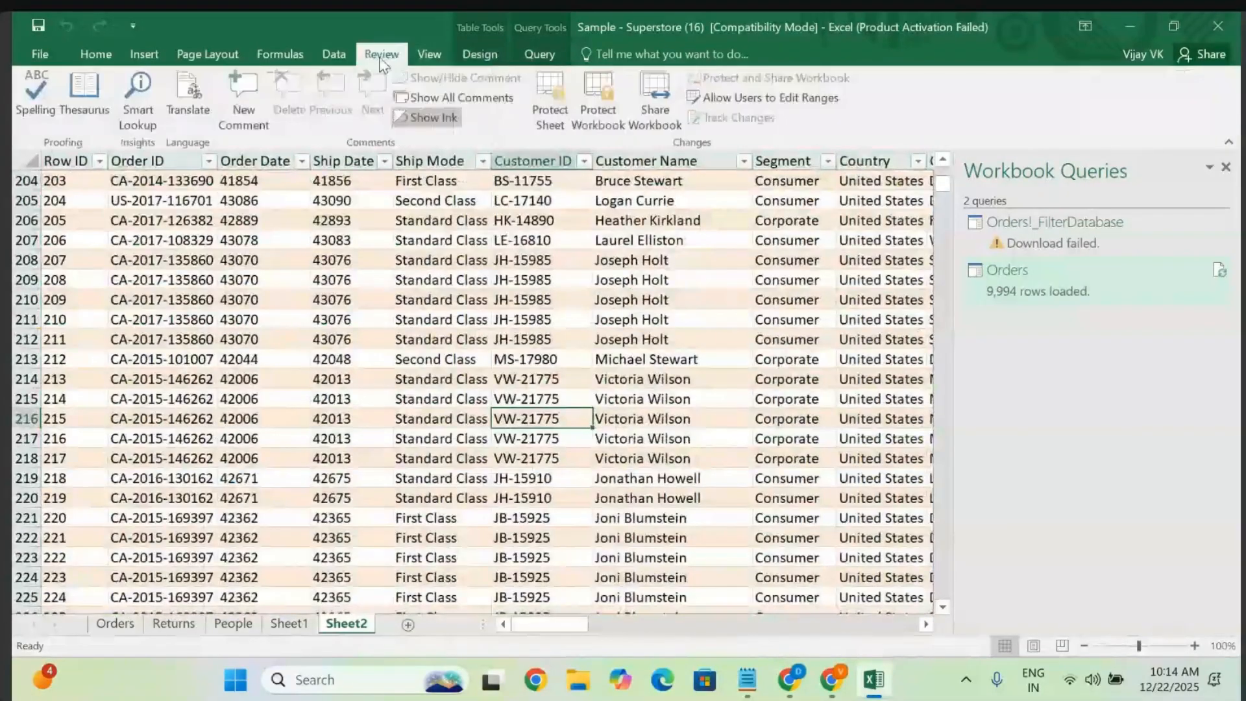
click(343, 56)
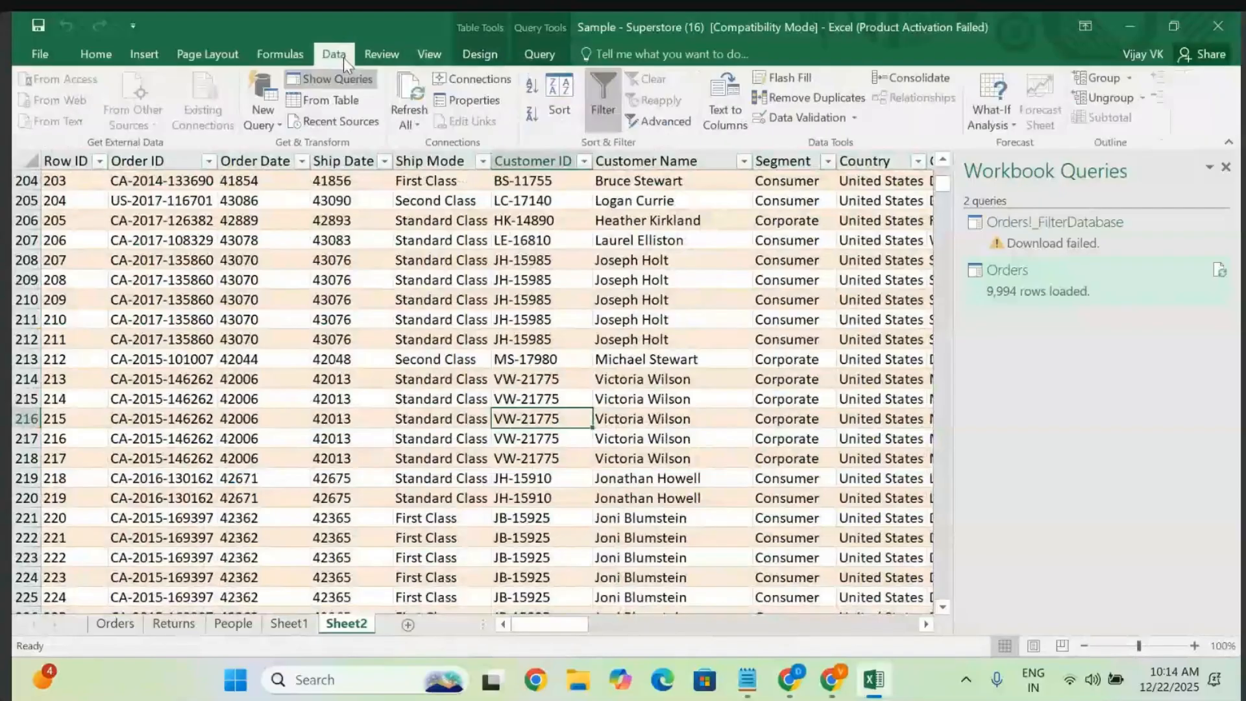
click(322, 100)
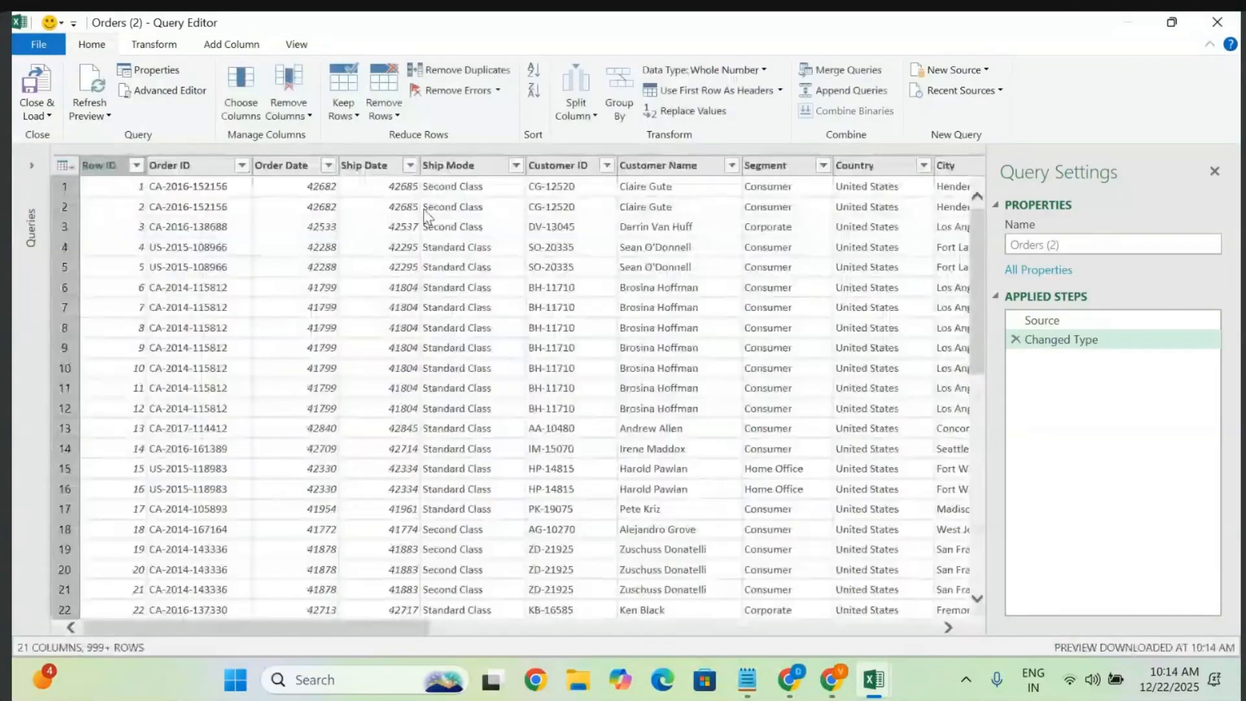
- Filter the State column to show only California rows
click(410, 165)
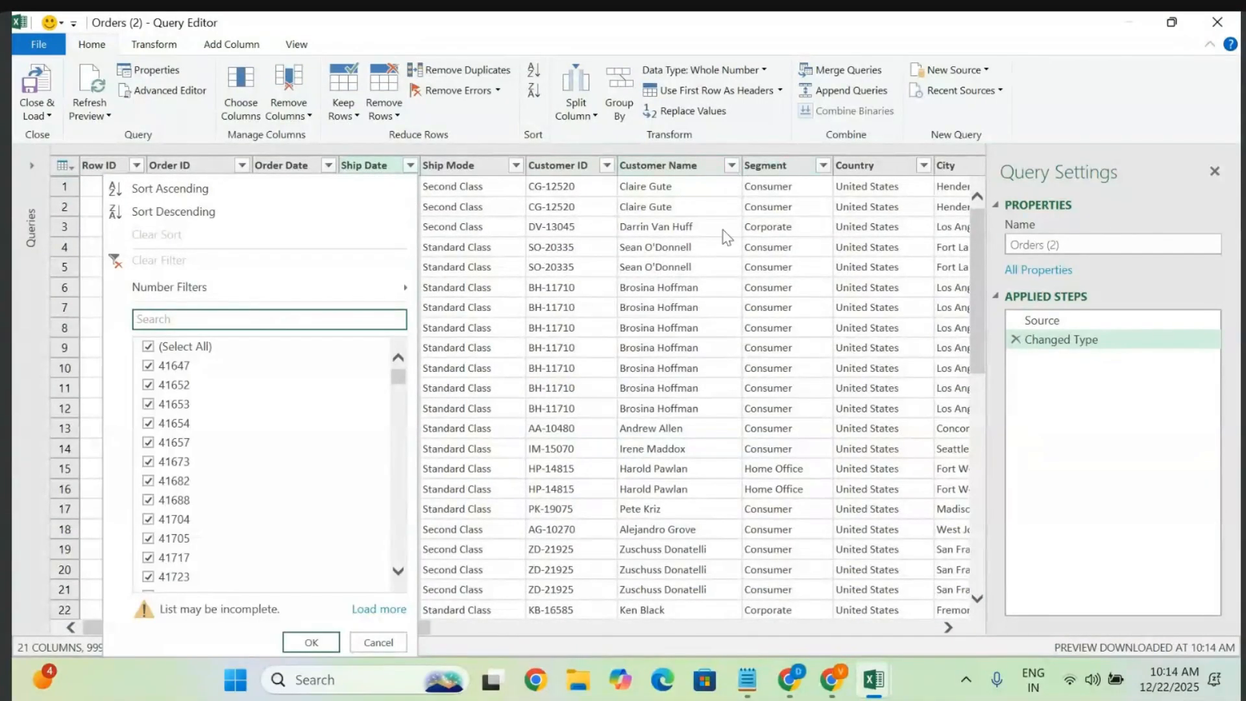
scroll(722, 229, right, 10)
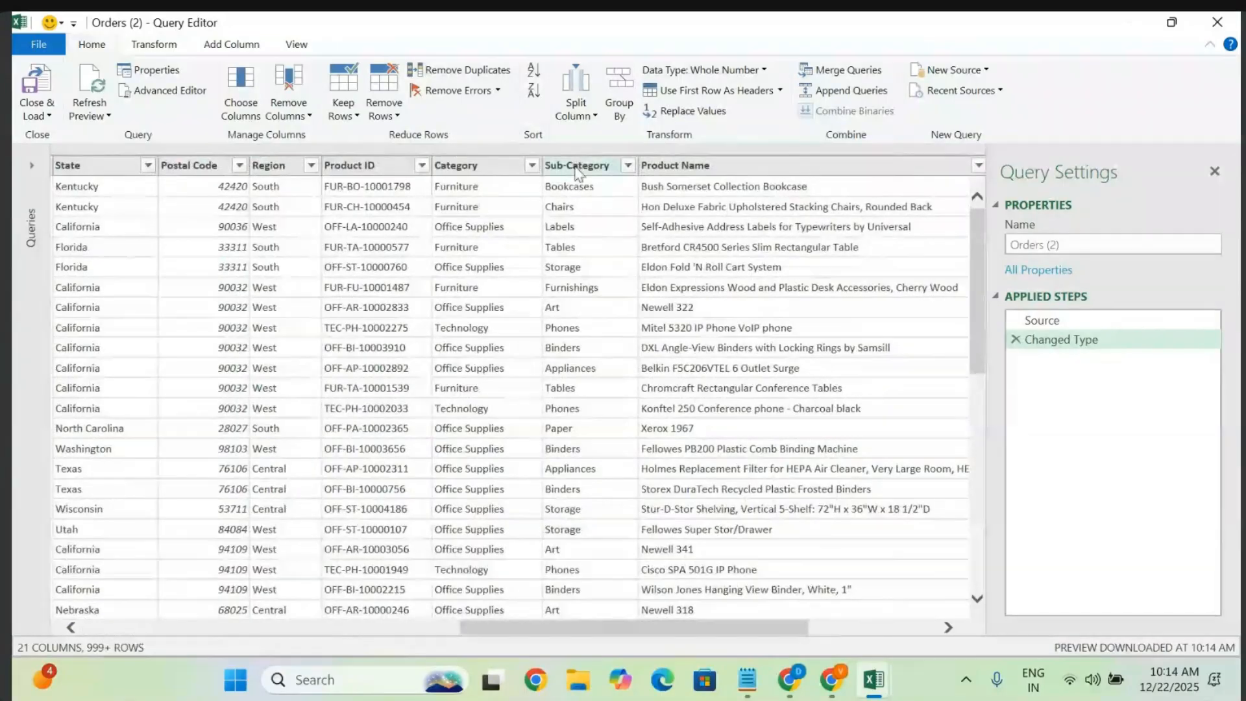
scroll(215, 214, left, 8)
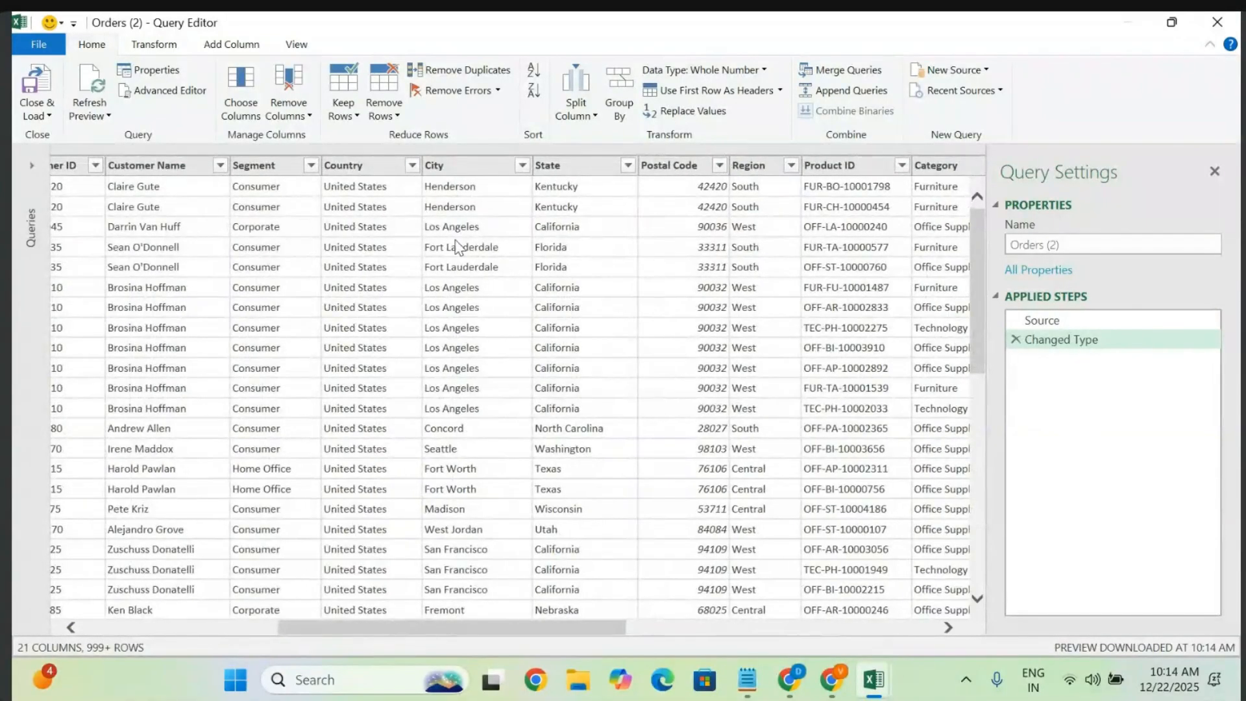
click(629, 167)
click(628, 166)
click(629, 166)
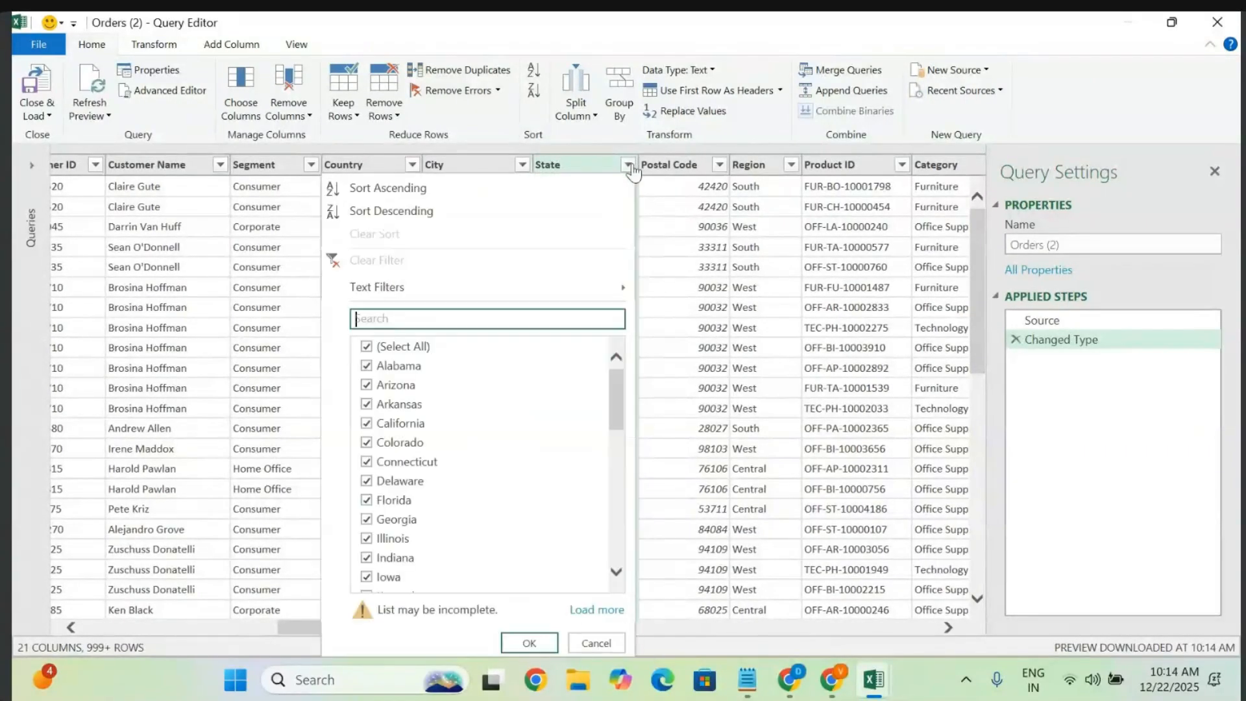
click(365, 349)
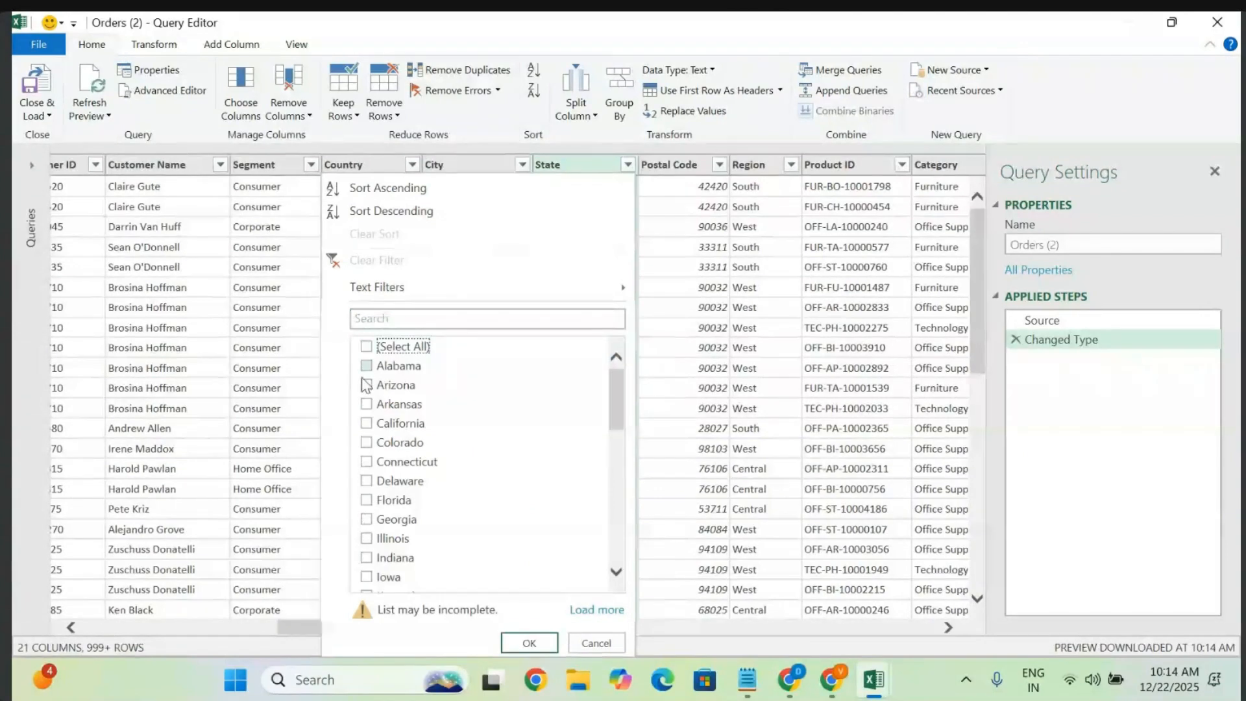
click(367, 425)
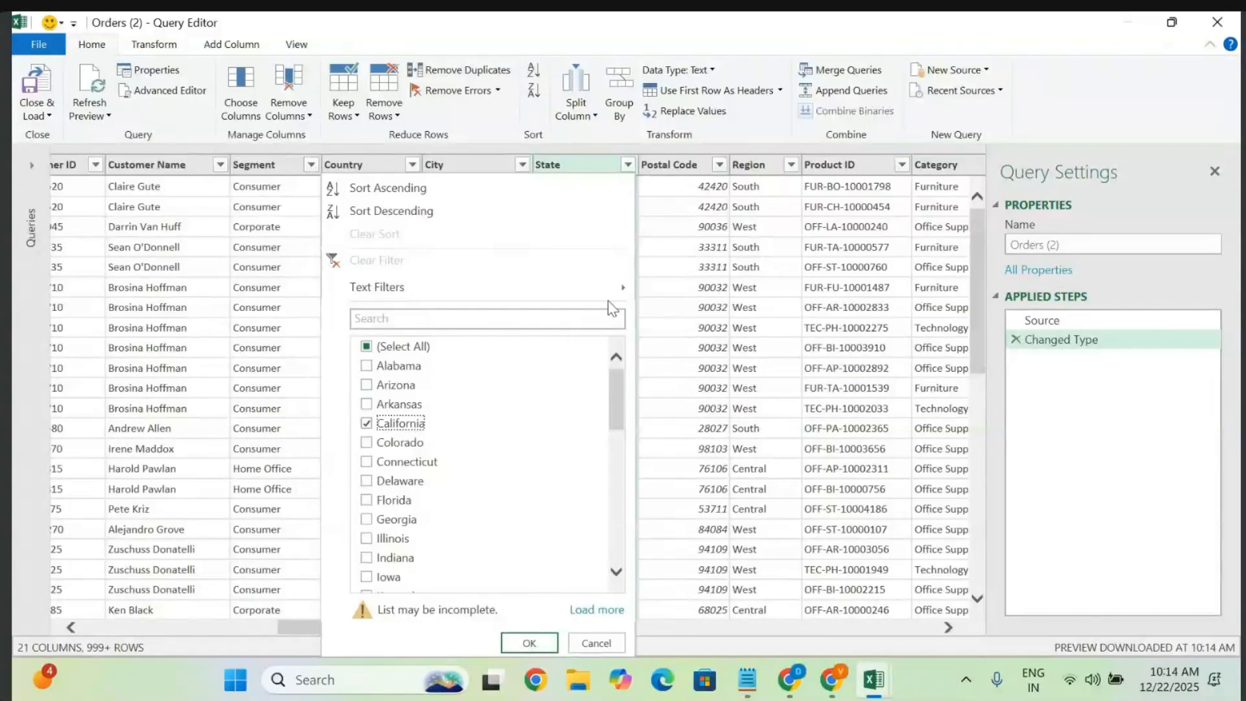
mouse_move(621, 292)
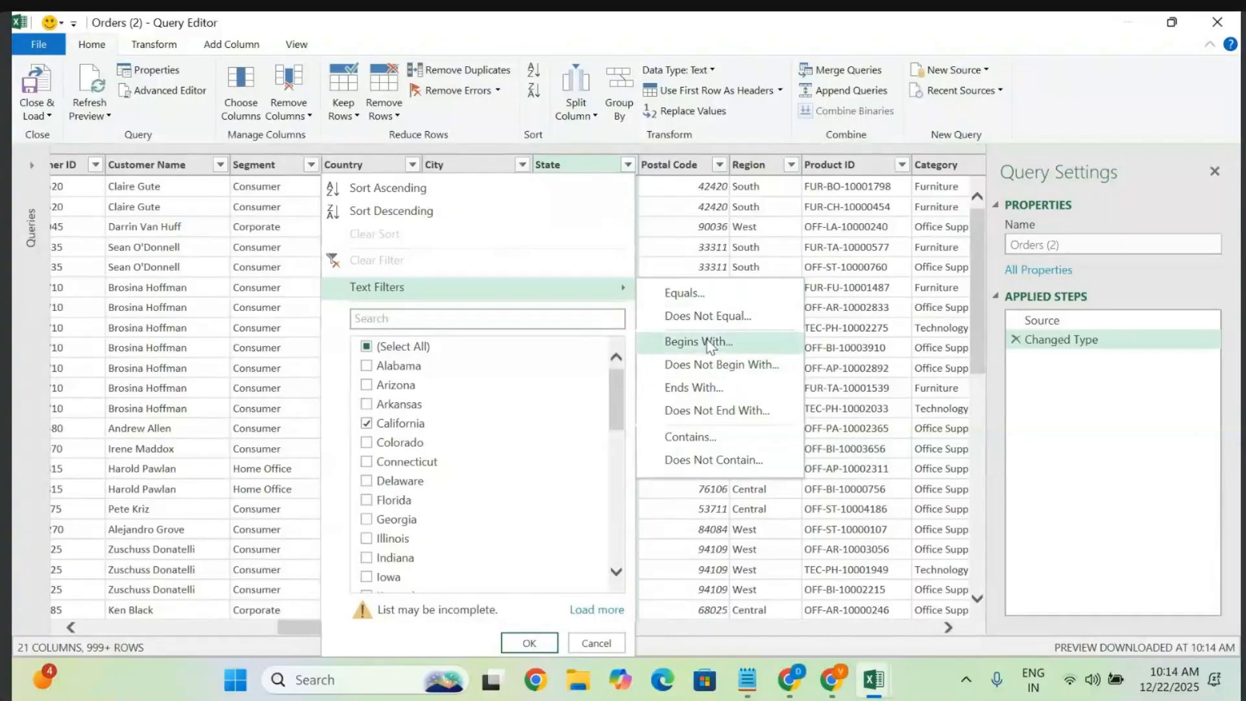
click(522, 643)
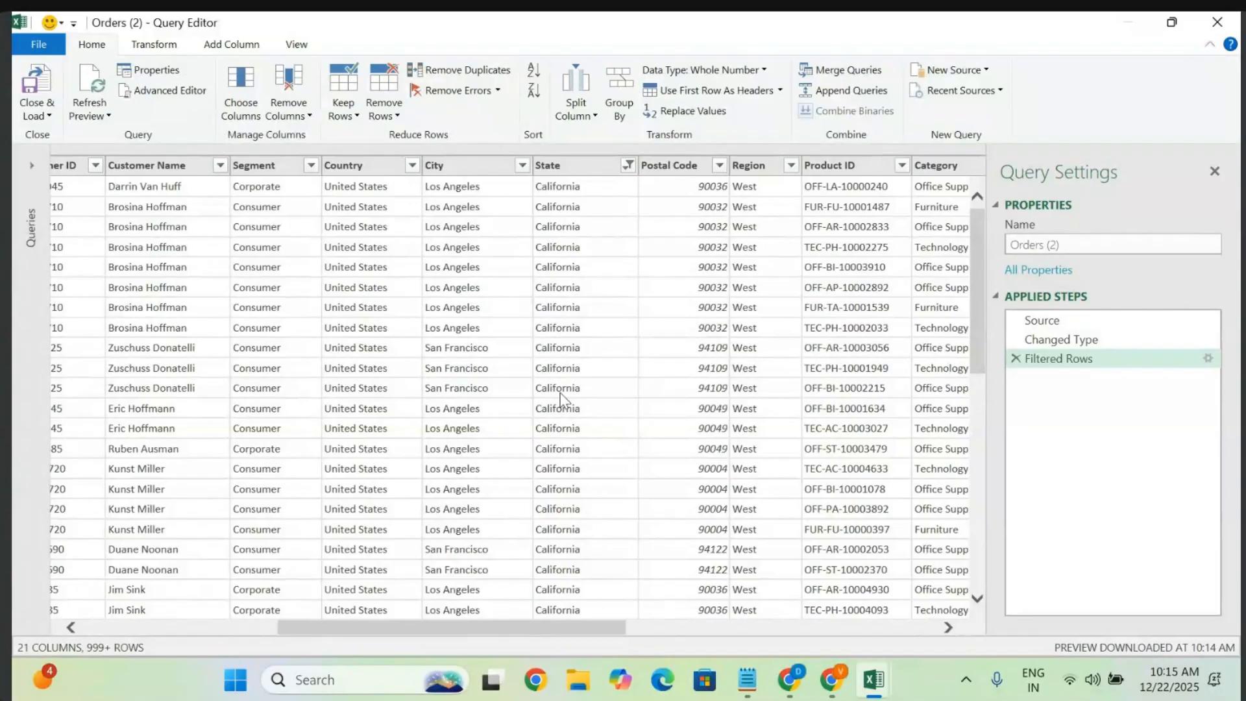
- Scroll the filtered California rows and show the Close & Load options
scroll(561, 398, down, 10)
scroll(561, 397, up, 10)
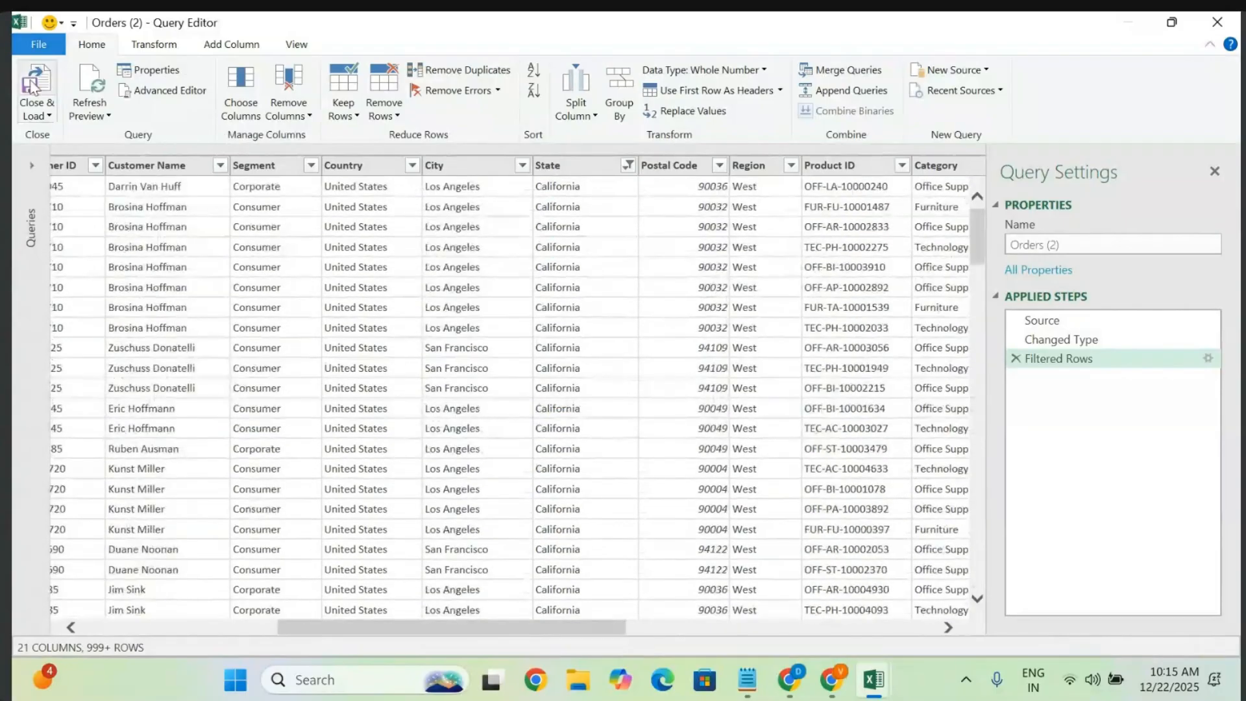
click(38, 116)
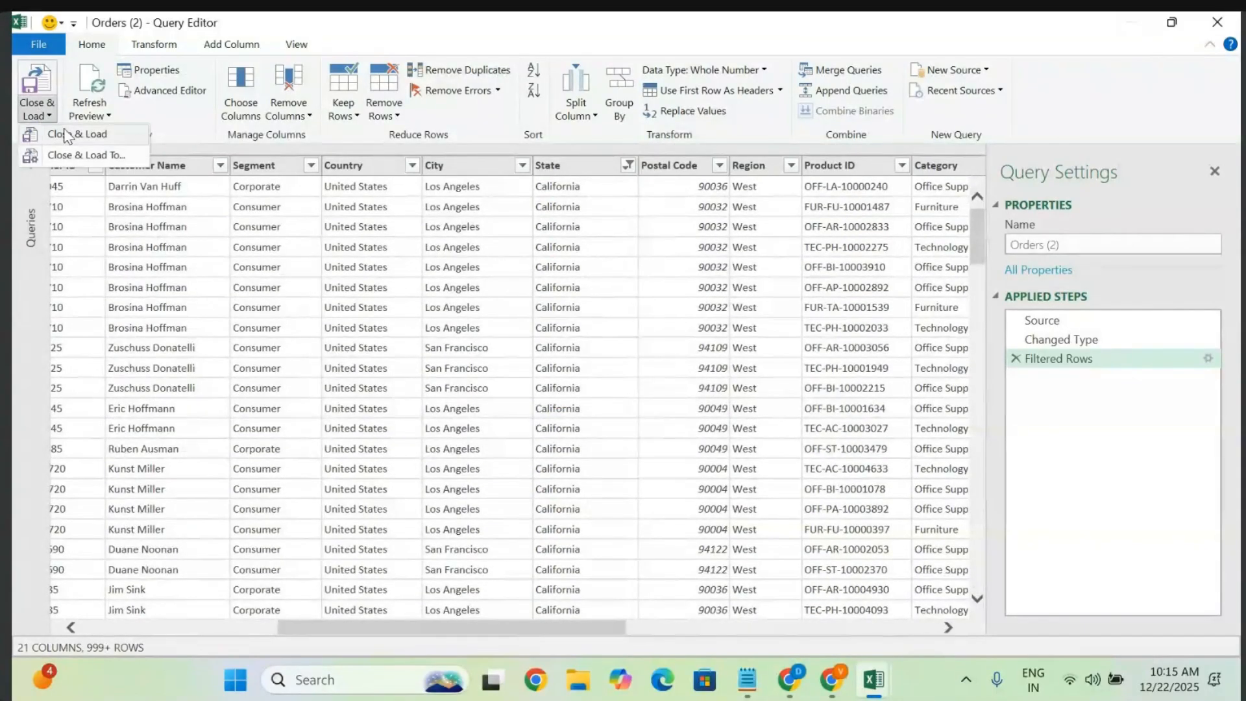
- Load the California results to Sheet3 and filter Segment to Corporate (618 of 2,001 rows)
click(65, 135)
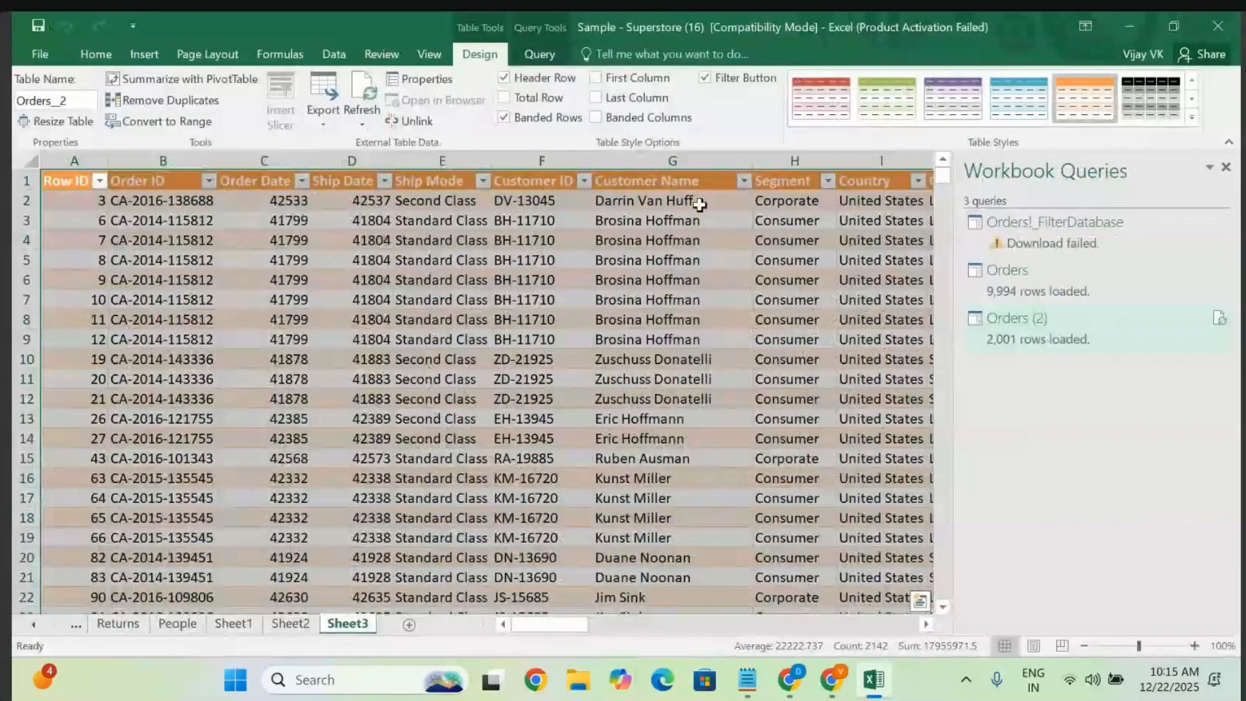
click(745, 182)
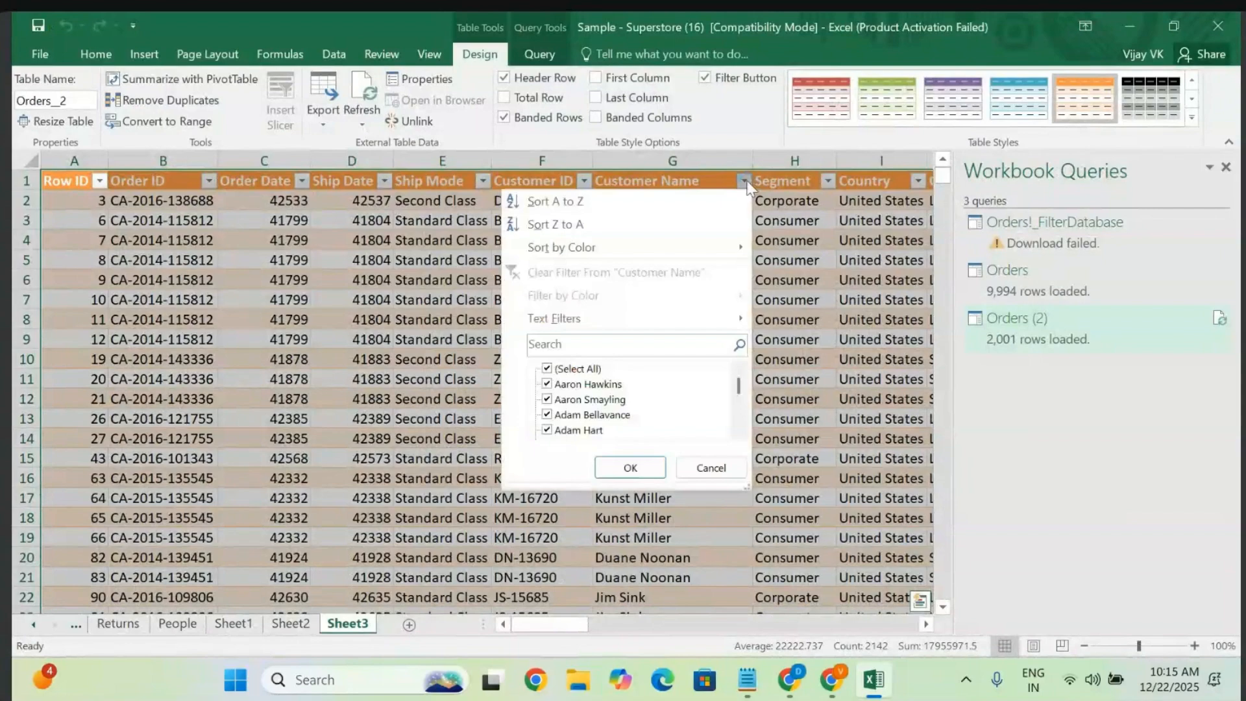
click(831, 182)
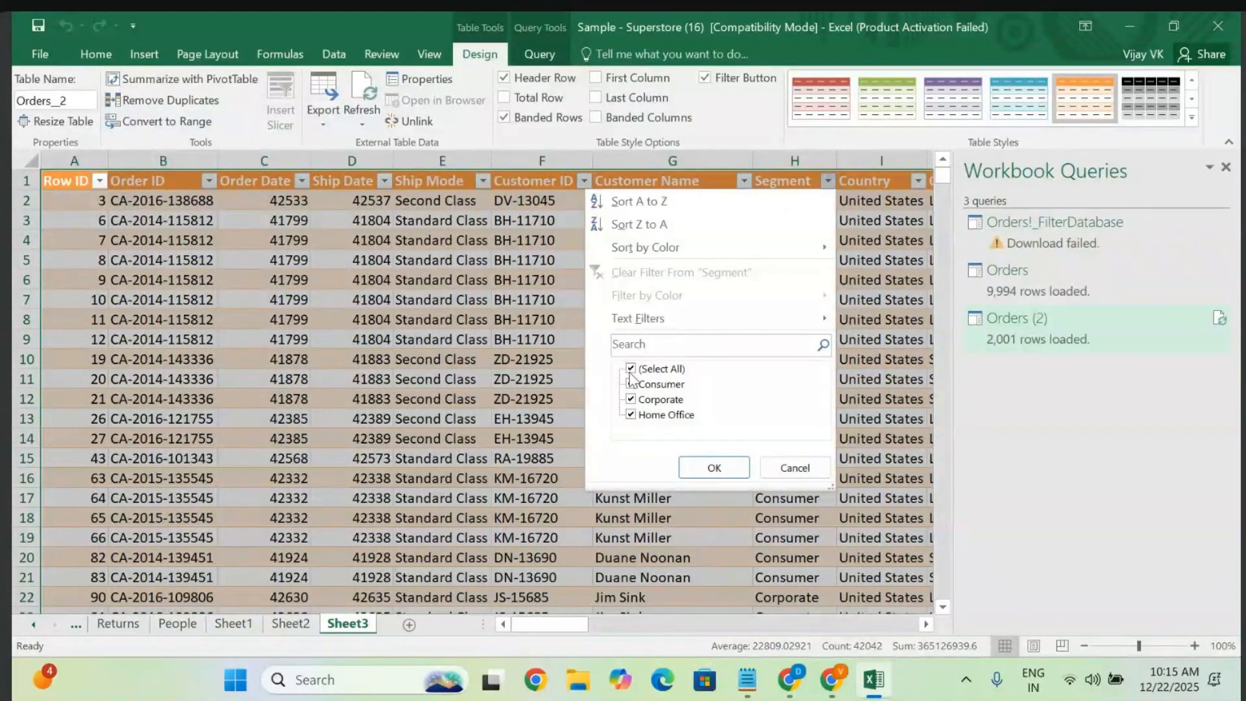
click(631, 370)
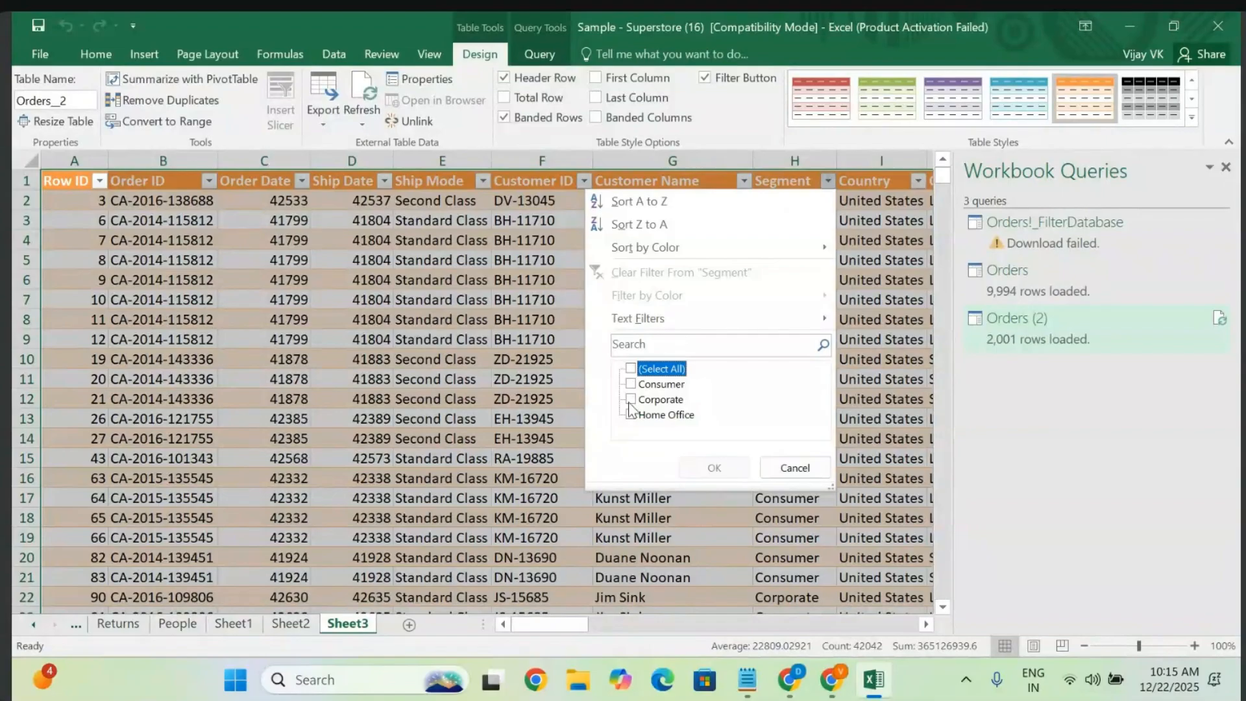
click(630, 400)
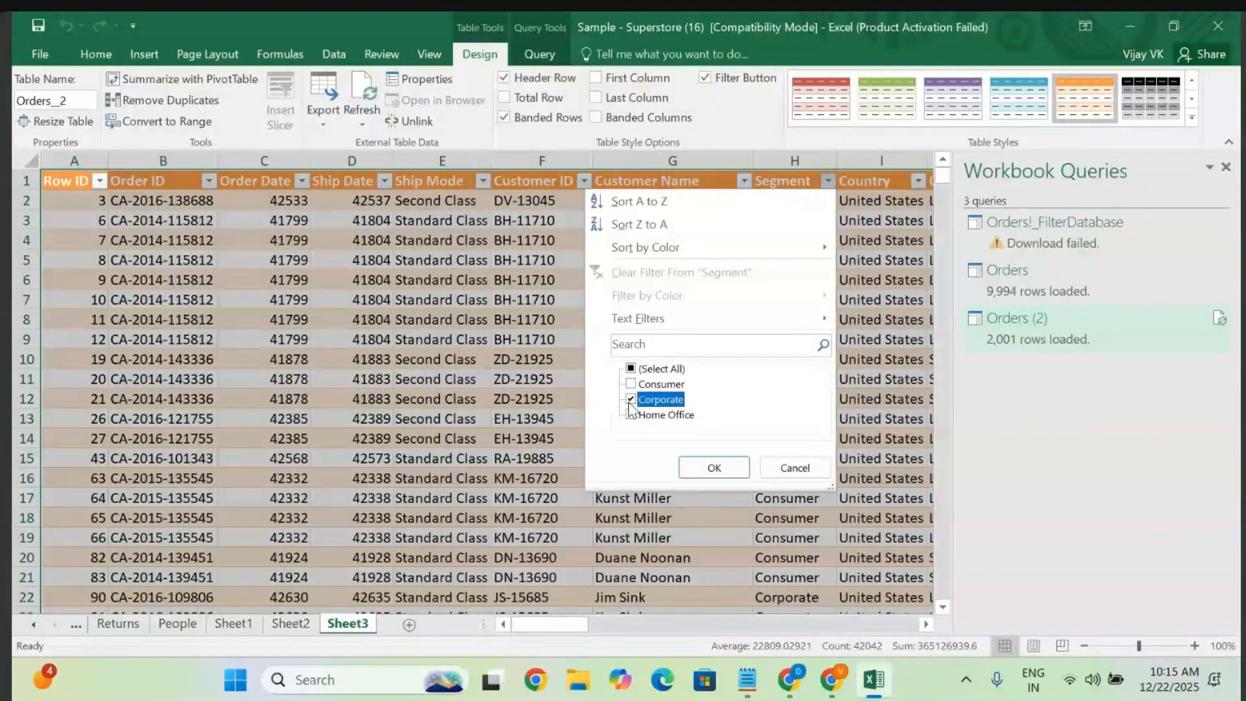
click(714, 468)
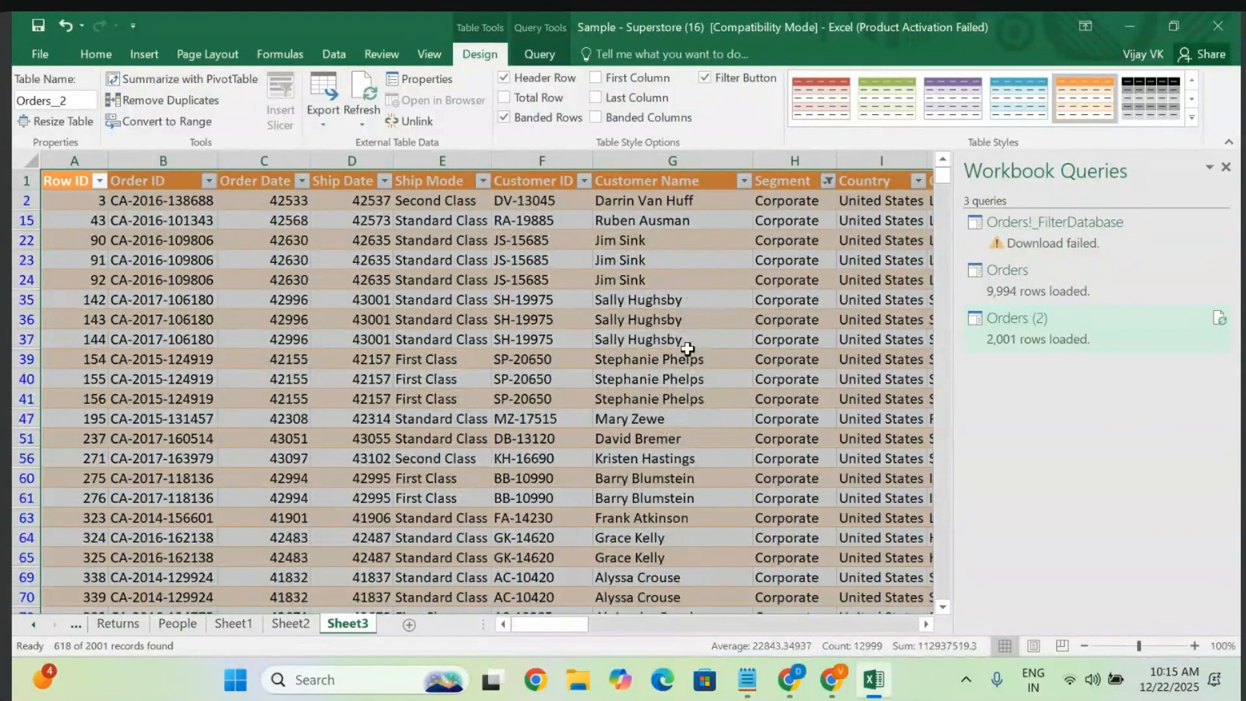
click(747, 680)
- Highlight the Dropdown Filter and Slicers notes, then return to the Superstore workbook
click(275, 432)
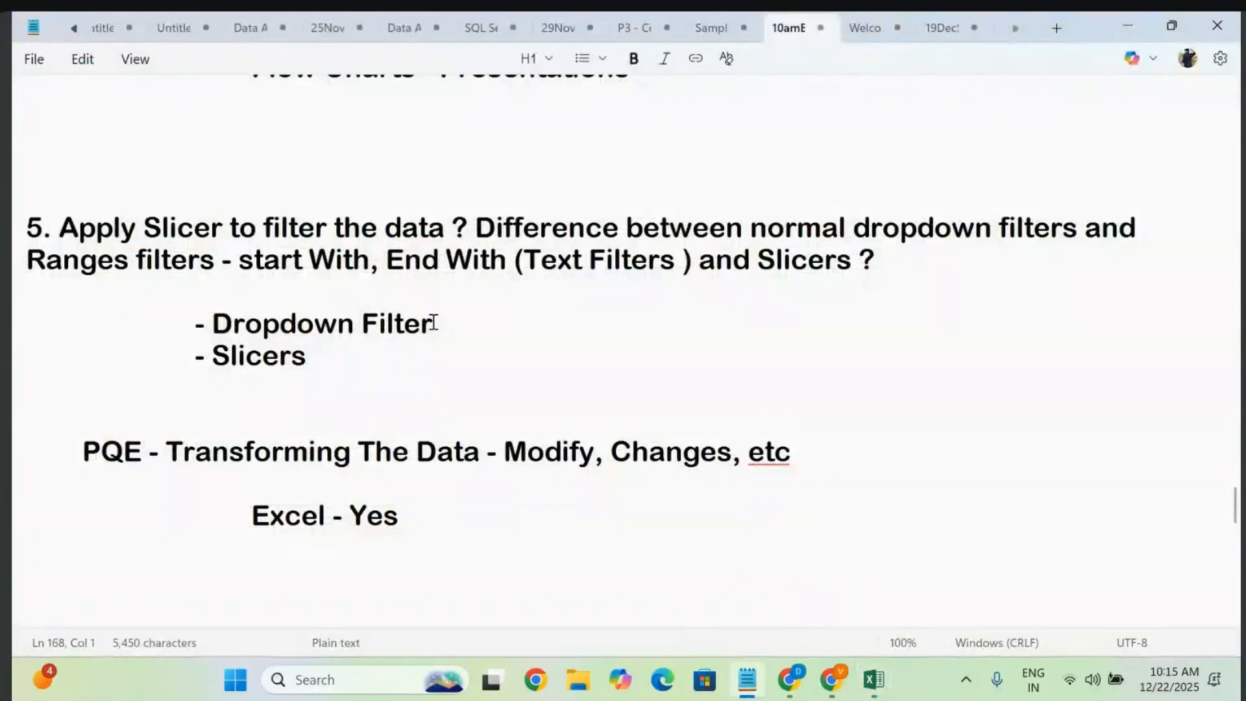
drag(435, 322, 160, 317)
drag(336, 356, 191, 354)
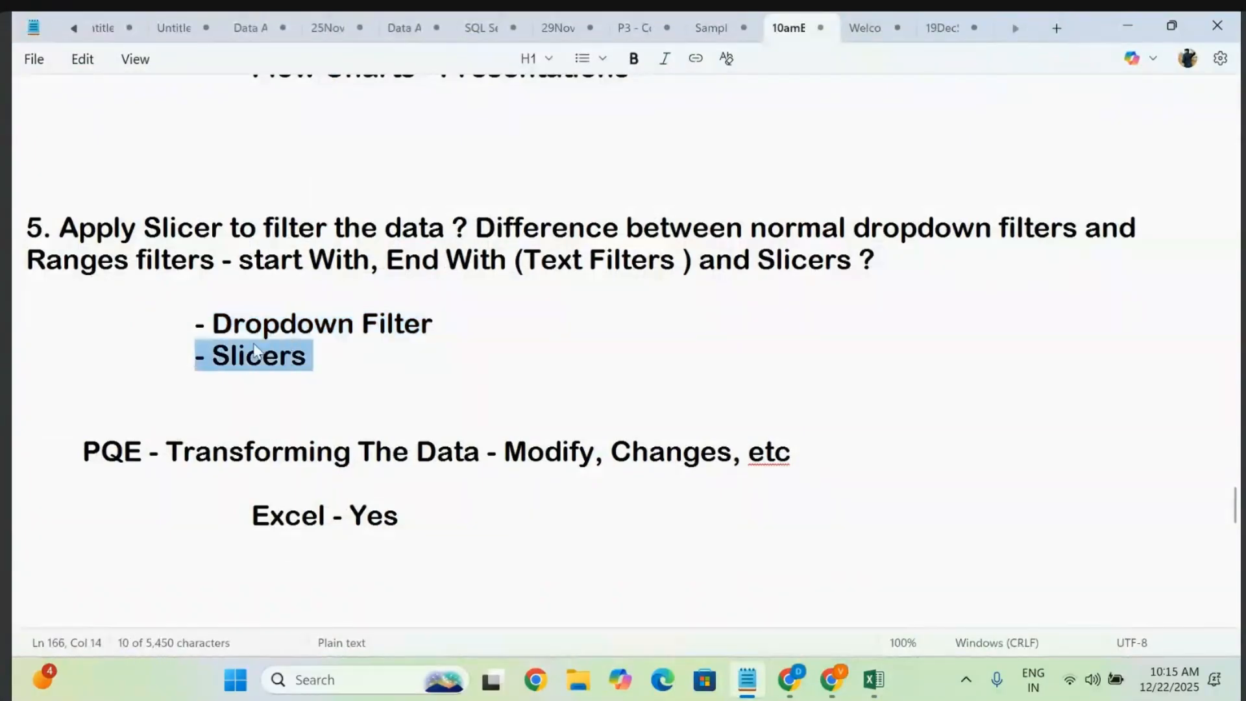
click(353, 360)
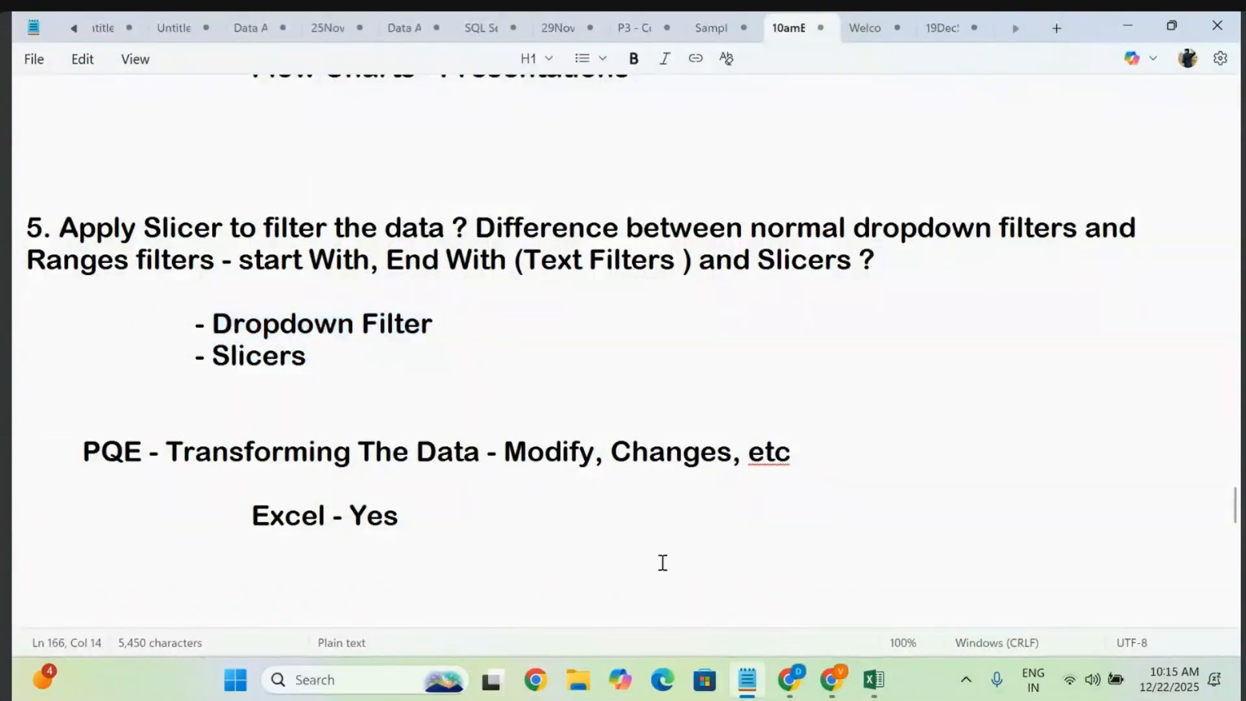
click(874, 680)
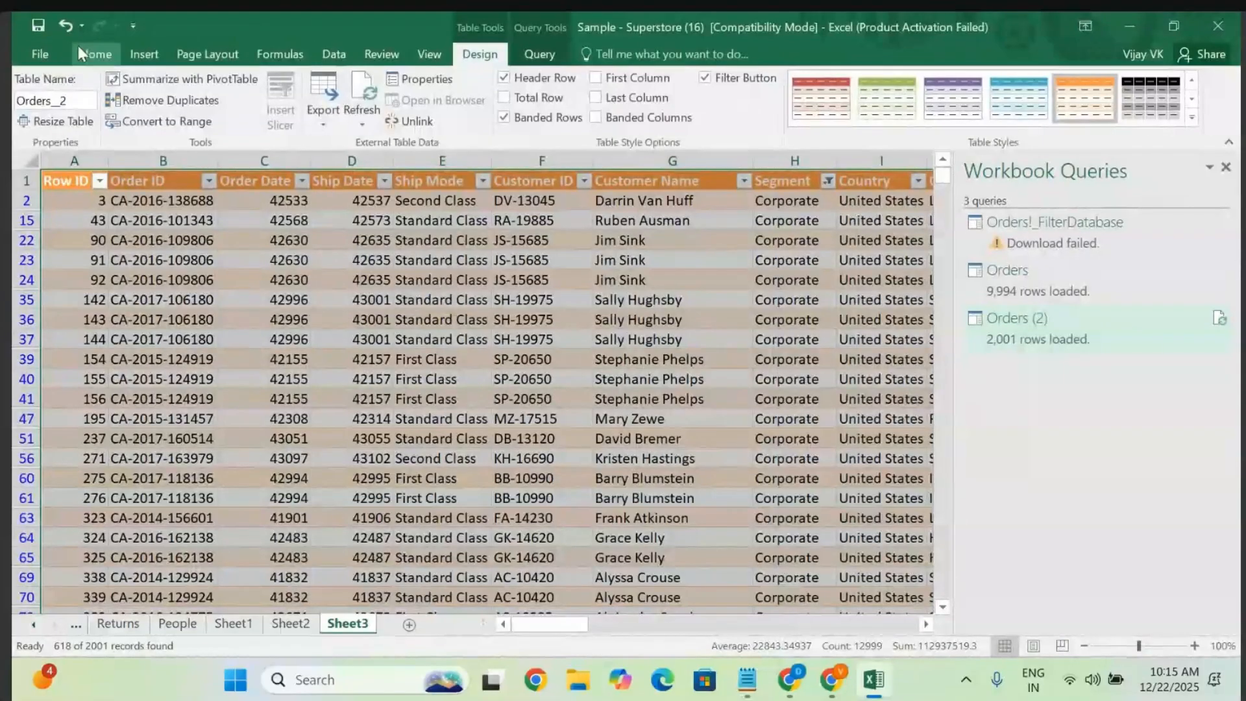
- On the Orders sheet, select the range A1:P21 and copy it
click(119, 52)
click(139, 54)
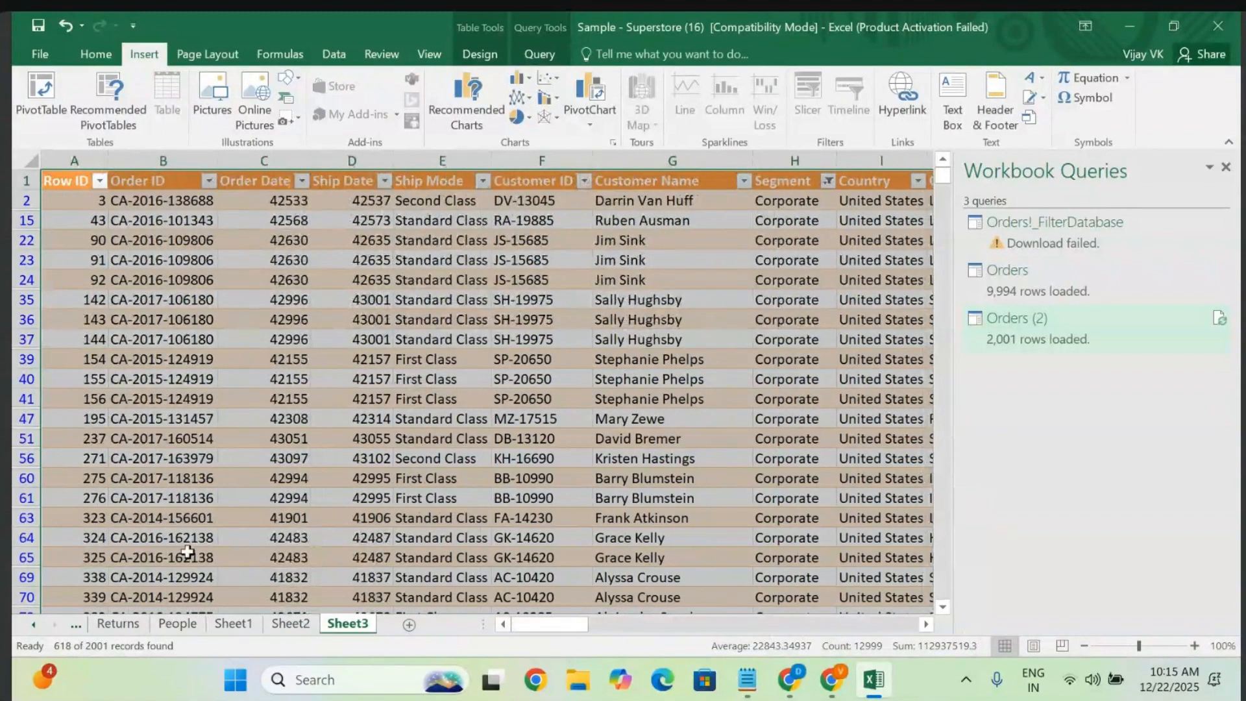
click(113, 627)
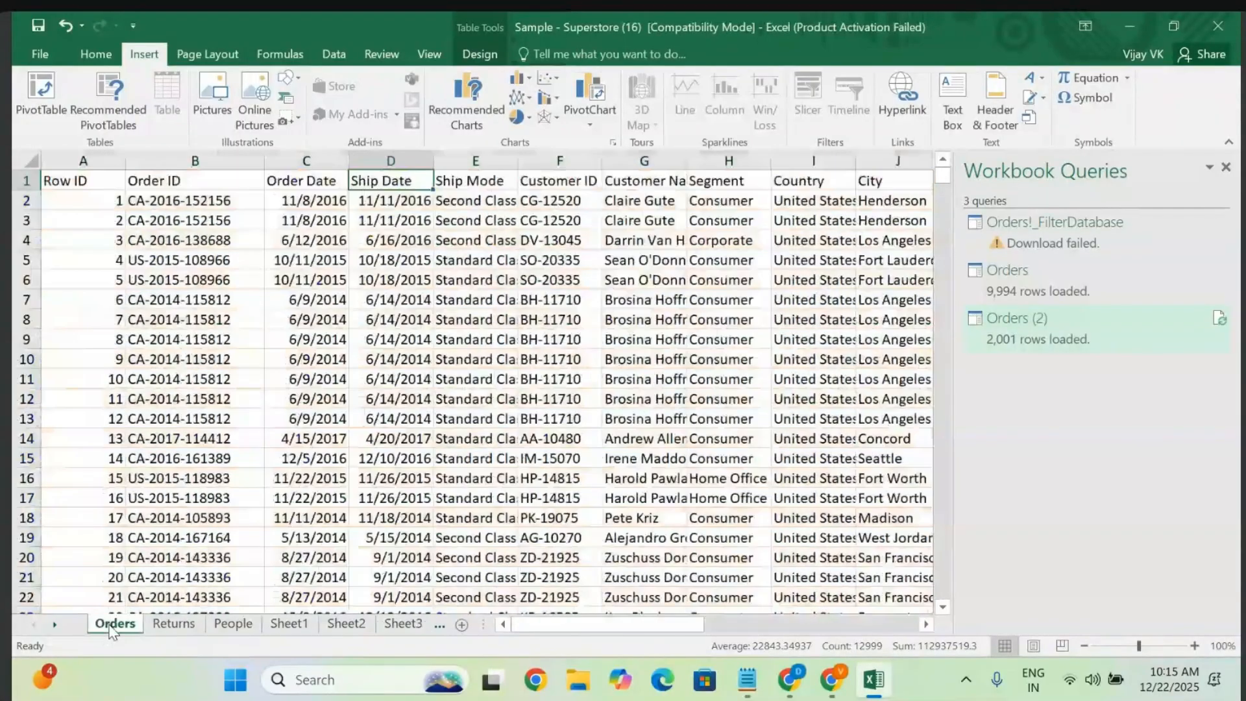
click(65, 180)
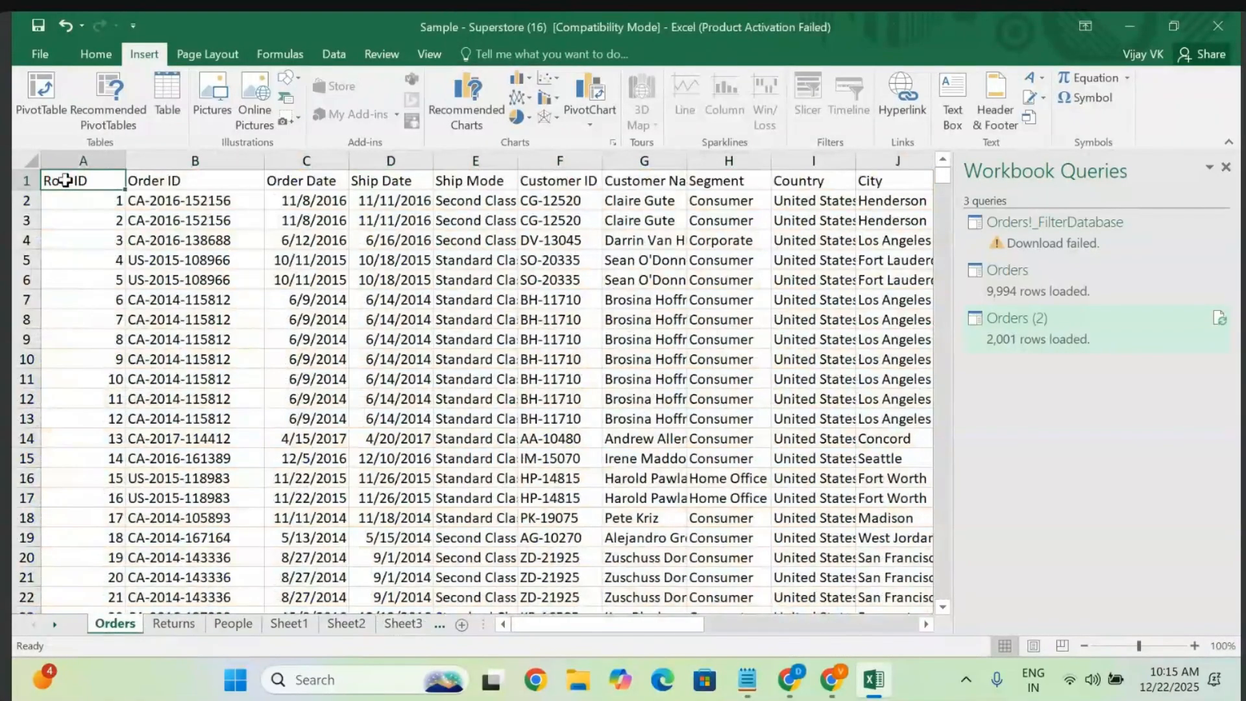
key(shift+Right)
key(shift+Right)
key(shift+Right)
key(shift+Right)
key(shift+Right)
key(shift+Right)
key(shift+Right)
key(shift+Right)
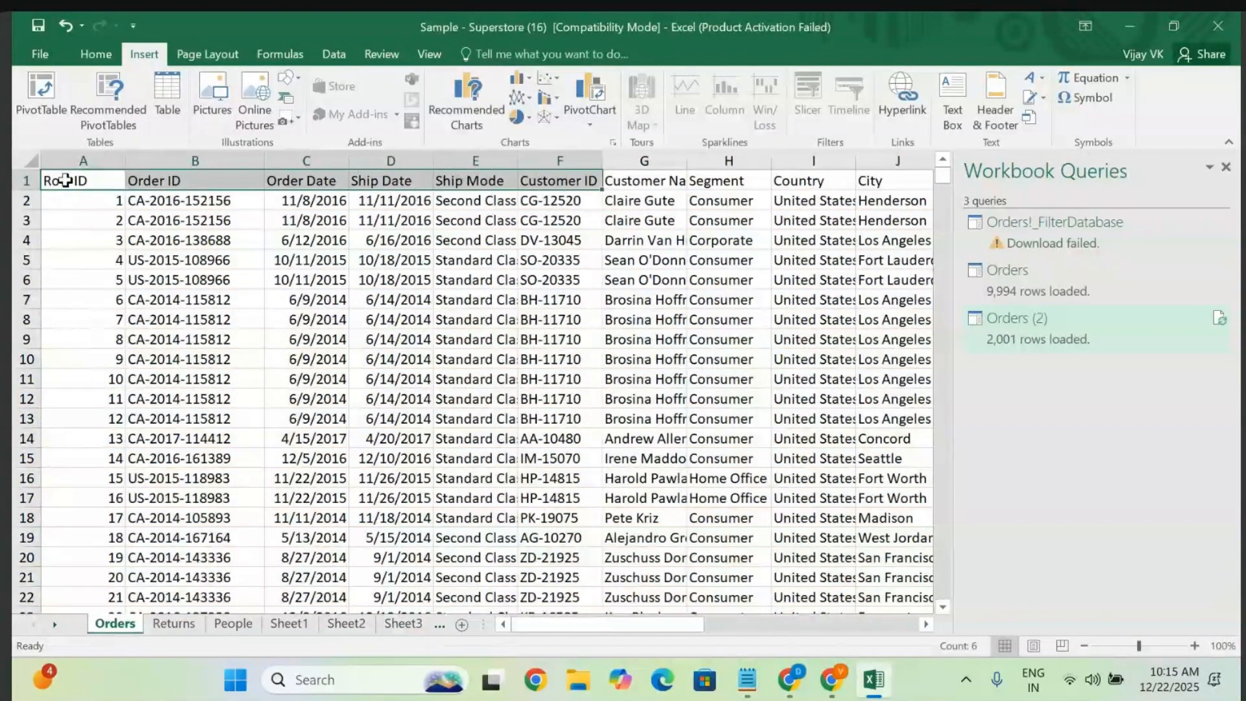
key(shift+Right)
key(shift+Down)
key(shift+Down)
key(shift+Down)
key(shift+Down)
key(shift+Down)
key(shift+Down)
key(shift+Down)
key(shift+Down)
key(shift+Down)
key(shift+Down)
key(shift+Down)
key(shift+Down)
key(shift+Down)
key(shift+Down)
key(shift+Down)
key(shift+Down)
key(shift+Down)
key(shift+Down)
key(shift+Down)
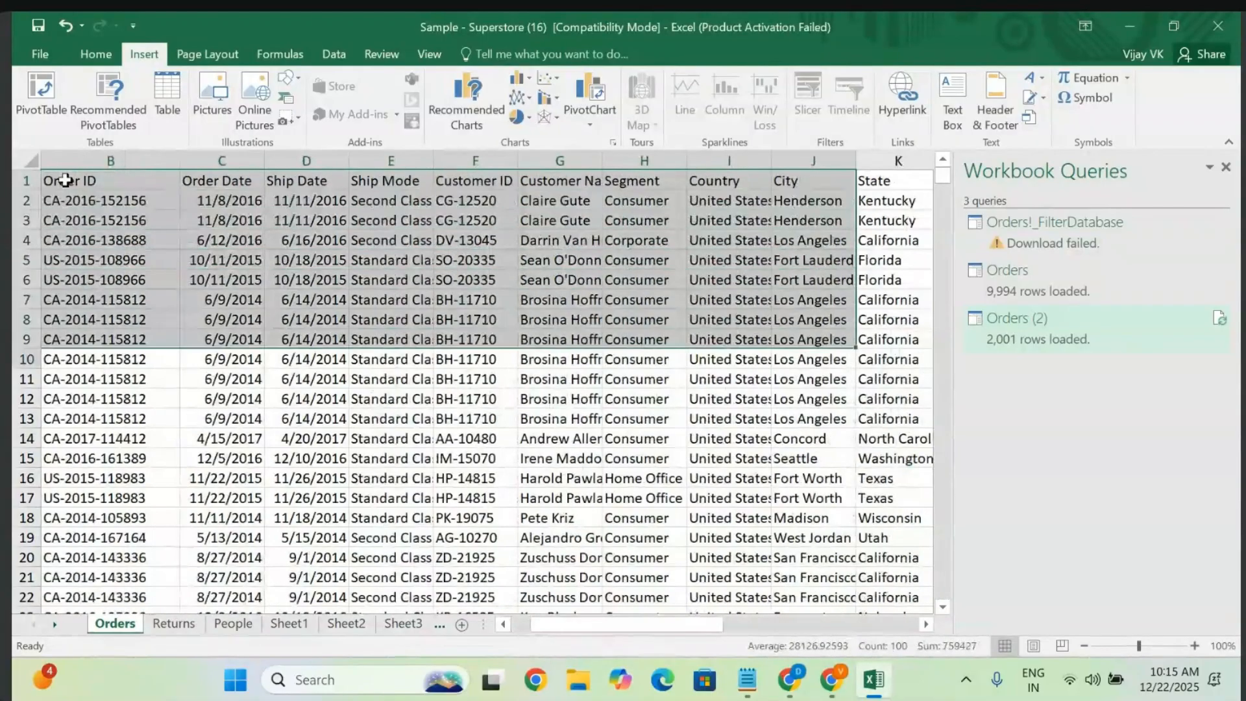
key(shift+Down)
key(shift+Right)
key(shift+Right)
key(shift+Right)
key(shift+Right)
key(shift+Right)
key(shift+Right)
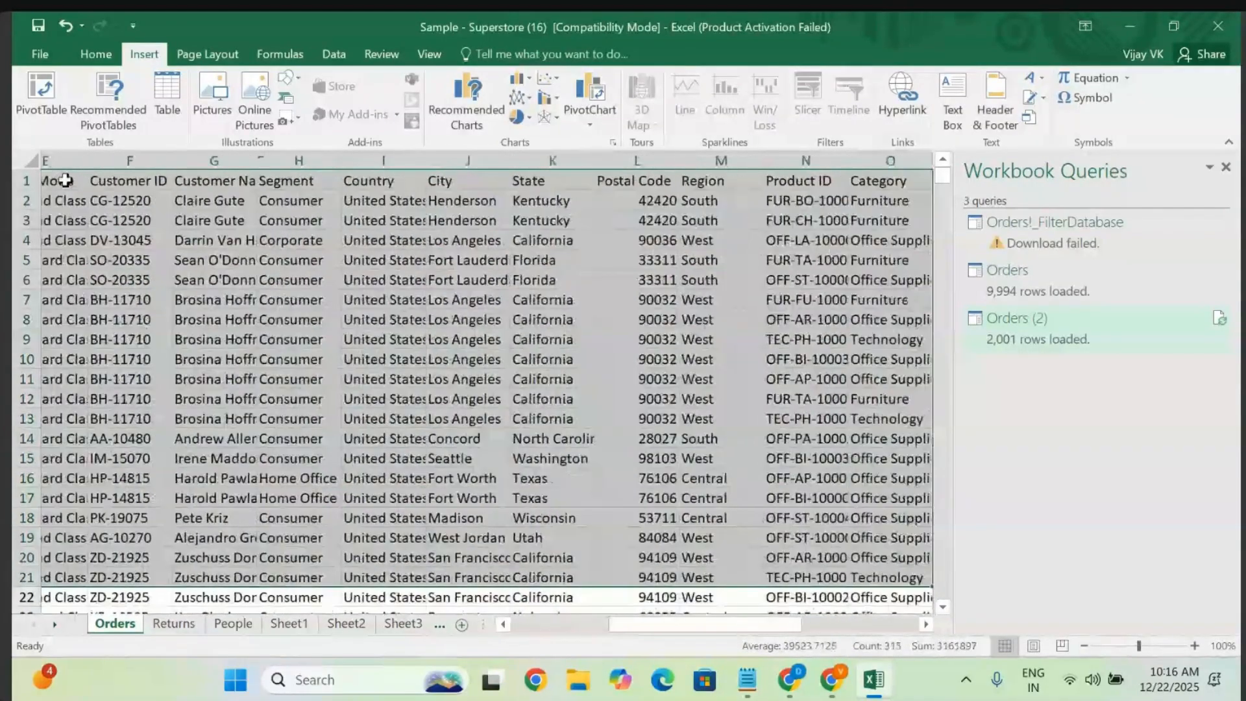
key(ctrl+c)
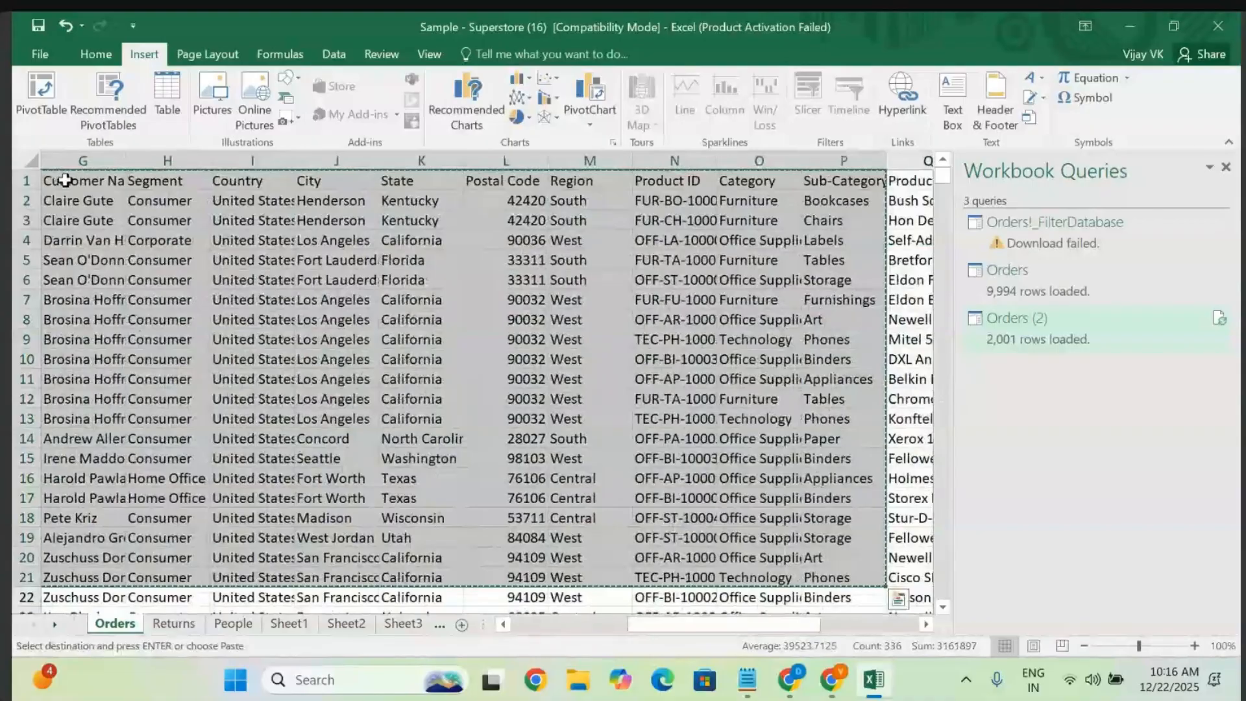
- From the File menu, create a new blank workbook, Book2
click(39, 54)
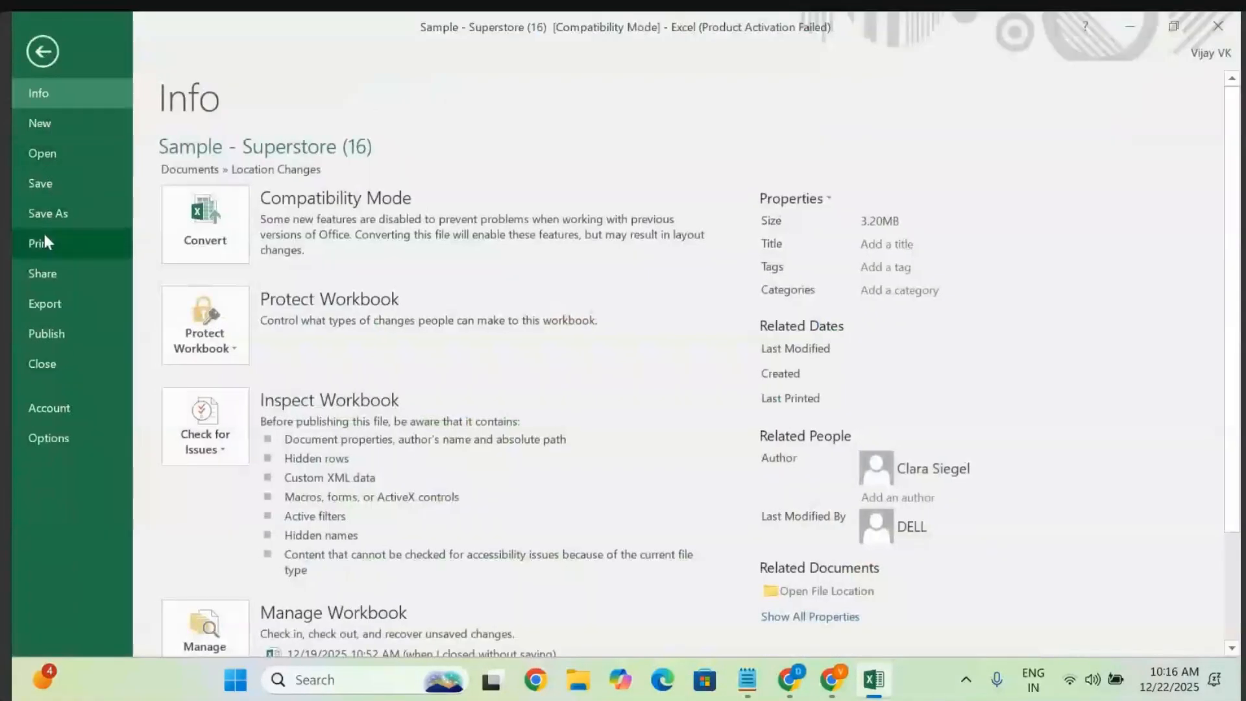
click(43, 156)
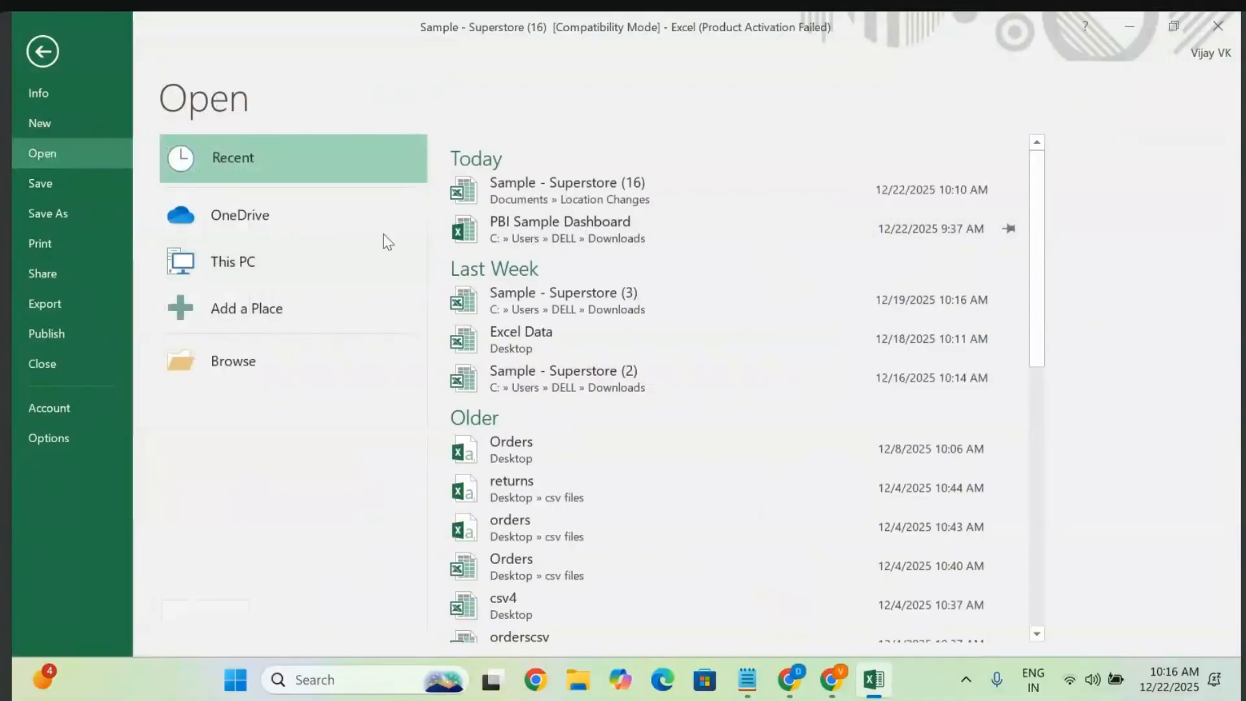
click(248, 260)
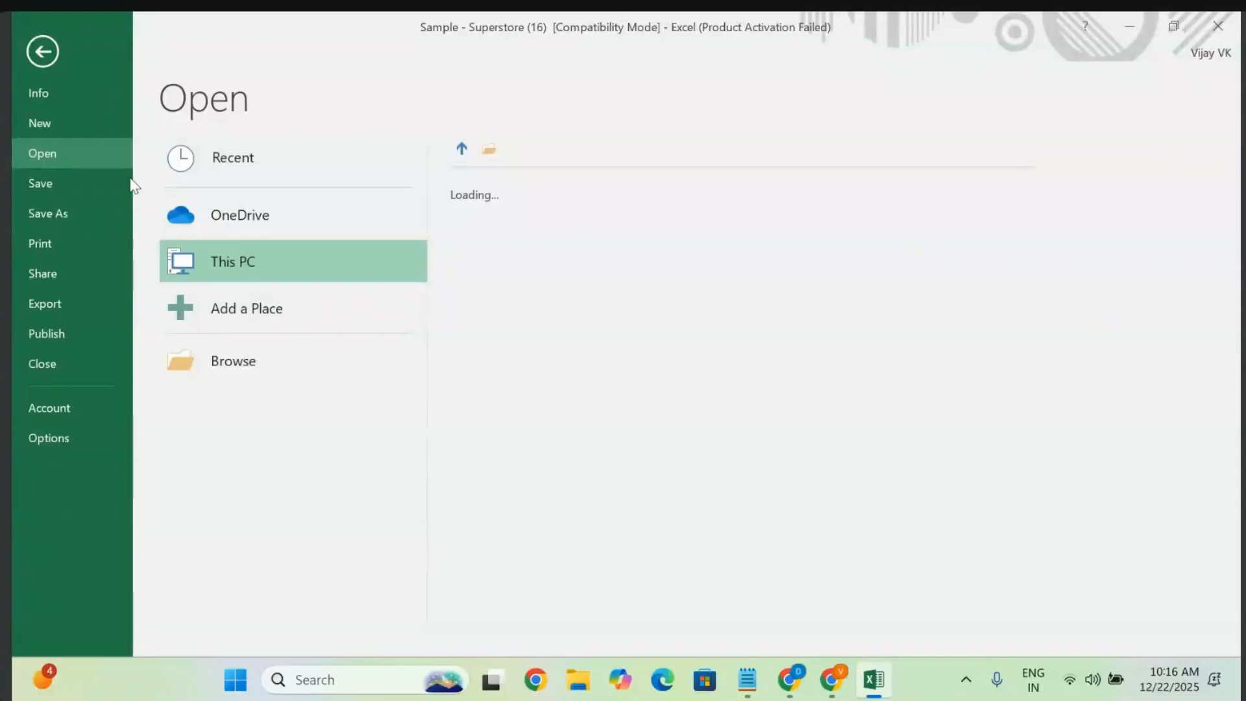
click(49, 127)
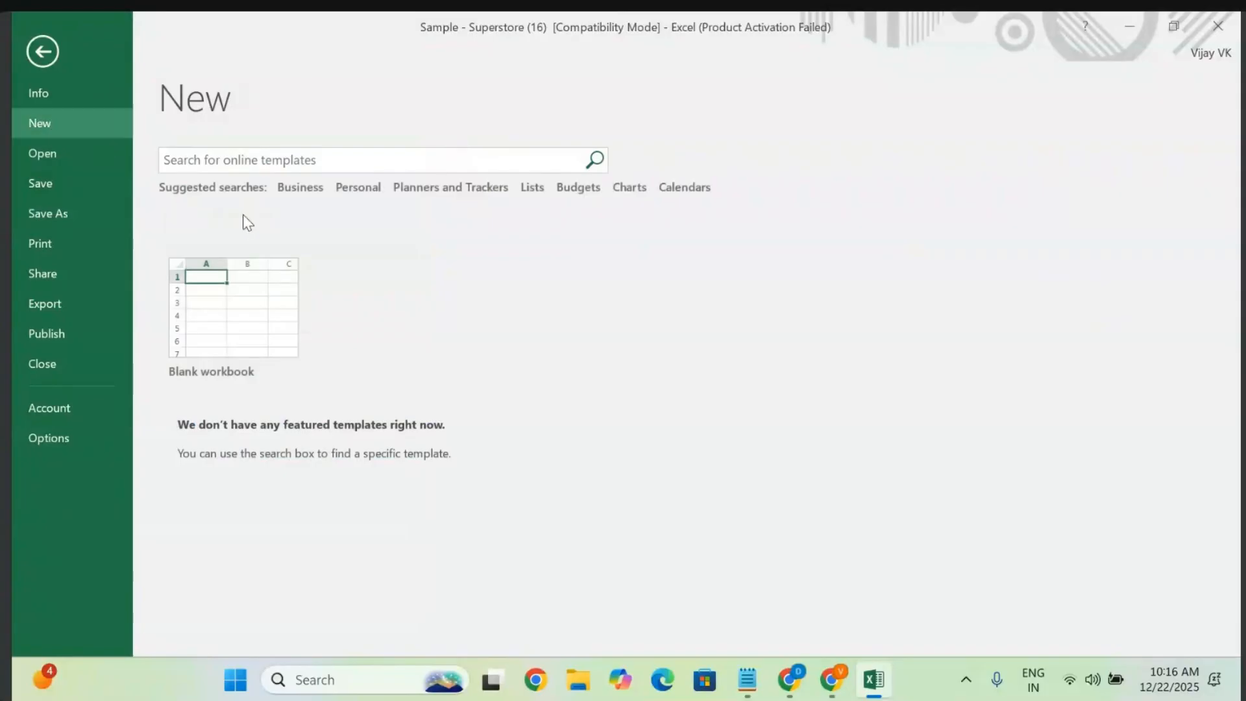
click(229, 315)
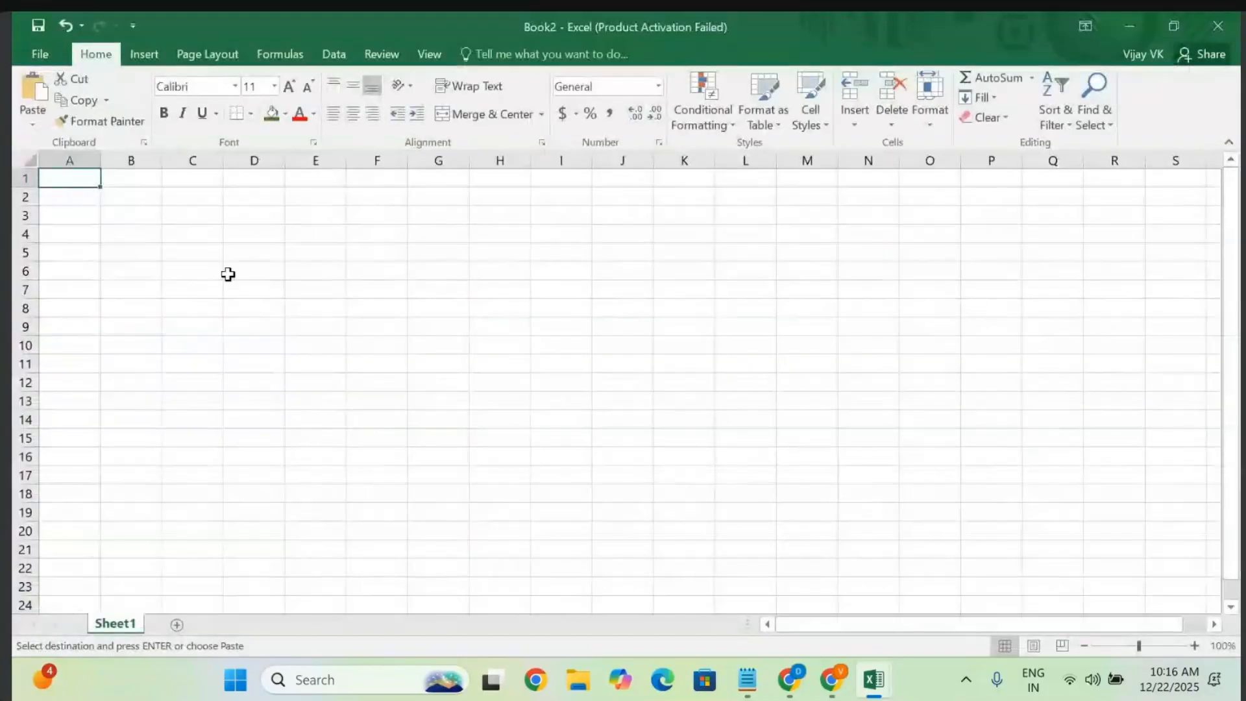
- Paste the copied orders at A1 of Sheet1 and autofit all columns
key(ctrl+v)
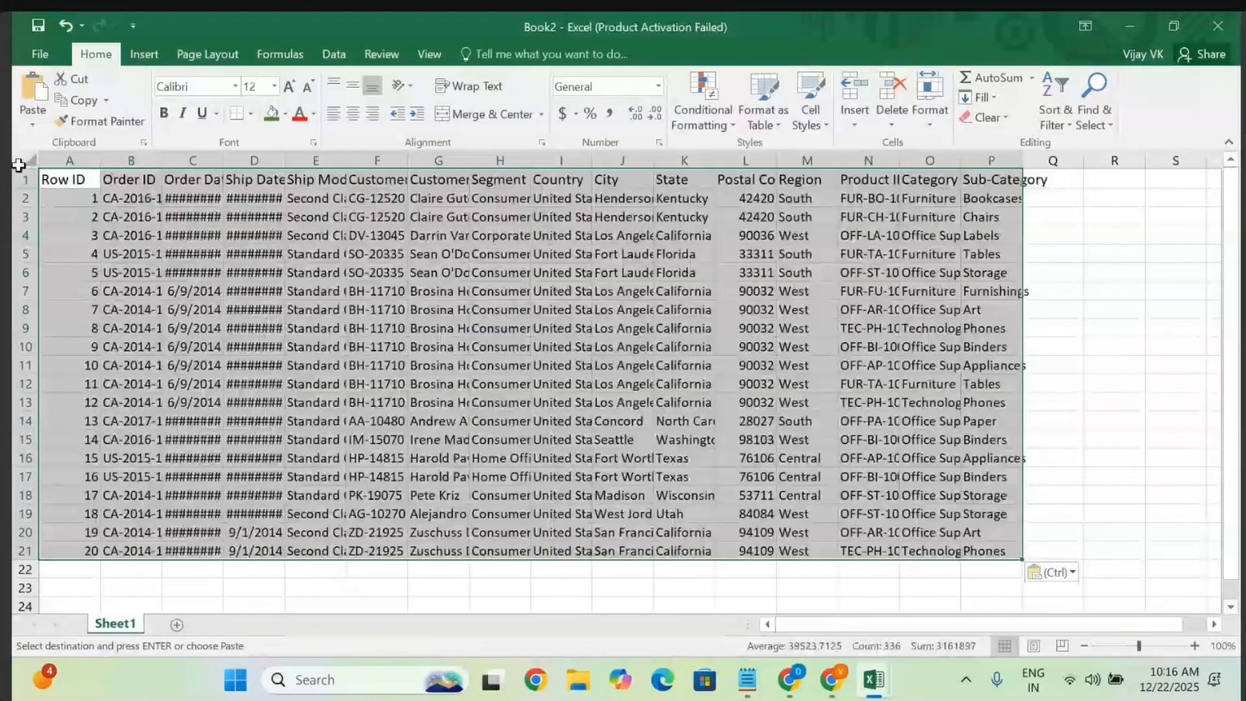
click(25, 160)
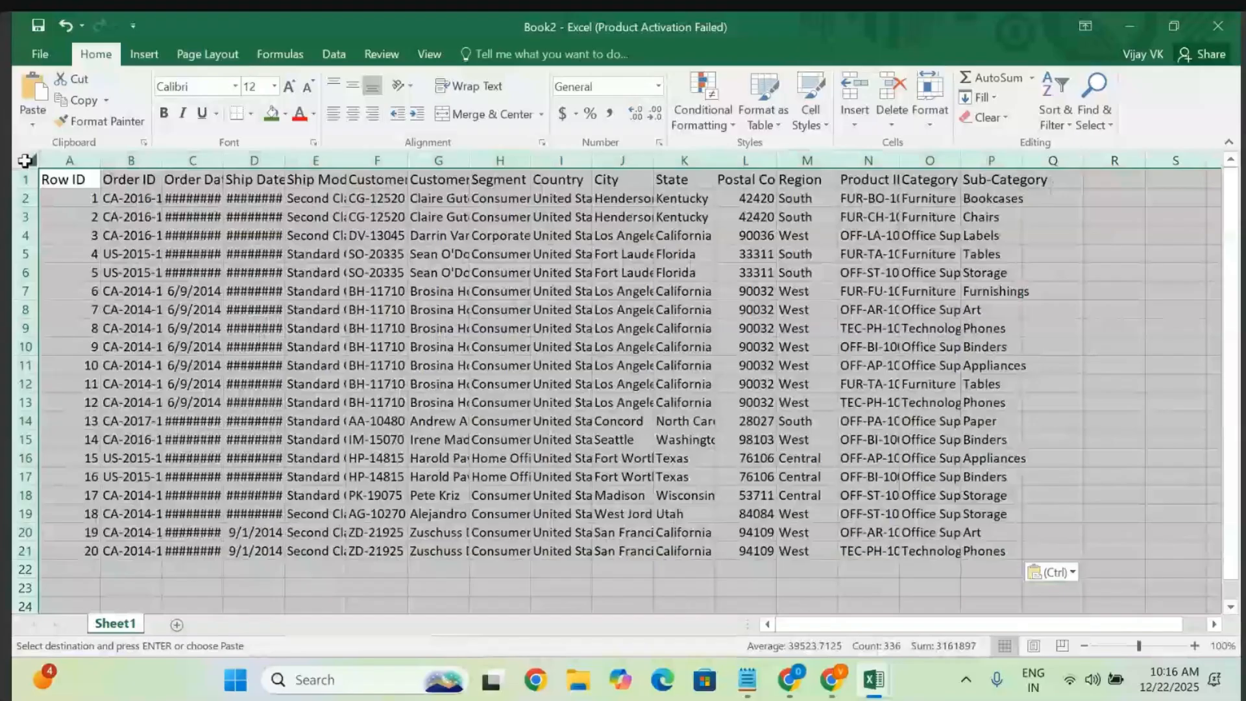
double_click(100, 161)
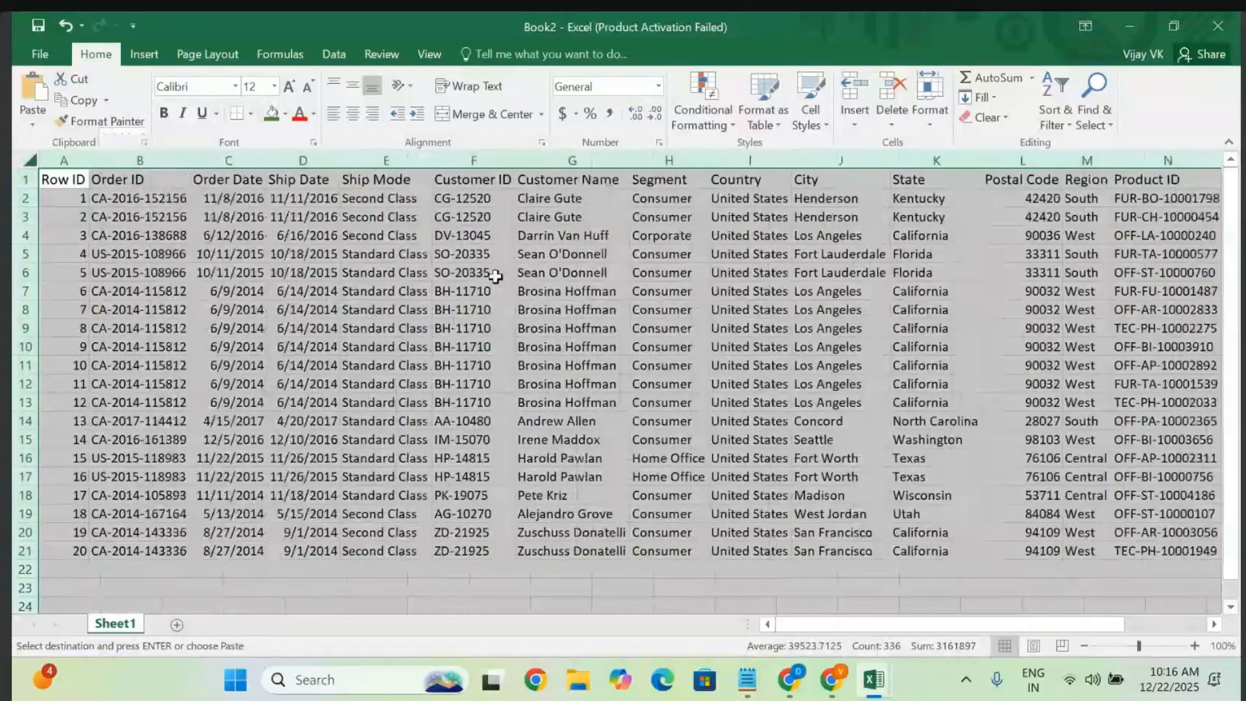
click(434, 396)
- Try adding a slicer, then dismiss the Existing Connections list without choosing one
key(ctrl+a)
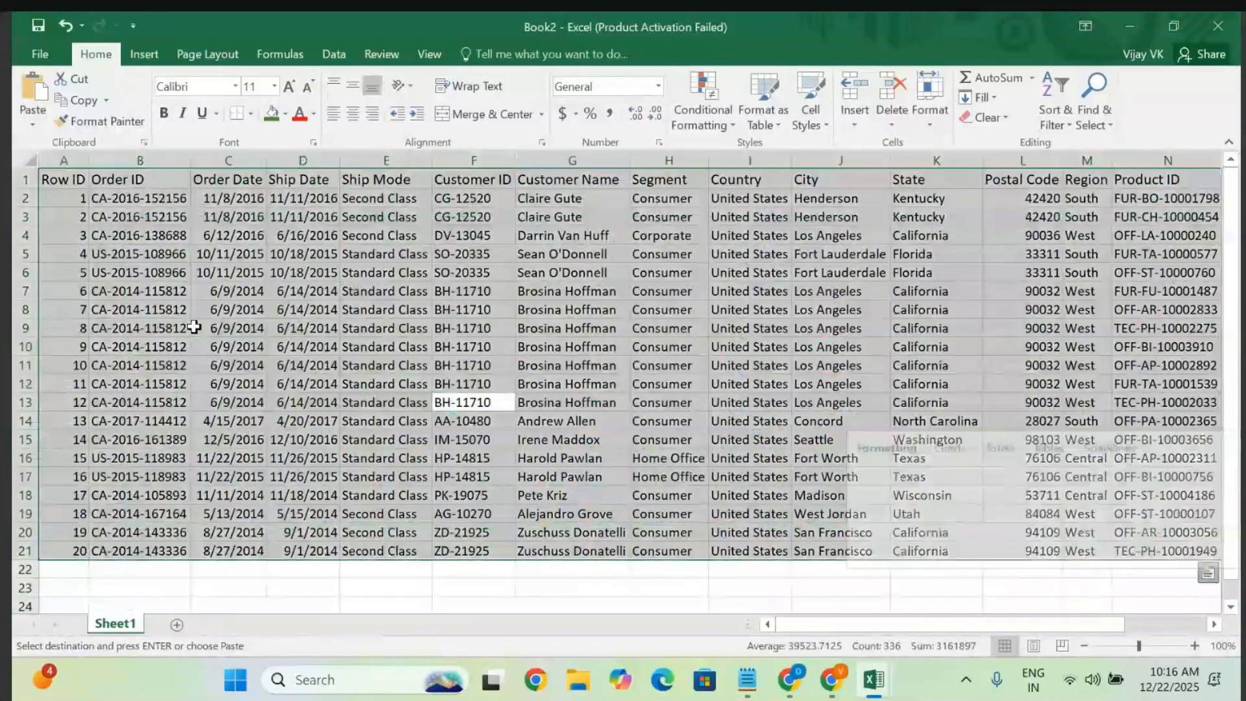
key(ctrl+q)
click(143, 55)
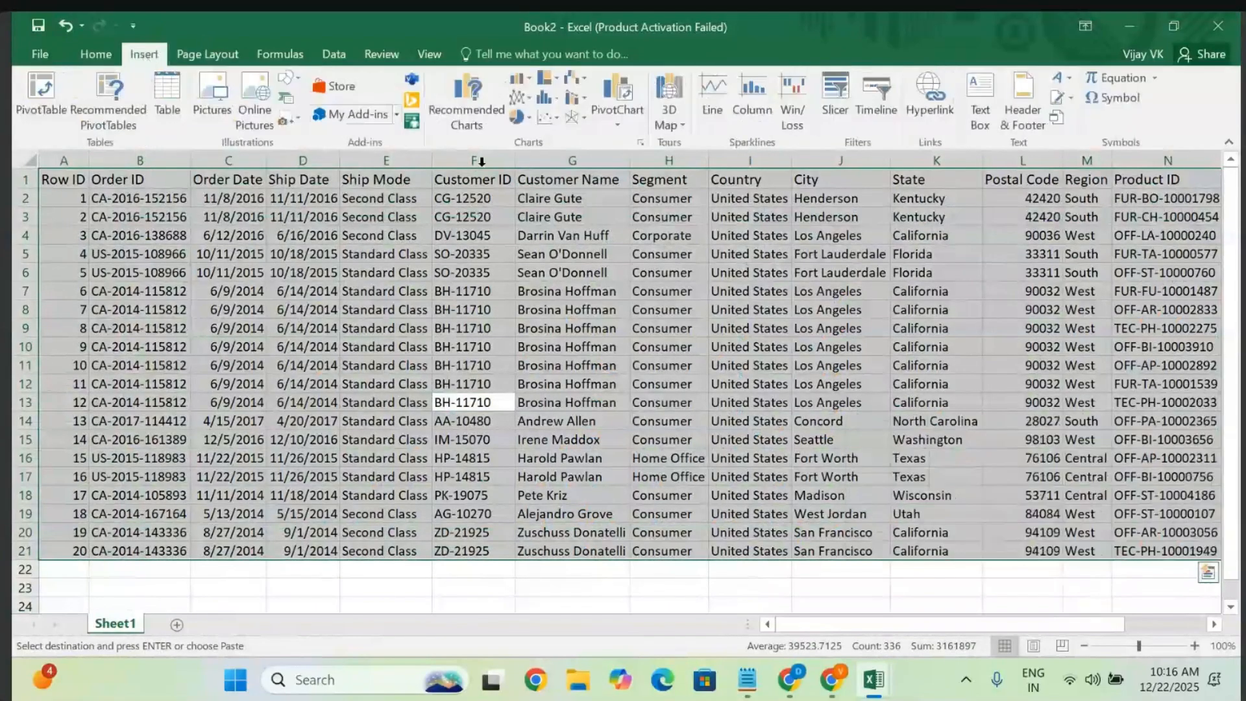
click(829, 99)
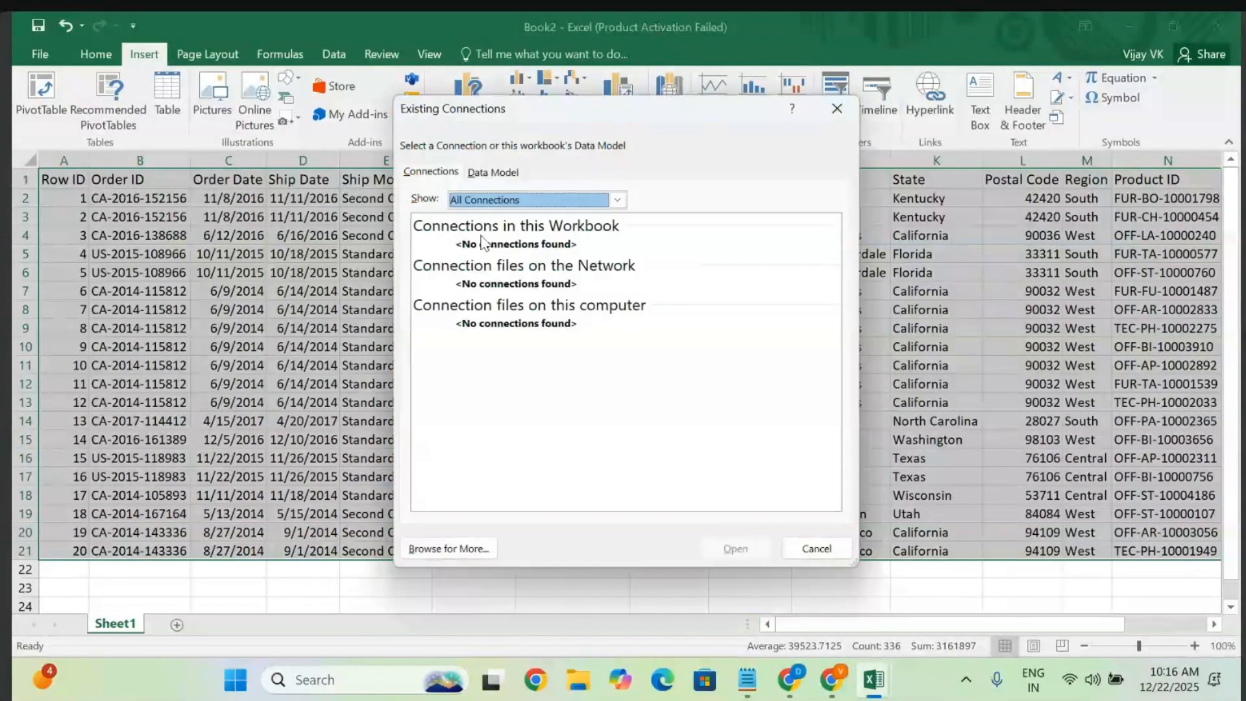
click(503, 176)
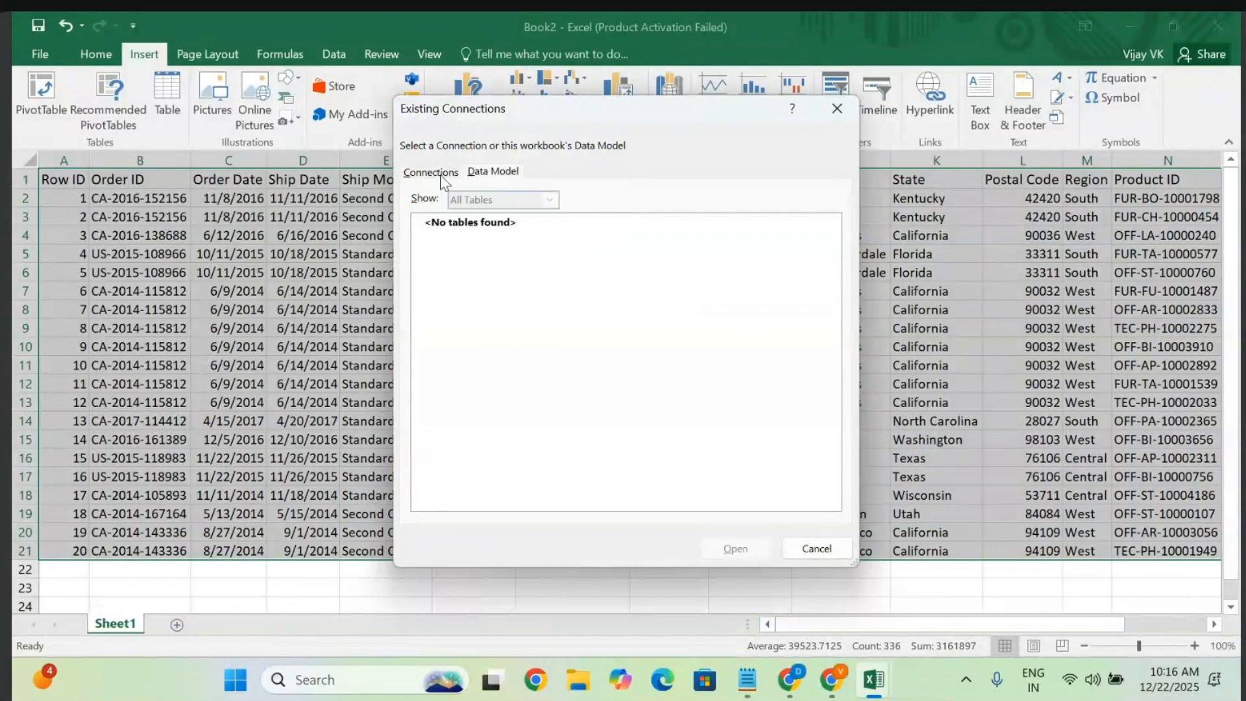
click(445, 173)
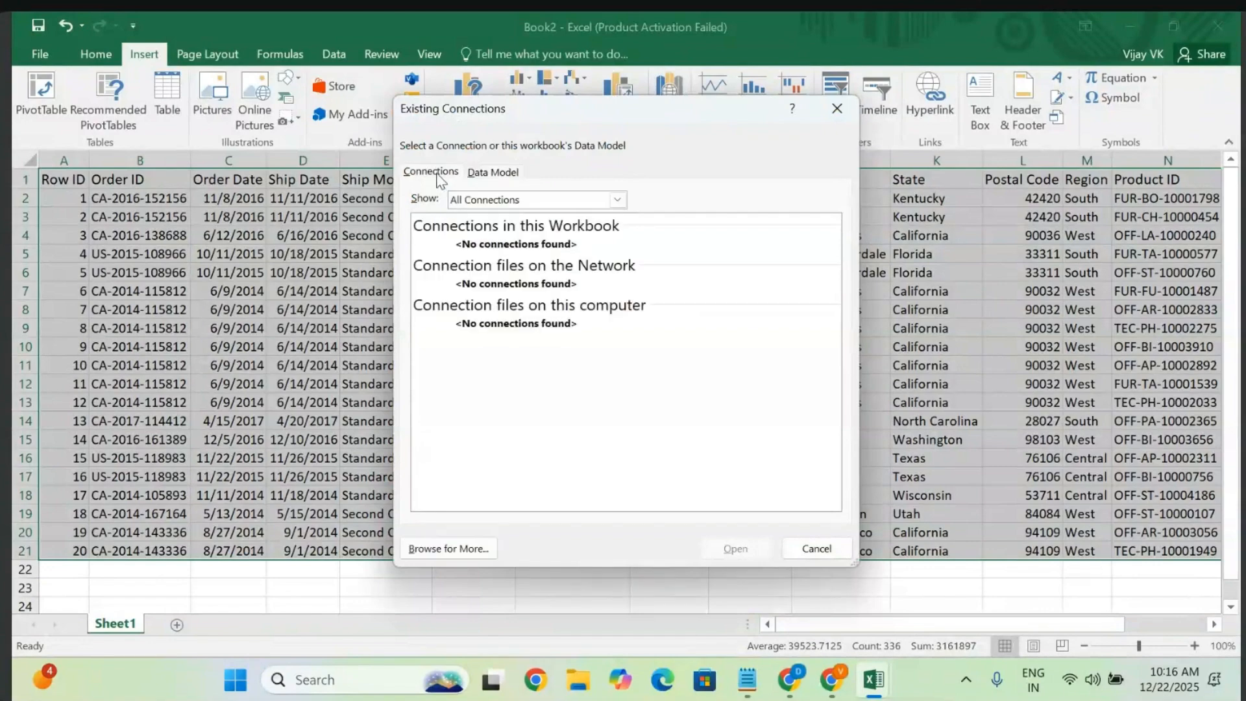
click(810, 551)
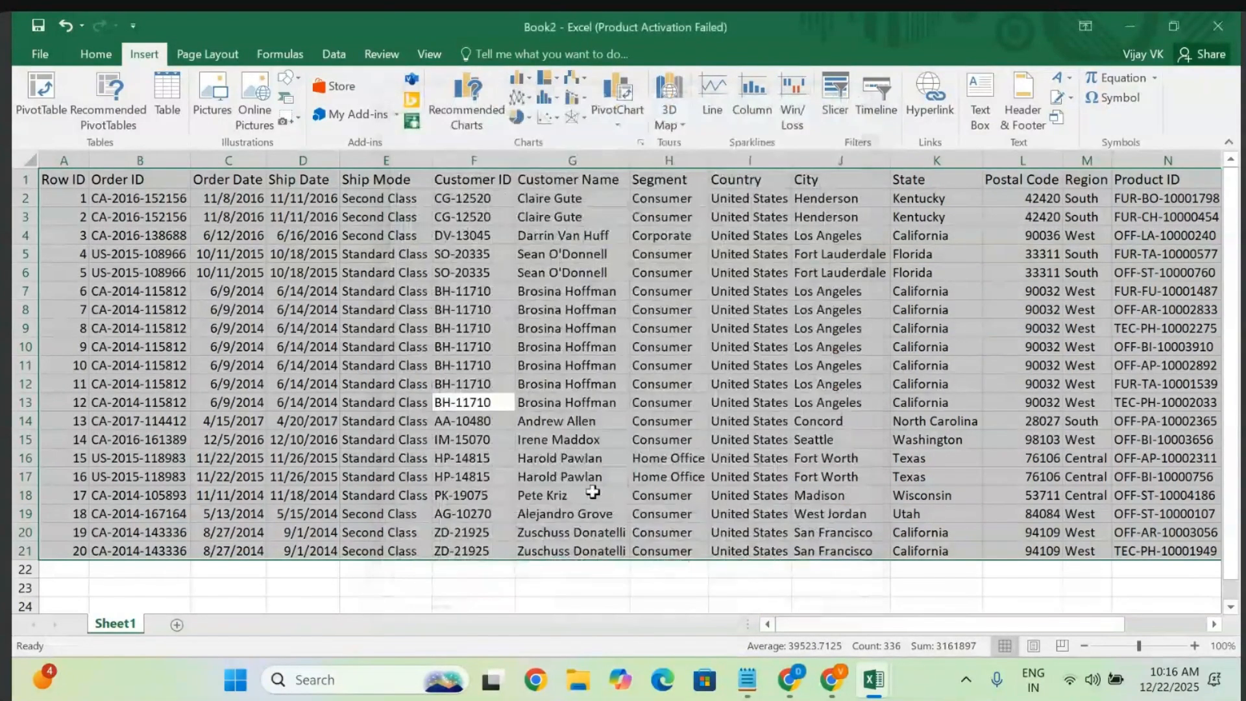
- Select the entire pasted sales table A1:P21
scroll(592, 493, right, 3)
scroll(592, 493, left, 3)
click(303, 439)
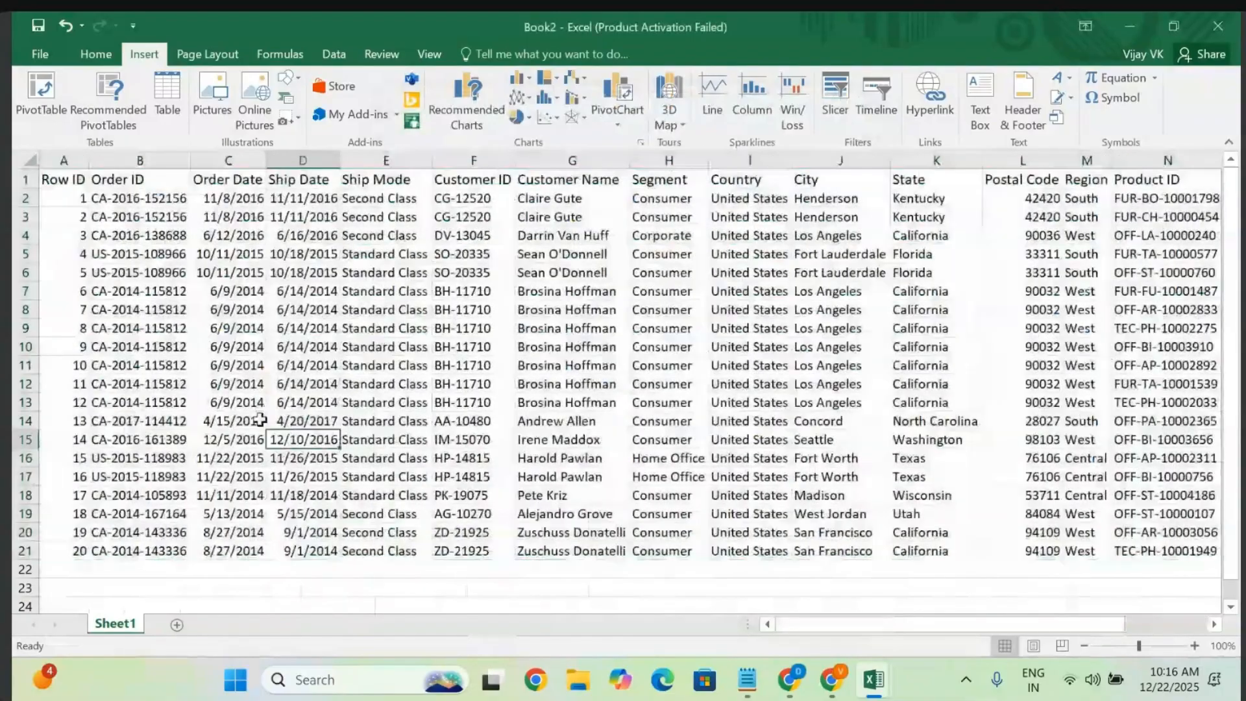
scroll(429, 270, right, 3)
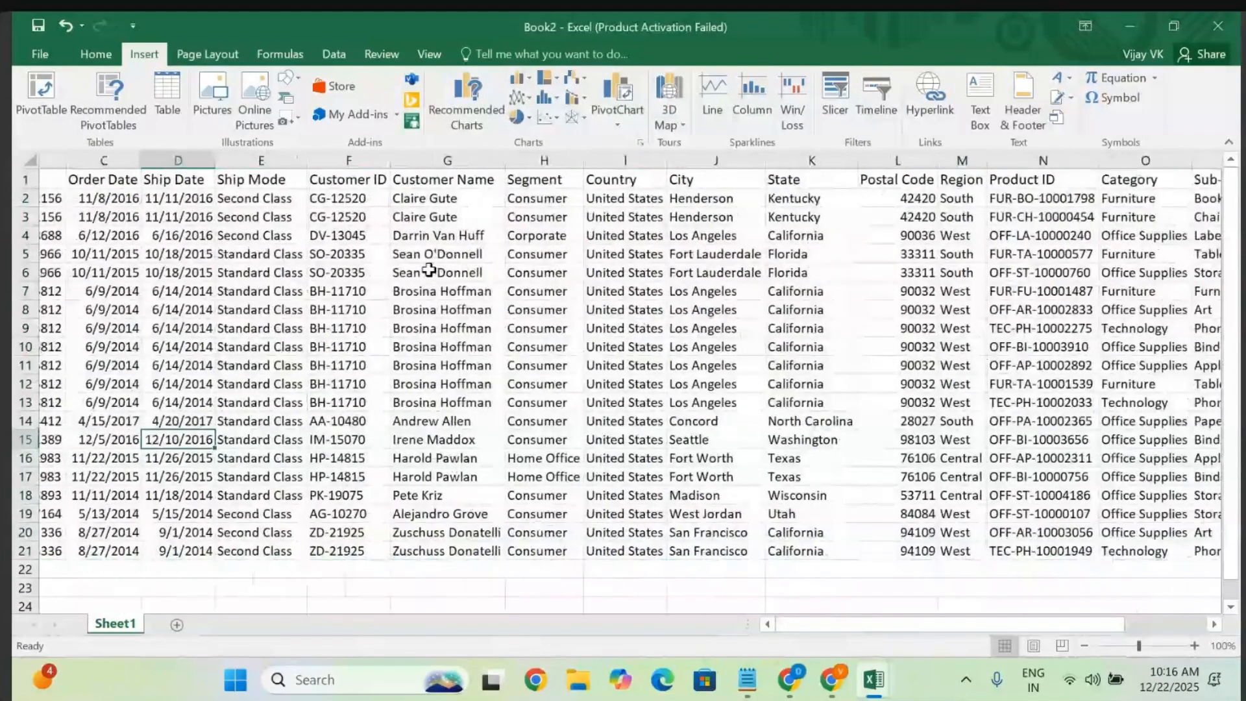
scroll(429, 269, left, 3)
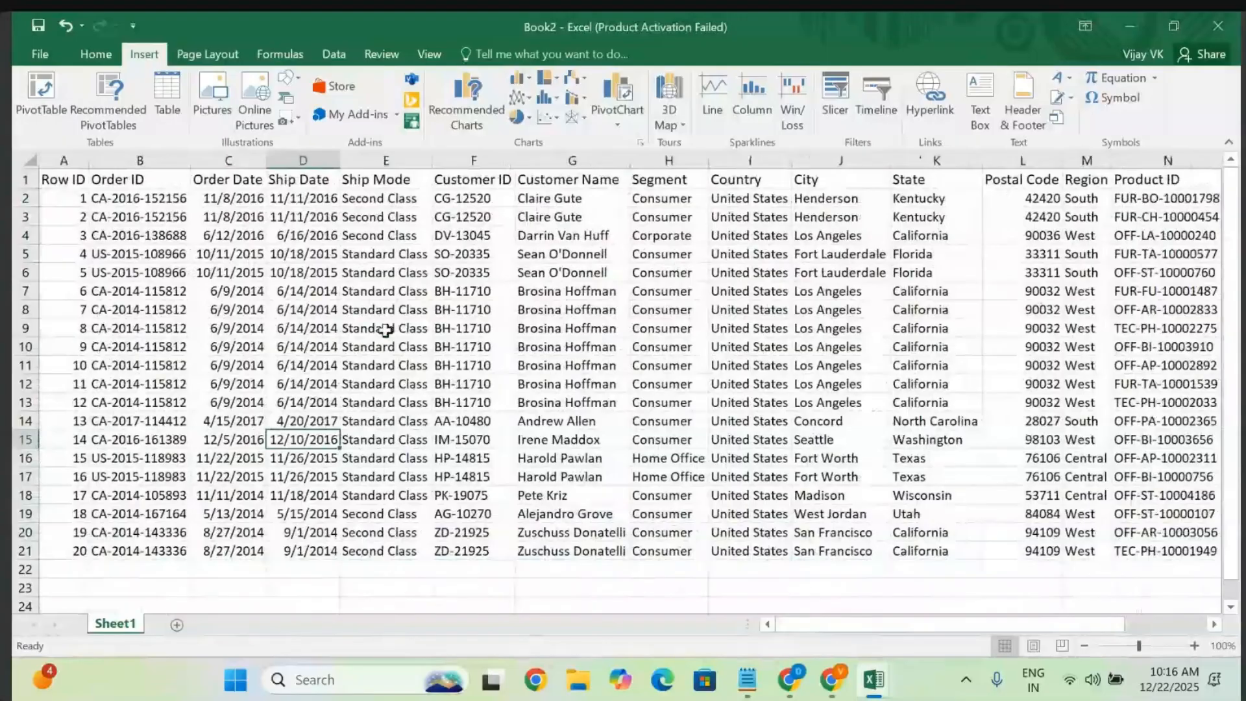
click(383, 327)
key(ctrl+a)
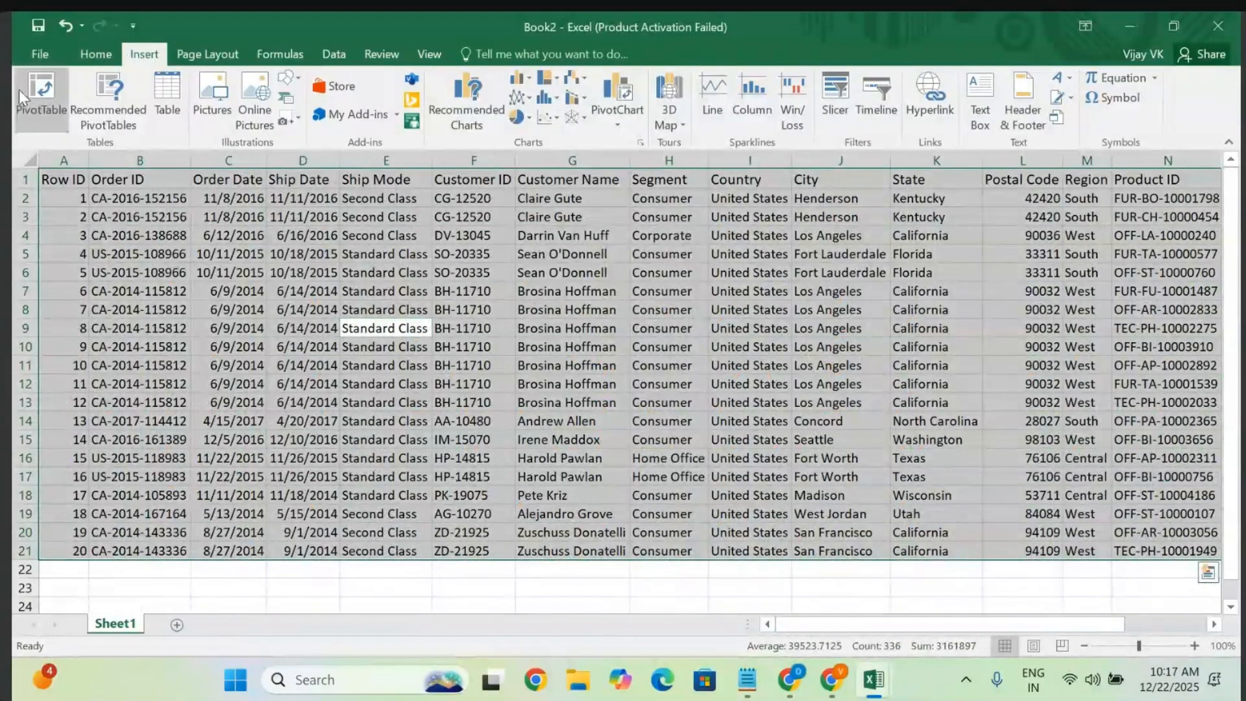
- Insert a PivotTable from Sheet1!$A$1:$P$21 onto the existing sheet at W5
click(40, 96)
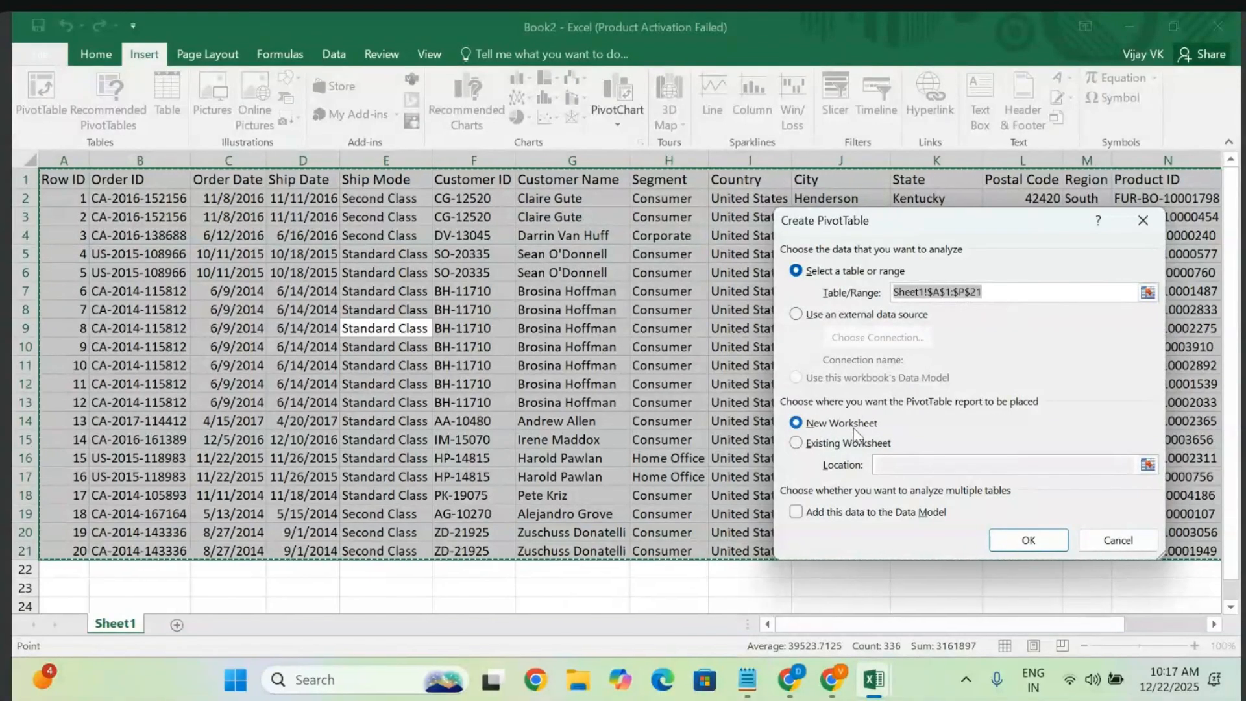
click(797, 443)
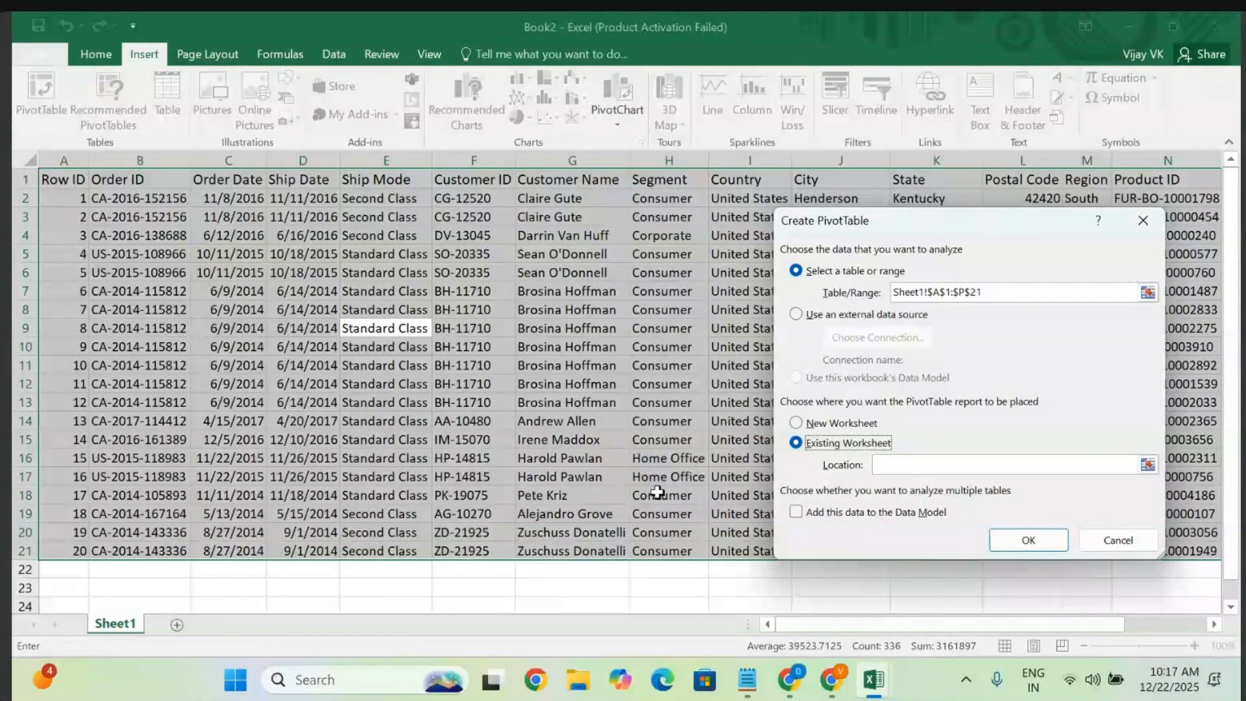
scroll(657, 494, right, 6)
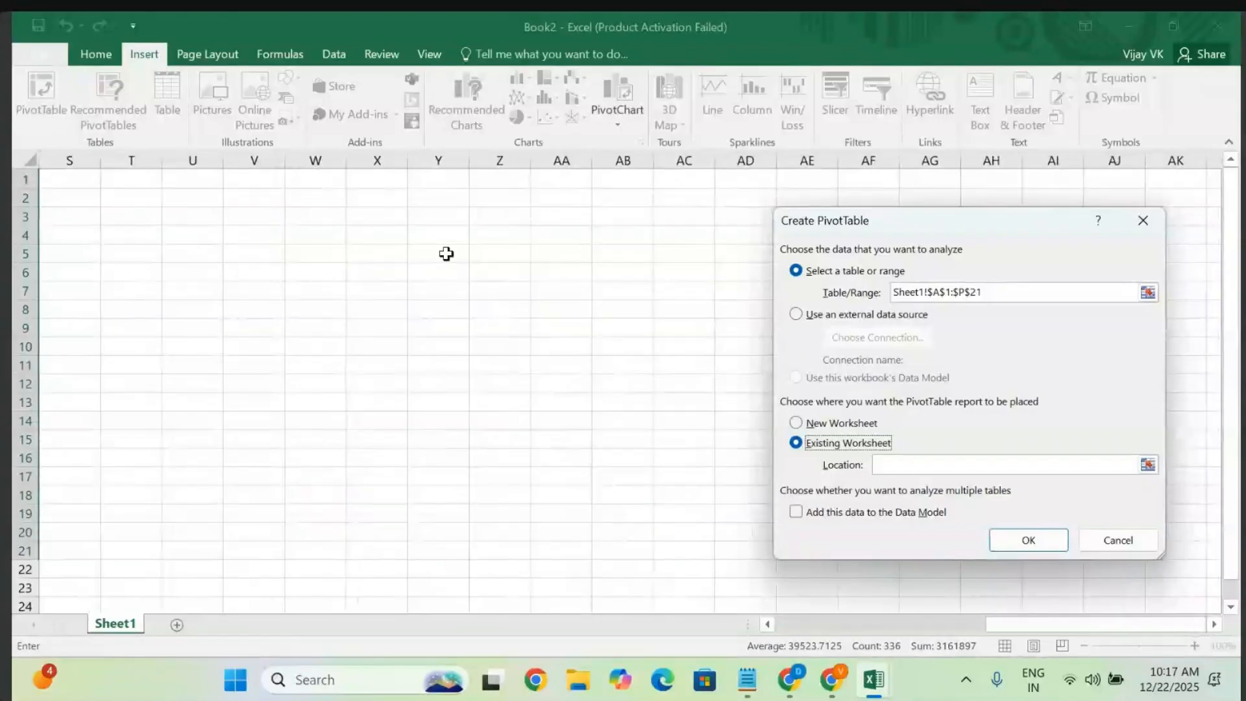
click(318, 187)
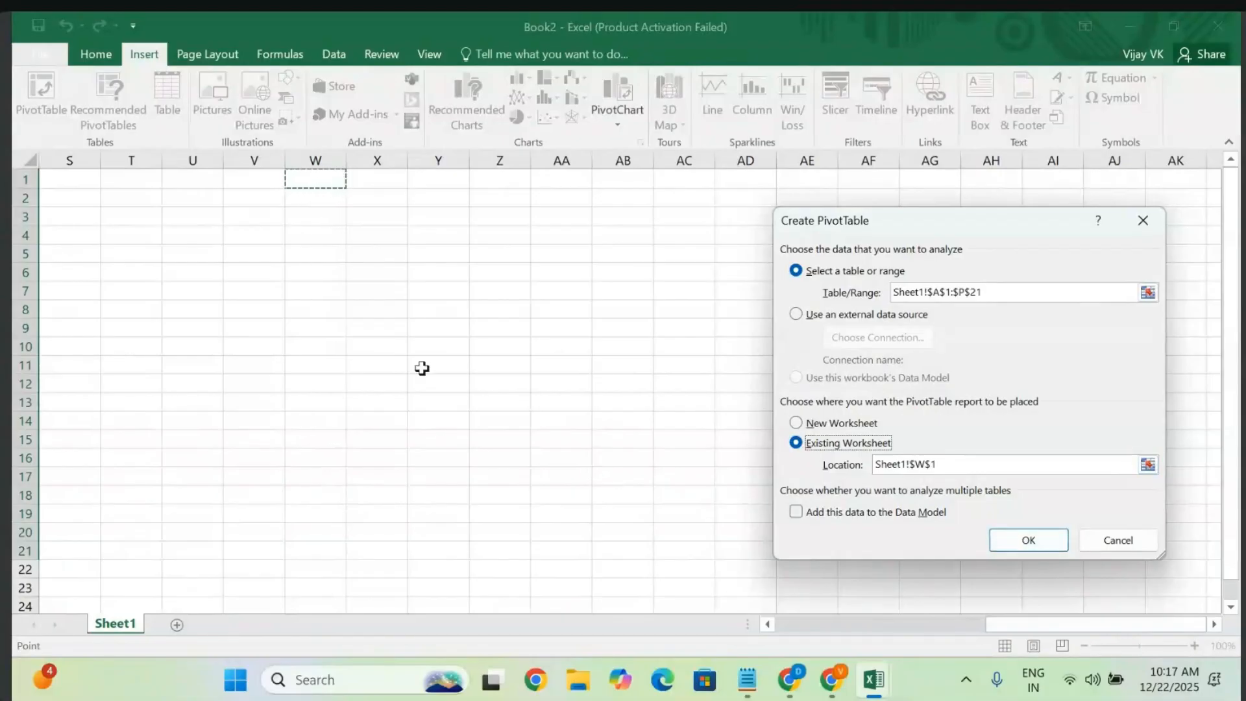
click(311, 252)
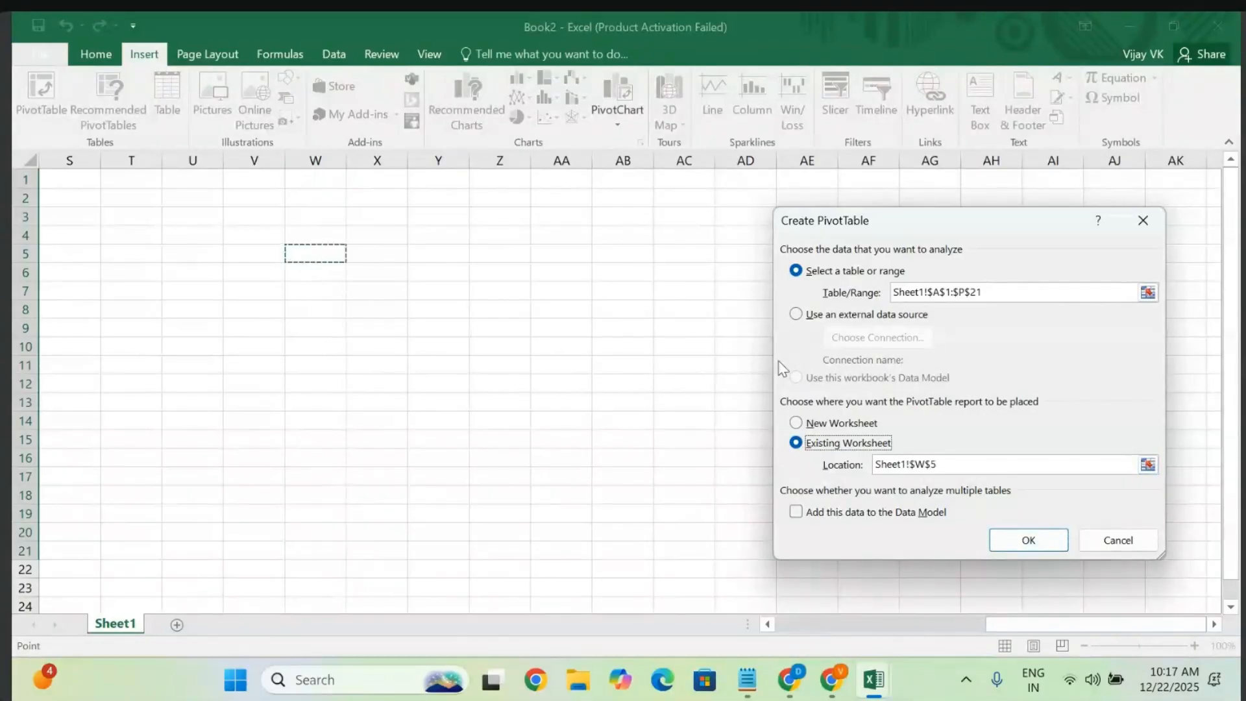
click(1029, 542)
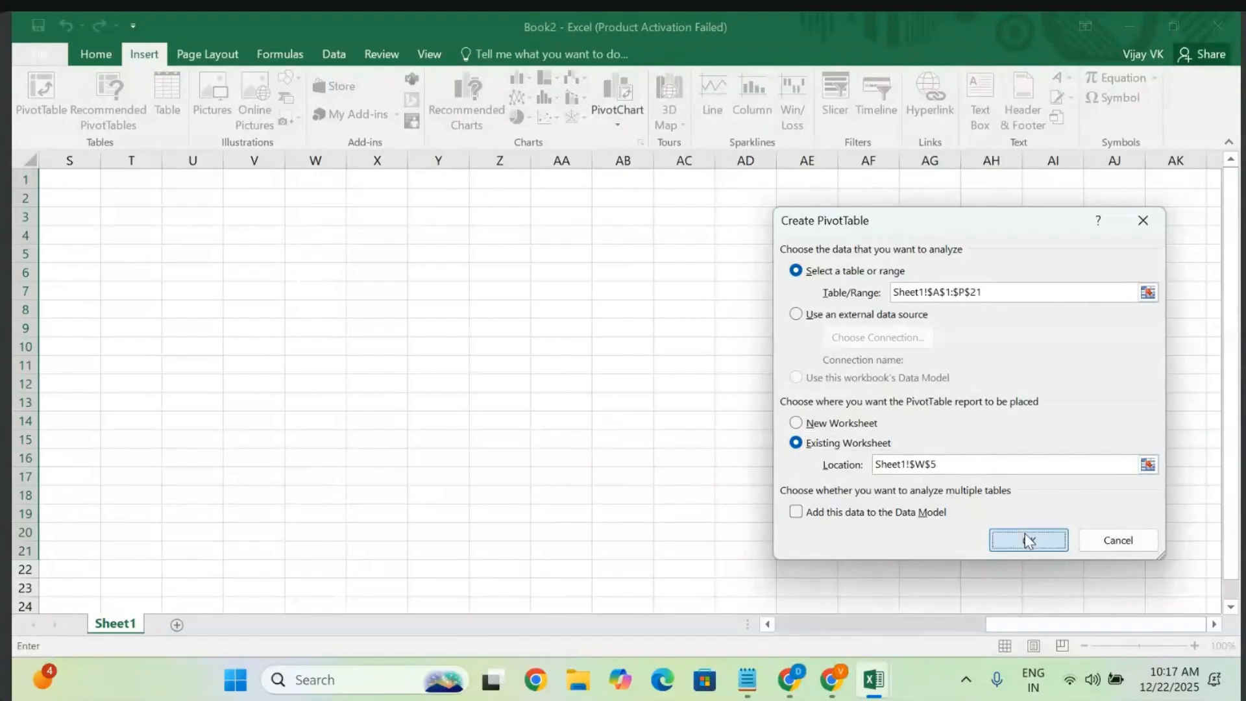
scroll(485, 459, right, 2)
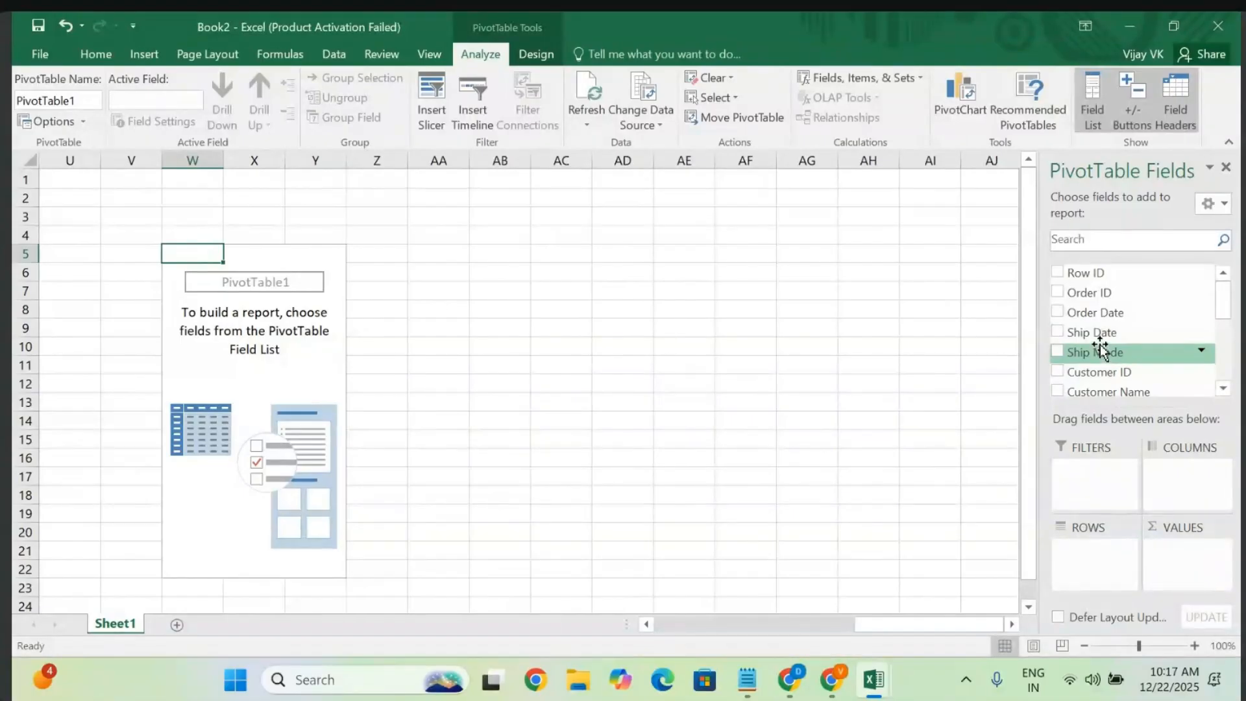
- Put Region in ROWS of PivotTable1, listing Central, South, West and a Grand Total
click(1224, 389)
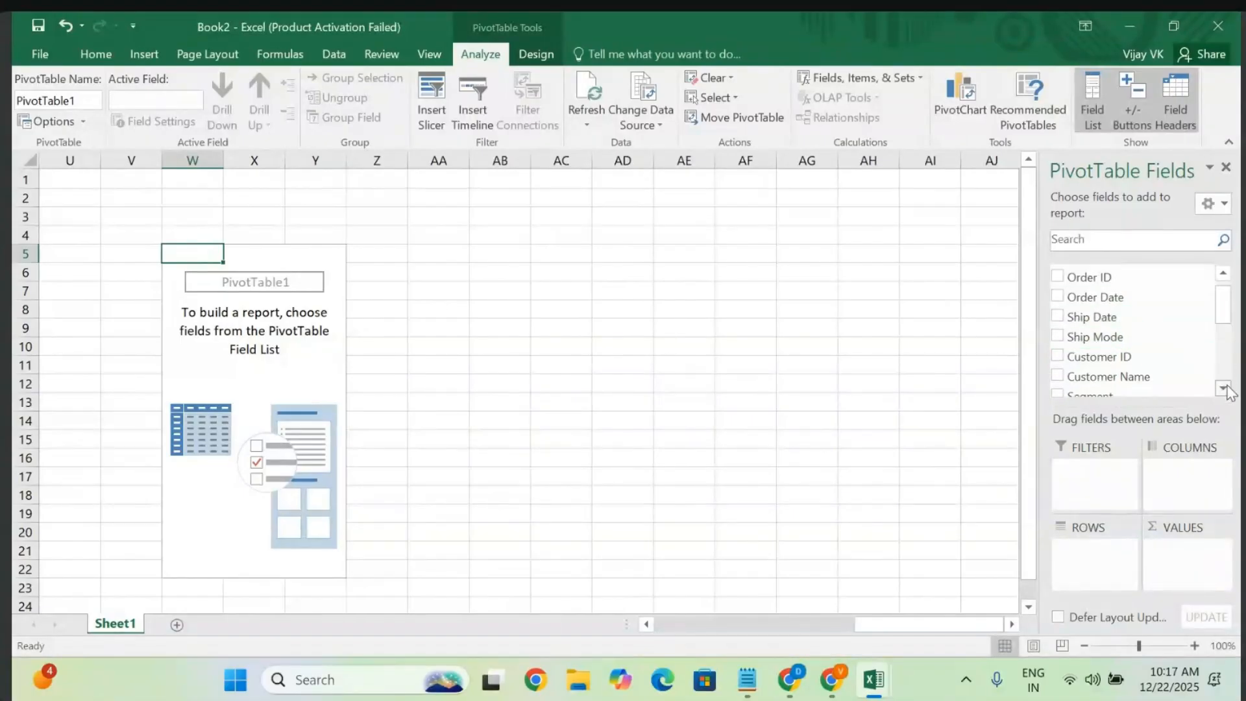
click(1224, 389)
click(1224, 389)
click(1224, 389)
click(1223, 388)
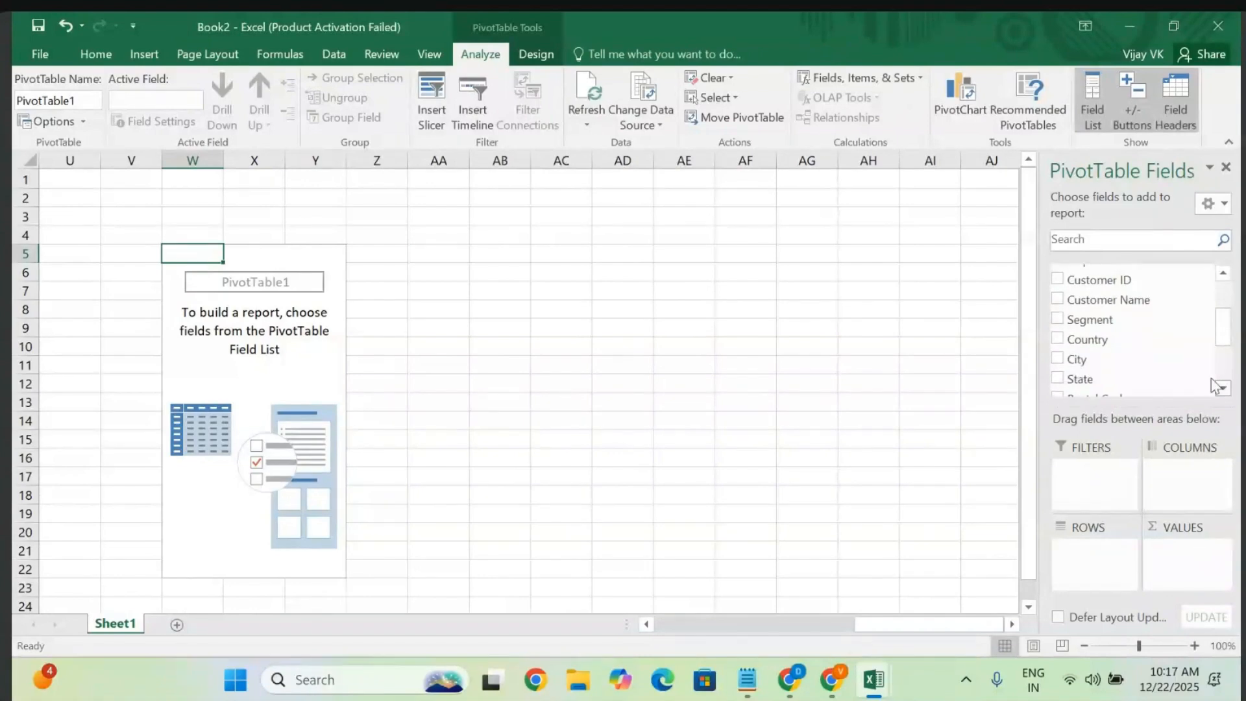
click(1223, 388)
click(1224, 389)
click(1224, 389)
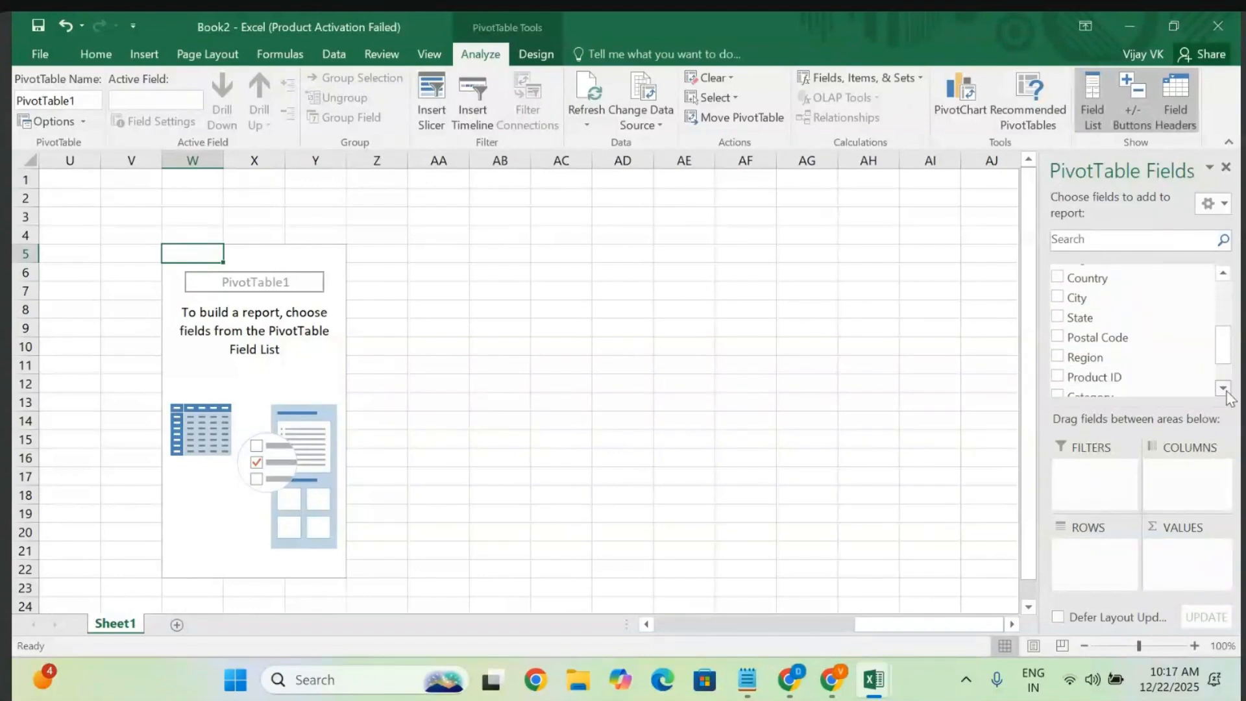
click(1224, 389)
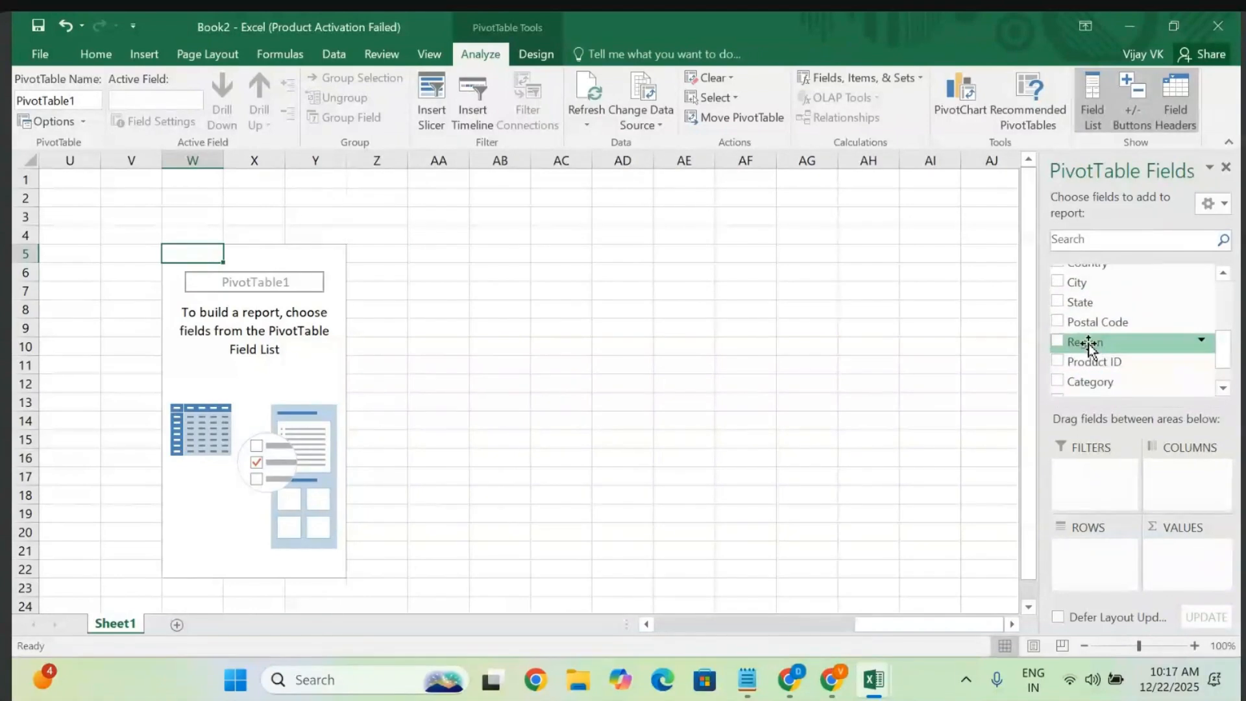
drag(1089, 344, 1090, 574)
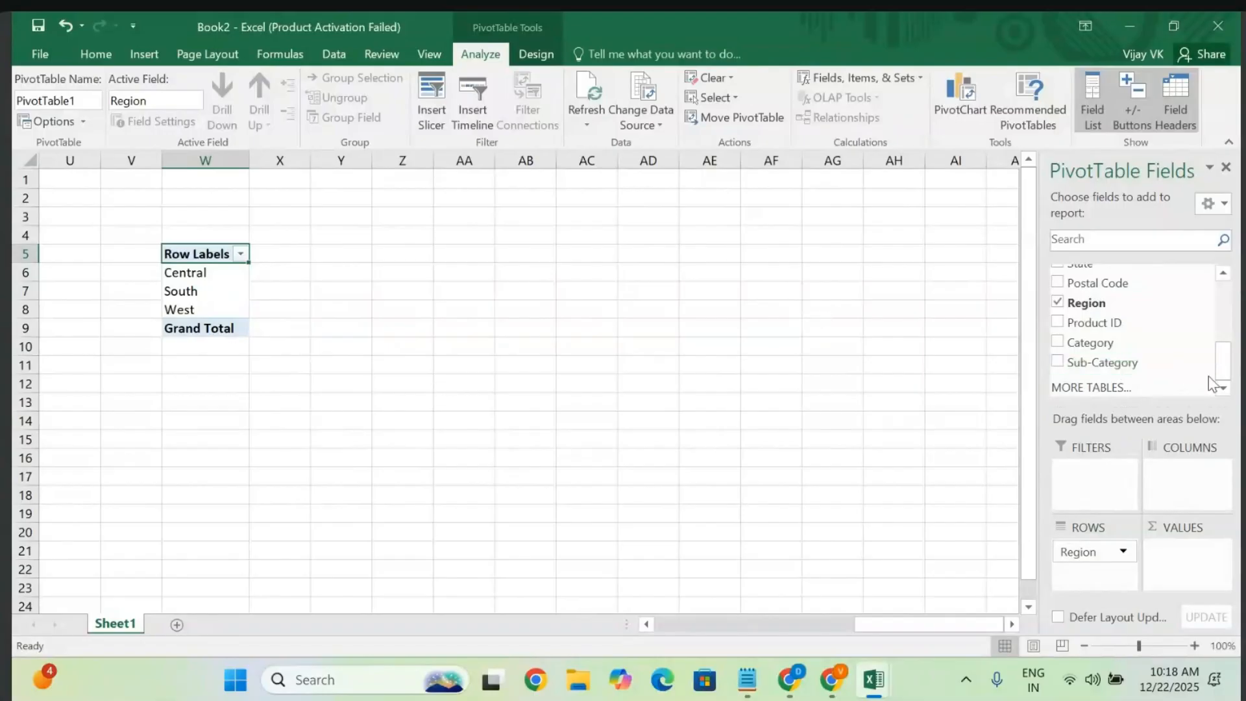
scroll(1224, 277, up, 3)
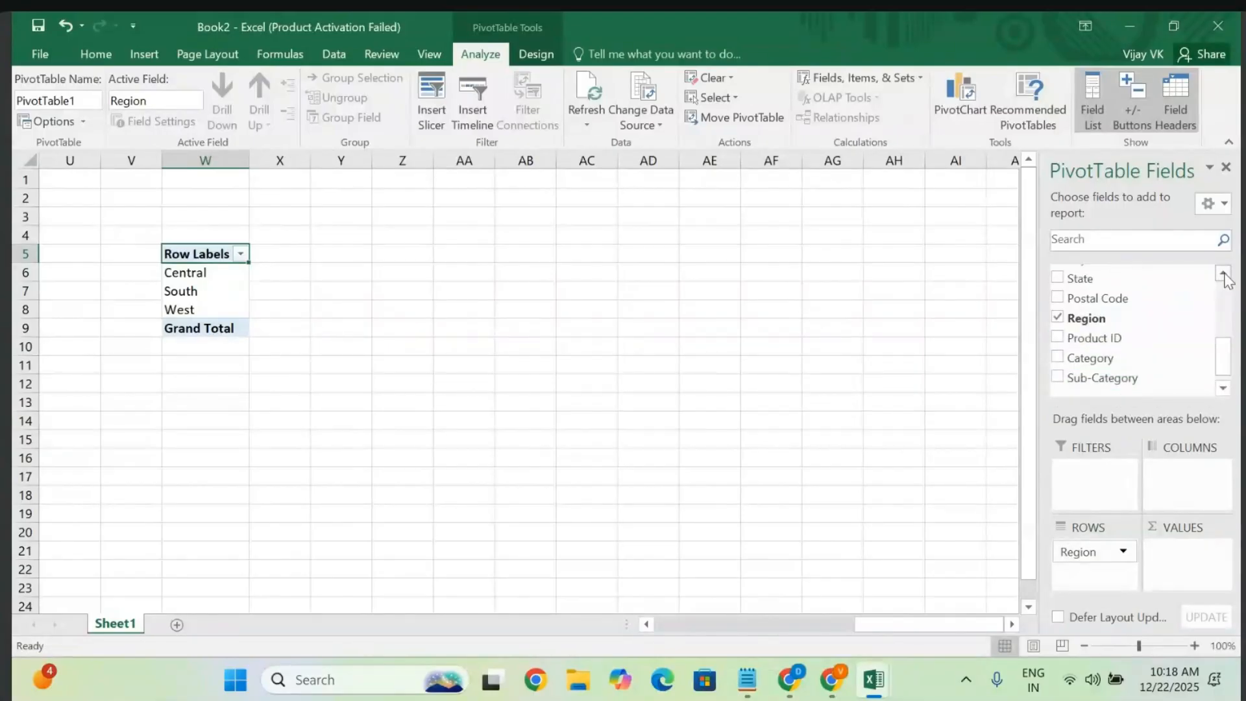
scroll(1224, 278, up, 2)
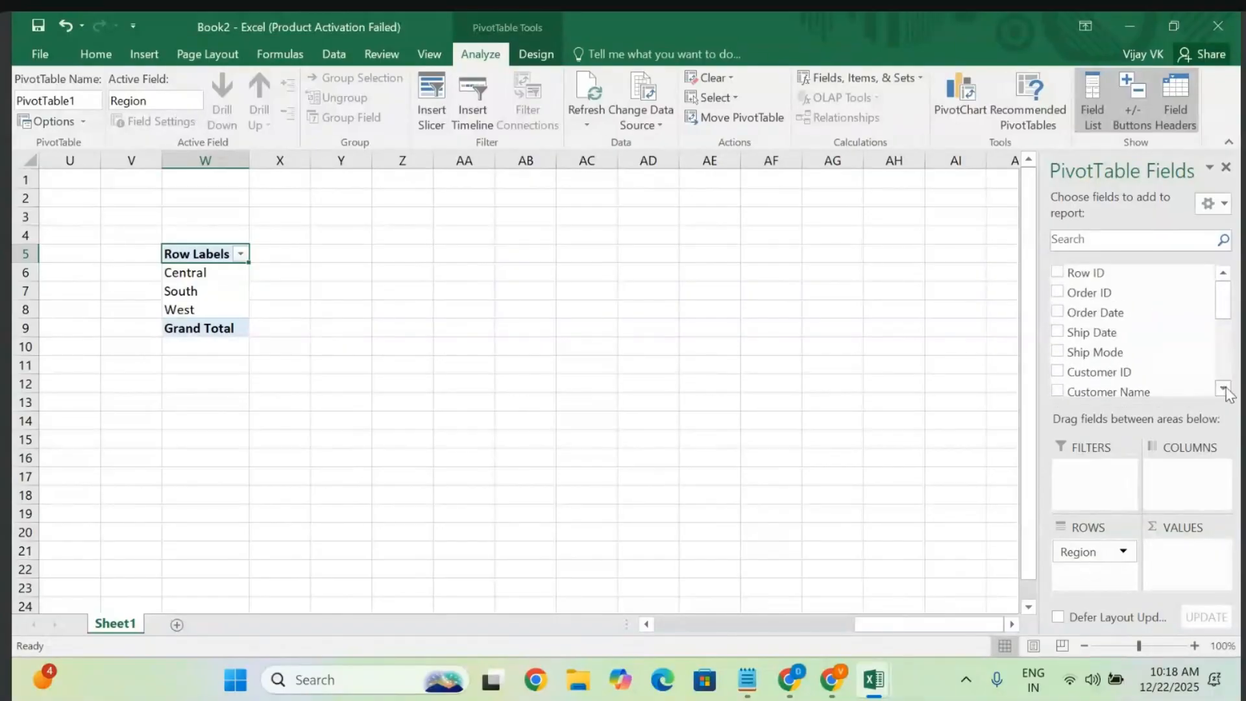
scroll(1226, 392, down, 3)
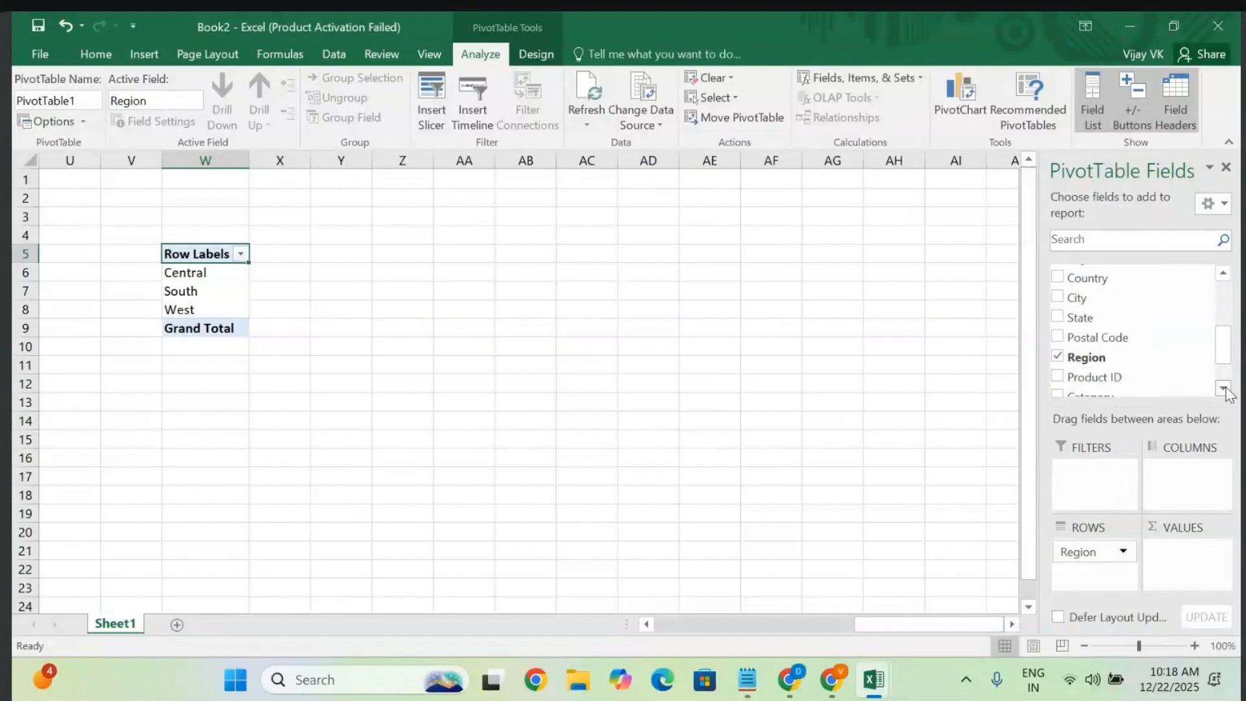
scroll(1226, 392, down, 2)
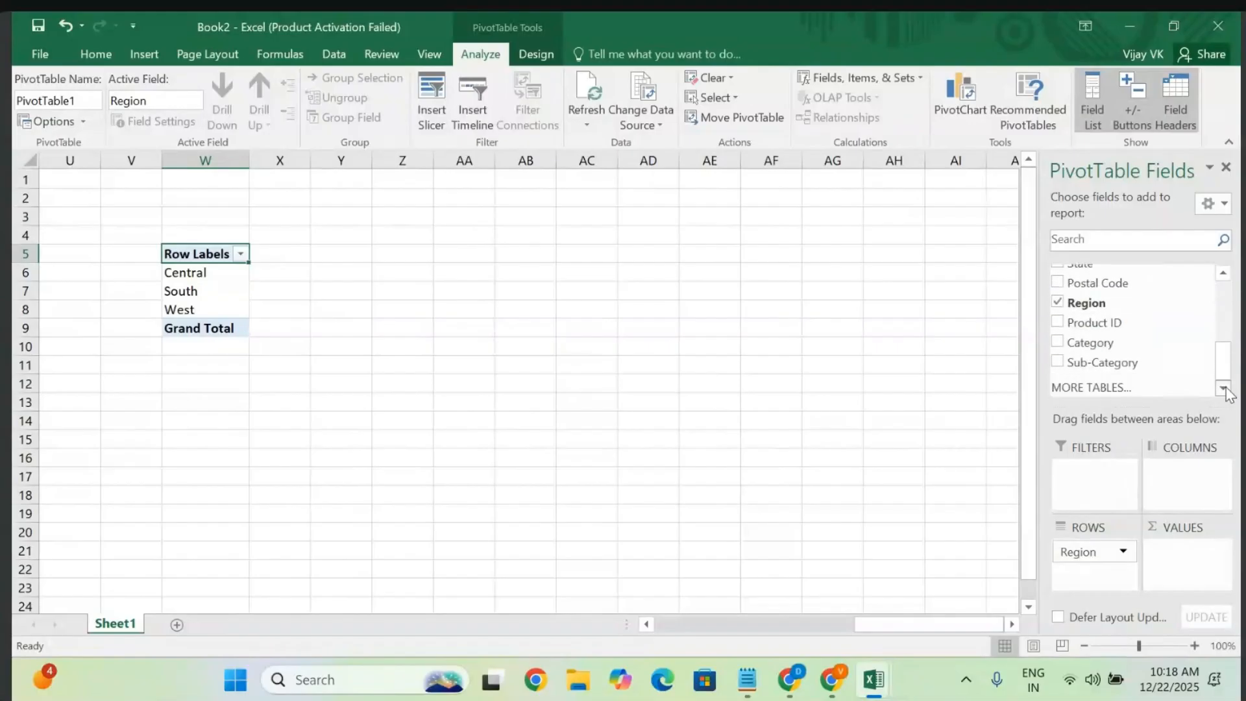
- Create data-model PivotTable2 with Region rows on new Sheet2, then reselect Sheet1's A1:P21
click(1078, 389)
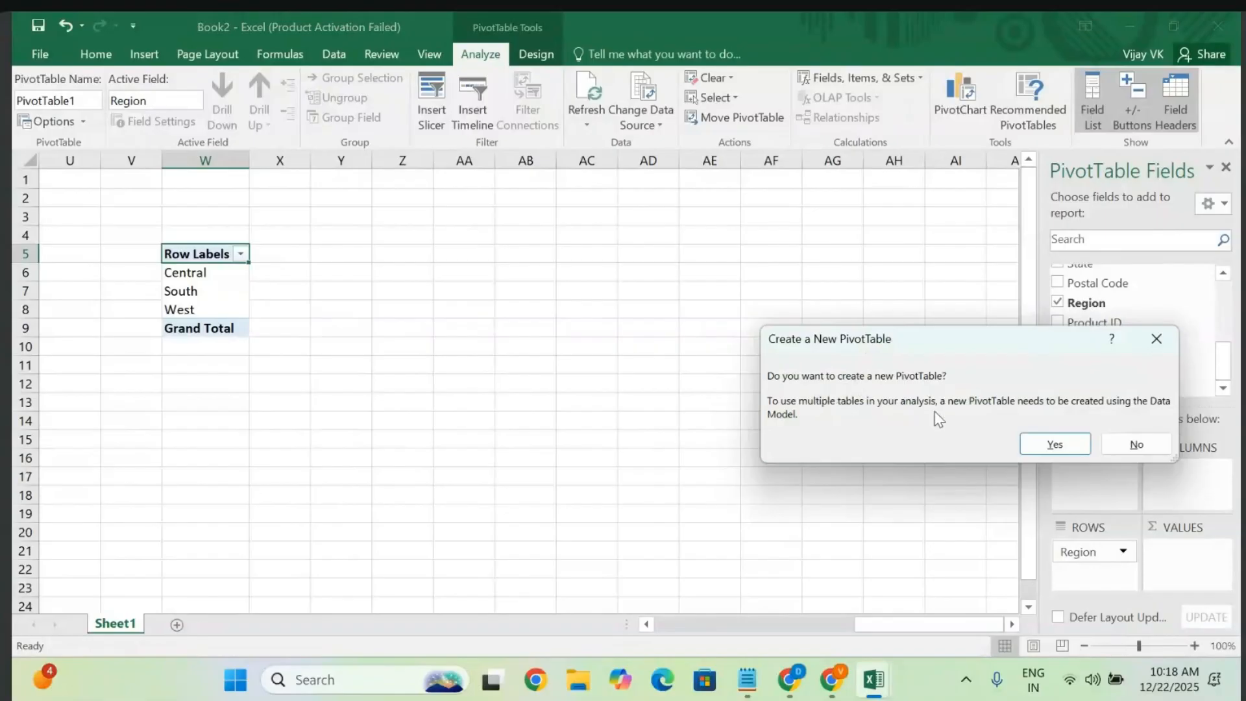
click(1056, 445)
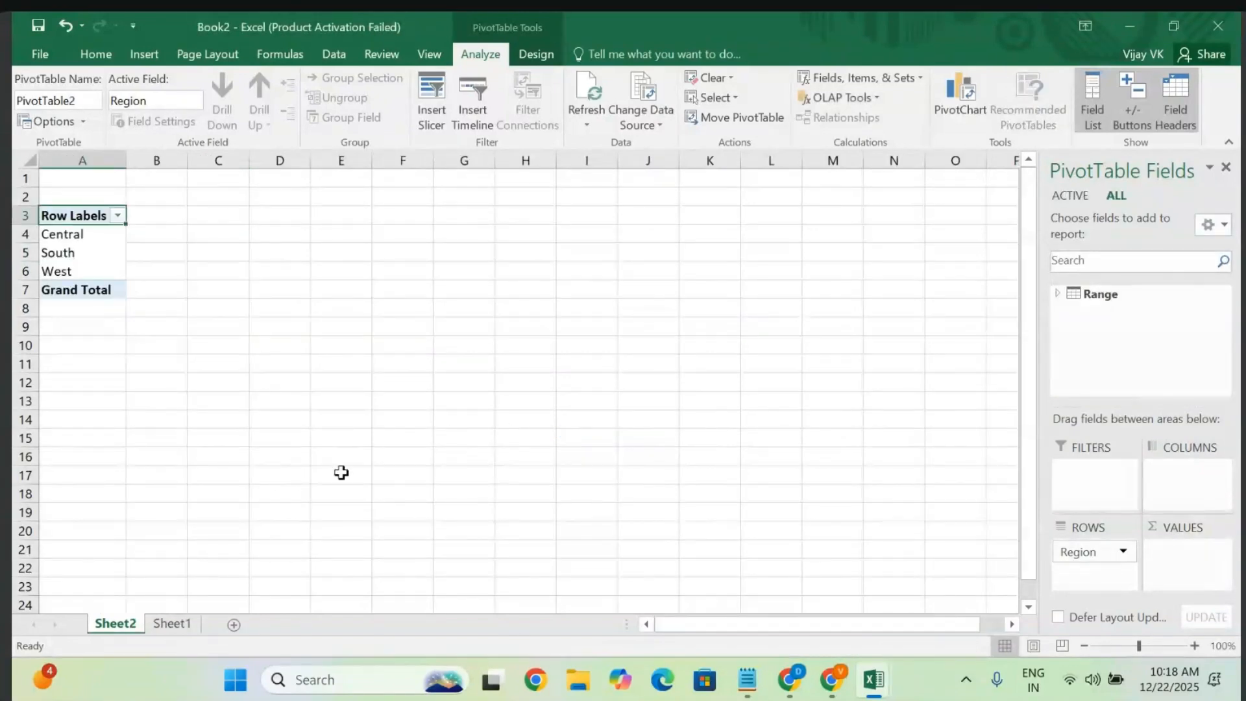
click(174, 625)
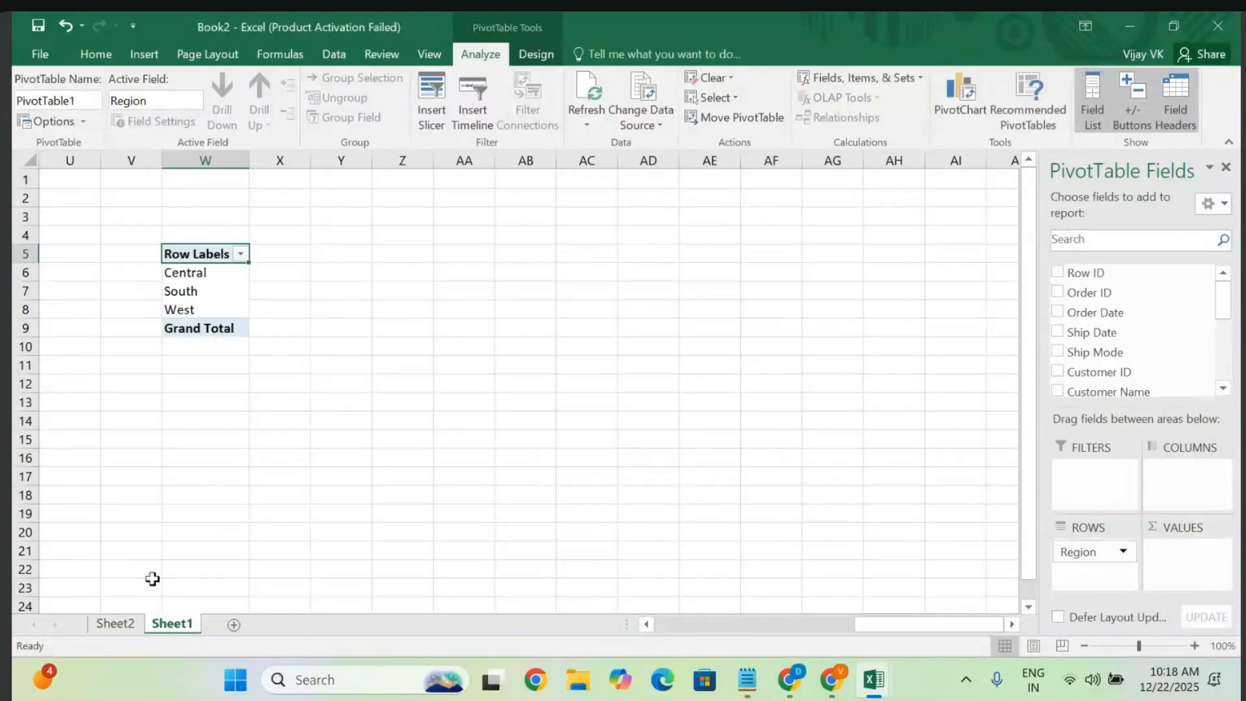
scroll(273, 445, left, 10)
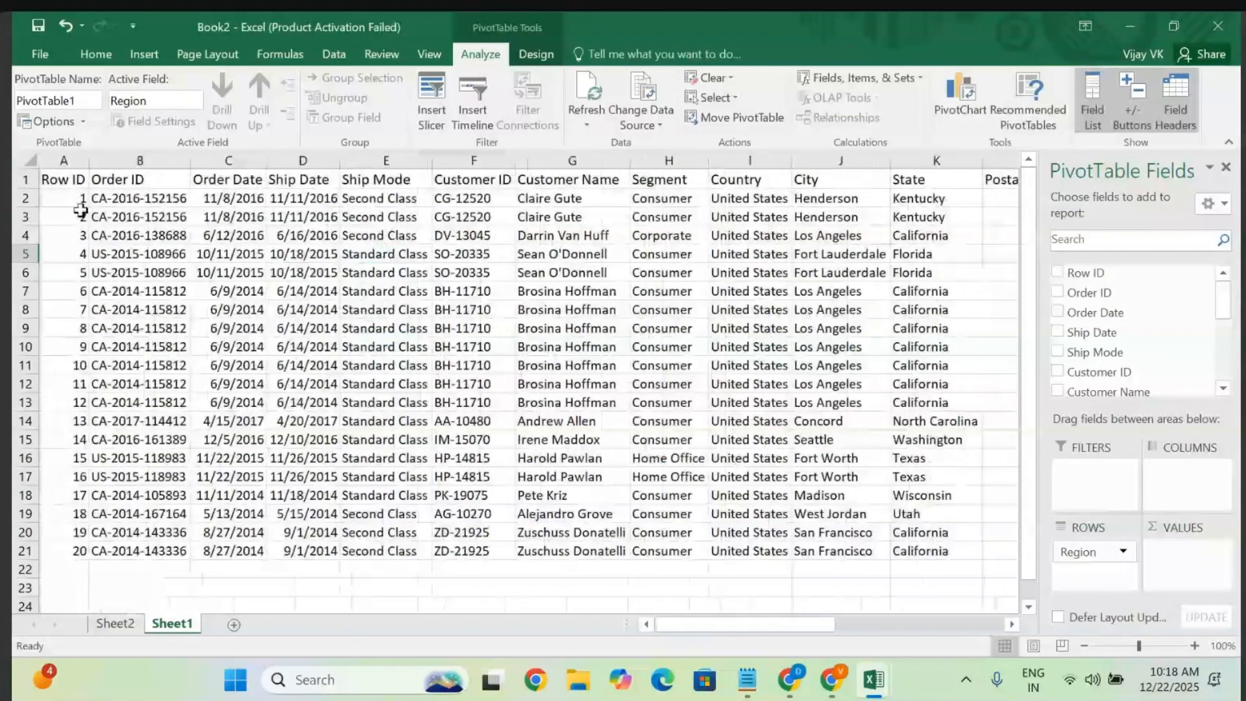
click(60, 180)
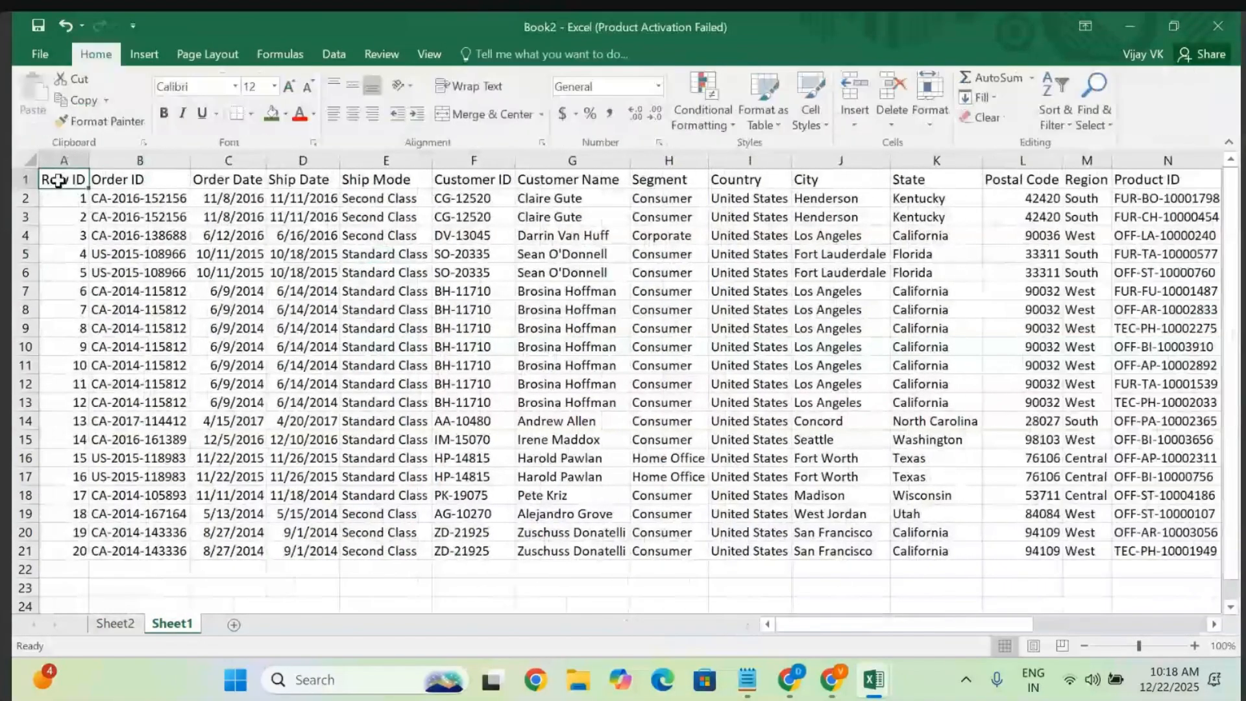
key(ctrl+shift+End)
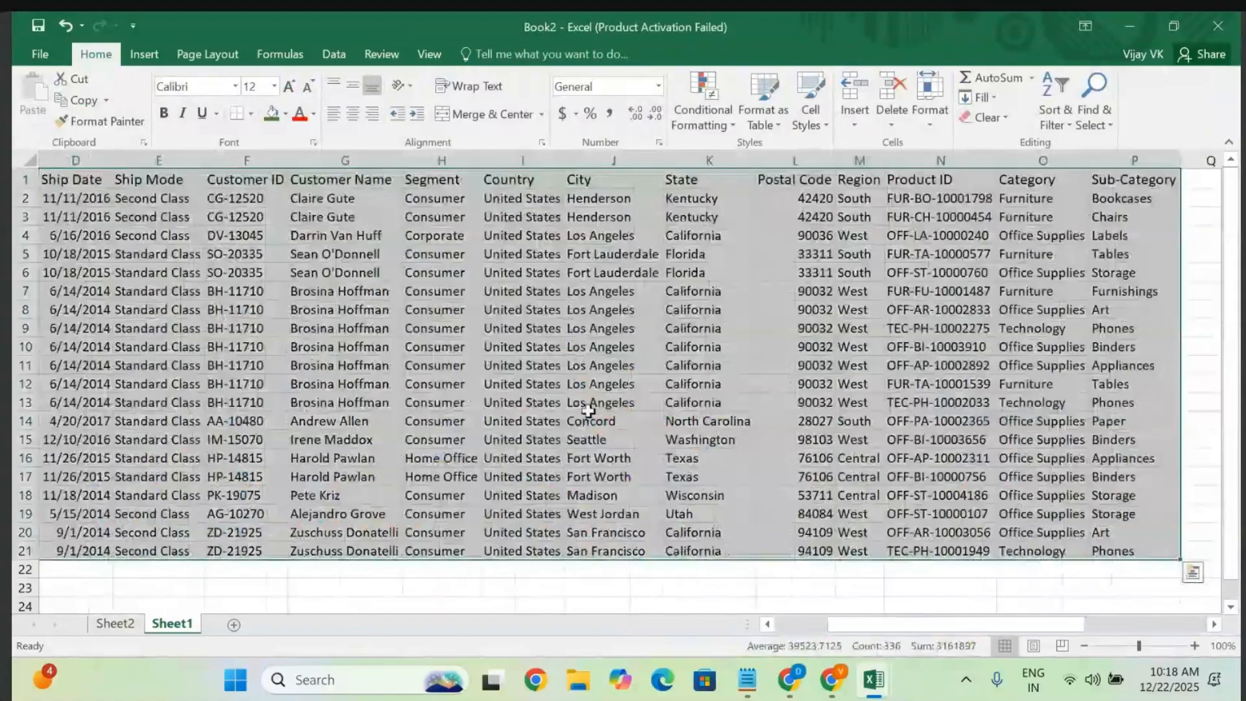
scroll(588, 410, right, 3)
scroll(588, 411, left, 3)
scroll(588, 411, up, 1)
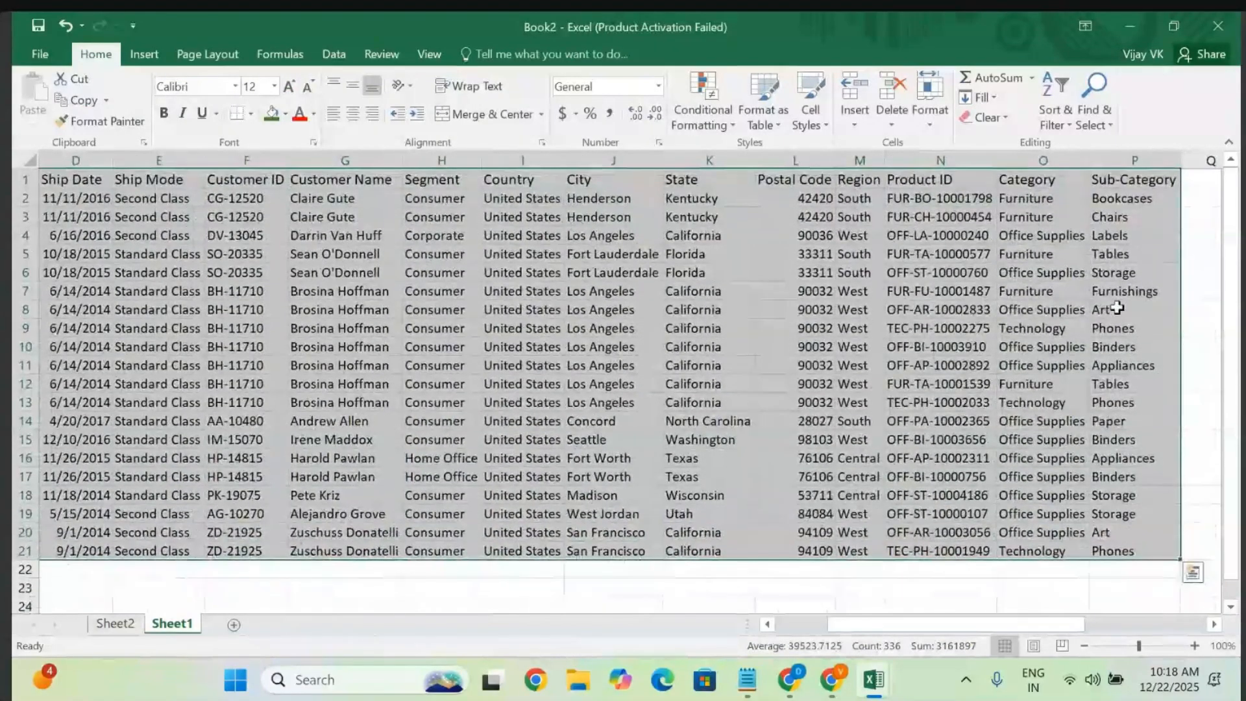
scroll(1116, 308, right, 3)
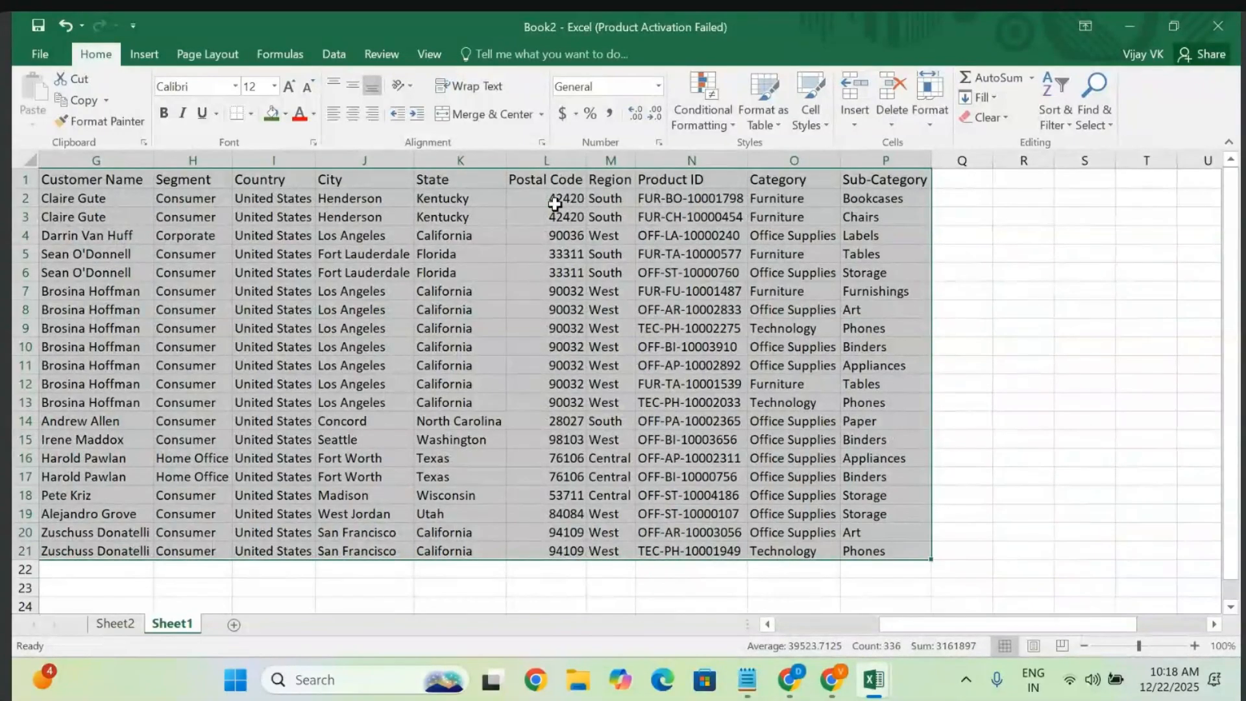
- Close Book2 without saving and return to the Orders sheet data
click(1218, 26)
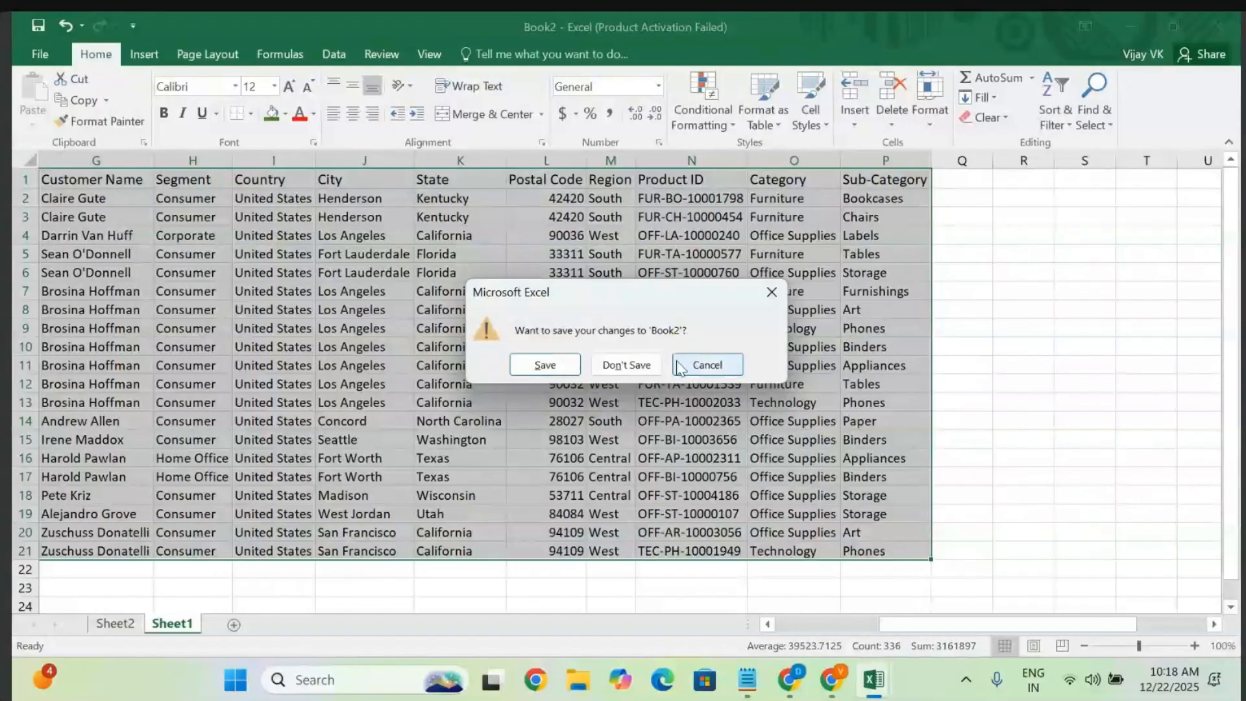
click(626, 365)
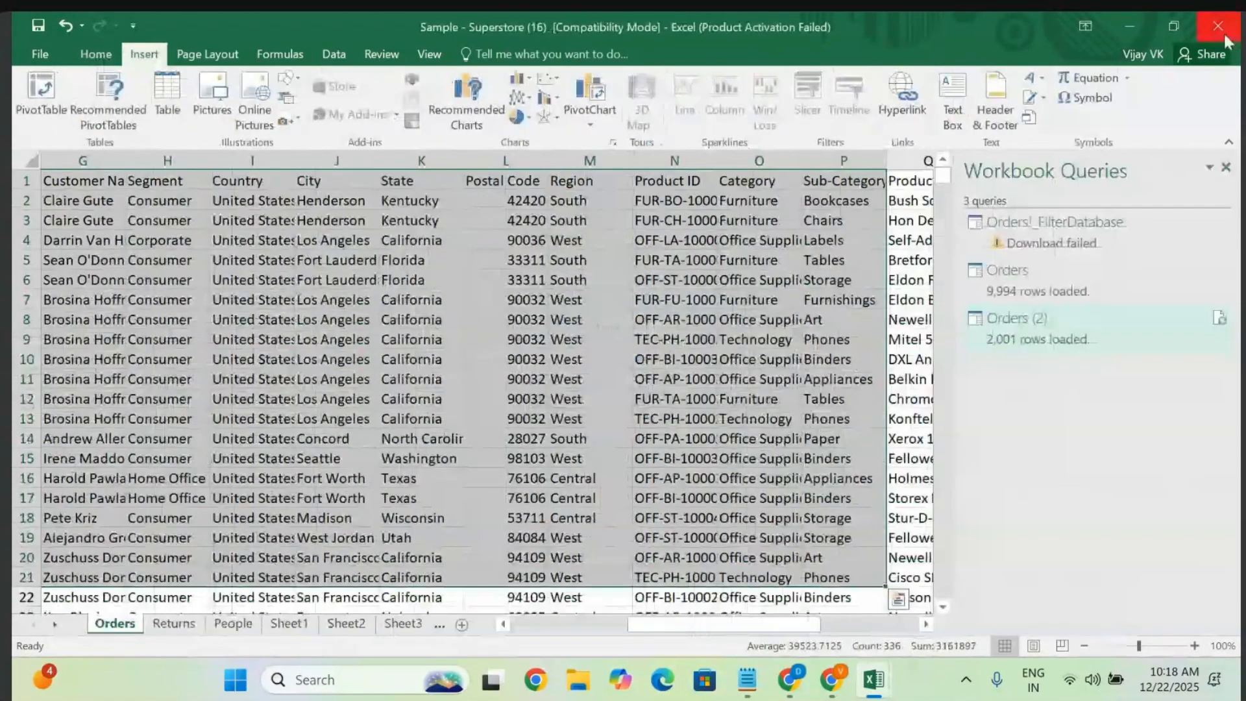
click(642, 354)
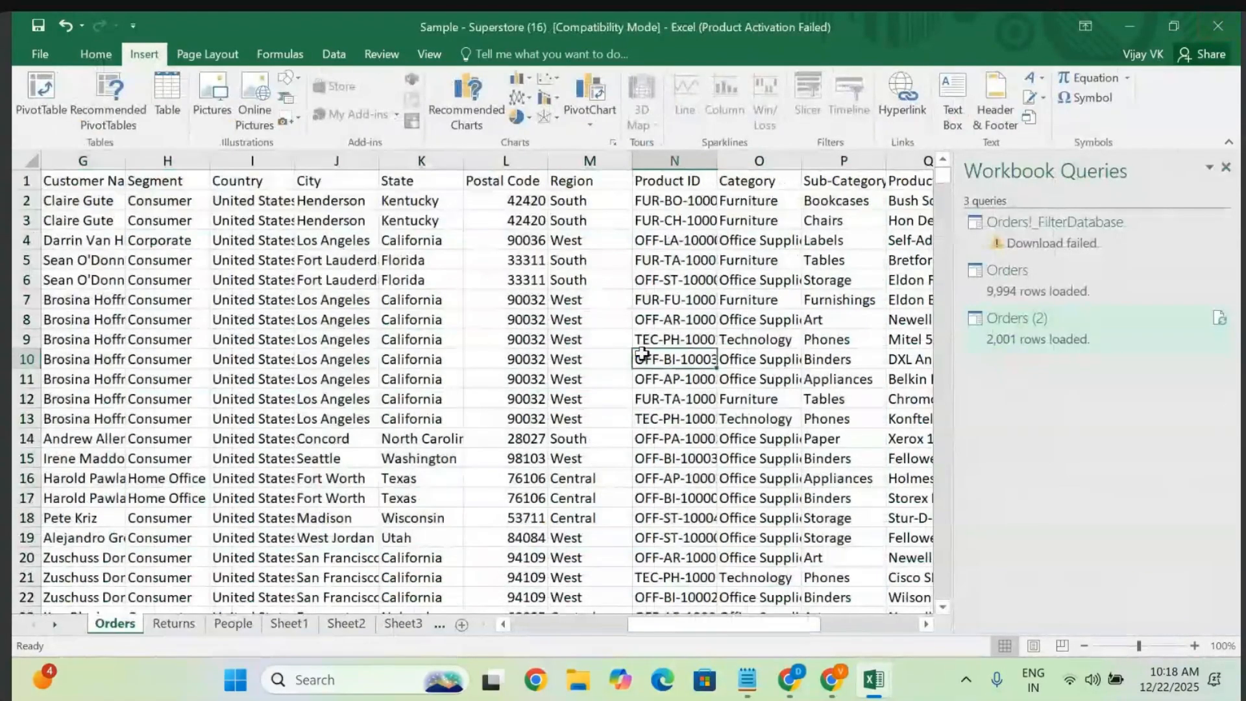
scroll(642, 354, left, 2)
scroll(643, 353, right, 5)
scroll(642, 354, left, 5)
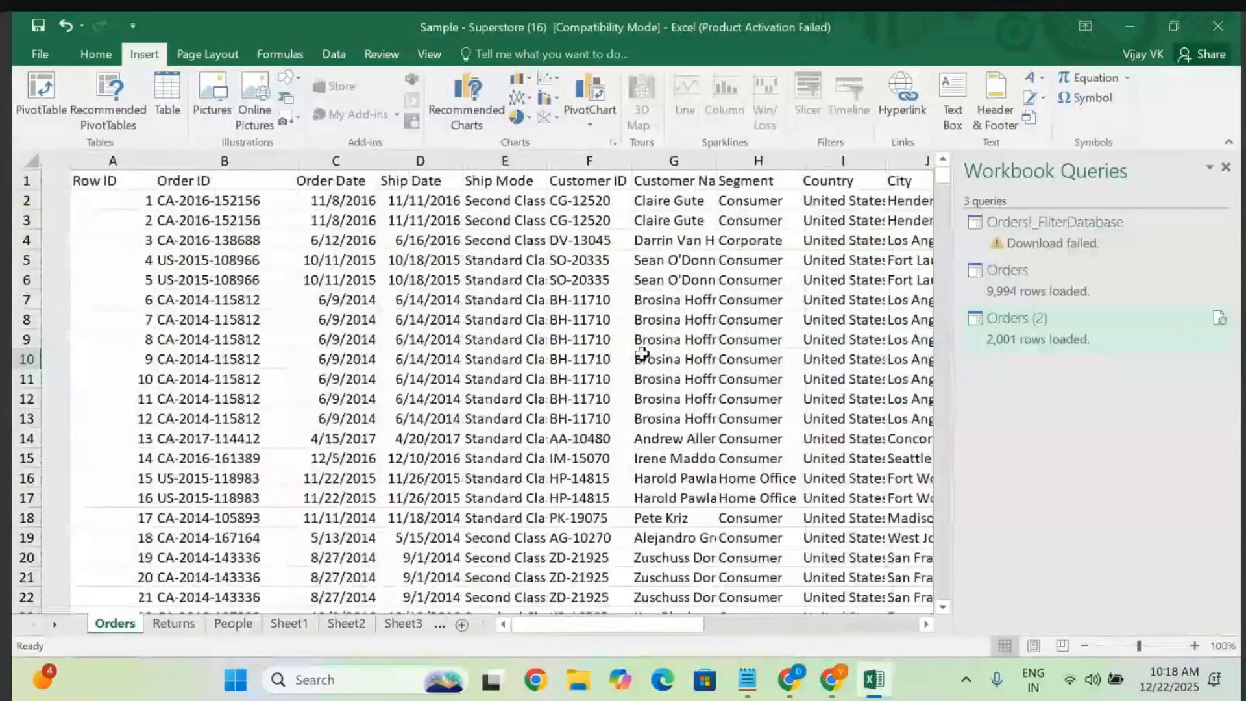
click(312, 333)
key(ctrl+a)
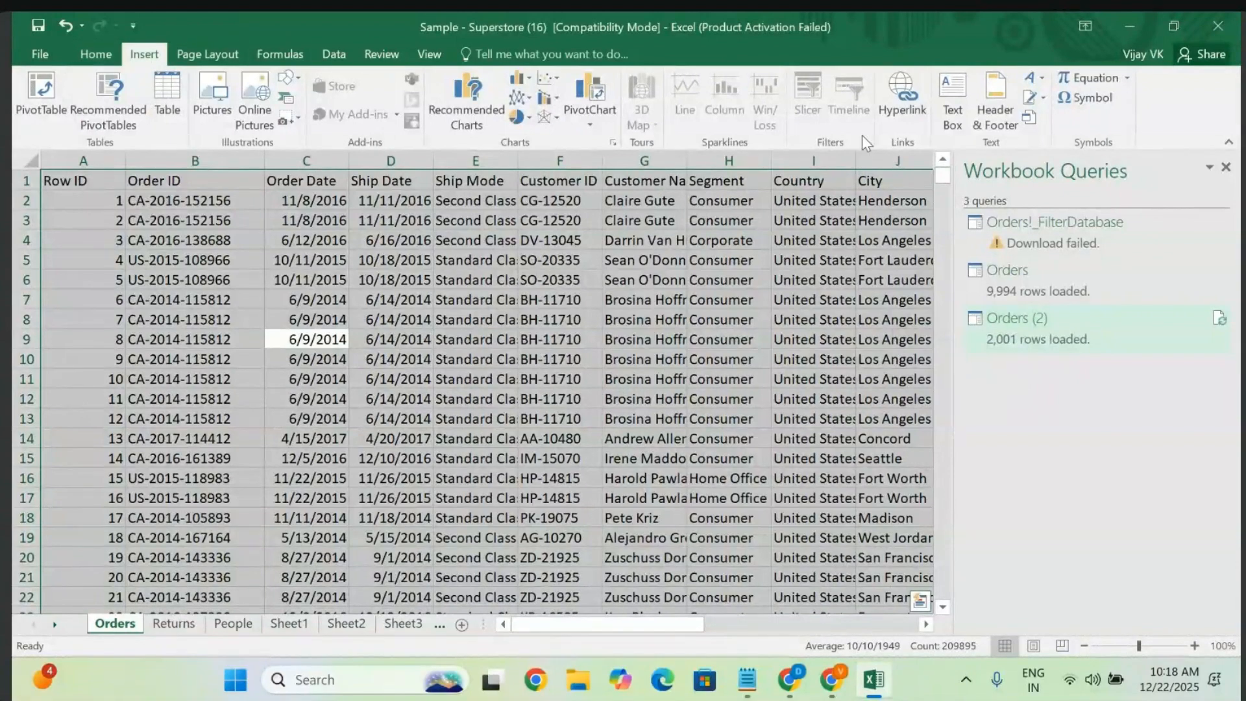
click(437, 355)
- Select the City-to-Profit block down to row 40 and copy it
click(76, 178)
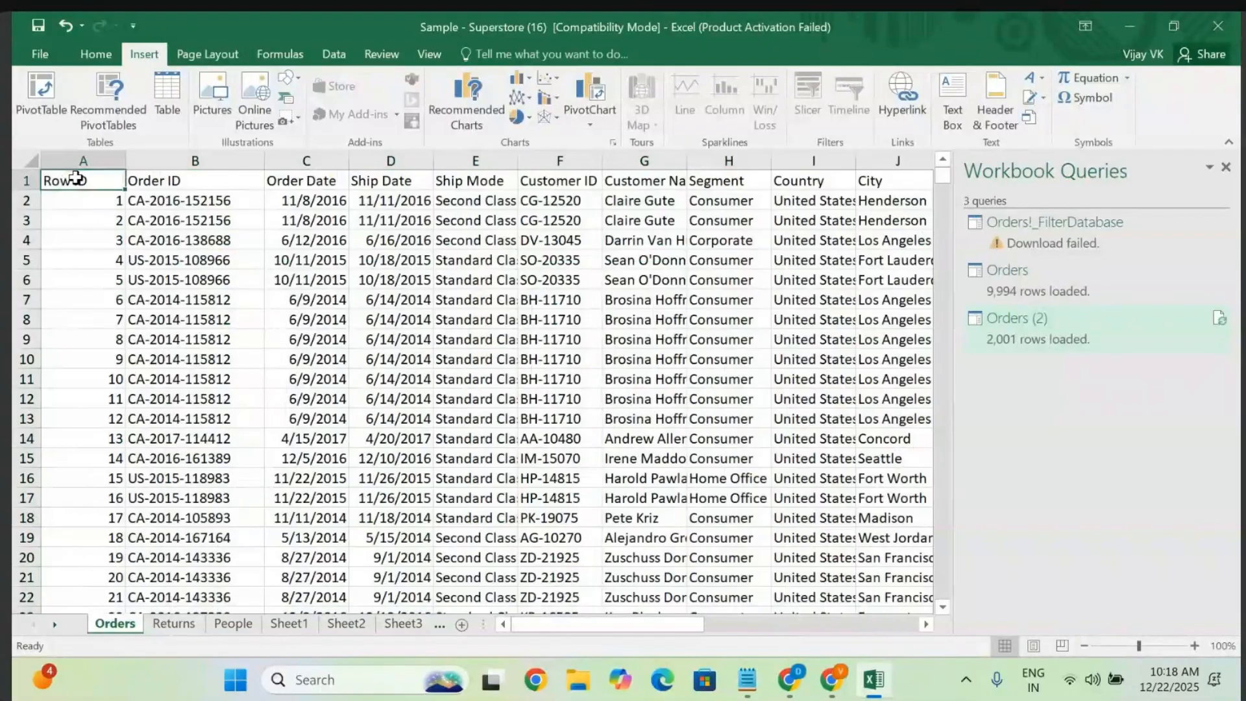
scroll(413, 366, right, 5)
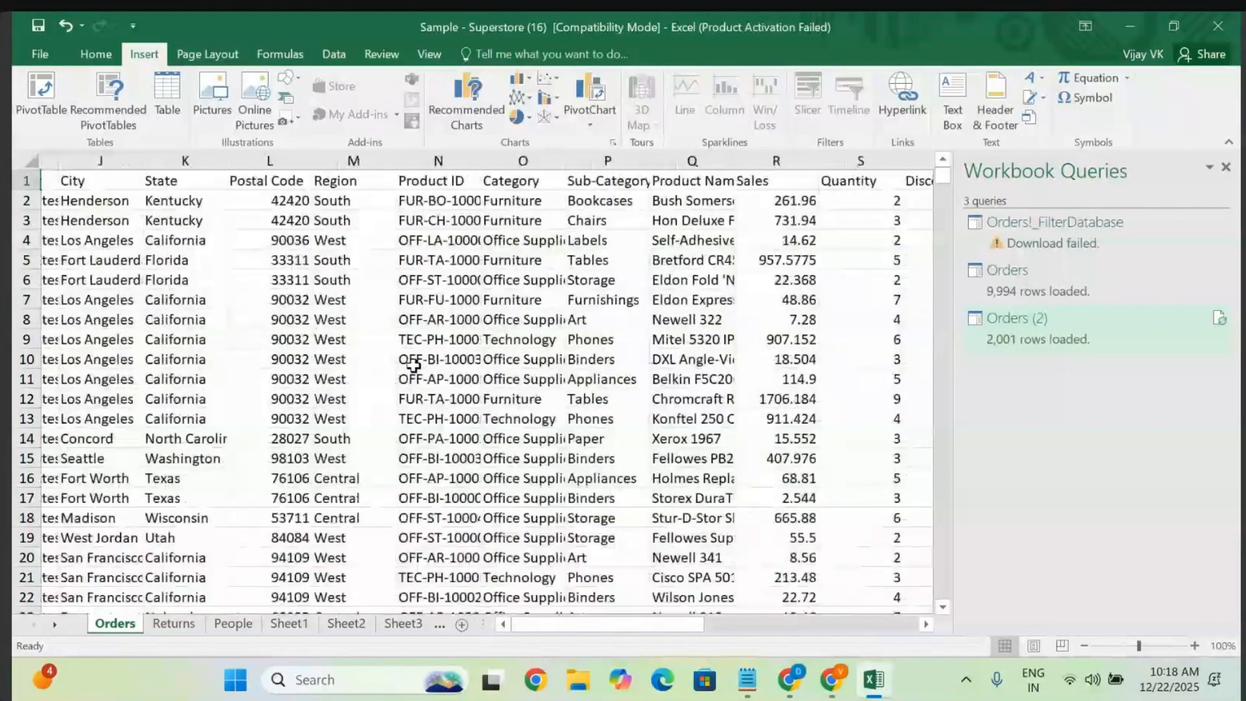
scroll(414, 365, left, 1)
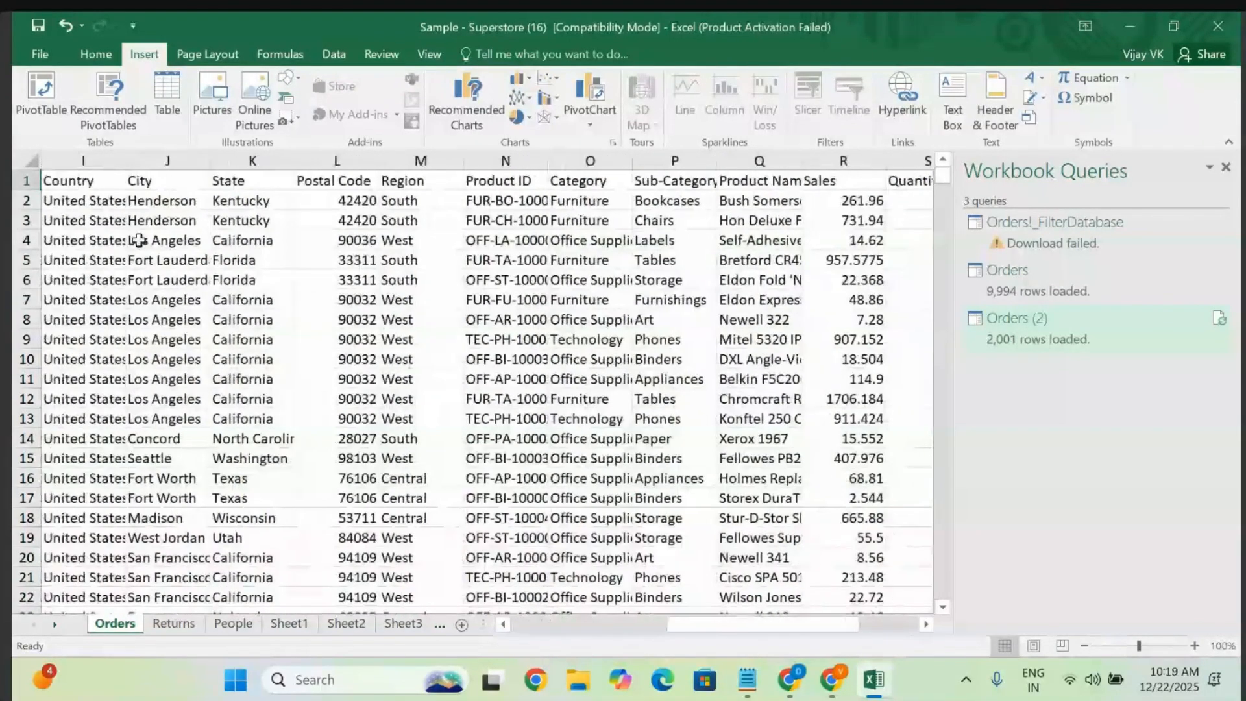
click(148, 185)
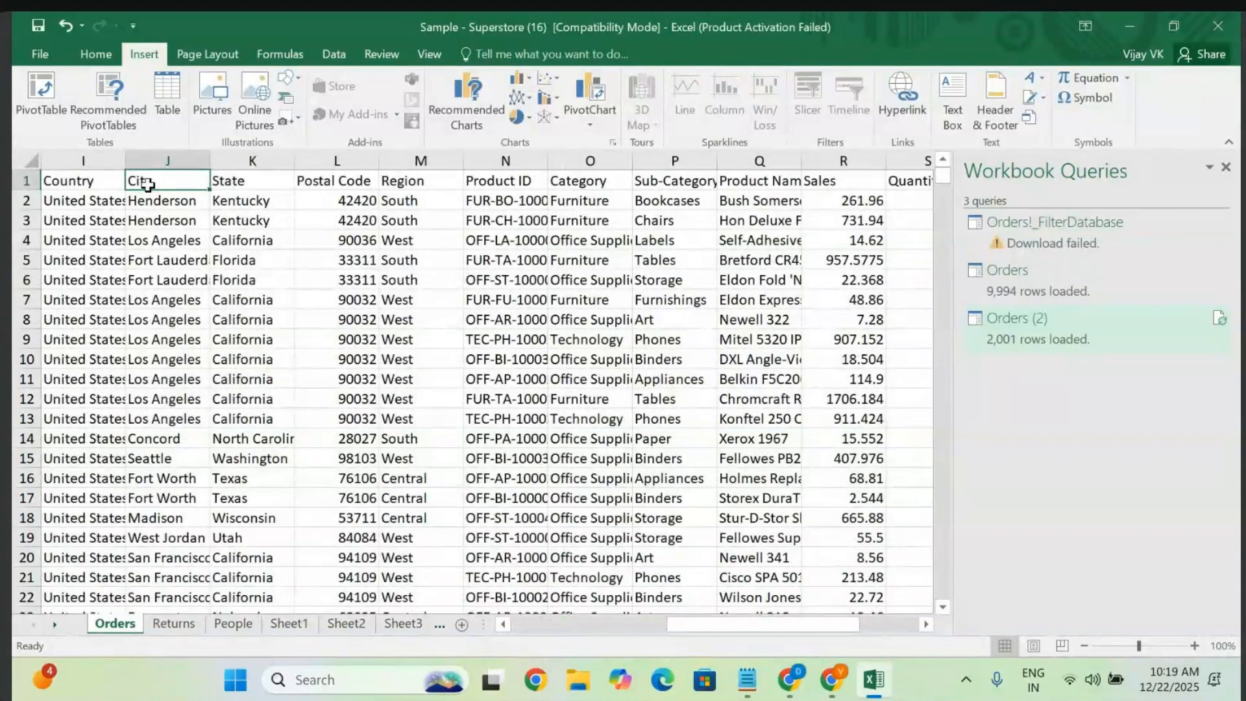
key(shift+Right)
key(shift+Right)
key(shift+Right)
key(shift+Right)
key(shift+Right)
key(shift+Right)
key(shift+Right)
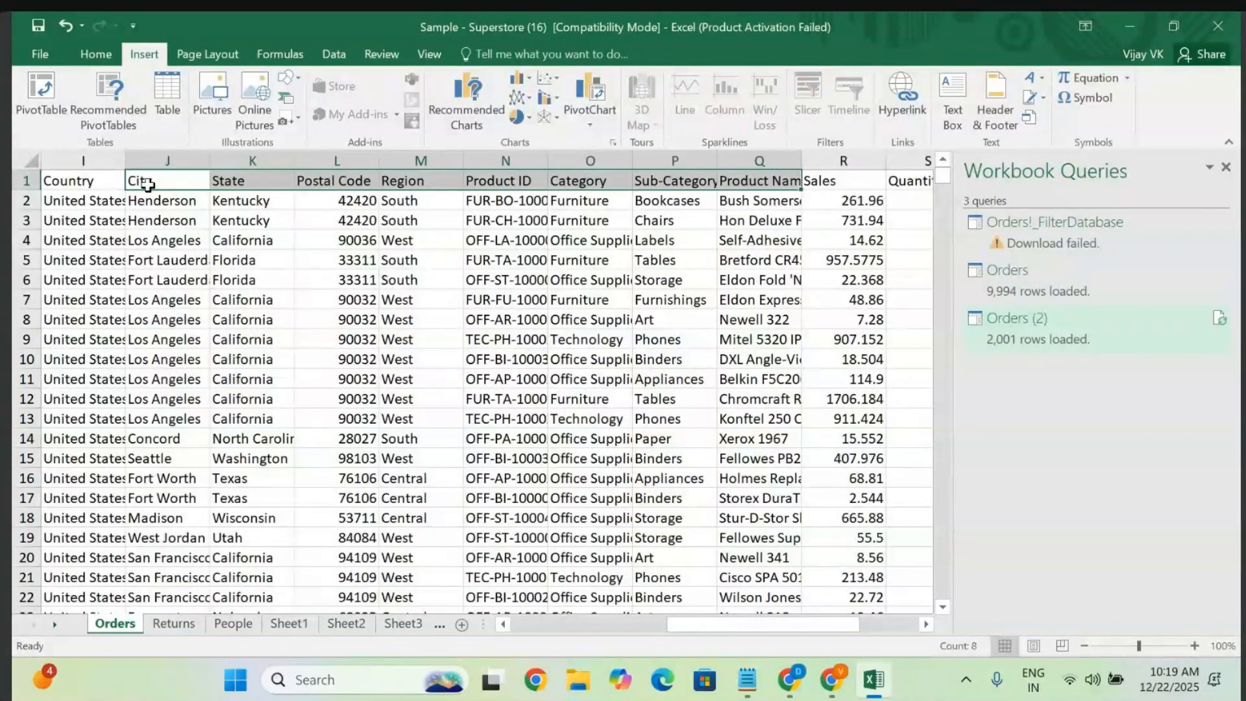
key(shift+Right)
key(shift+Right)
key(shift+Right)
key(shift+Right)
key(shift+Down)
key(shift+Down)
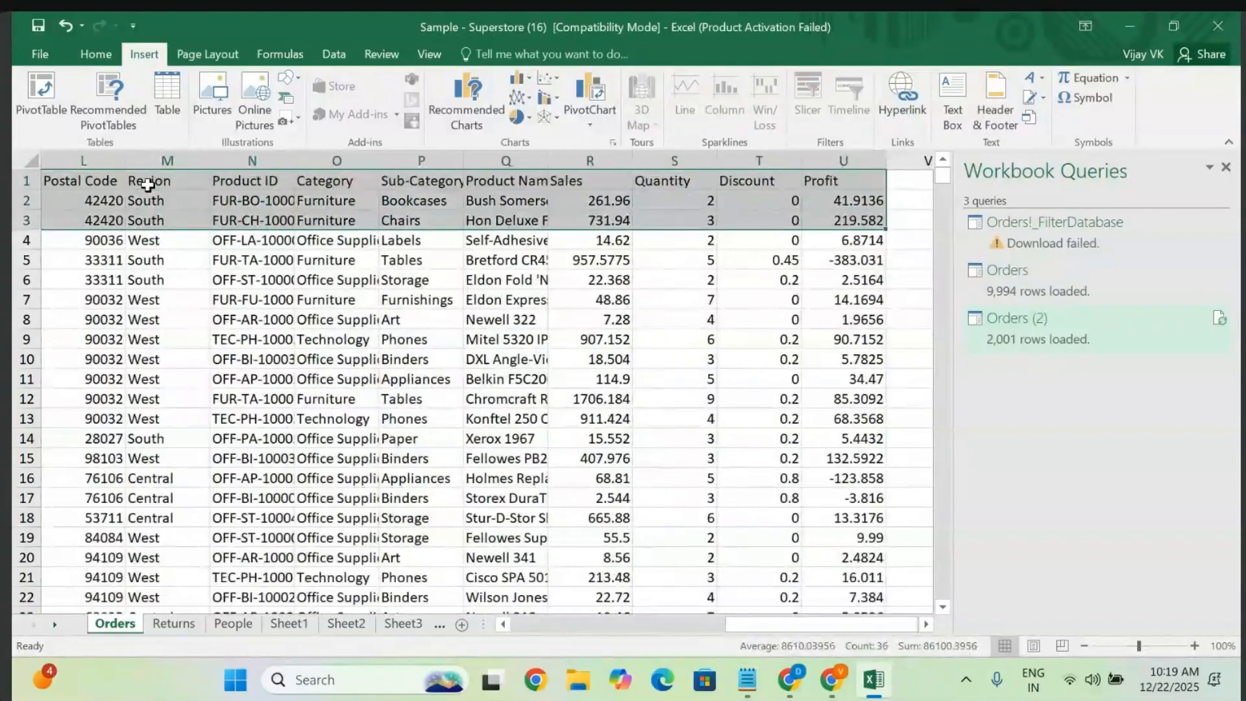
key(shift+Down)
key(shift+Down)
key(shift+Down)
key(shift+Down)
key(shift+Down)
key(shift+Down)
key(shift+Down)
key(shift+Down)
key(shift+Down)
key(shift+Down)
key(shift+Down)
key(shift+Down)
key(shift+Down)
key(shift+Down)
key(shift+Down)
key(shift+Down)
key(shift+Down)
key(shift+Down)
key(shift+Down)
key(shift+Down)
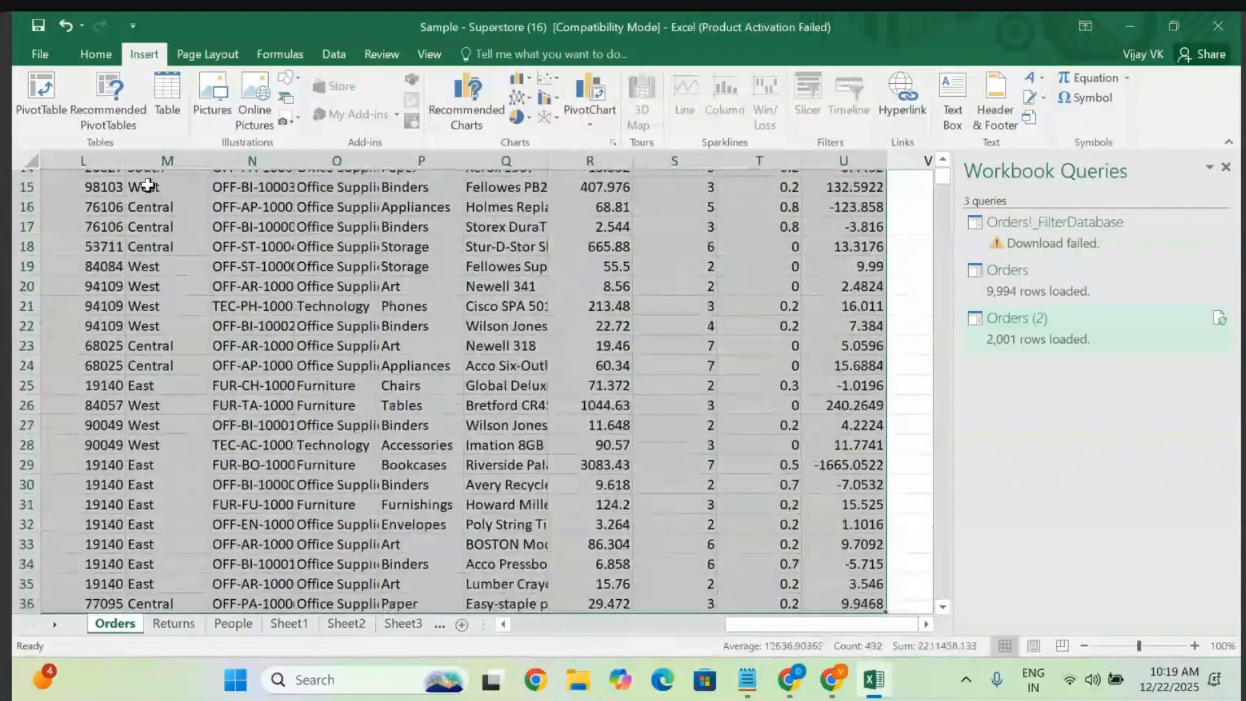
key(shift+Down)
key(shift+Down)
key(shift+Down)
key(shift+Down)
key(ctrl+c)
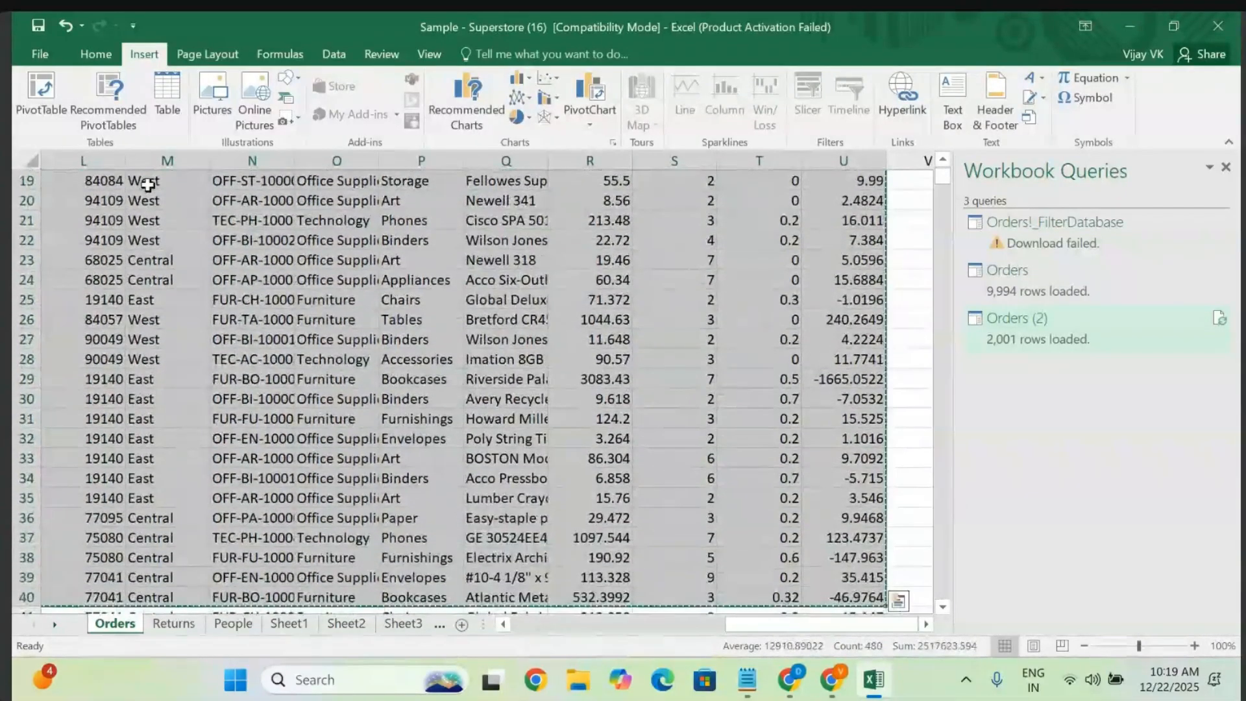
- Paste the copied orders into a new blank workbook, Book3, and autofit its columns
click(39, 56)
click(37, 124)
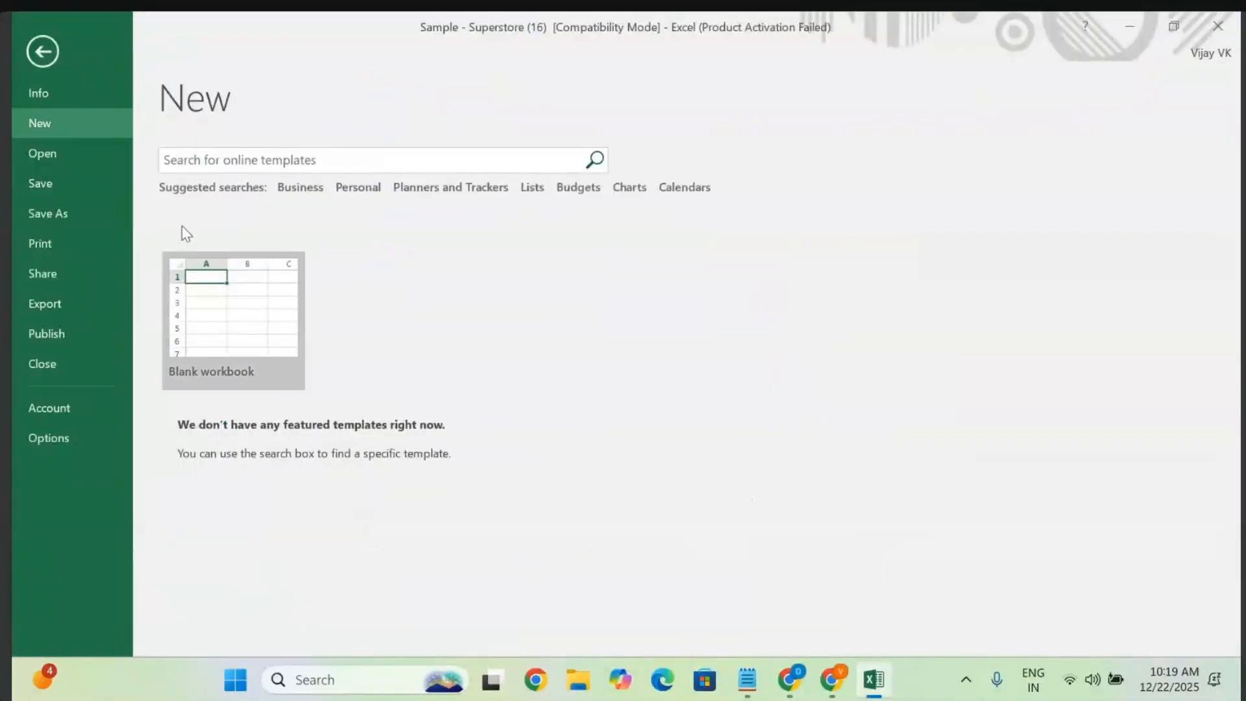
click(213, 313)
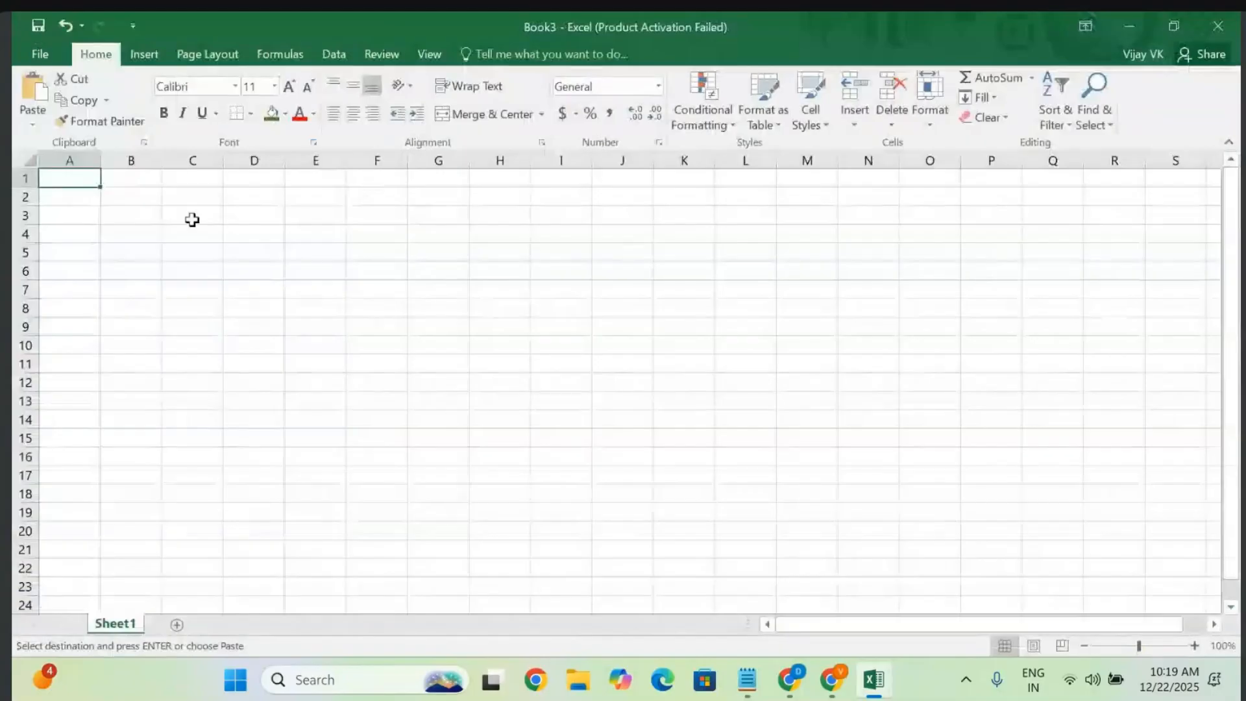
key(ctrl+v)
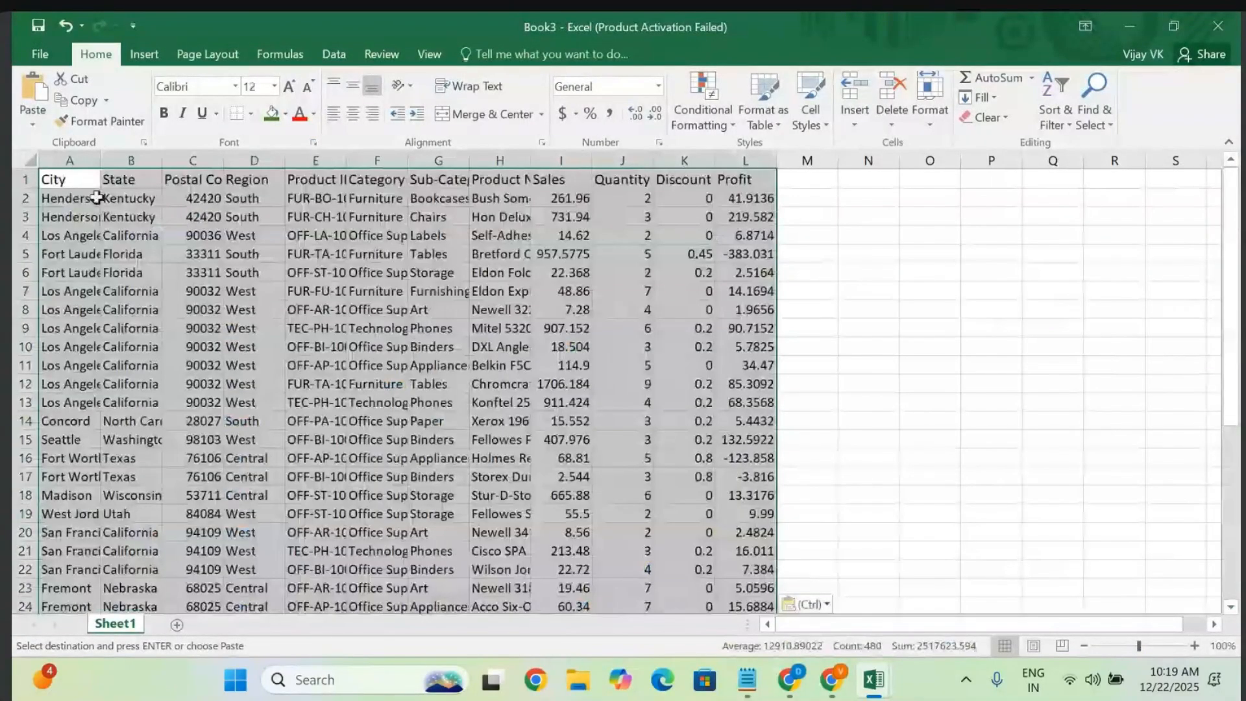
click(31, 161)
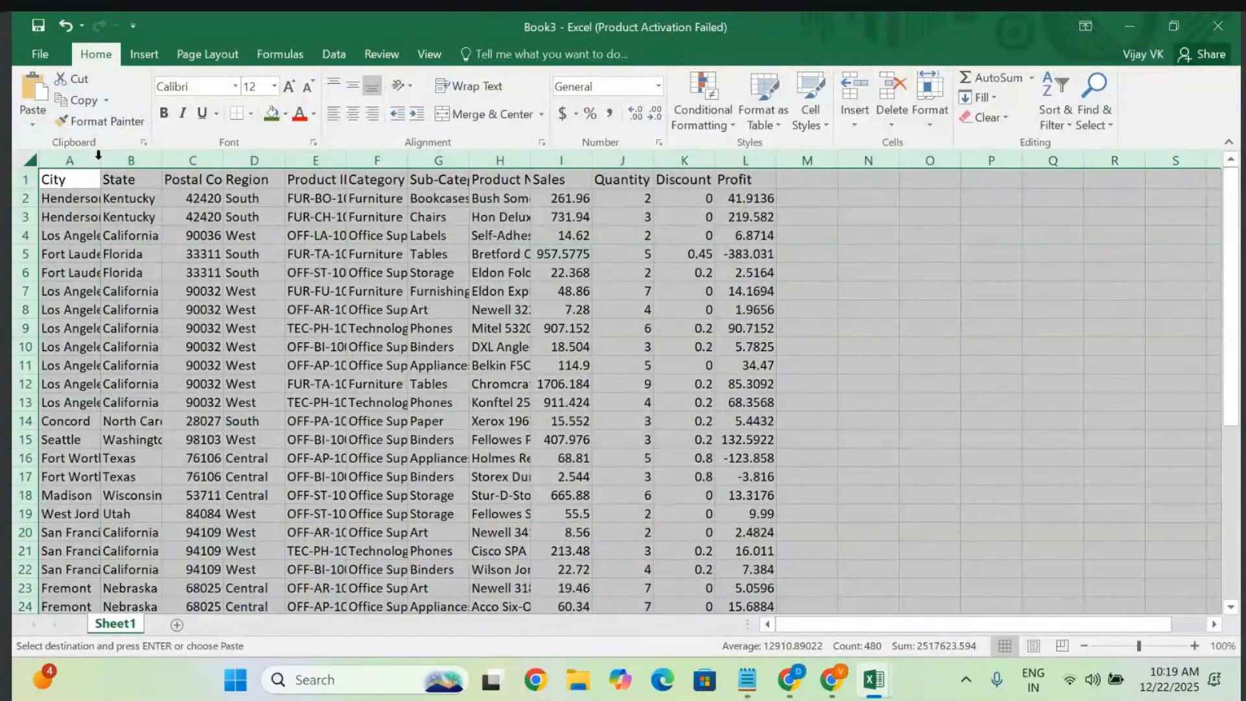
double_click(98, 159)
click(335, 291)
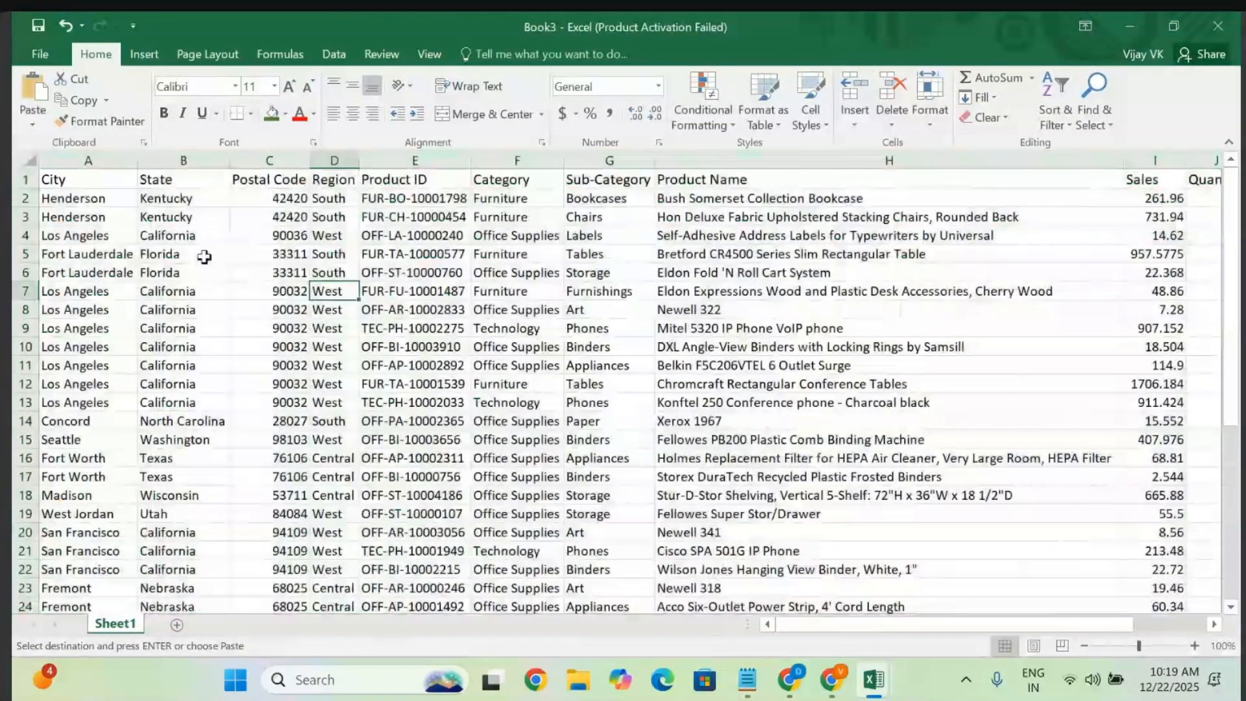
- Format header row 1 with a dark green fill and white font
click(62, 179)
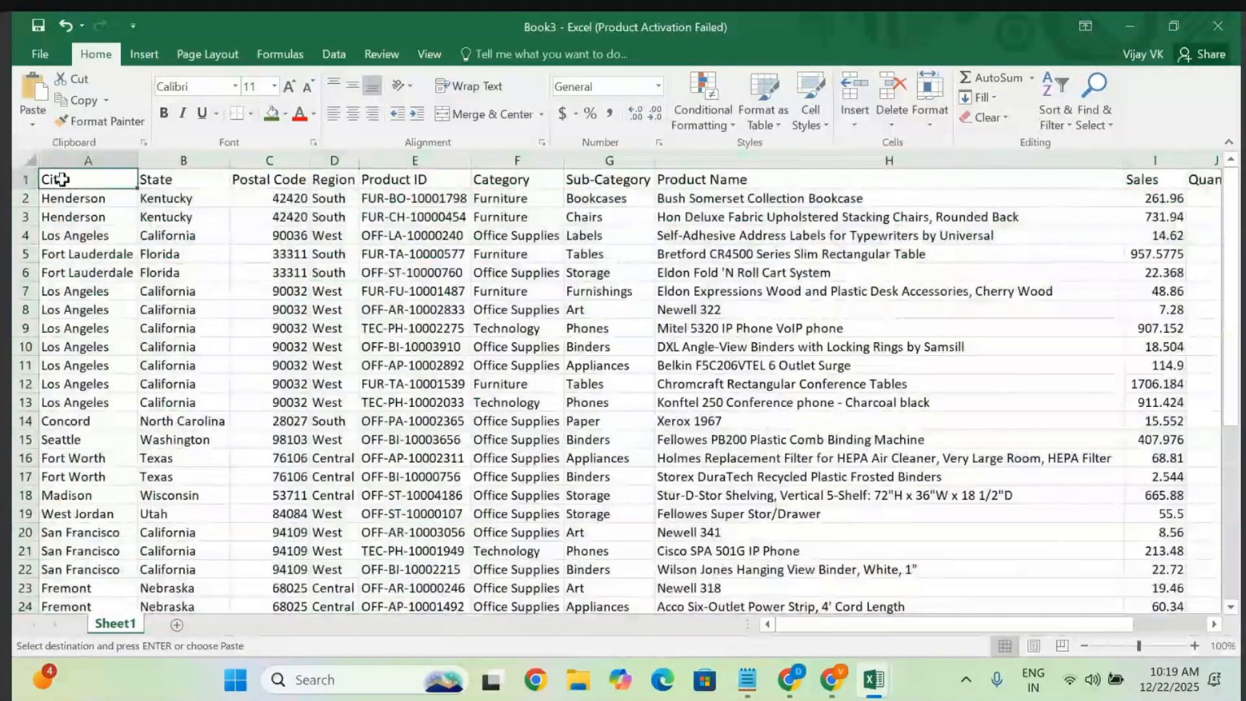
click(20, 180)
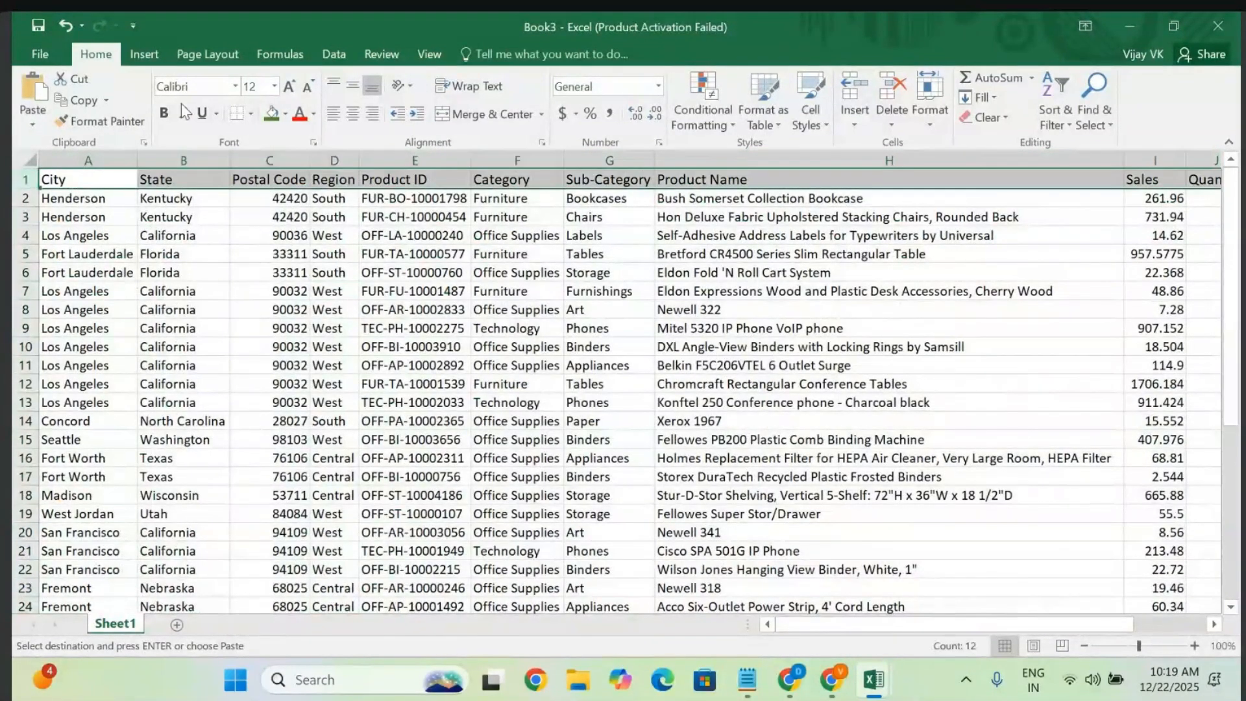
click(270, 115)
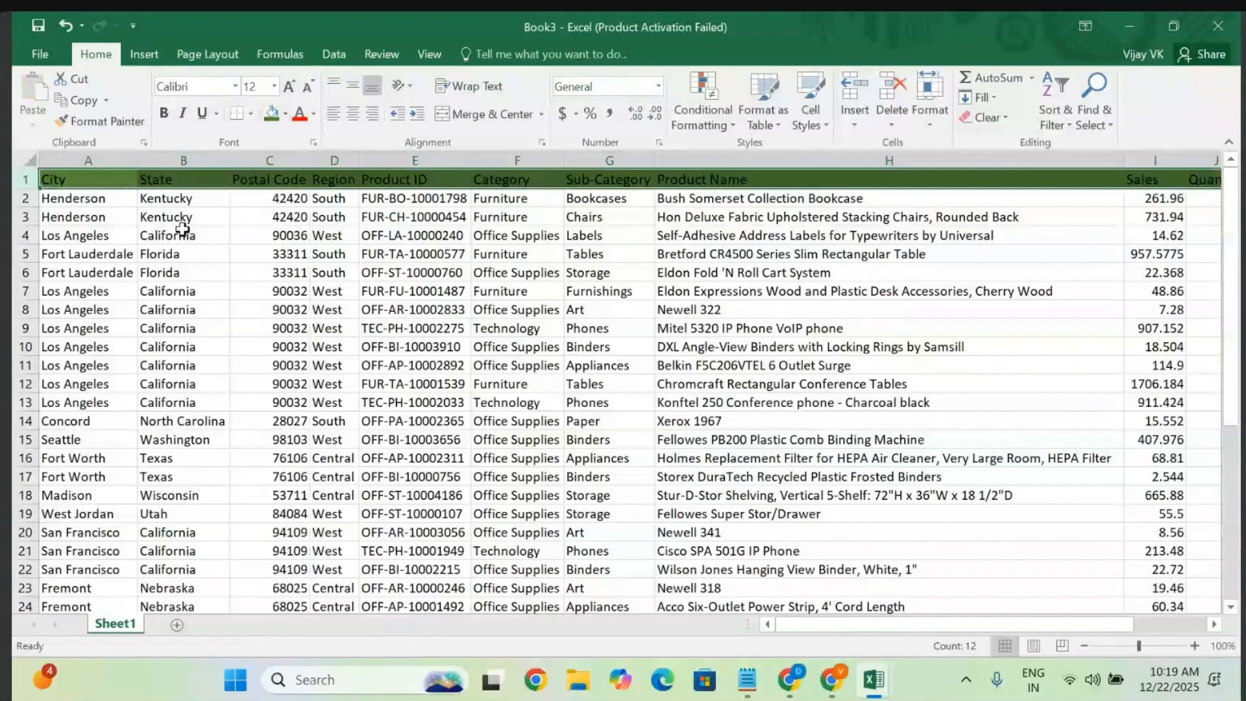
click(313, 114)
click(299, 174)
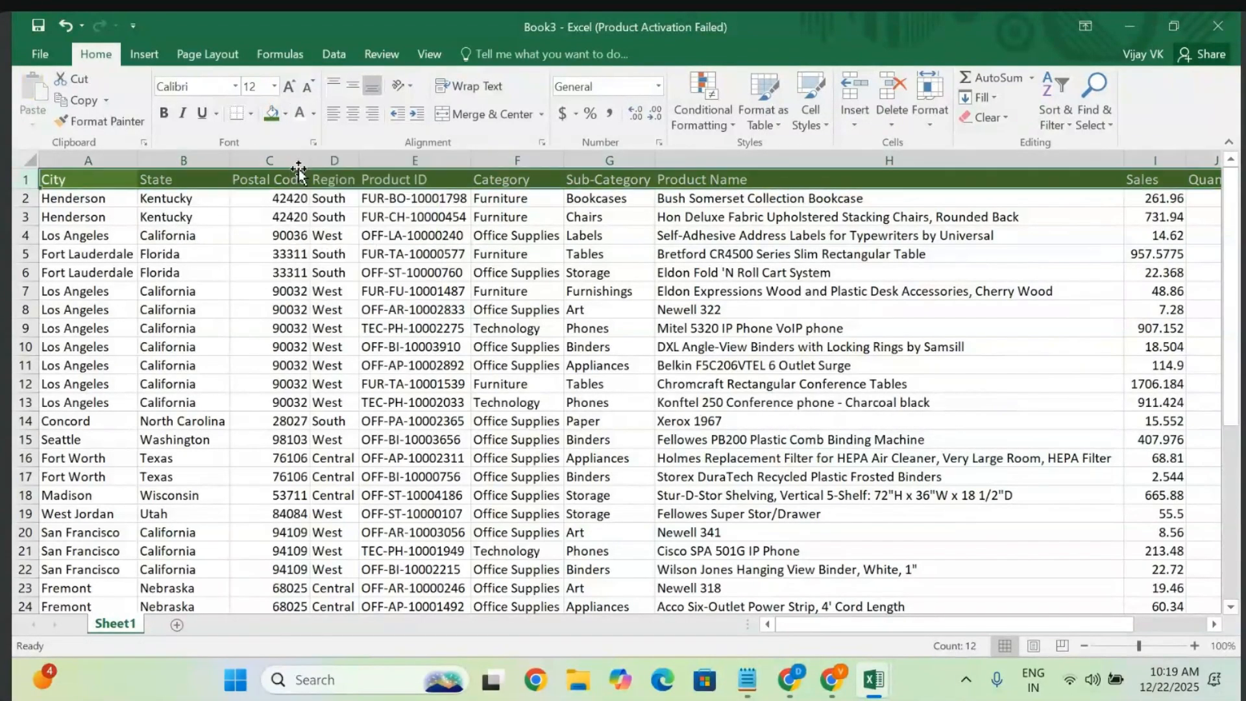
click(209, 309)
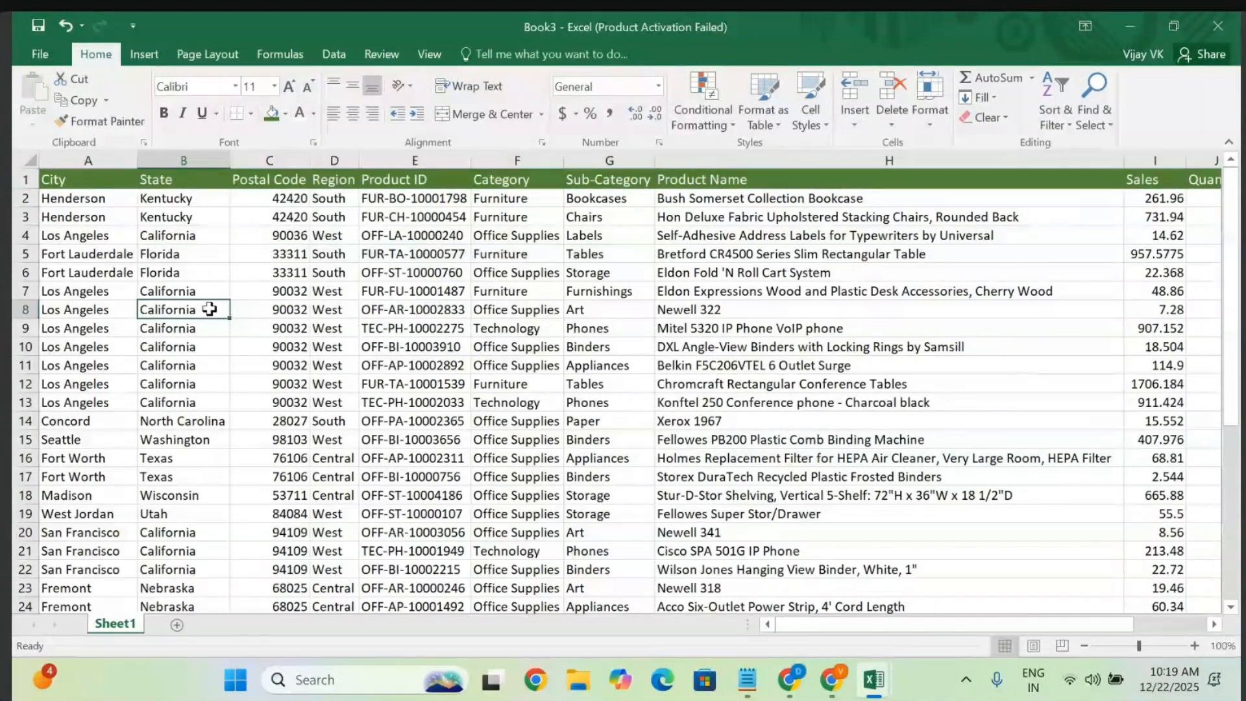
- Select the whole pasted data table A1:L40
click(98, 268)
key(ctrl+a)
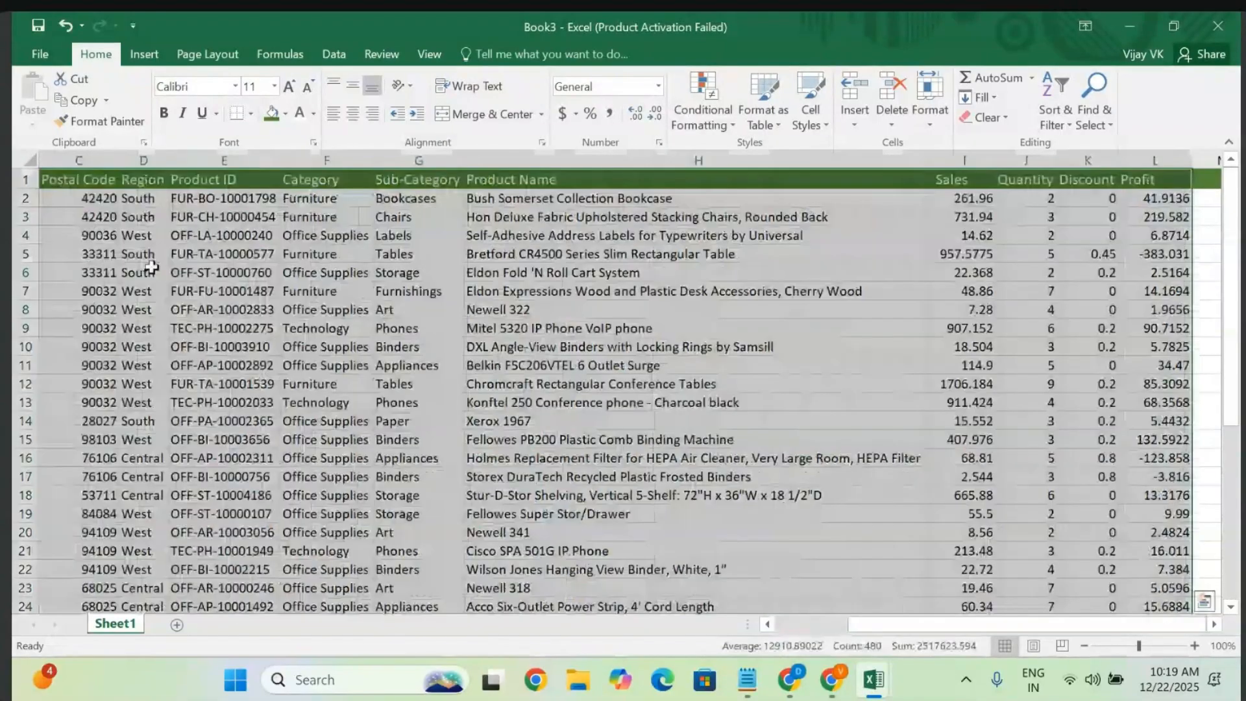
scroll(478, 388, down, 12)
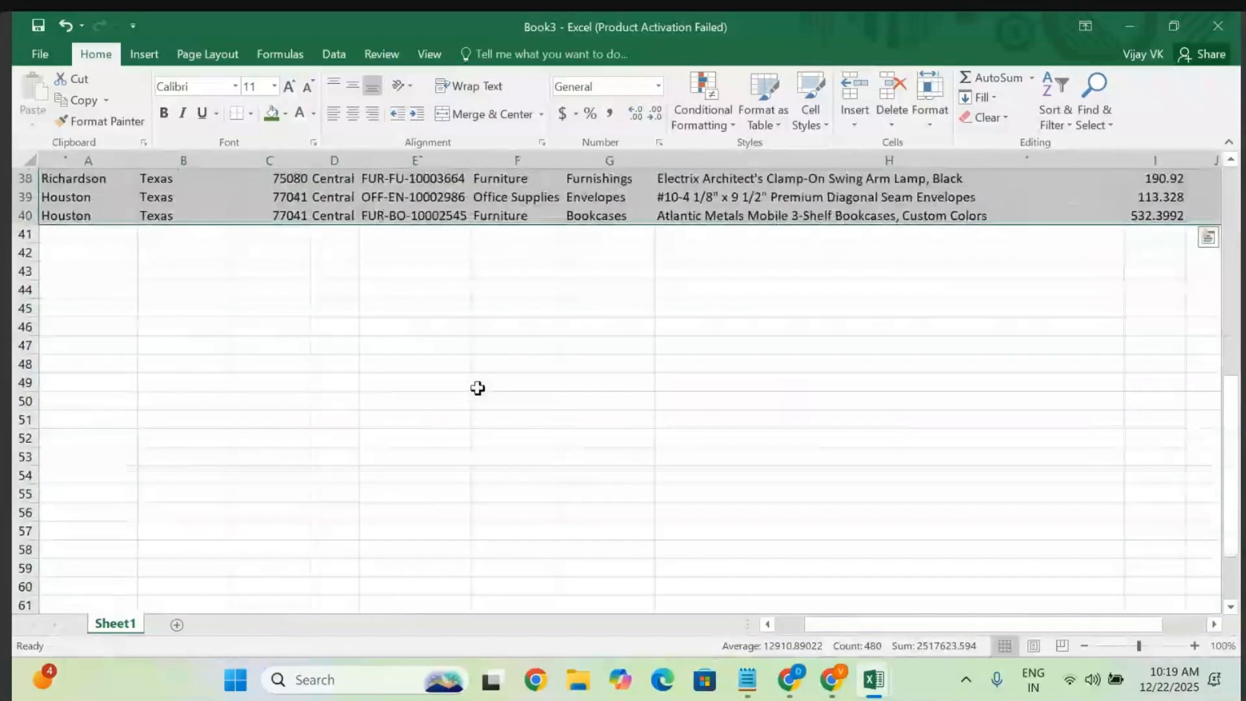
scroll(478, 389, up, 12)
click(144, 55)
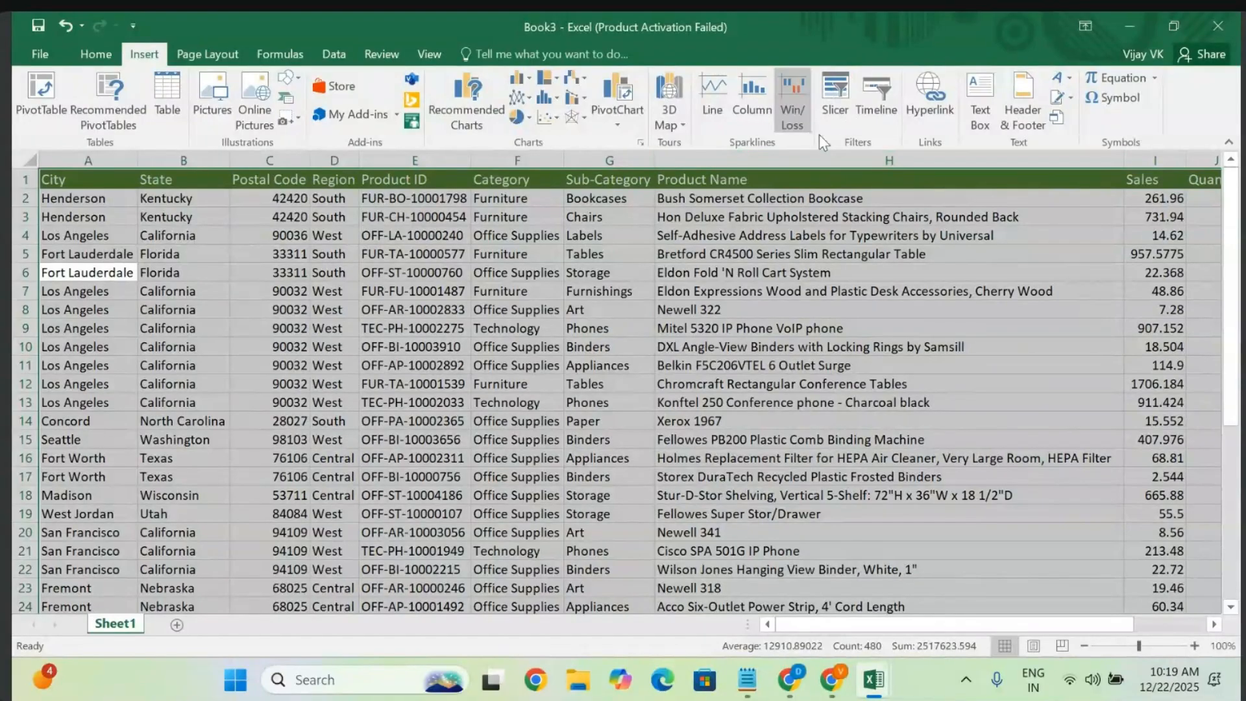
- Insert a PivotTable from Sheet1!$A$1:$L$40 at cell T5 on the existing sheet
click(41, 92)
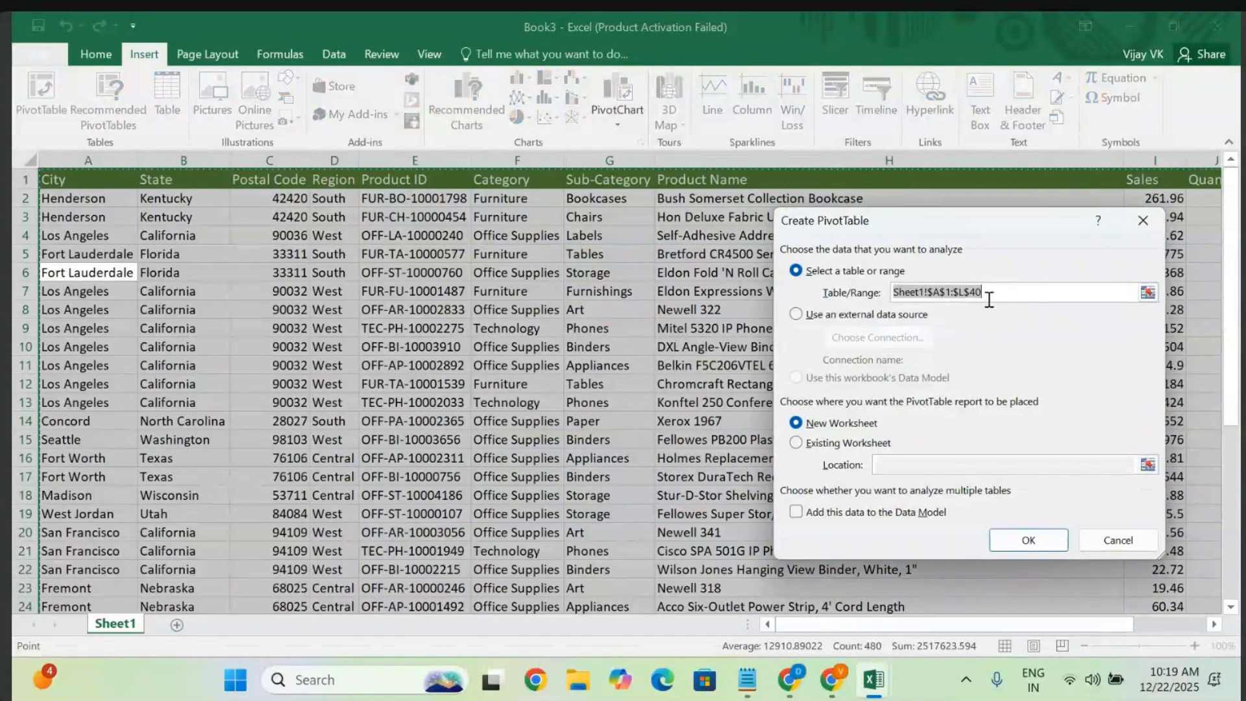
click(797, 444)
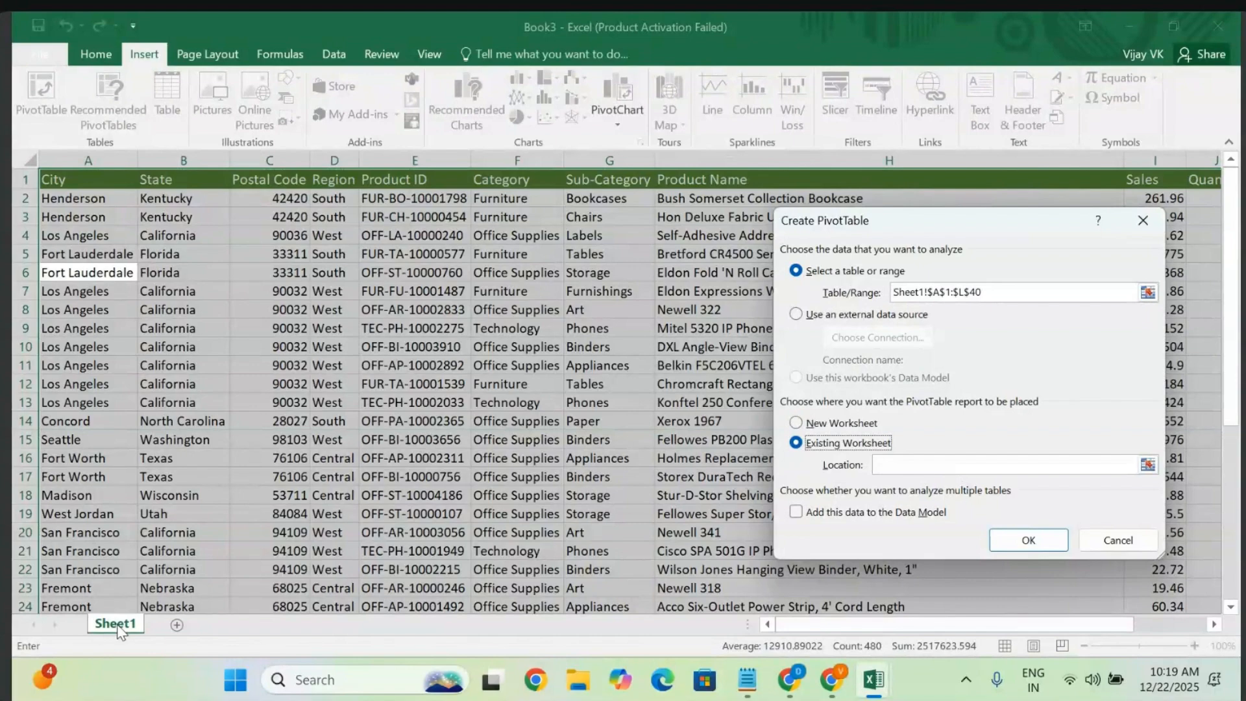
scroll(552, 507, right, 10)
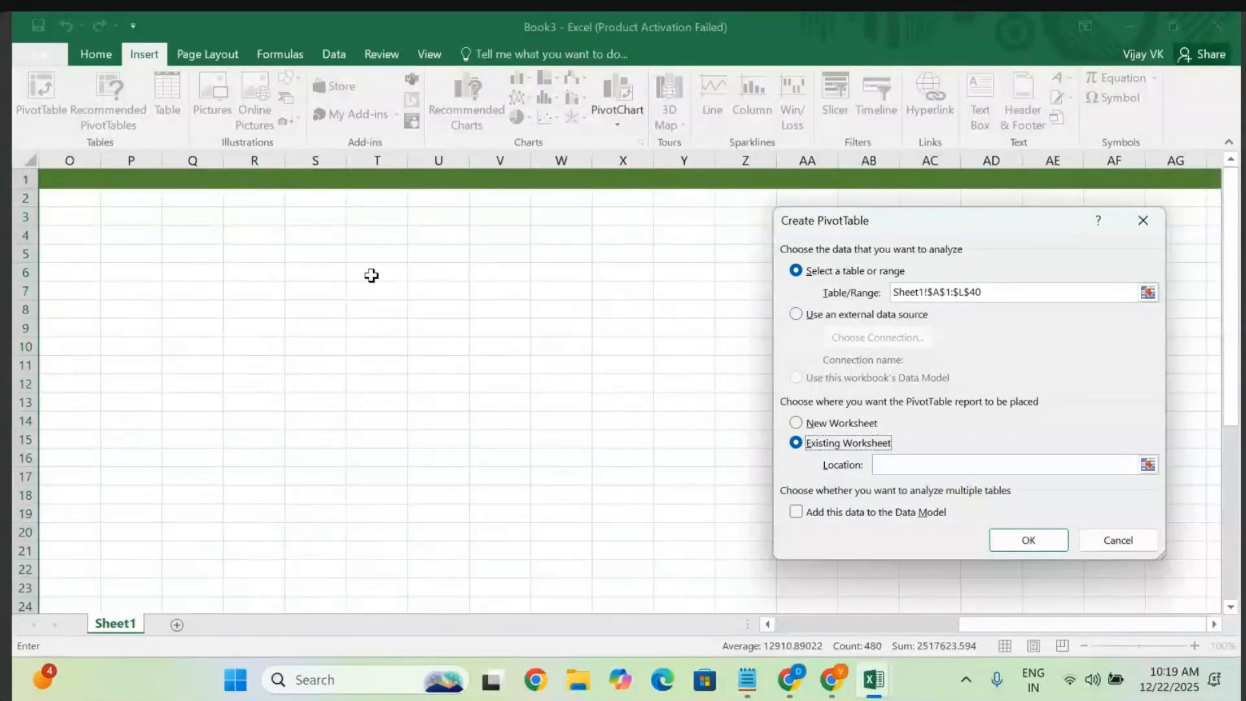
click(379, 253)
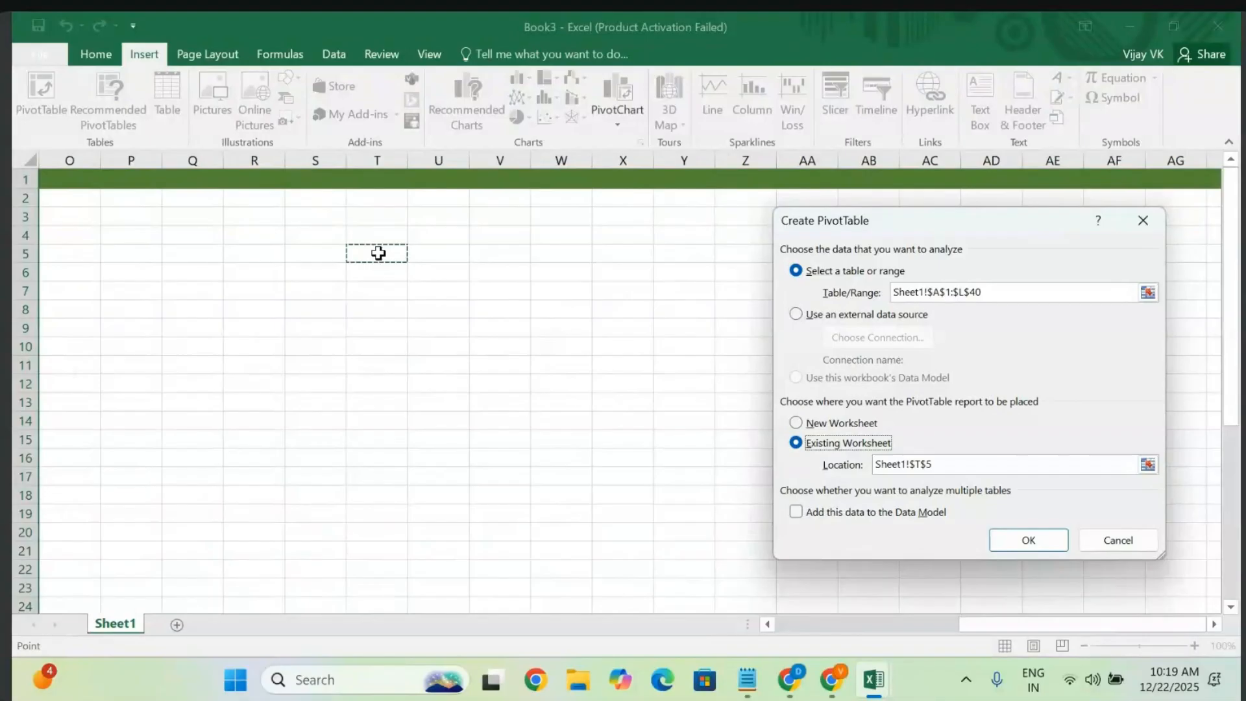
click(1017, 539)
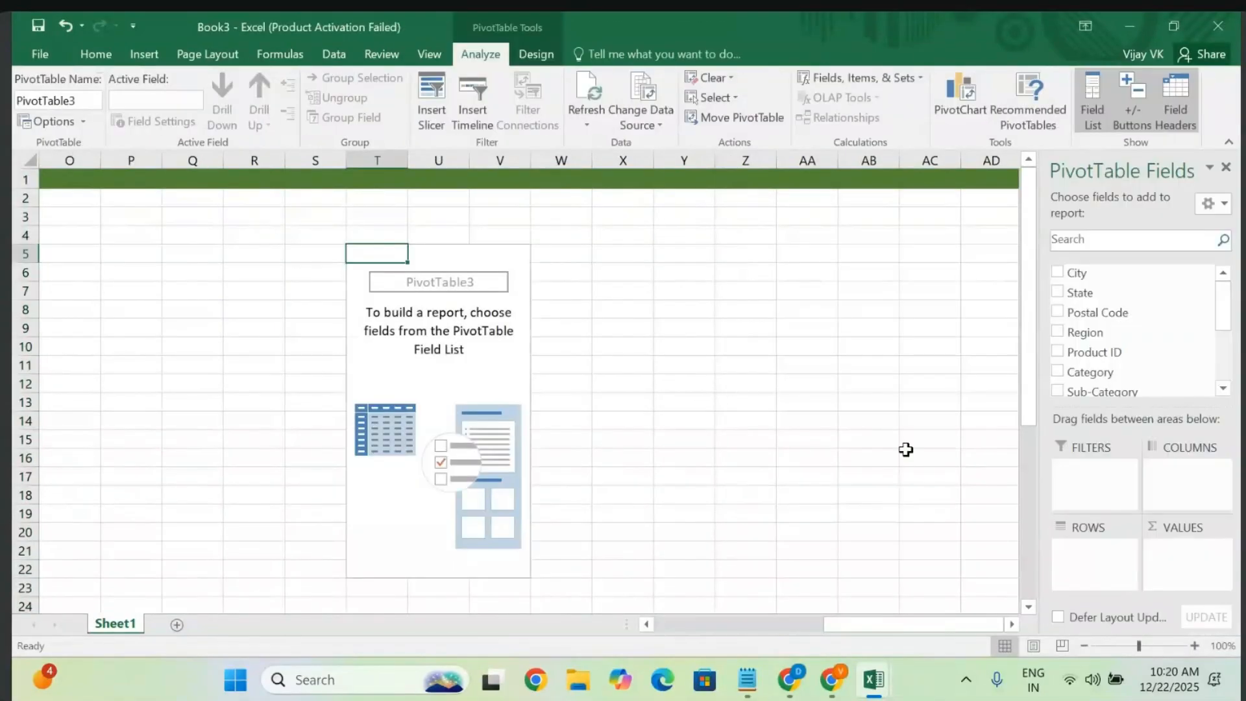
- Add Region as the row field of the new PivotTable
scroll(907, 449, right, 2)
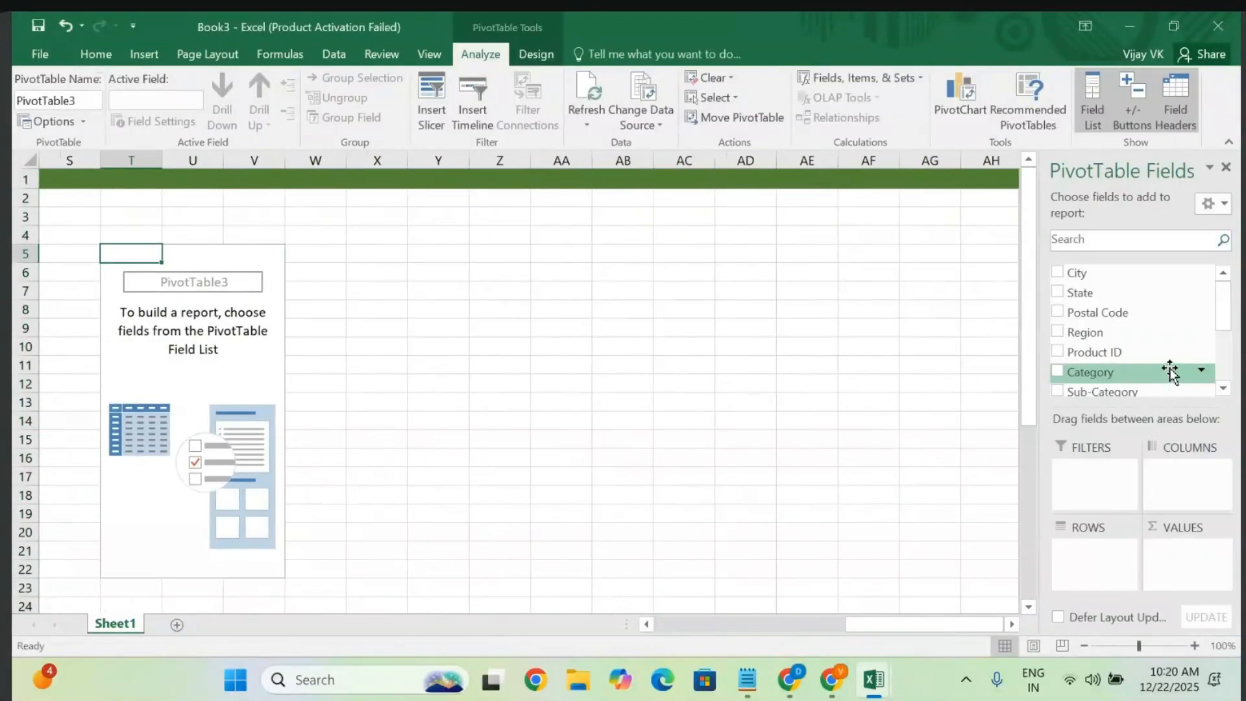
click(1223, 388)
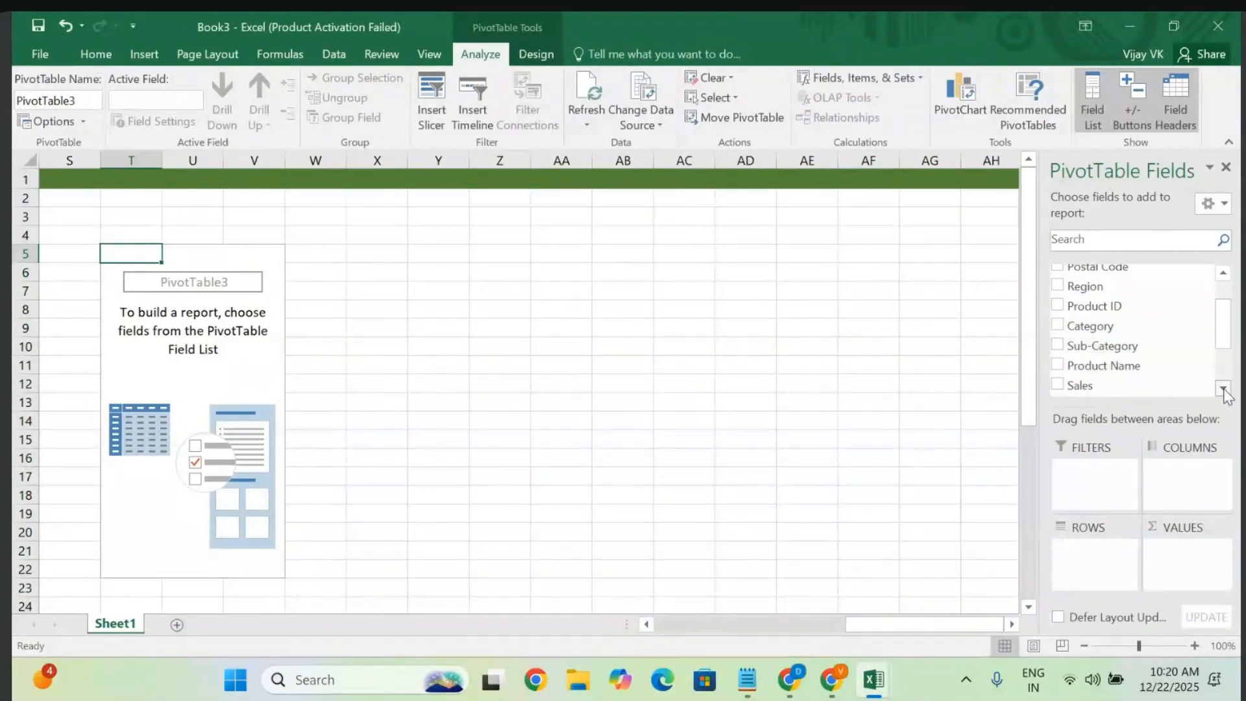
click(1224, 388)
click(1224, 388)
click(1224, 388)
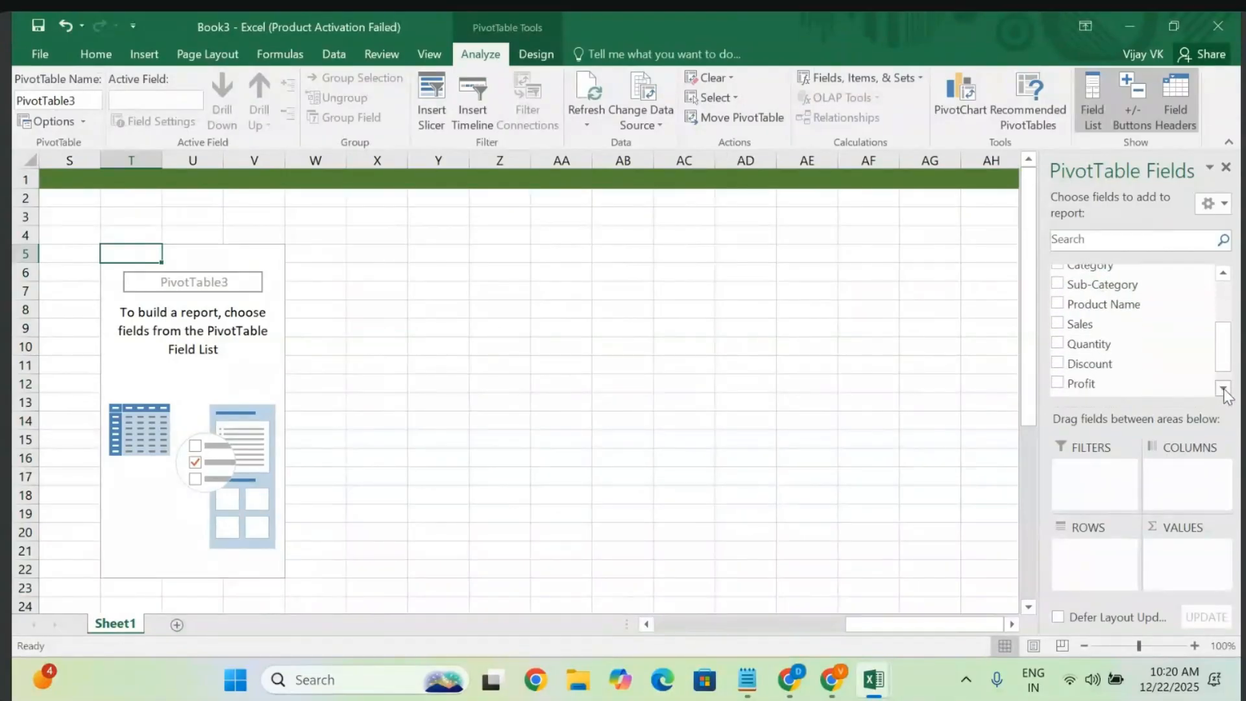
click(1224, 388)
click(1224, 273)
click(1224, 273)
click(1224, 272)
drag(1193, 278, 1085, 574)
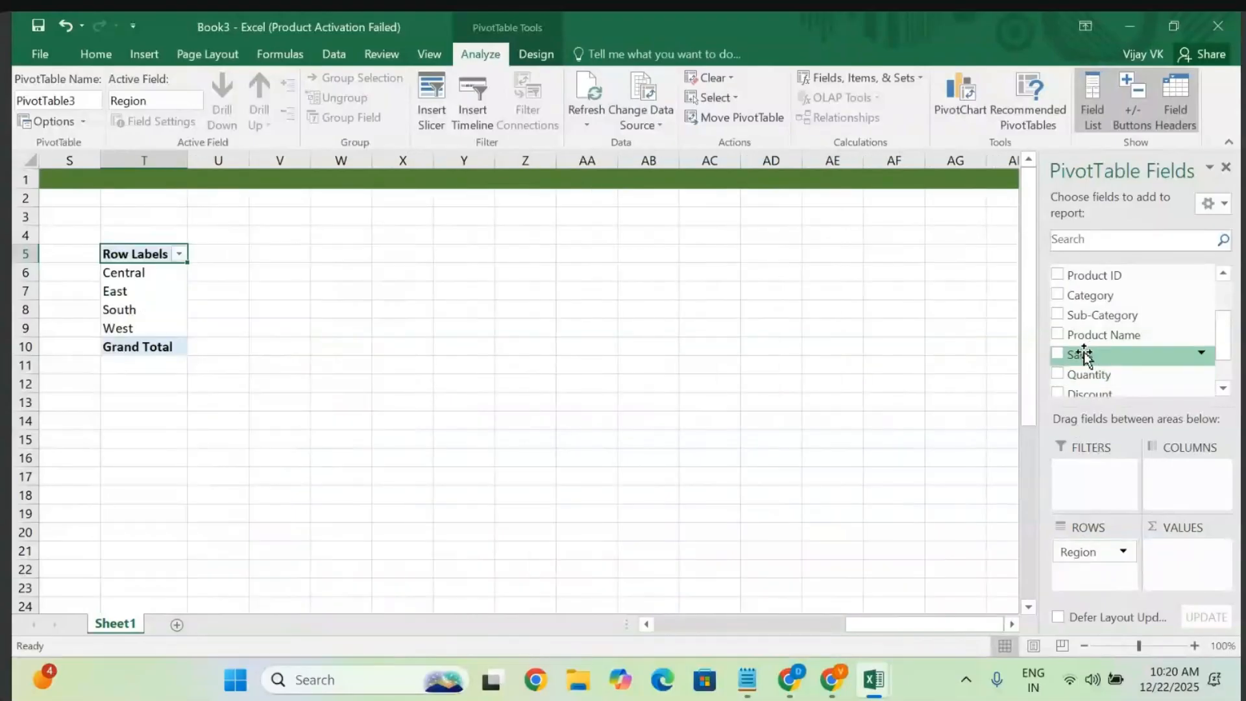
- Sum Sales per region (grand total 13754.9087) and select the whole pivot
drag(1085, 354, 1086, 576)
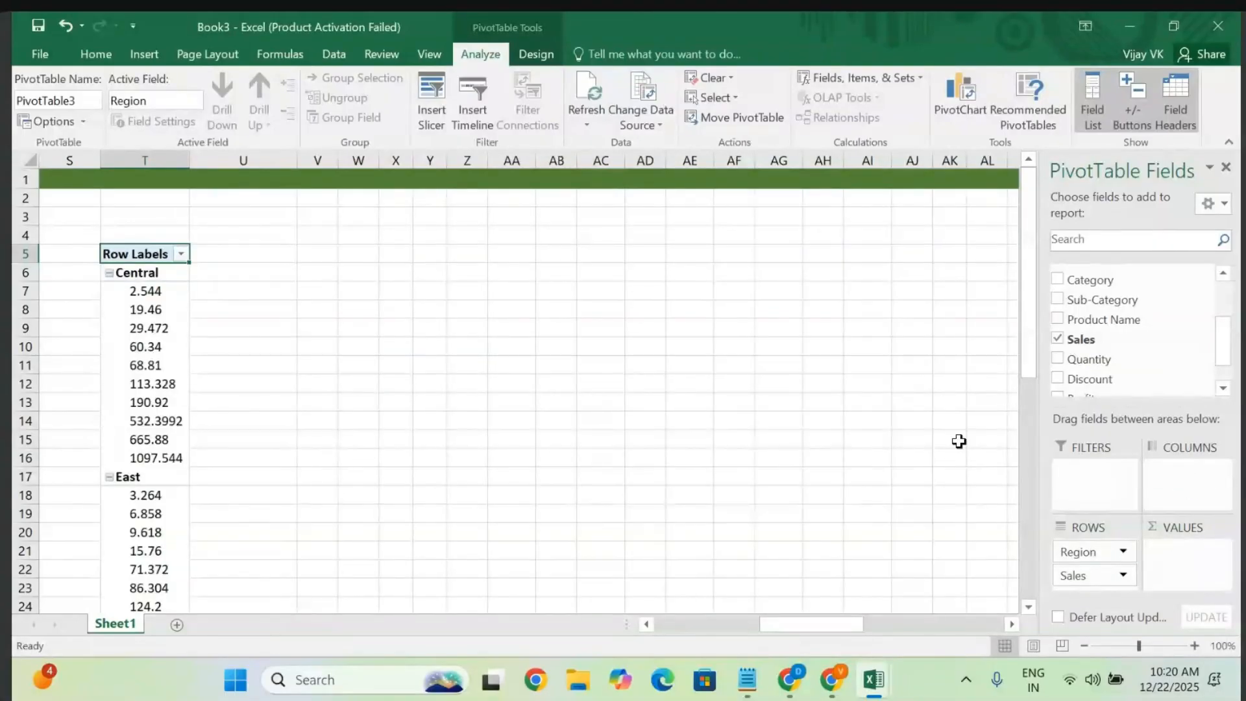
drag(1075, 578, 1181, 564)
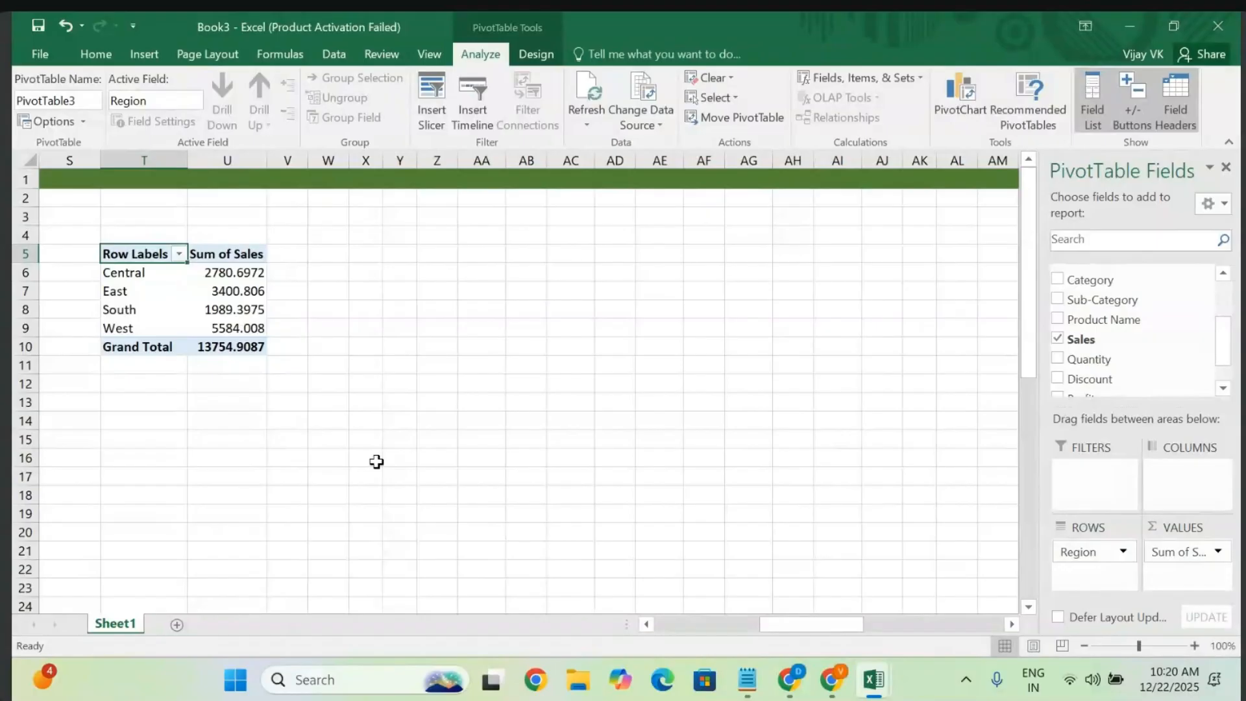
click(132, 291)
key(ctrl+a)
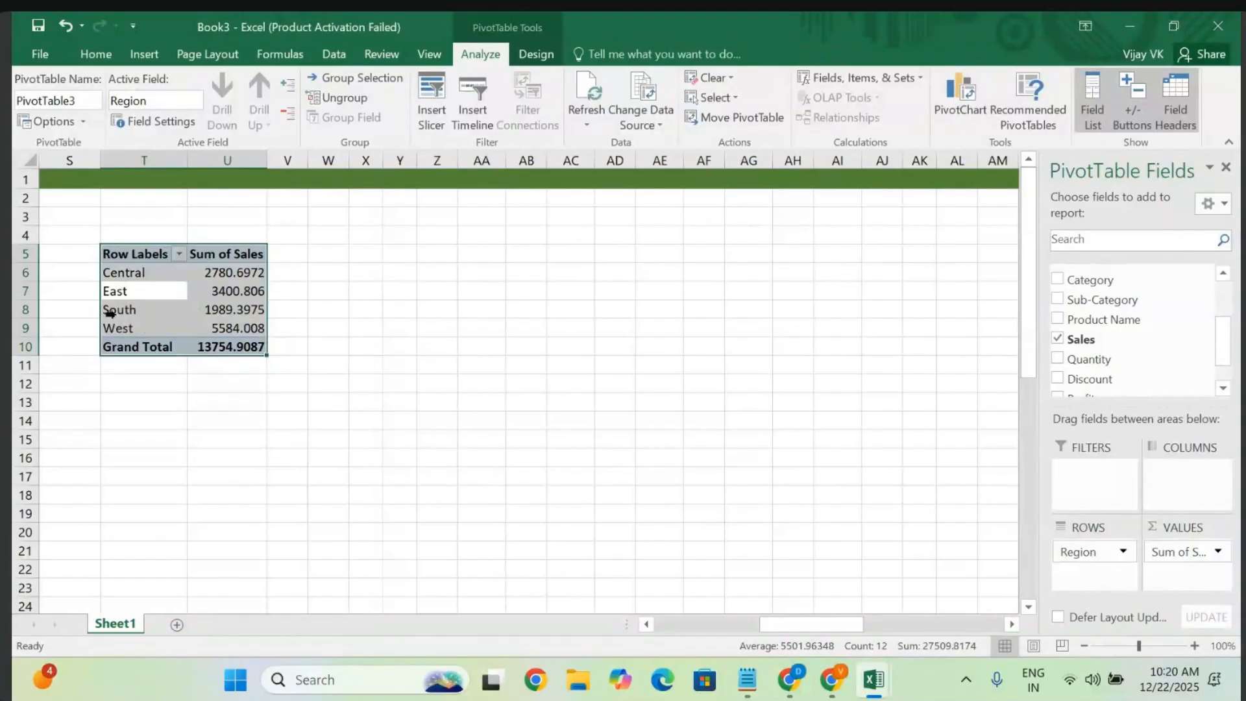
- Copy the Region sales PivotTable and paste a duplicate at cell AA5
key(ctrl+c)
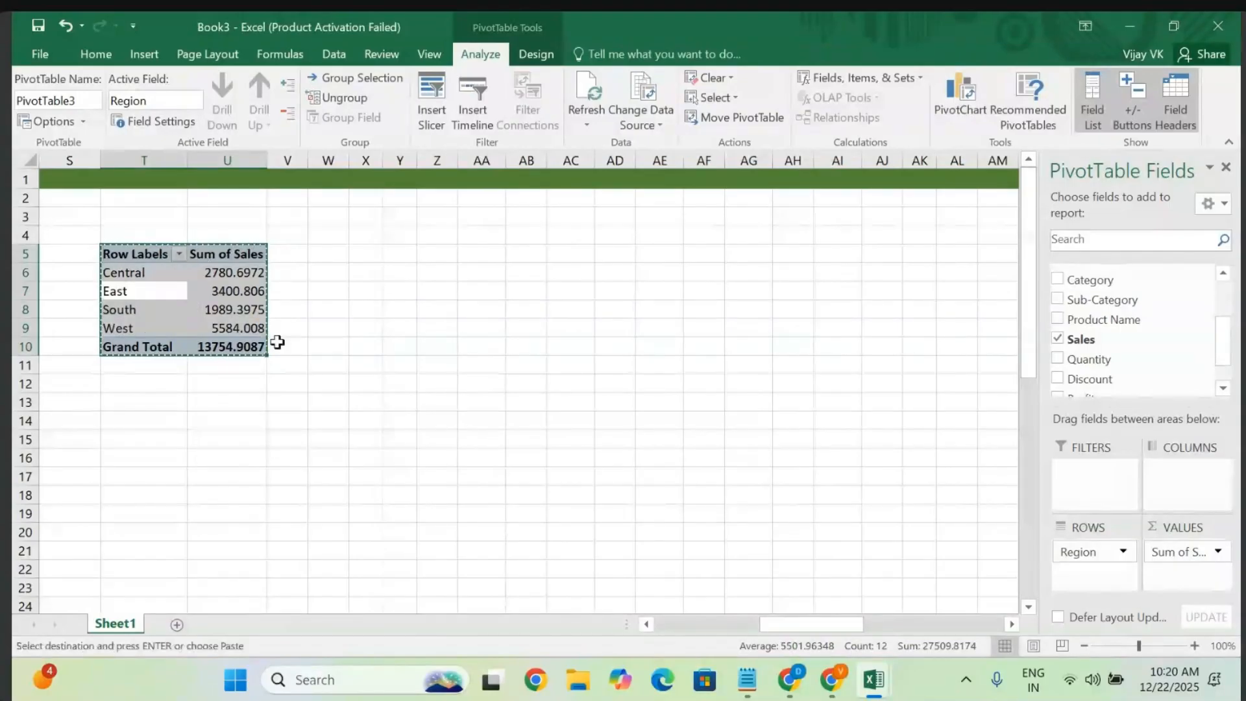
click(480, 254)
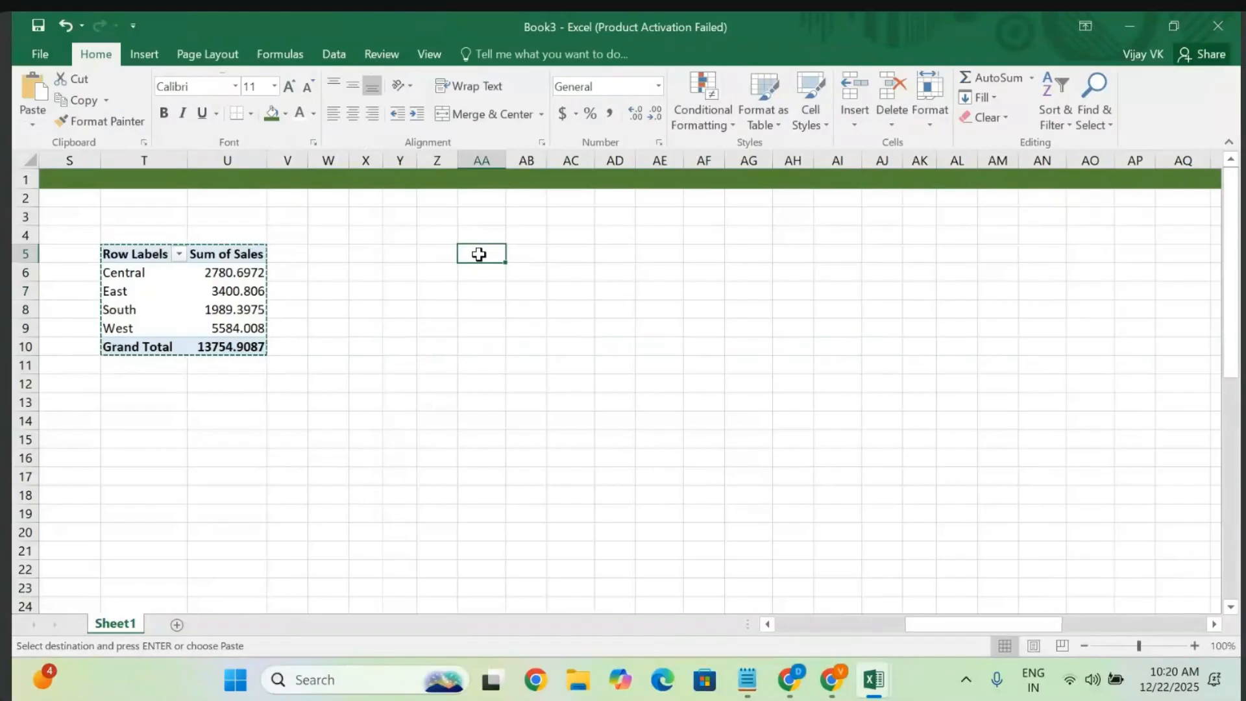
key(ctrl+v)
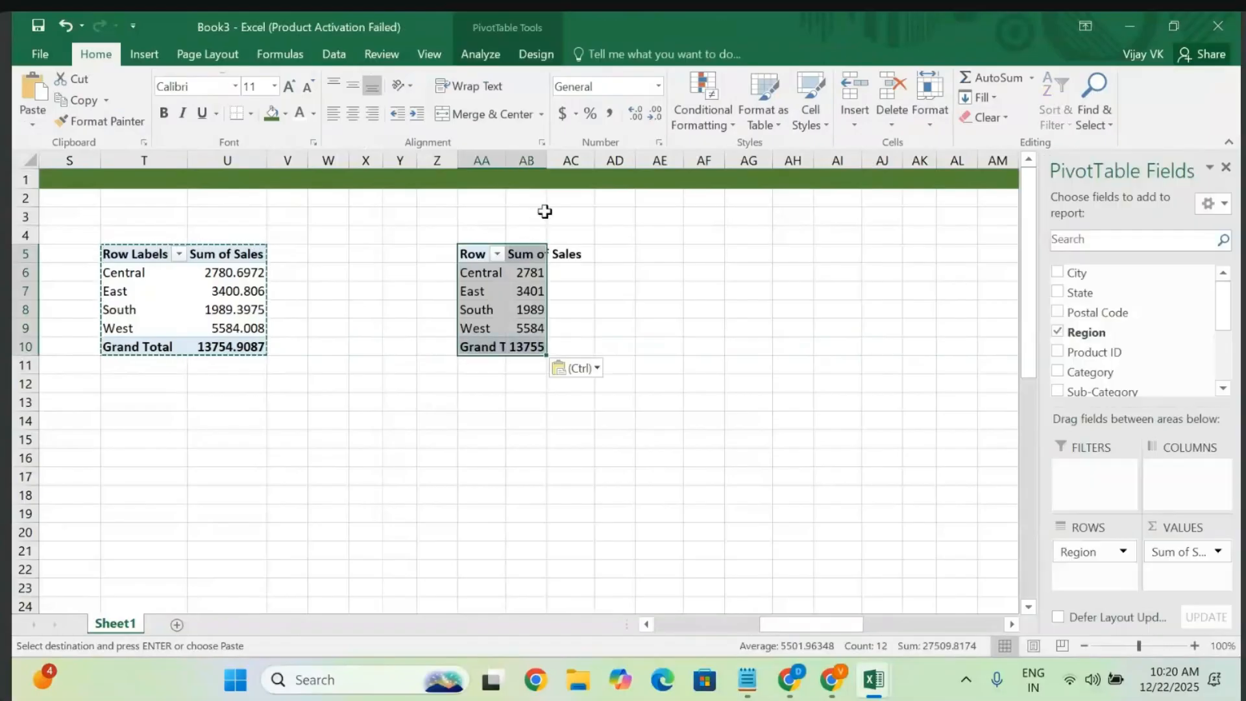
- Autofit columns AA and AB so the copied pivot's labels and values show fully
double_click(546, 158)
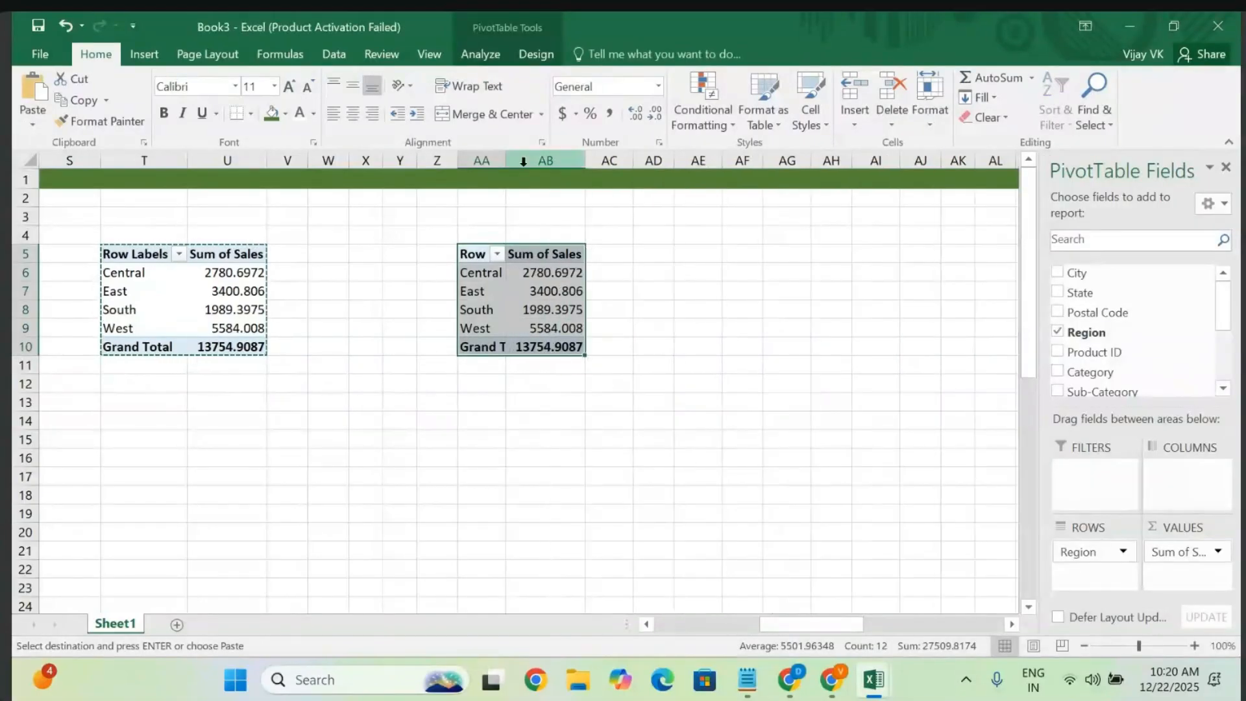
drag(506, 159, 506, 159)
double_click(506, 159)
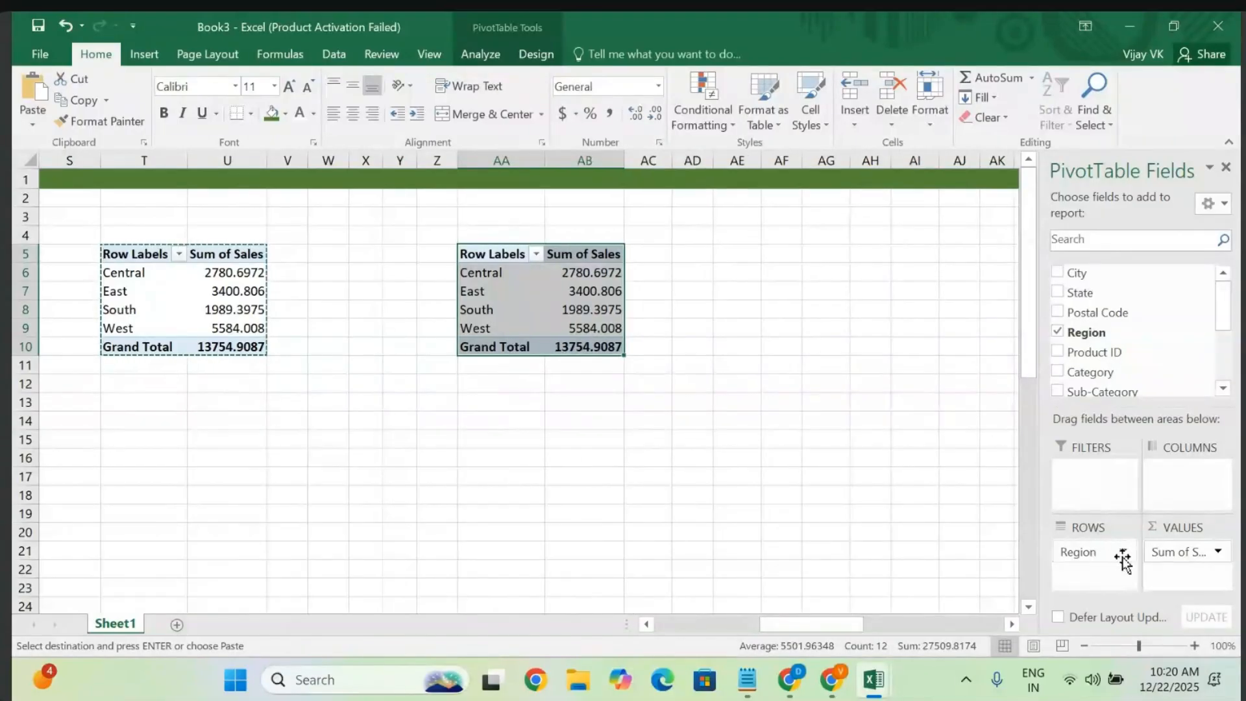
- Remove the Region and Sum of Sales fields from the copied pivot
click(1098, 557)
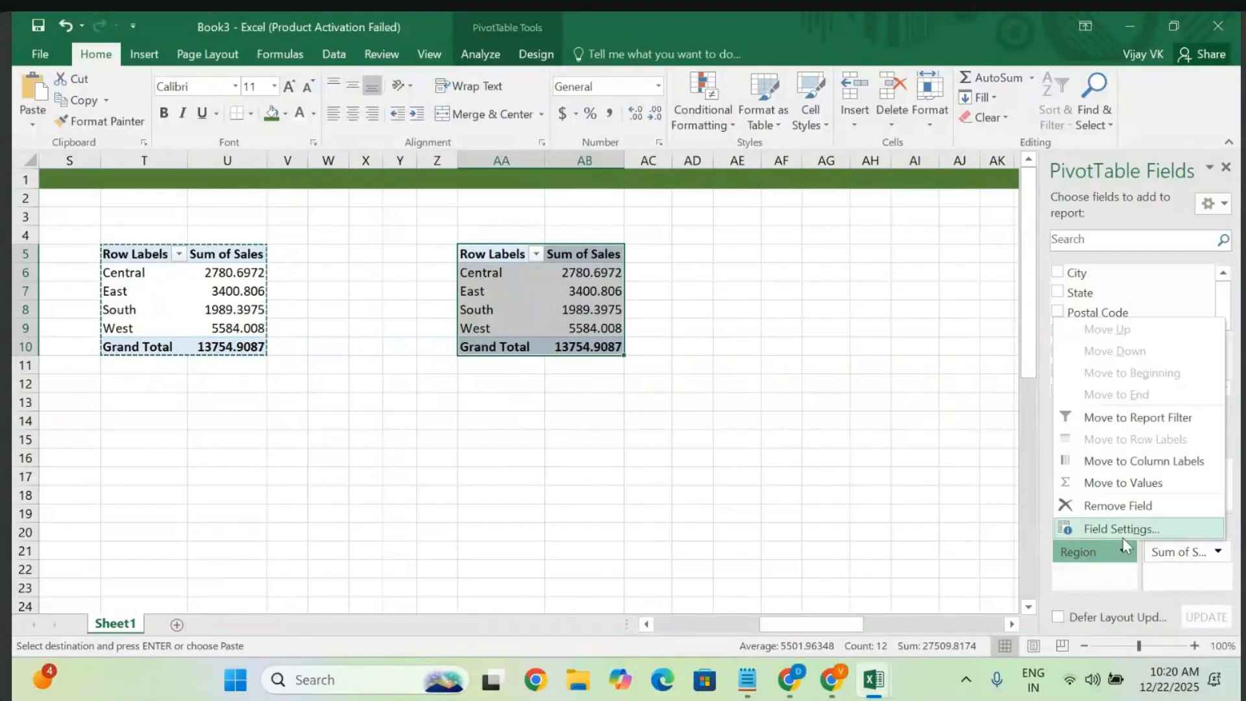
click(1149, 507)
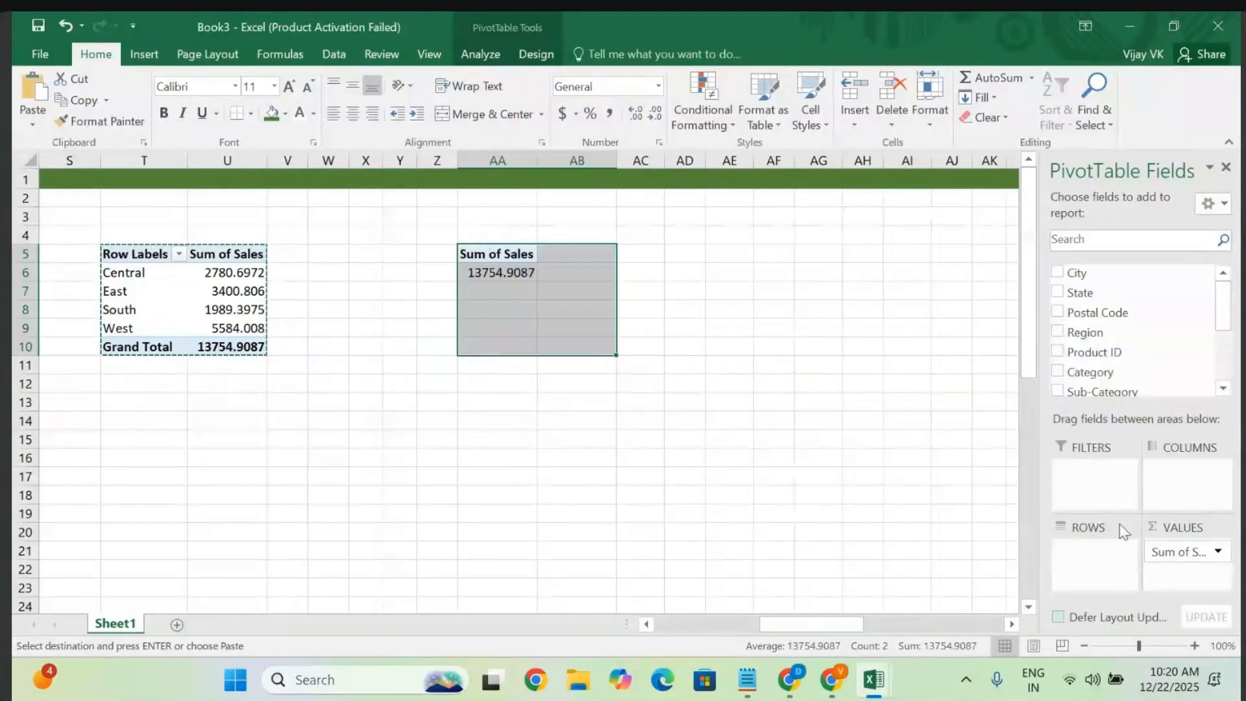
click(1180, 554)
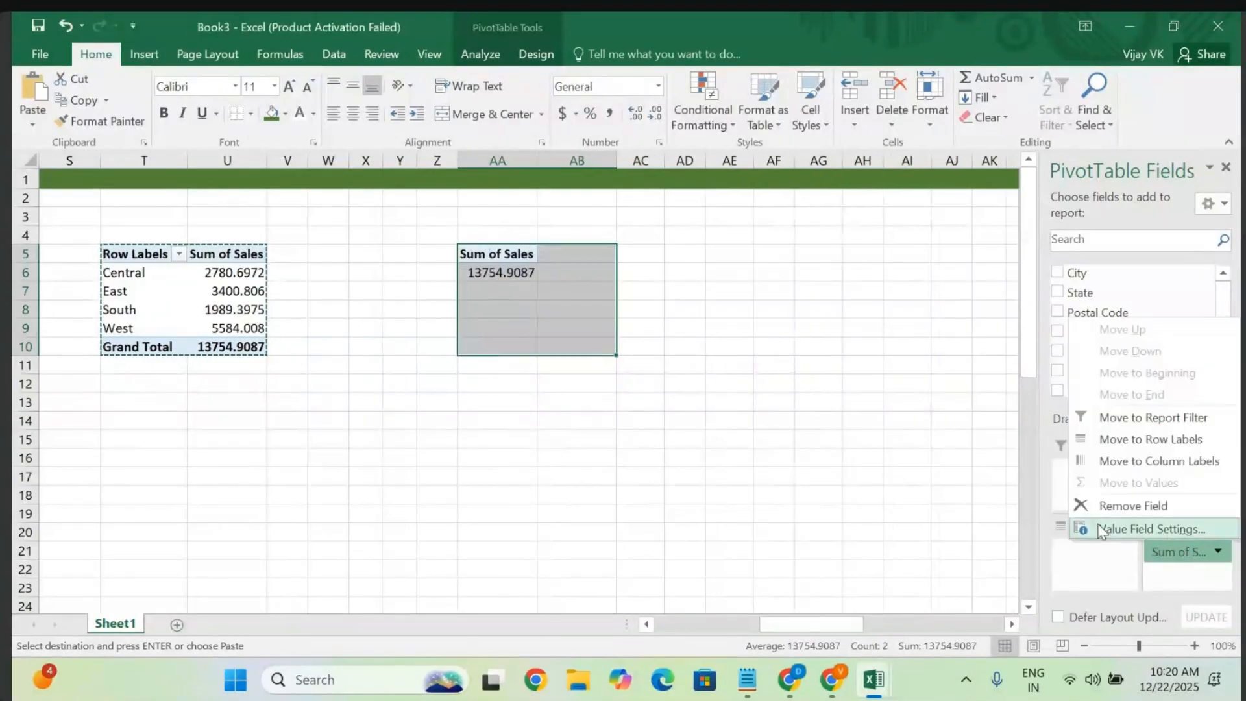
click(1153, 507)
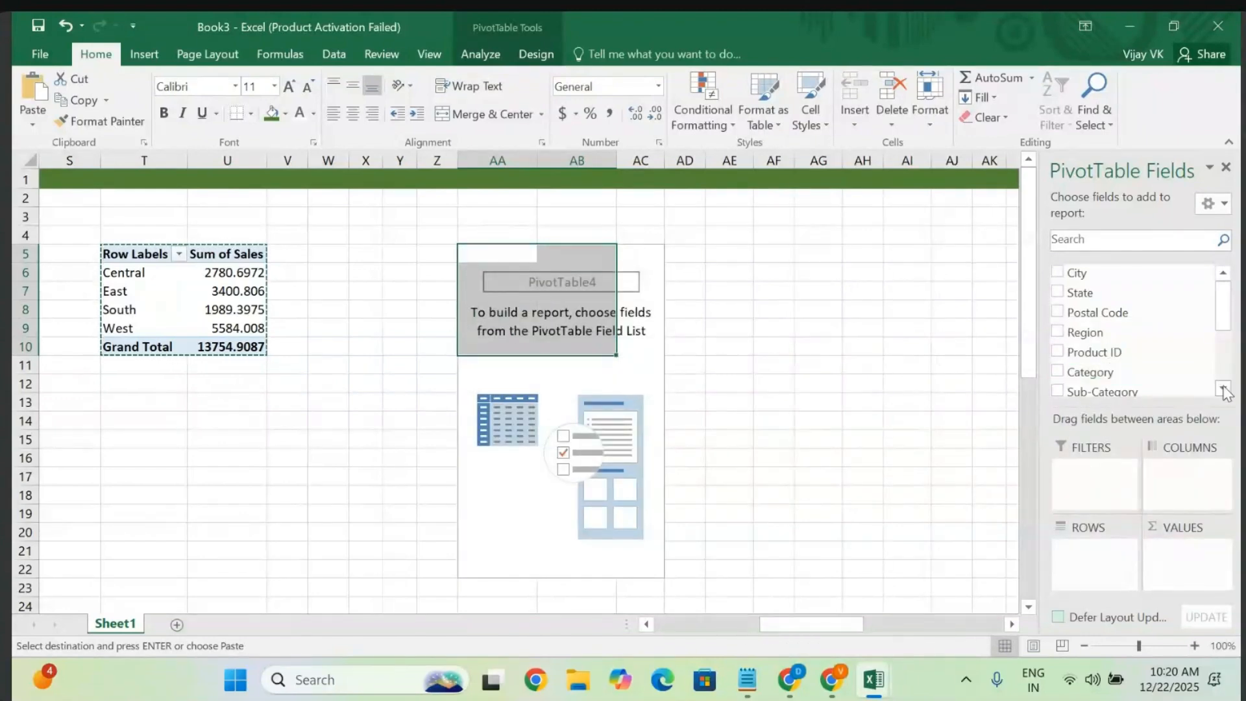
- Add Sub-Category as the row field and Sum of Profit as the value
scroll(1225, 391, down, 2)
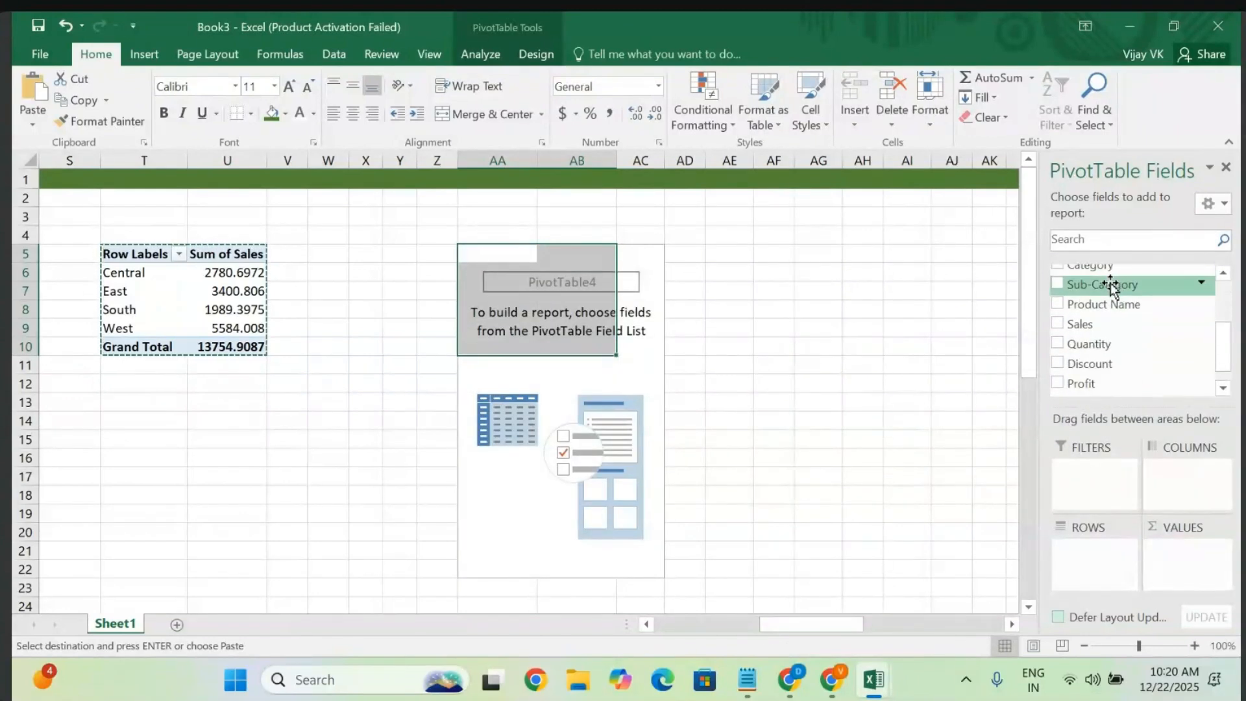
drag(1111, 287, 1093, 568)
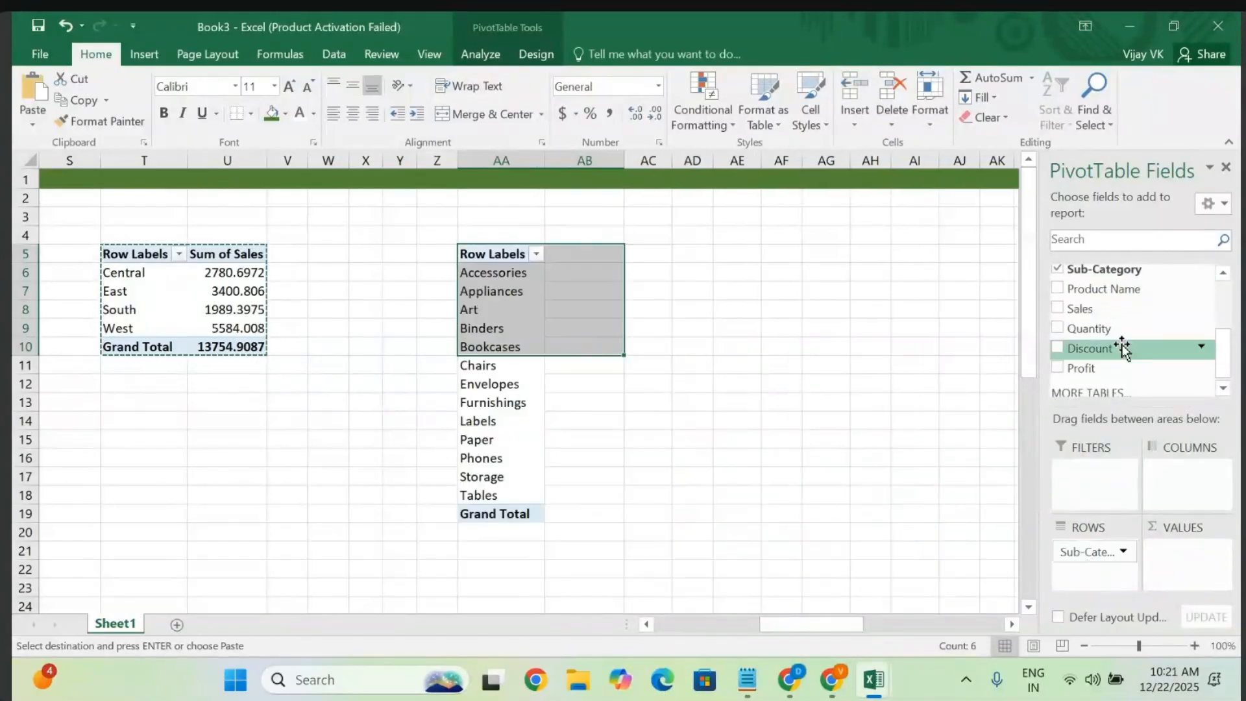
drag(1143, 369, 1179, 572)
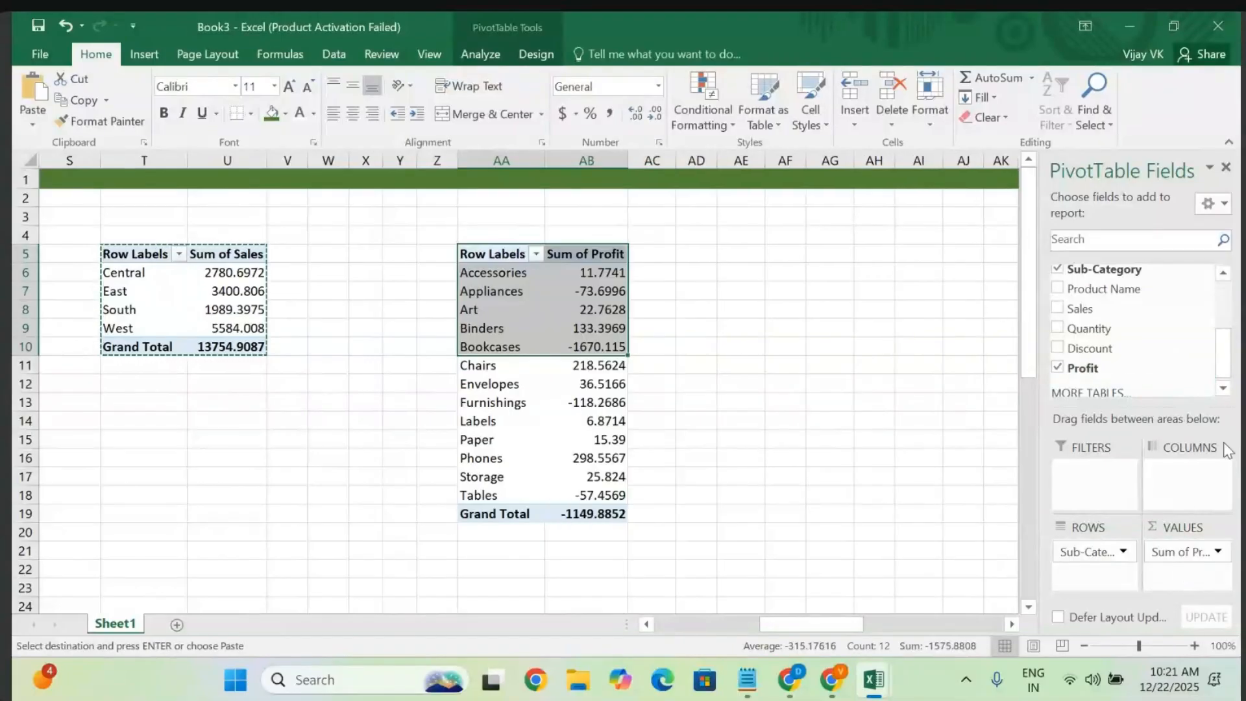
- Split the profit totals into Category columns: Furniture, Office Supplies and Technology
click(1224, 273)
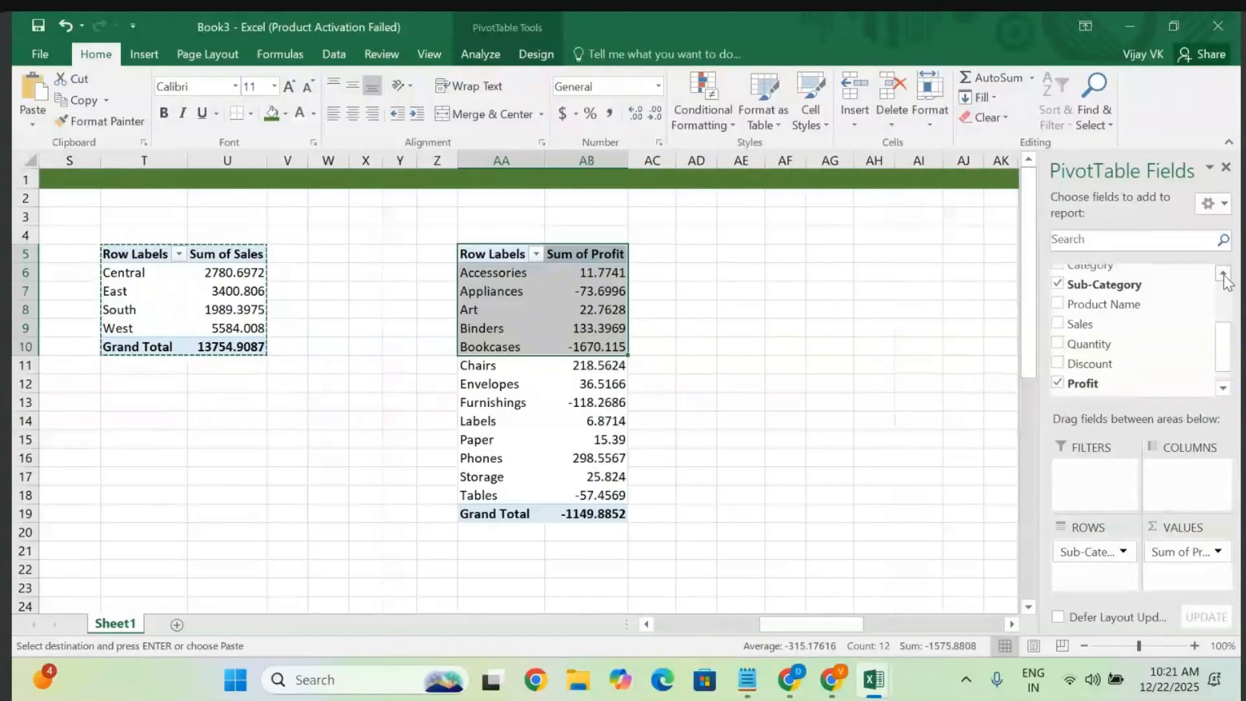
click(1224, 274)
click(1224, 273)
click(1223, 273)
click(1224, 273)
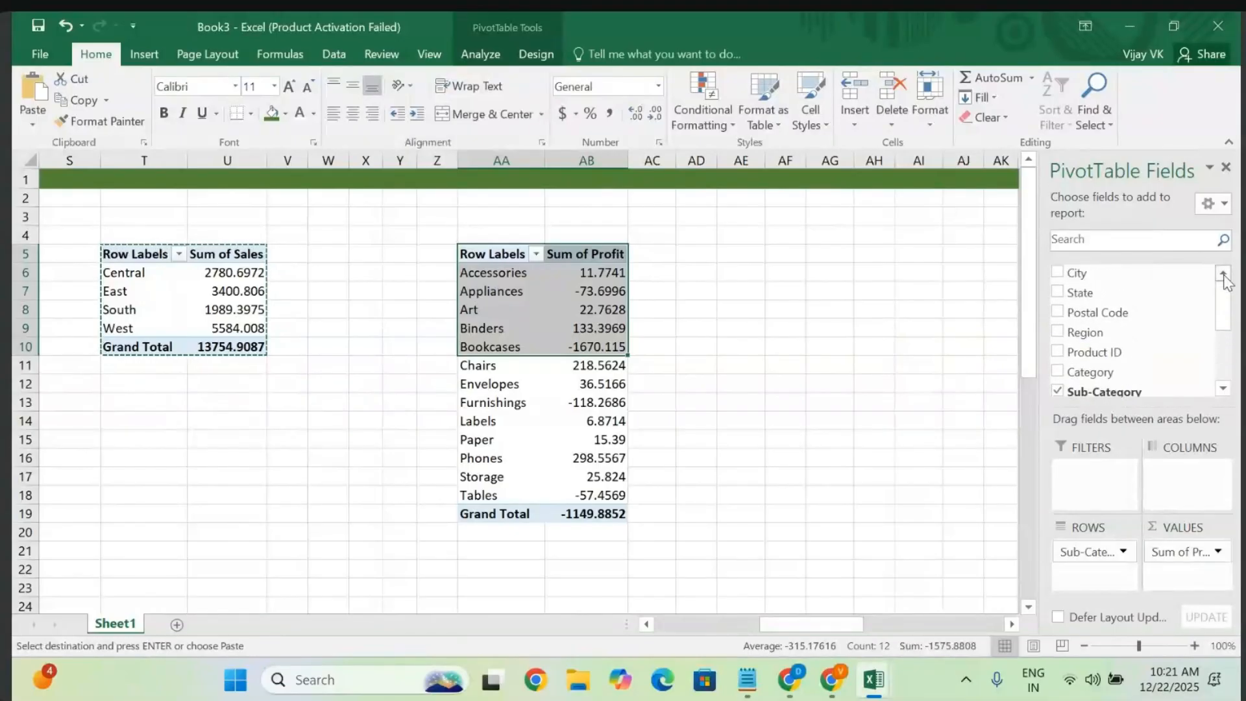
click(1223, 392)
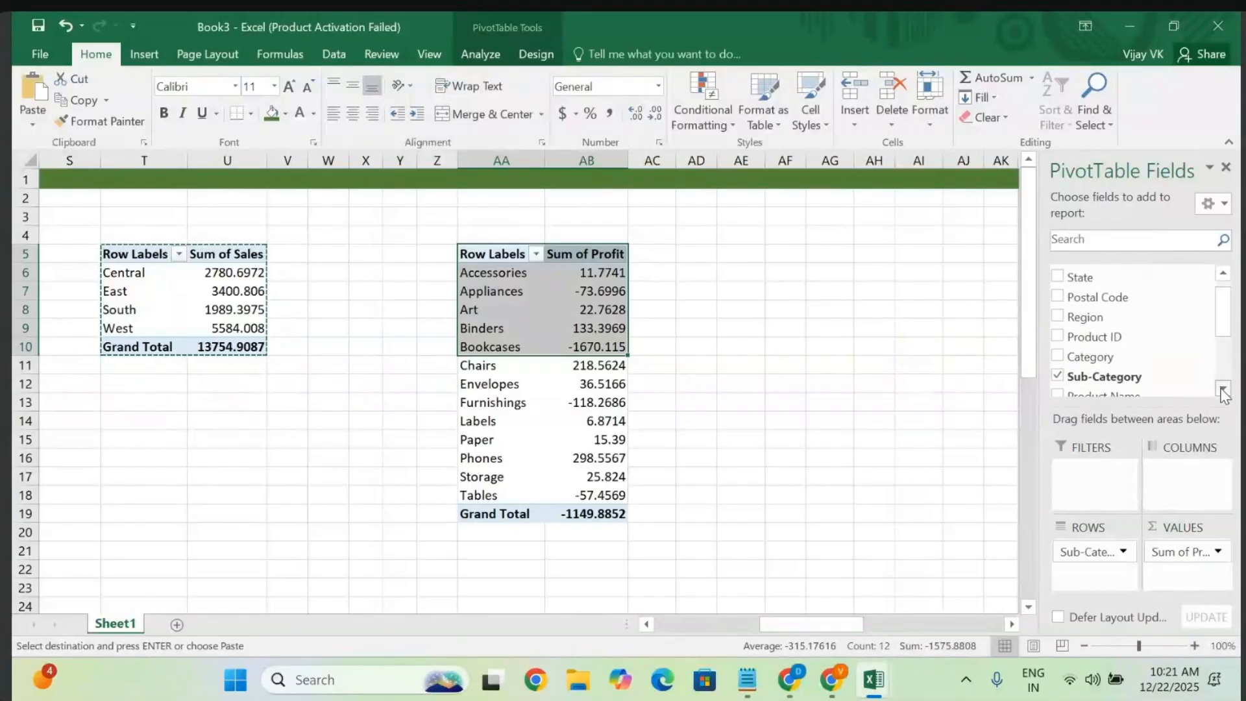
click(1224, 391)
click(1223, 392)
click(1224, 392)
click(1224, 391)
click(1224, 392)
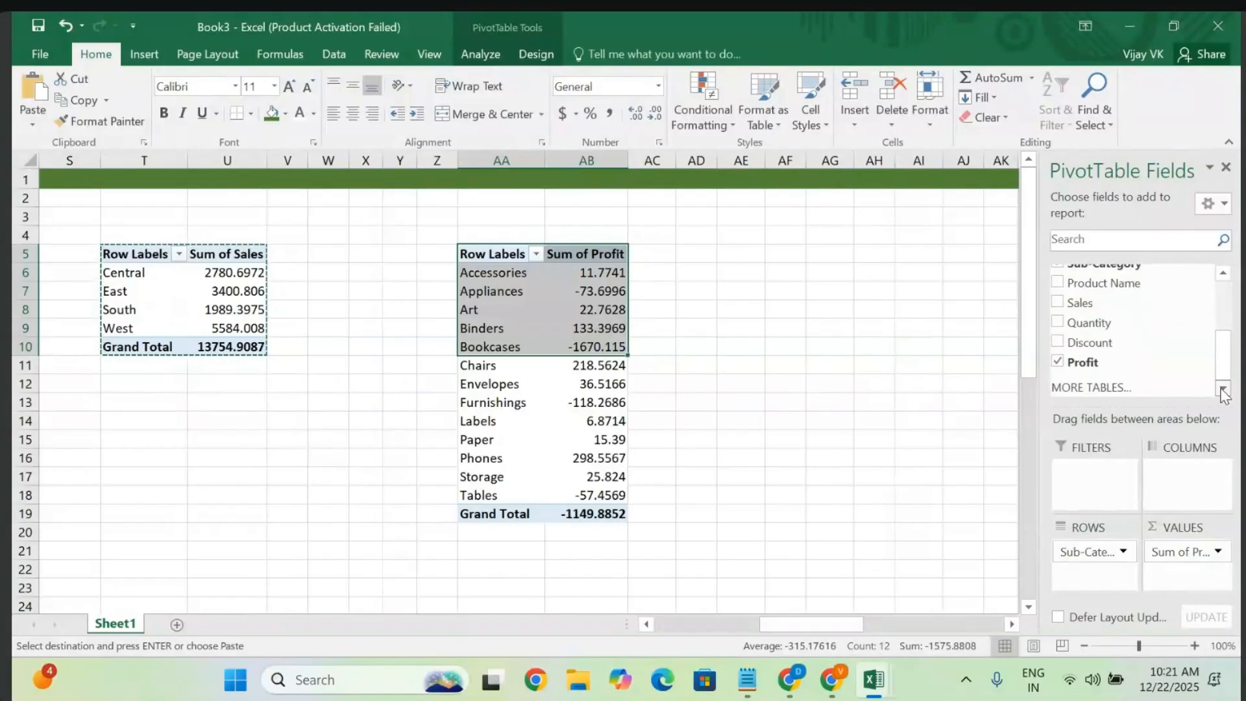
click(1223, 277)
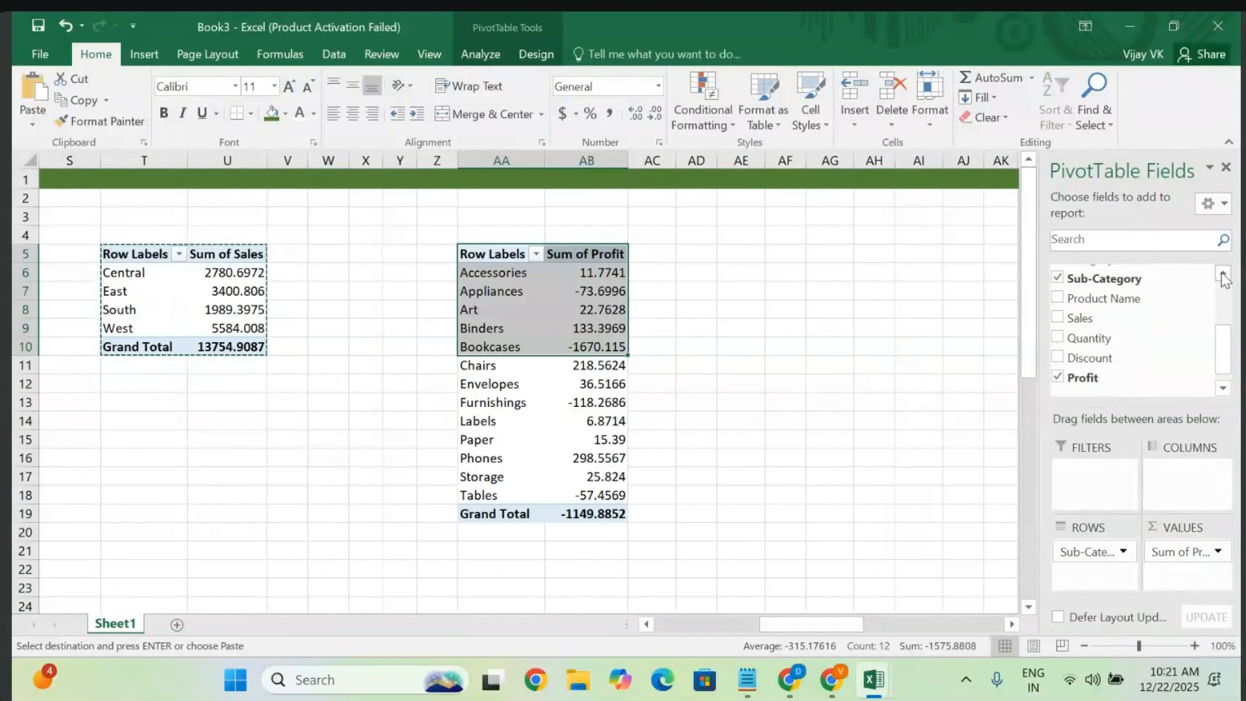
click(1224, 277)
click(1223, 277)
click(1224, 277)
click(1224, 277)
click(1224, 277)
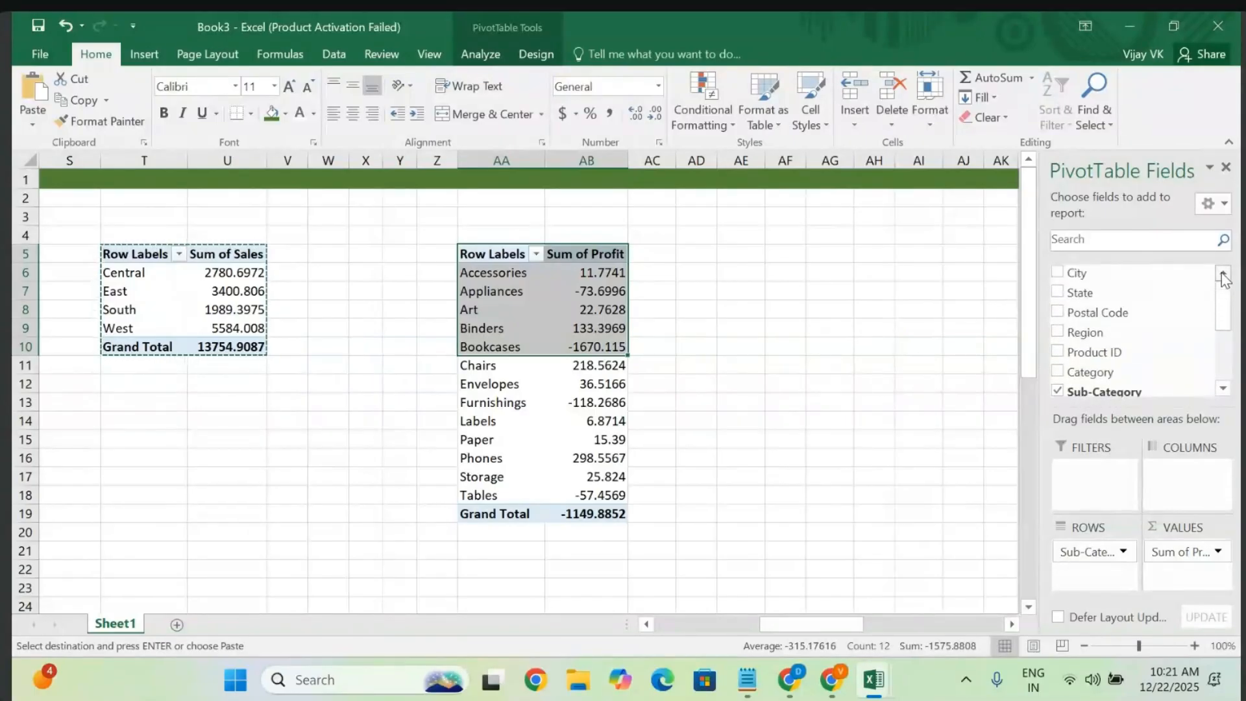
scroll(1229, 319, down, 2)
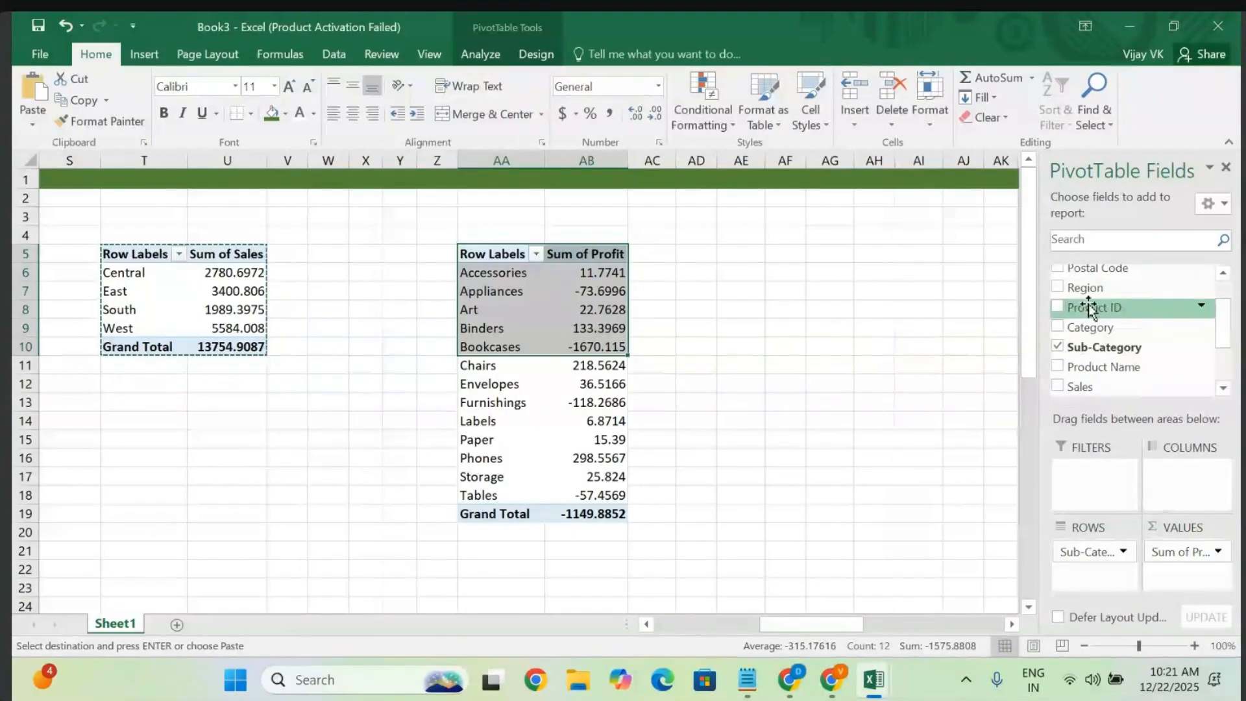
drag(1079, 287, 1177, 482)
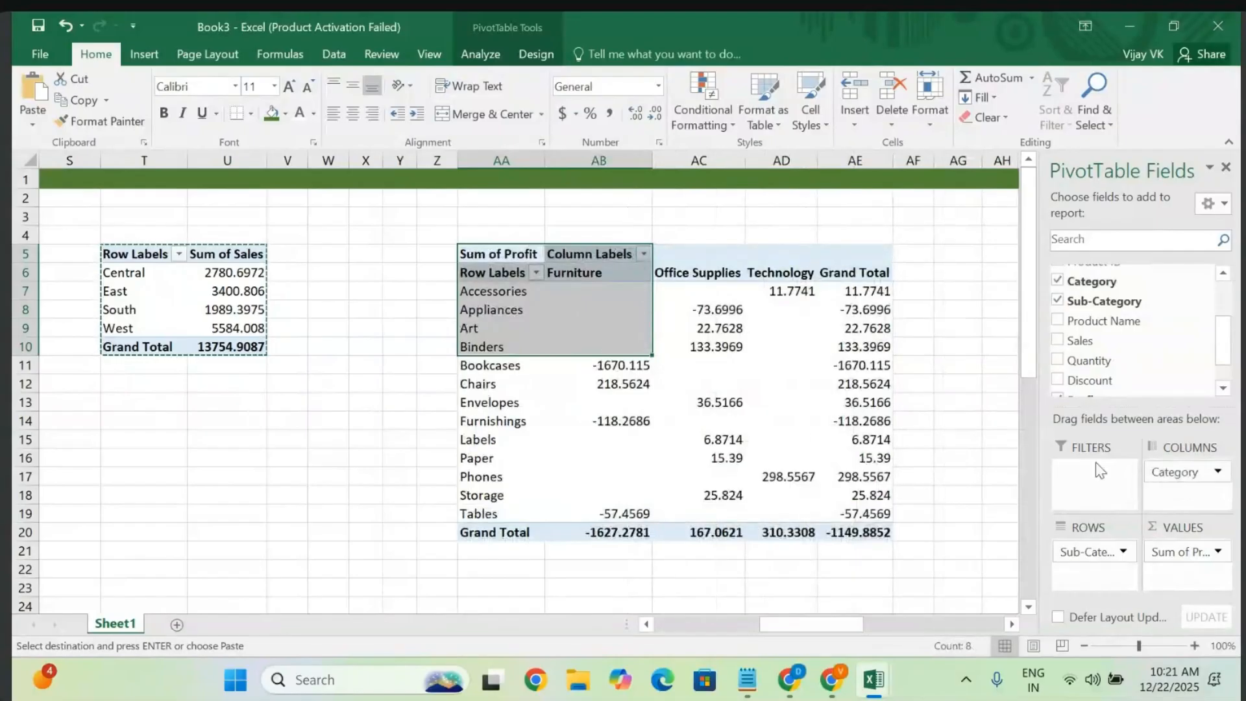
- Replace Category with Region as the profit pivot's column field (Central, East, South, West)
click(1187, 473)
click(1133, 425)
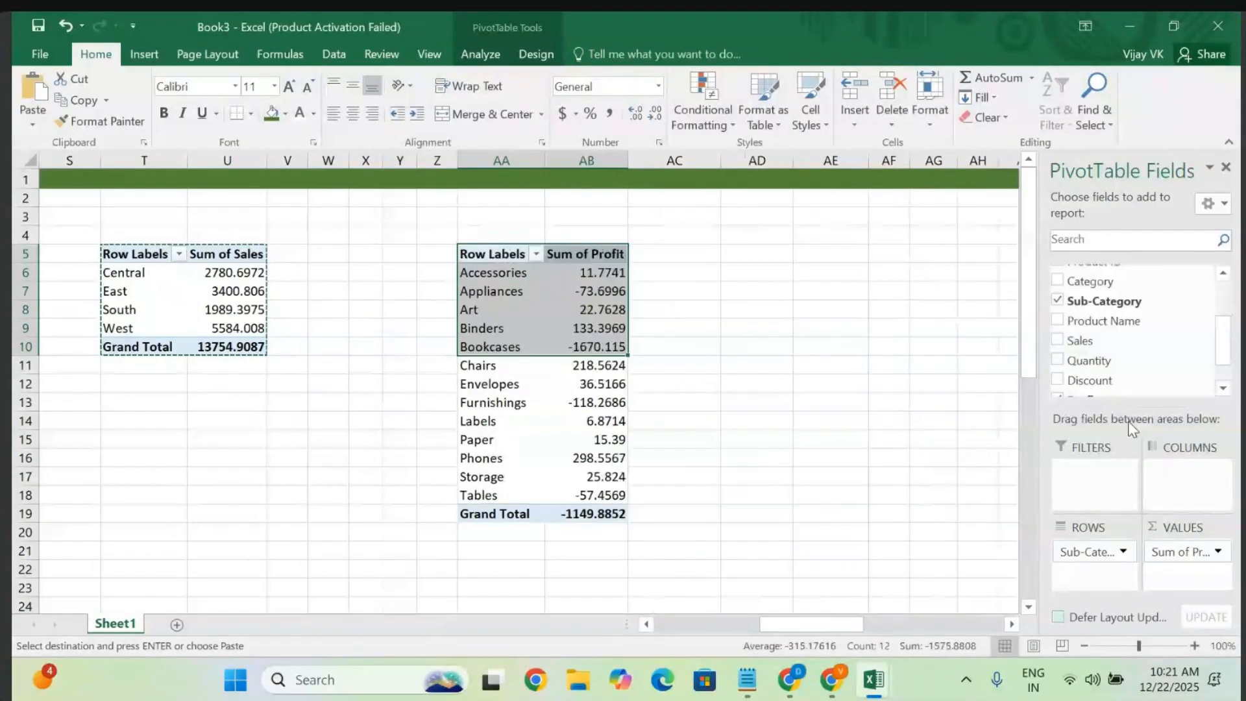
scroll(1096, 302, up, 3)
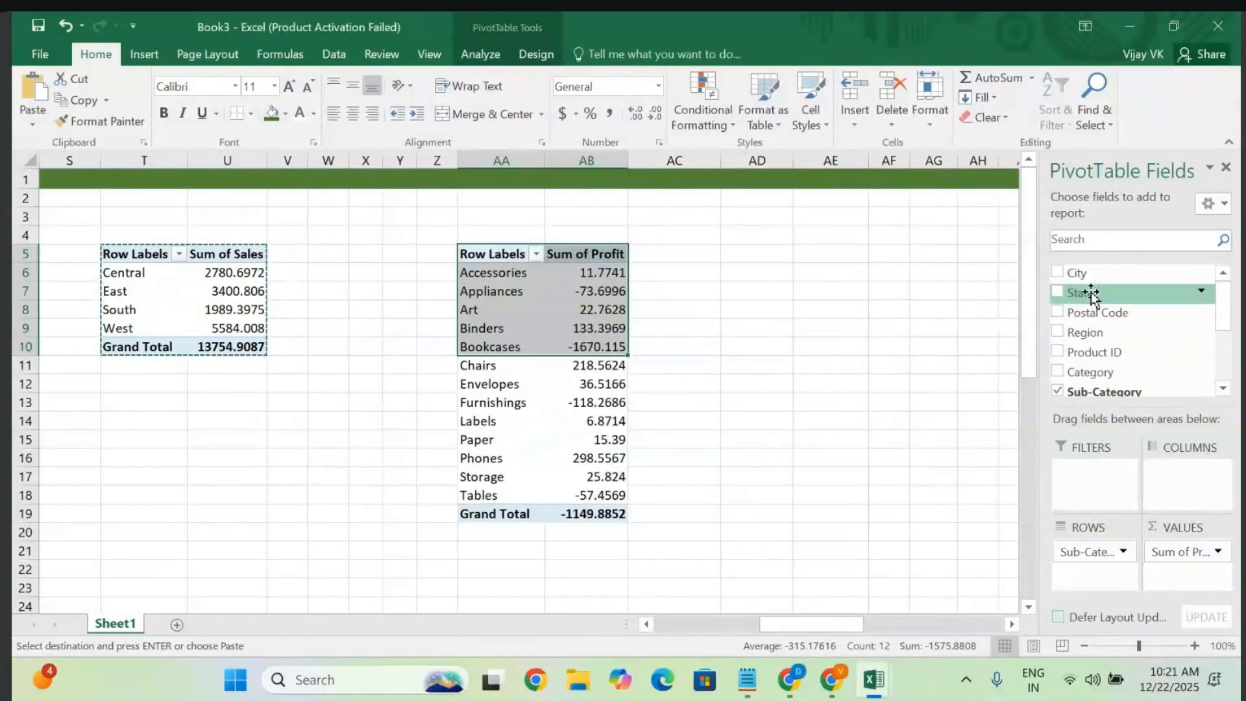
drag(1087, 332, 1173, 485)
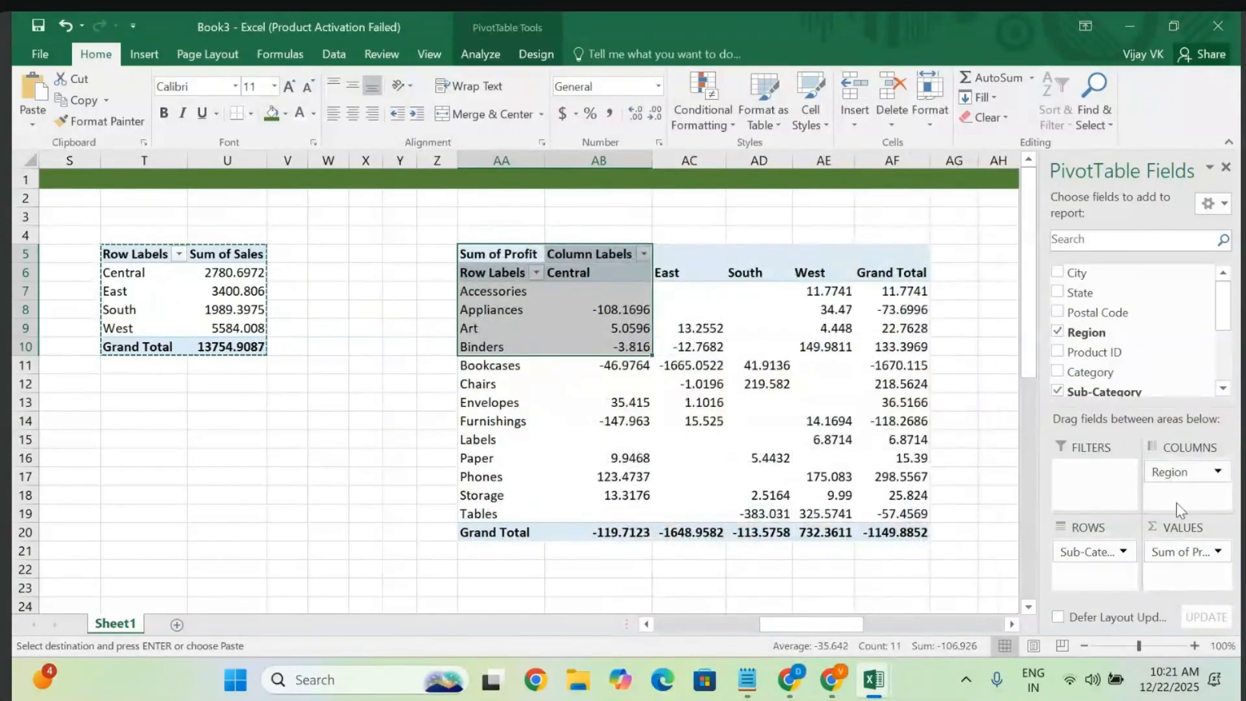
scroll(1104, 351, down, 3)
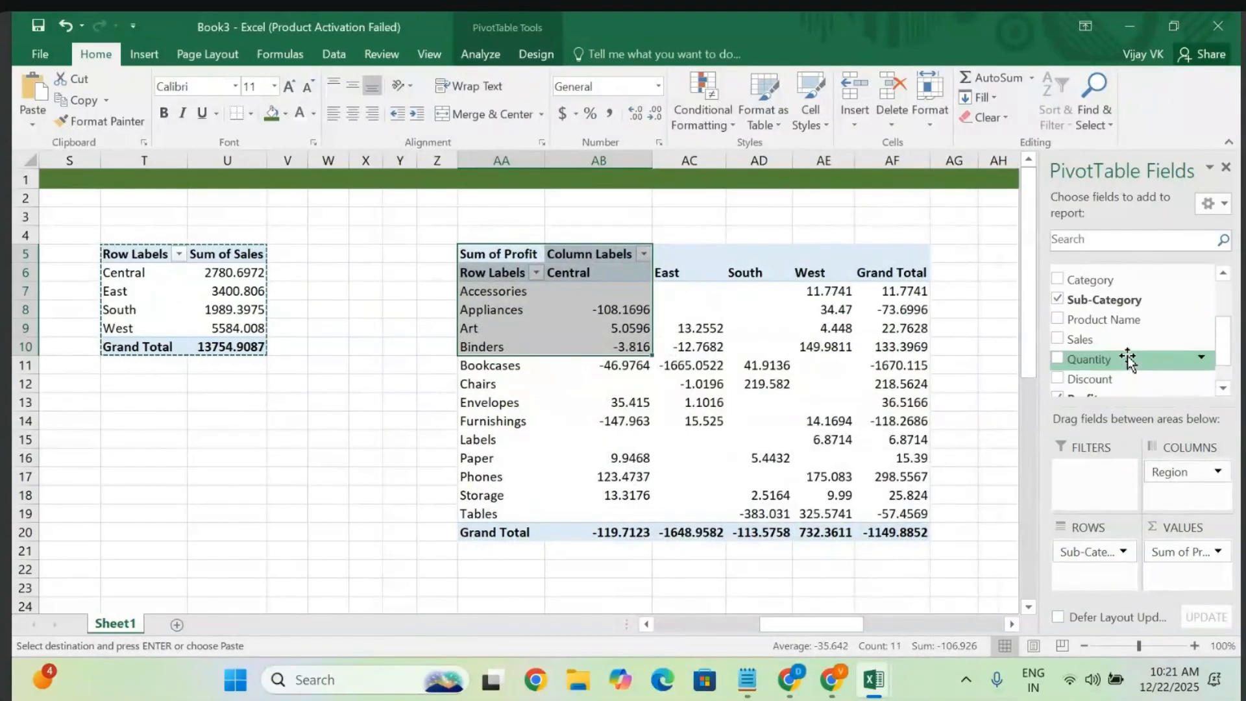
scroll(1127, 360, up, 2)
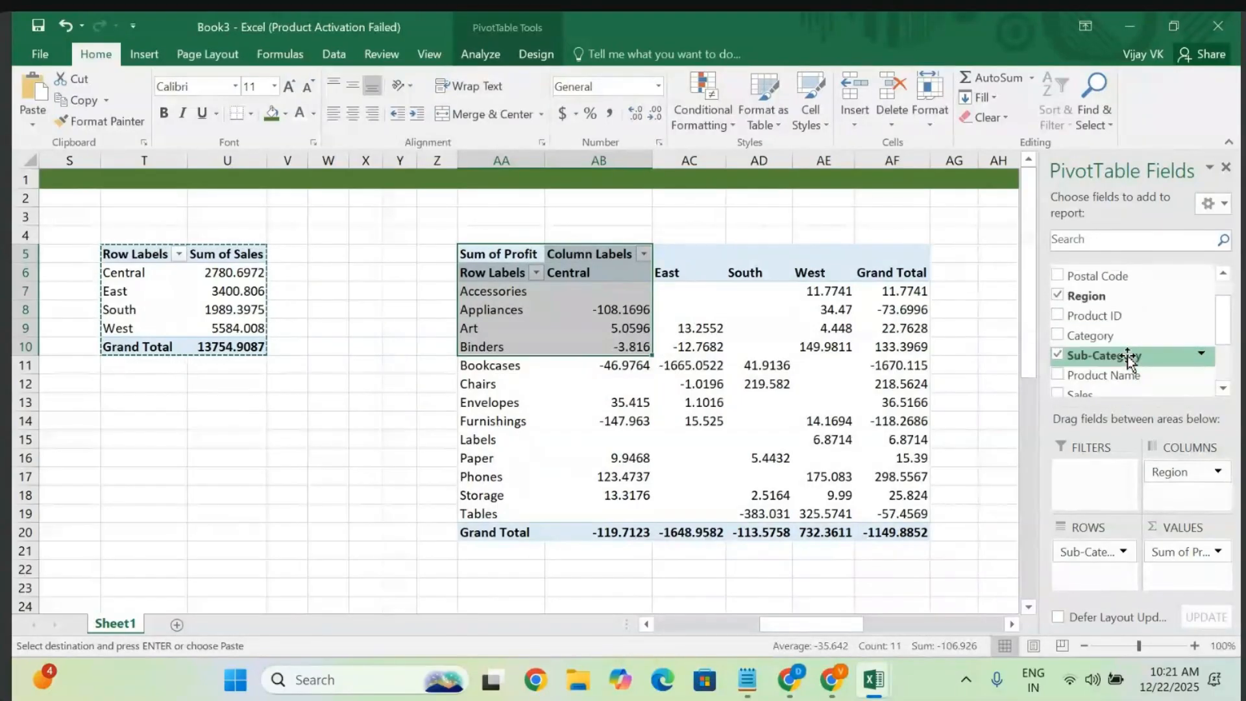
- Select the entire Region sales PivotTable and cancel the pending copy, ready for charting
click(355, 364)
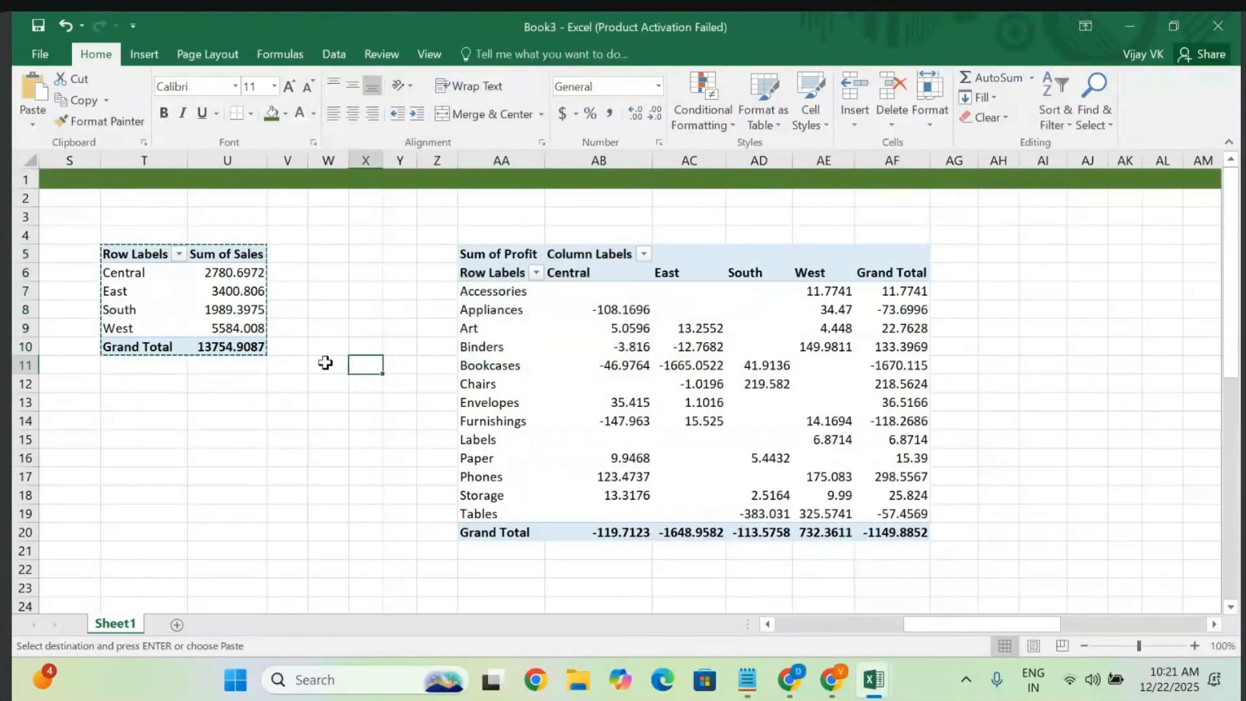
click(168, 293)
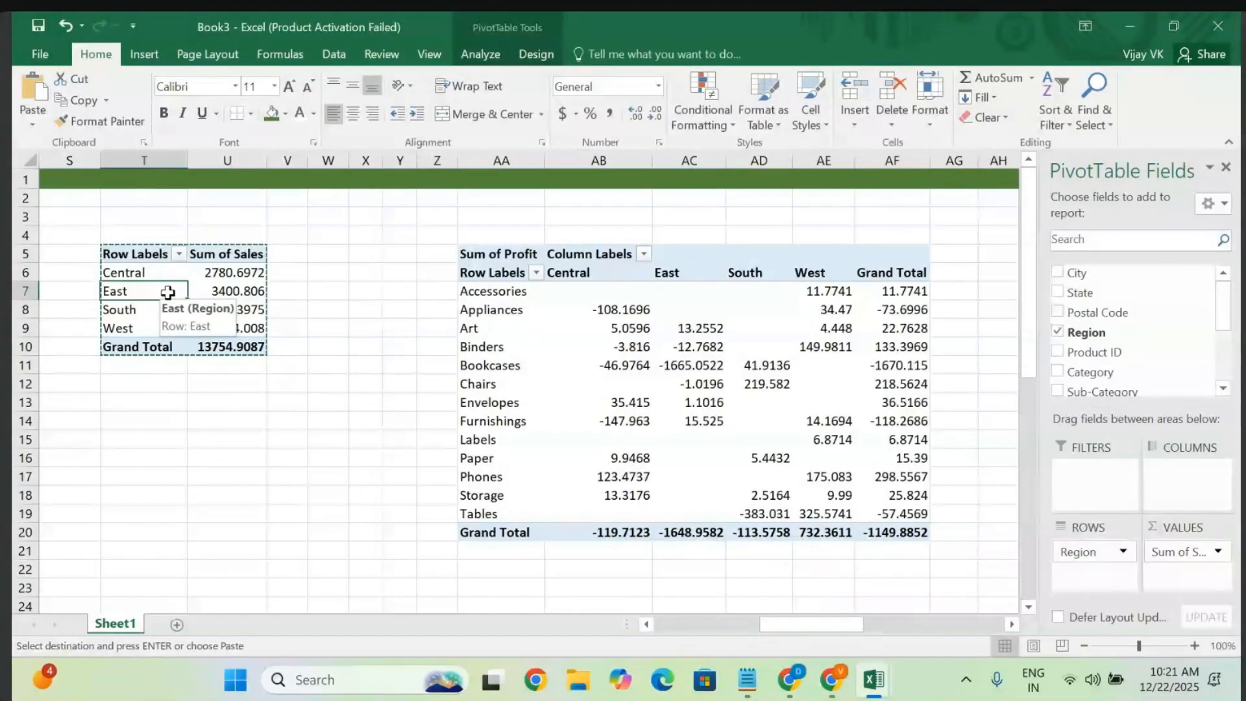
key(ctrl+a)
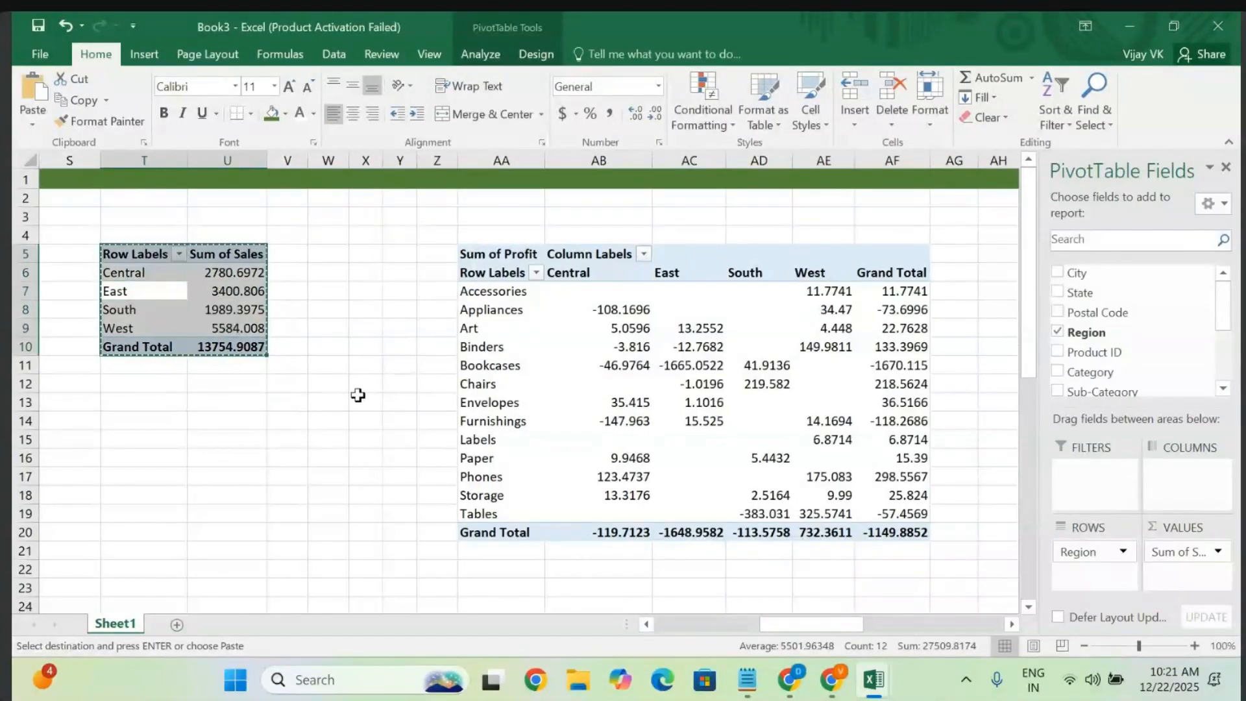
key(Escape)
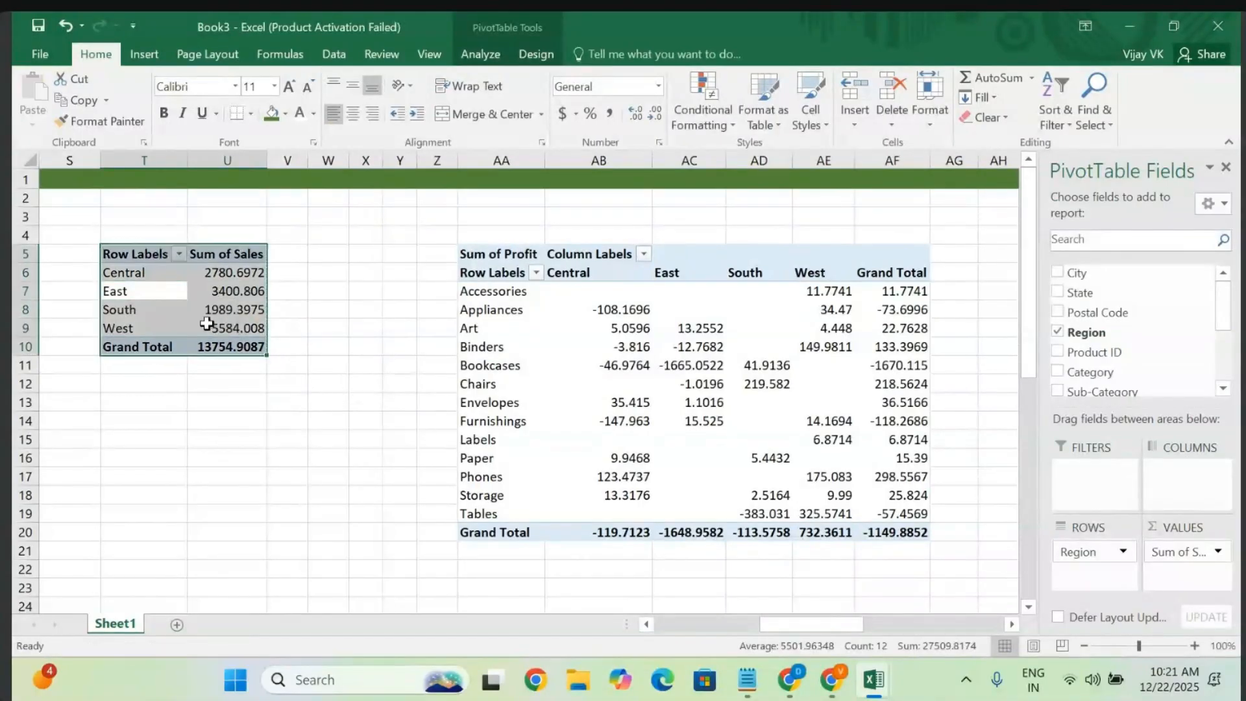
click(140, 49)
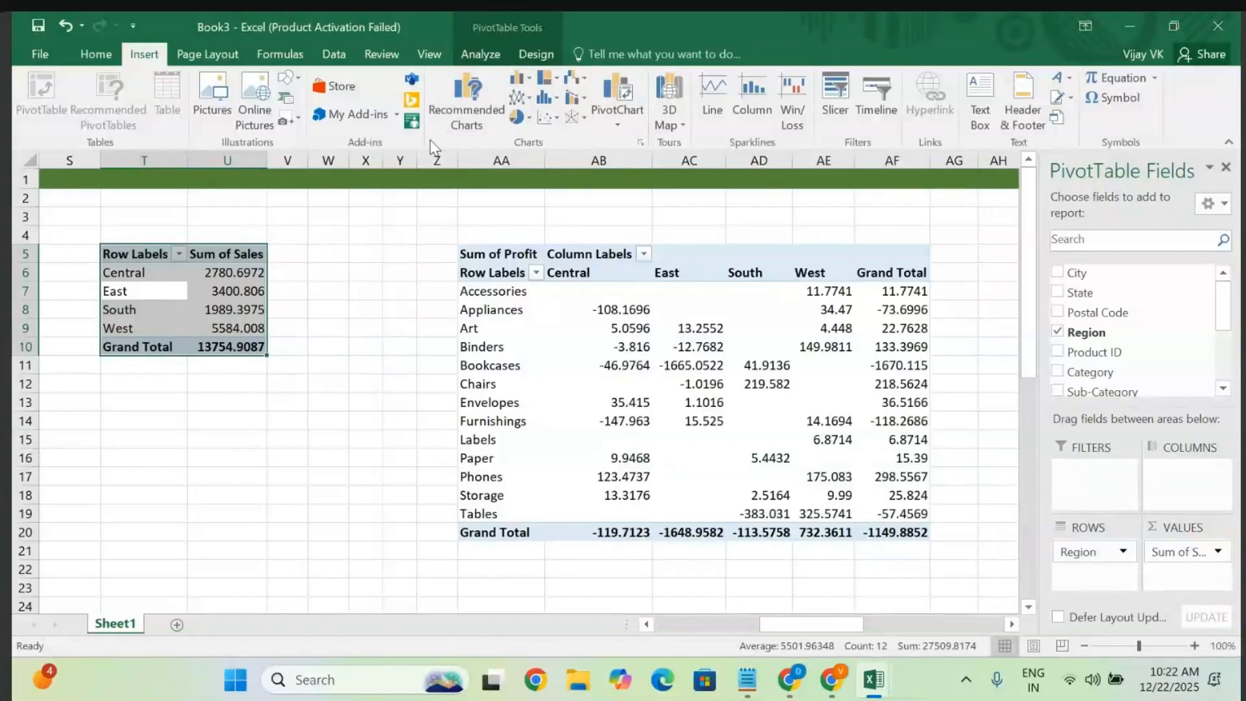
- Insert a 3-D Column PivotChart of Sum of Sales by Region and place it below the pivots at row 21
click(522, 81)
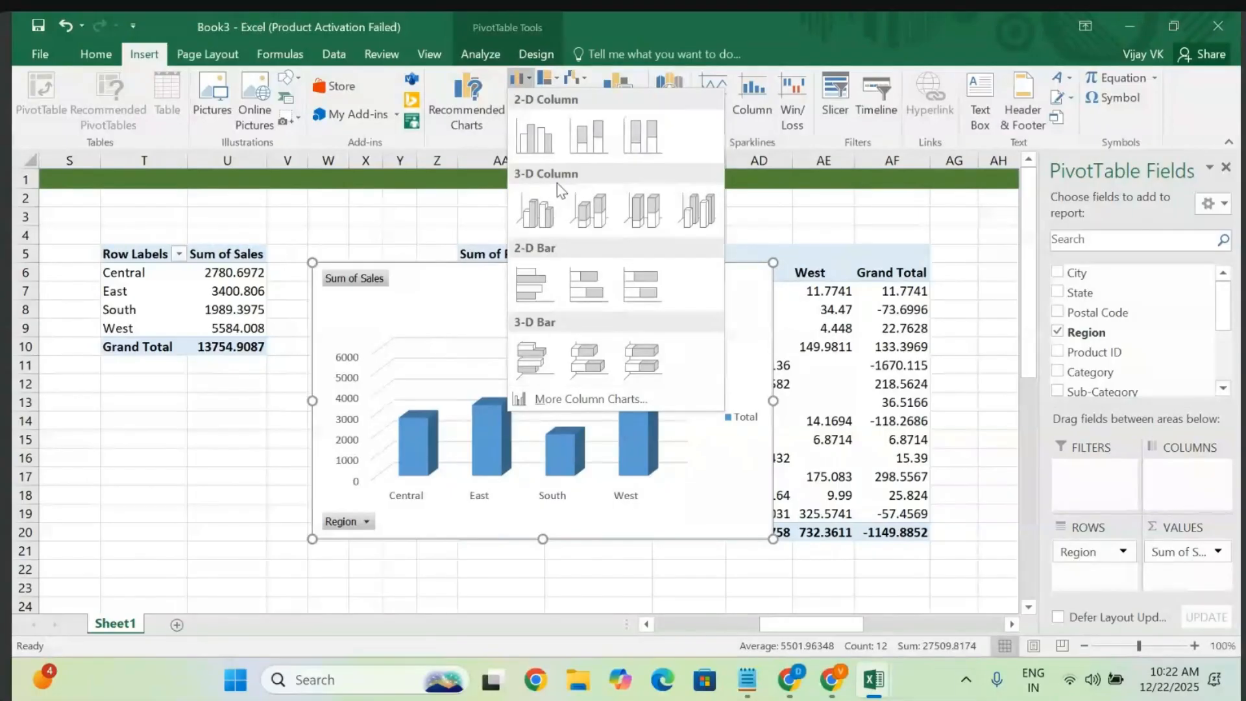
click(690, 227)
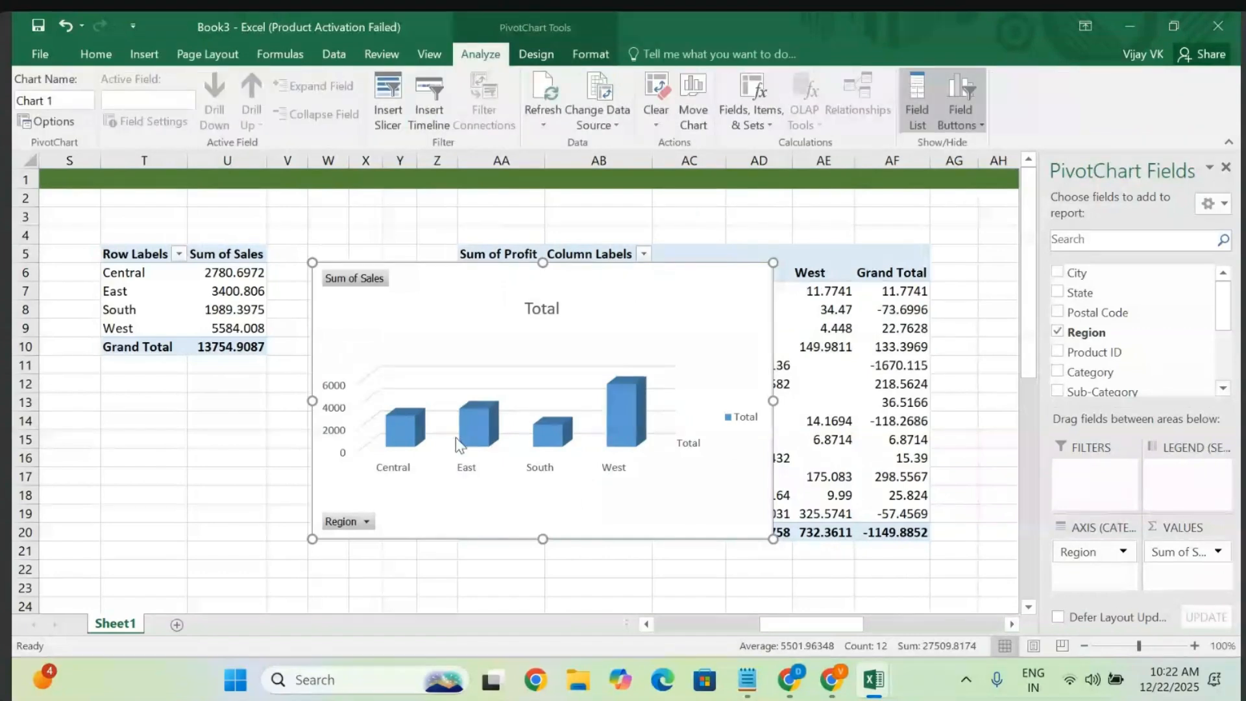
drag(630, 335, 466, 454)
scroll(467, 454, down, 3)
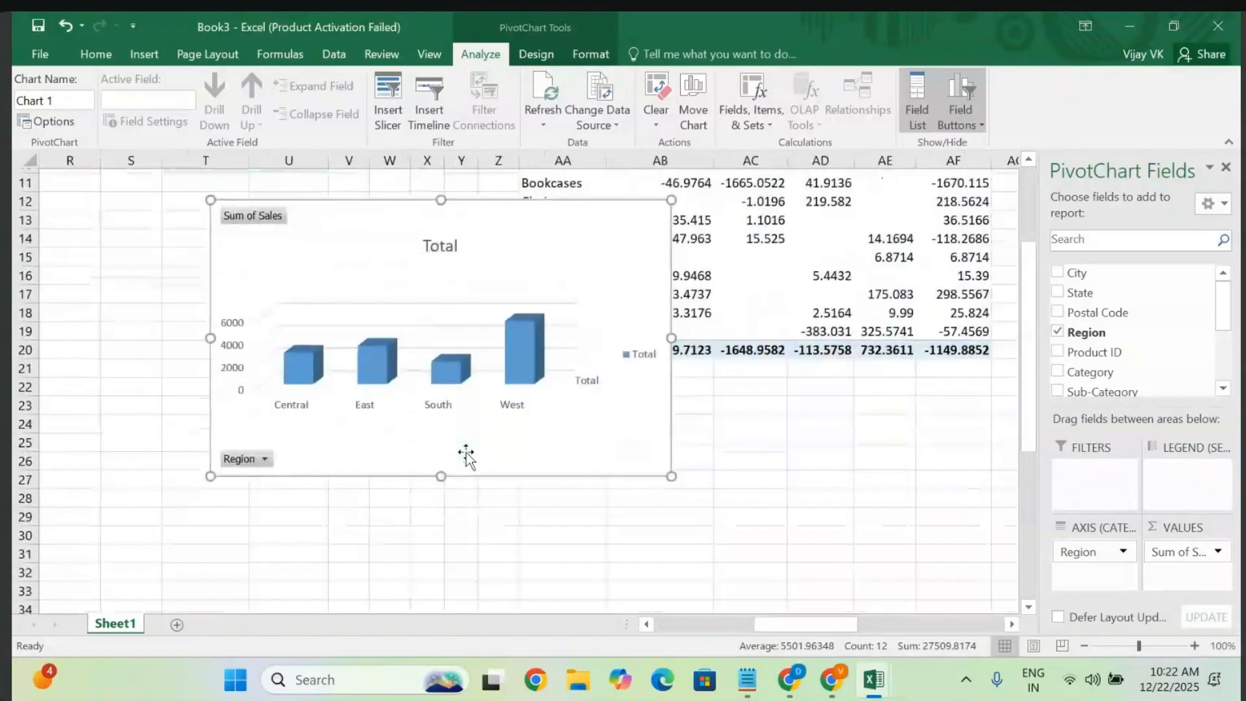
drag(477, 249, 367, 386)
scroll(366, 386, down, 1)
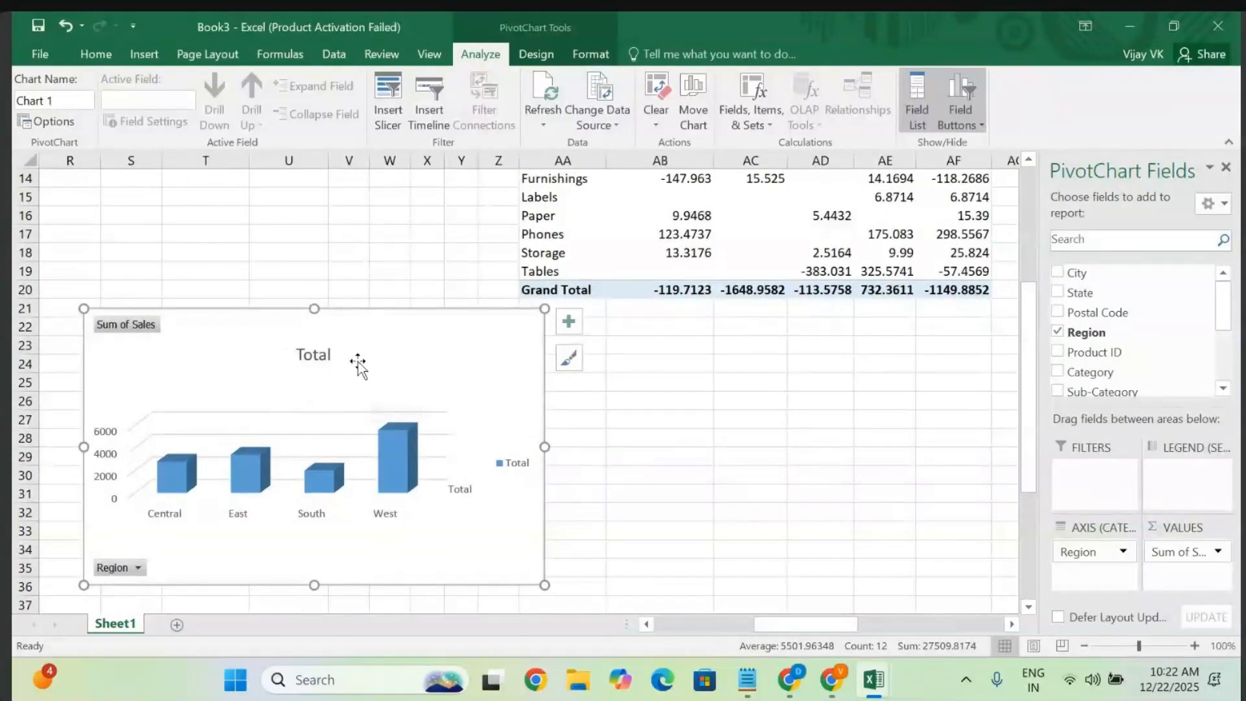
mouse_move(361, 348)
mouse_down()
mouse_move(345, 331)
mouse_move(347, 352)
mouse_up()
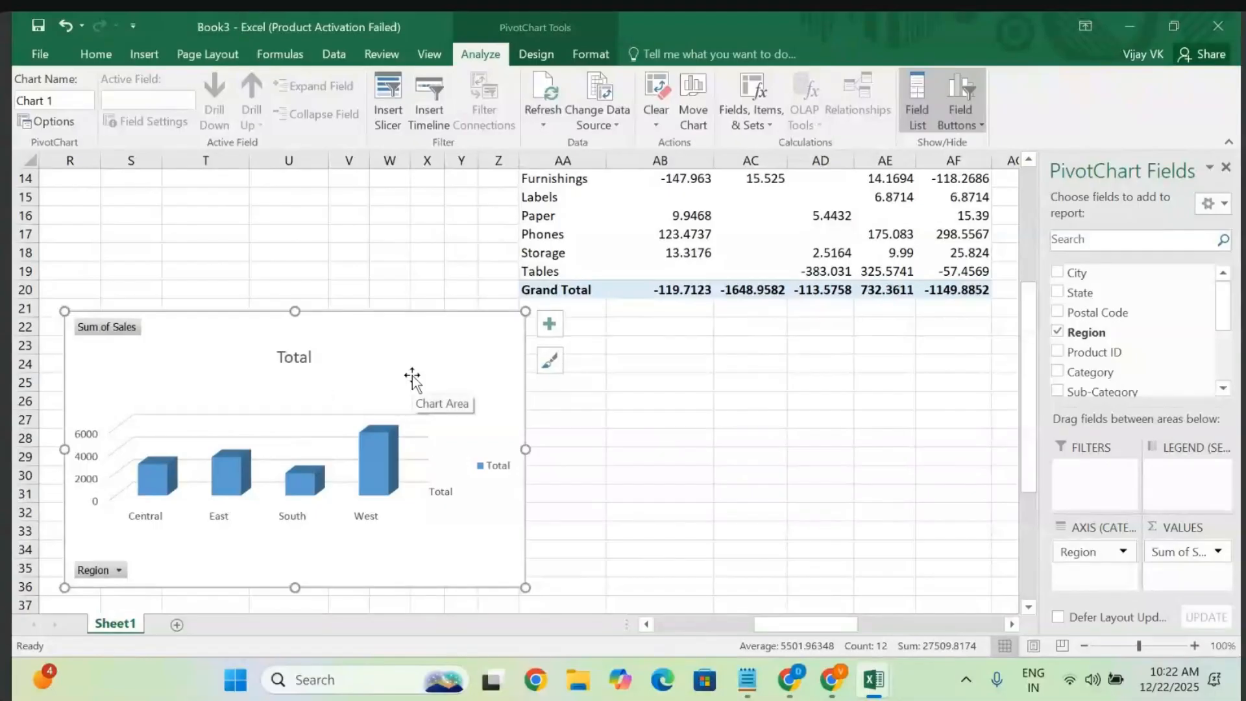
scroll(412, 380, up, 4)
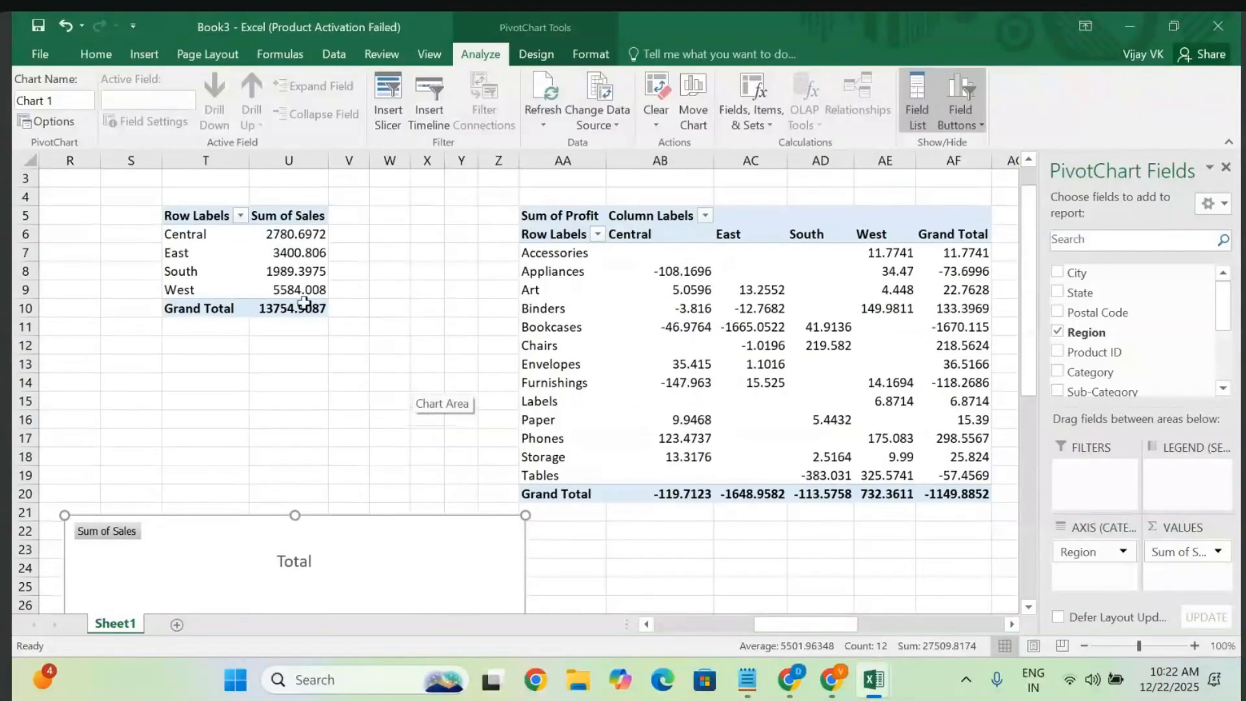
- From the selected Region sales pivot, insert a 3-D Line PivotChart of Sum of Sales
click(289, 266)
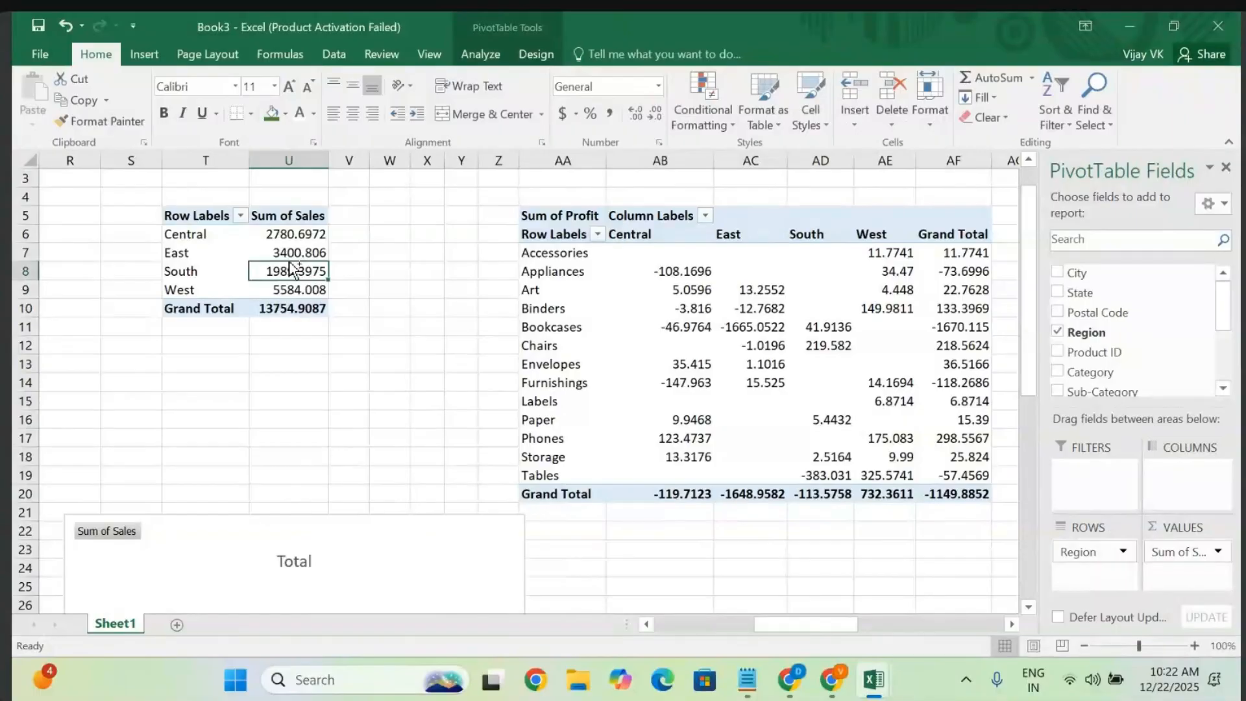
key(ctrl+a)
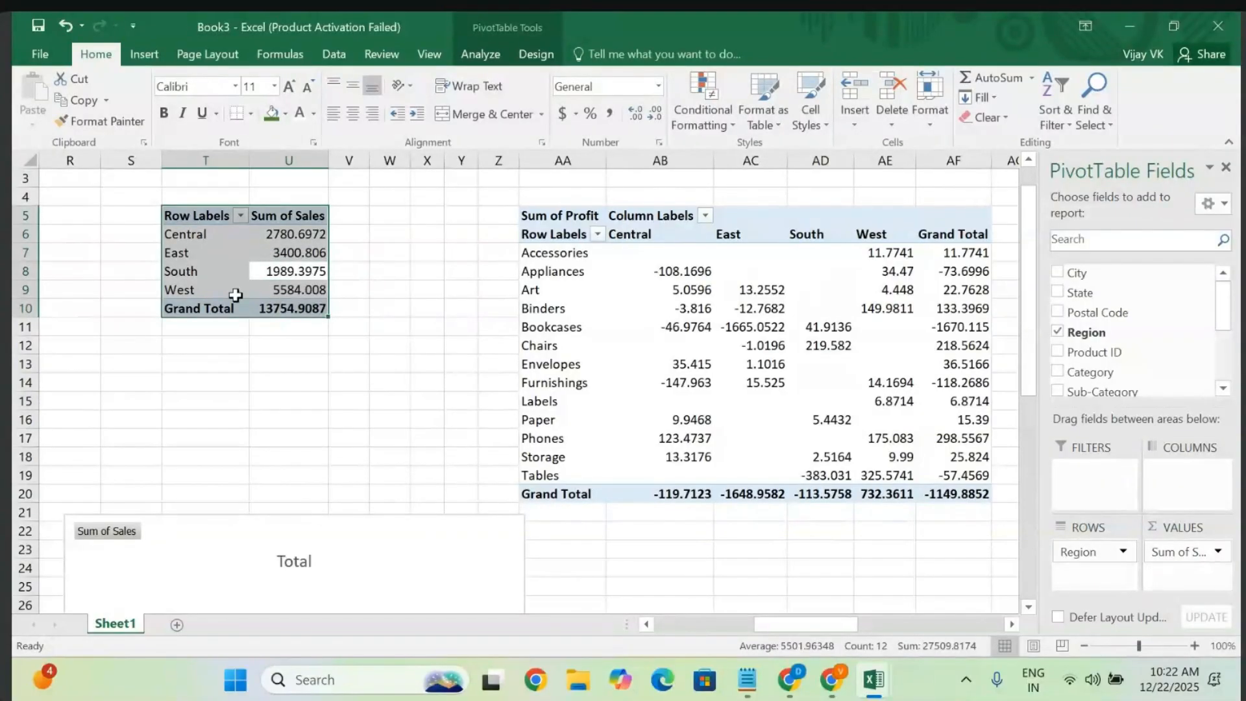
click(144, 54)
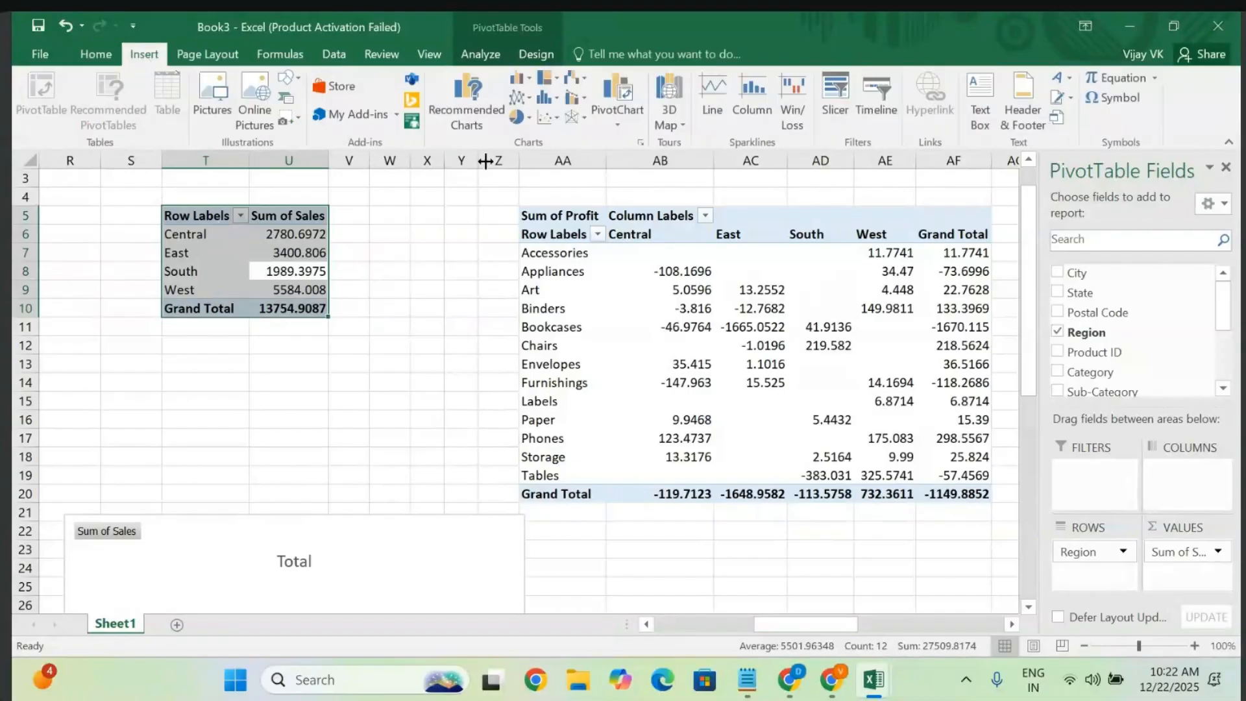
click(527, 77)
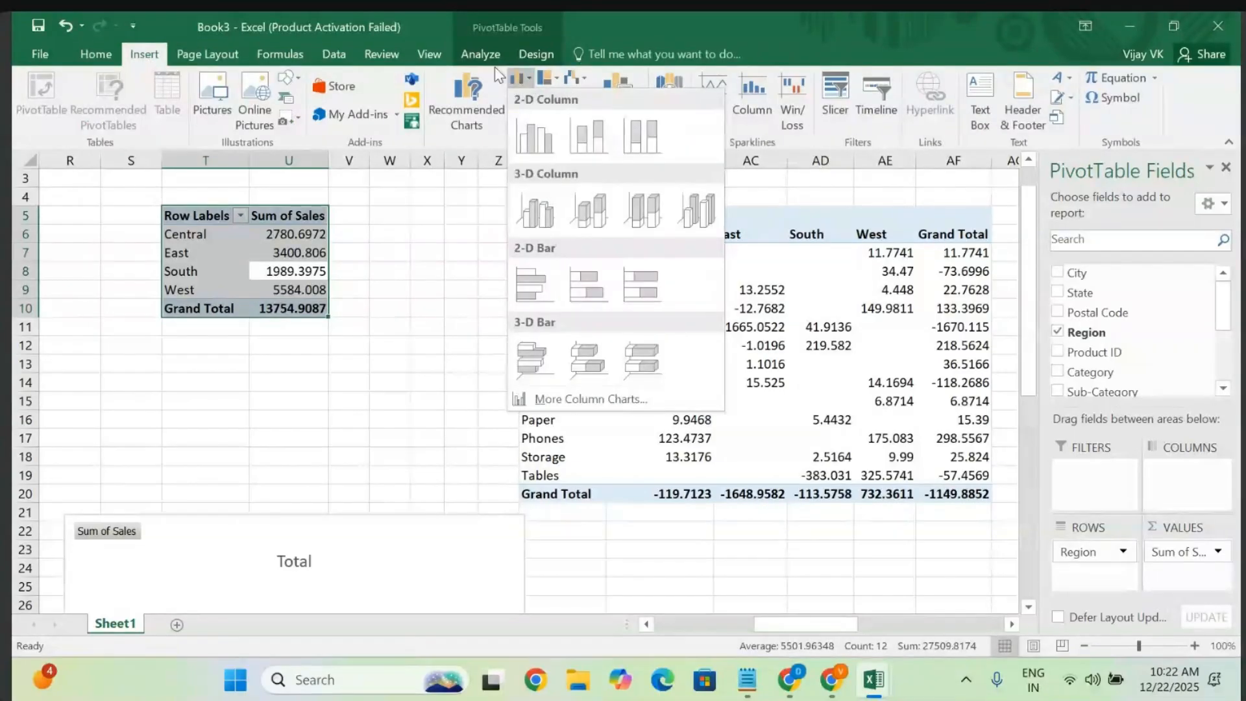
click(490, 70)
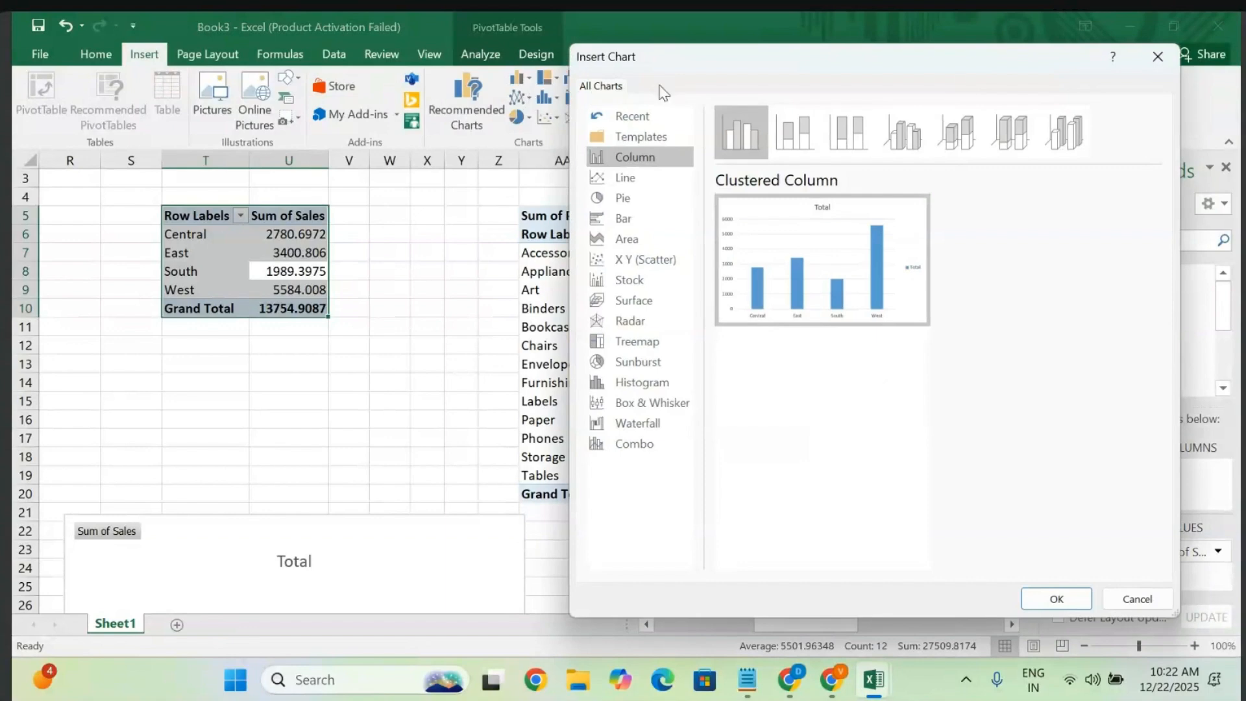
click(1158, 57)
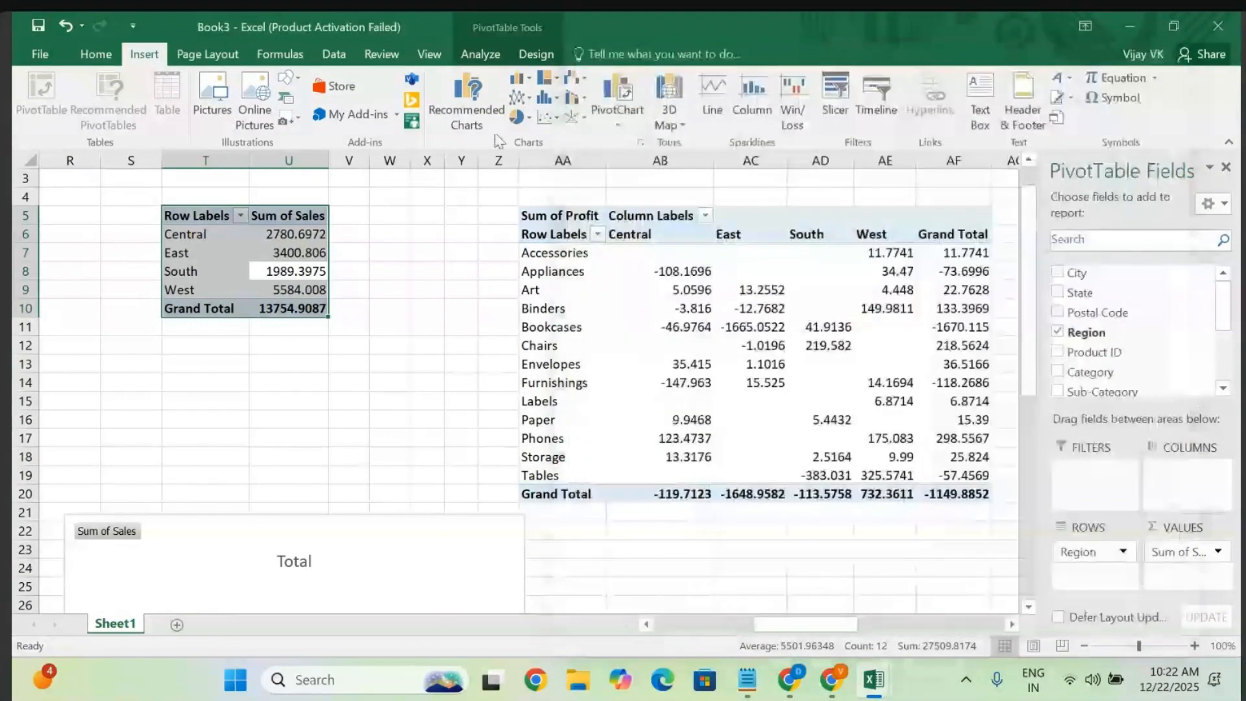
click(518, 97)
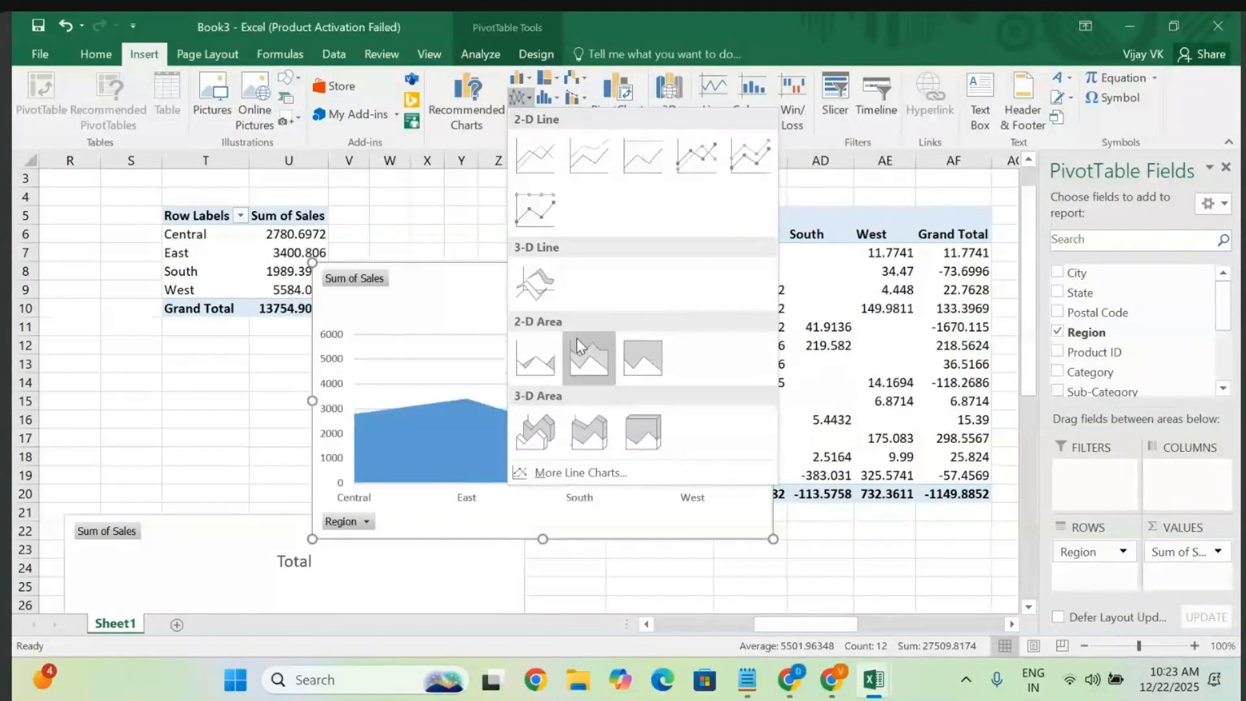
click(533, 274)
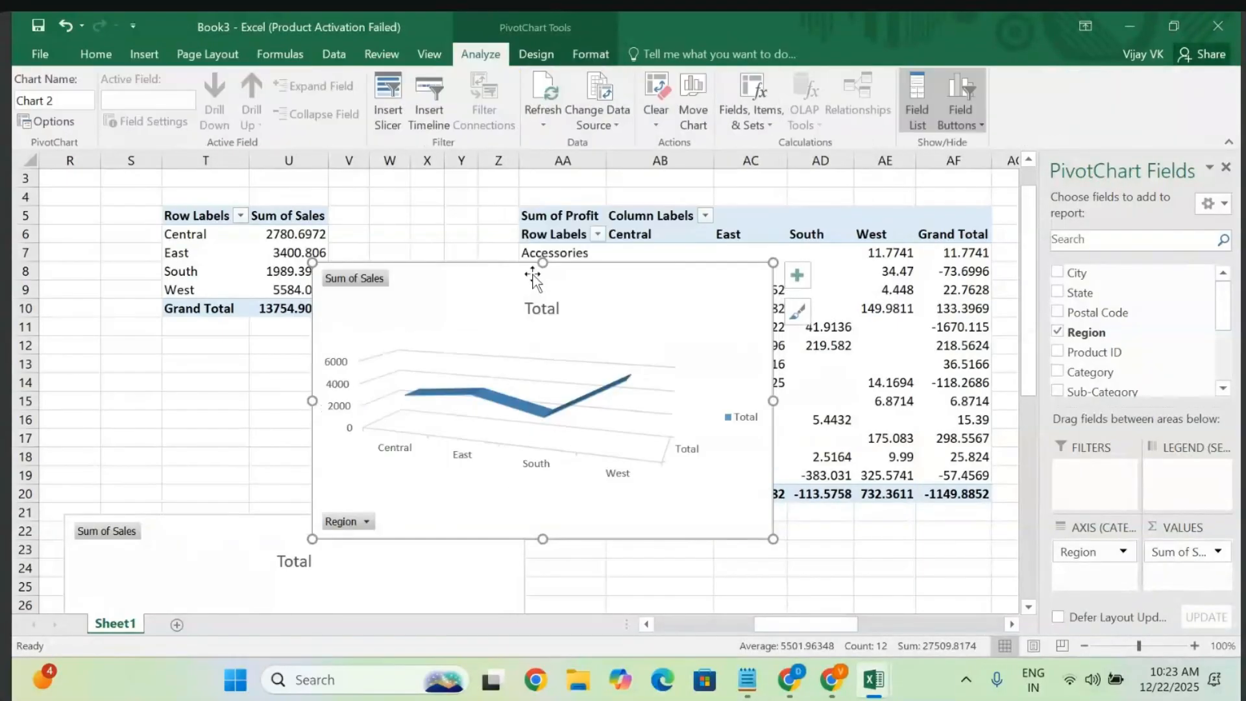
- Position the 3-D line chart beside the column chart, starting at row 21
drag(629, 326, 835, 520)
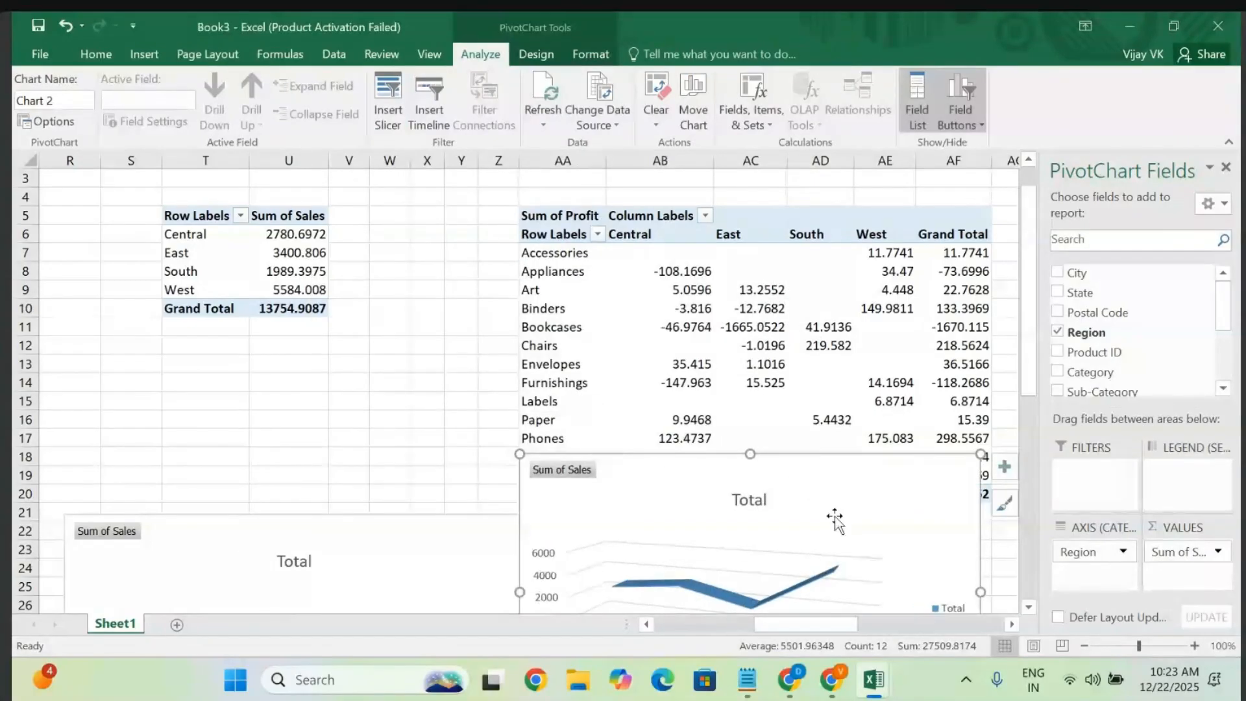
scroll(838, 521, down, 2)
scroll(837, 521, down, 2)
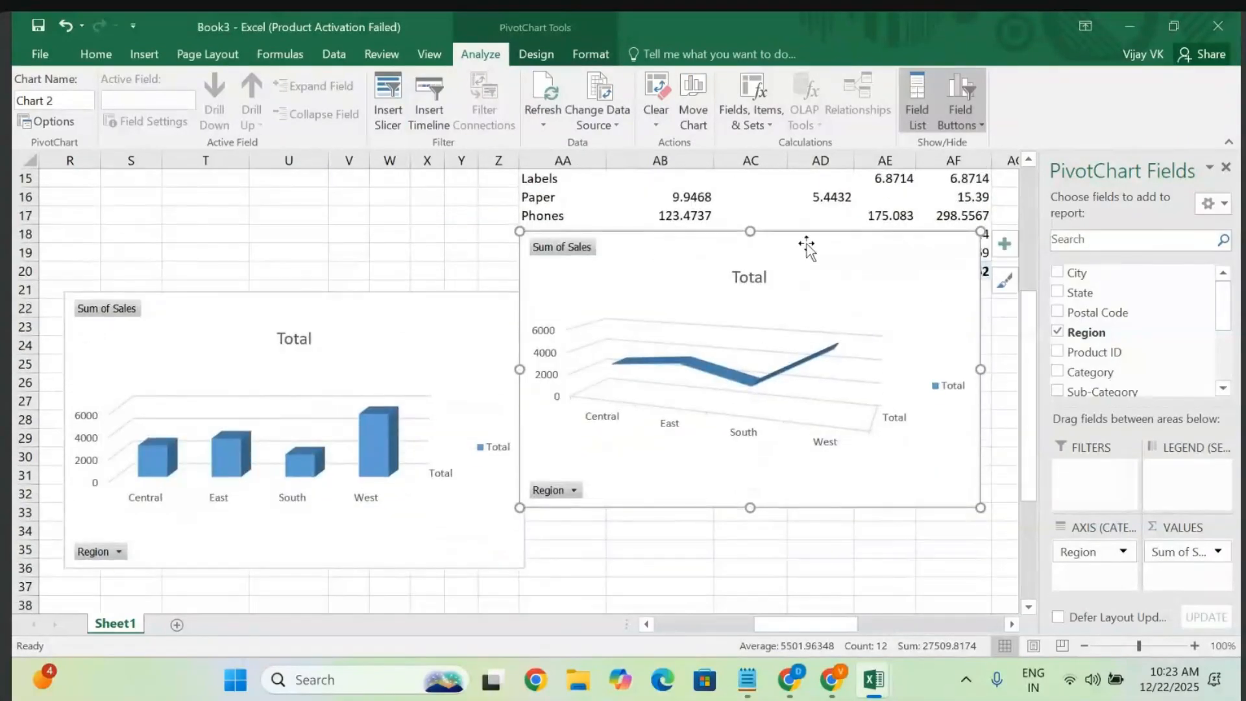
drag(807, 245, 814, 309)
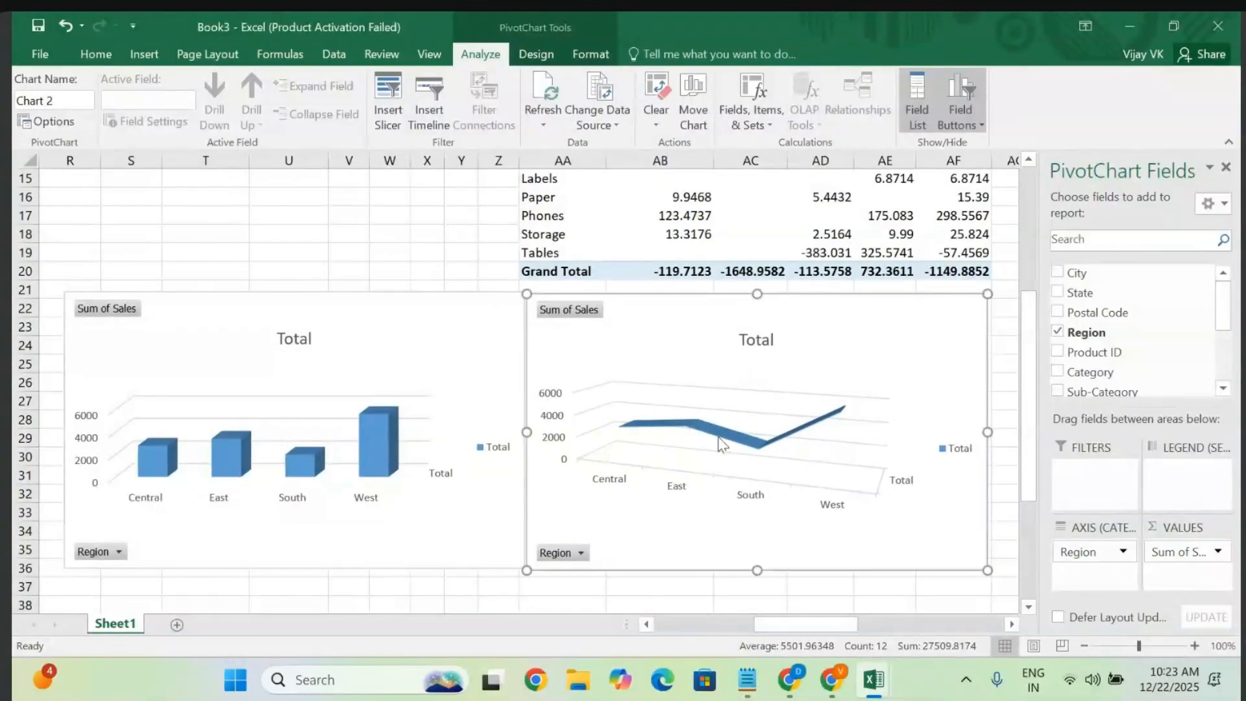
scroll(406, 297, up, 5)
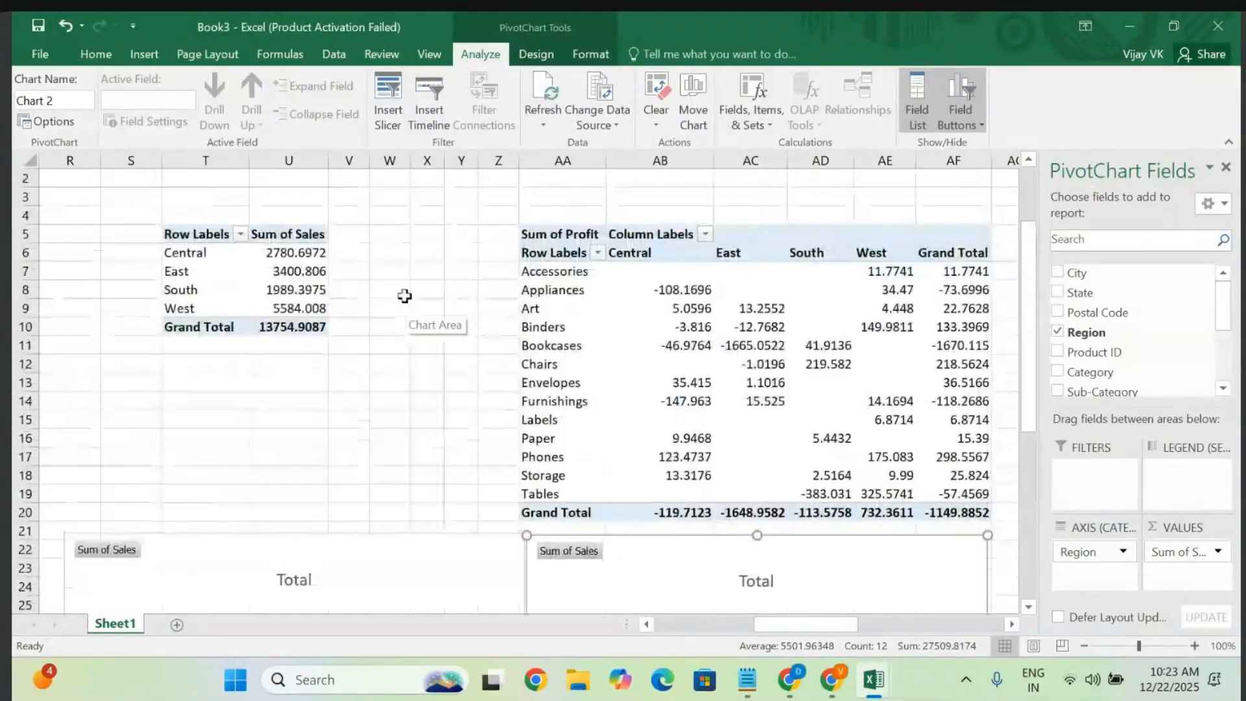
- Chart the whole profit pivot as a 3-D Pie after a Sunburst chart proves incompatible
click(655, 346)
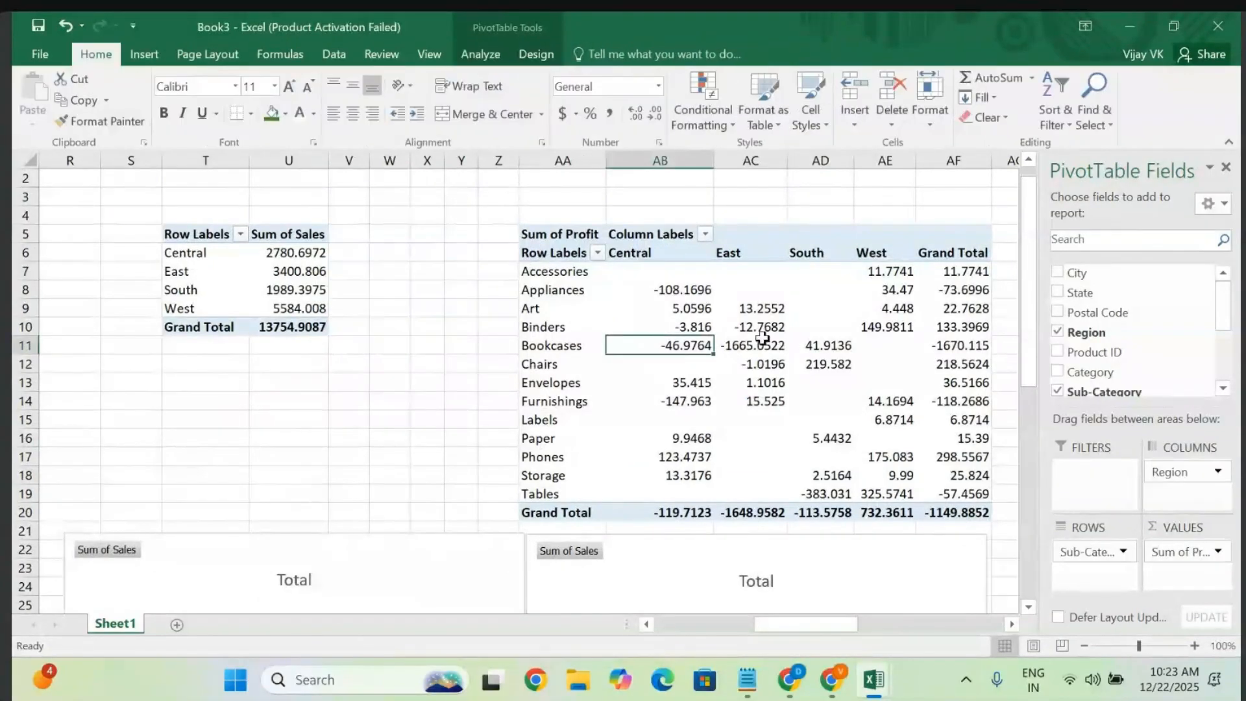
key(ctrl+a)
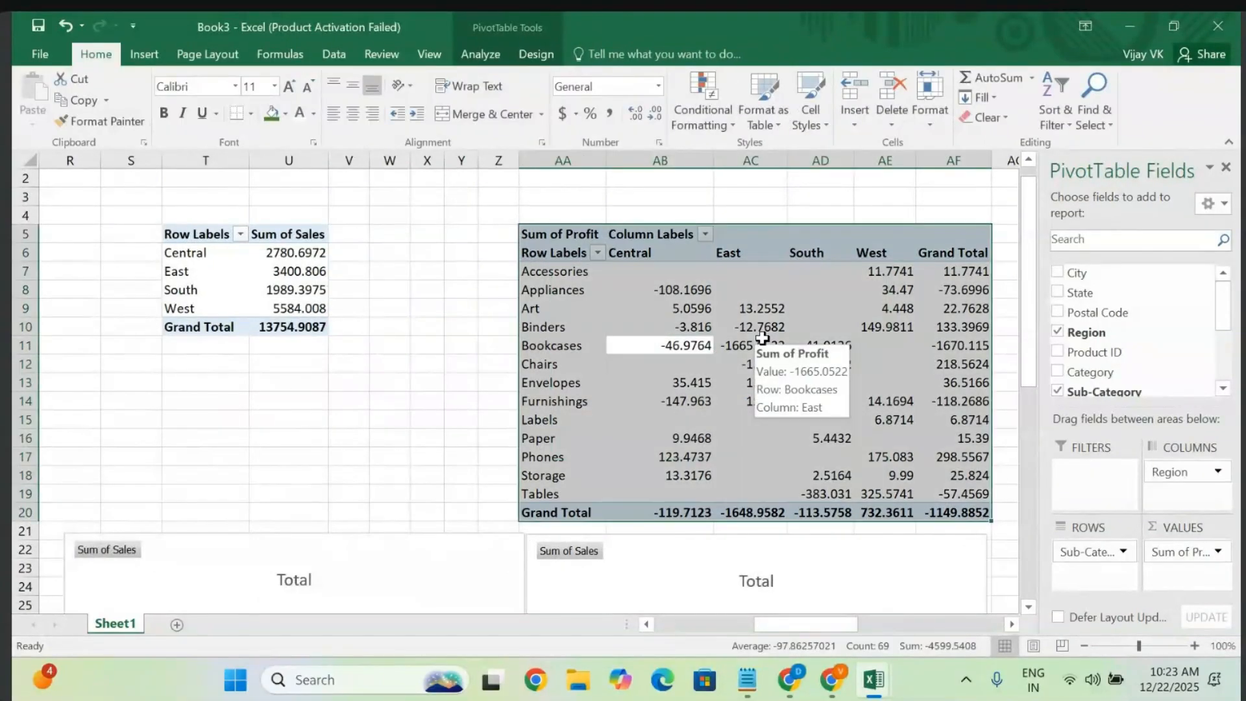
click(143, 55)
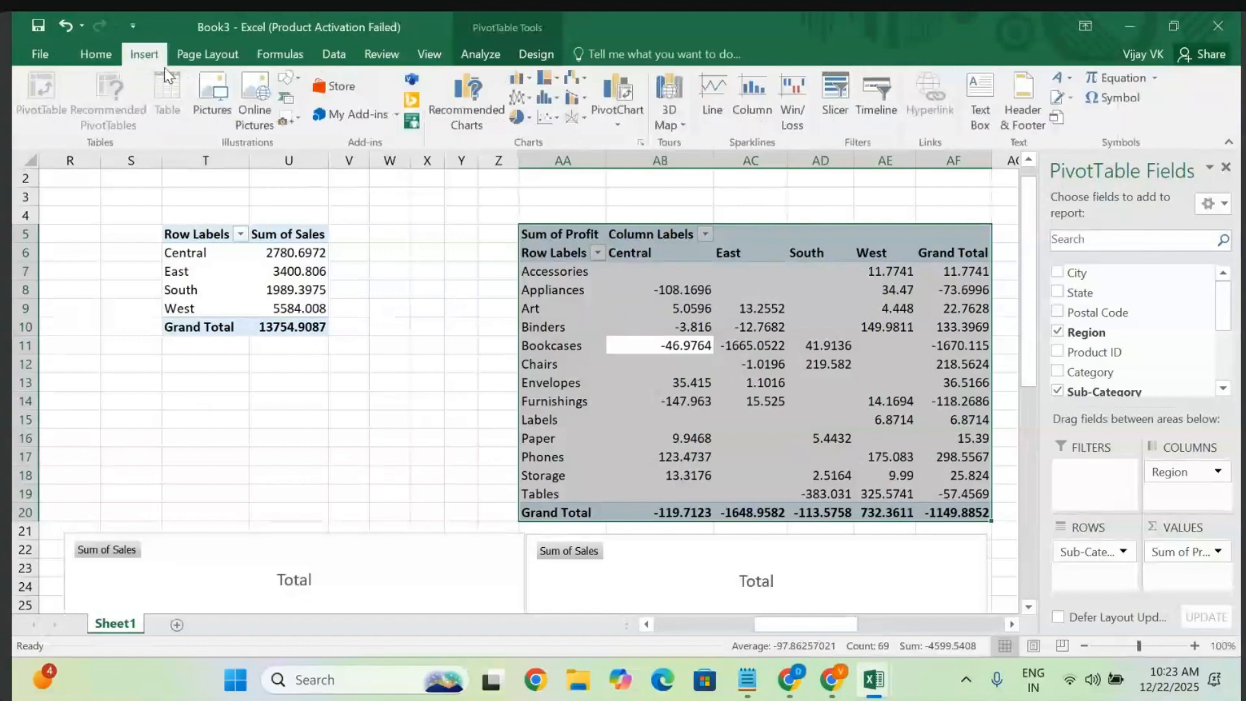
click(548, 79)
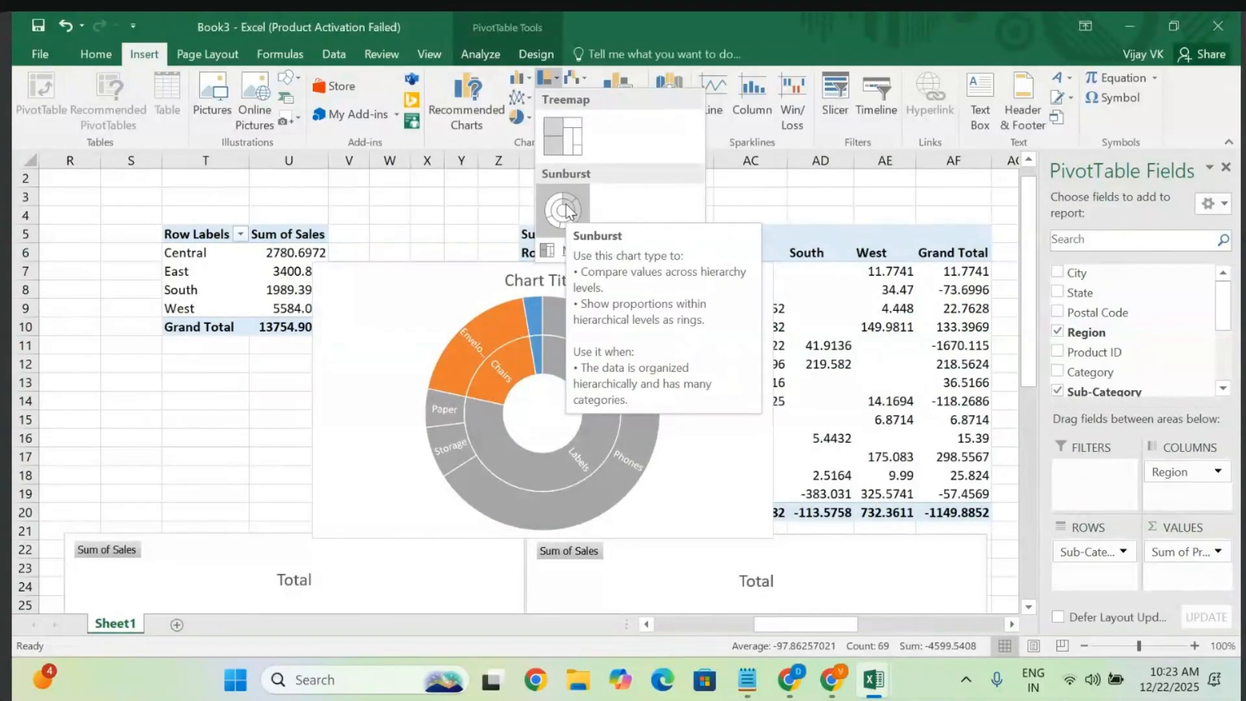
click(566, 209)
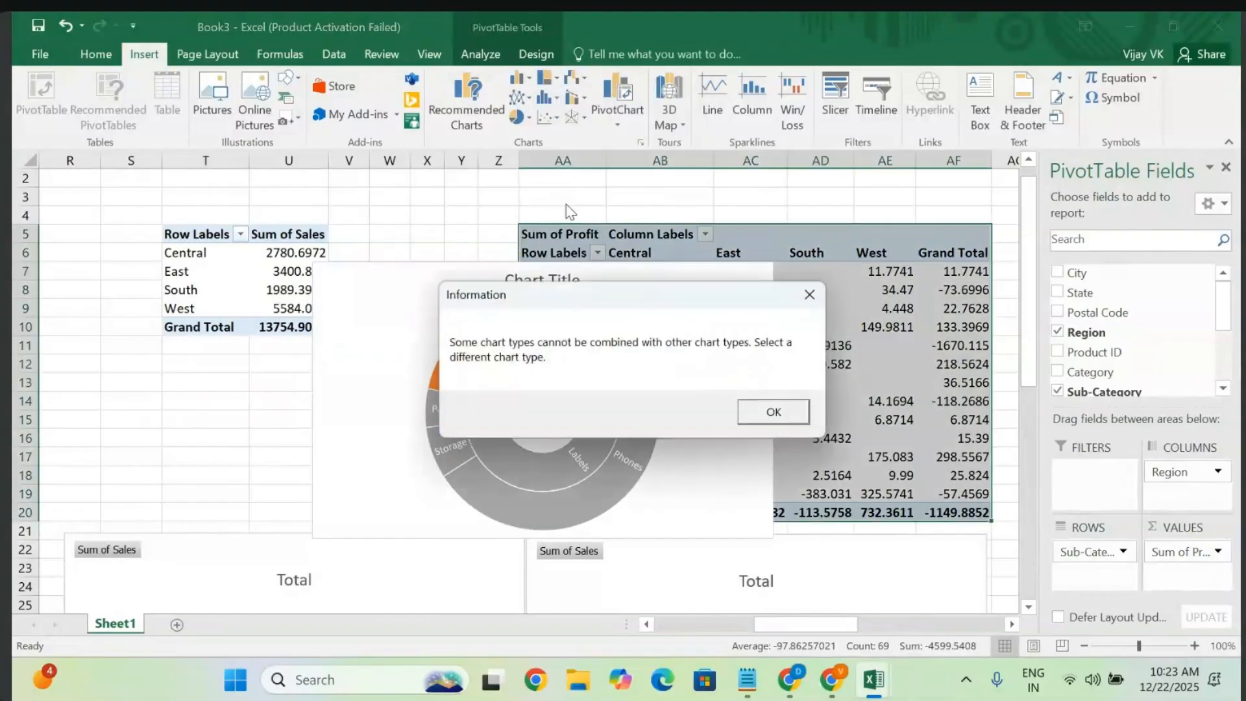
click(787, 411)
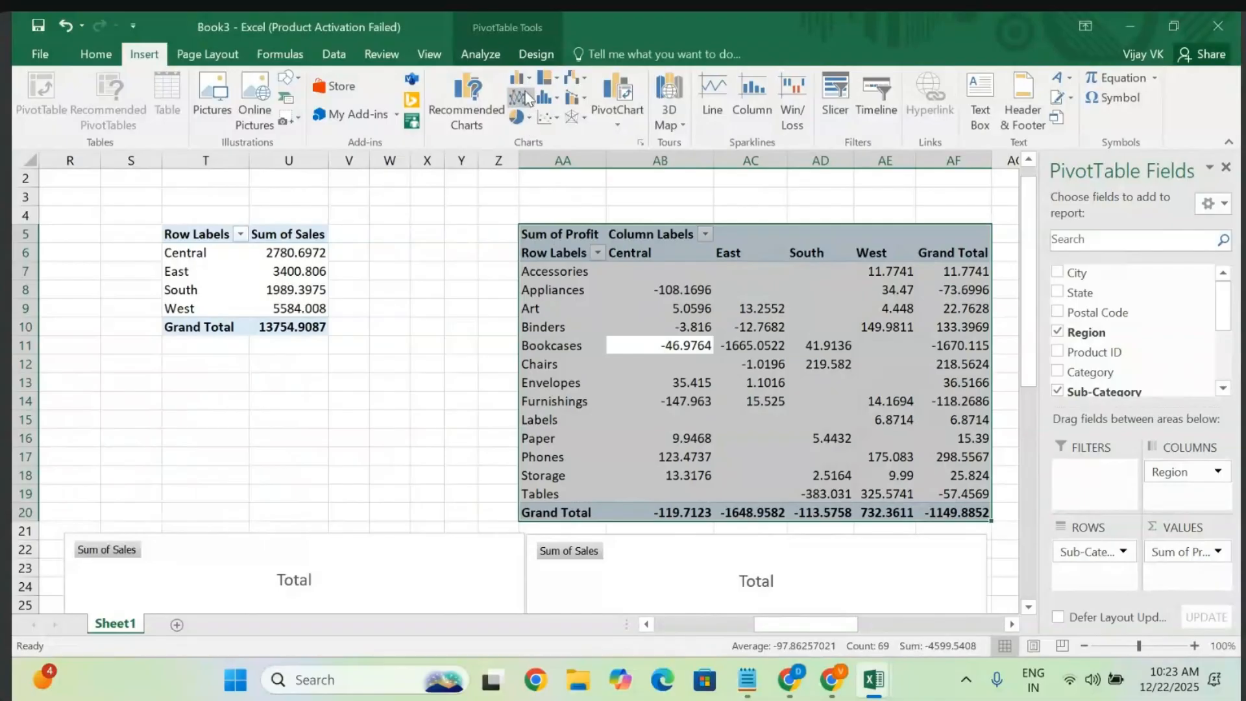
click(530, 121)
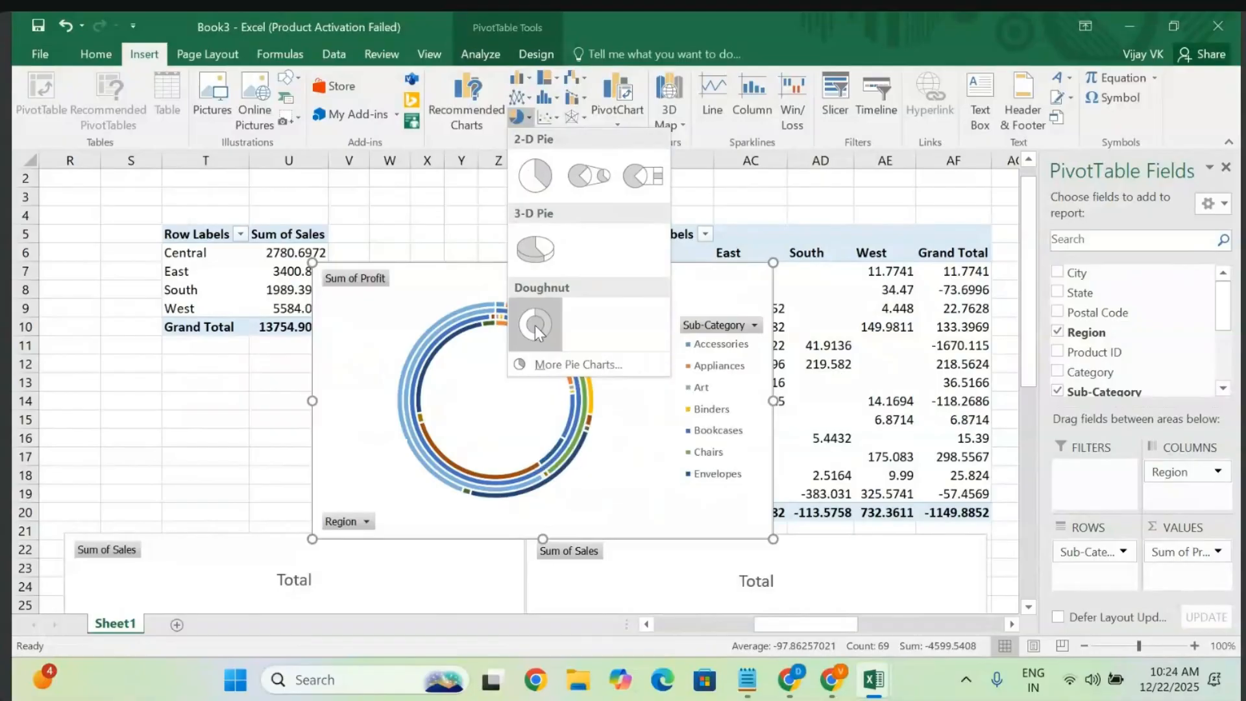
key(Escape)
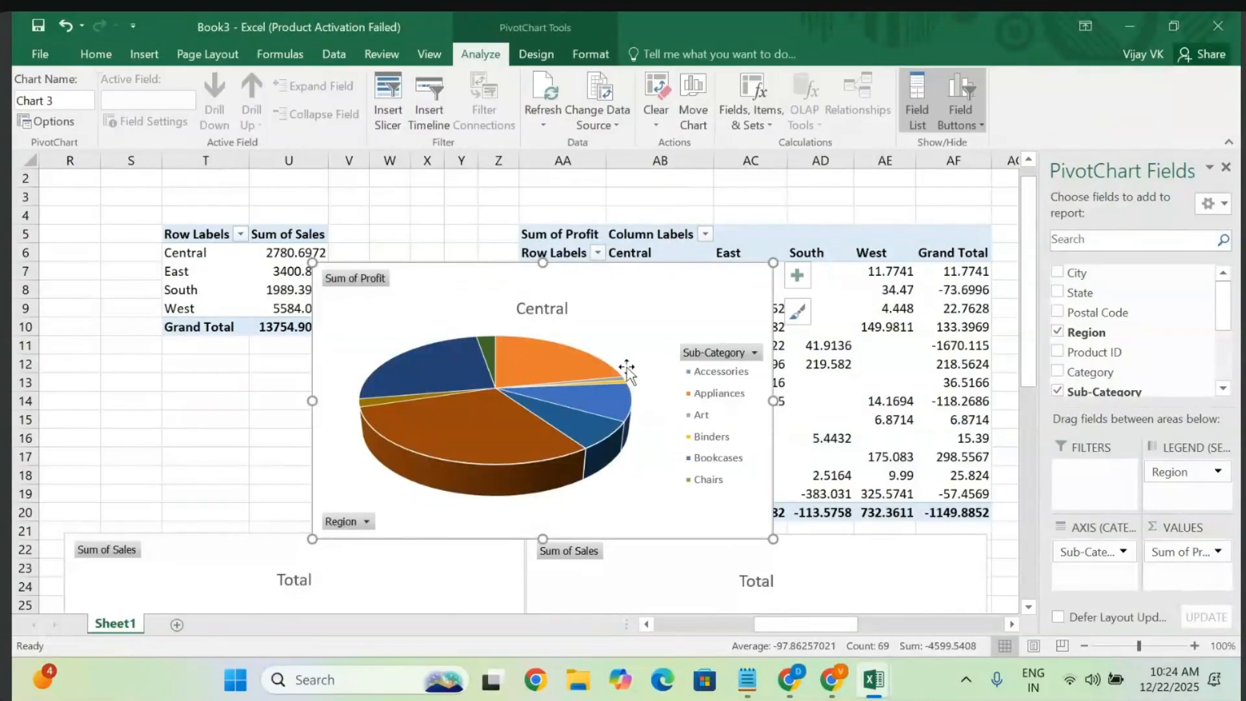
- Move the Central profit pie chart into the lower-left slot beneath the column chart
scroll(673, 454, down, 2)
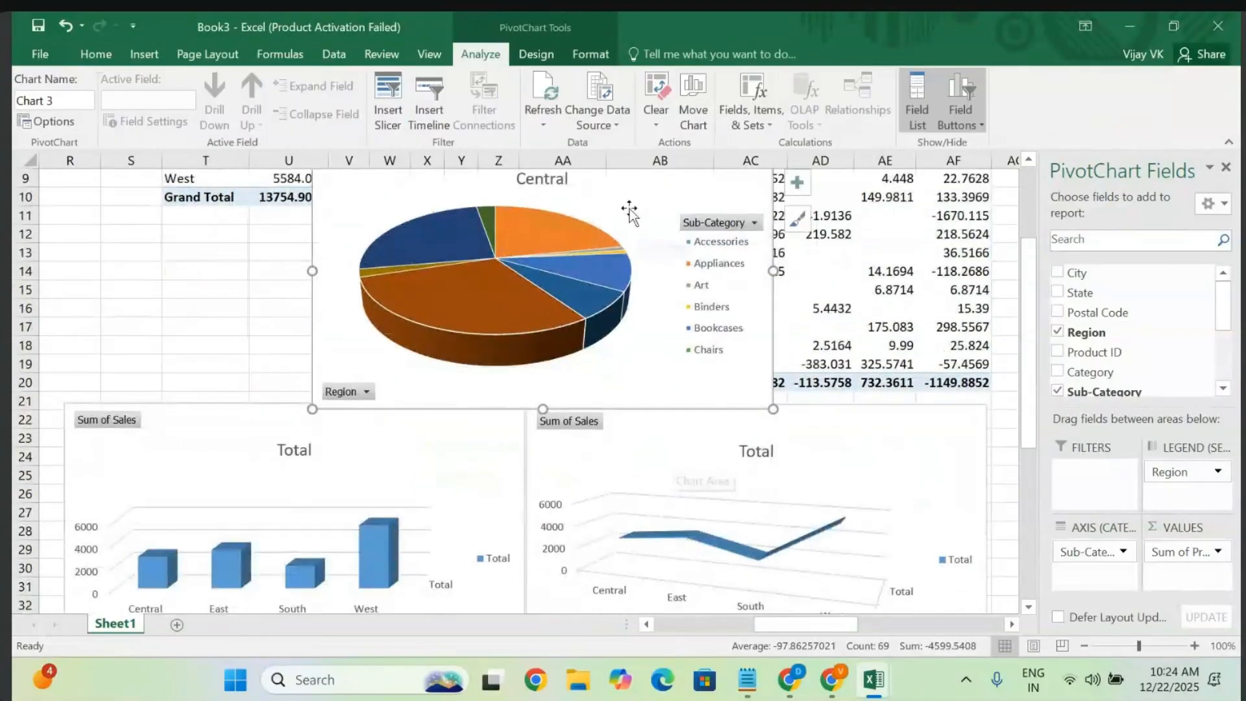
drag(635, 208, 787, 471)
scroll(787, 470, down, 4)
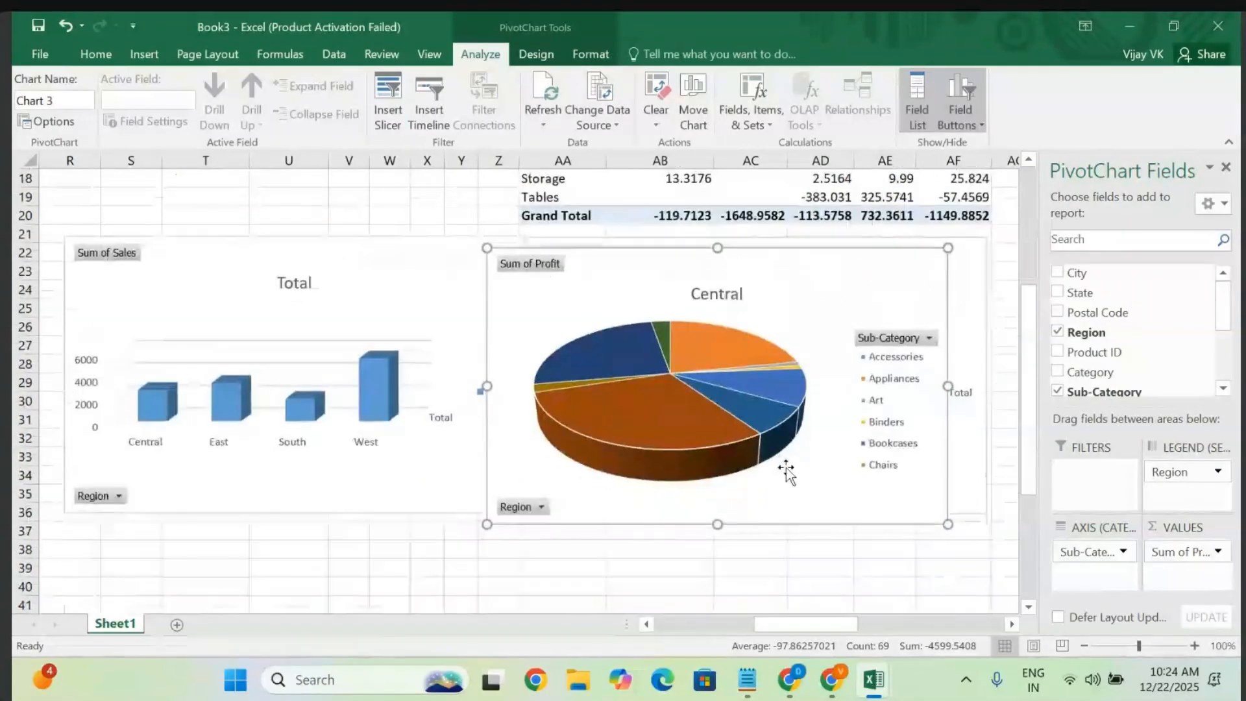
drag(760, 240, 371, 485)
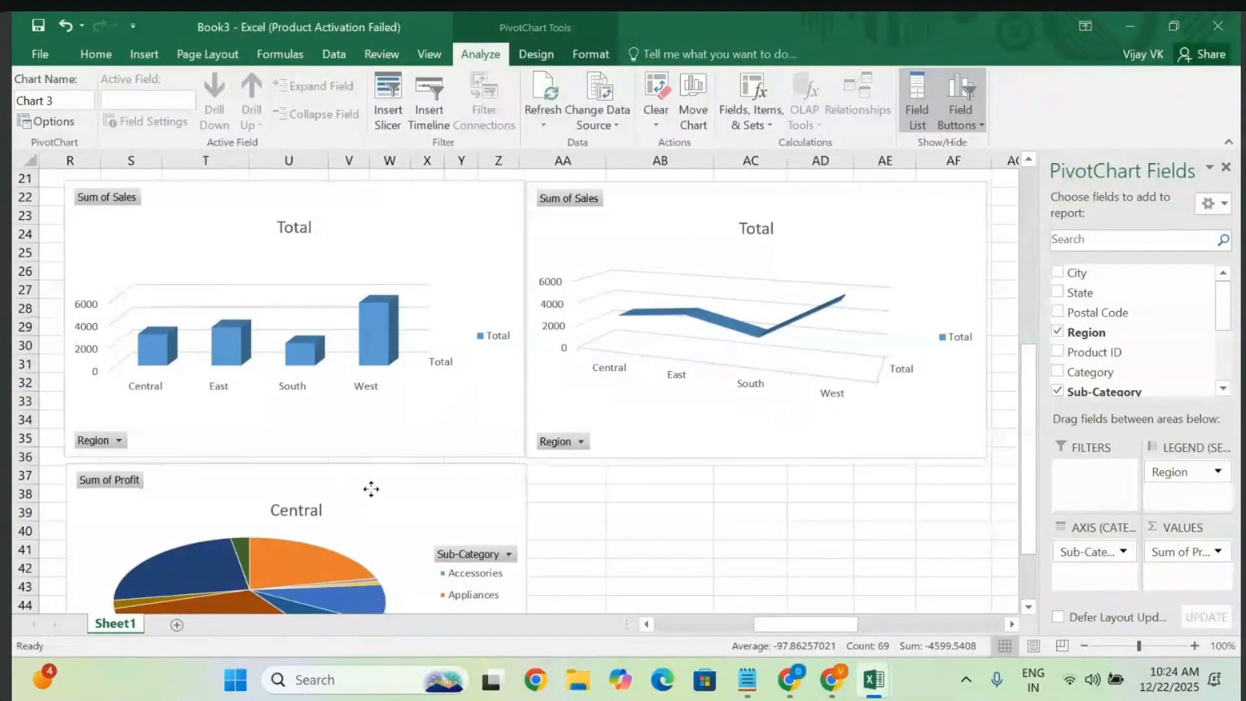
click(735, 531)
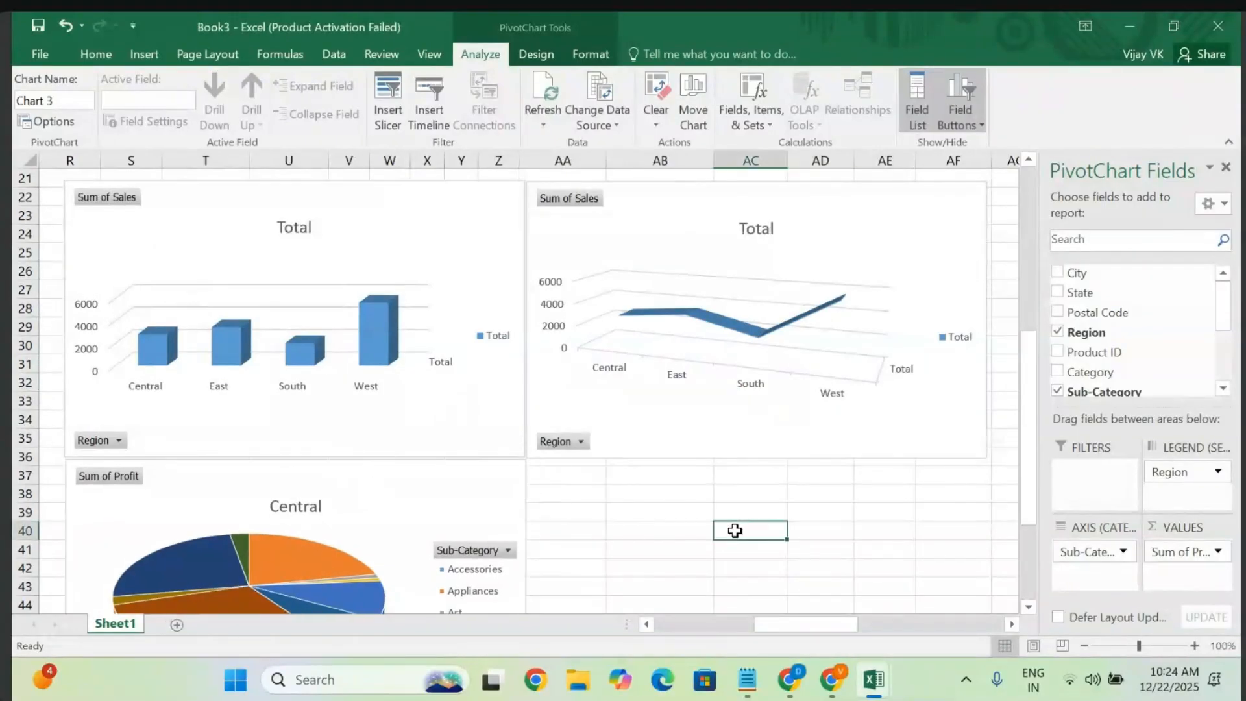
- Select the whole profit pivot and try a Pareto chart, dismissing the incompatibility message
scroll(735, 531, up, 7)
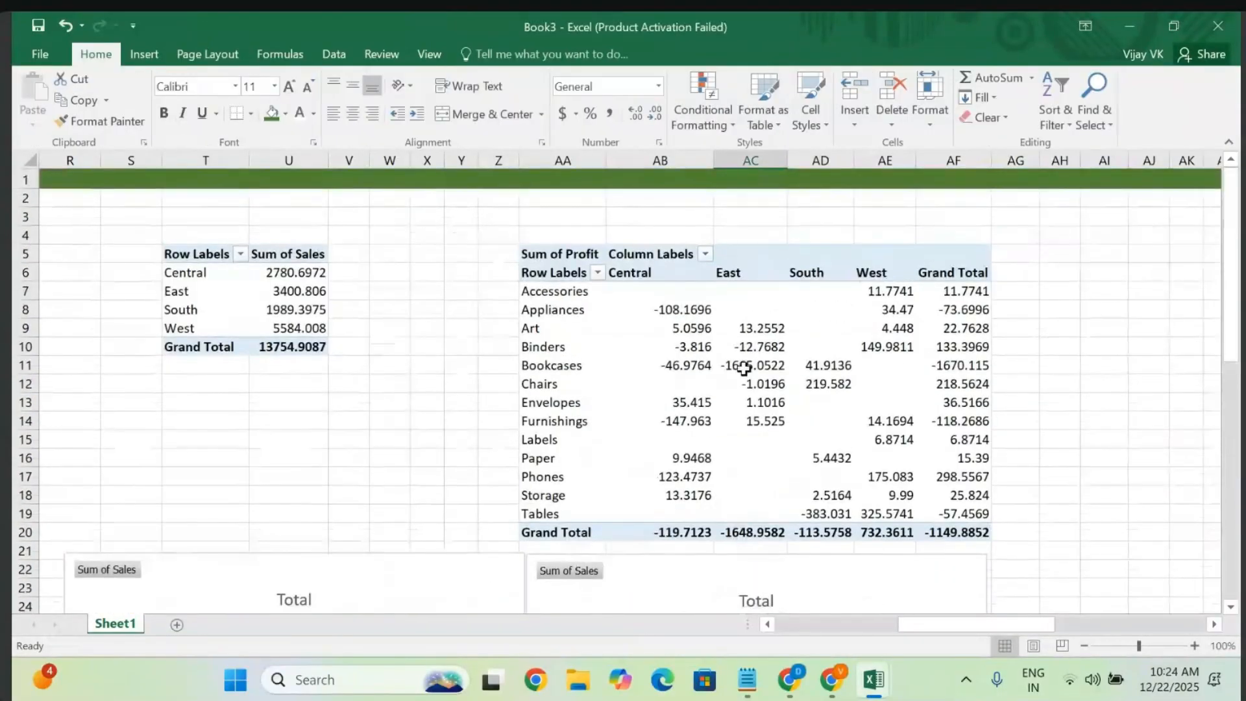
click(745, 368)
key(ctrl+a)
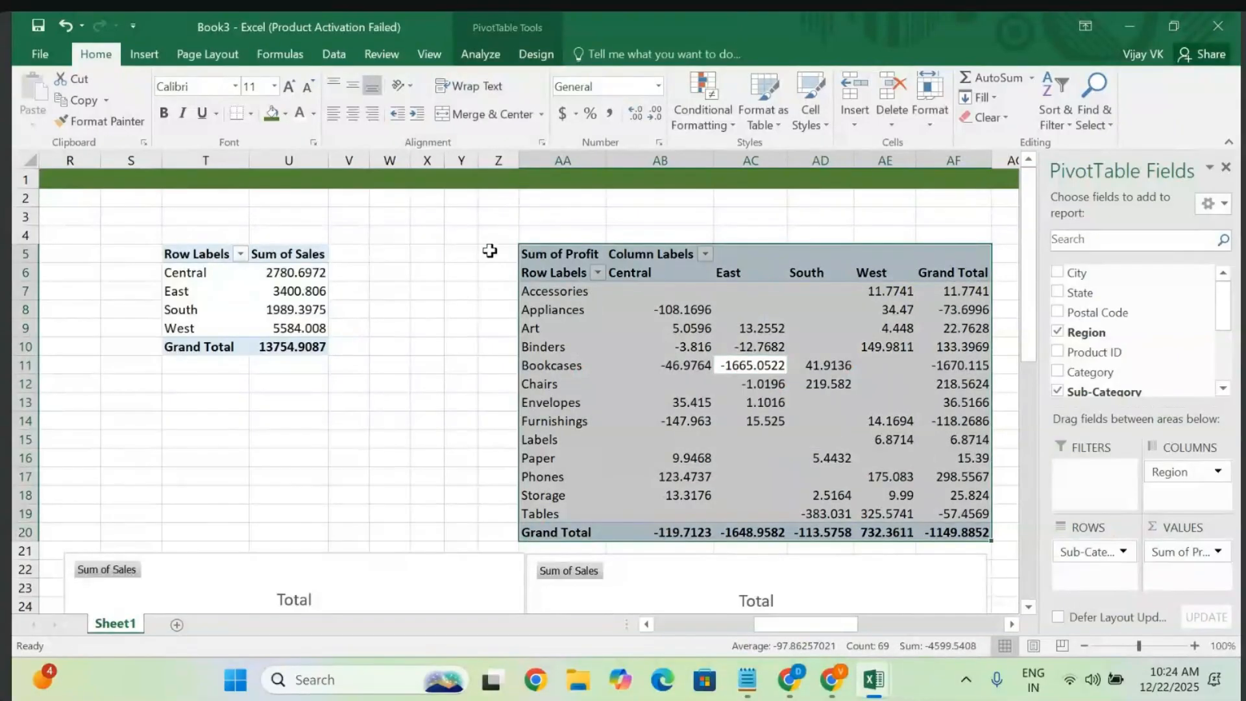
click(144, 51)
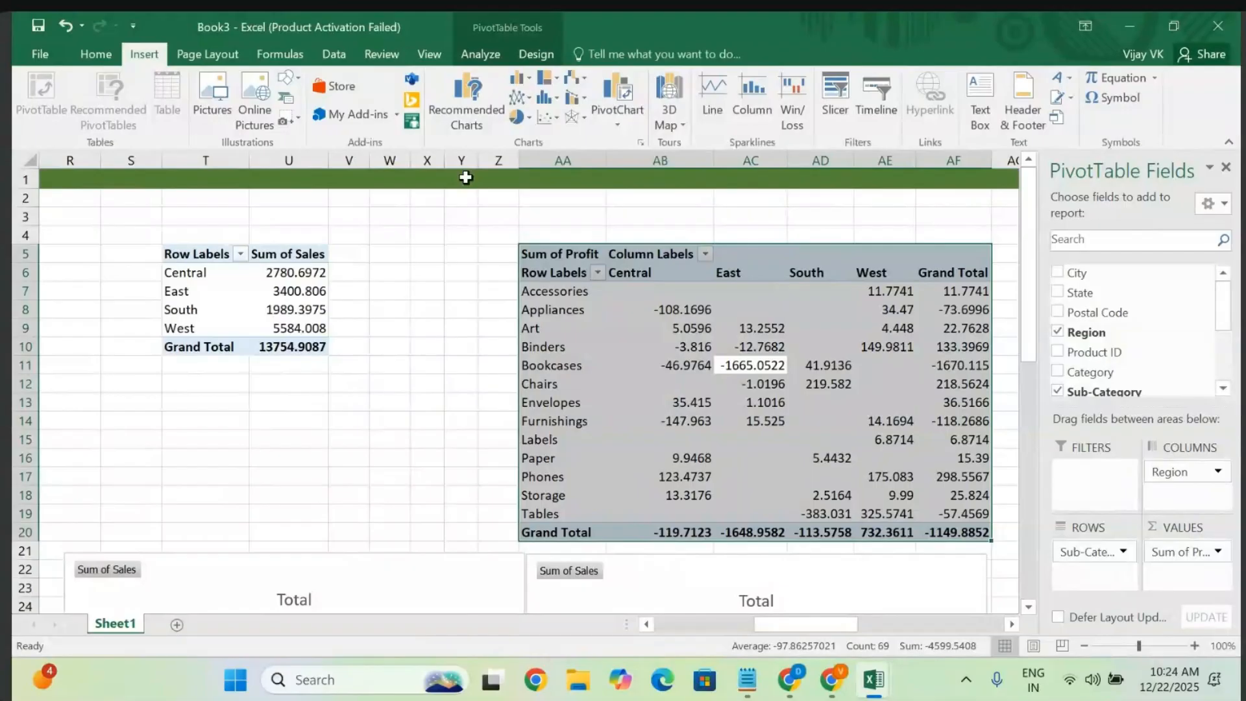
click(555, 83)
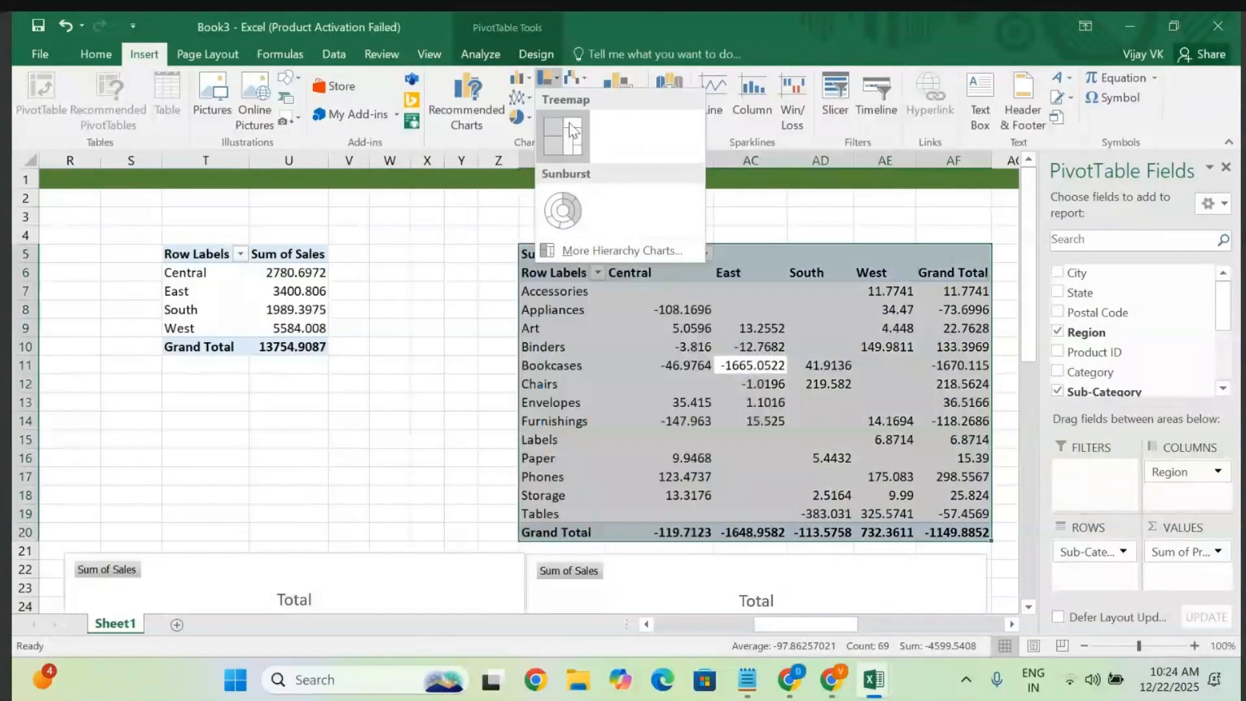
click(681, 41)
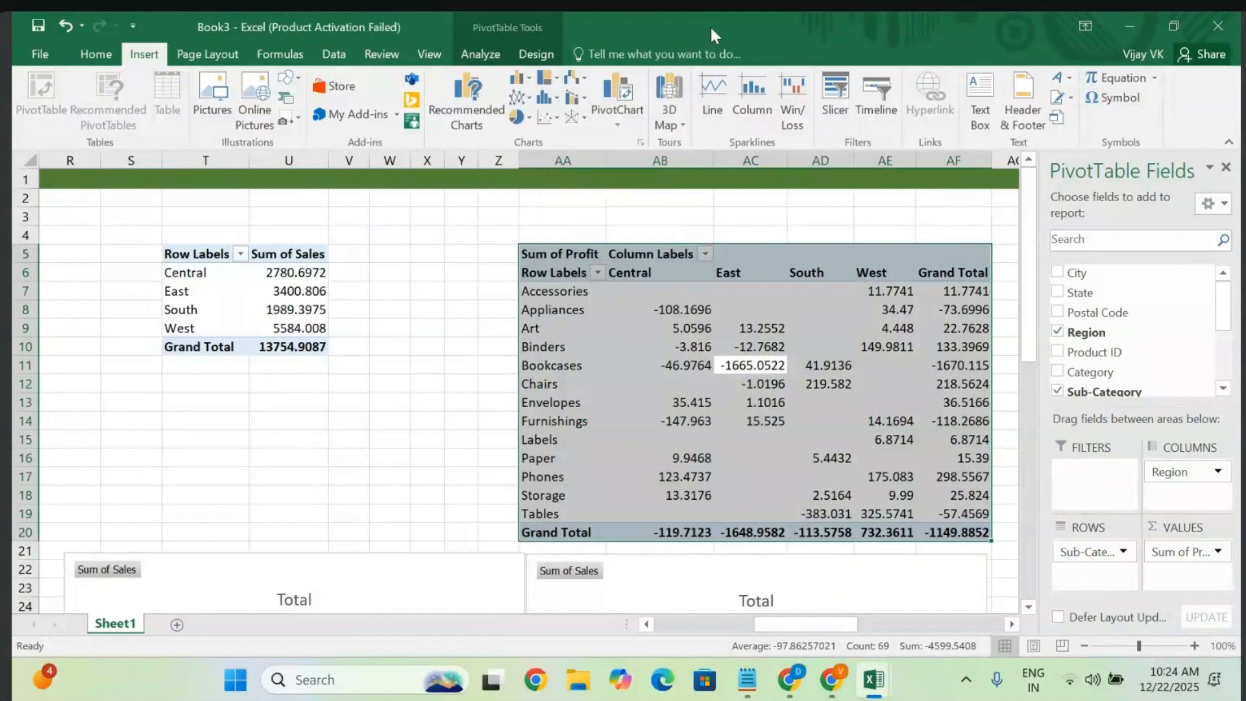
click(544, 104)
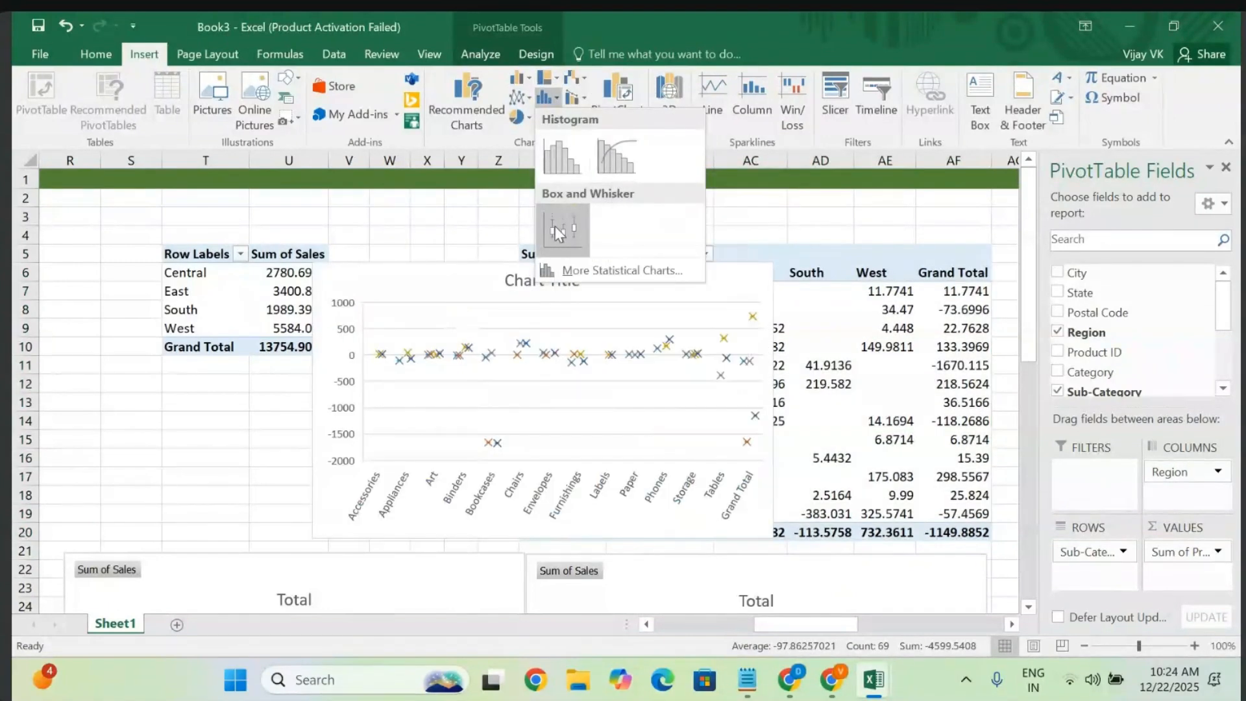
click(601, 162)
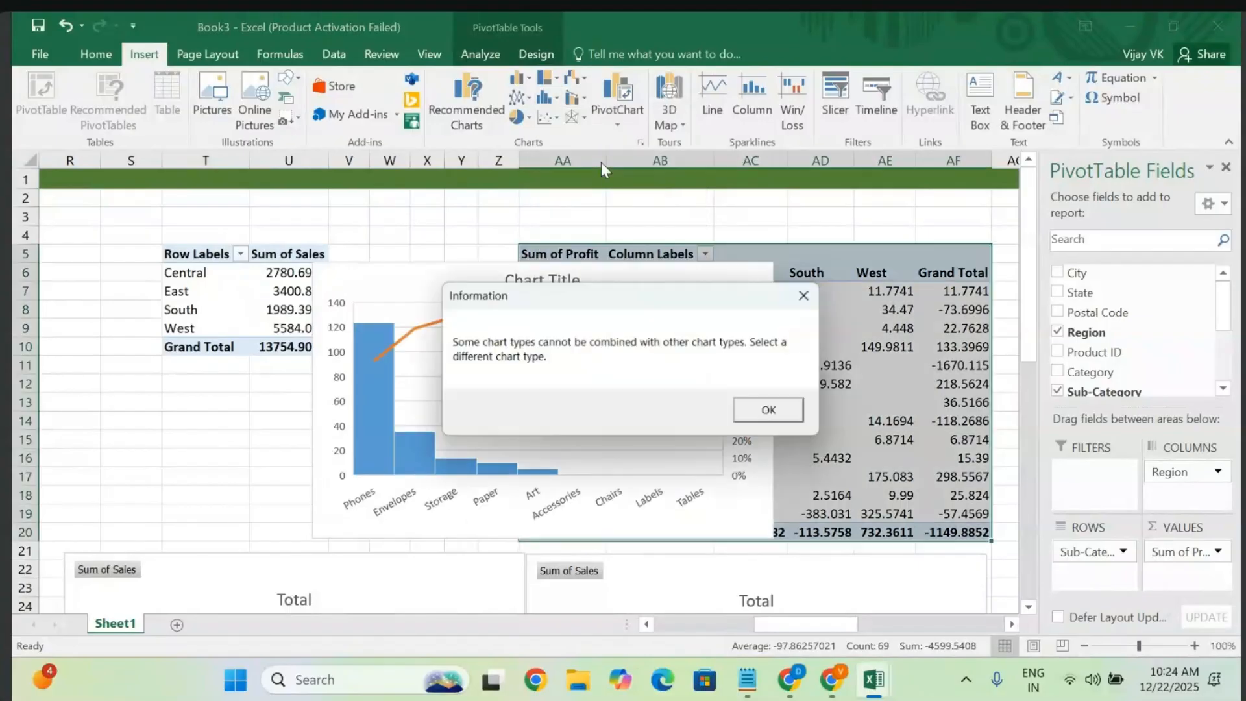
click(774, 413)
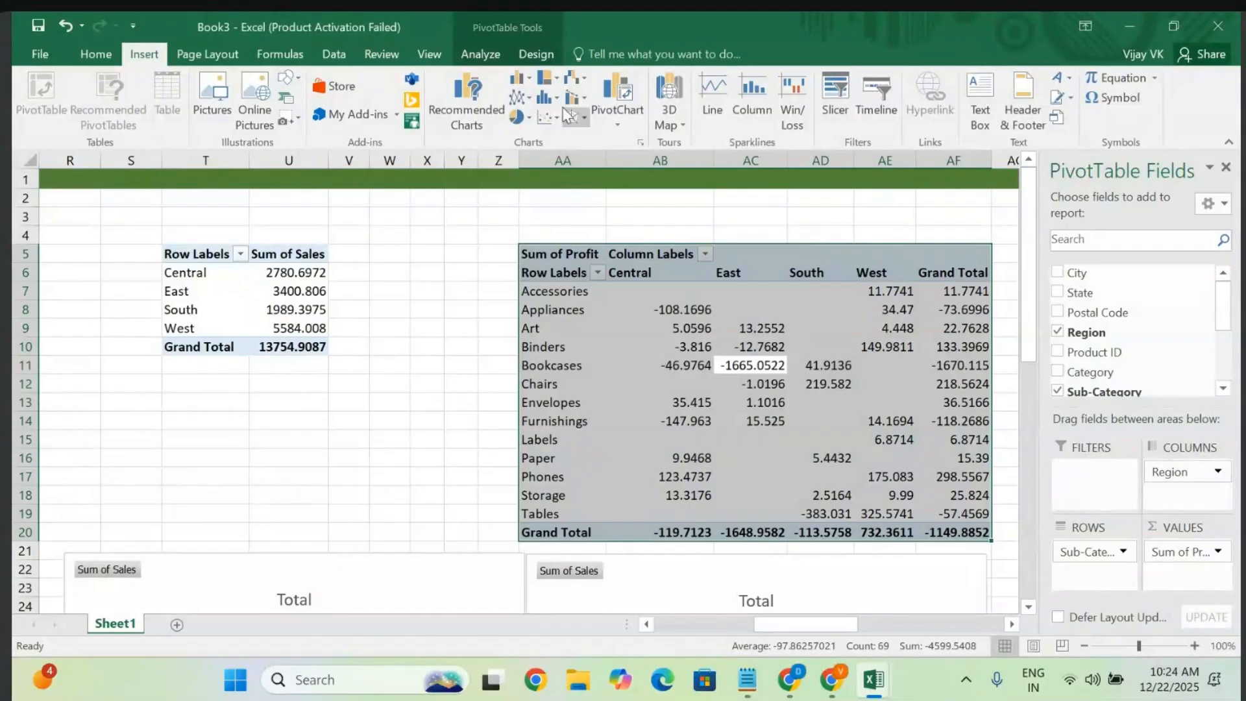
- Try a Waterfall chart, dismiss its error, then bring up the Surface/Radar chart gallery
click(576, 80)
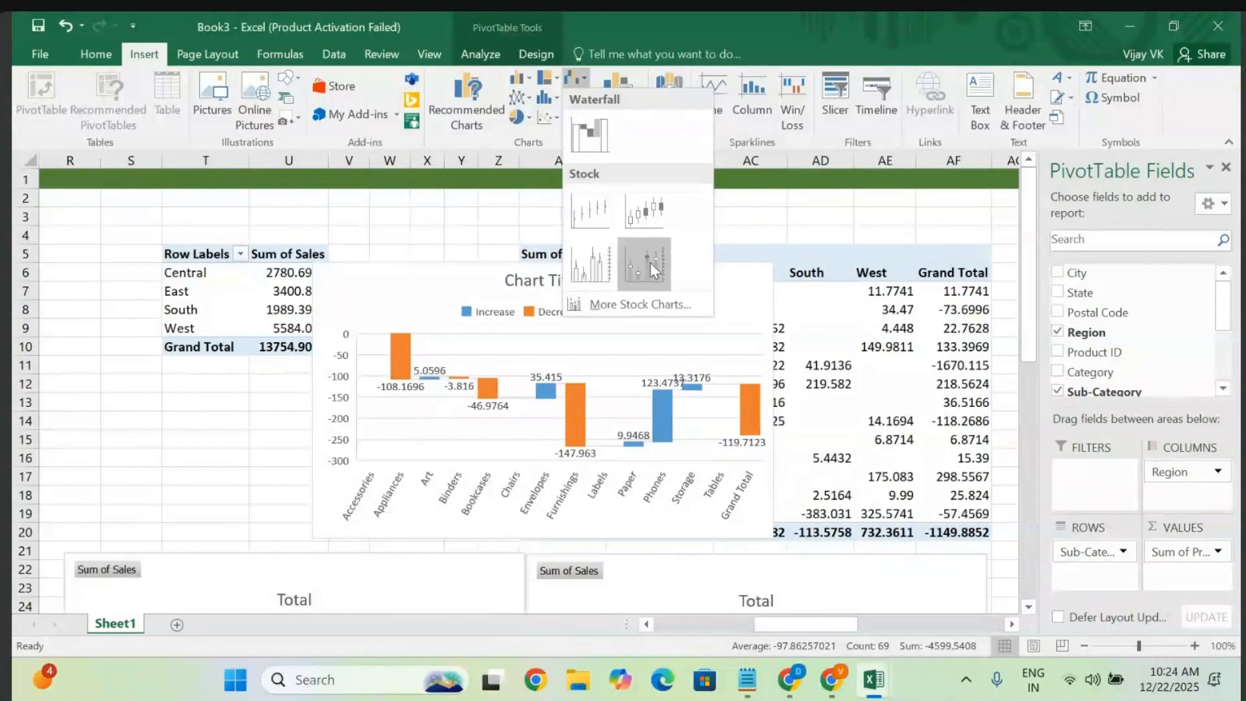
click(589, 133)
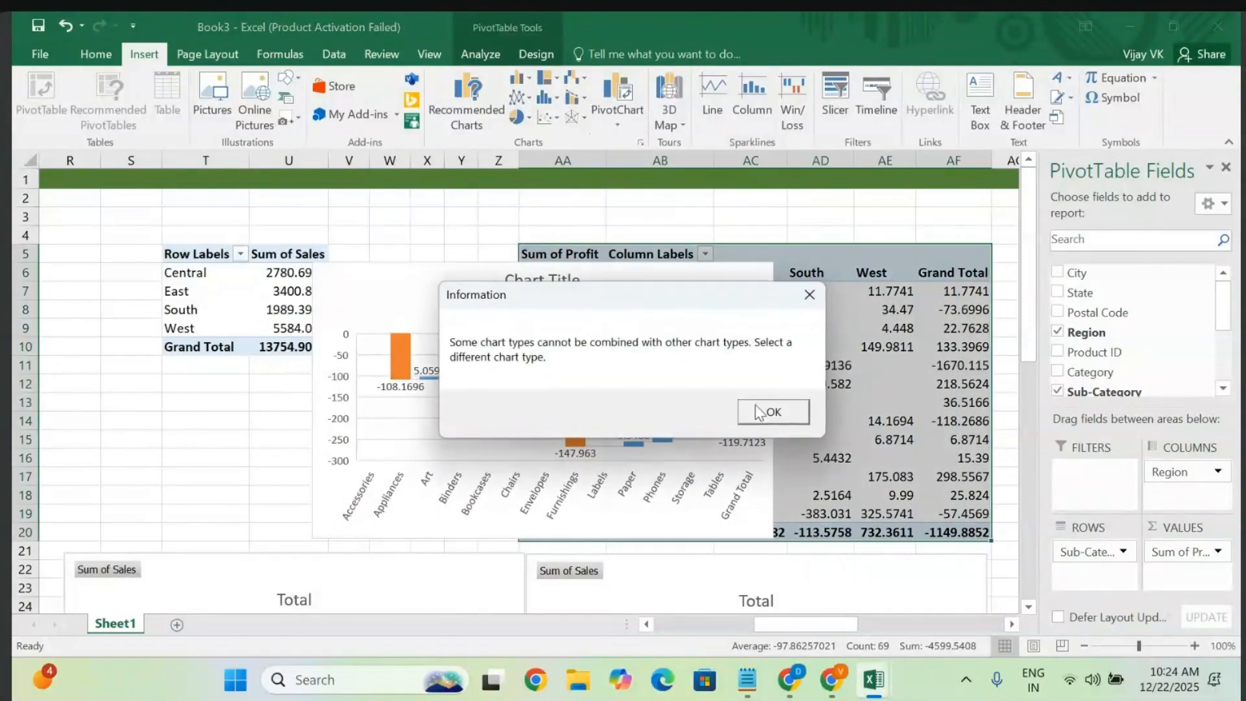
click(758, 410)
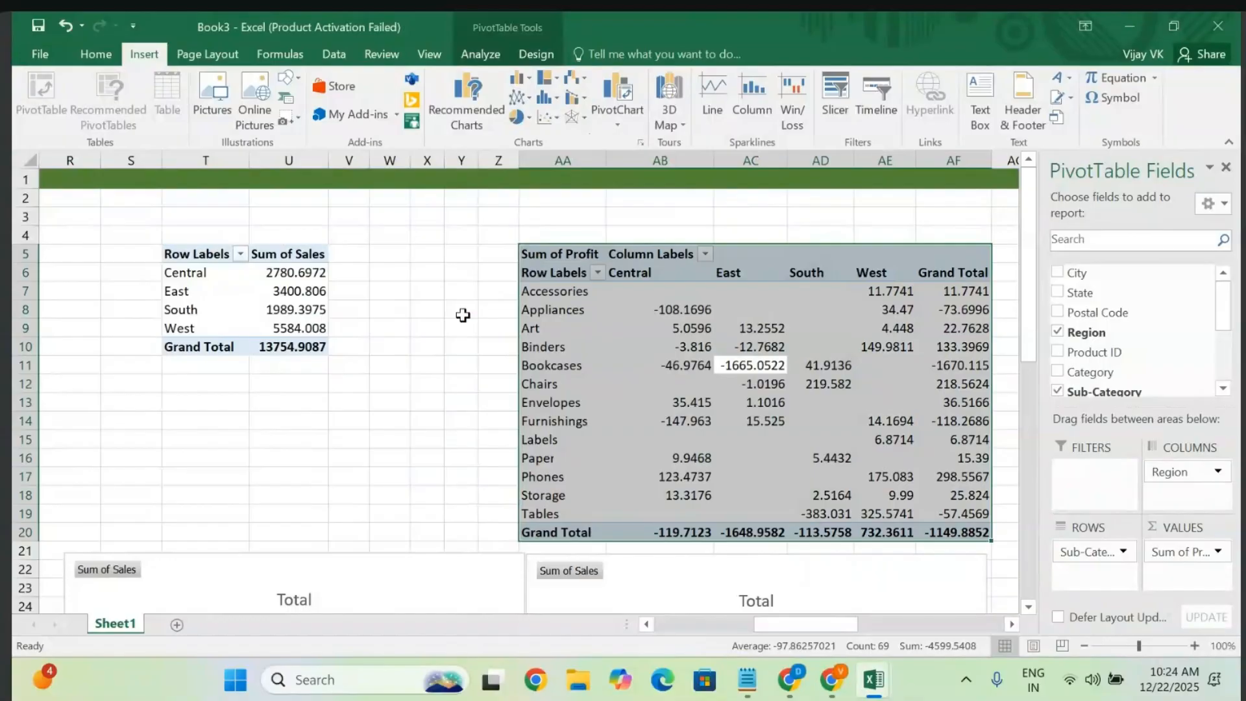
scroll(463, 315, down, 8)
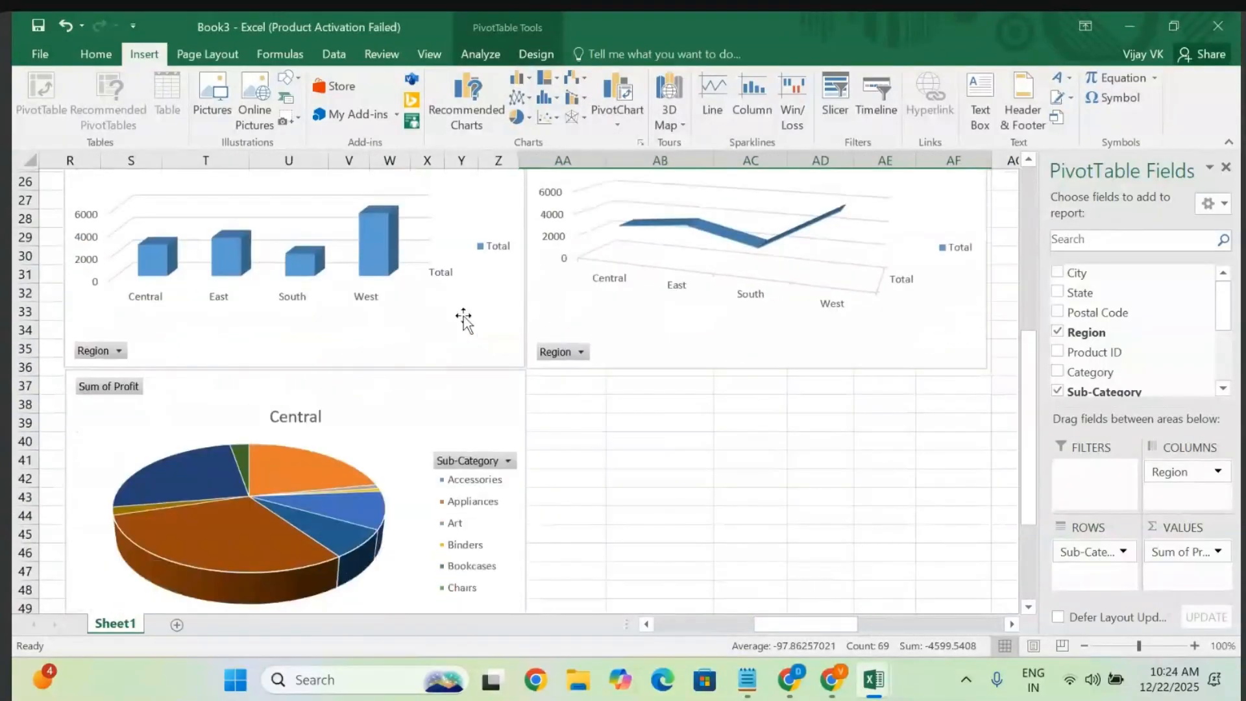
scroll(463, 315, up, 8)
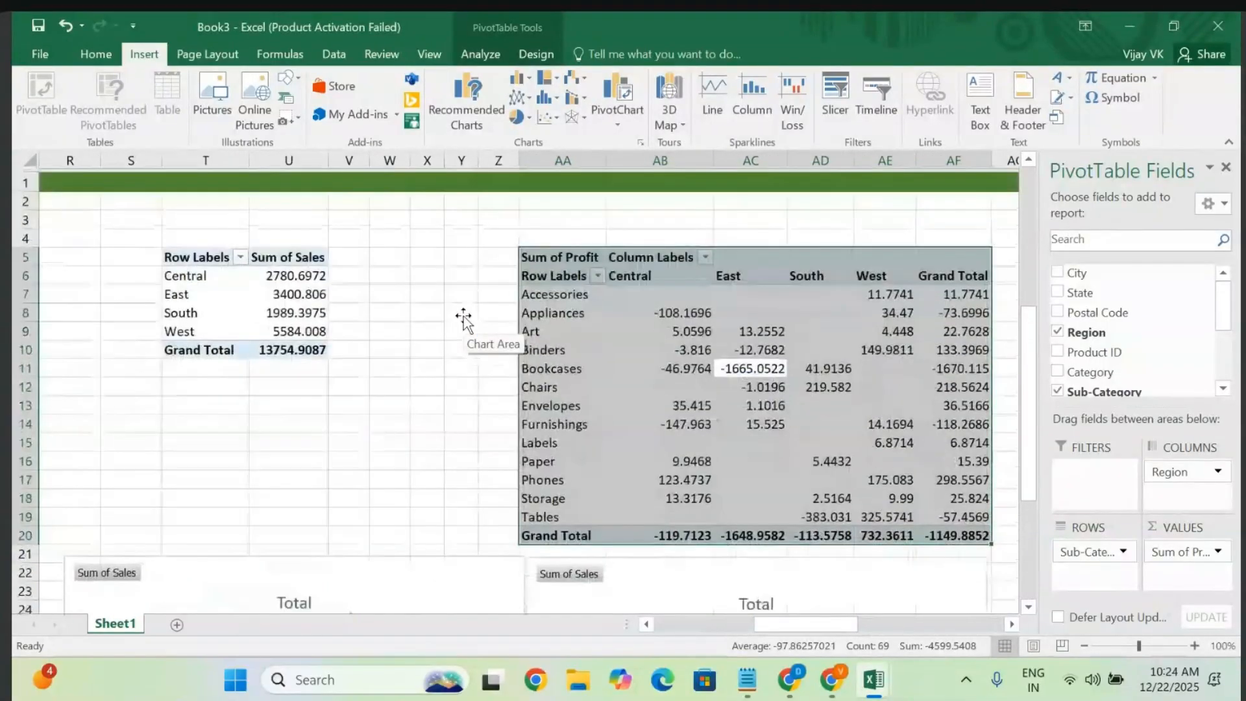
click(580, 120)
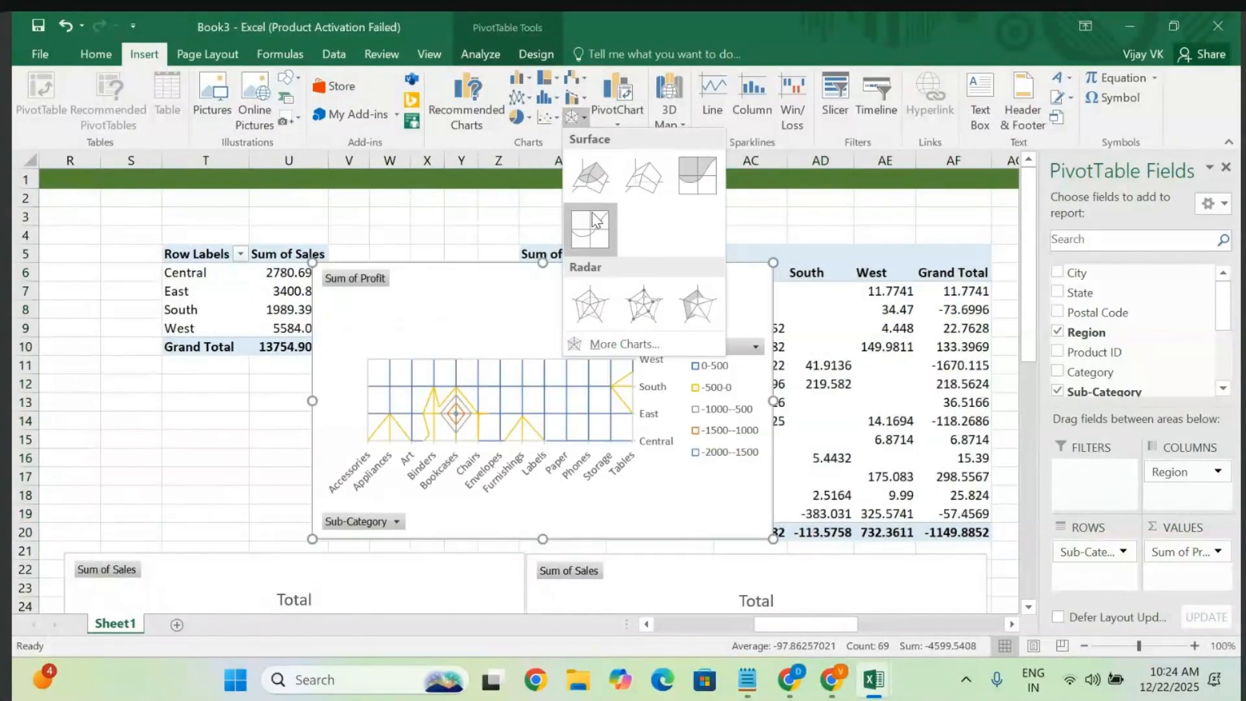
- Insert a Radar PivotChart of profit by Sub-Category and Region into the lower-right slot
click(583, 297)
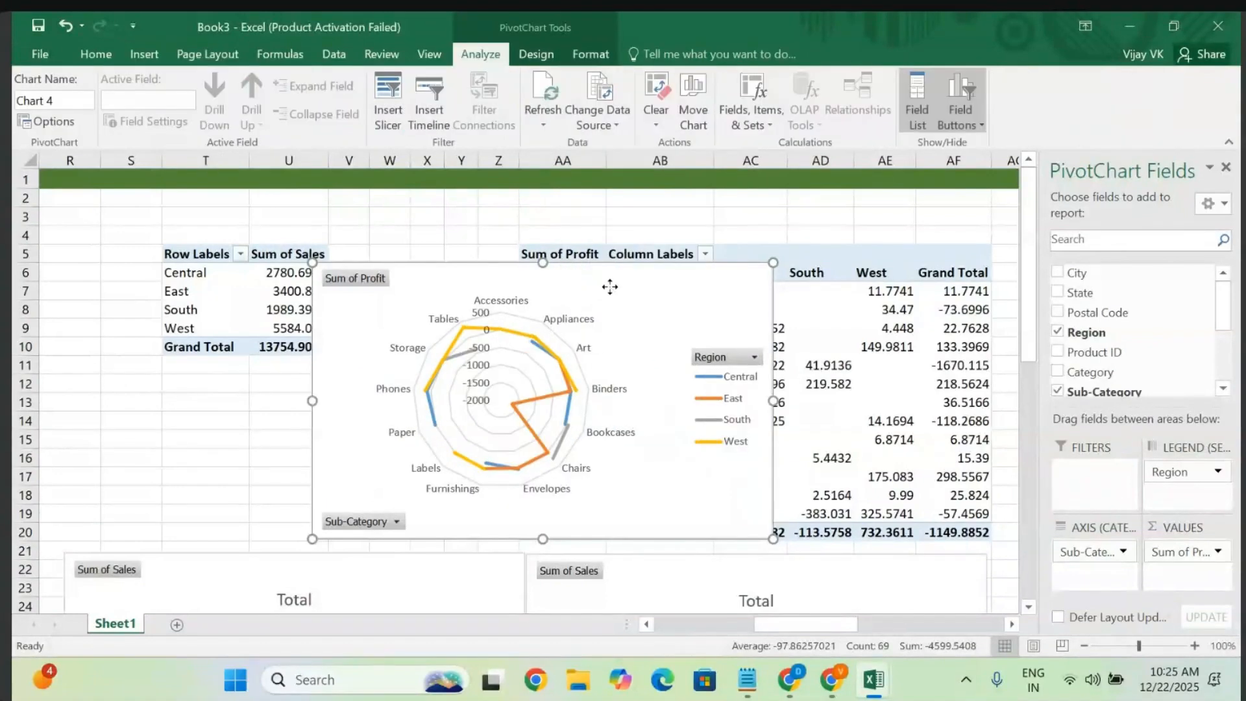
drag(610, 287, 875, 548)
scroll(874, 544, down, 7)
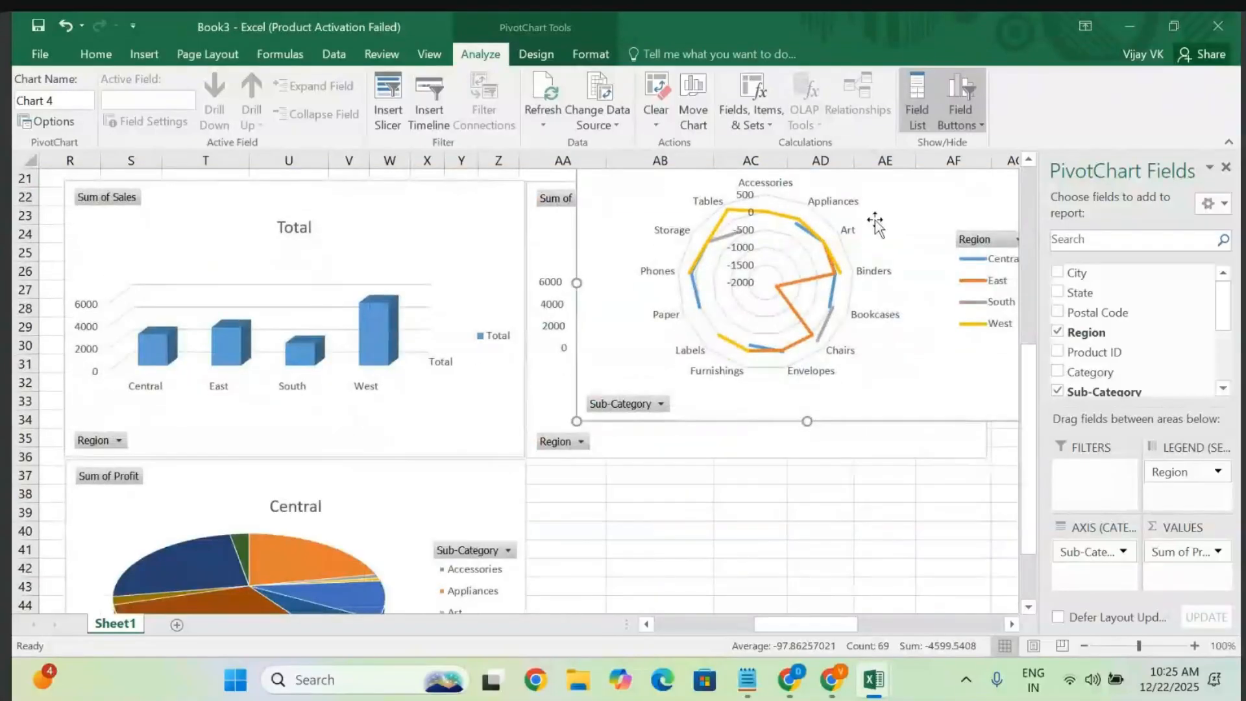
drag(926, 200, 875, 511)
- Nudge the pie and column charts so all four charts line up in a 2×2 grid
drag(455, 503, 454, 504)
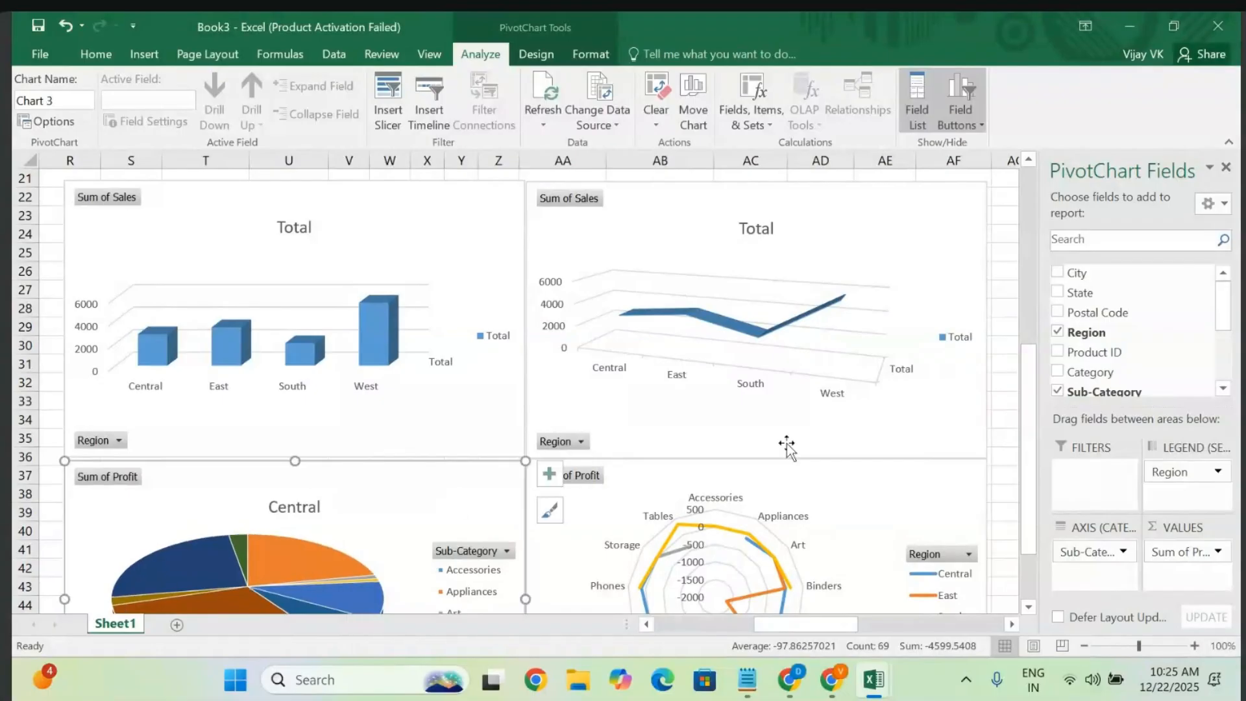
drag(474, 396, 475, 398)
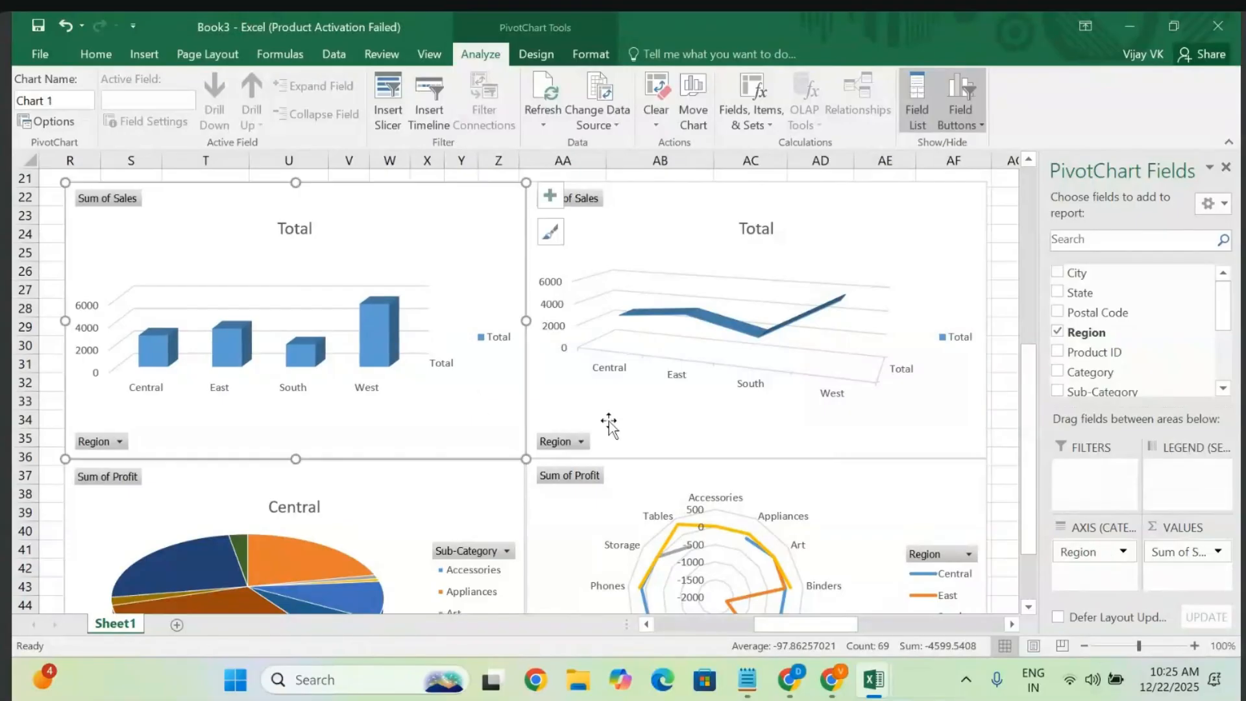
drag(487, 507, 487, 501)
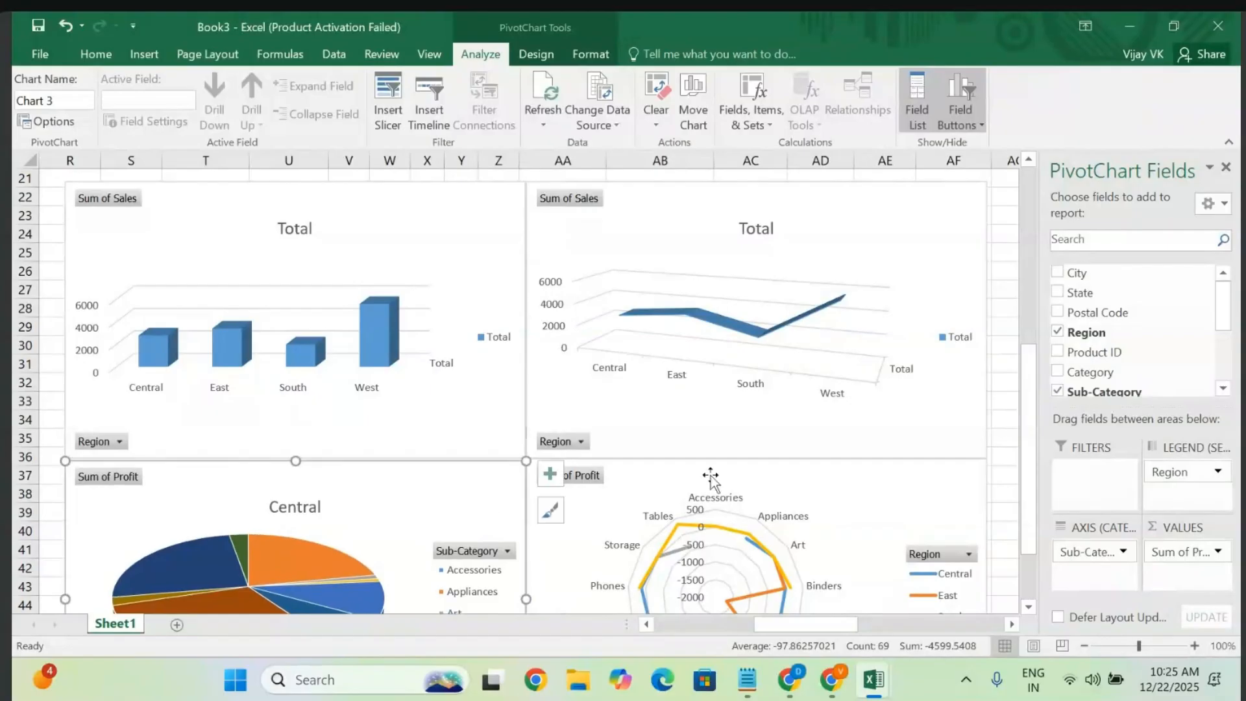
click(800, 475)
click(811, 419)
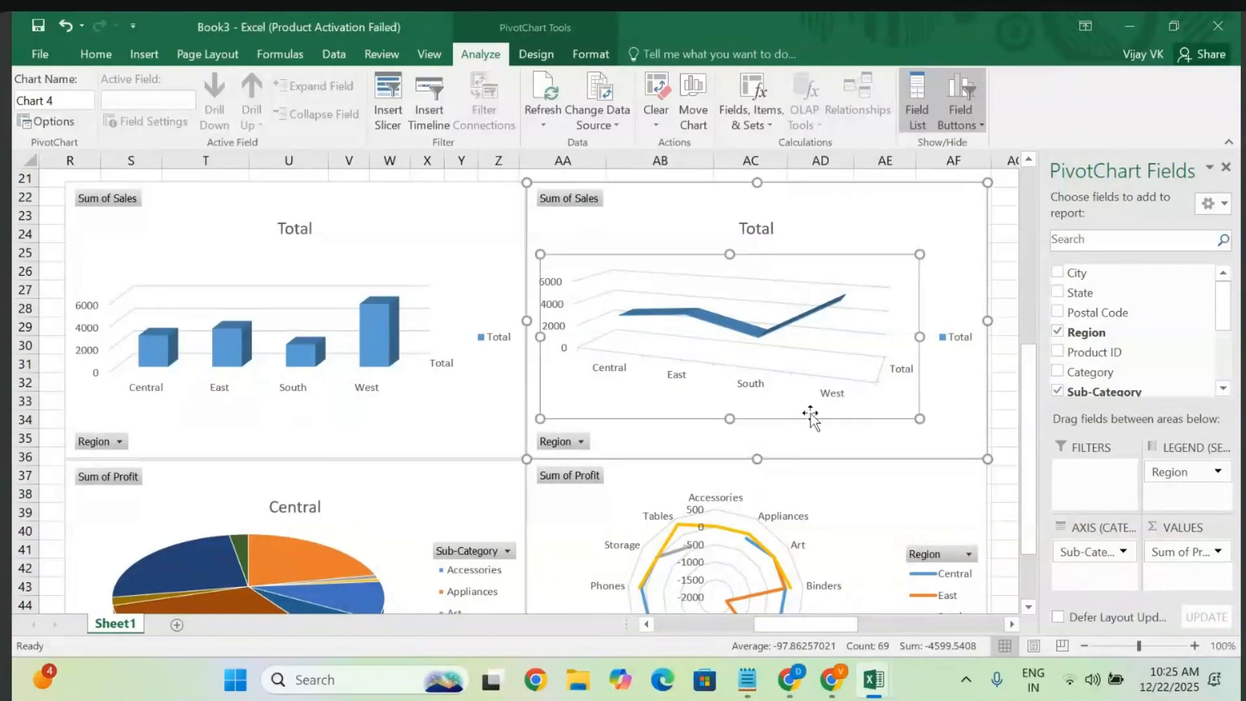
scroll(811, 419, up, 4)
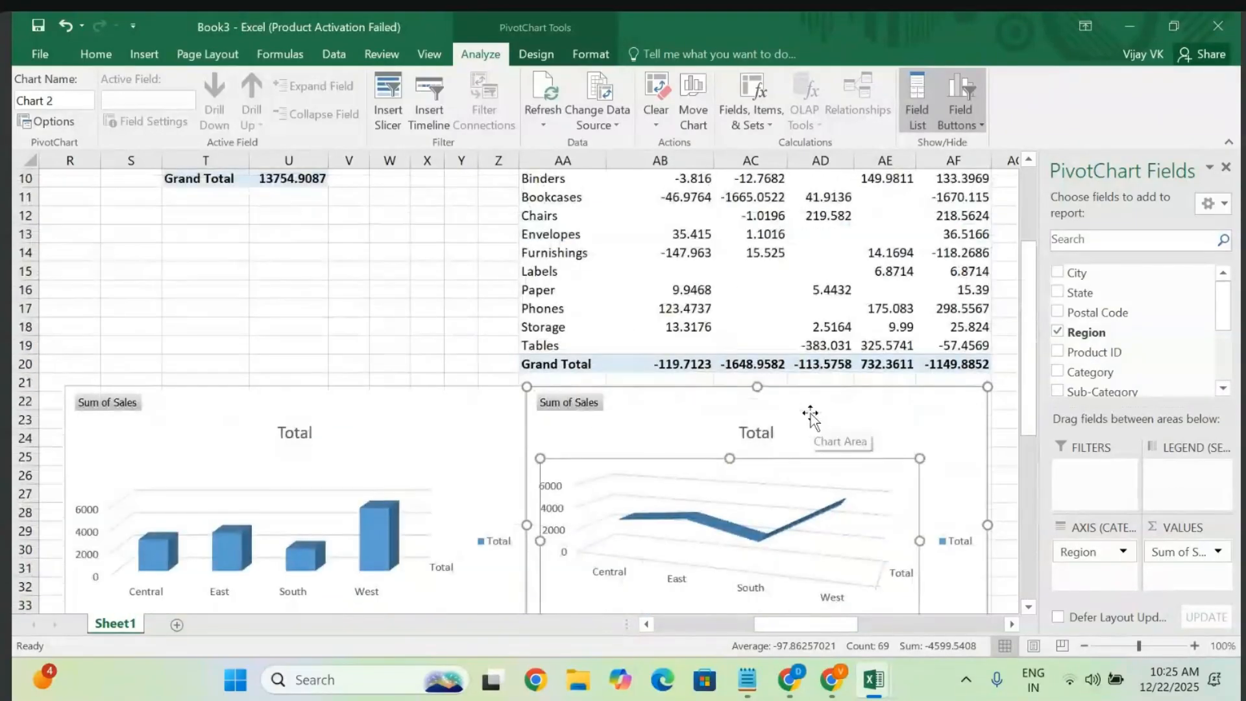
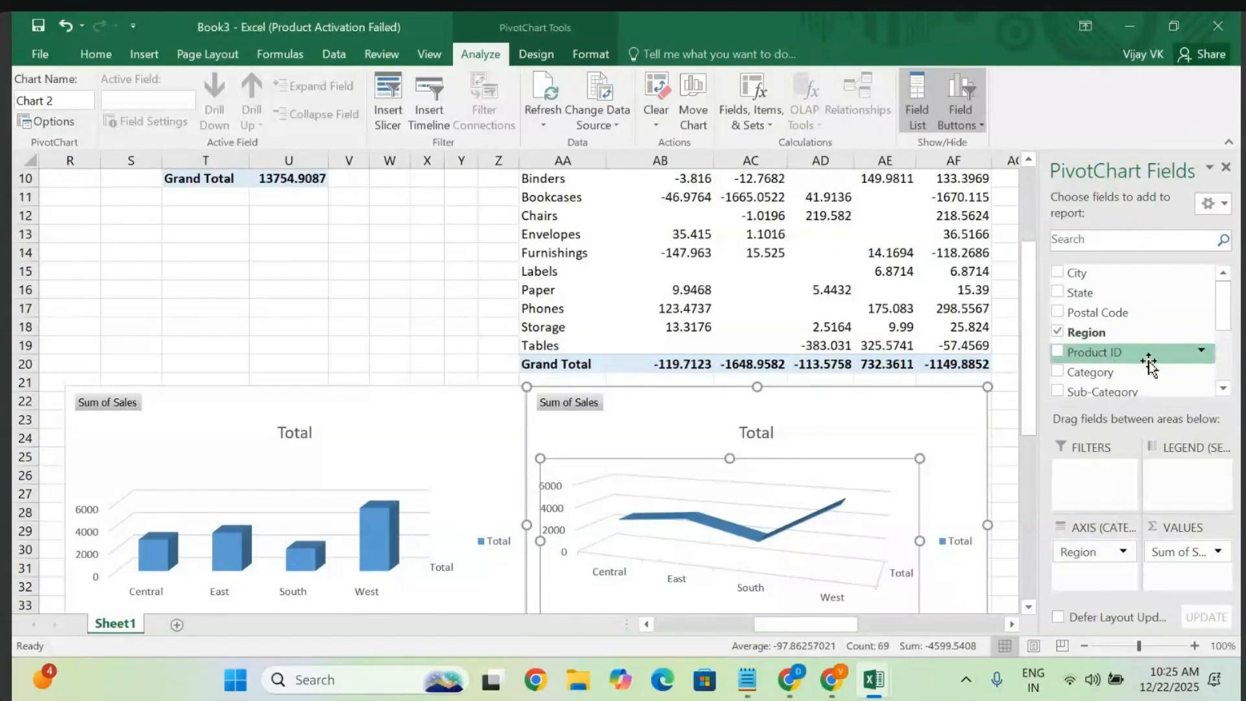
- Insert a Region slicer (Central, East, South, West) for the PivotChart
scroll(1225, 399, down, 4)
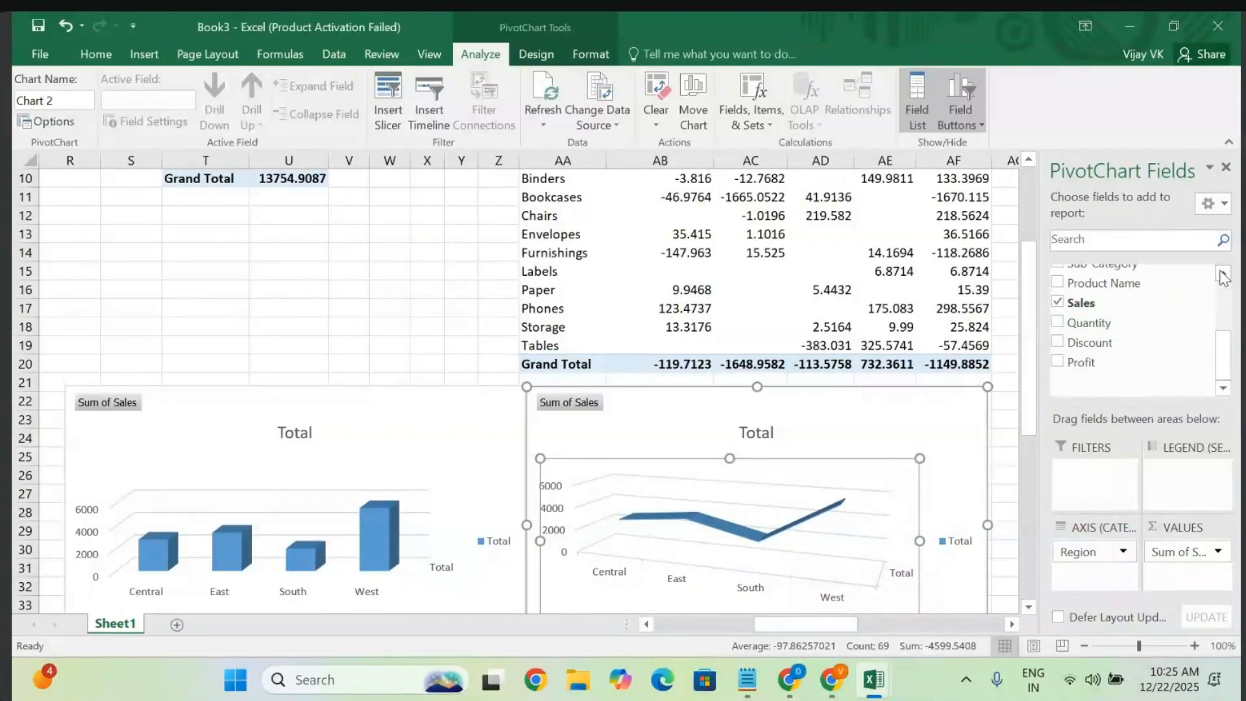
scroll(1224, 276, up, 2)
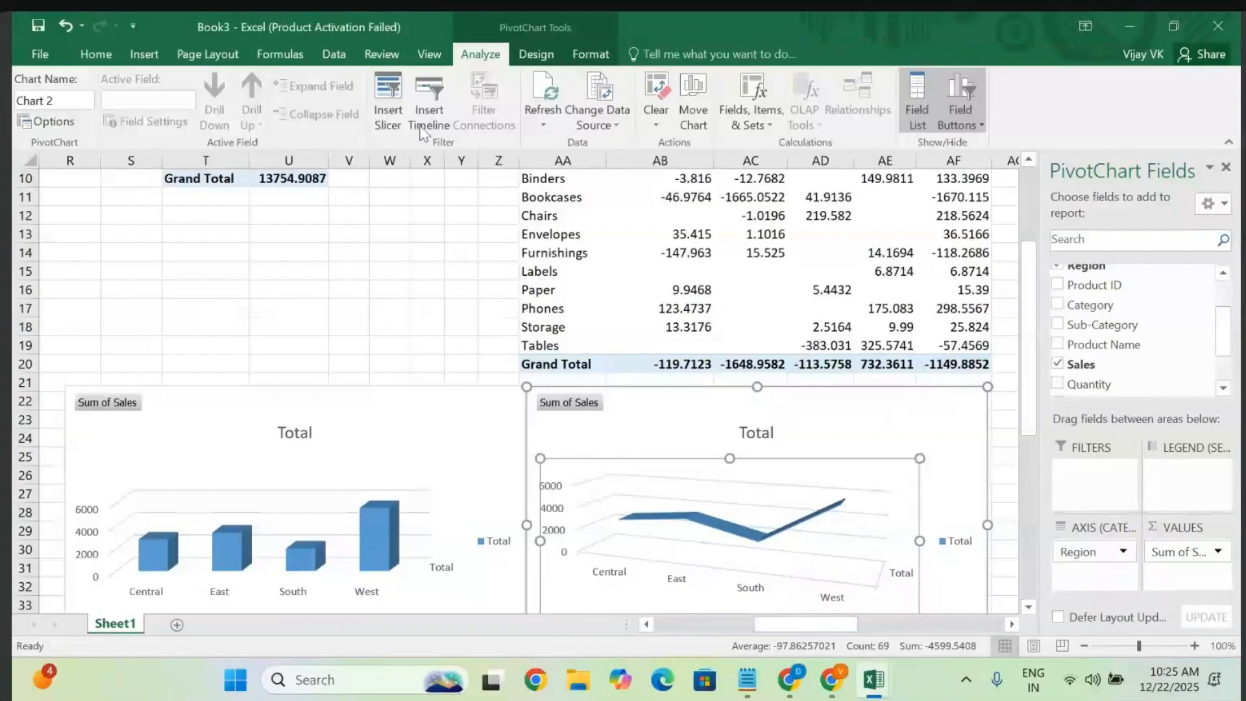
click(389, 100)
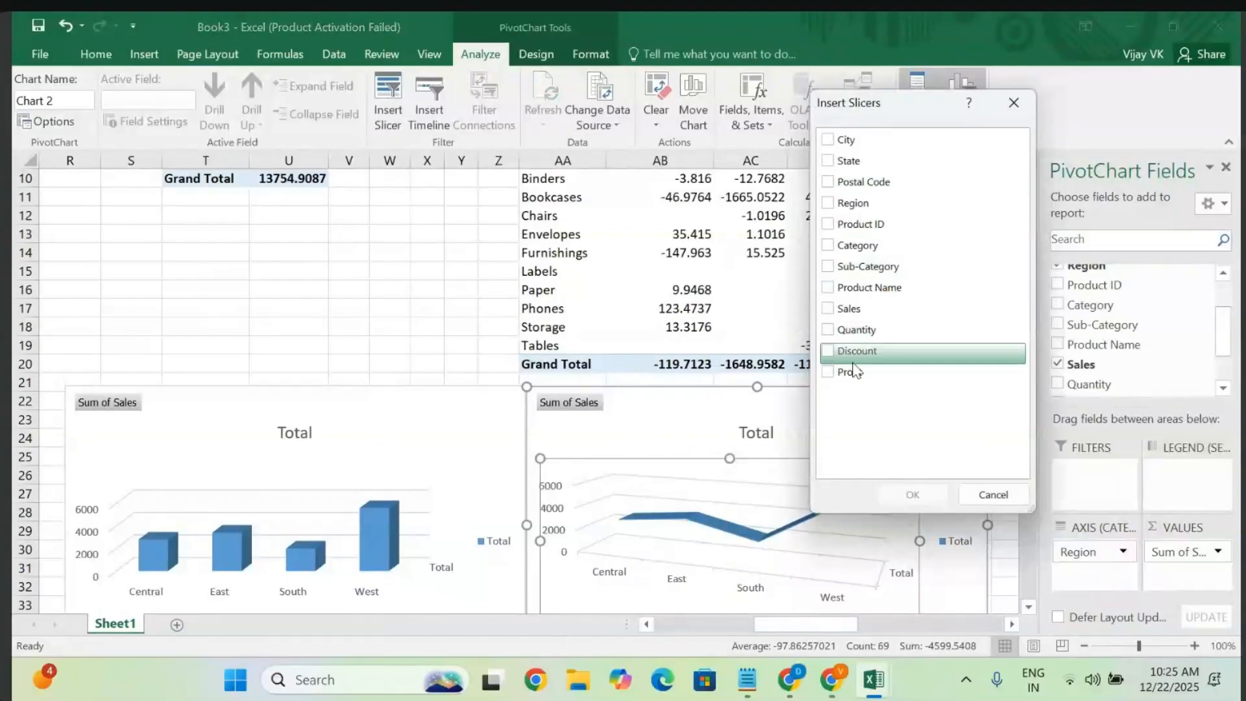
click(829, 203)
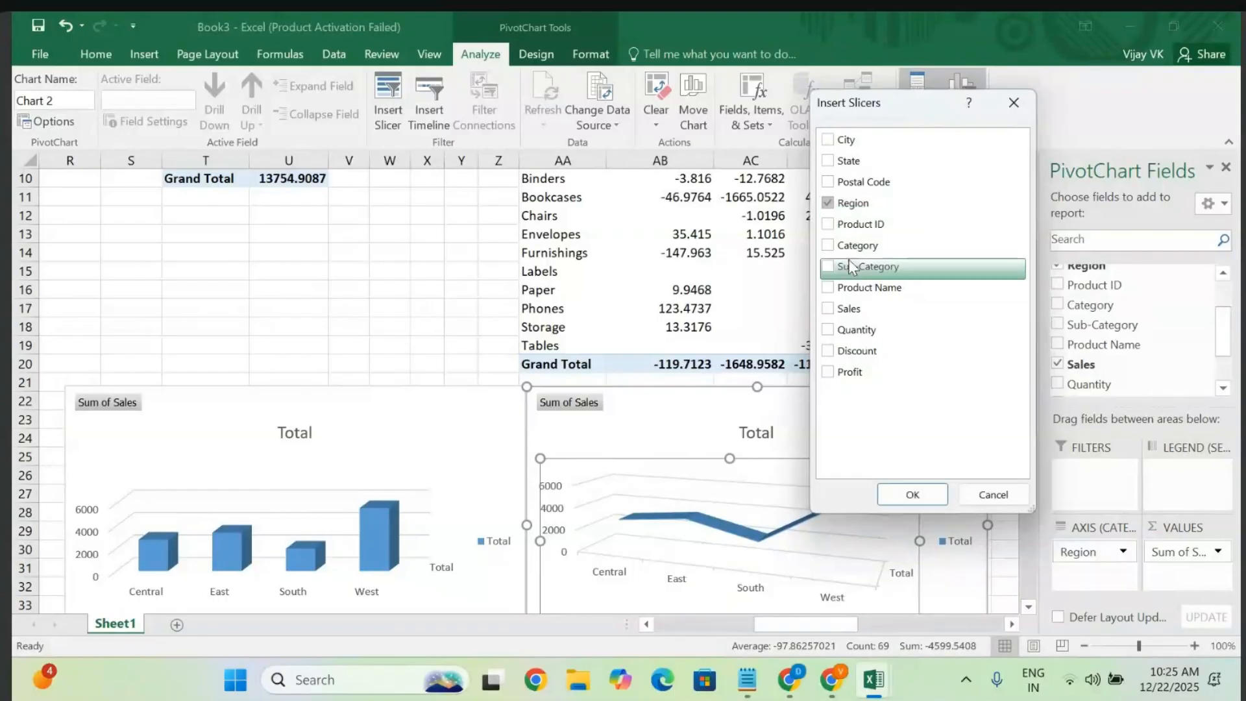
click(909, 495)
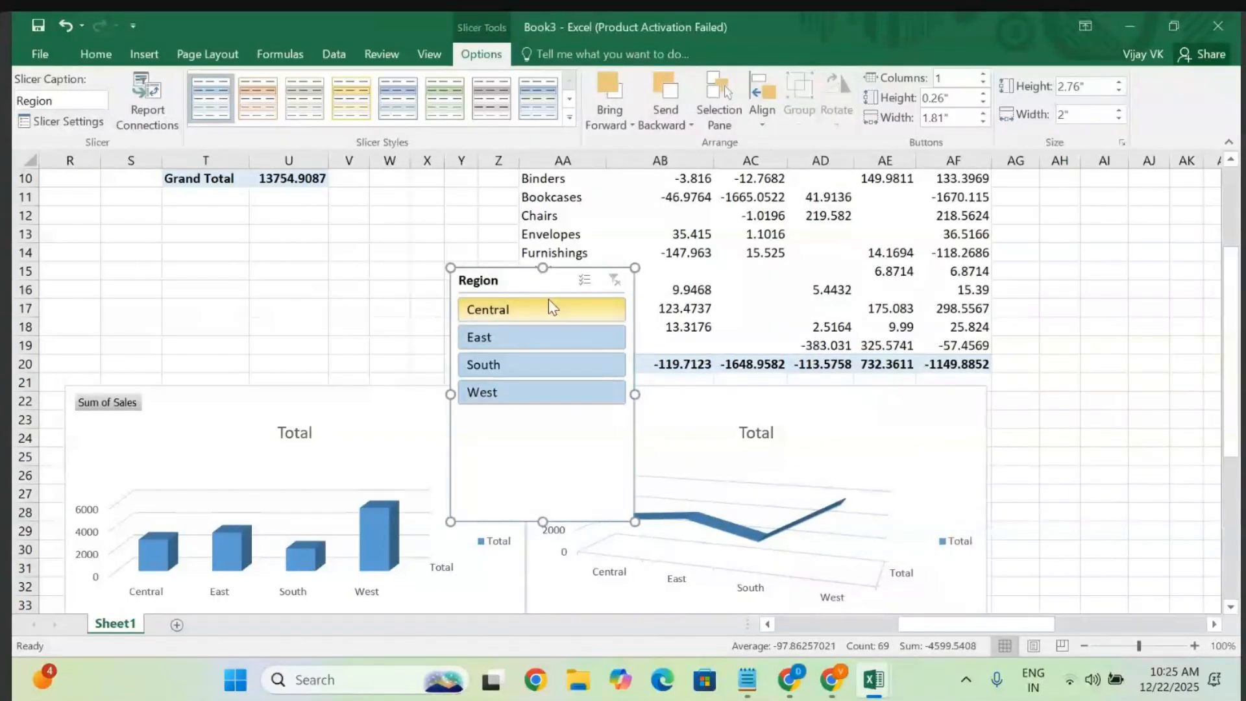
- Shrink the Region slicer to fit its items and place it beside the line chart
drag(530, 280, 144, 239)
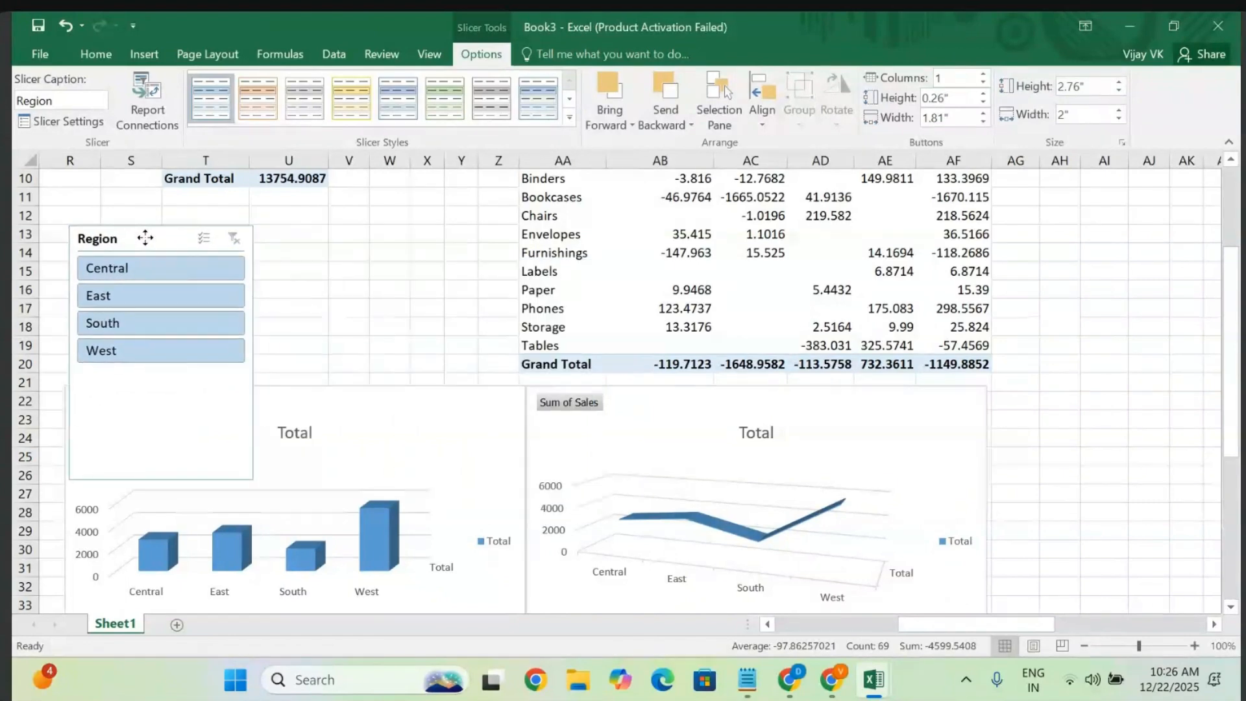
drag(252, 481, 254, 381)
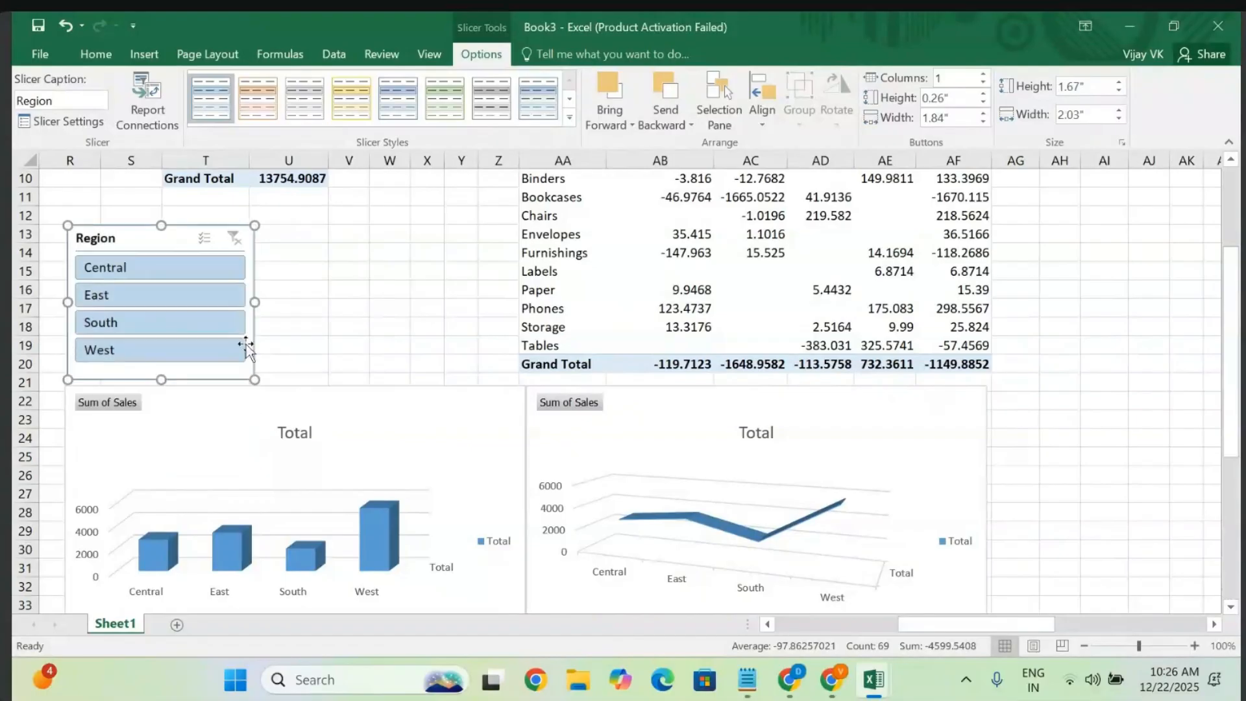
drag(172, 240, 1078, 401)
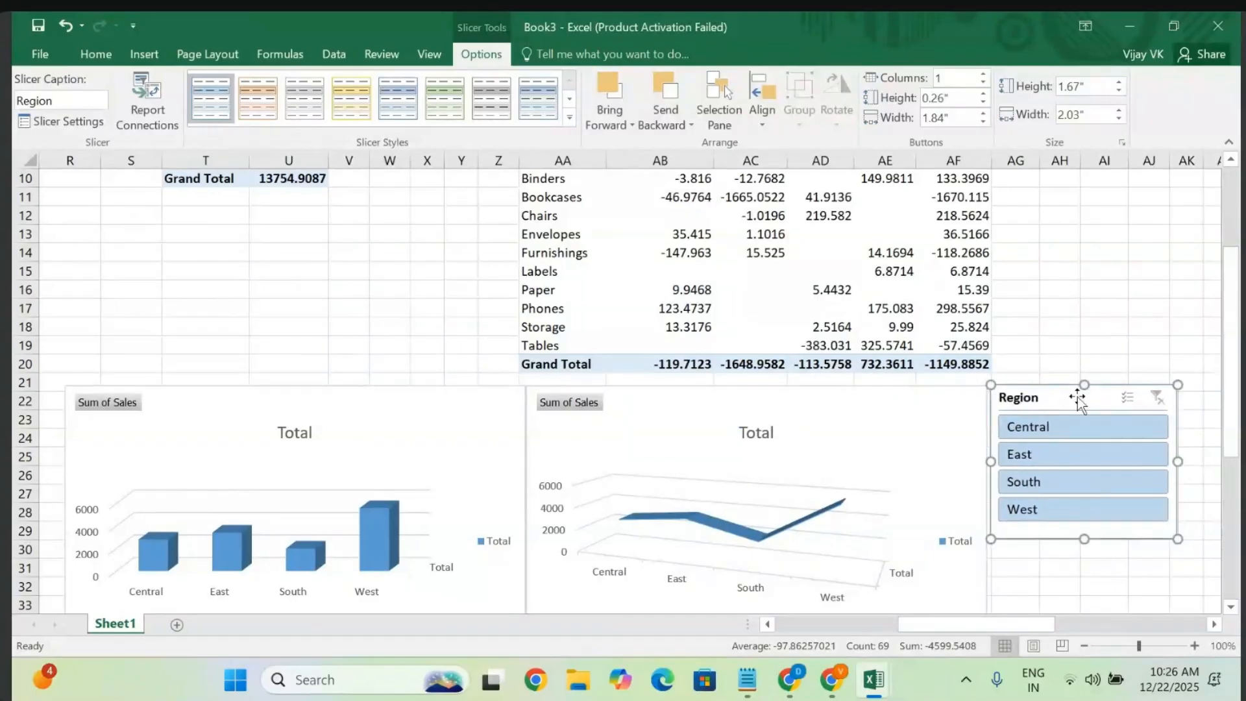
- Try green and gold slicer styles, then settle on orange for the Region slicer
click(569, 118)
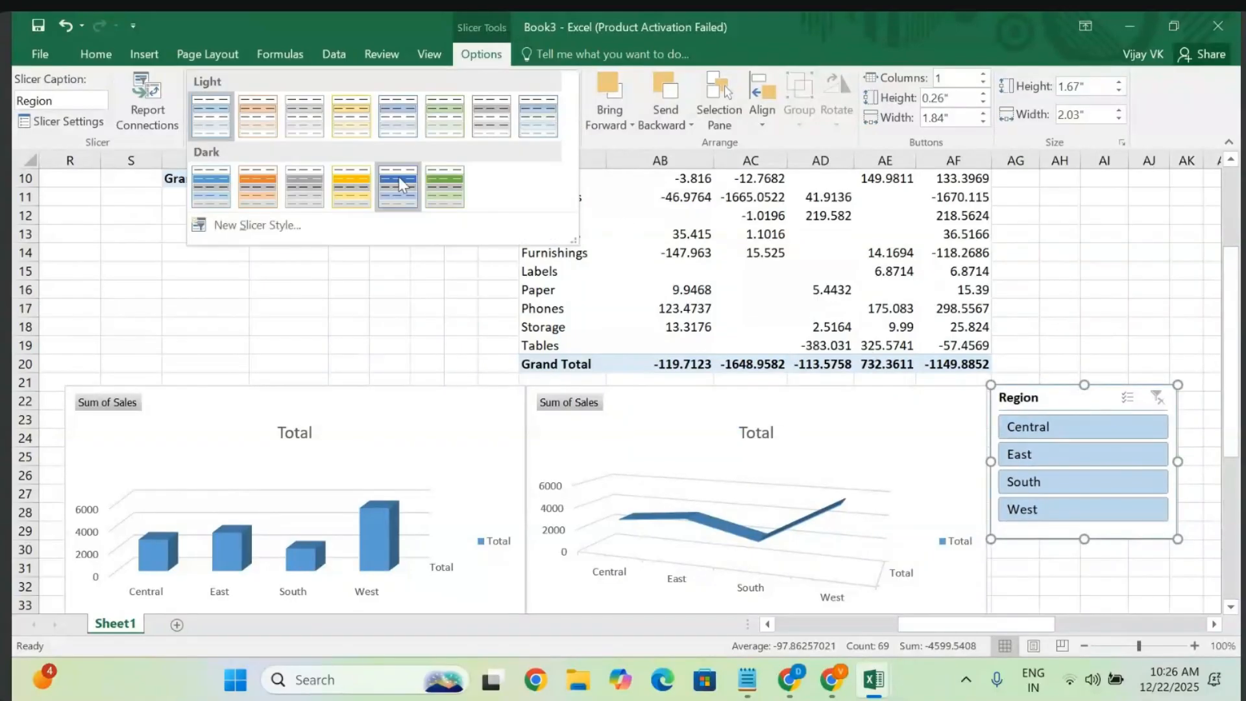
click(446, 185)
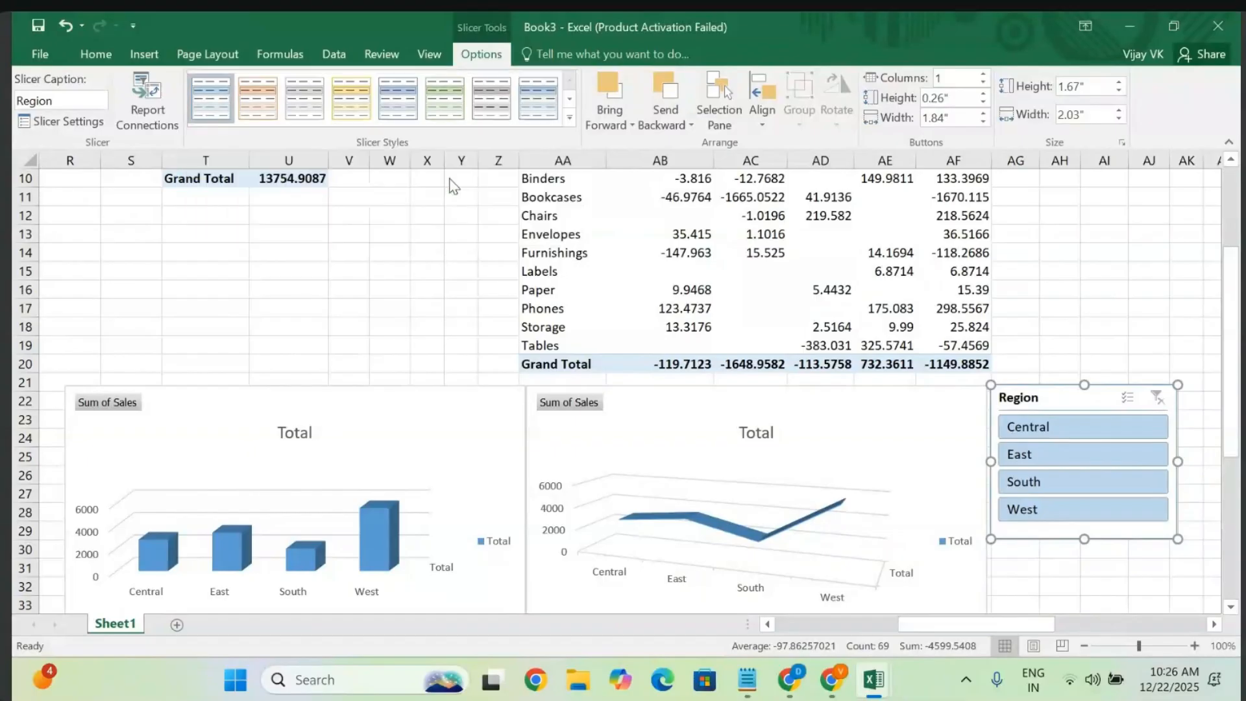
click(352, 96)
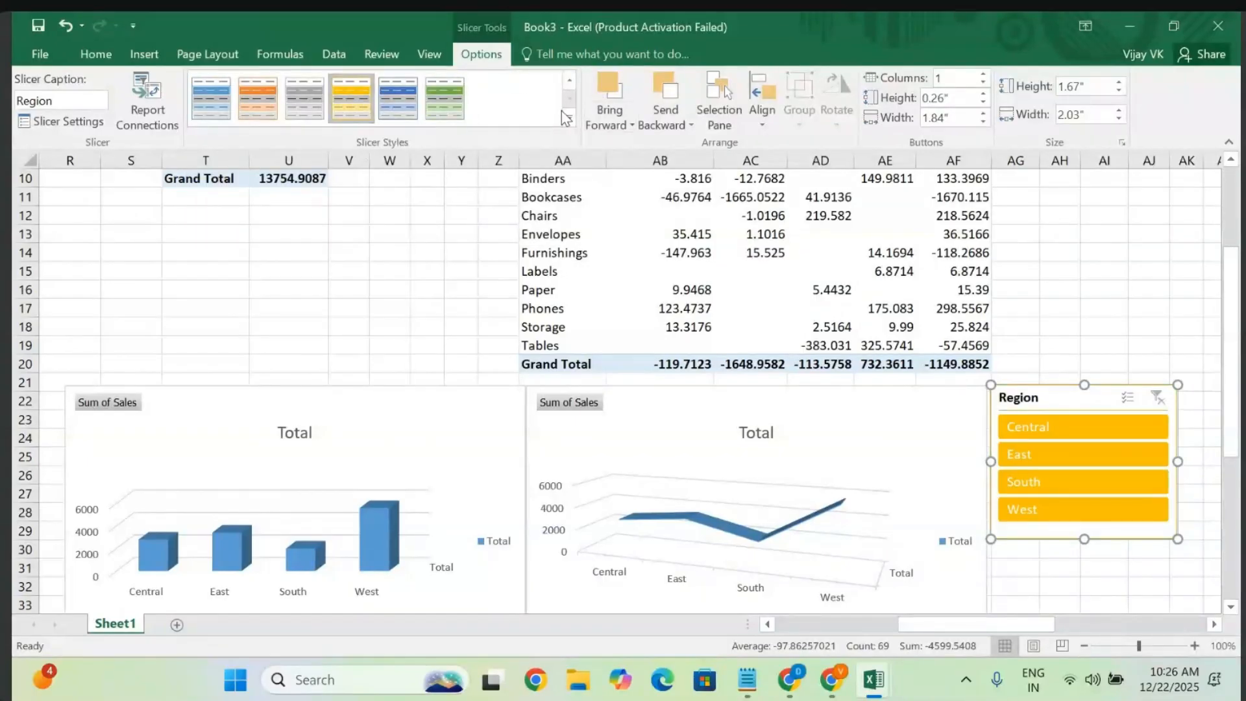
click(257, 99)
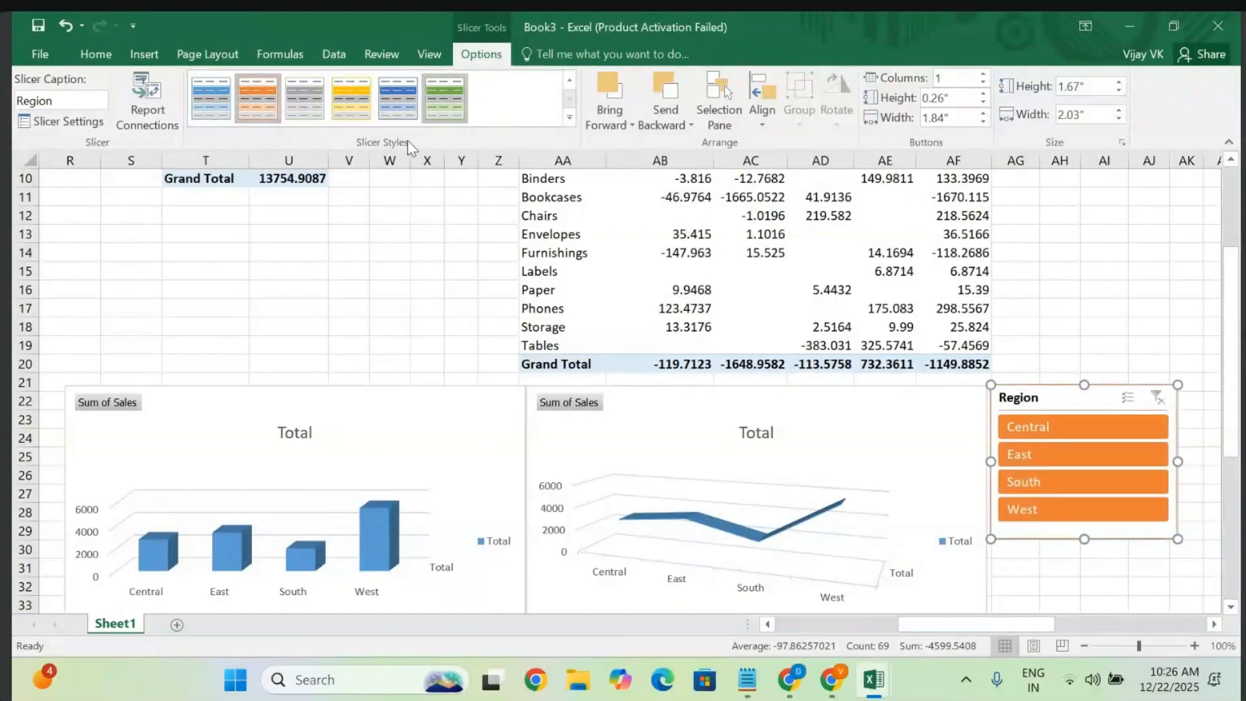
click(387, 326)
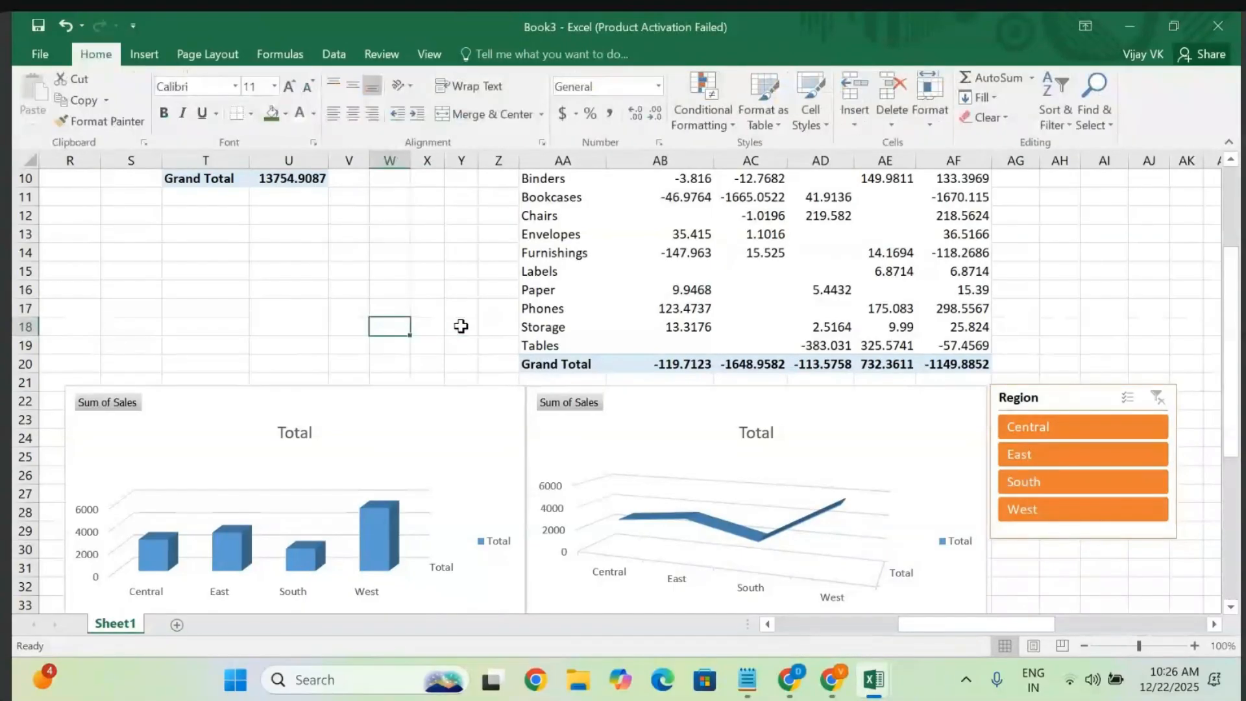
scroll(764, 497, down, 3)
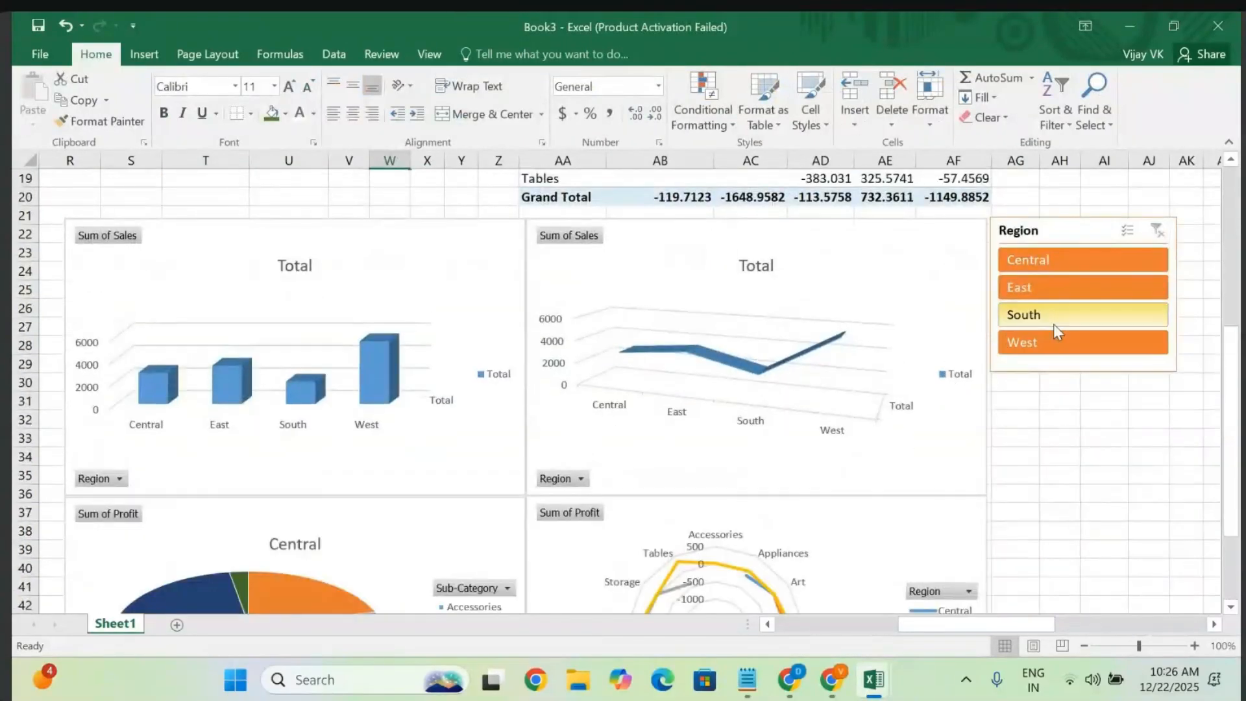
click(1055, 317)
click(1052, 283)
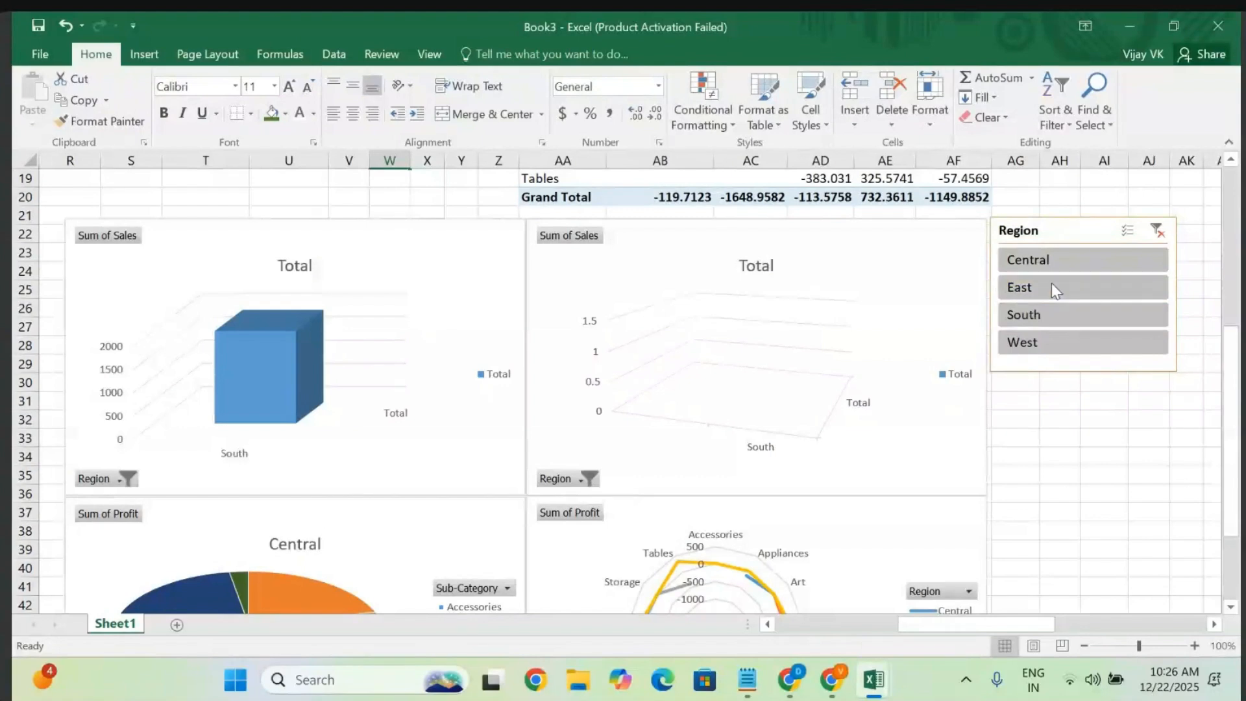
click(1038, 341)
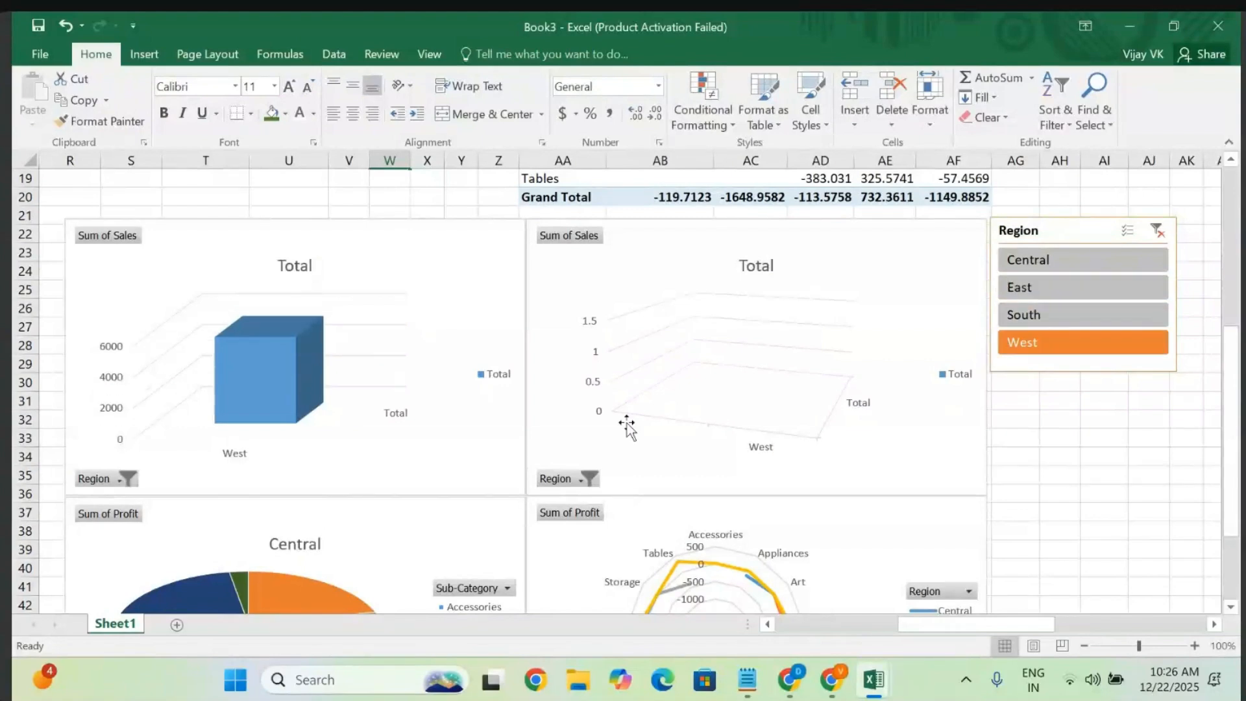
scroll(628, 424, down, 2)
scroll(627, 423, left, 1)
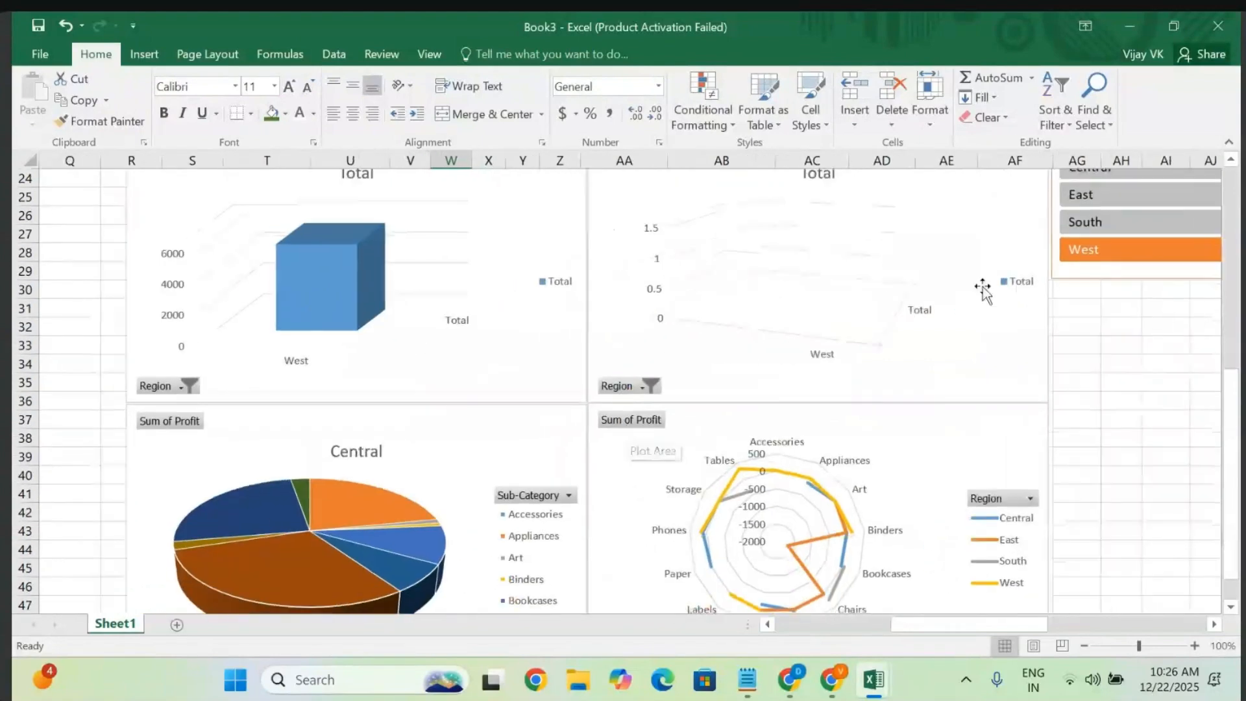
click(1114, 223)
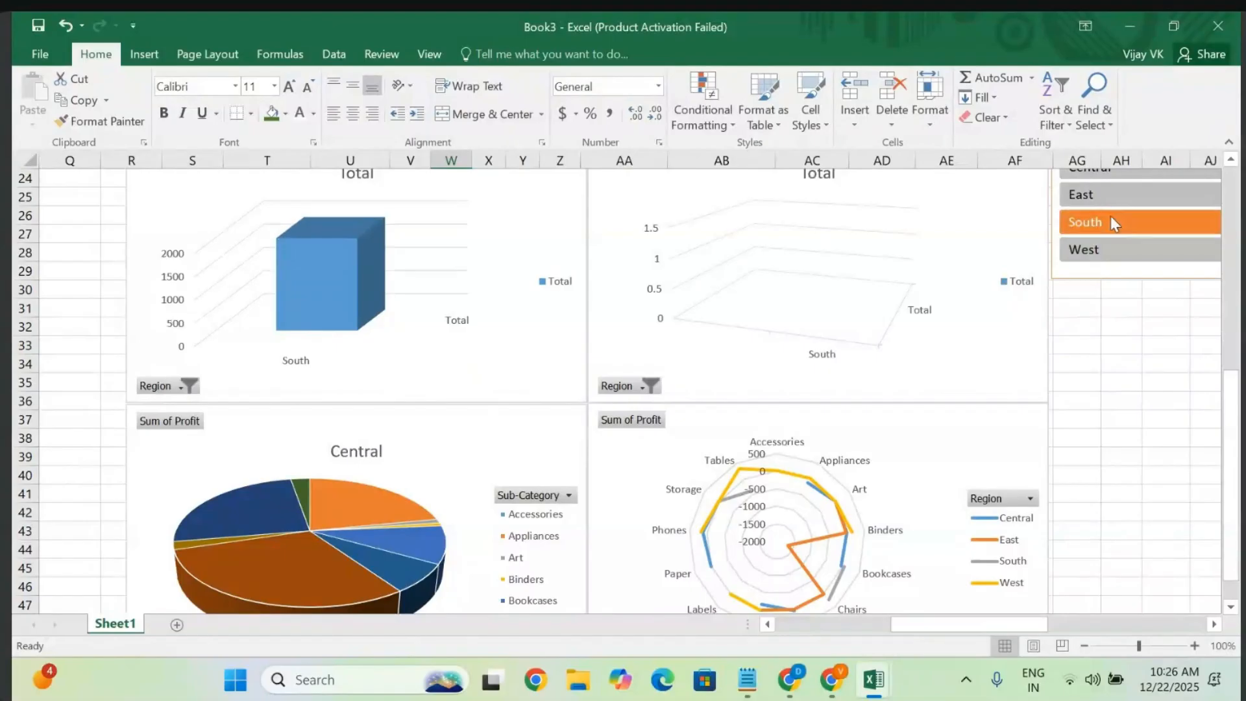
scroll(1111, 216, up, 1)
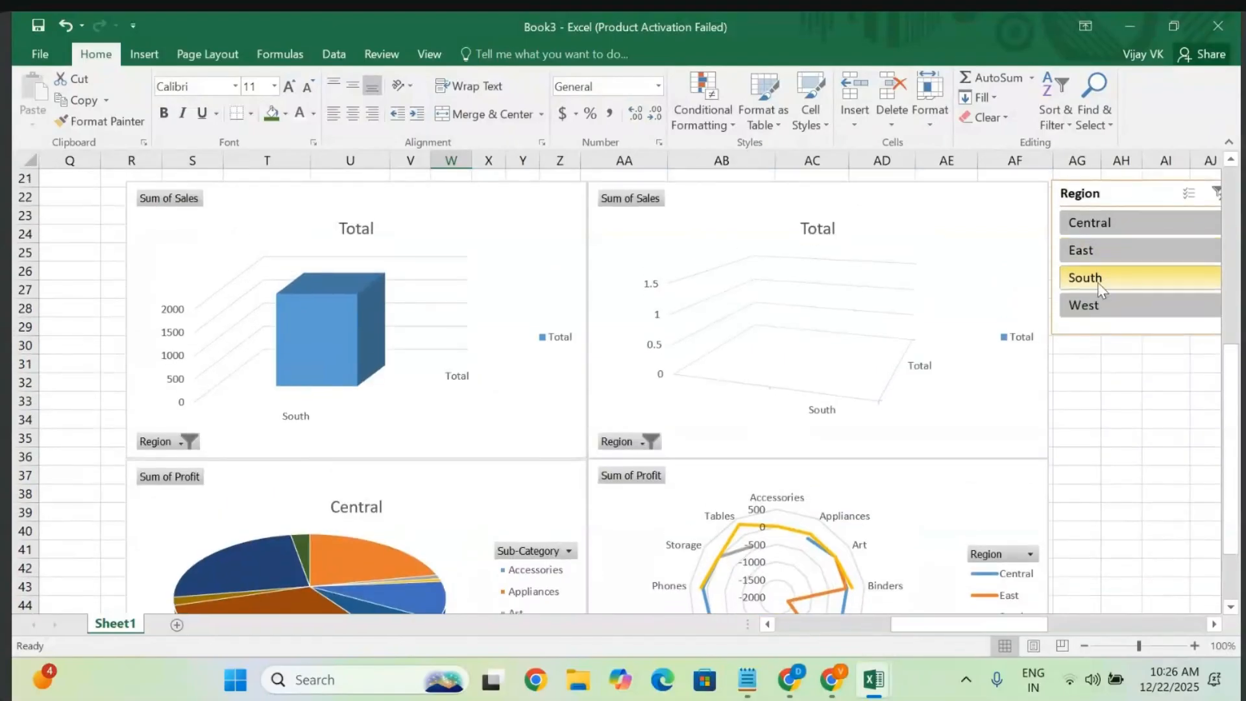
click(1190, 193)
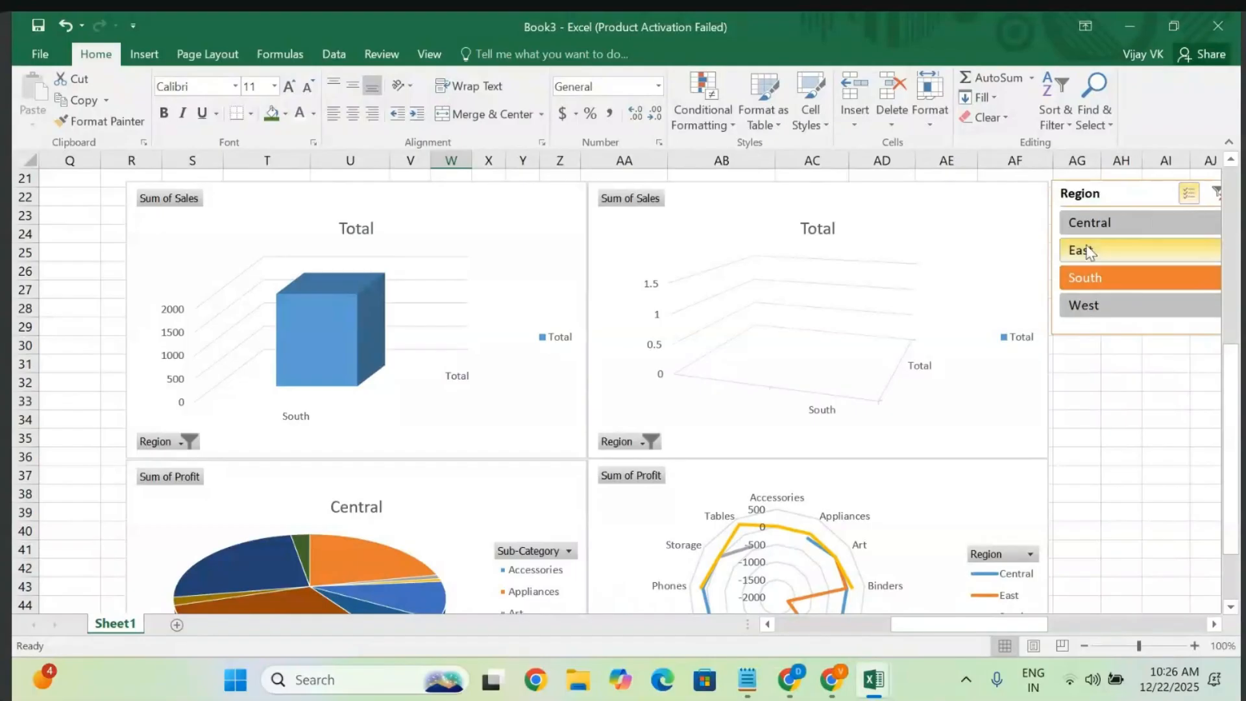
click(1089, 251)
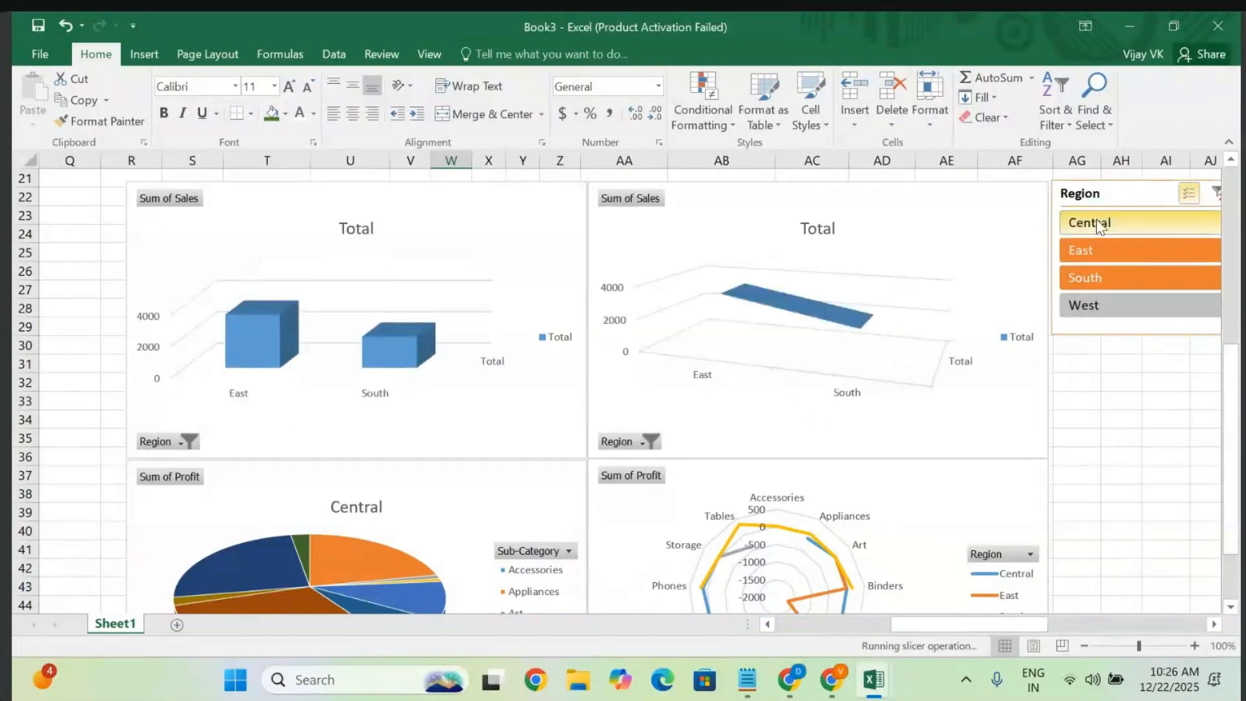
click(1097, 219)
click(1090, 311)
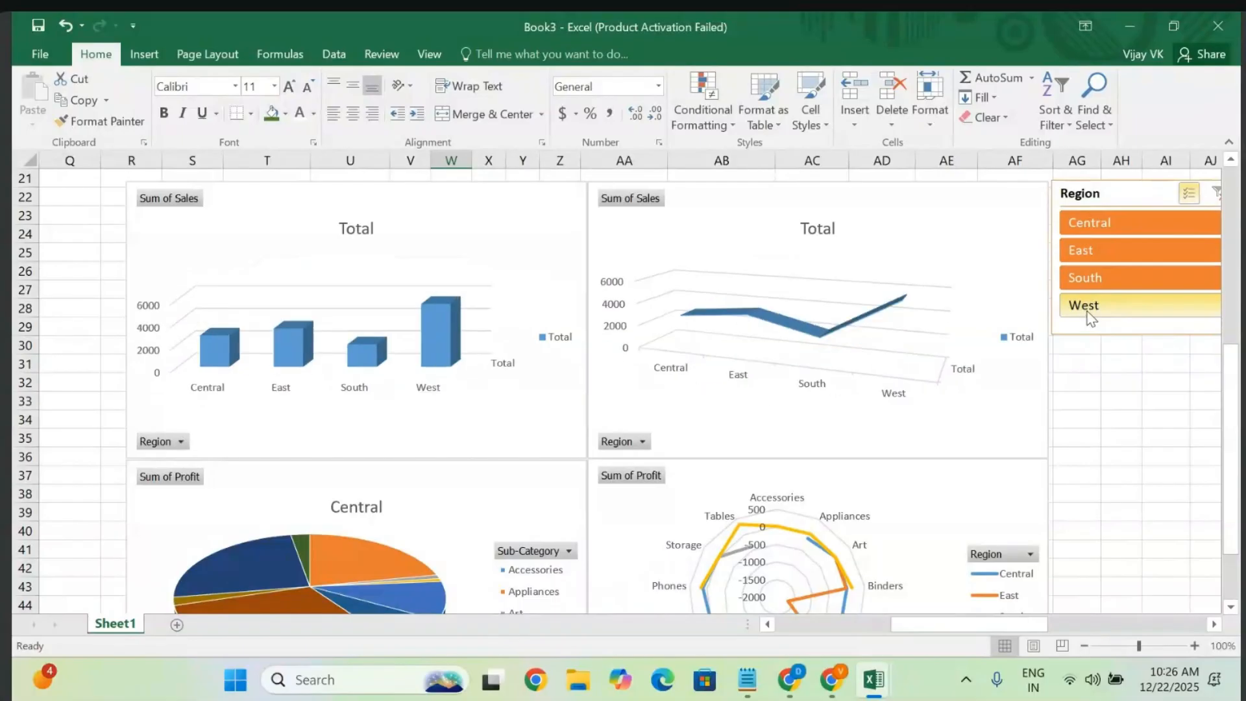
scroll(1089, 315, right, 2)
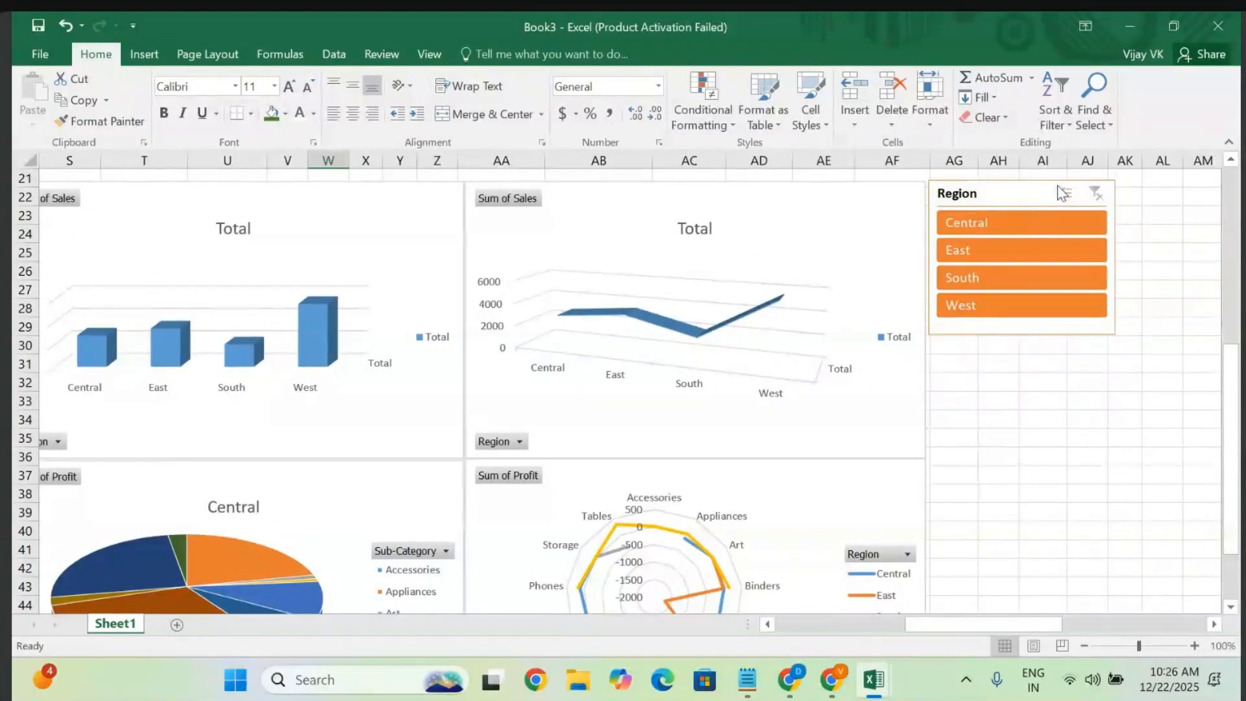
click(1067, 193)
click(1004, 228)
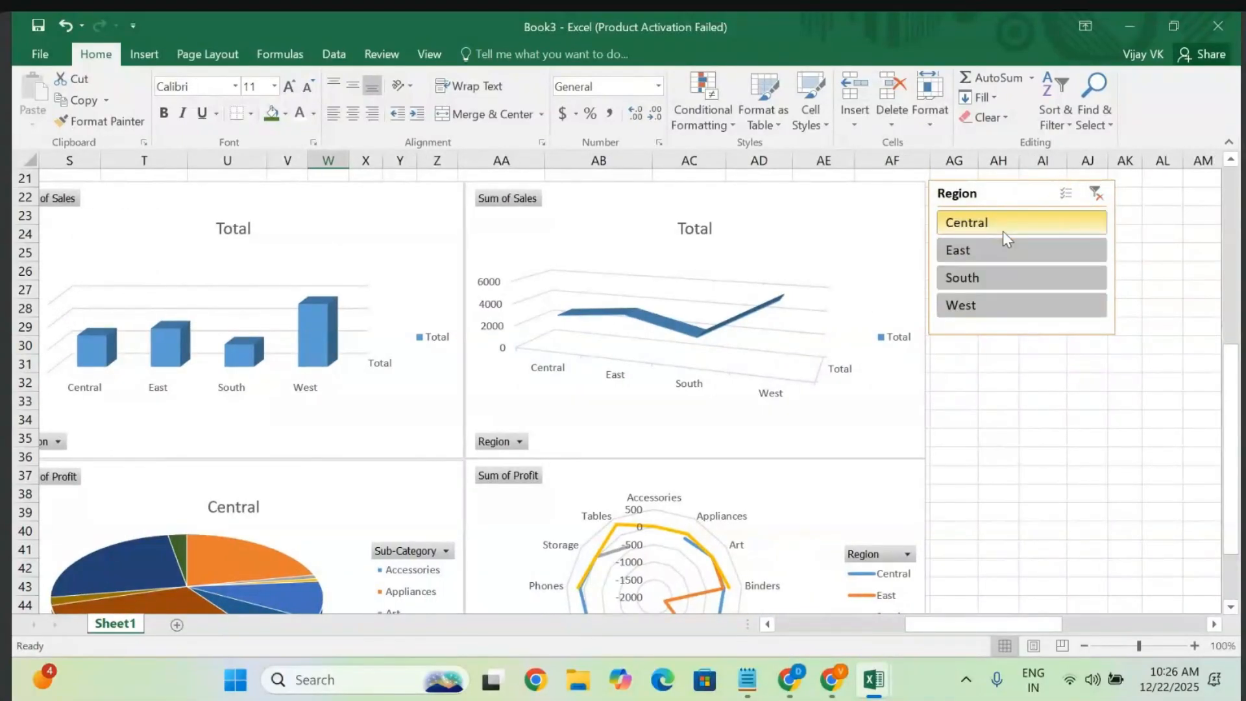
click(1007, 250)
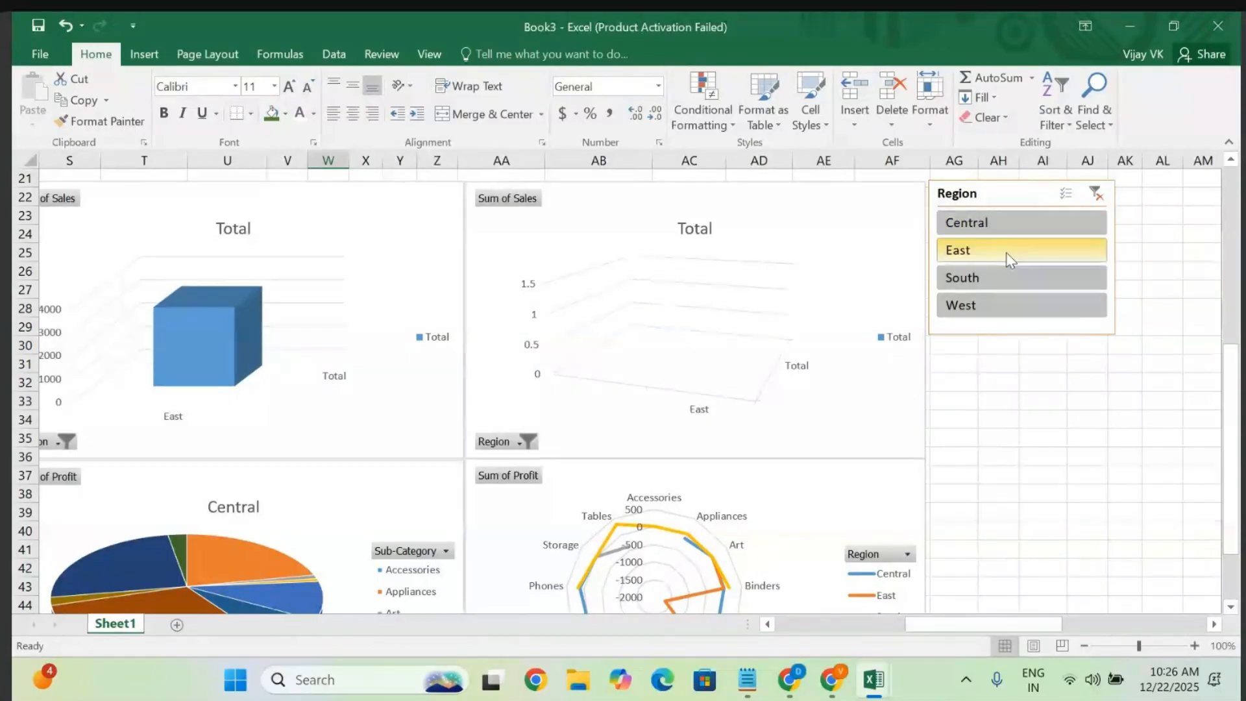
click(983, 277)
click(982, 305)
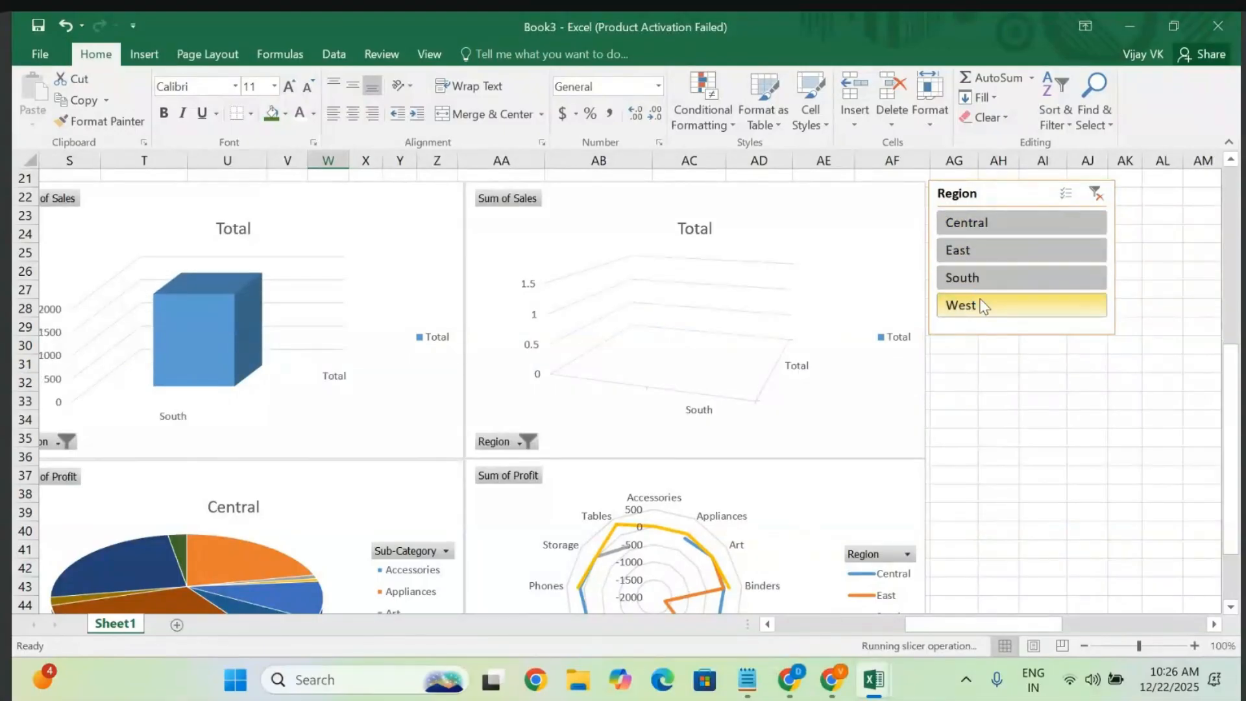
click(1066, 193)
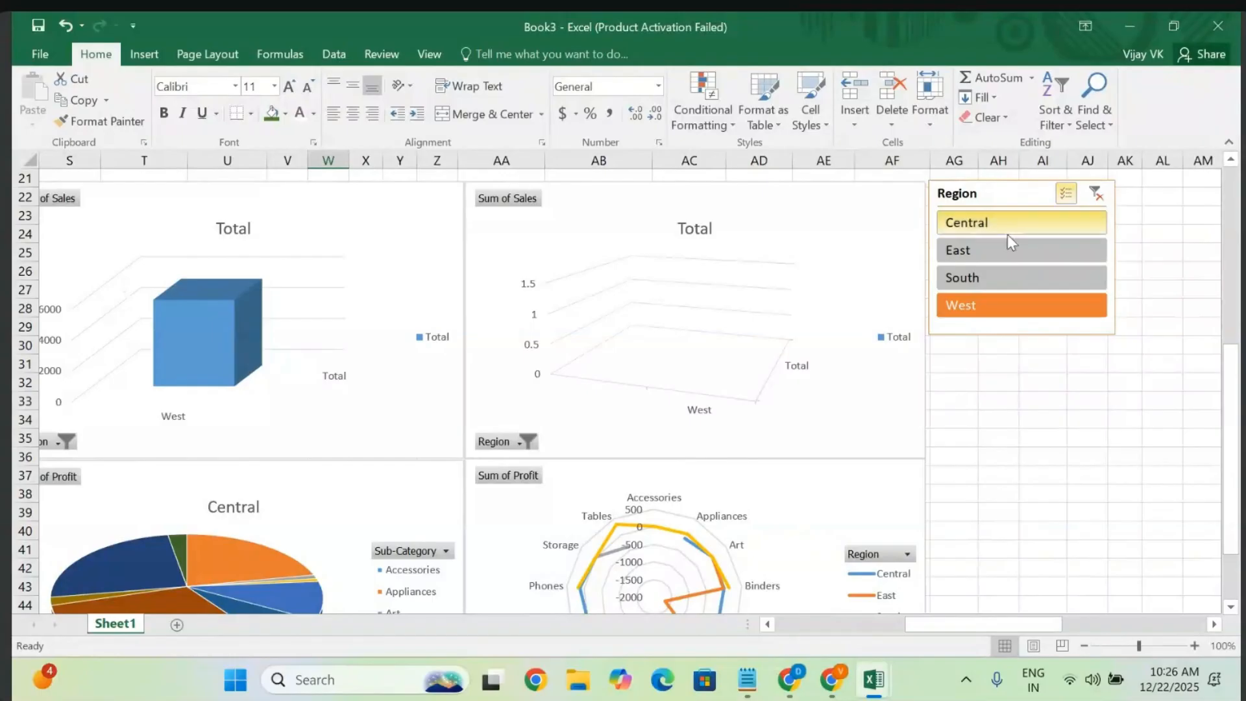
click(984, 228)
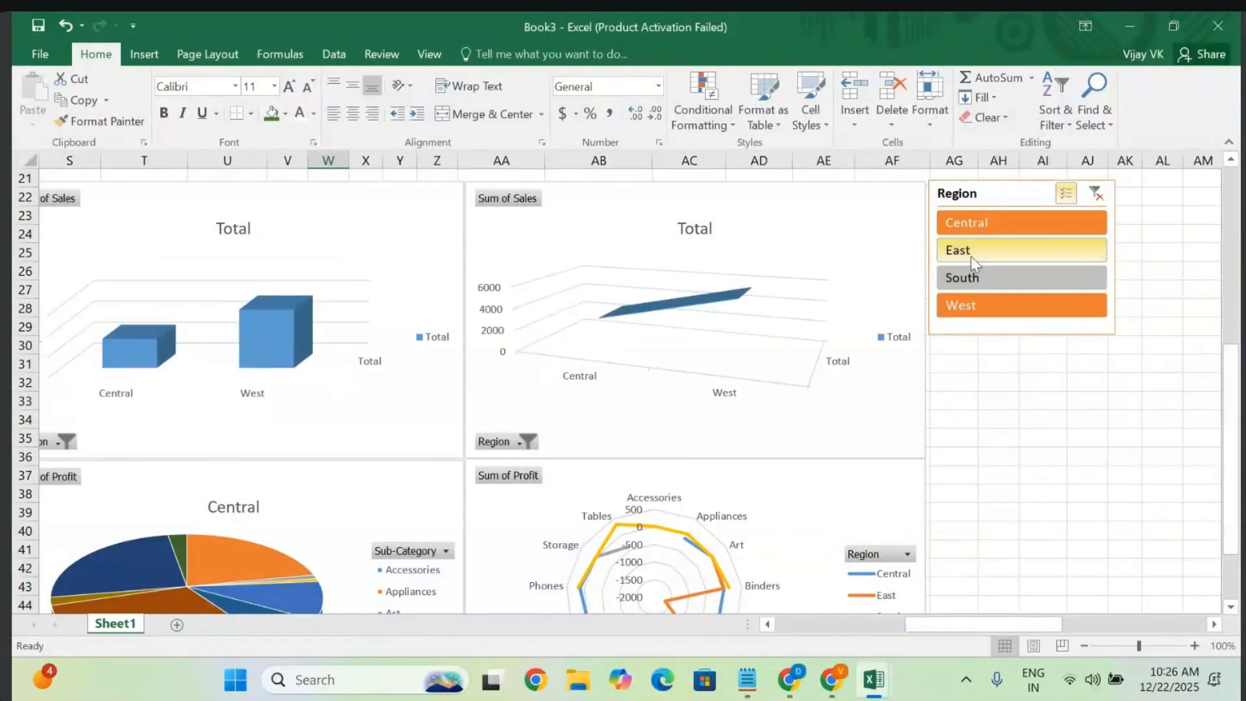
click(970, 256)
click(964, 276)
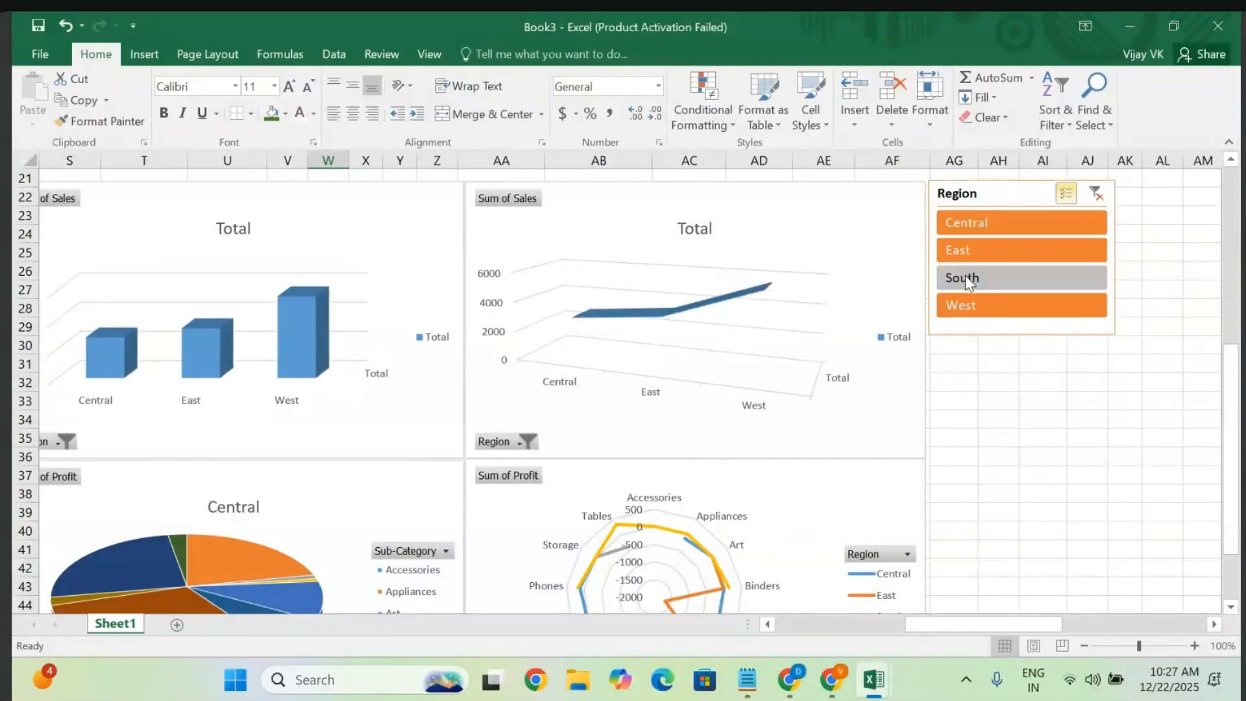
scroll(785, 409, up, 5)
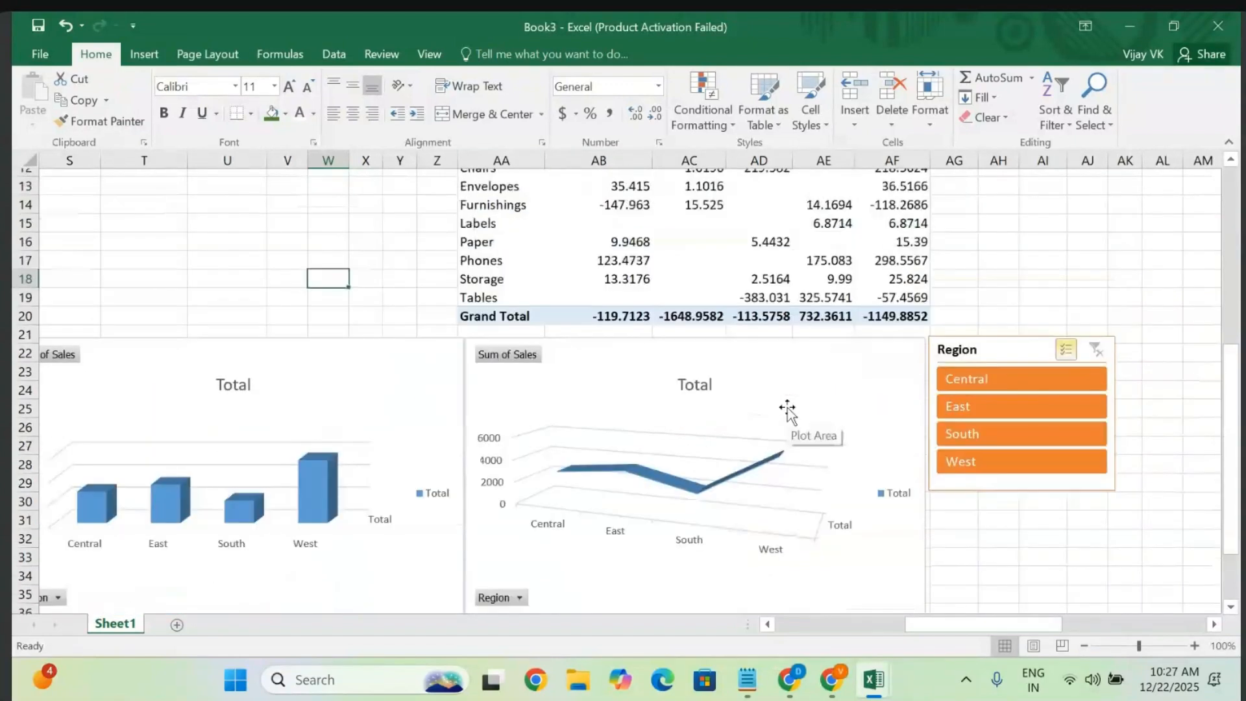
- Select the Sum of Sales pivot table and insert a Sub-Category slicer for it
scroll(785, 406, up, 2)
scroll(519, 377, right, 1)
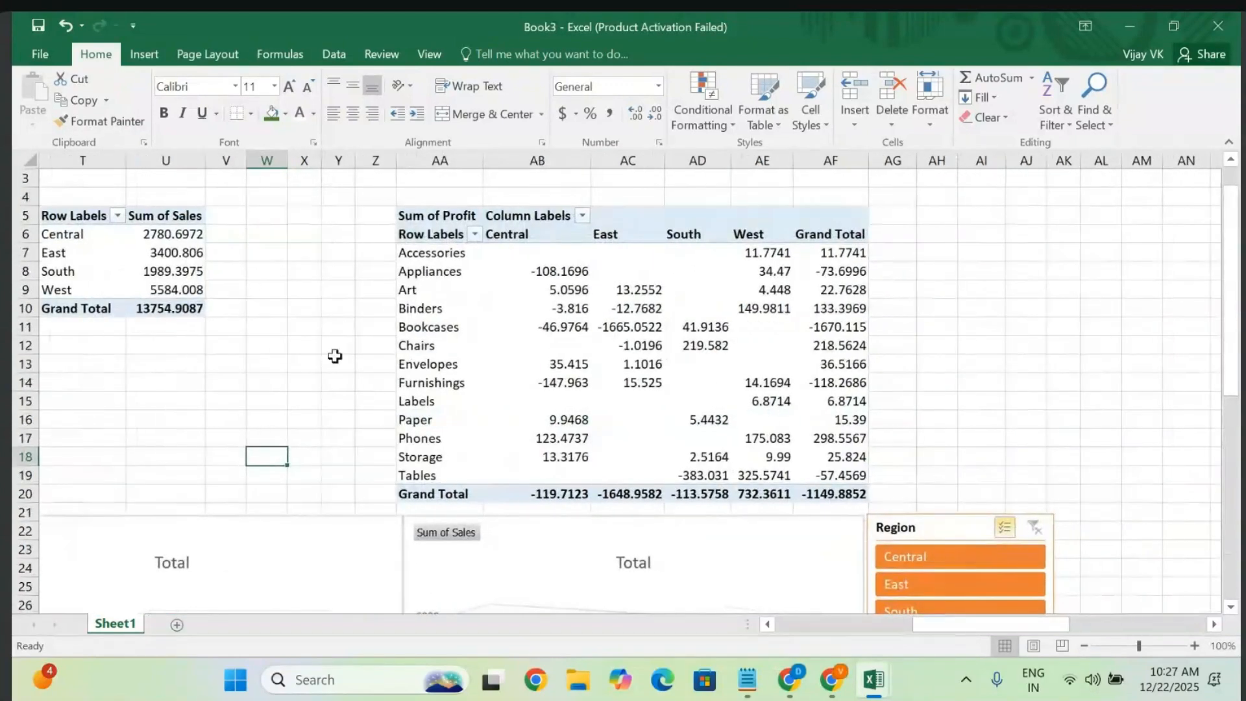
click(279, 349)
click(148, 274)
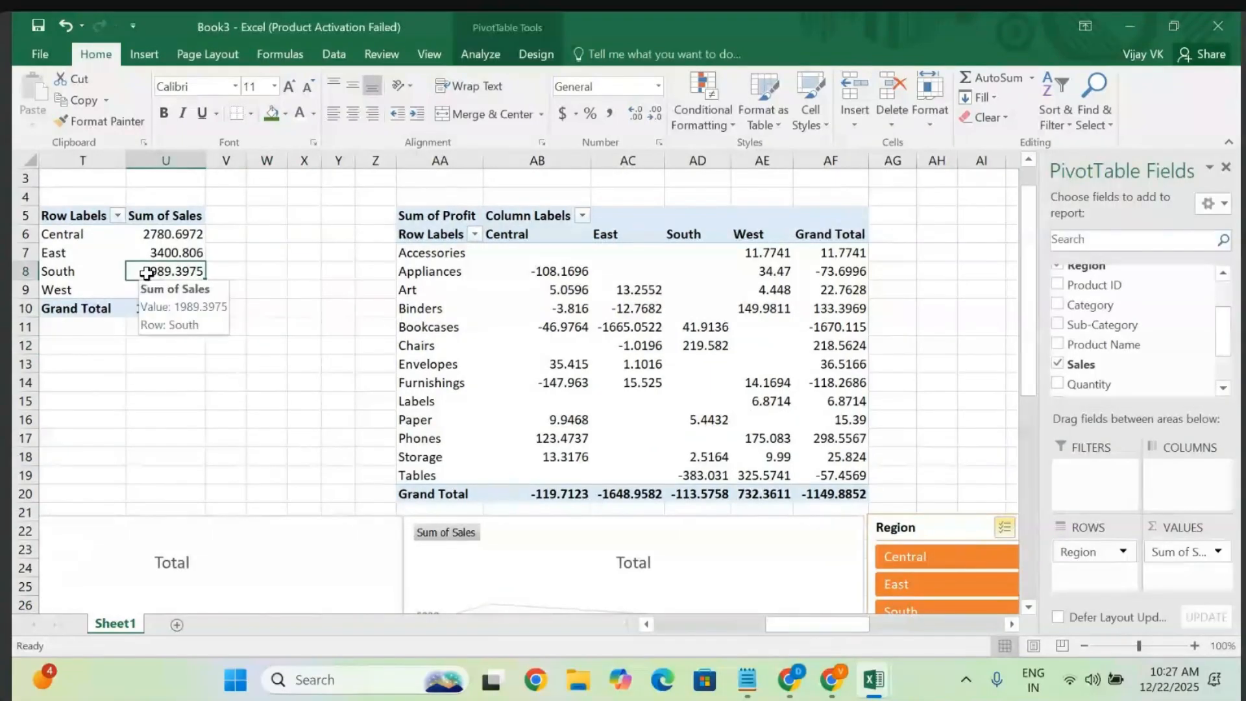
key(ctrl+a)
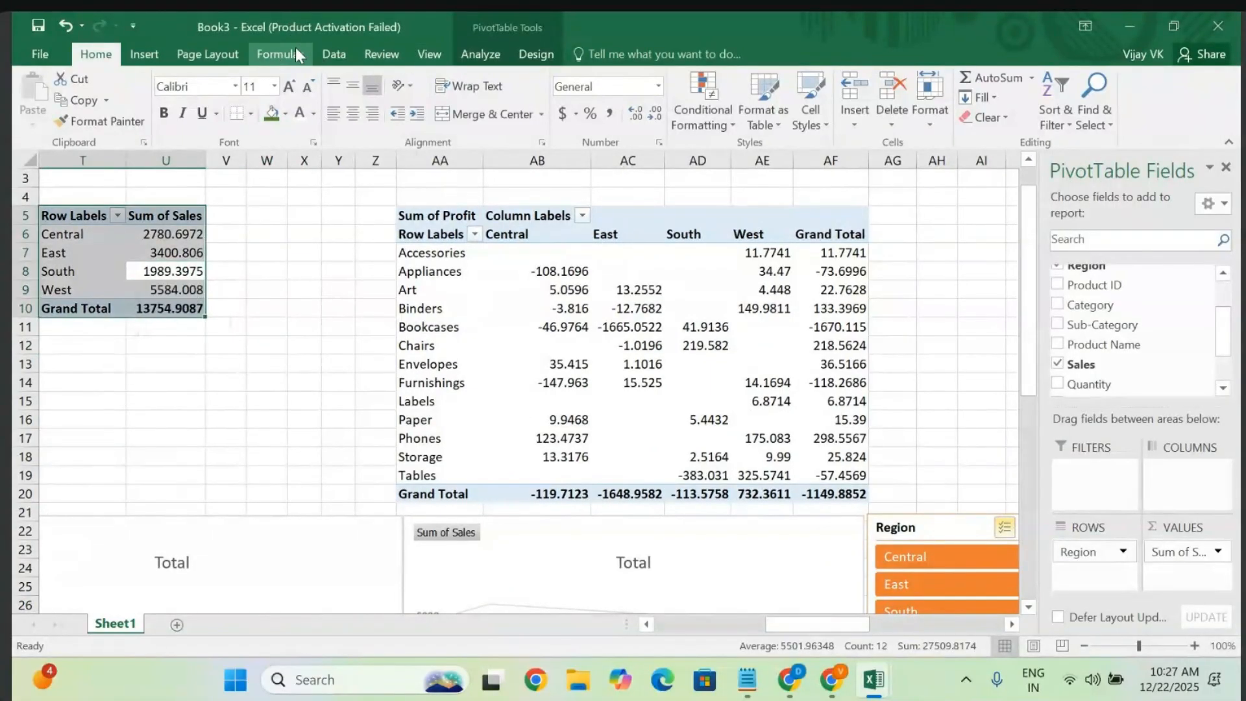
click(479, 55)
click(431, 104)
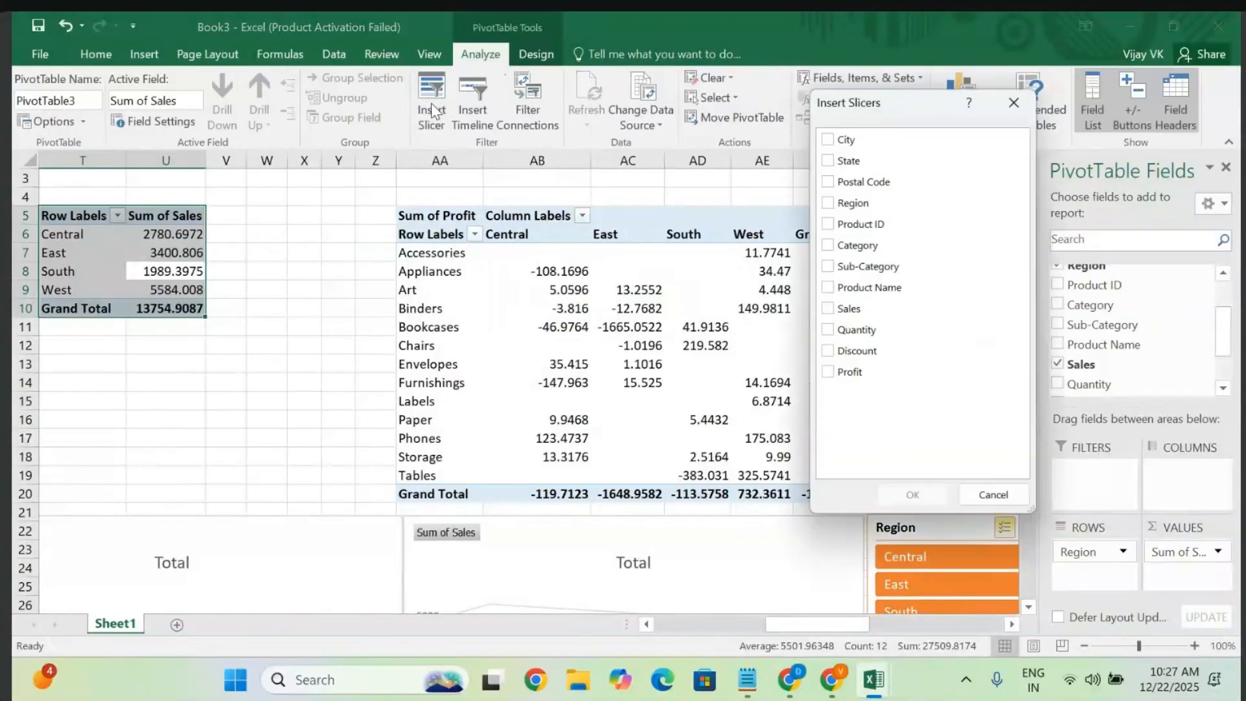
click(828, 268)
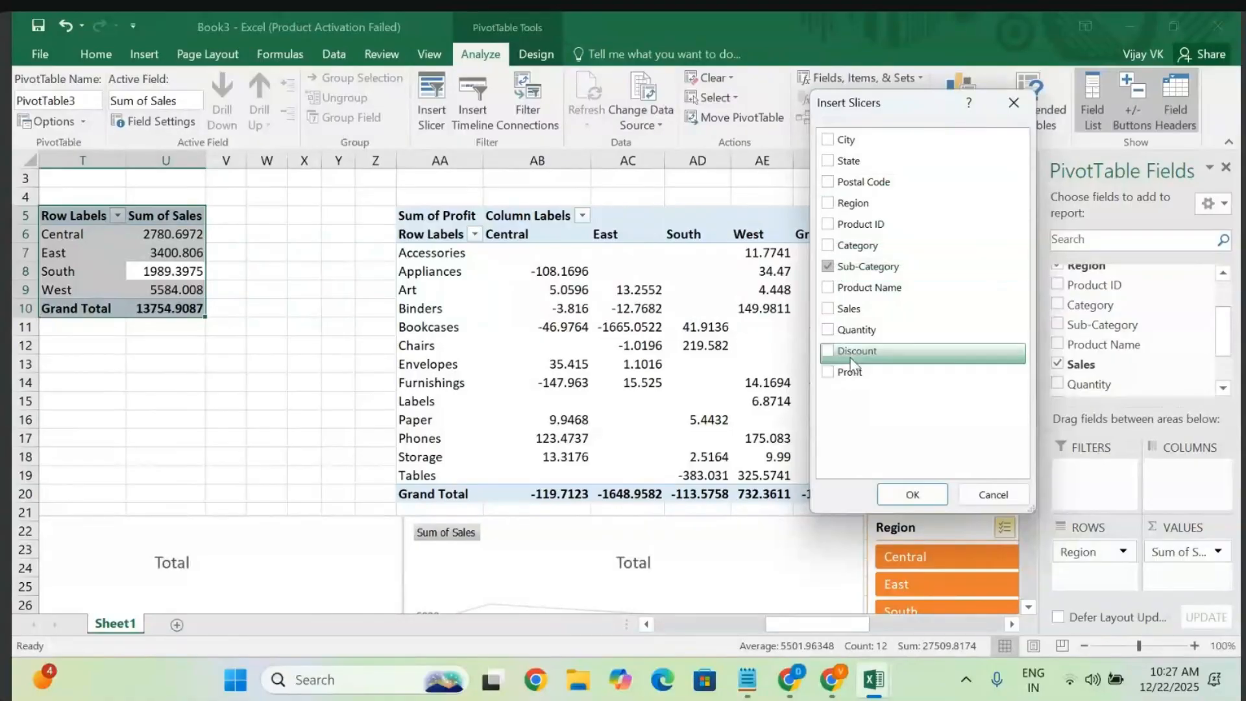
click(913, 495)
scroll(708, 497, down, 4)
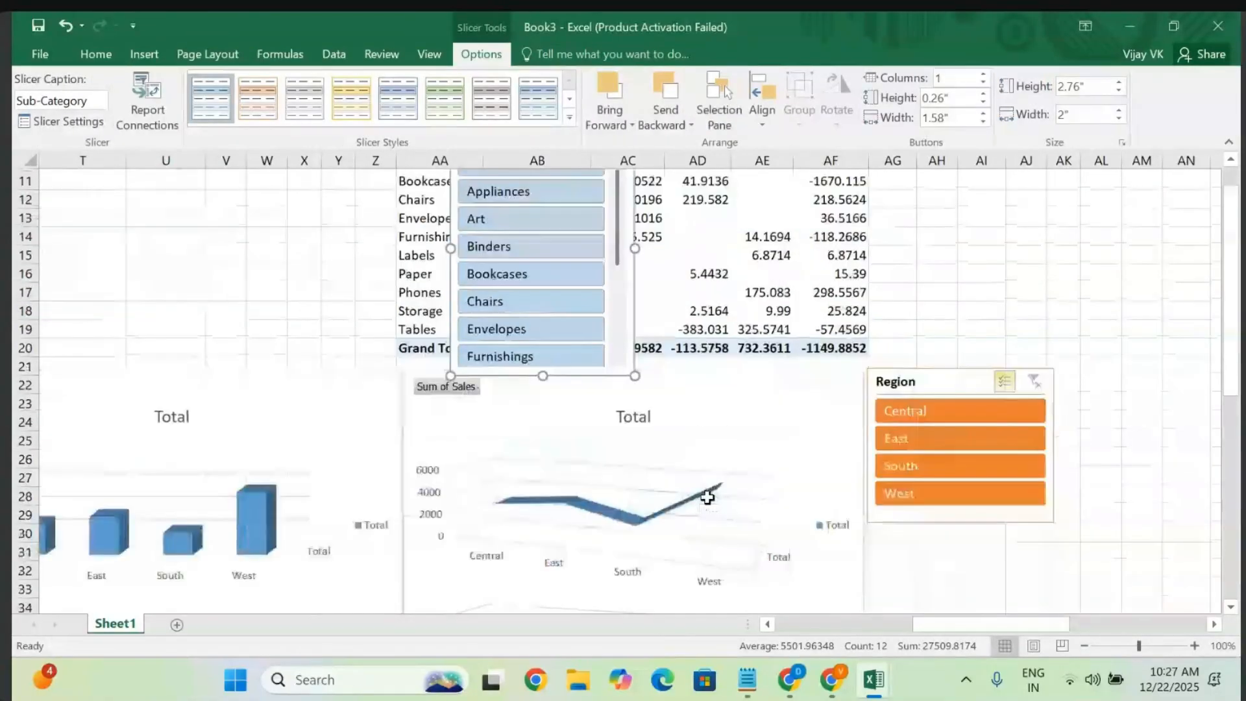
- Move the Sub-Category slicer directly below the Region slicer and stretch it taller
scroll(584, 260, up, 4)
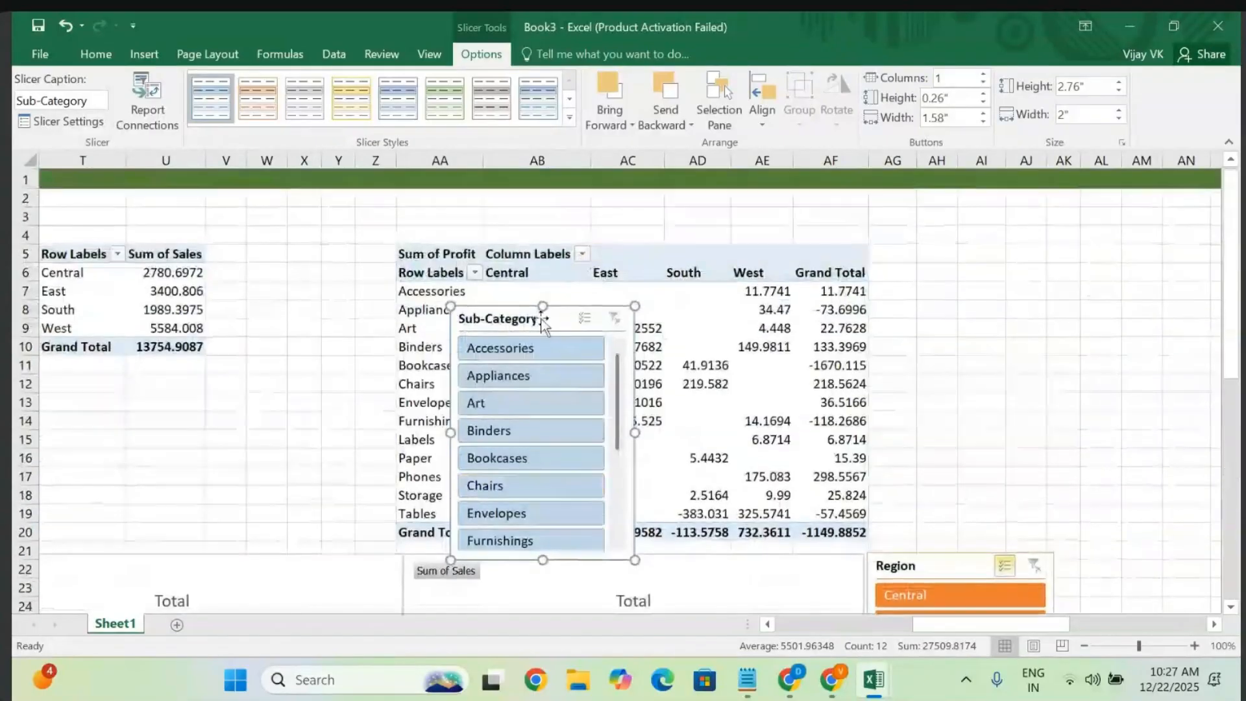
drag(513, 317, 976, 517)
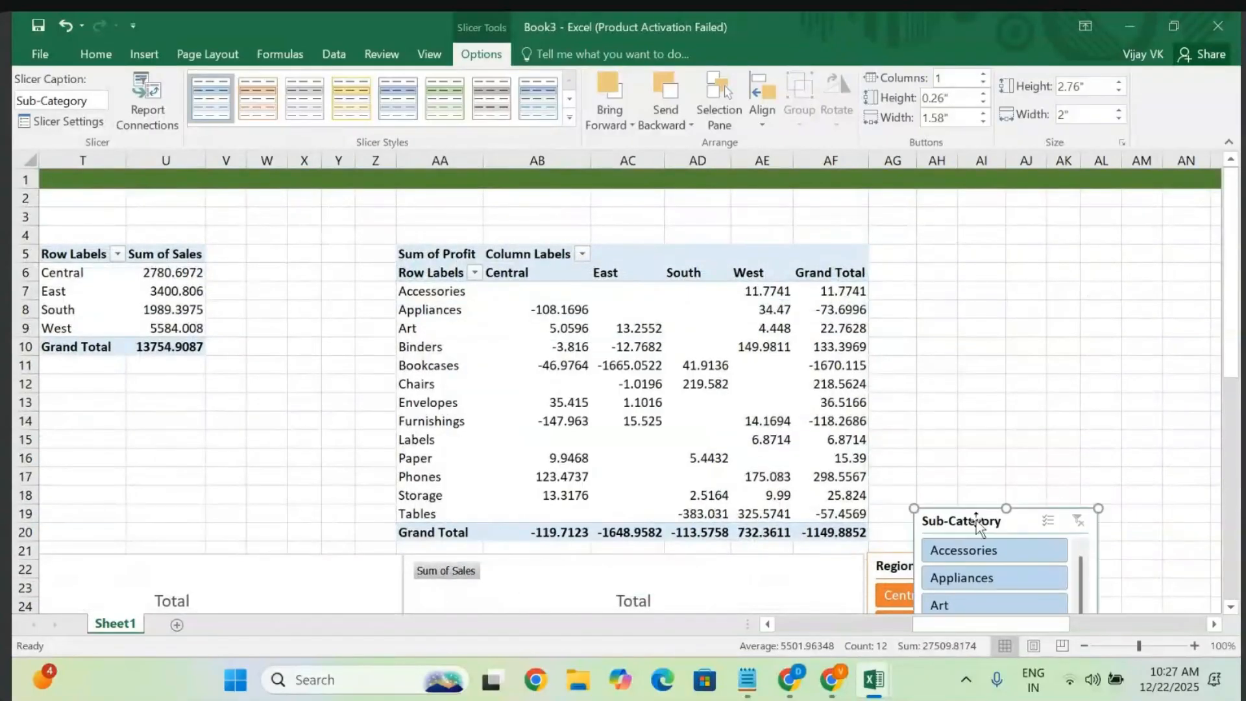
scroll(976, 519, down, 5)
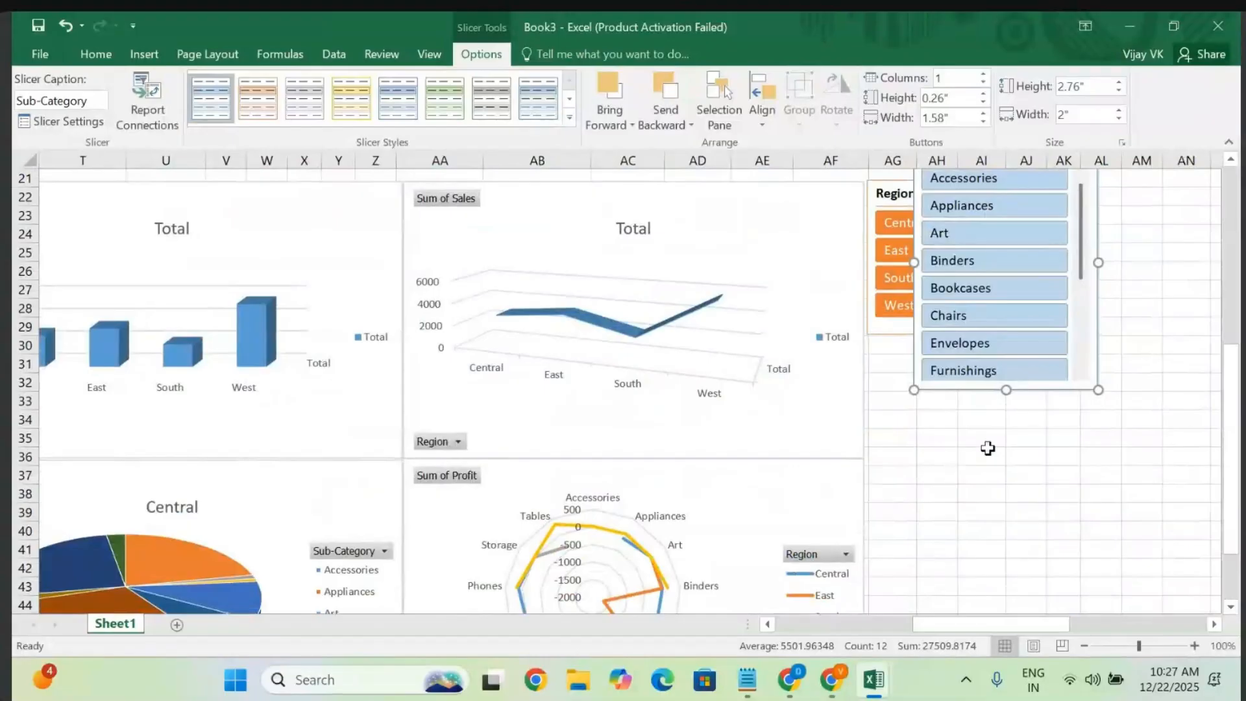
scroll(987, 441, up, 1)
drag(985, 200, 940, 399)
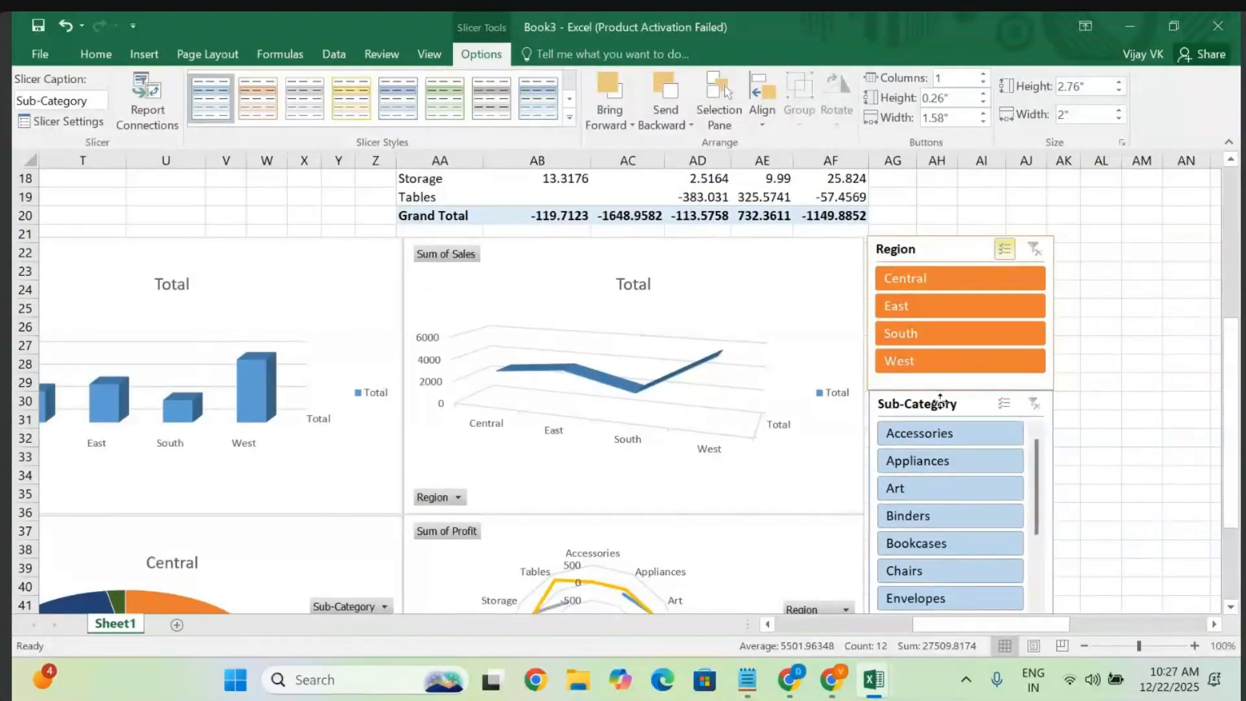
drag(941, 400, 940, 400)
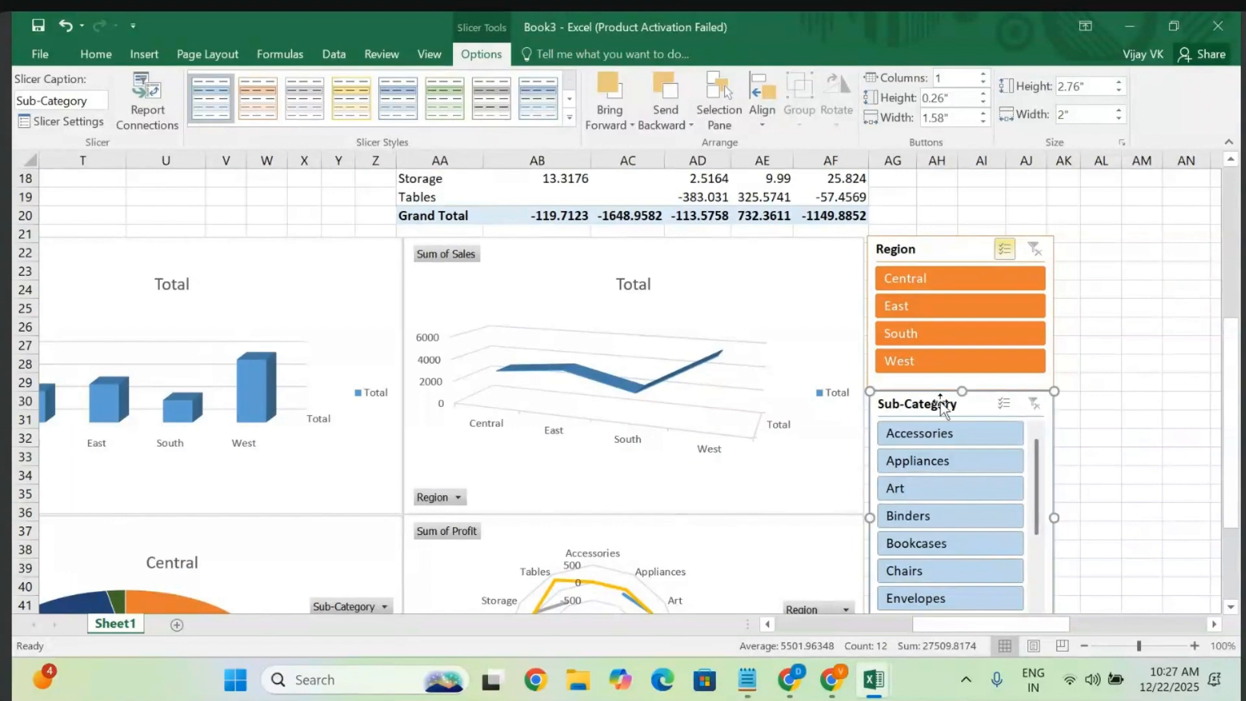
scroll(1035, 578, down, 3)
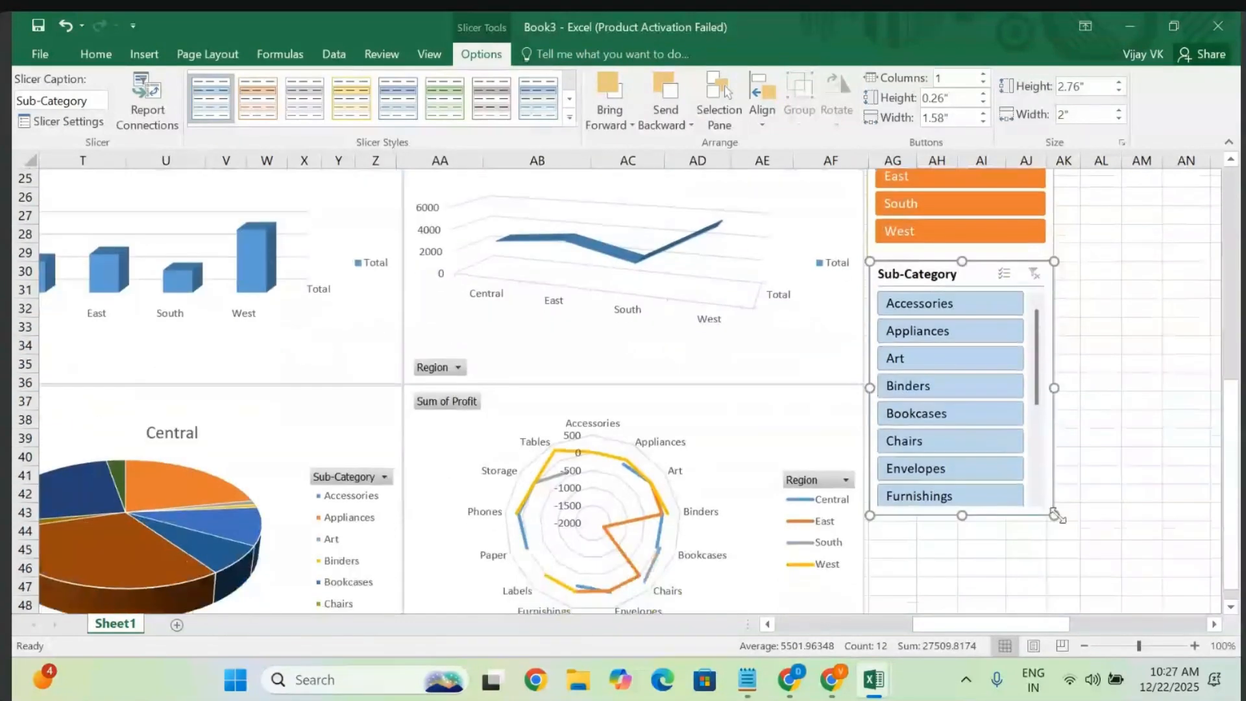
drag(1056, 516, 1038, 404)
scroll(925, 464, up, 4)
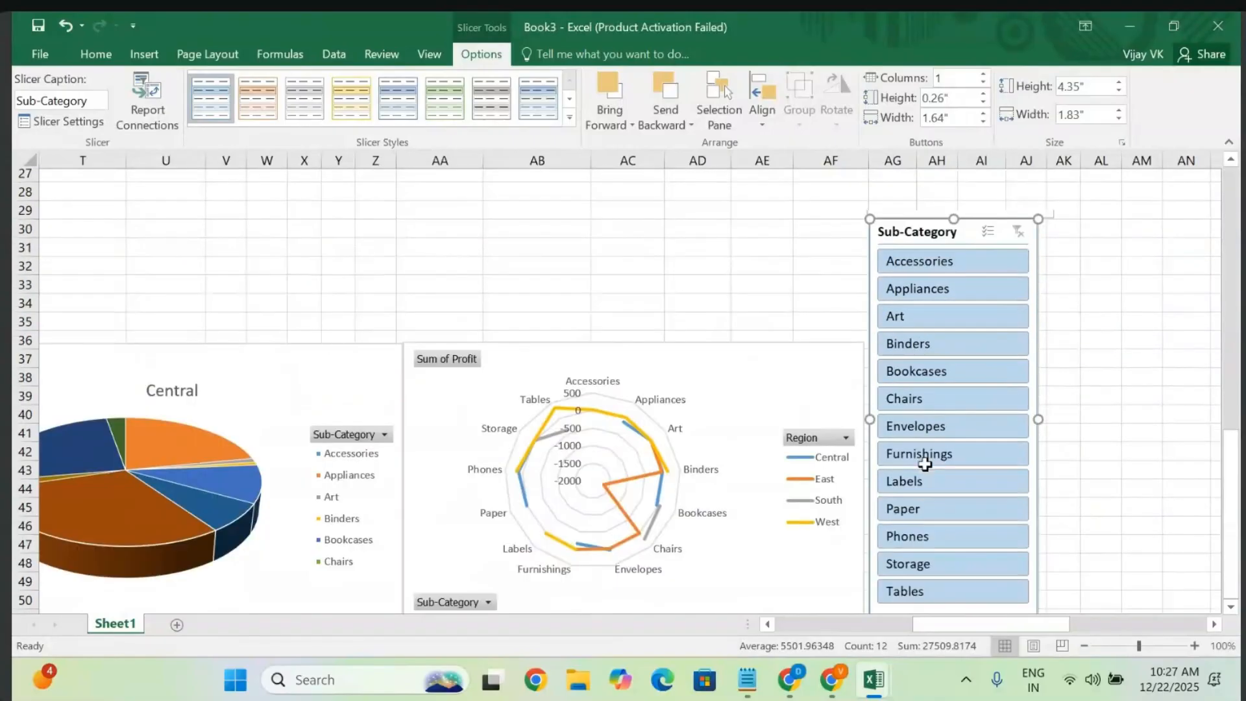
- Turn on Multi-Select and apply a light green style to the Sub-Category slicer
click(988, 237)
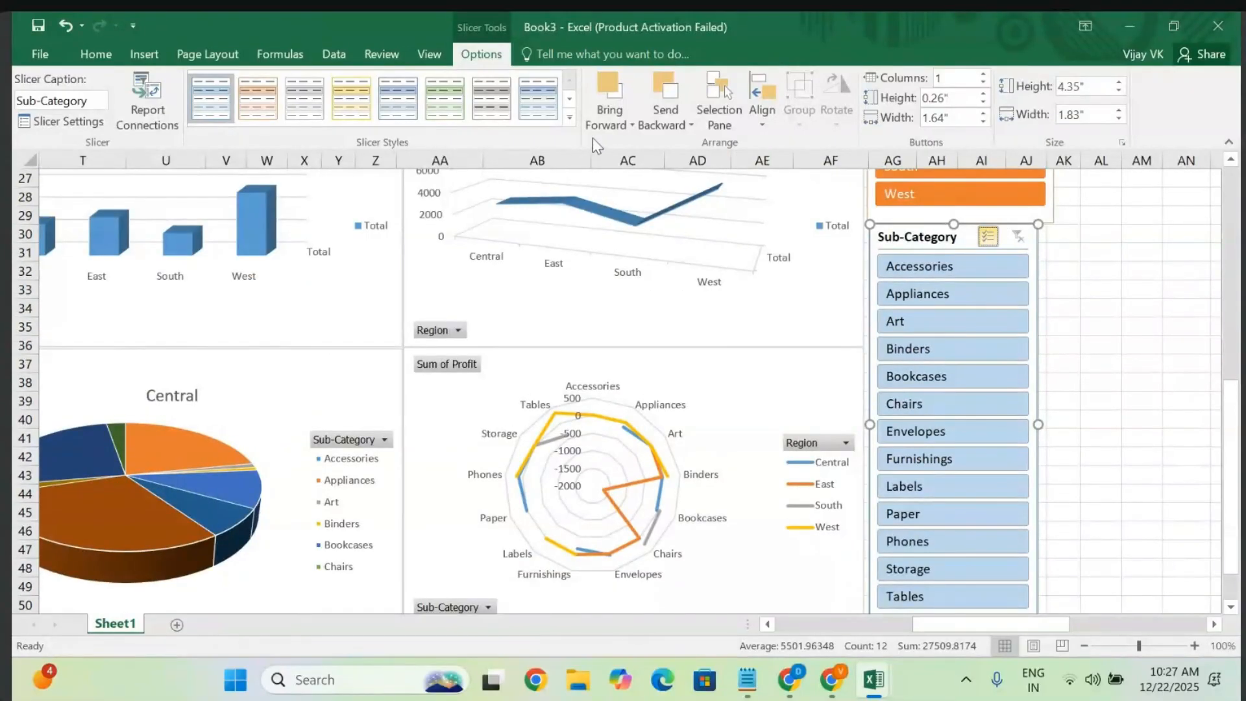
click(570, 120)
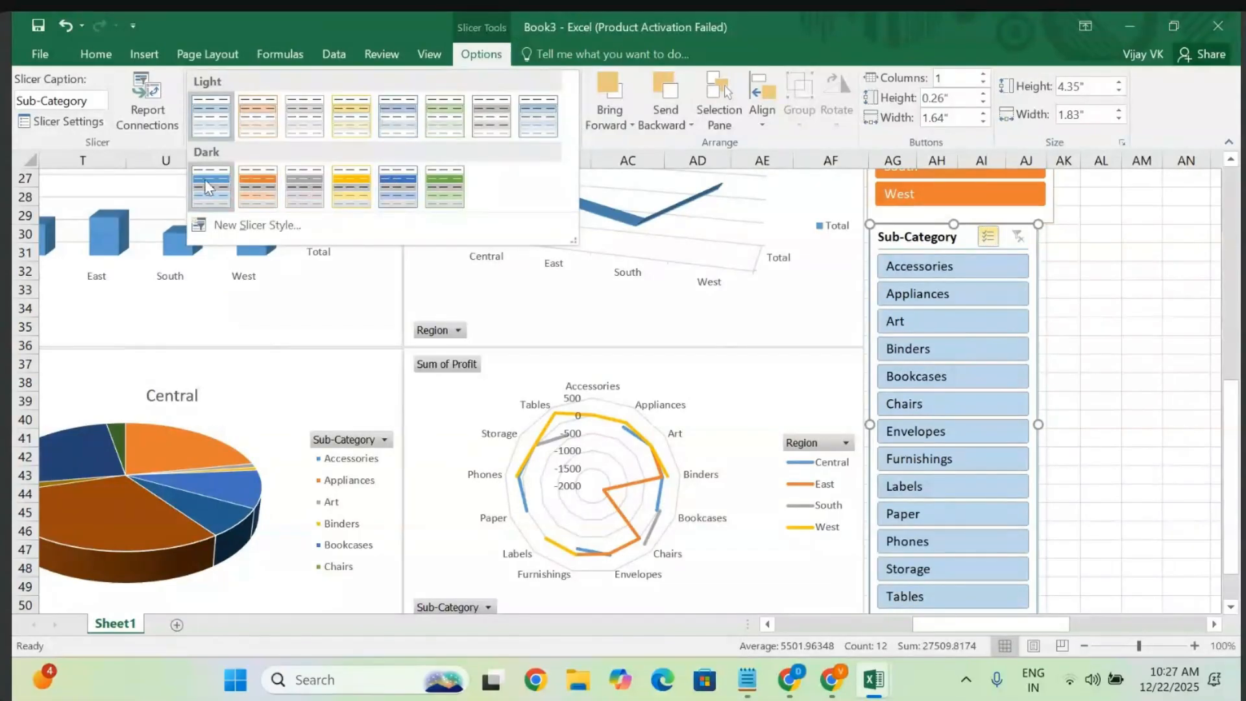
key(Escape)
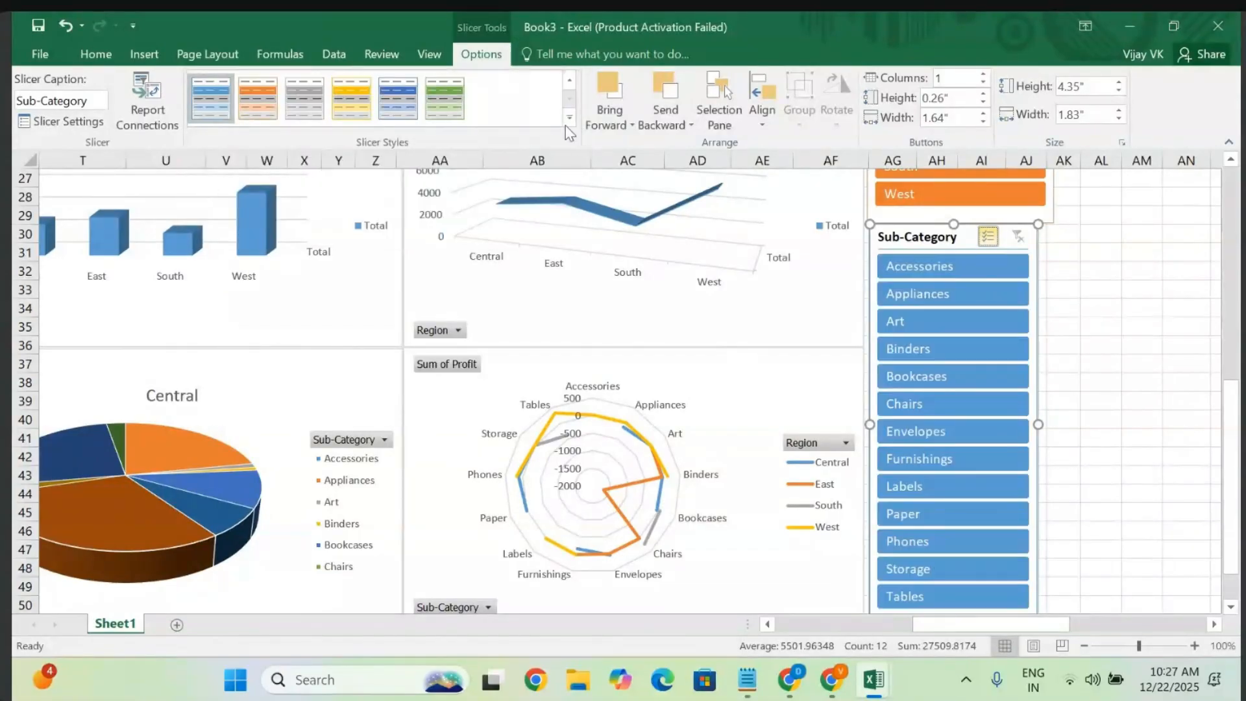
click(570, 120)
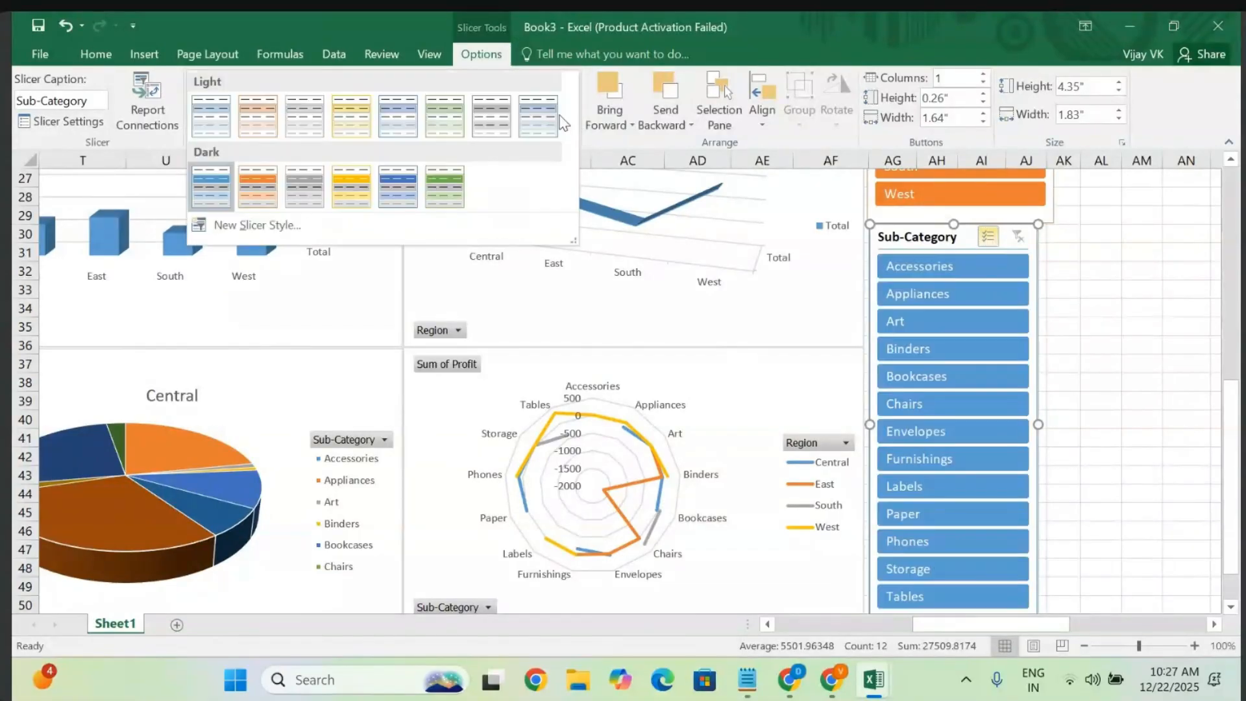
click(445, 111)
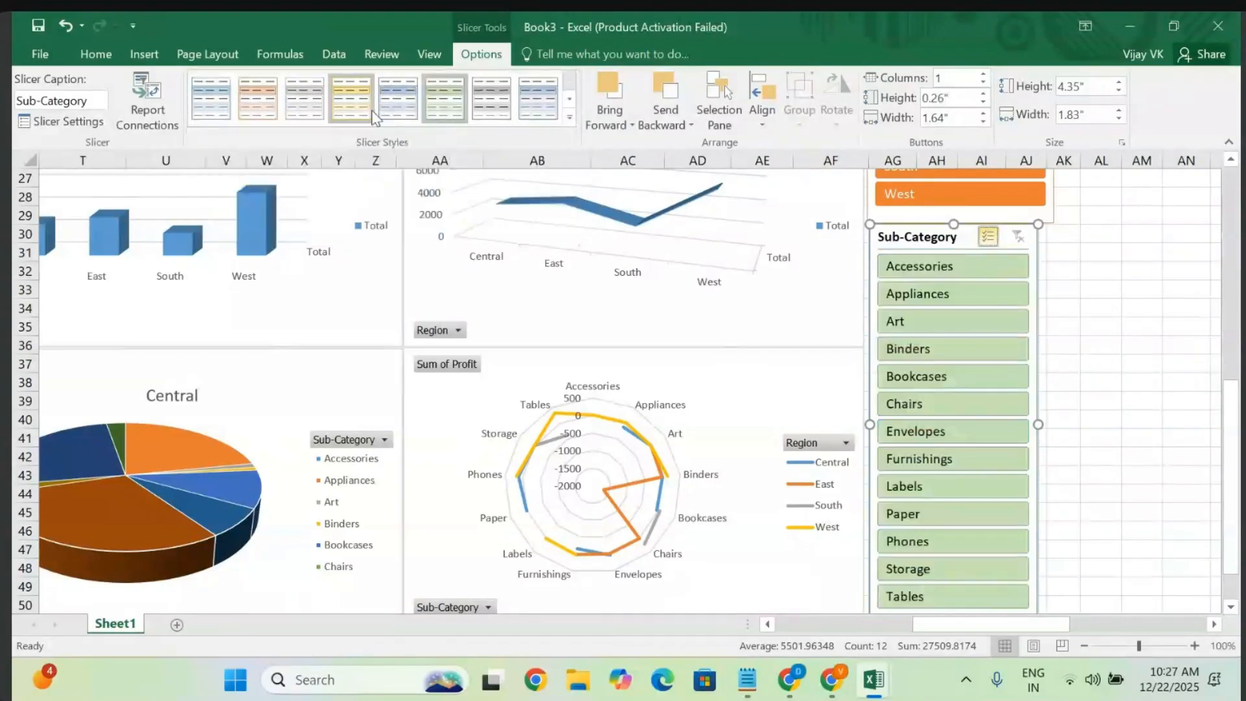
- Zoom out and filter Accessories, Appliances, Binders and Chairs out of the Sub-Category slicer
click(933, 345)
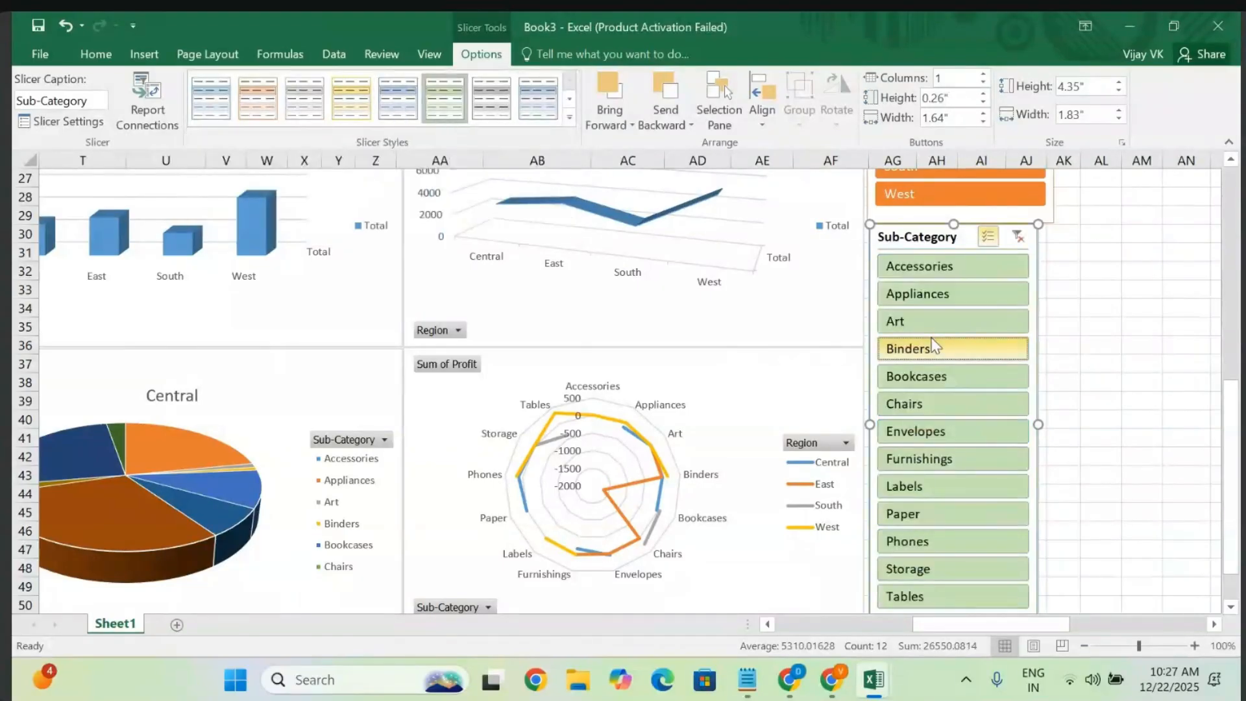
click(916, 302)
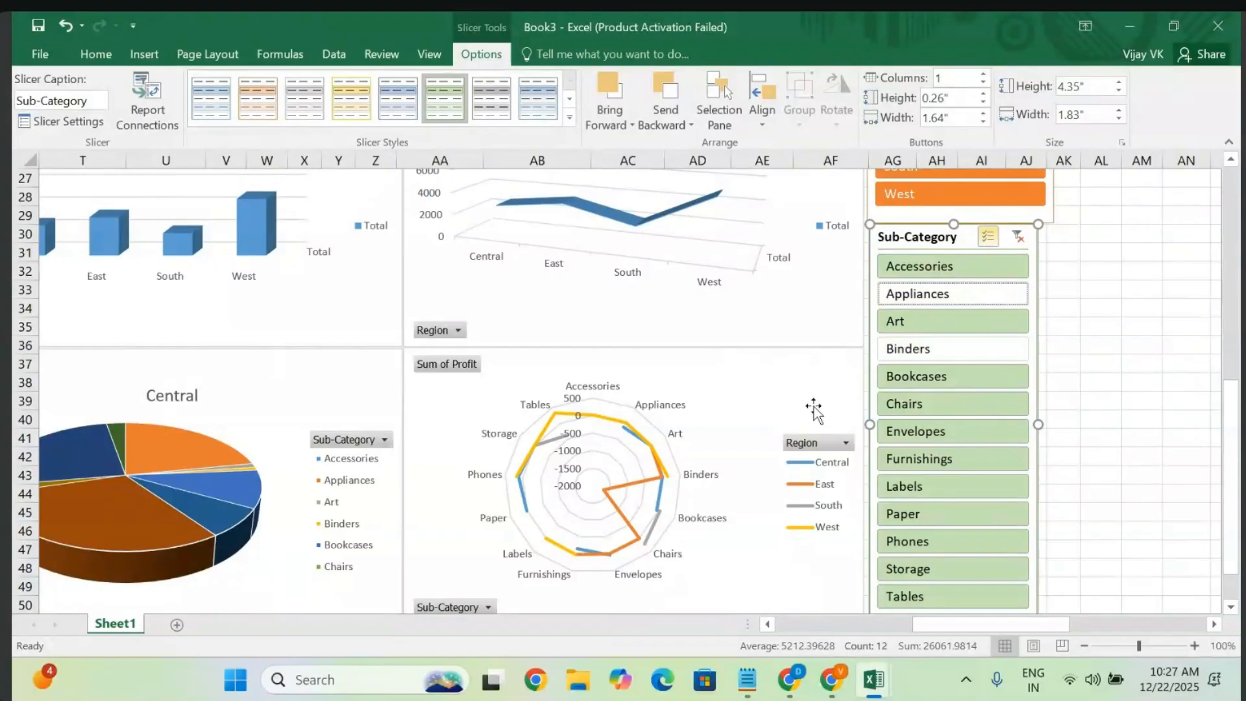
click(1084, 646)
click(1084, 646)
click(1084, 646)
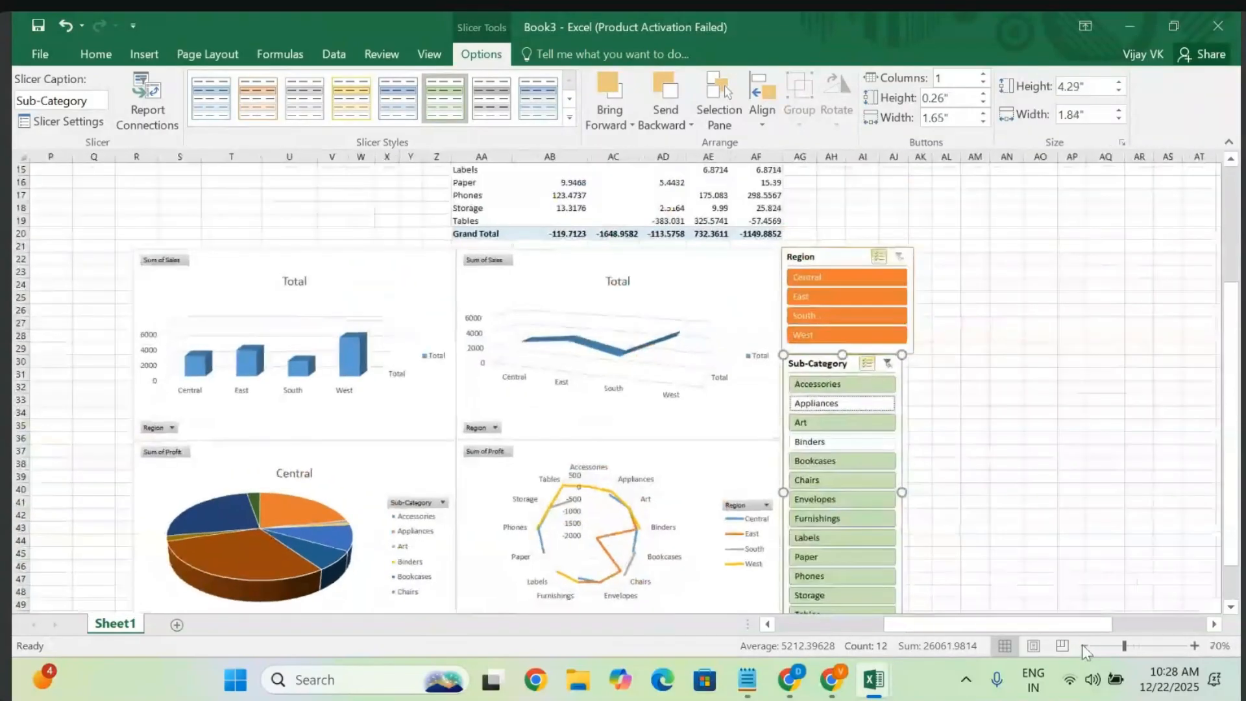
click(1084, 646)
scroll(958, 457, down, 2)
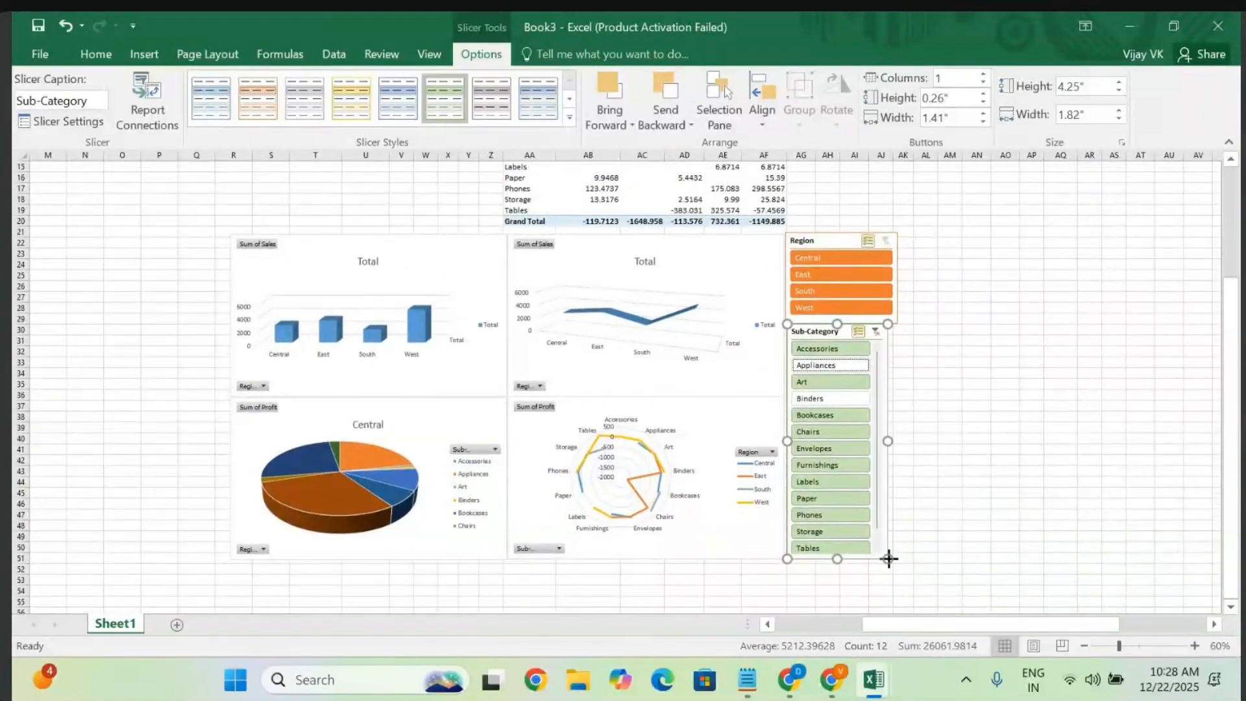
drag(889, 559, 898, 562)
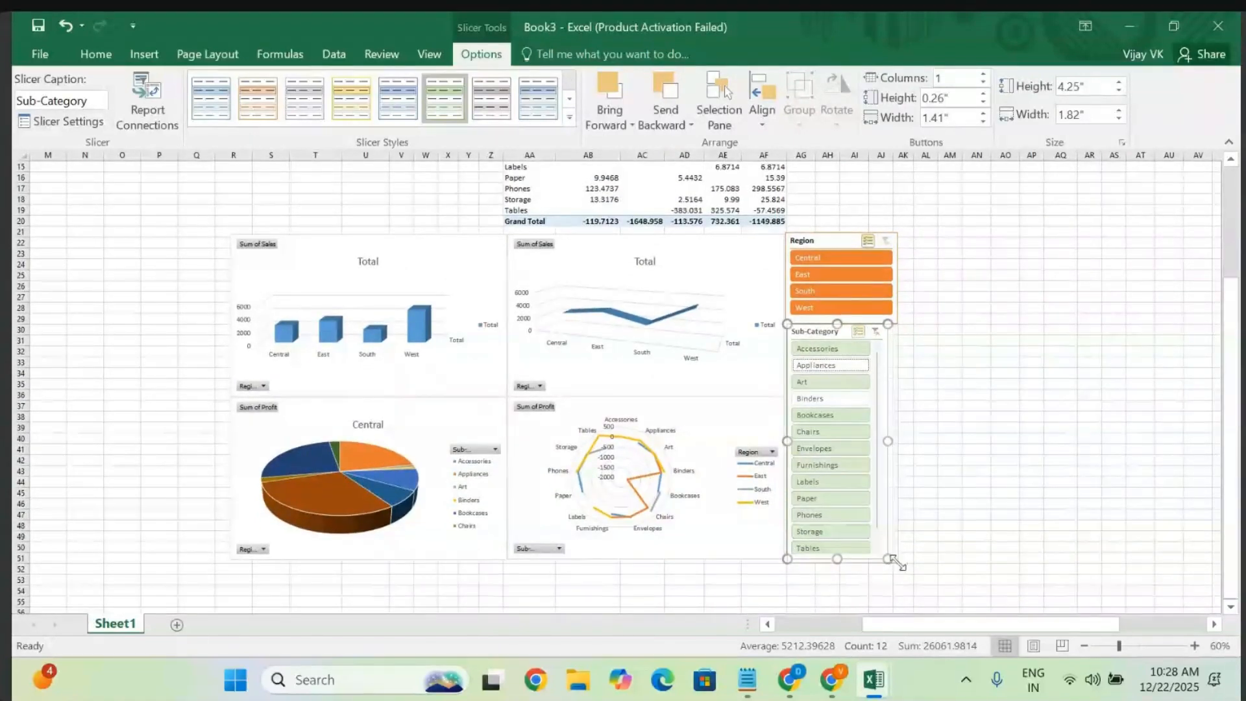
click(870, 436)
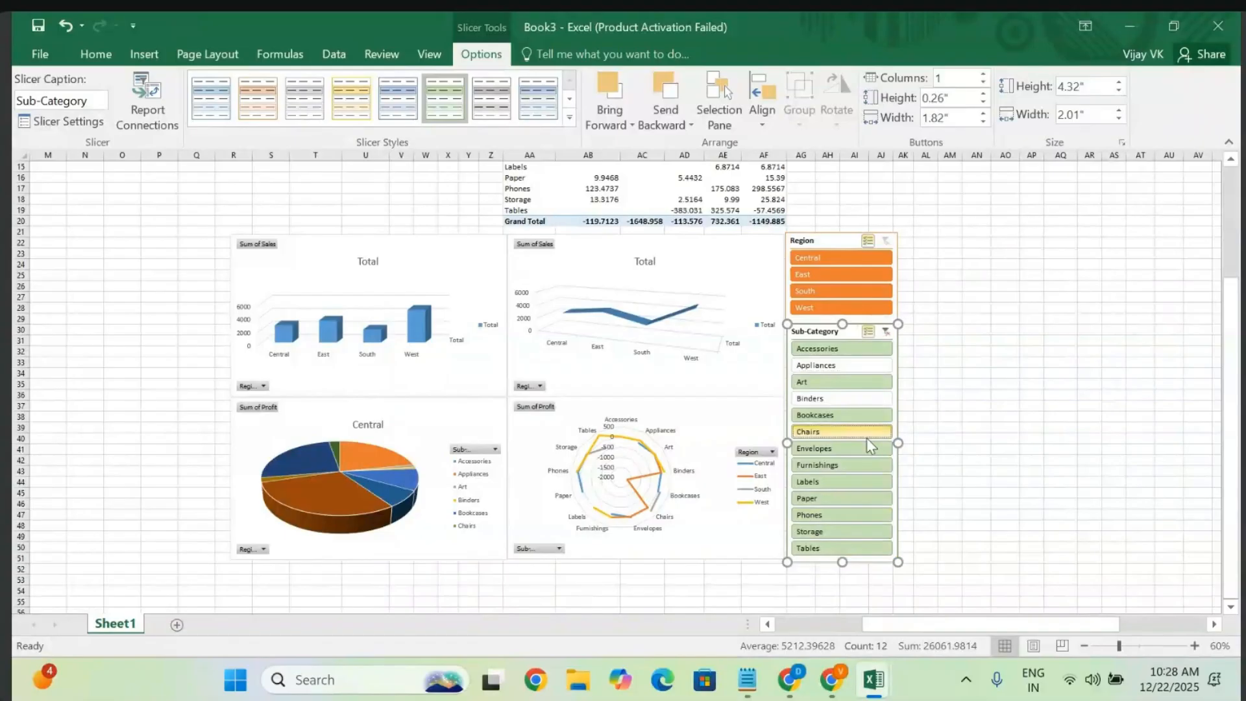
click(858, 351)
click(847, 397)
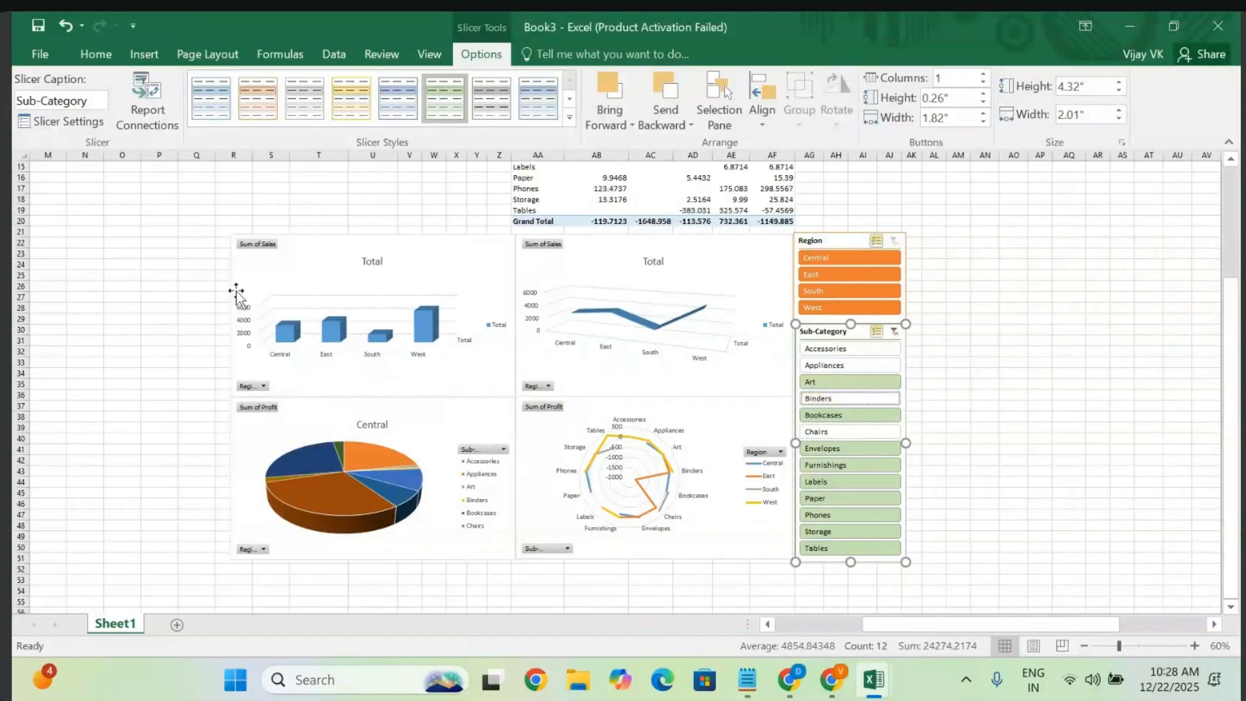
click(24, 157)
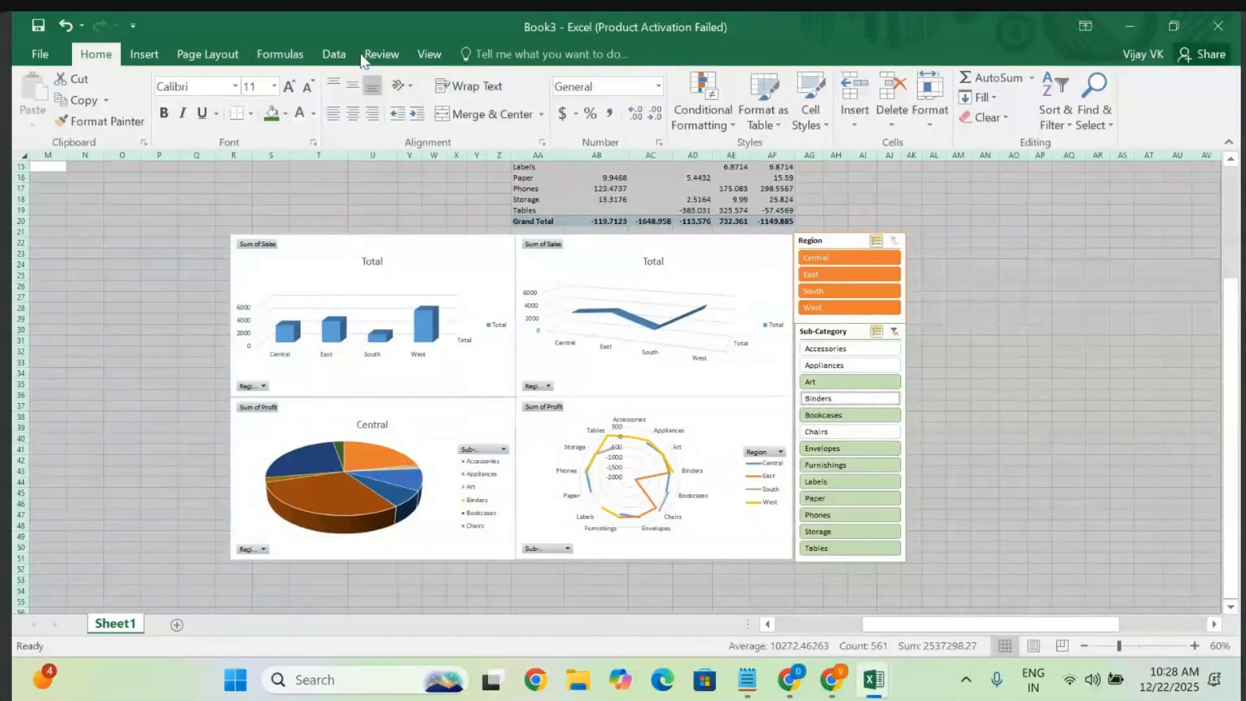
- Turn off the sheet gridlines and fill all cells with light green
click(425, 54)
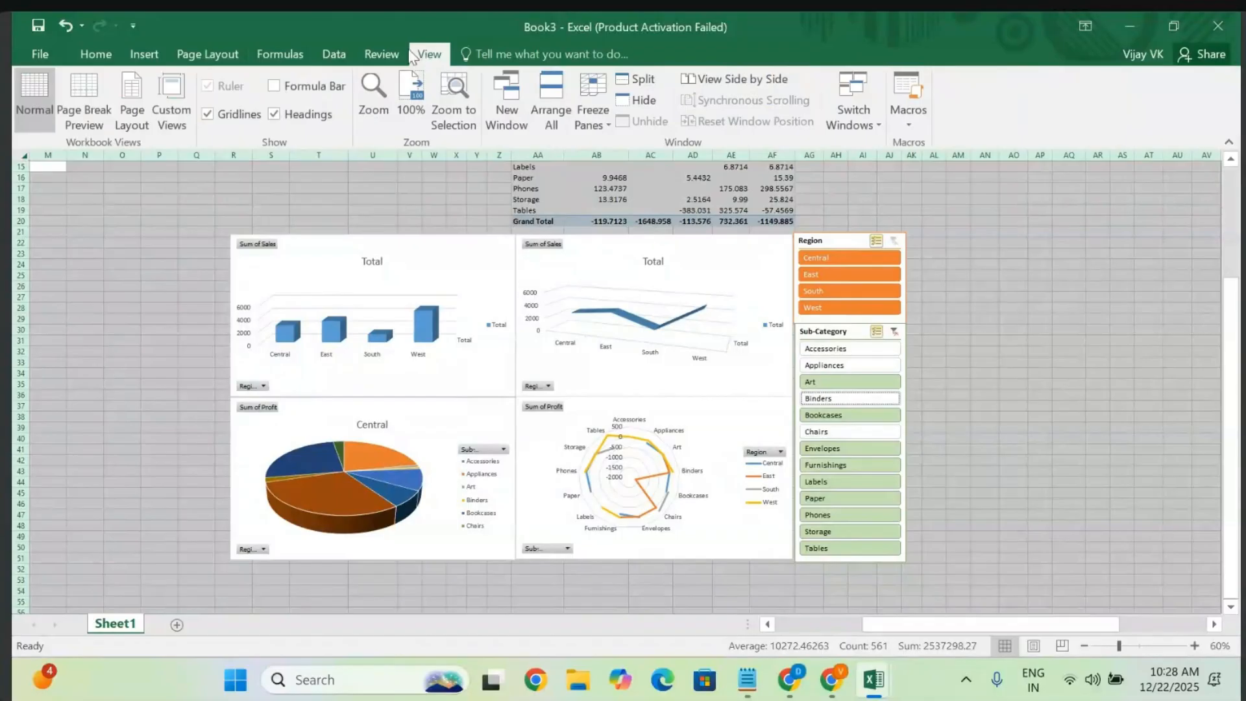
click(207, 116)
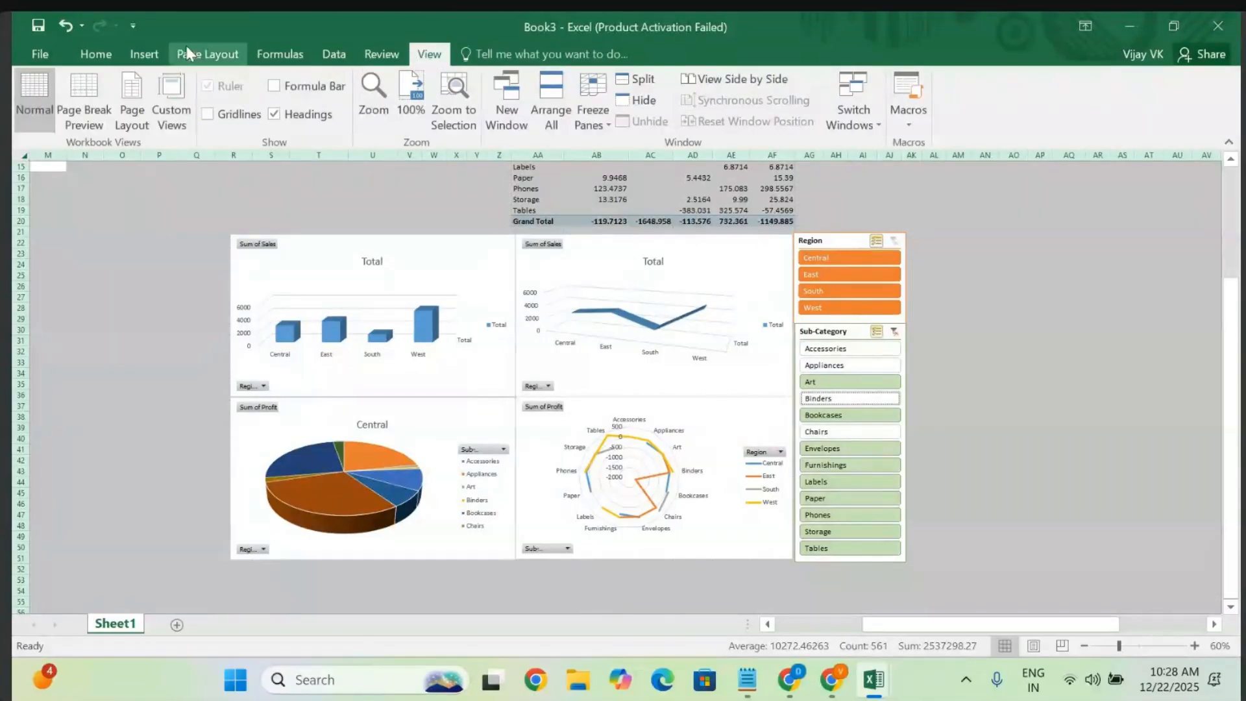
click(97, 53)
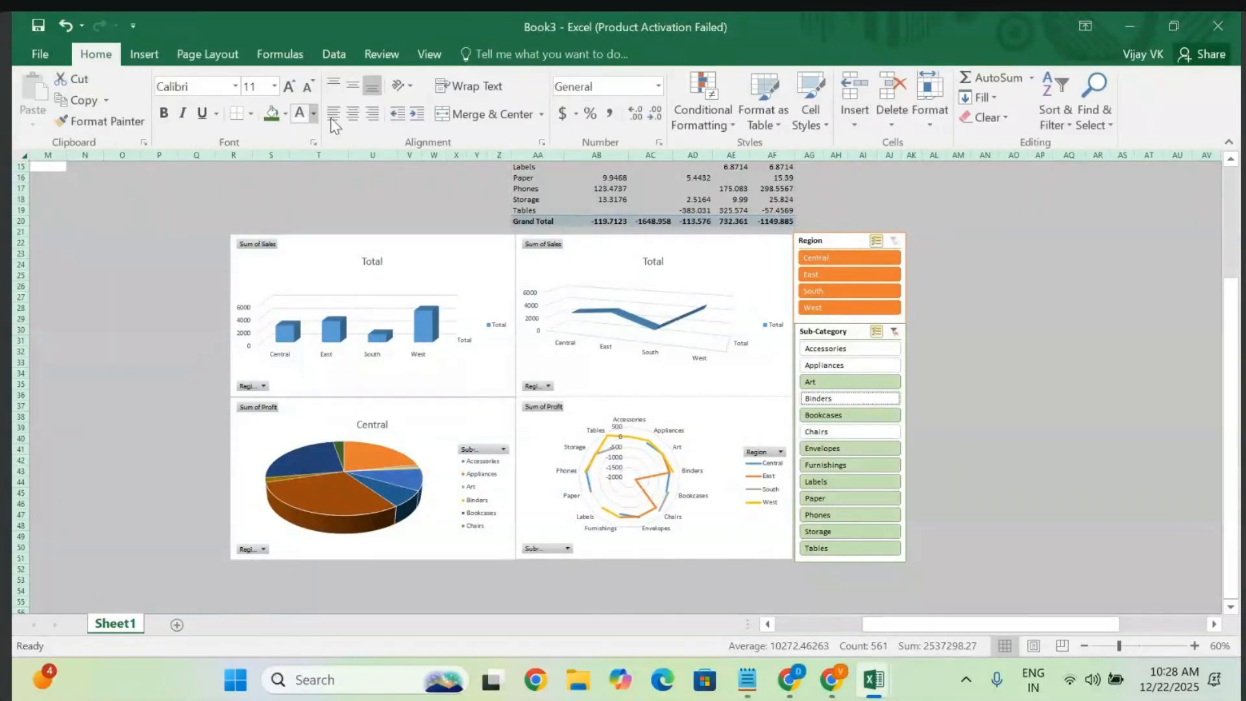
click(286, 114)
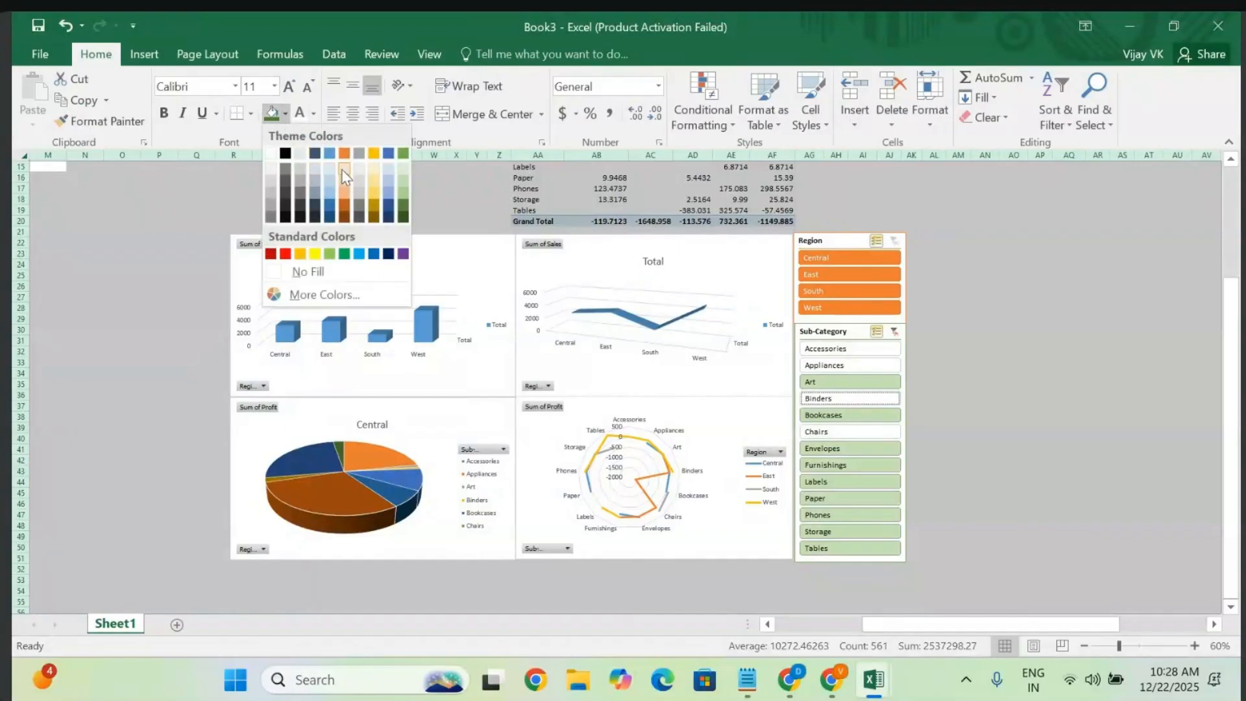
click(404, 184)
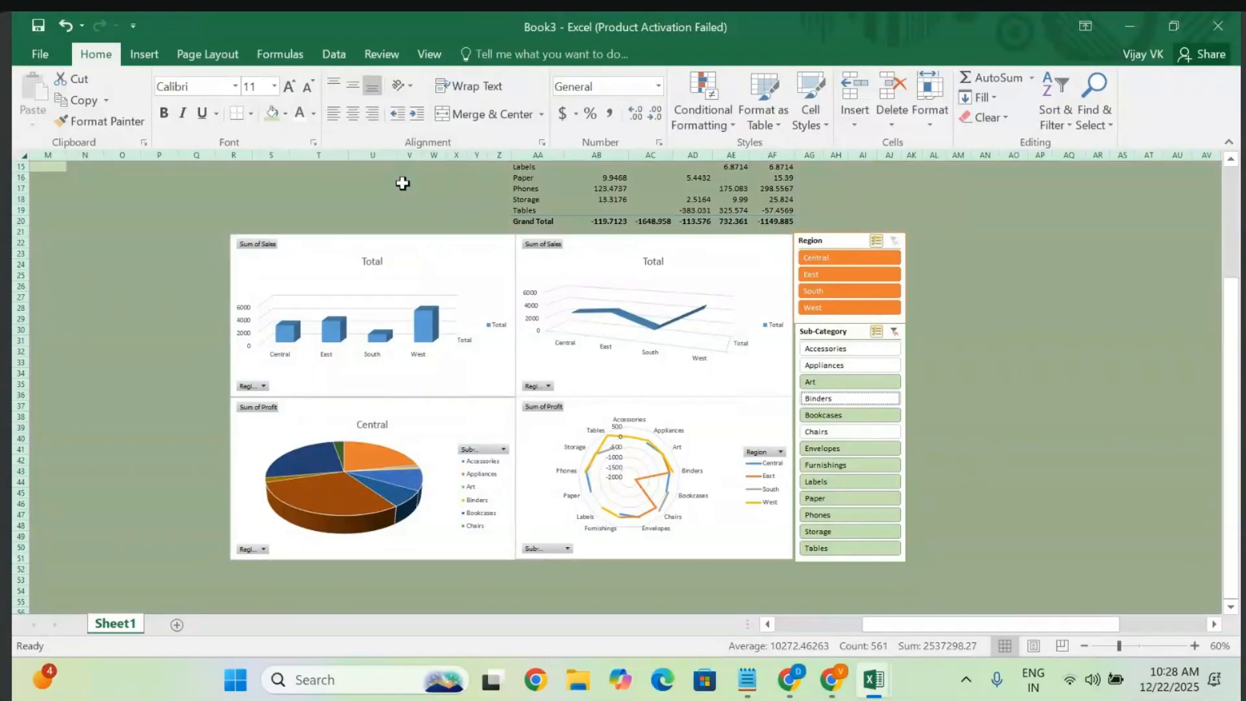
click(126, 311)
scroll(968, 242, up, 2)
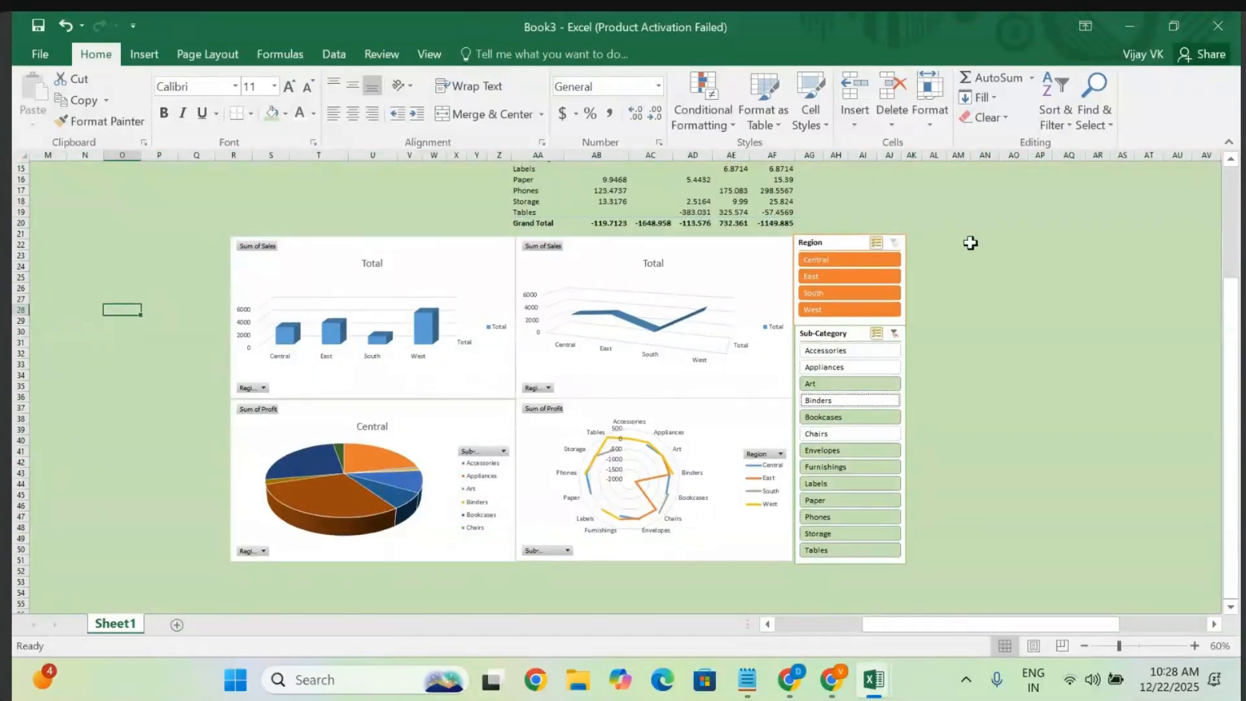
scroll(968, 243, down, 2)
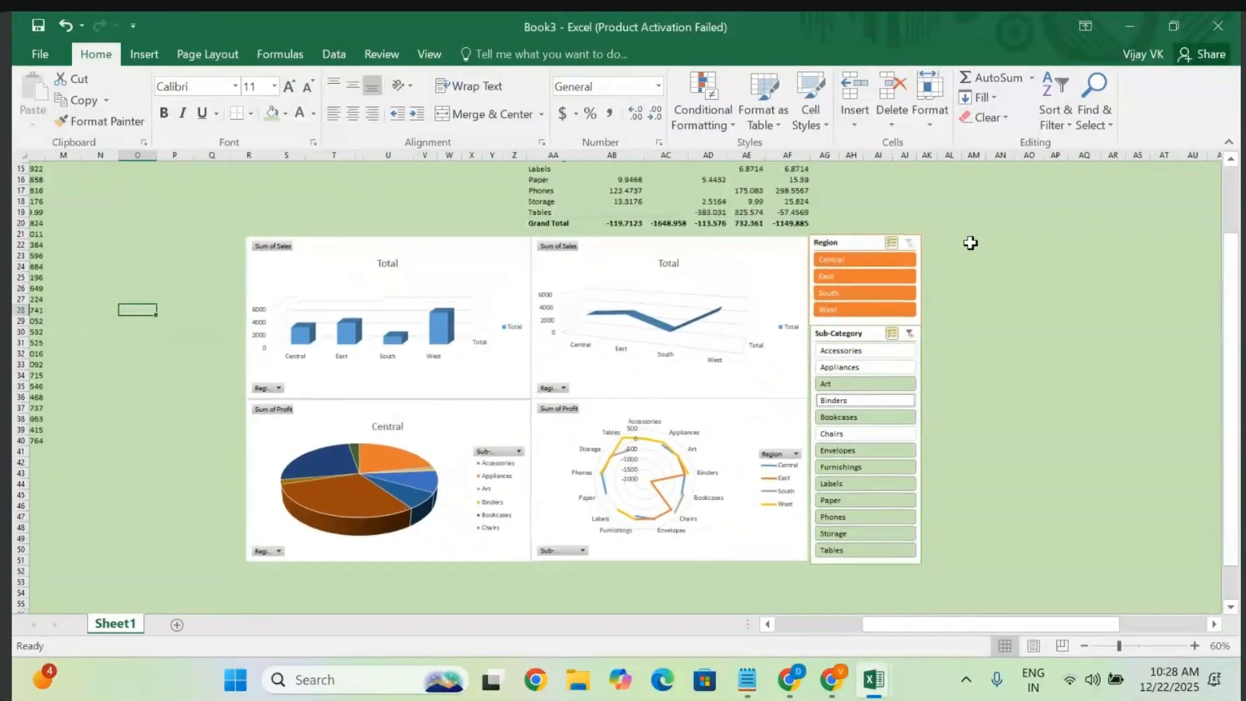
- Filter regions to Central and West and try Accessories alone in the Sub-Category slicer
click(838, 288)
click(819, 273)
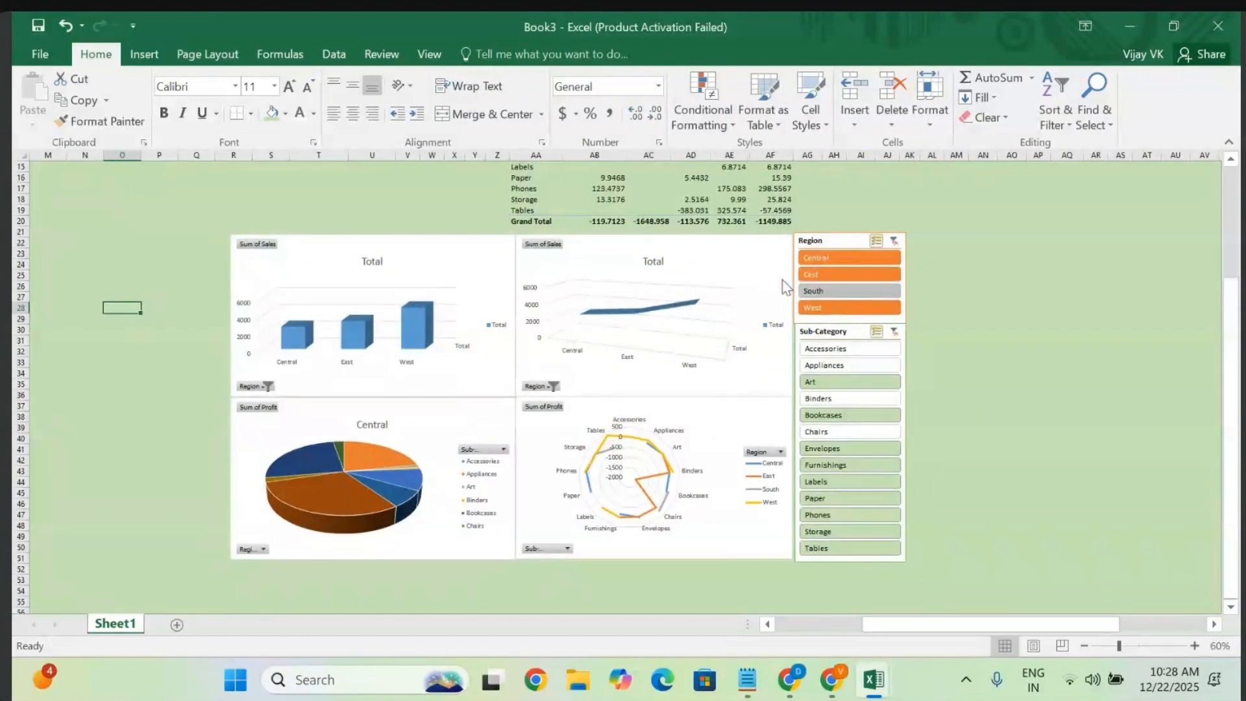
click(823, 448)
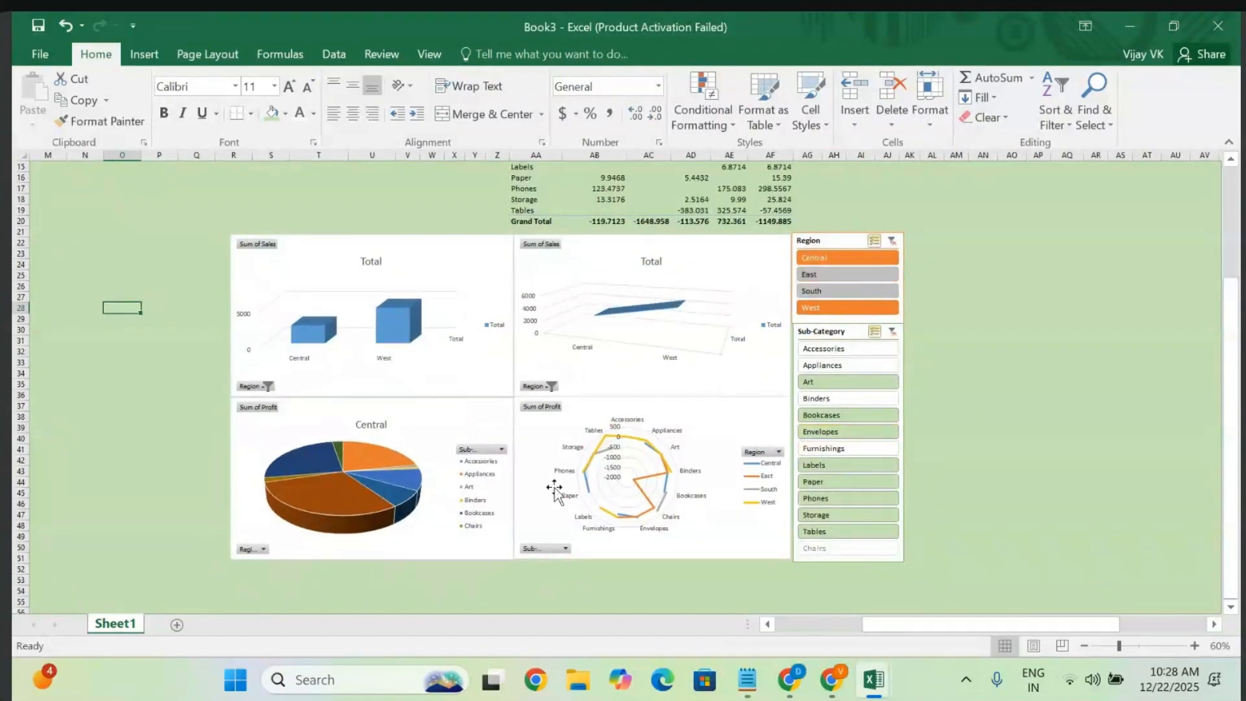
click(843, 516)
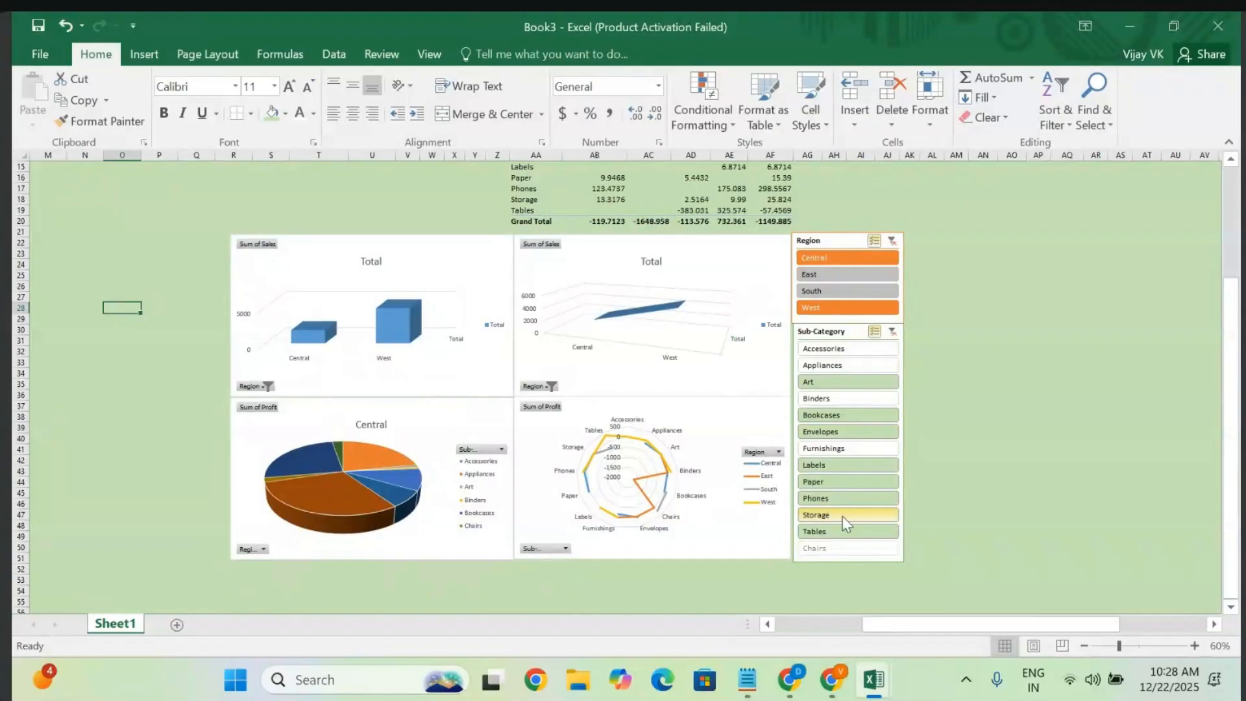
click(848, 368)
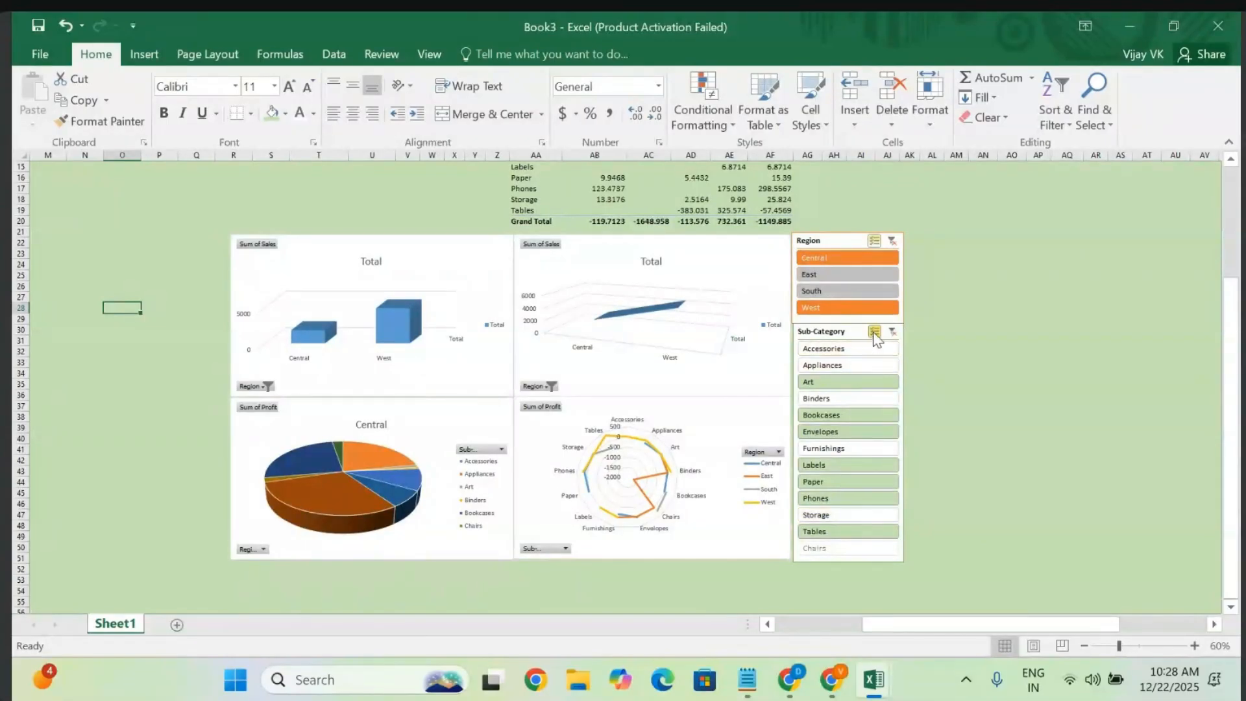
click(874, 332)
click(858, 334)
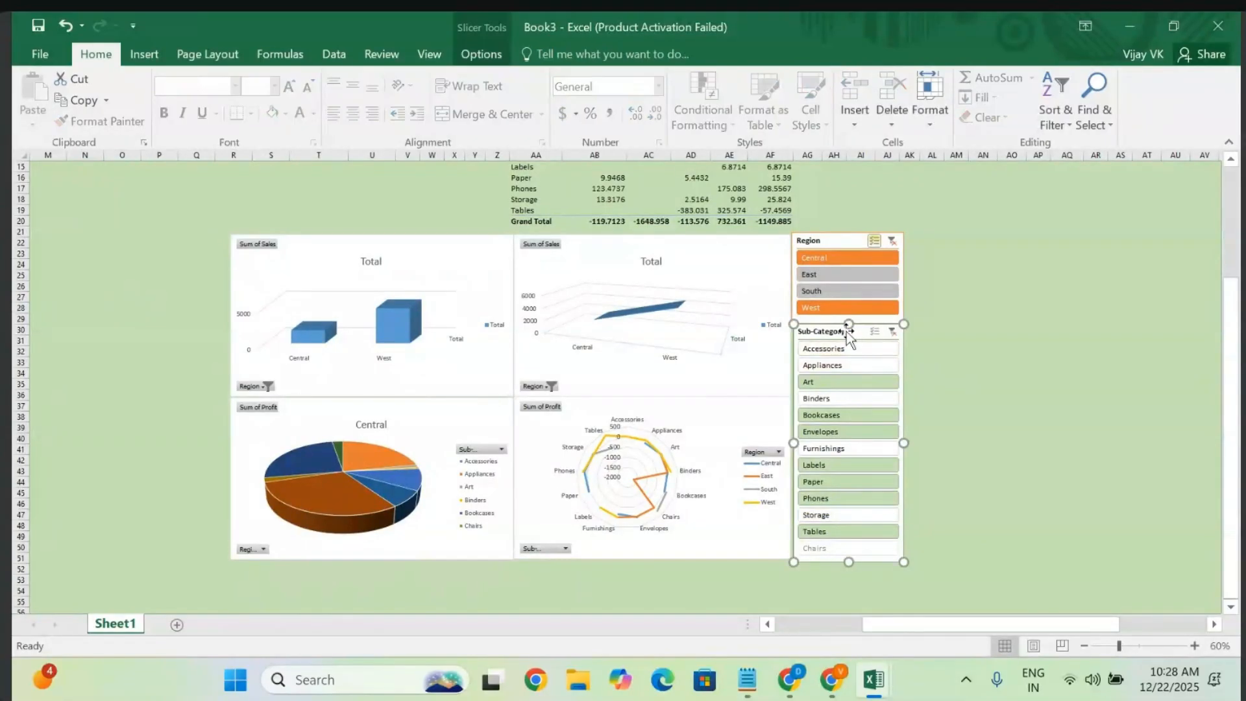
click(831, 352)
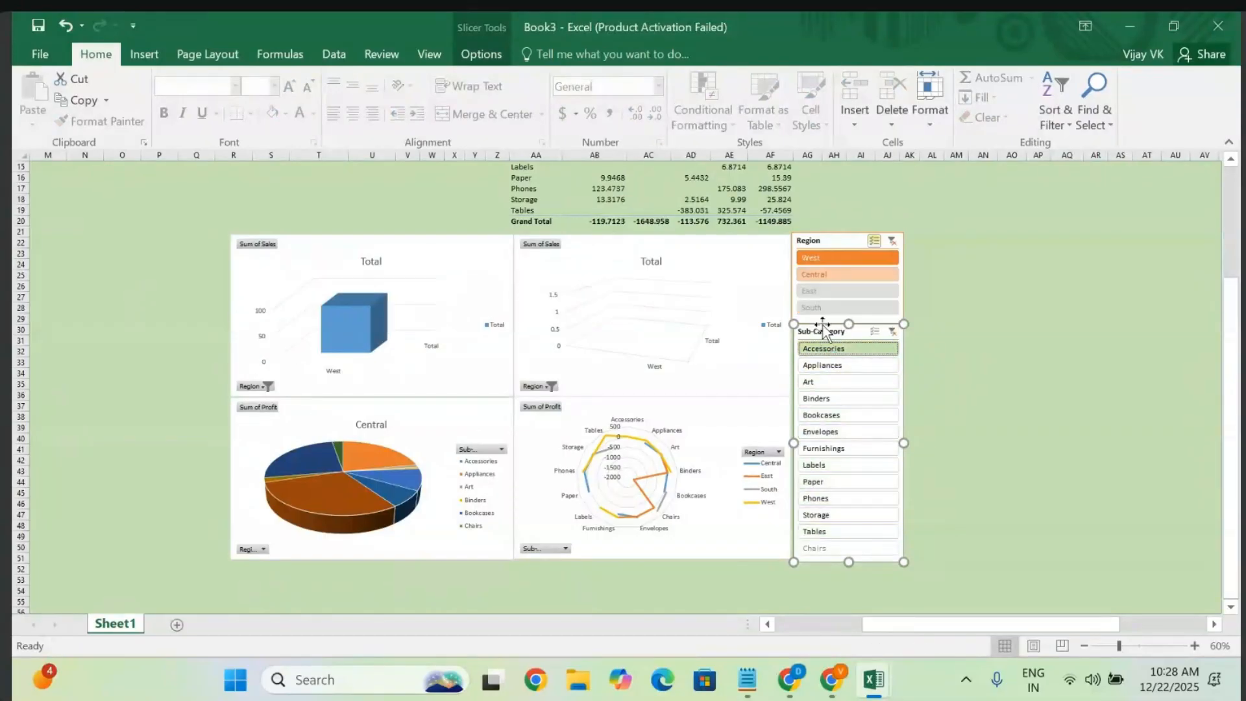
- Connect the Sub-Category slicer to PivotTable4 through Report Connections
click(481, 54)
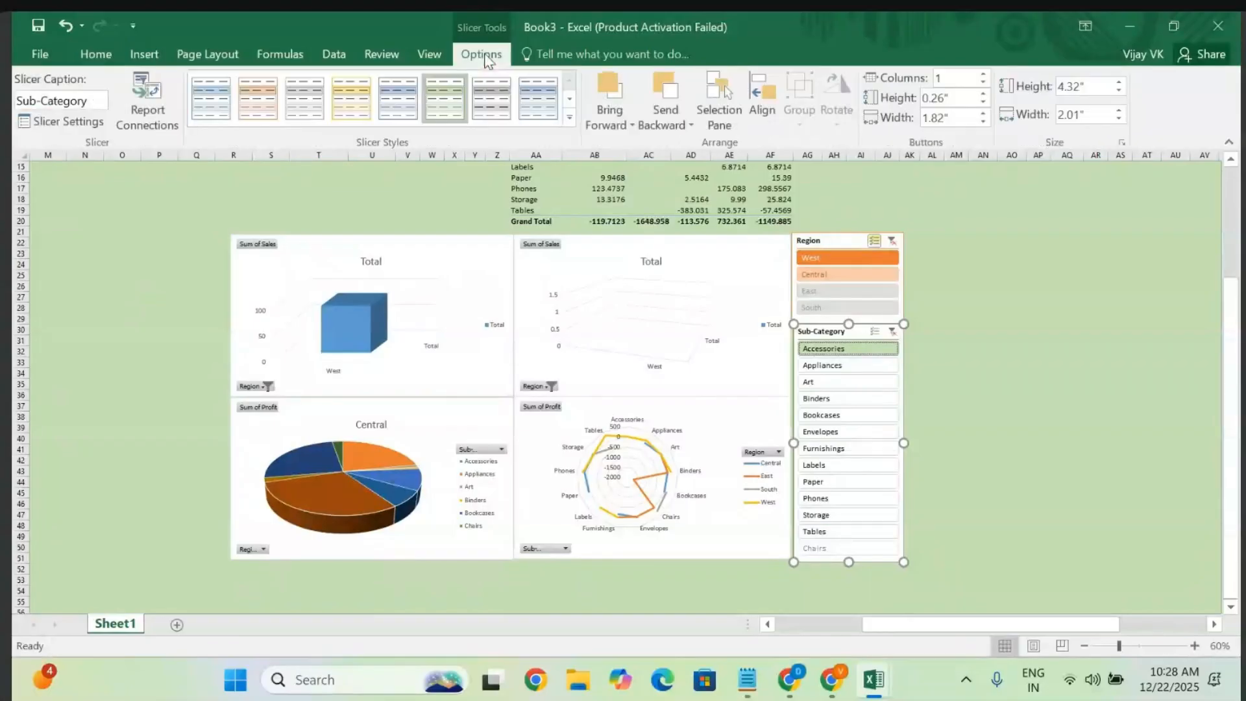
click(147, 104)
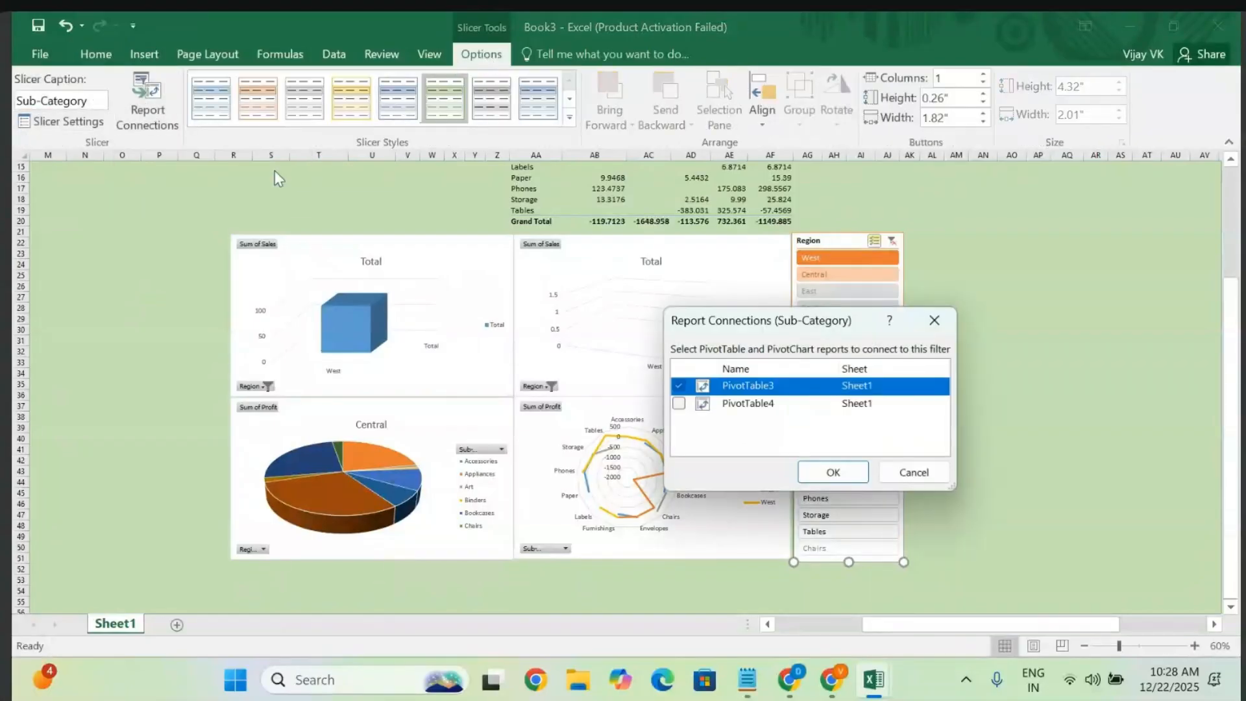
click(680, 405)
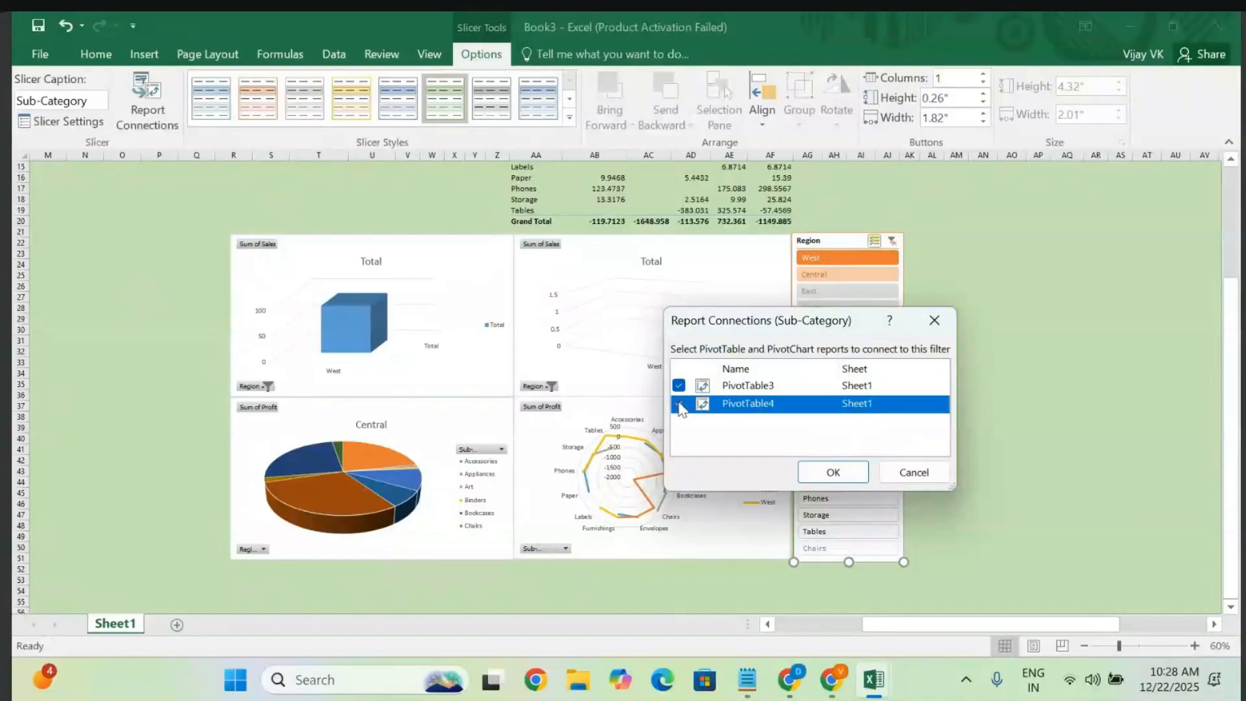
click(833, 472)
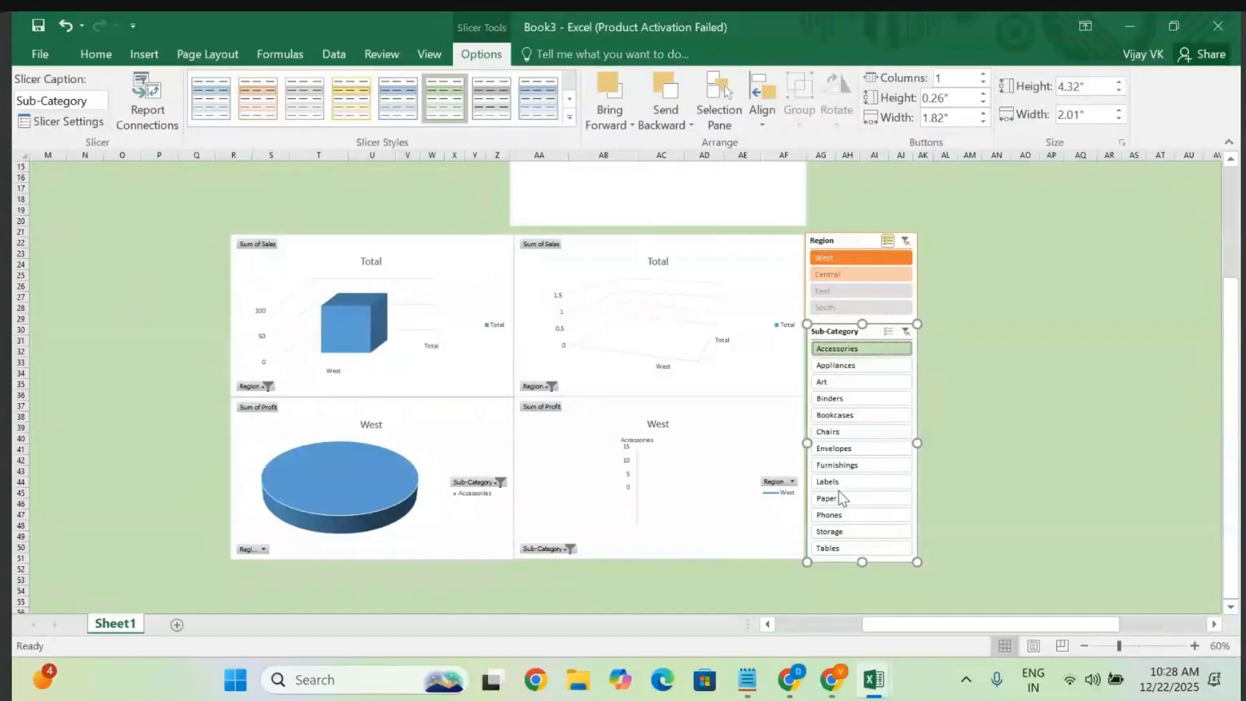
- Multi-select Appliances, Chairs, Furnishings, Paper, Storage and Tables in the Sub-Category slicer
click(842, 499)
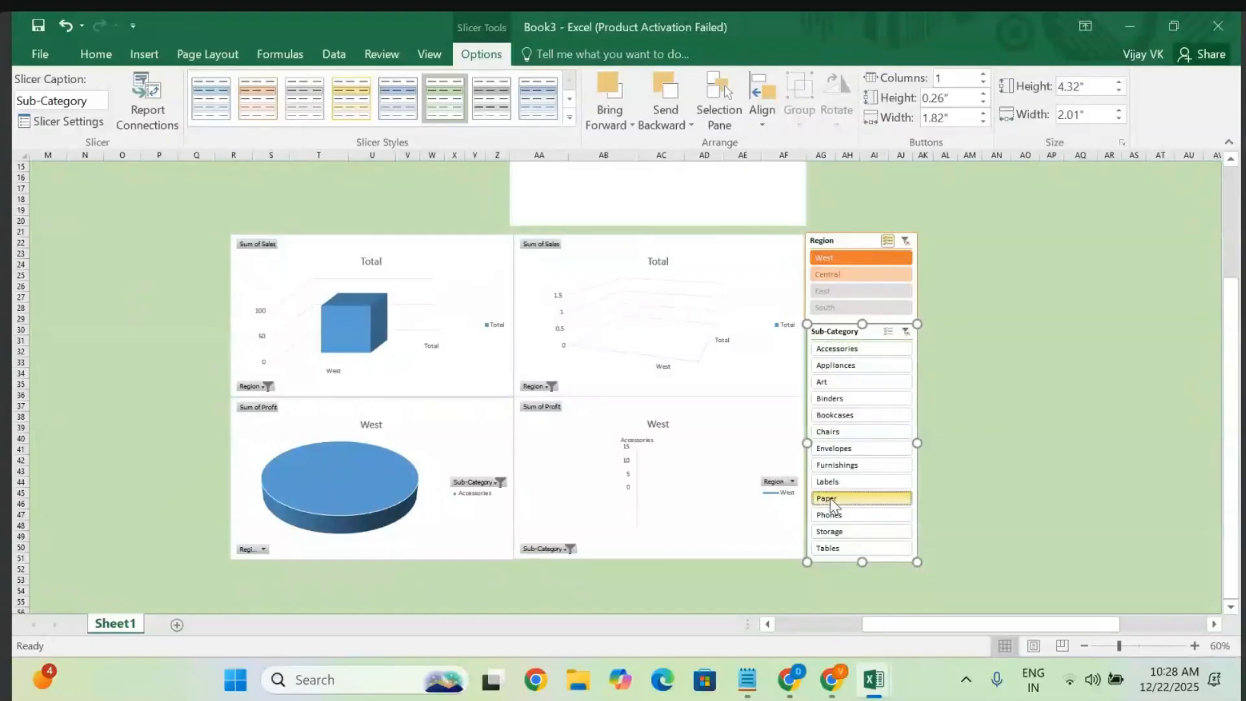
click(839, 431)
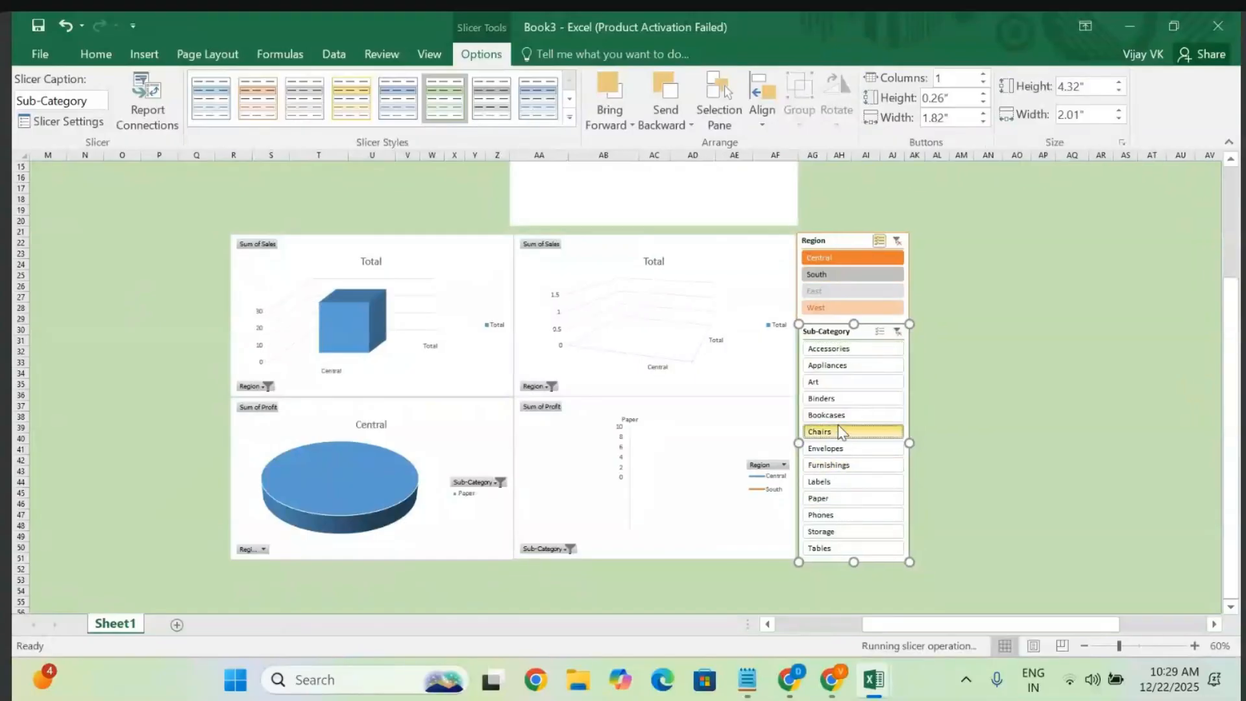
click(884, 331)
click(823, 361)
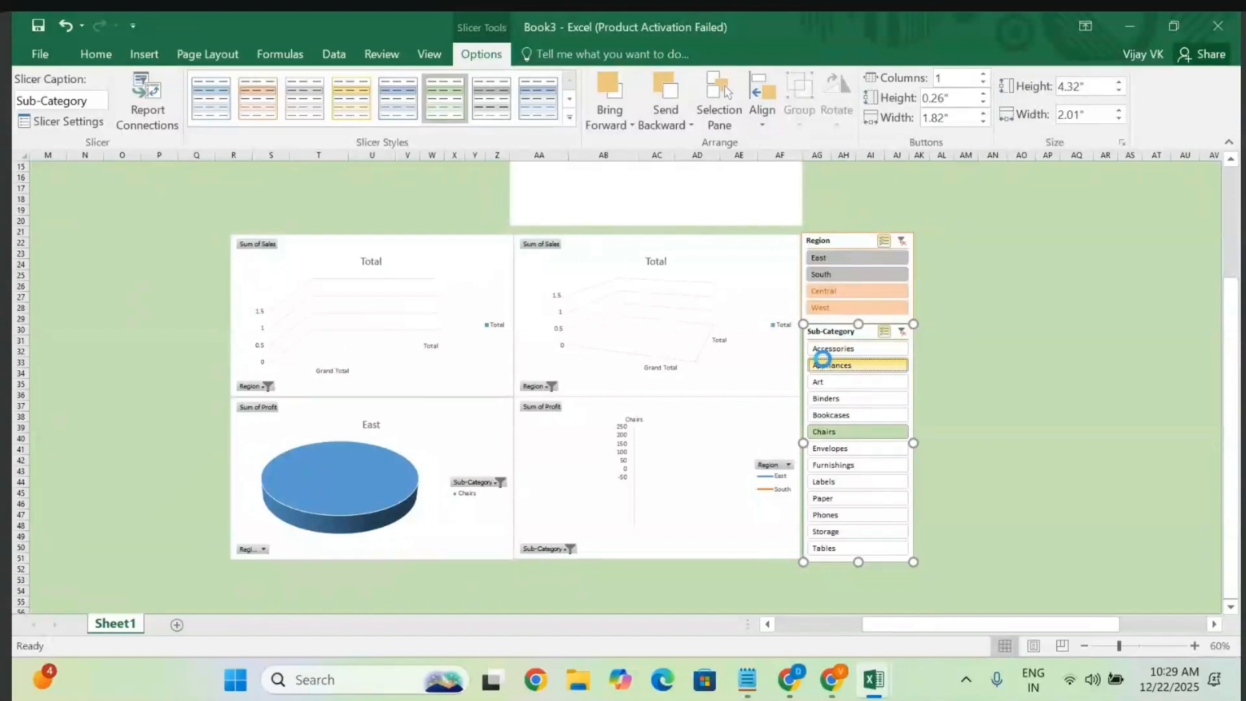
click(823, 463)
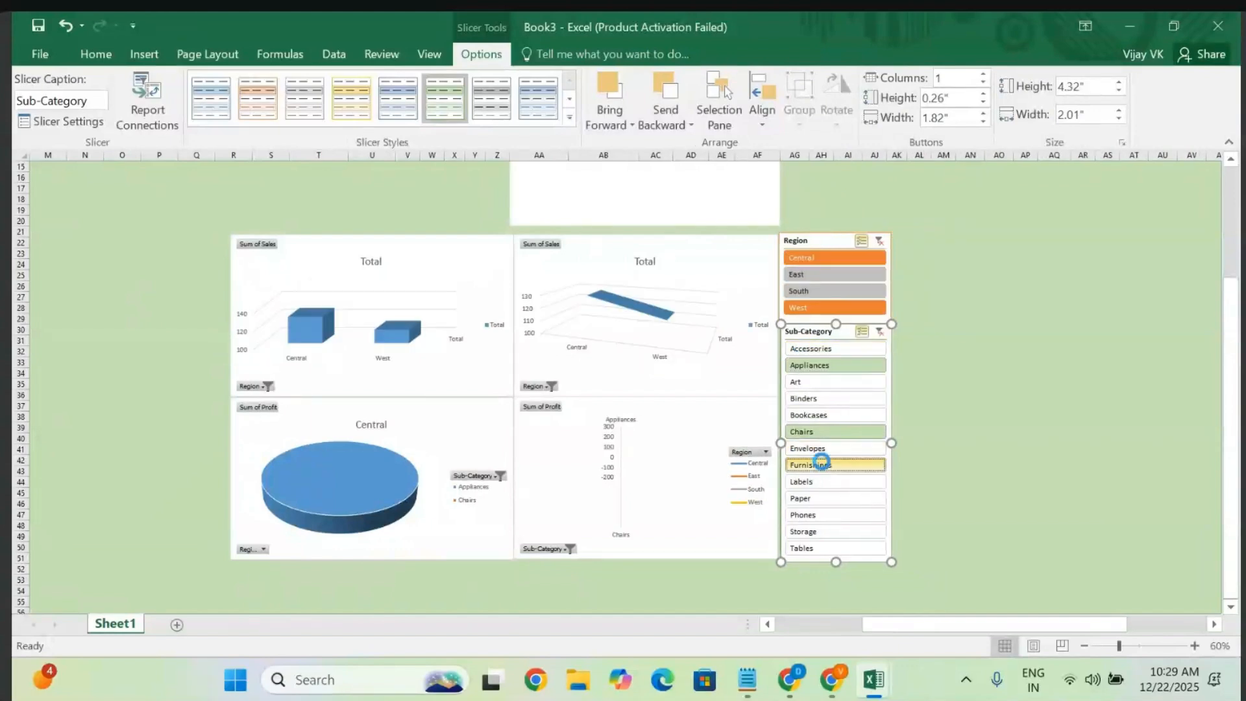
click(812, 496)
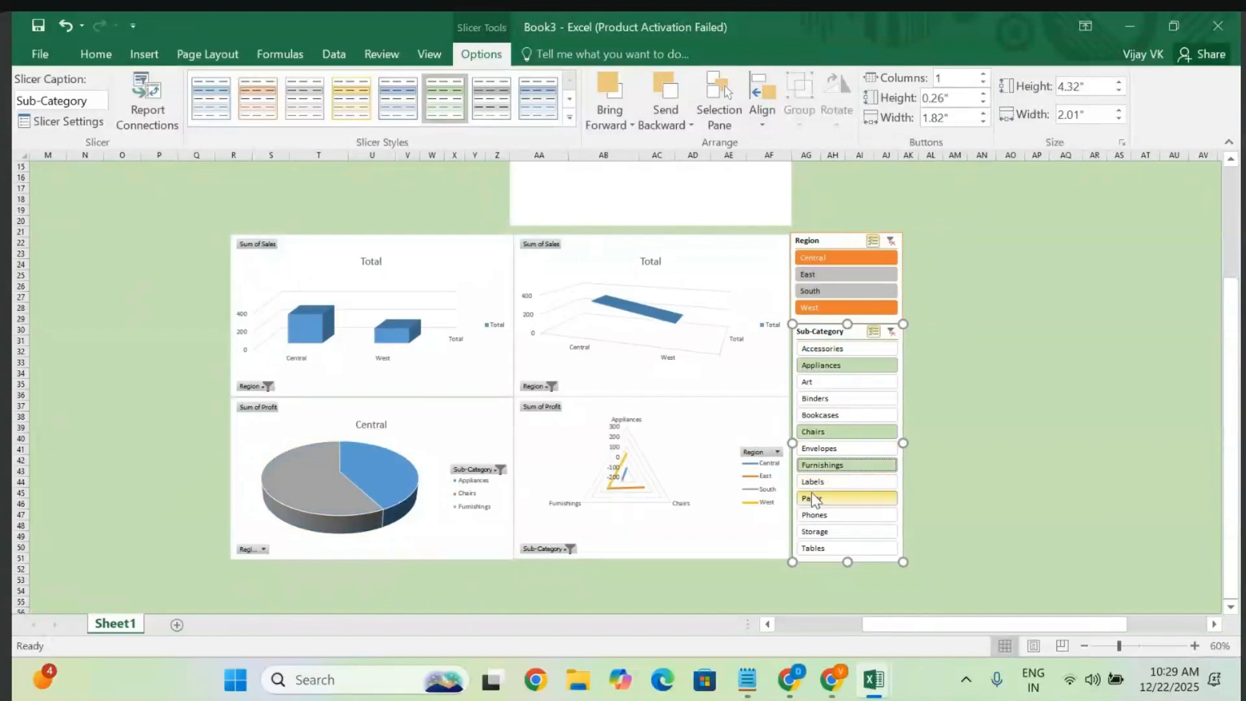
click(817, 532)
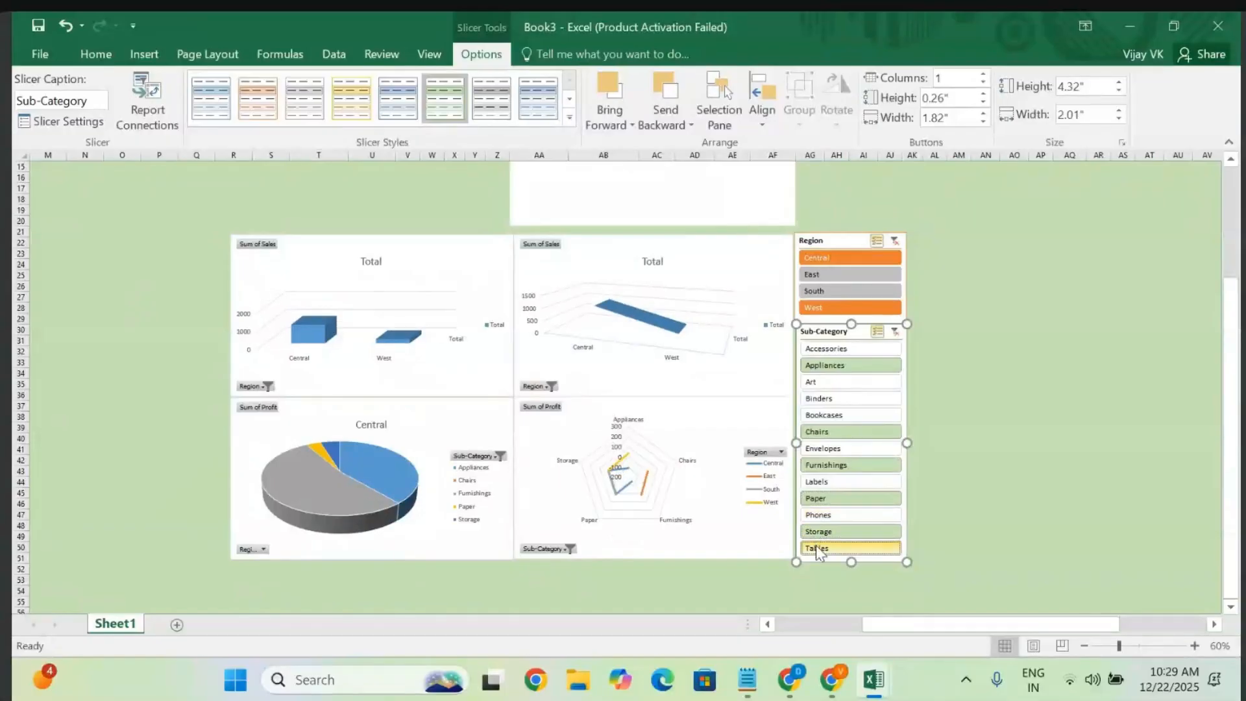
click(816, 545)
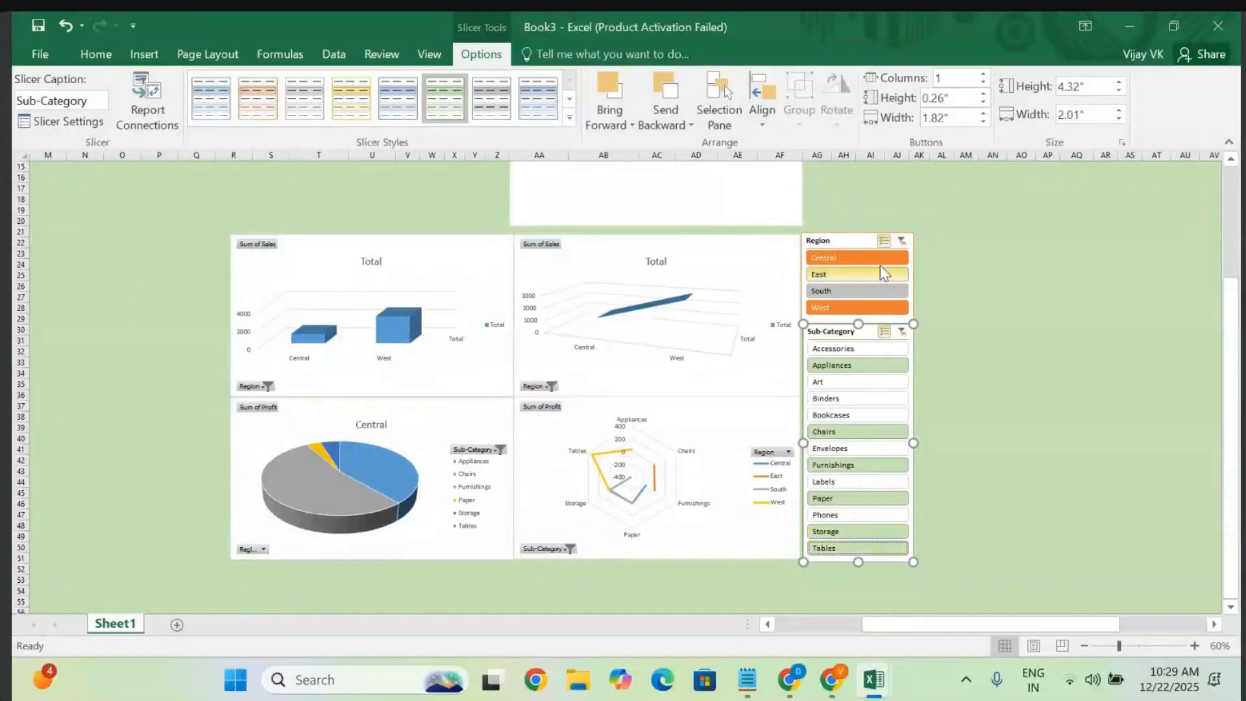
click(860, 237)
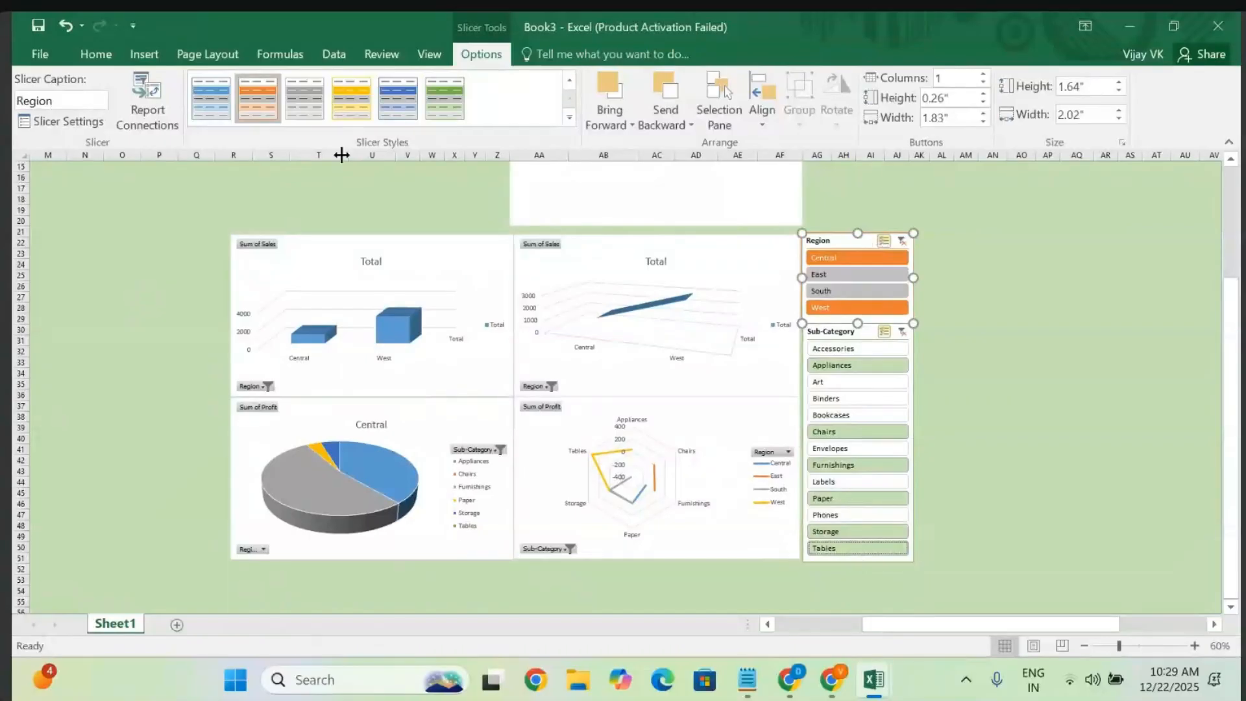
- Connect the Region slicer to PivotTable4 through Report Connections
click(148, 115)
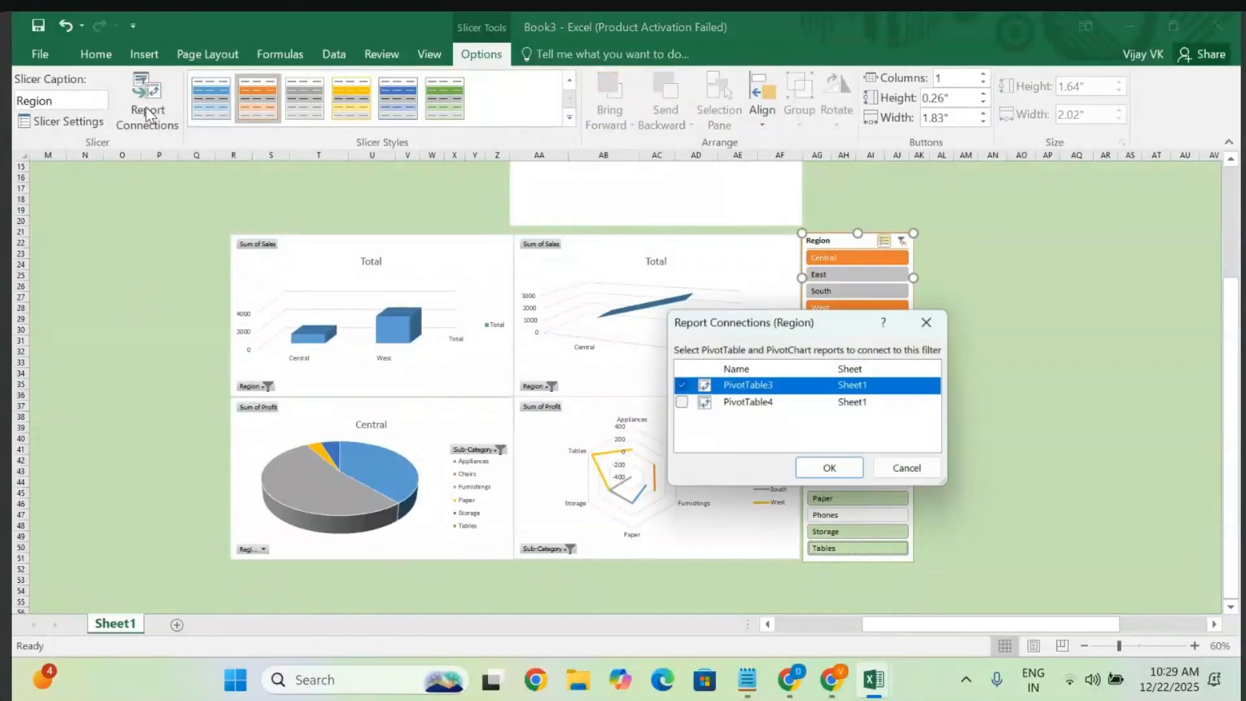
click(679, 404)
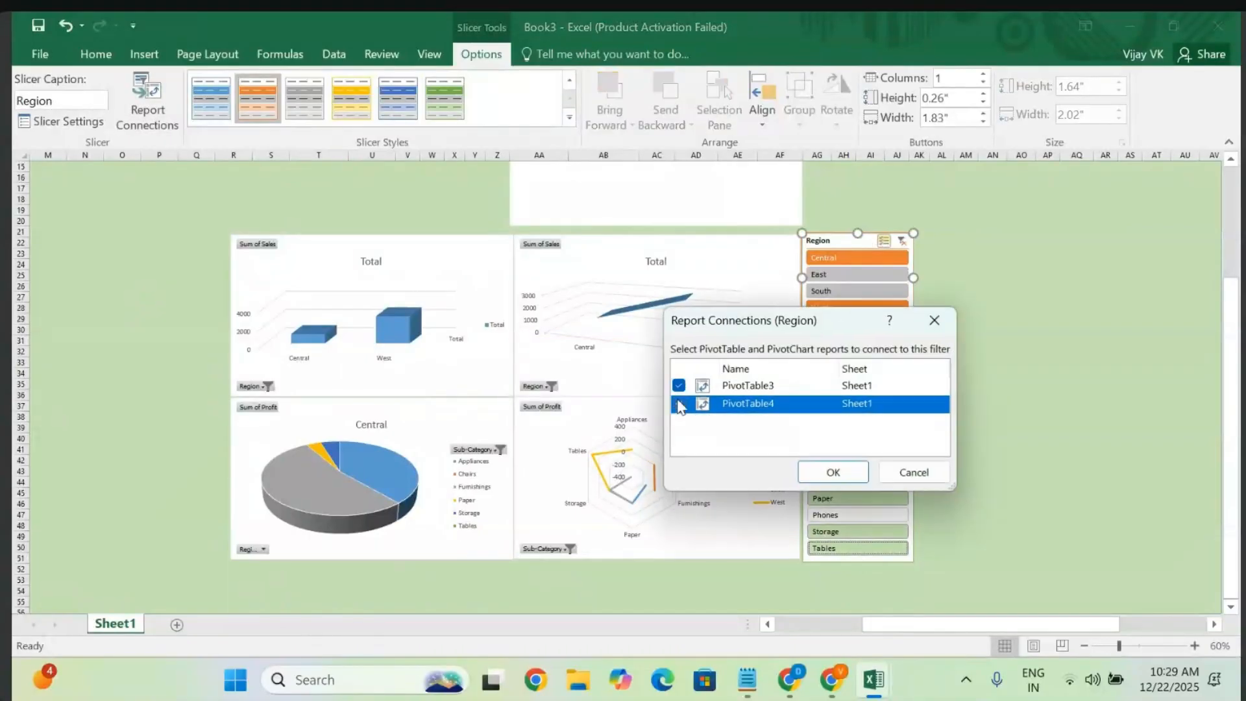
click(833, 473)
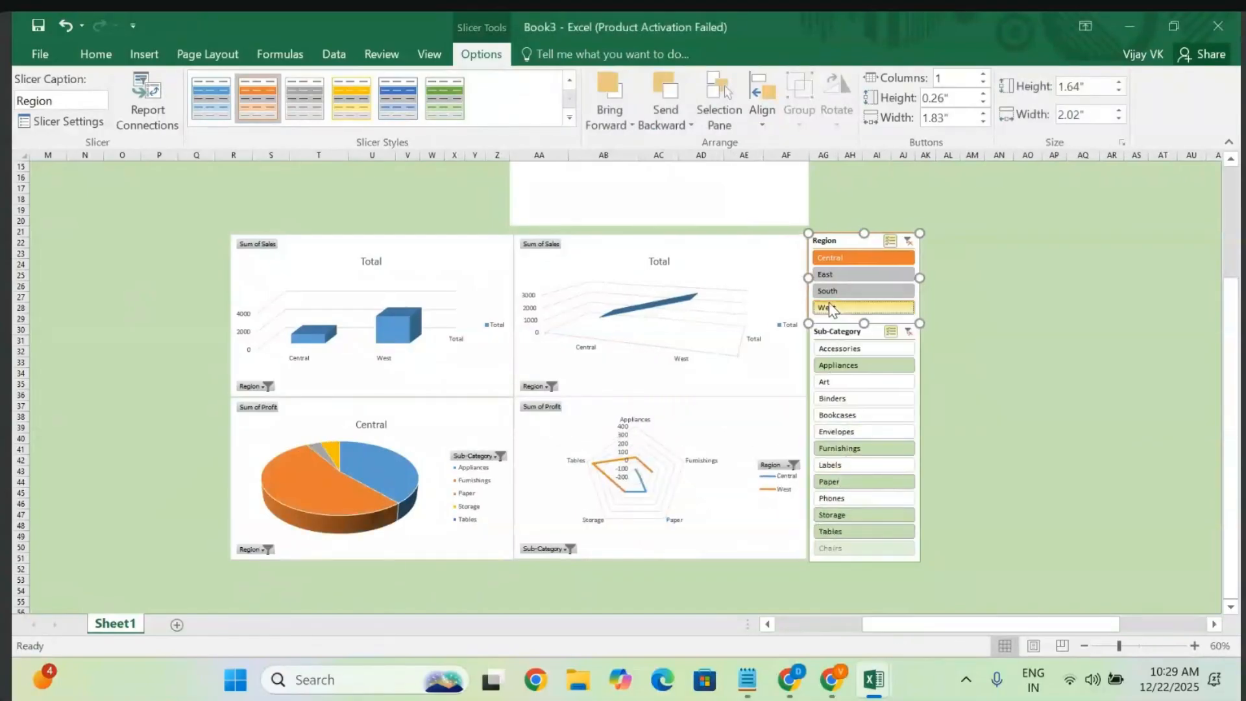
- Filter the dashboard to Central, East and South regions, then switch to the Notepad notes
ctrl+click(833, 308)
ctrl+click(846, 287)
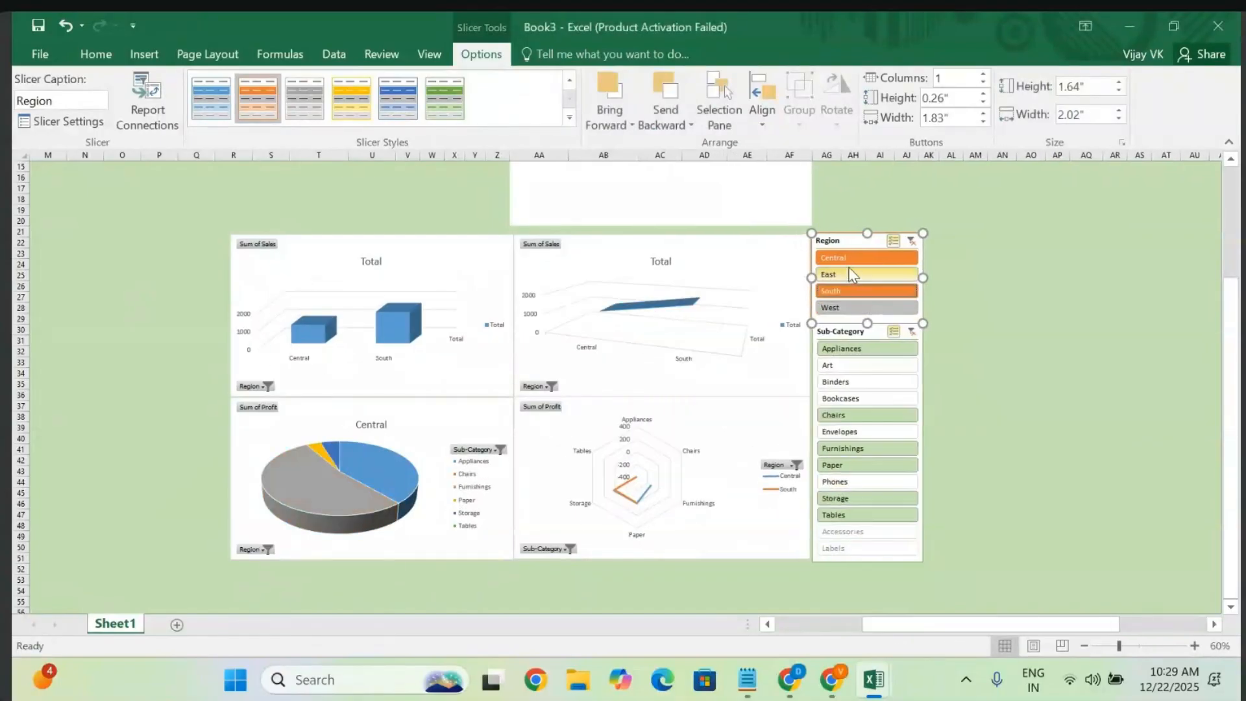
ctrl+click(852, 274)
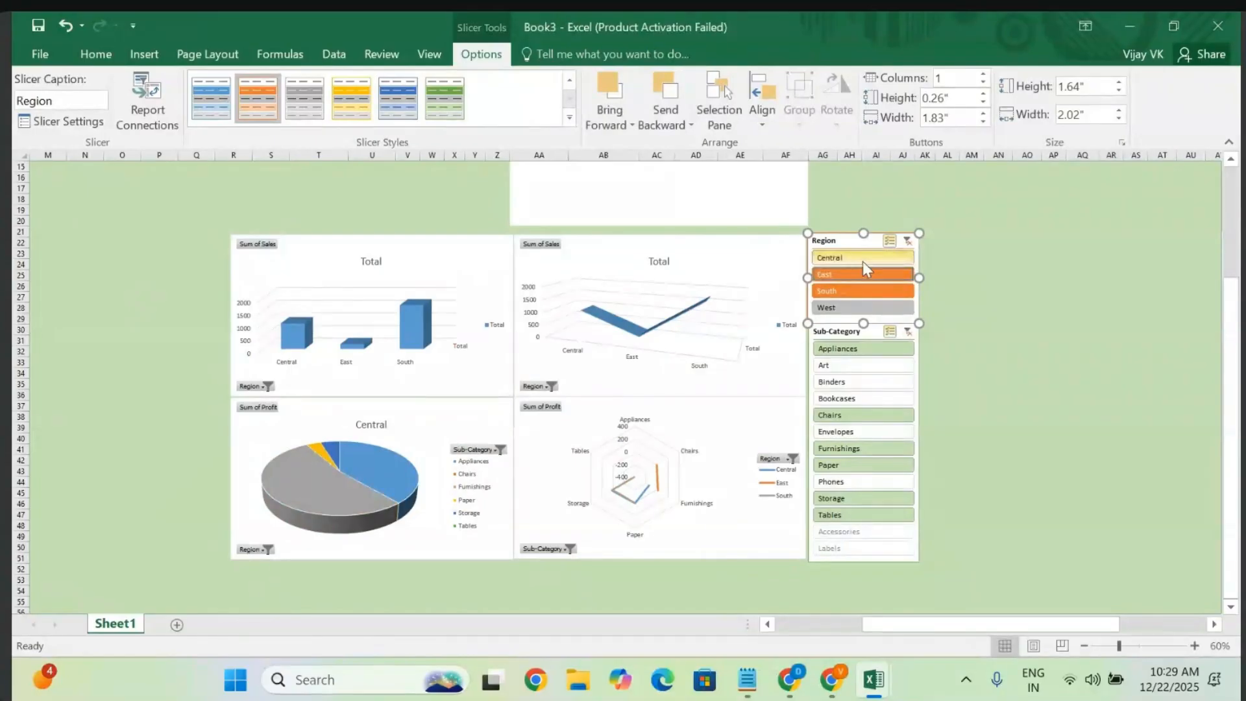
ctrl+click(863, 261)
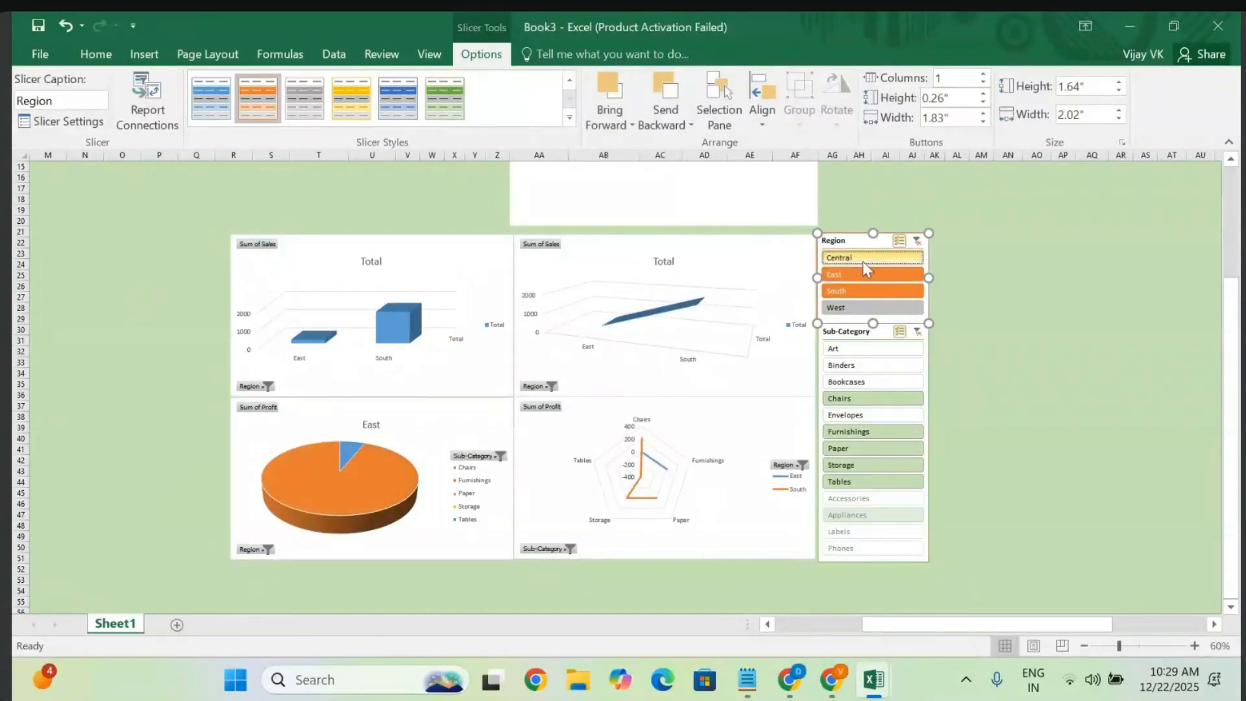
ctrl+click(863, 261)
click(1033, 285)
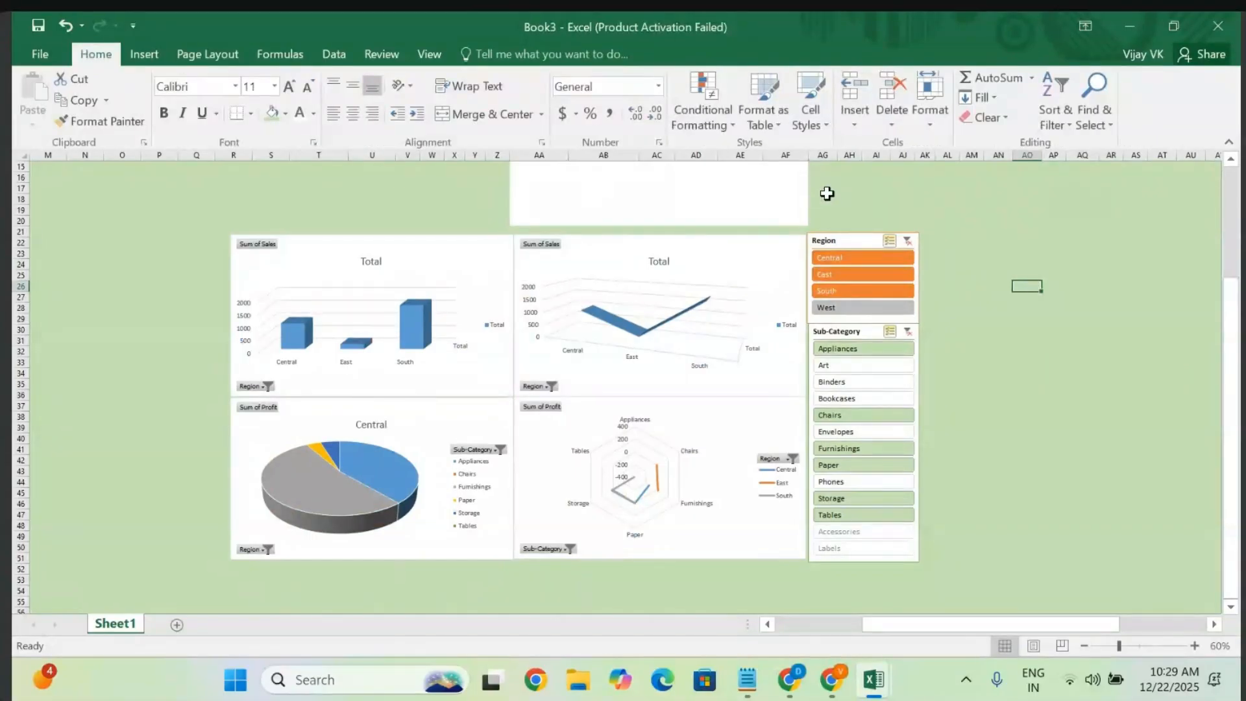
scroll(673, 213, up, 3)
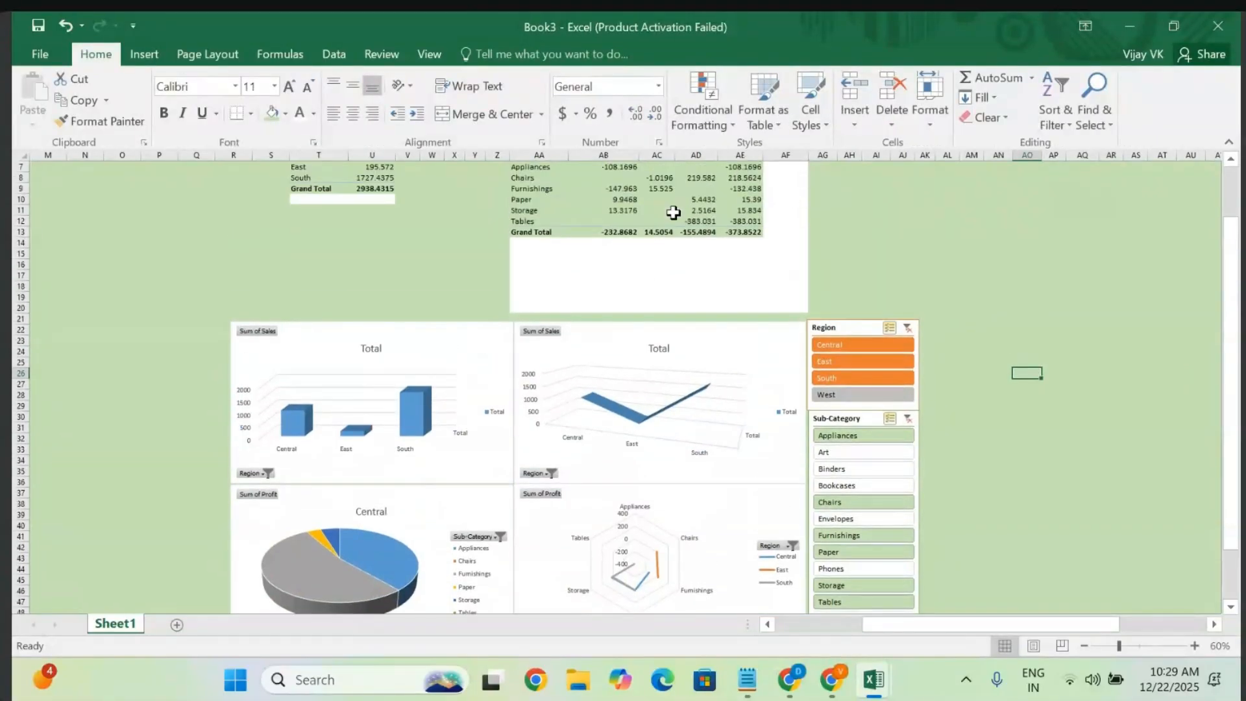
scroll(805, 344, down, 3)
scroll(805, 344, left, 2)
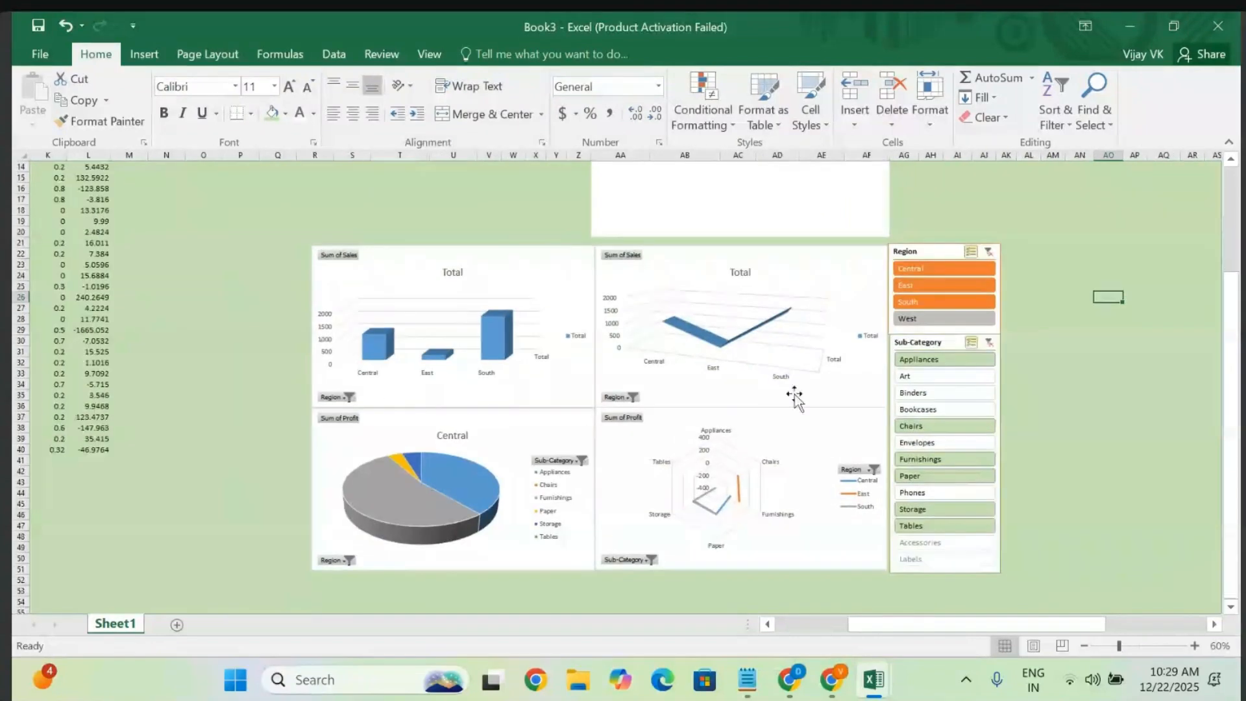
click(745, 688)
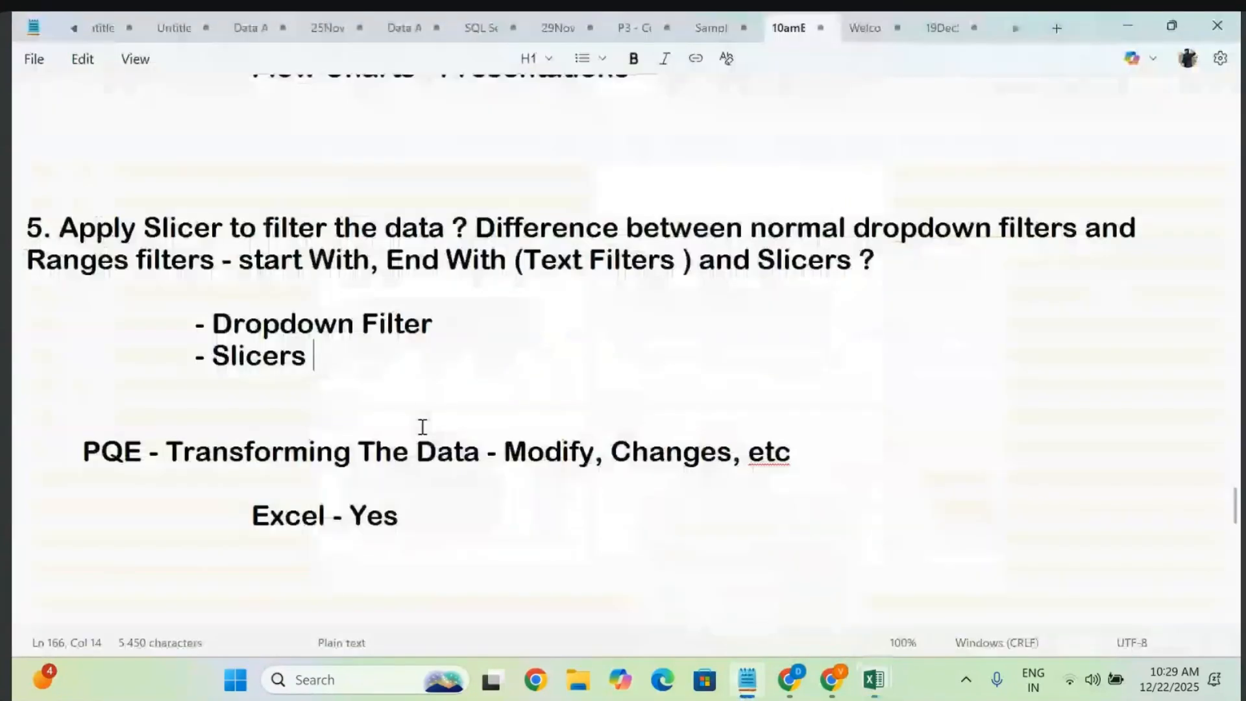
- Delete the empty lines above '5. Apply Slicer…' so it follows 'Flow Charts - Presentations'
drag(314, 357, 11, 219)
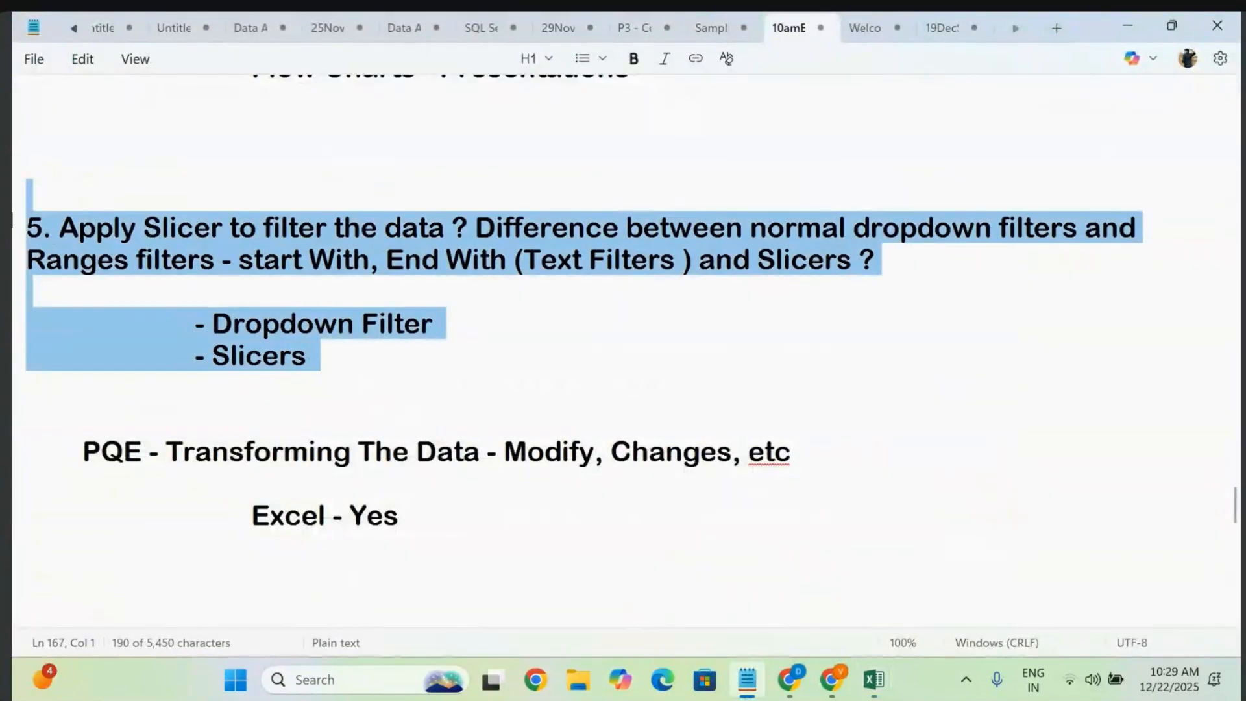
click(286, 281)
scroll(114, 462, up, 3)
click(27, 451)
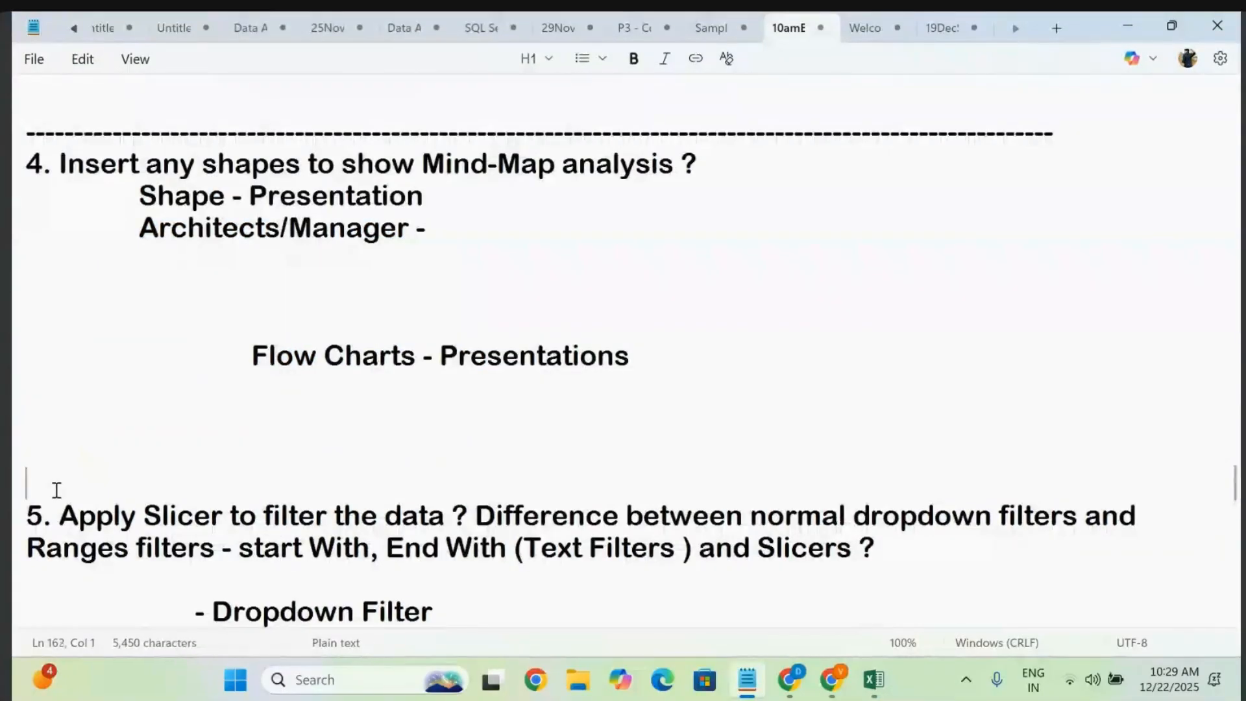
key(BackSpace)
key(BackSpace)
key(BackSpace)
key(BackSpace)
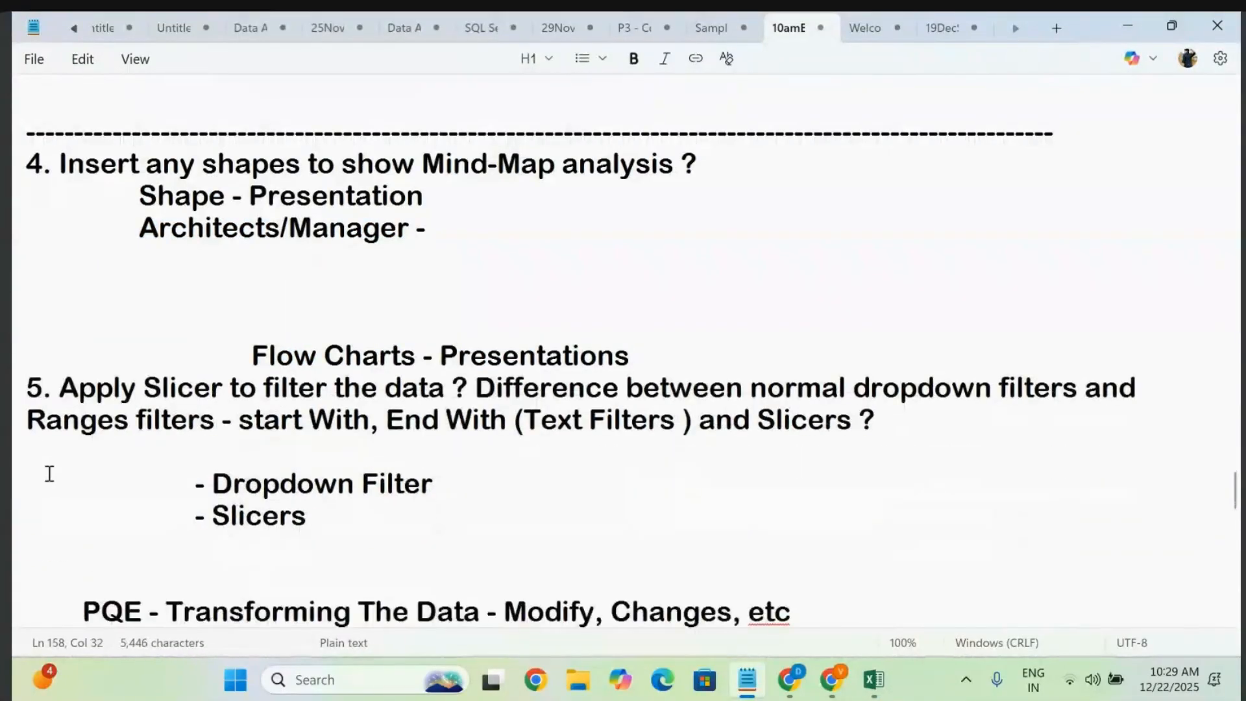
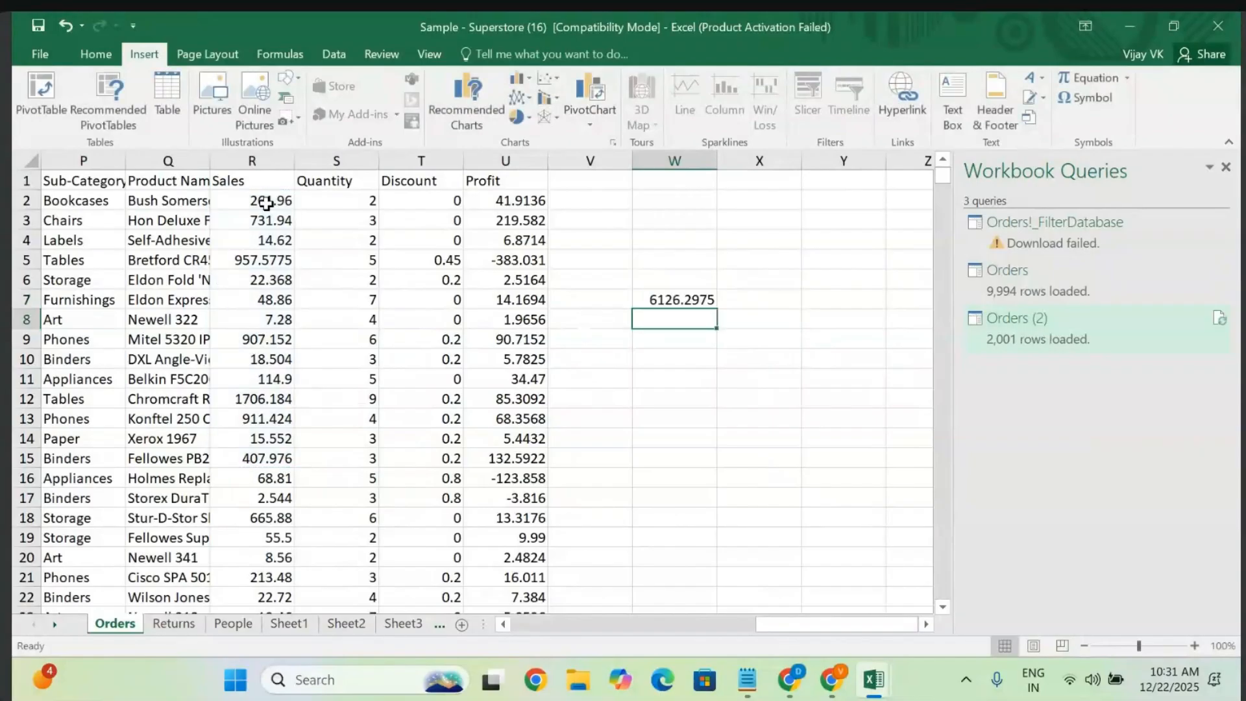
- Enter =UNIQUE(R2:R14, TRUE) in cell W11 over the Sales values
click(671, 368)
click(673, 371)
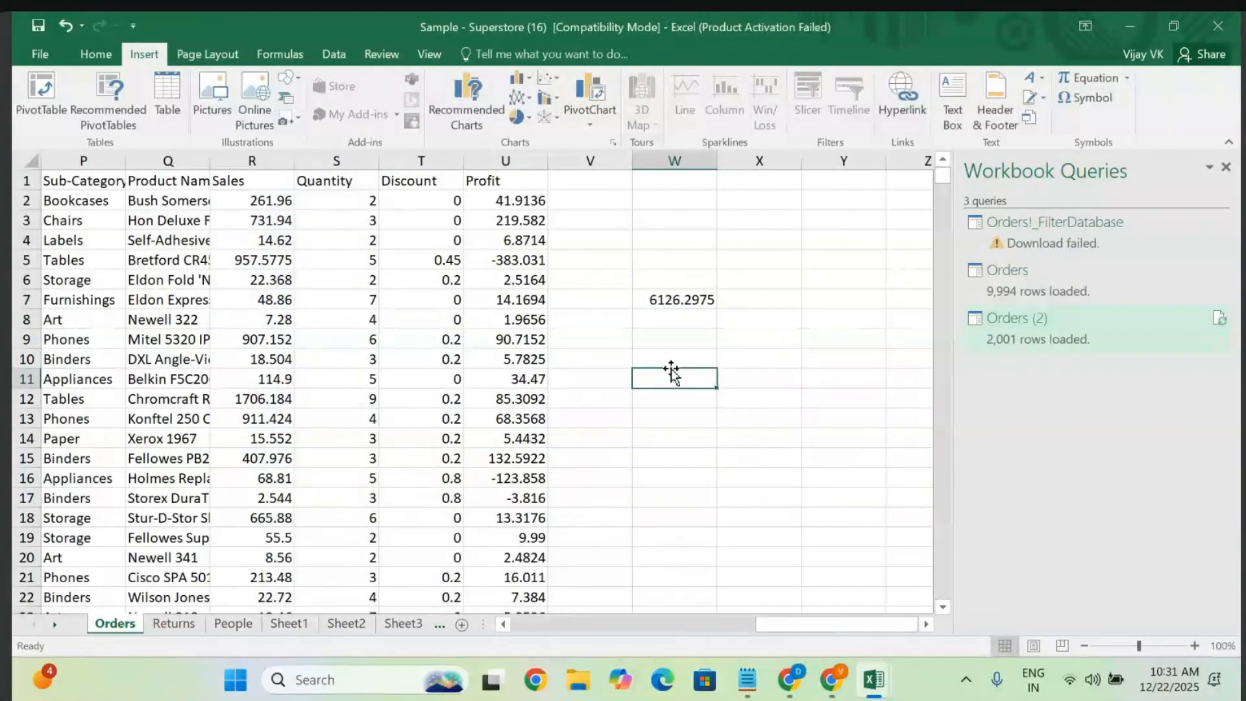
text(=)
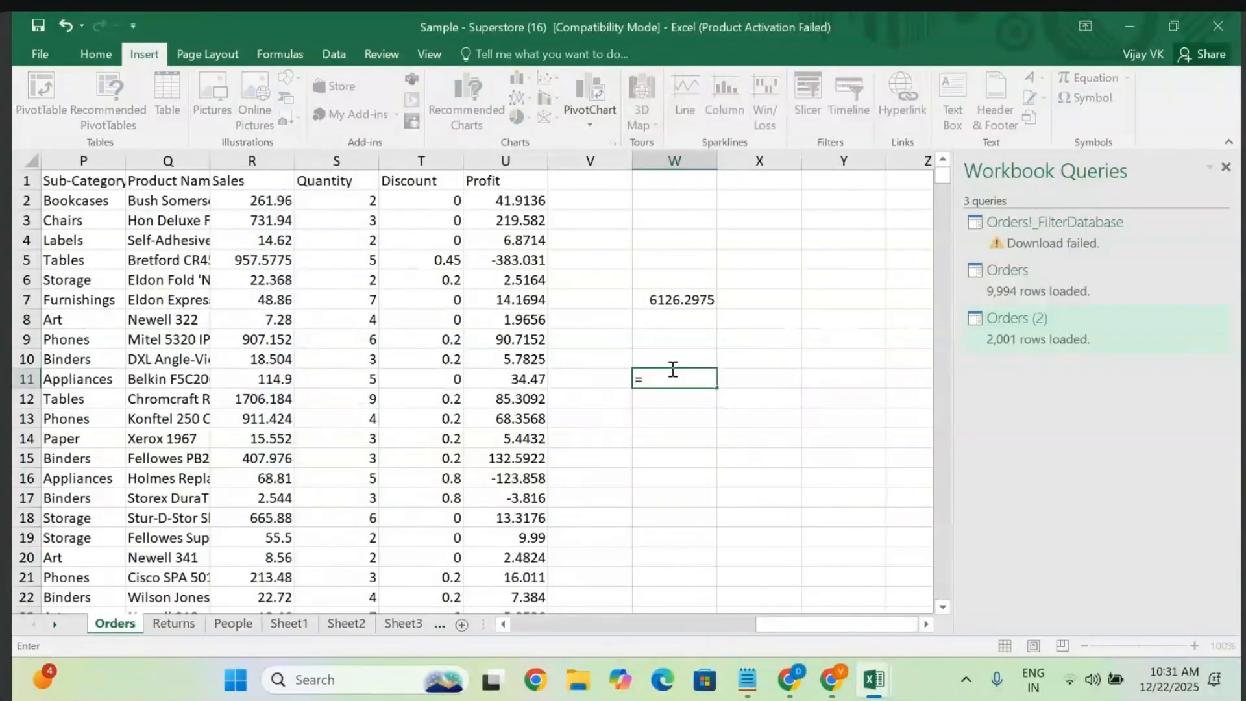
text(uni)
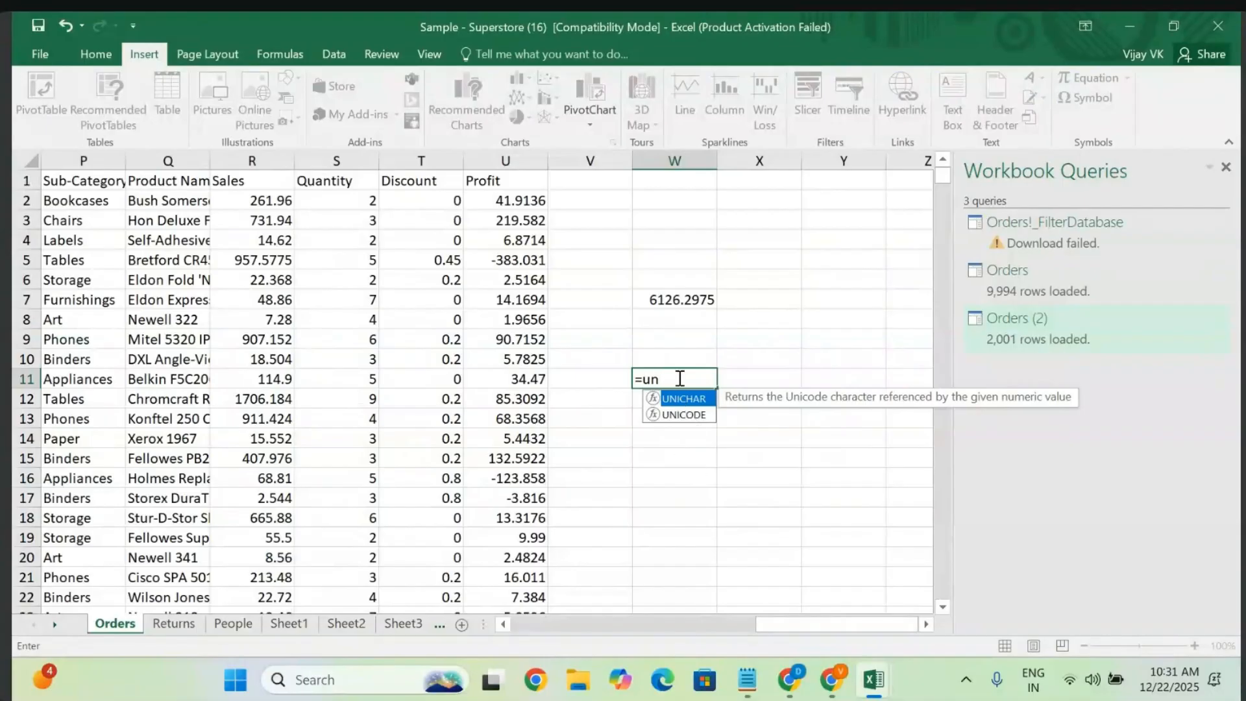
text(que()
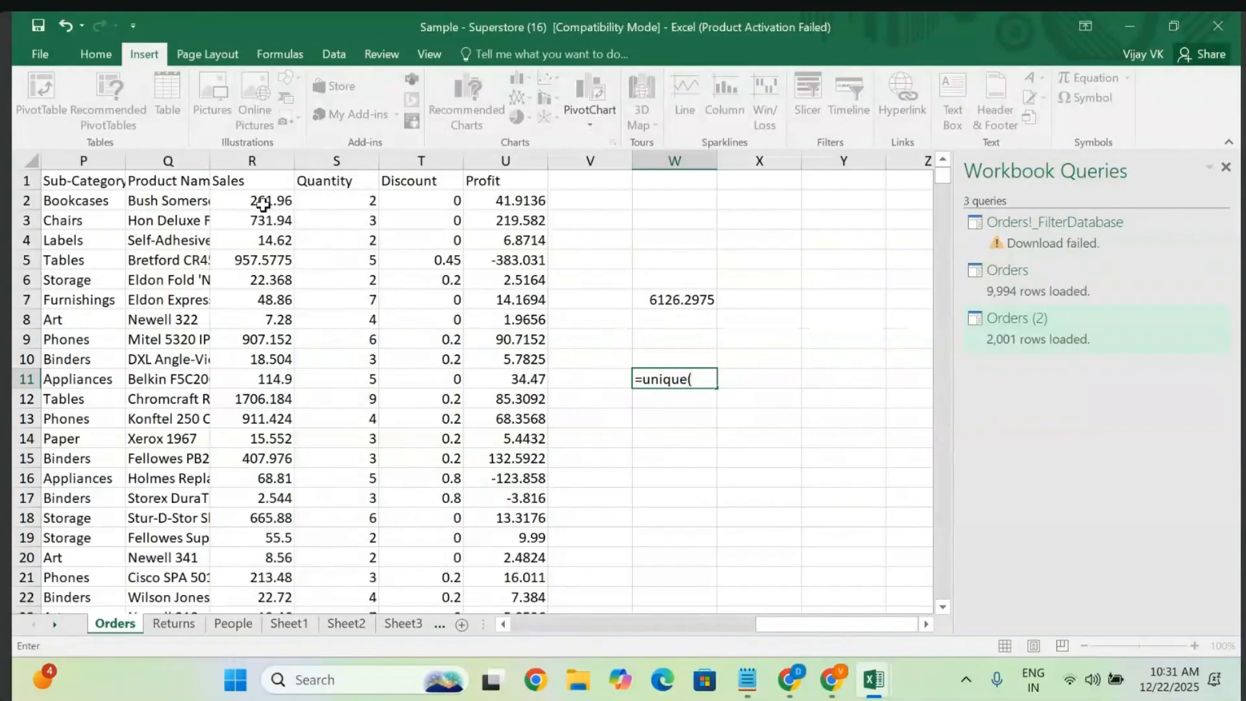
click(261, 202)
key(shift+Down)
key(shift+Down)
key(shift+Down)
key(shift+Down)
key(shift+Down)
key(shift+Down)
key(shift+Down)
key(shift+Down)
key(shift+Down)
key(shift+Down)
key(shift+Down)
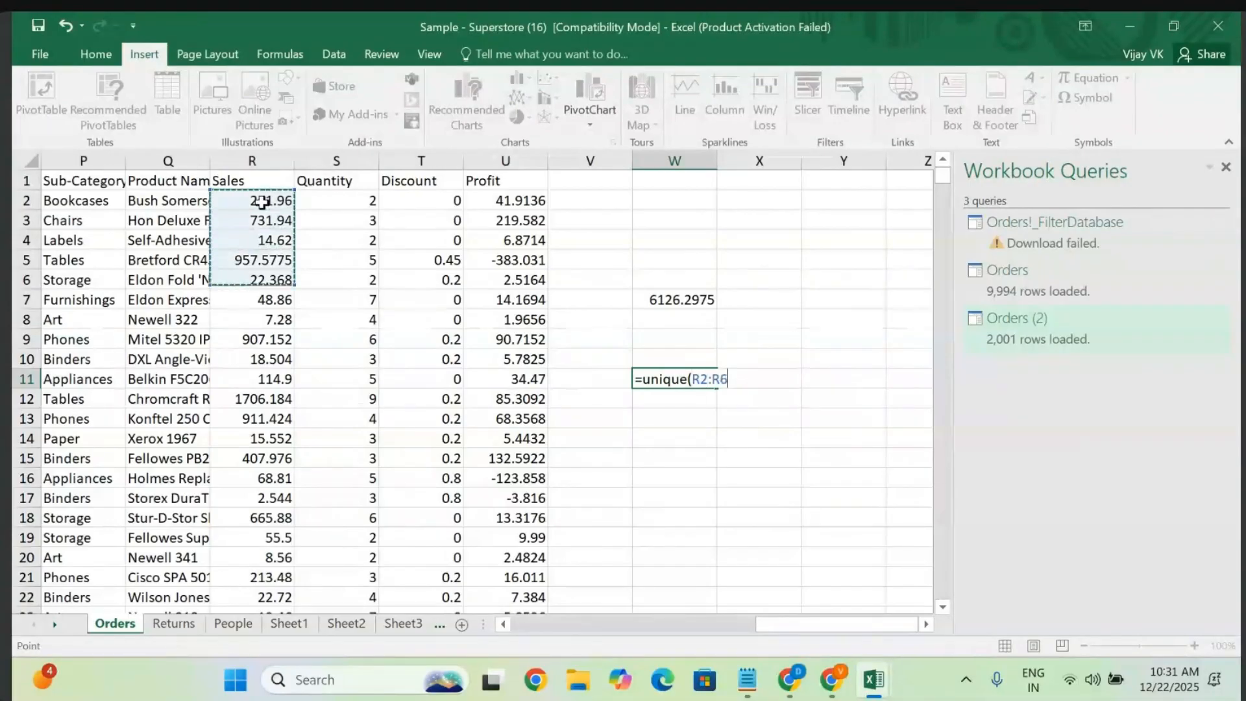
key(shift+Down)
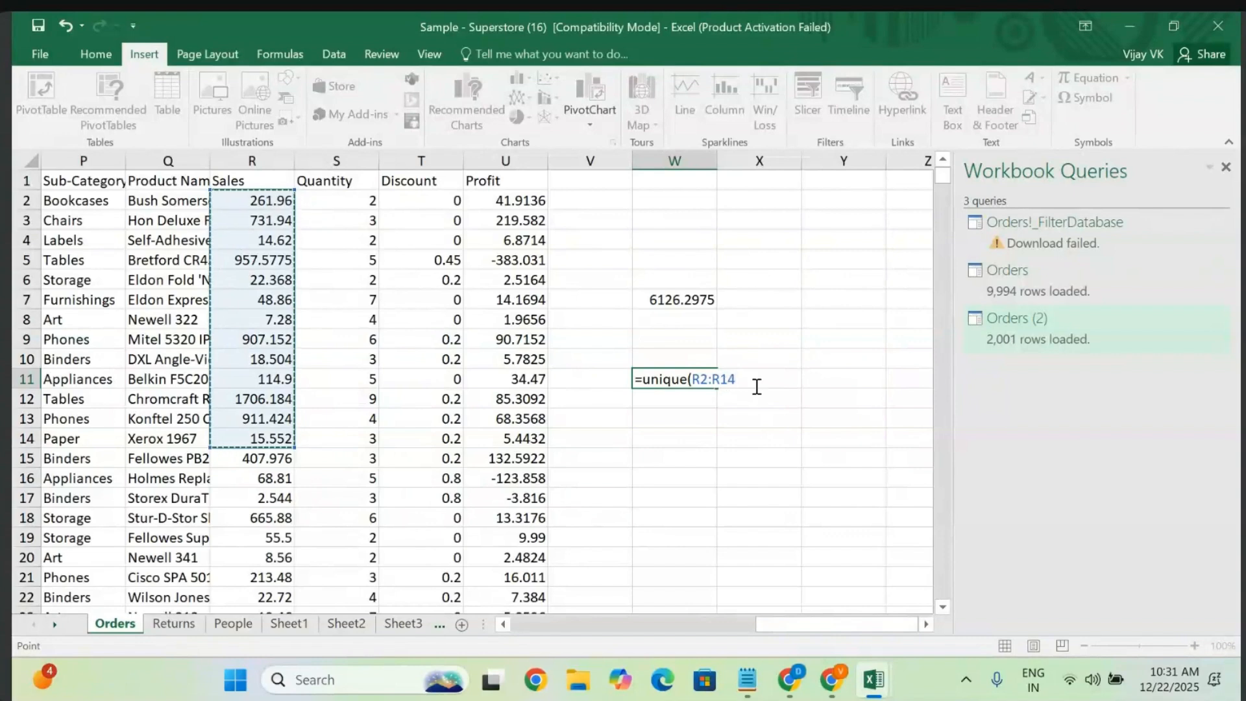
text(, TRUE)
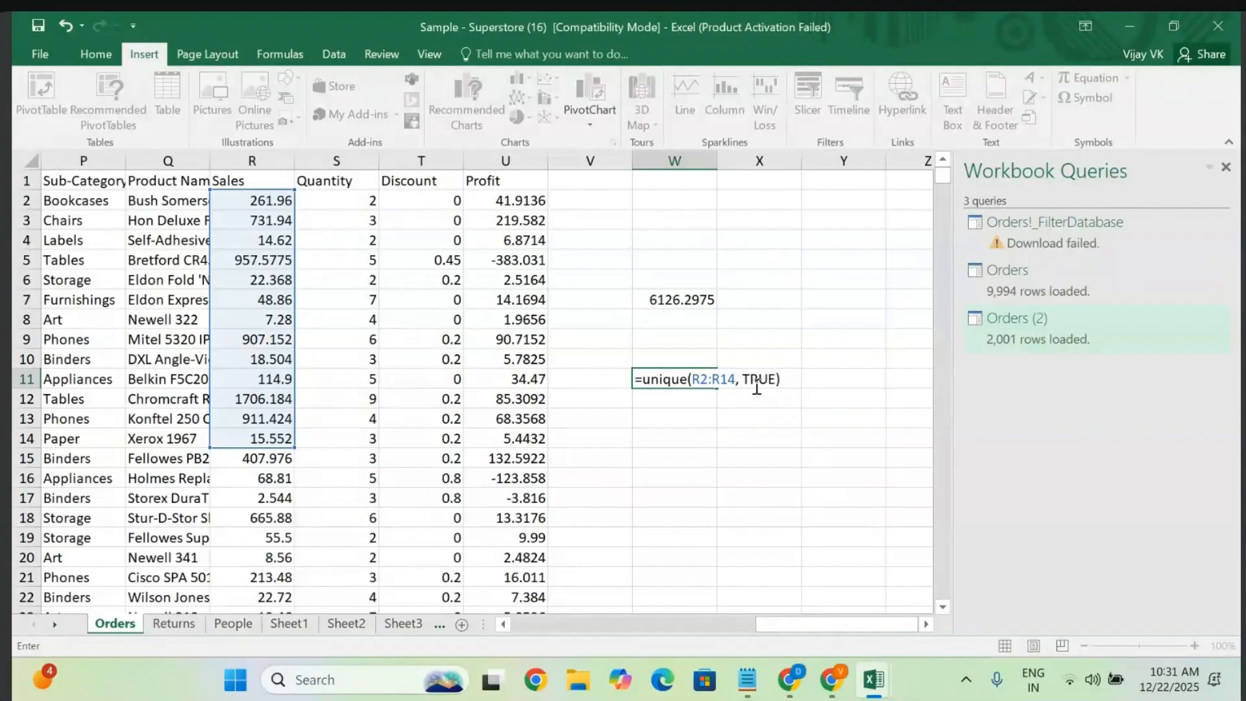
key(Return)
- Reopen the W11 formula for editing and recommit it, still getting #NAME?
click(679, 380)
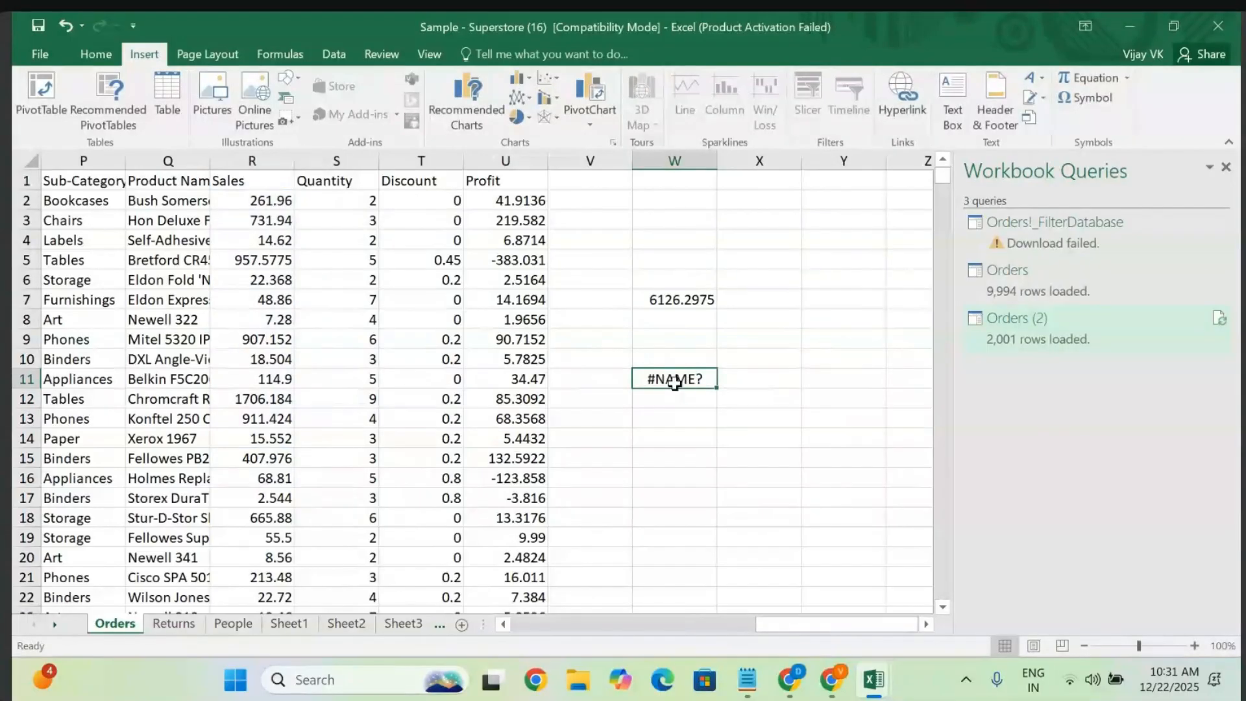
double_click(675, 382)
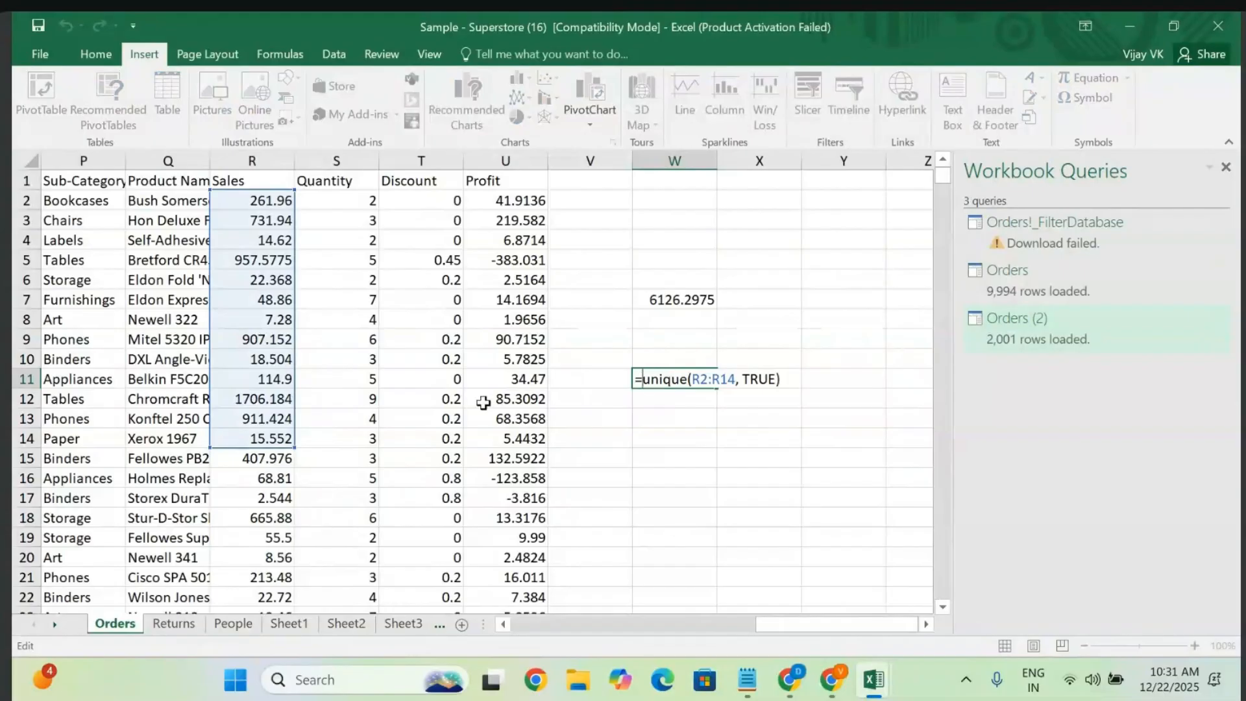
scroll(306, 424, left, 7)
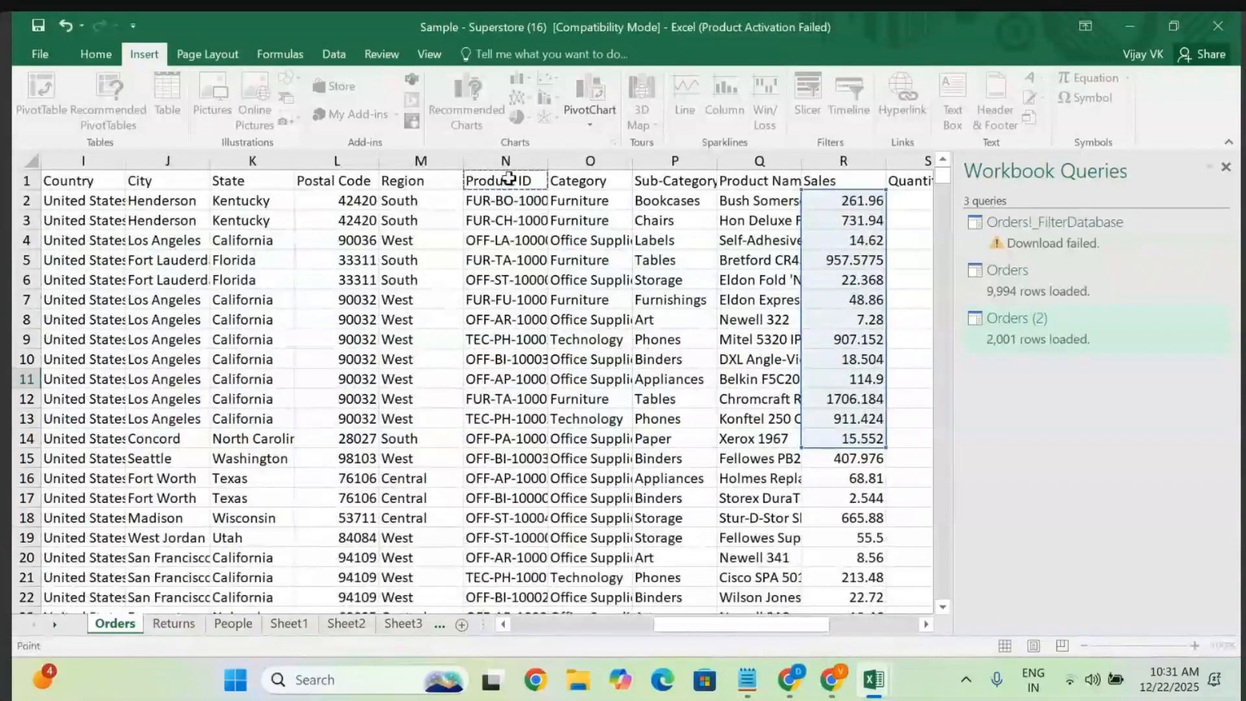
click(516, 156)
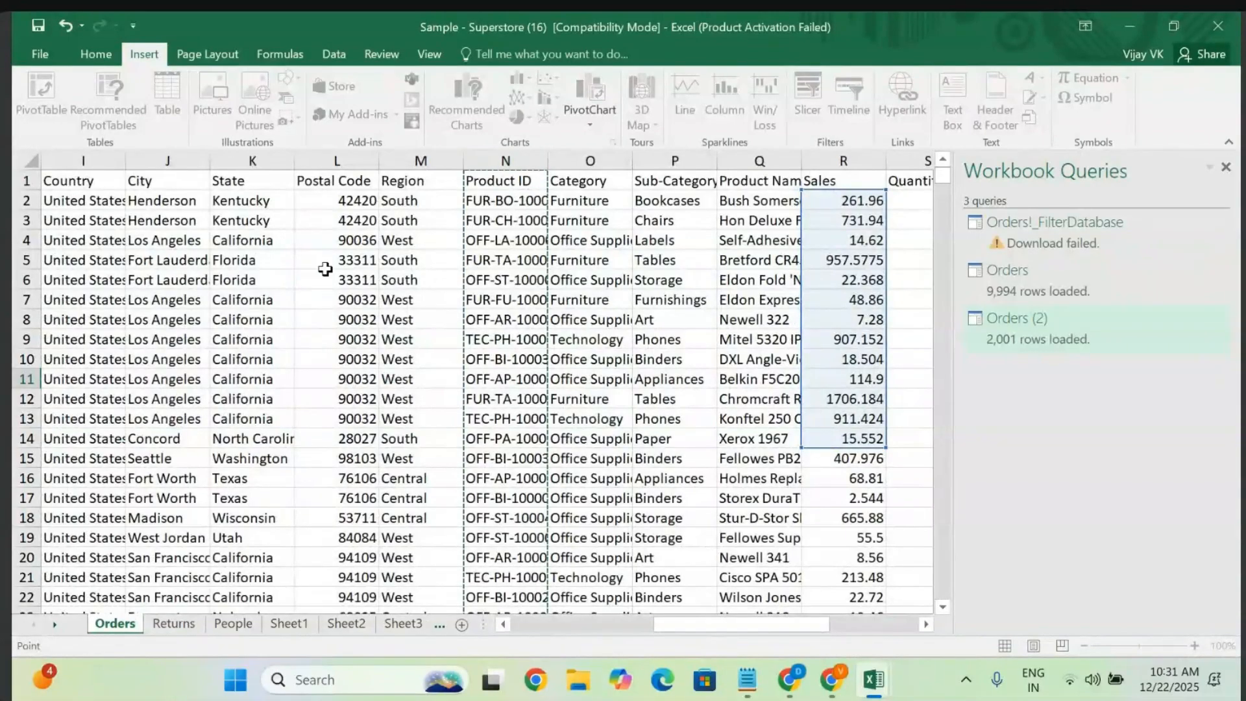
scroll(322, 270, left, 8)
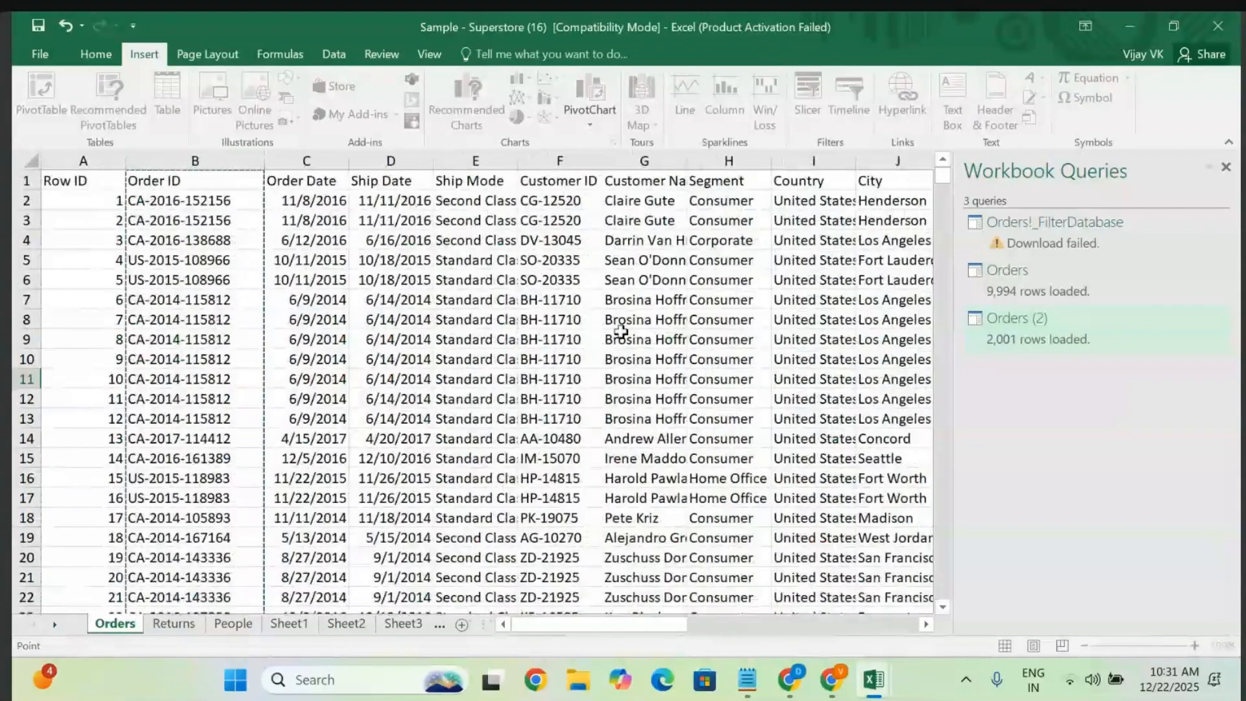
scroll(621, 332, right, 10)
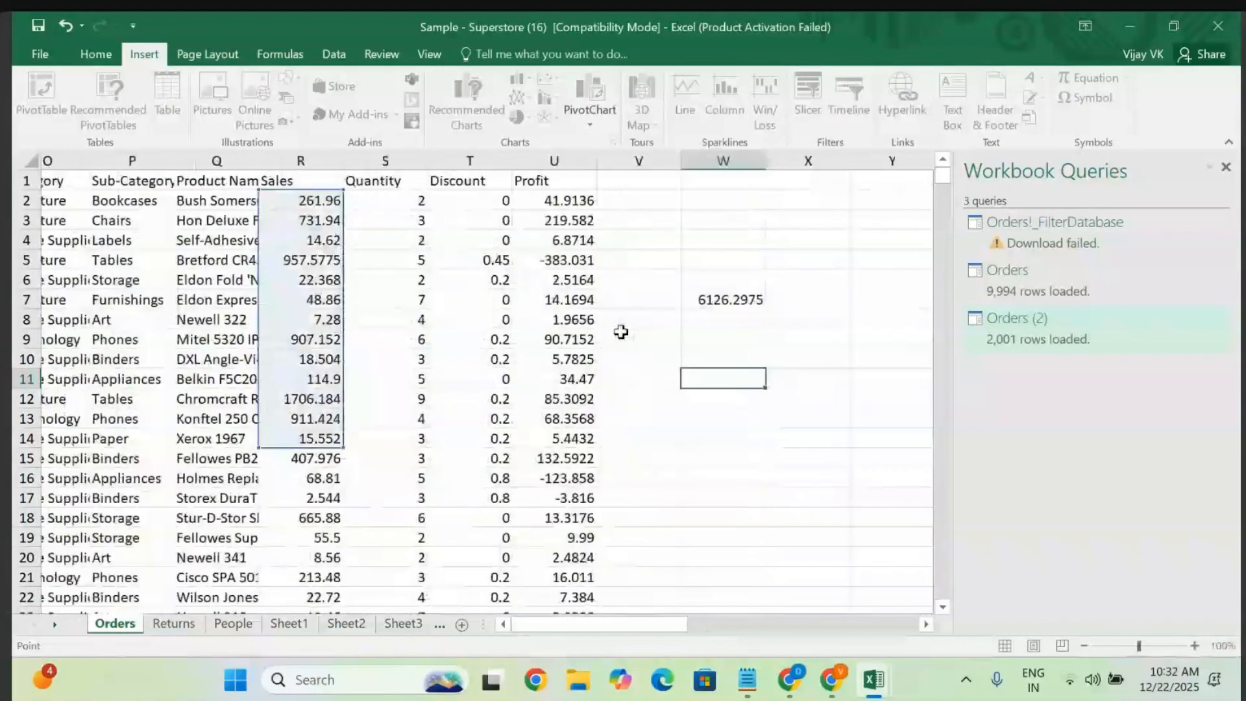
scroll(621, 331, right, 2)
click(596, 411)
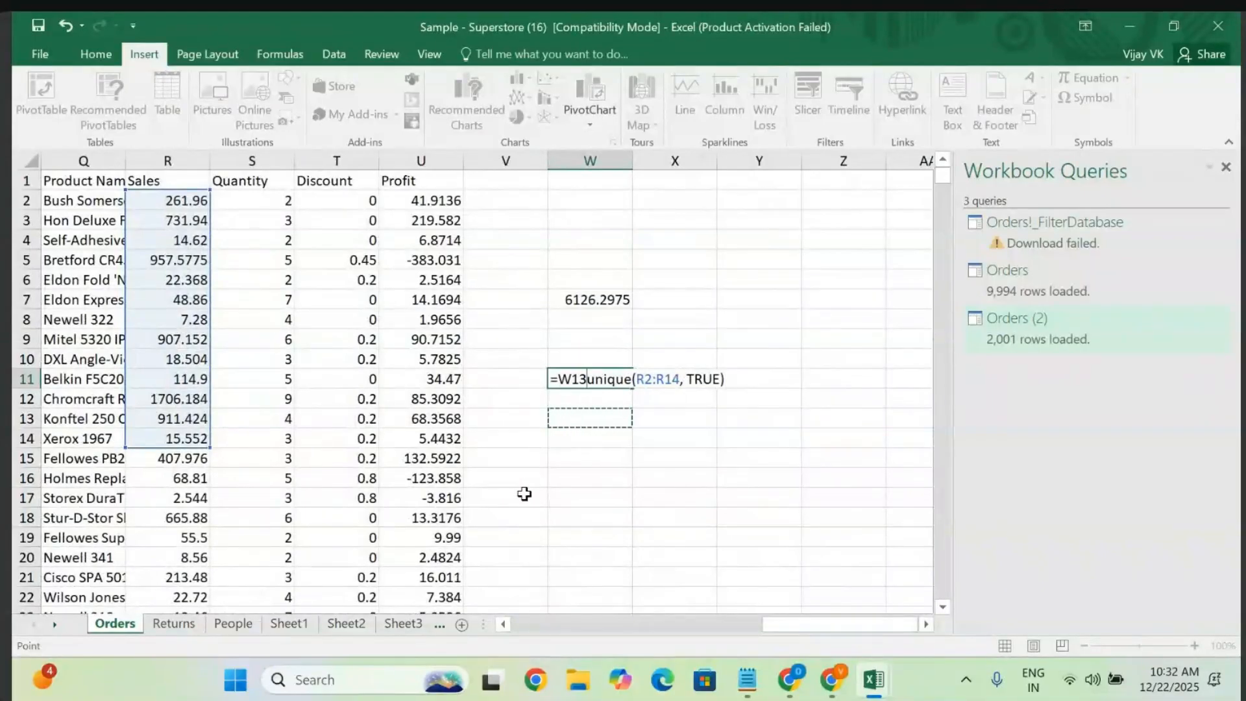
scroll(524, 494, left, 10)
scroll(467, 390, right, 10)
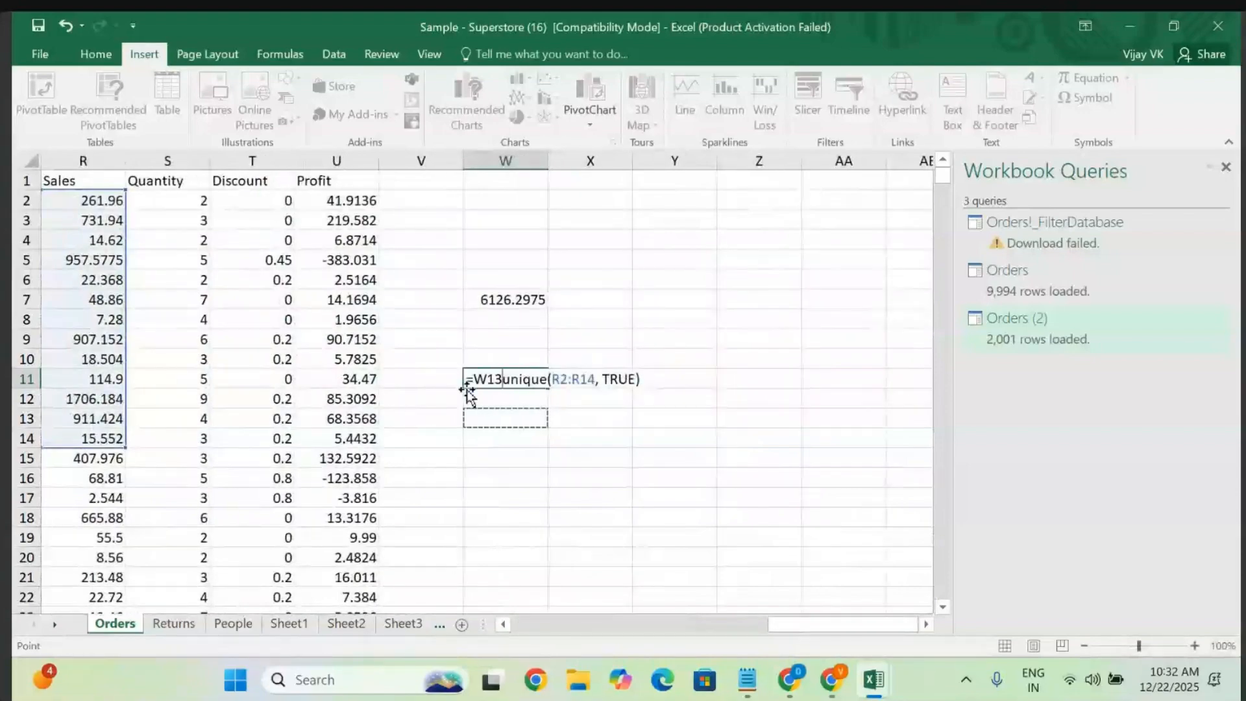
key(ctrl+Return)
scroll(337, 476, left, 10)
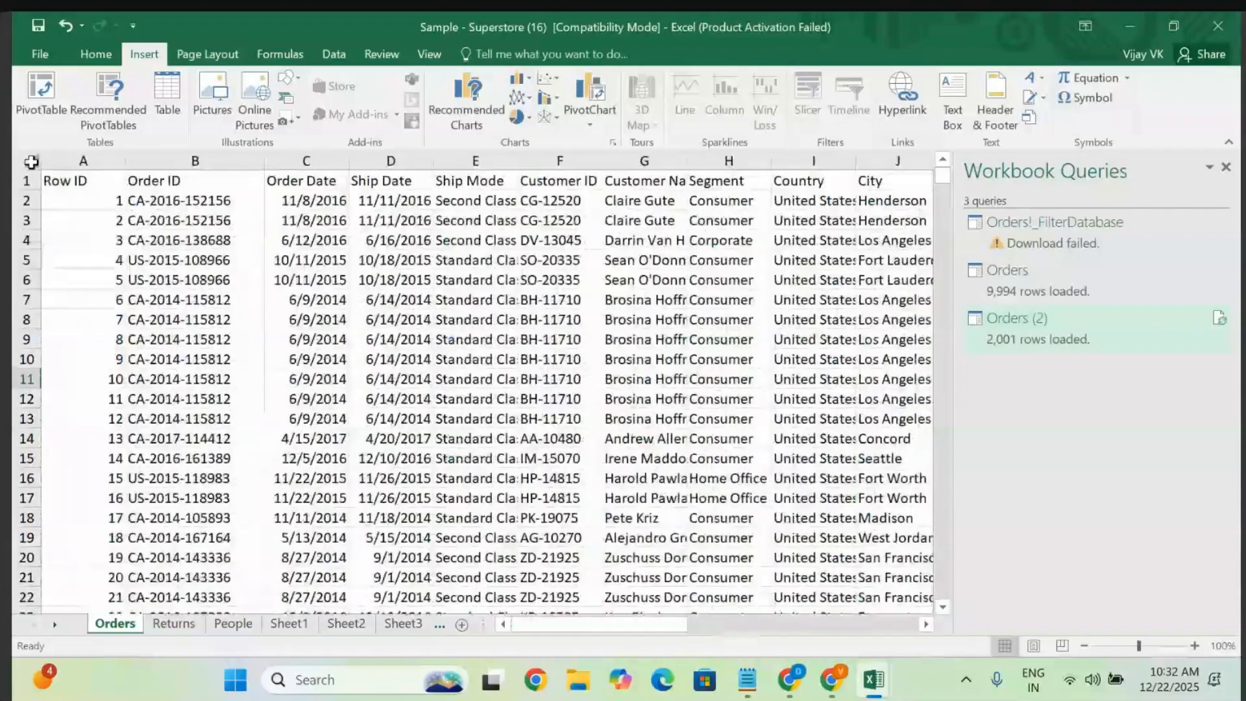
- Select the entire Orders sheet and open Data > Remove Duplicates
click(31, 161)
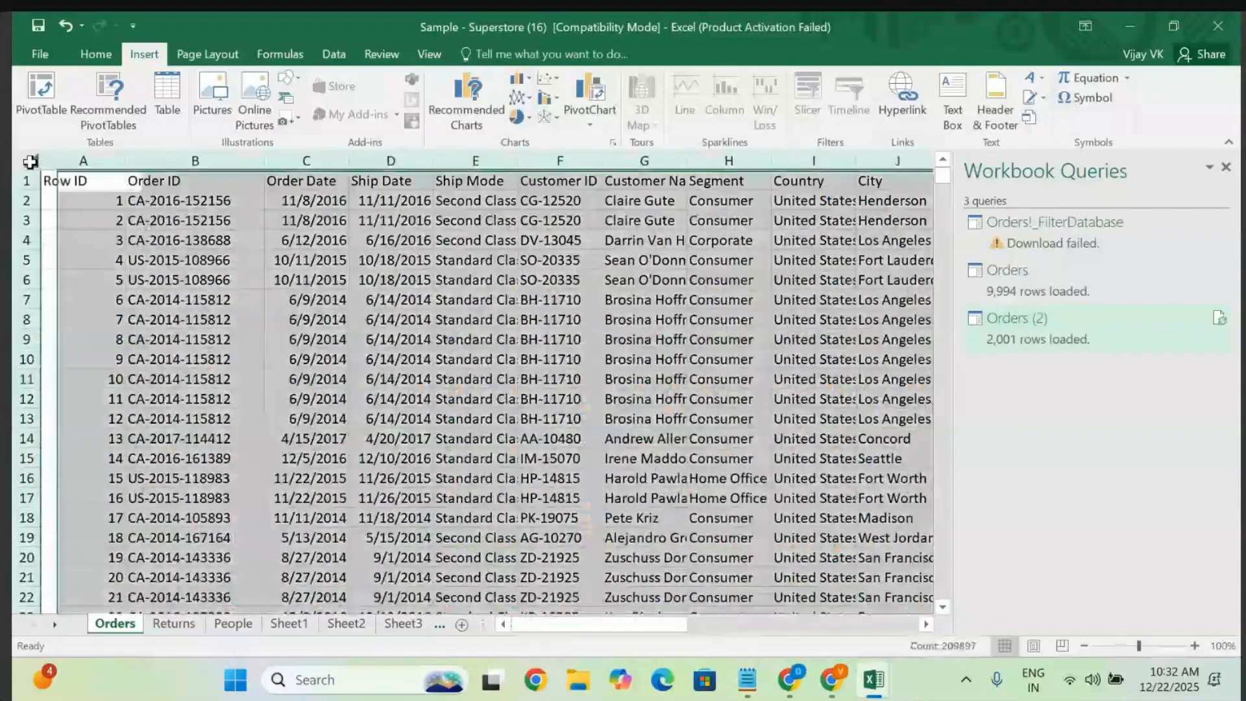
click(97, 54)
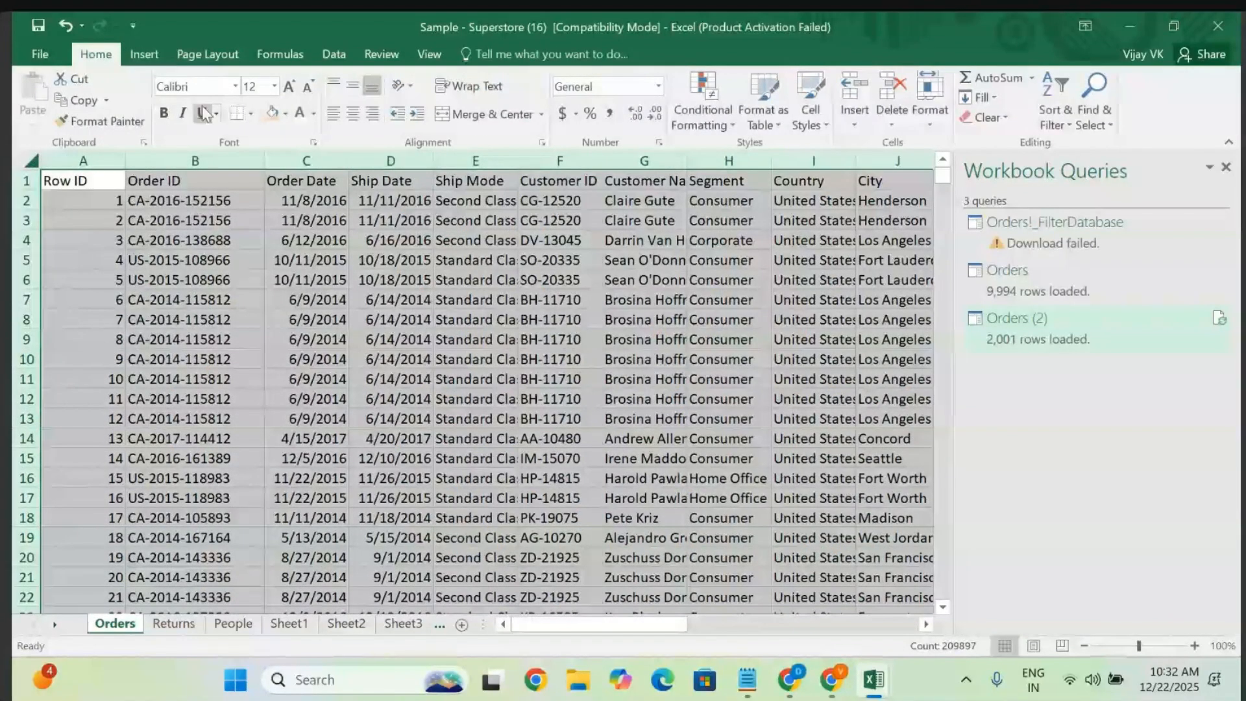
click(140, 56)
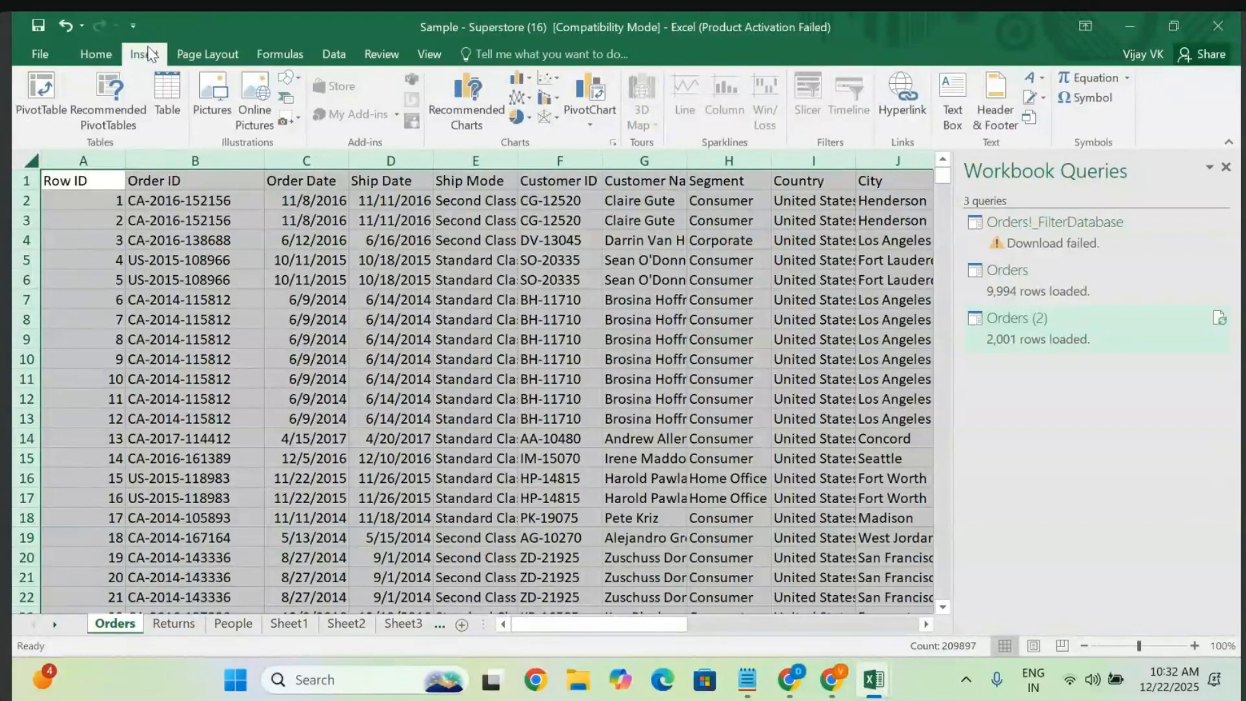
click(333, 55)
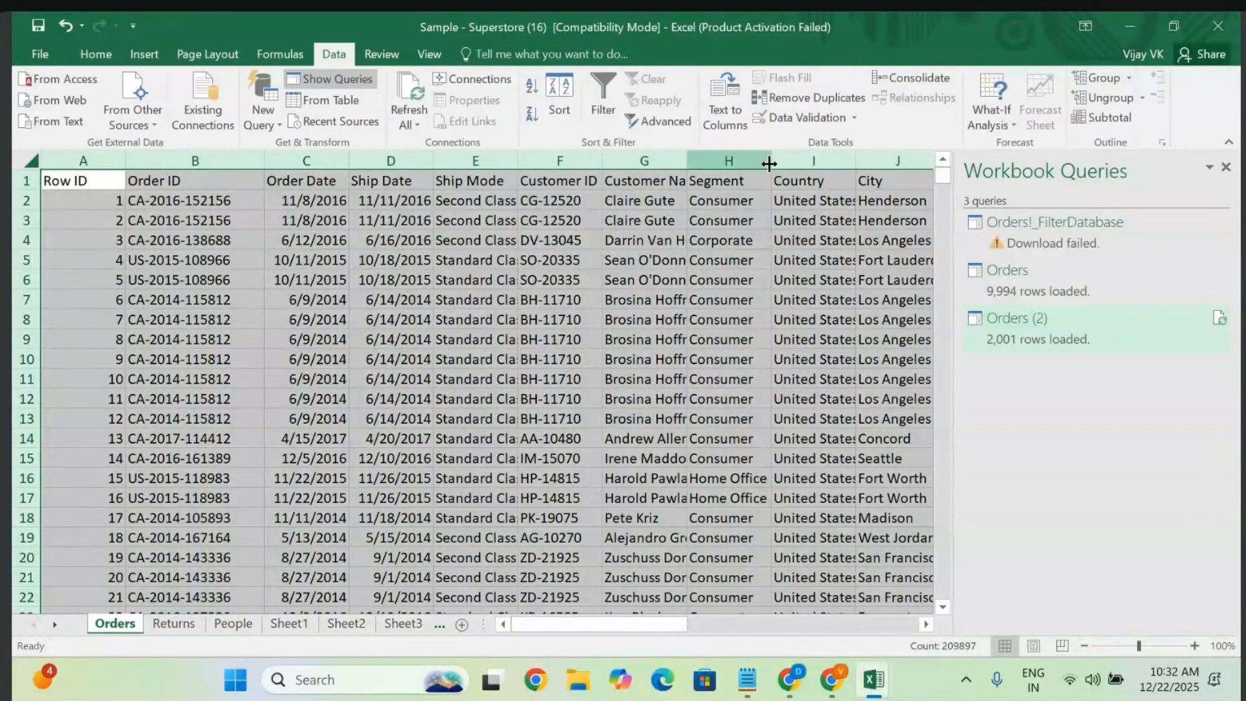
click(817, 98)
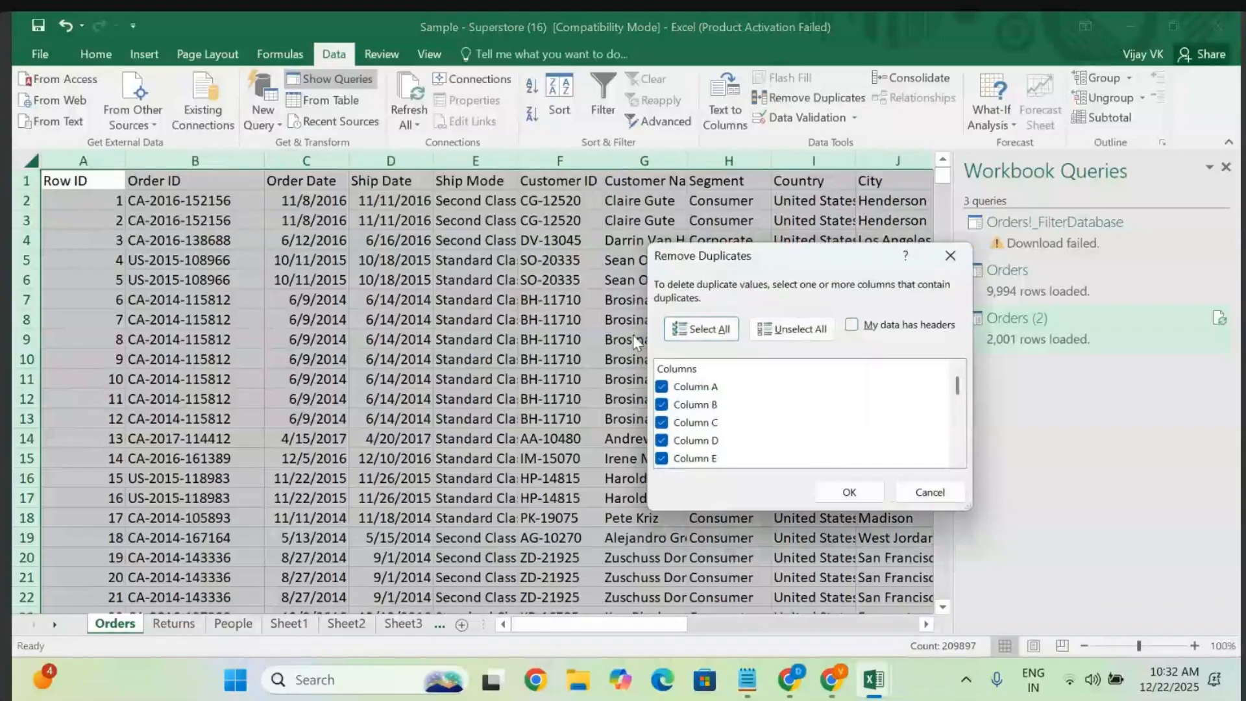
scroll(707, 428, down, 6)
scroll(706, 425, up, 6)
- Remove duplicates comparing Column B only, dropping 4,985 rows and leaving 5,010
click(663, 389)
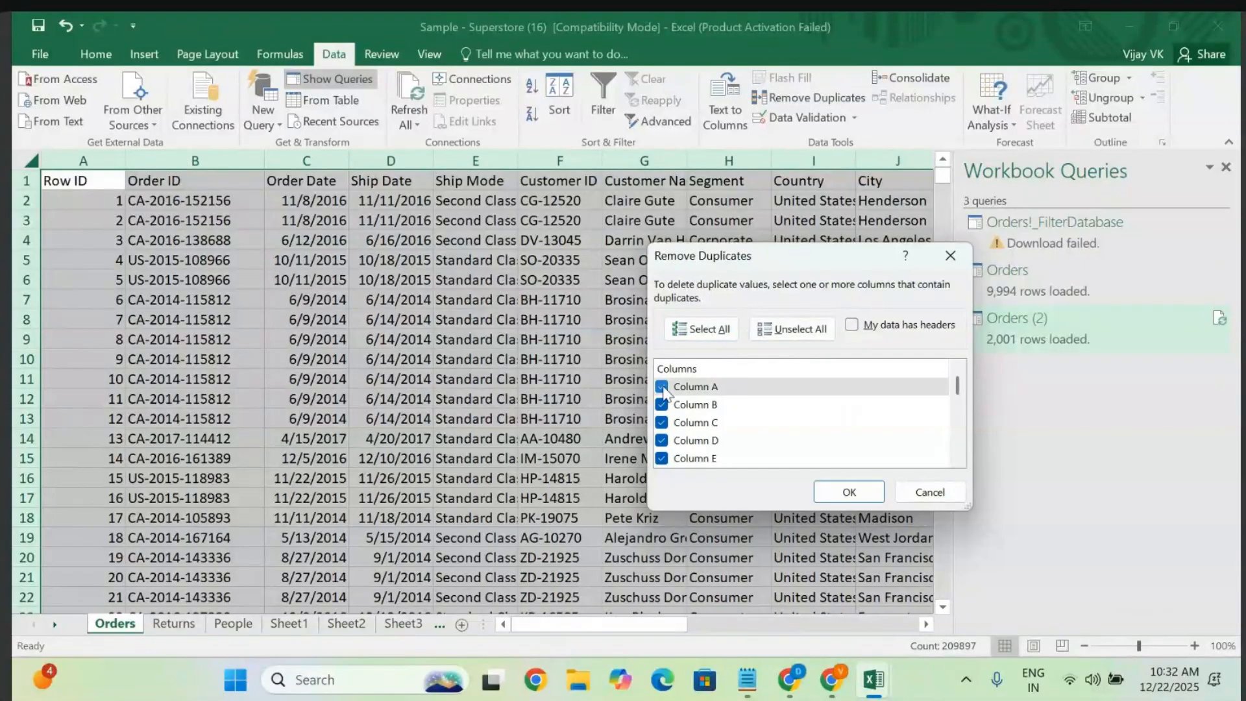
click(791, 330)
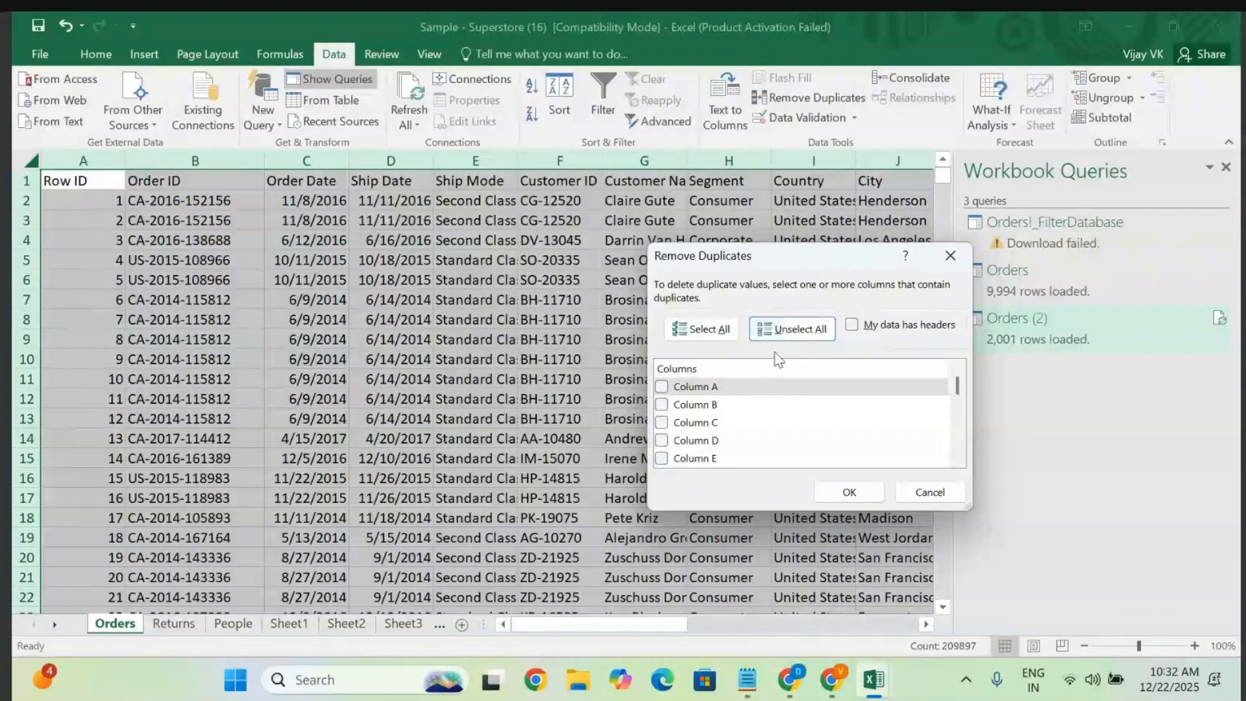
click(662, 406)
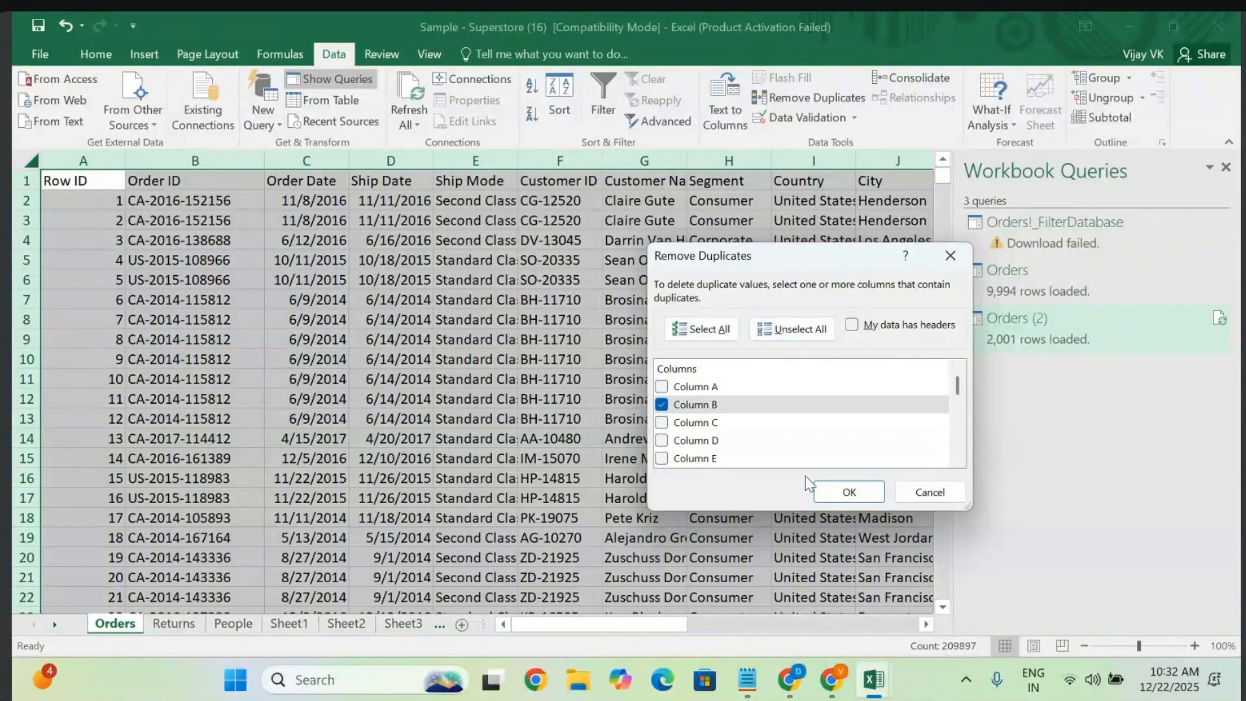
click(849, 494)
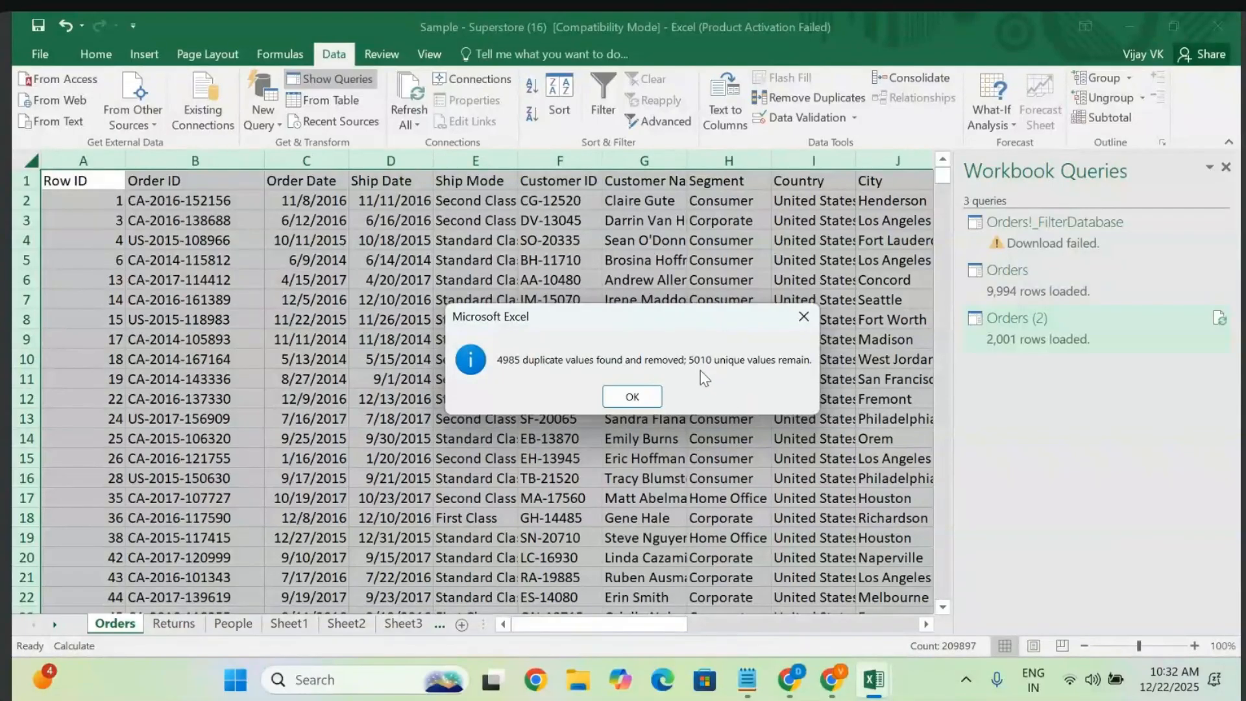
click(632, 397)
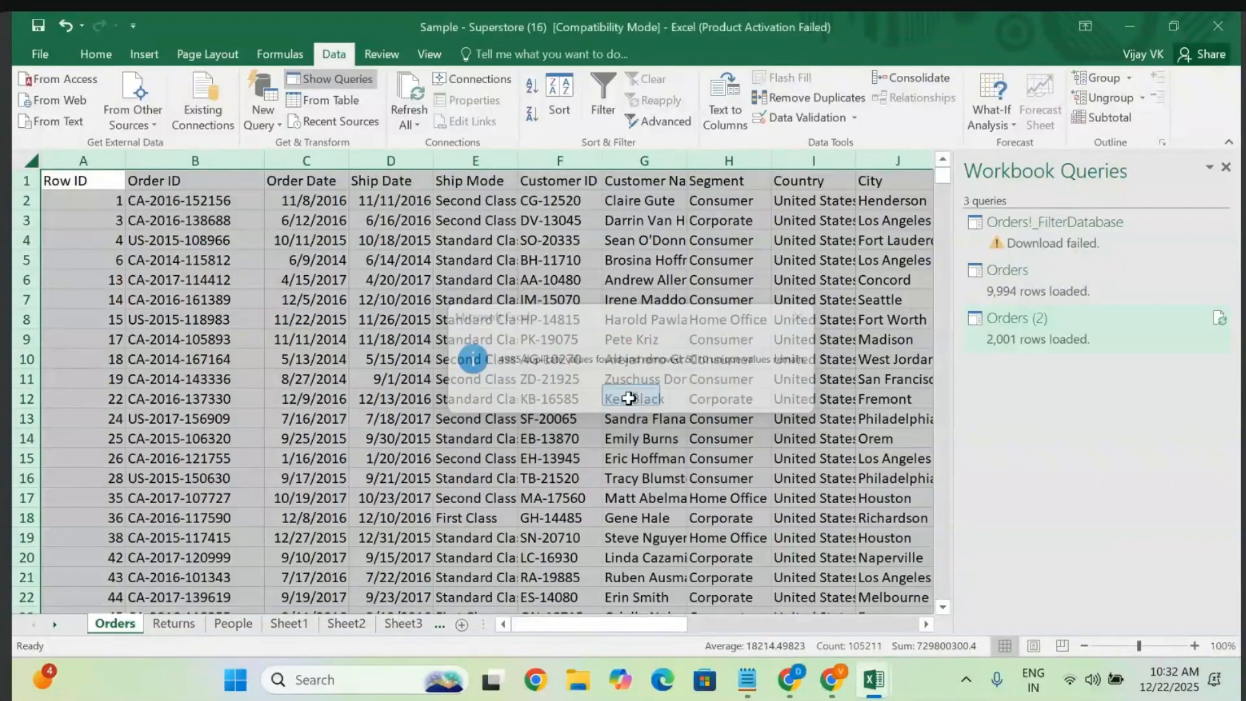
click(469, 457)
scroll(468, 457, right, 5)
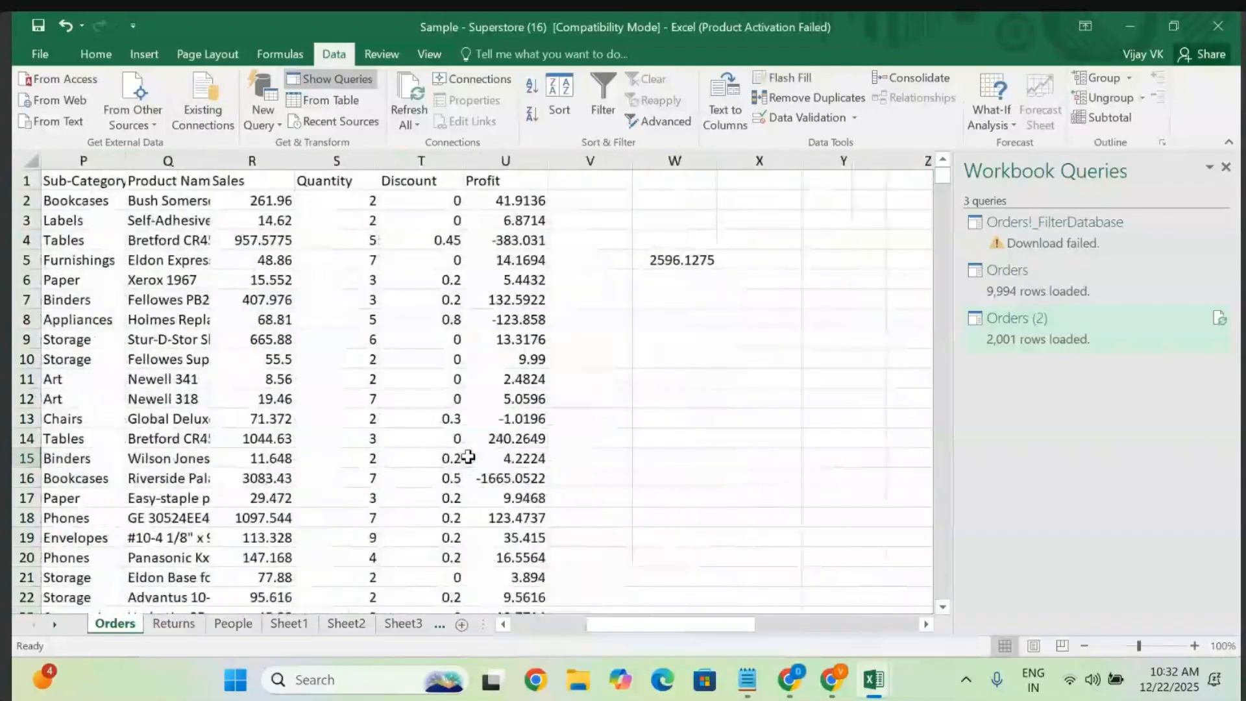
click(684, 375)
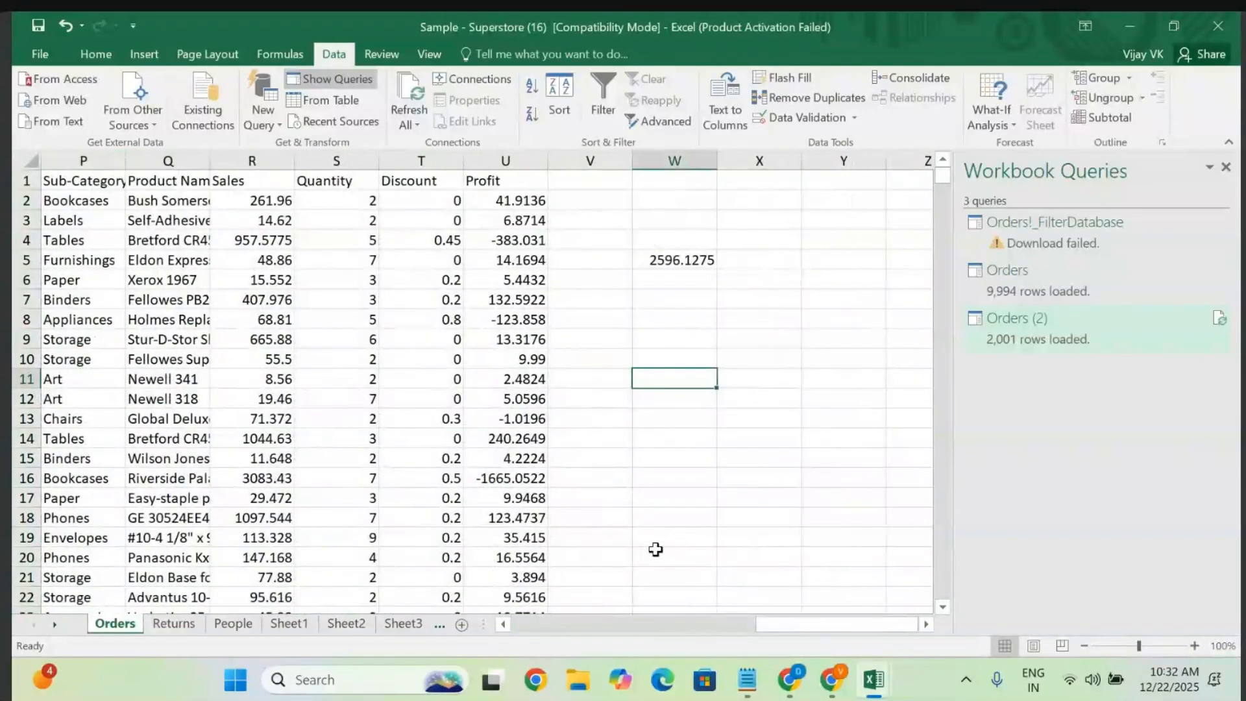
click(748, 680)
scroll(542, 439, up, 3)
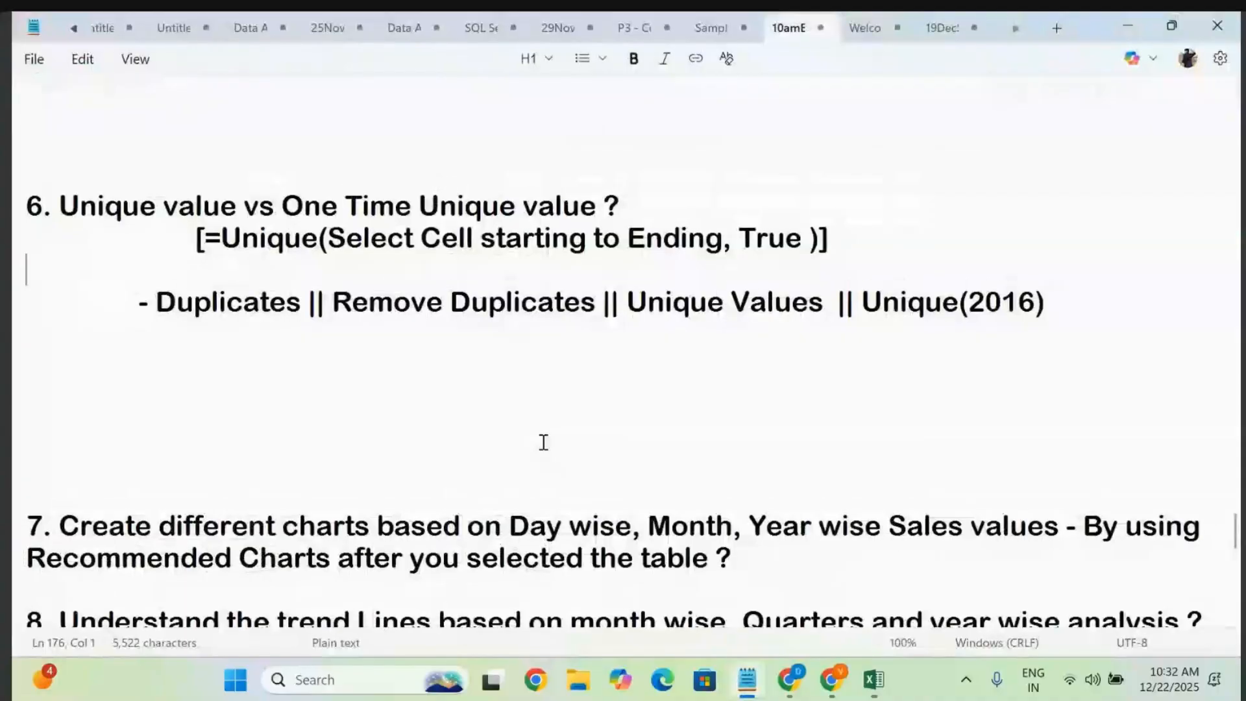
key(Up)
key(Up)
key(Up)
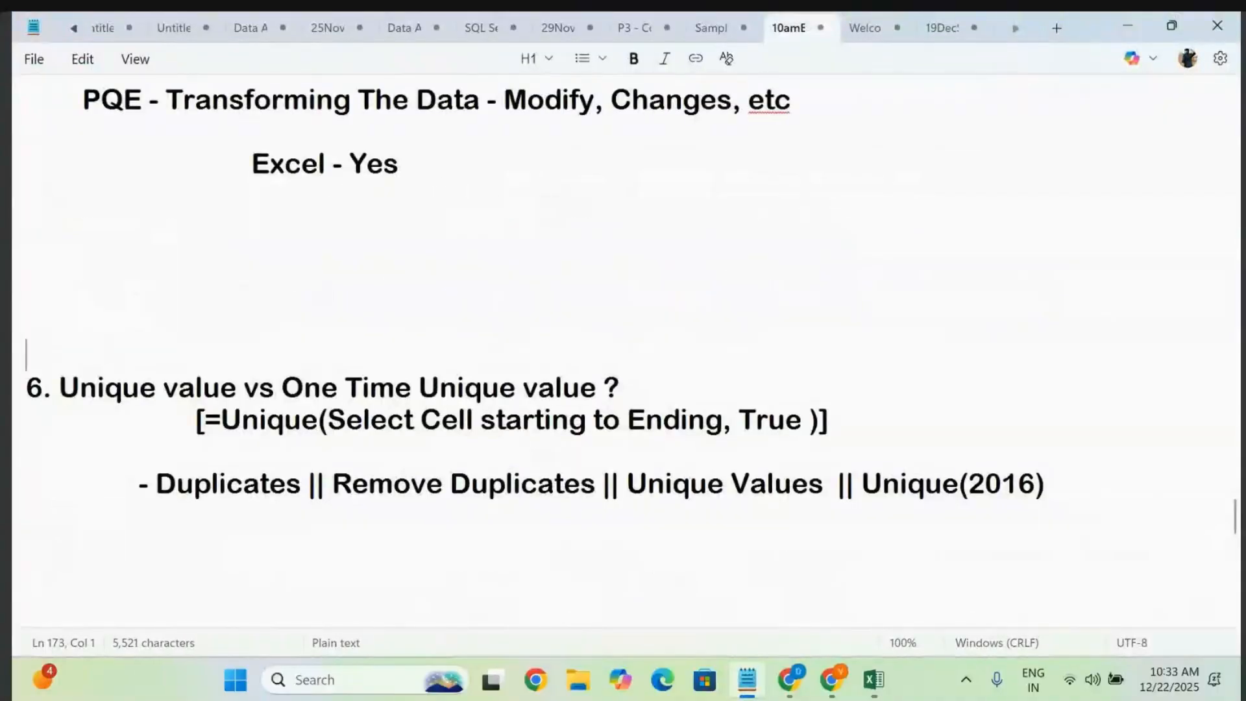
key(BackSpace)
key(BackSpace)
key(BackSpace)
key(BackSpace)
key(BackSpace)
key(BackSpace)
scroll(322, 348, down, 2)
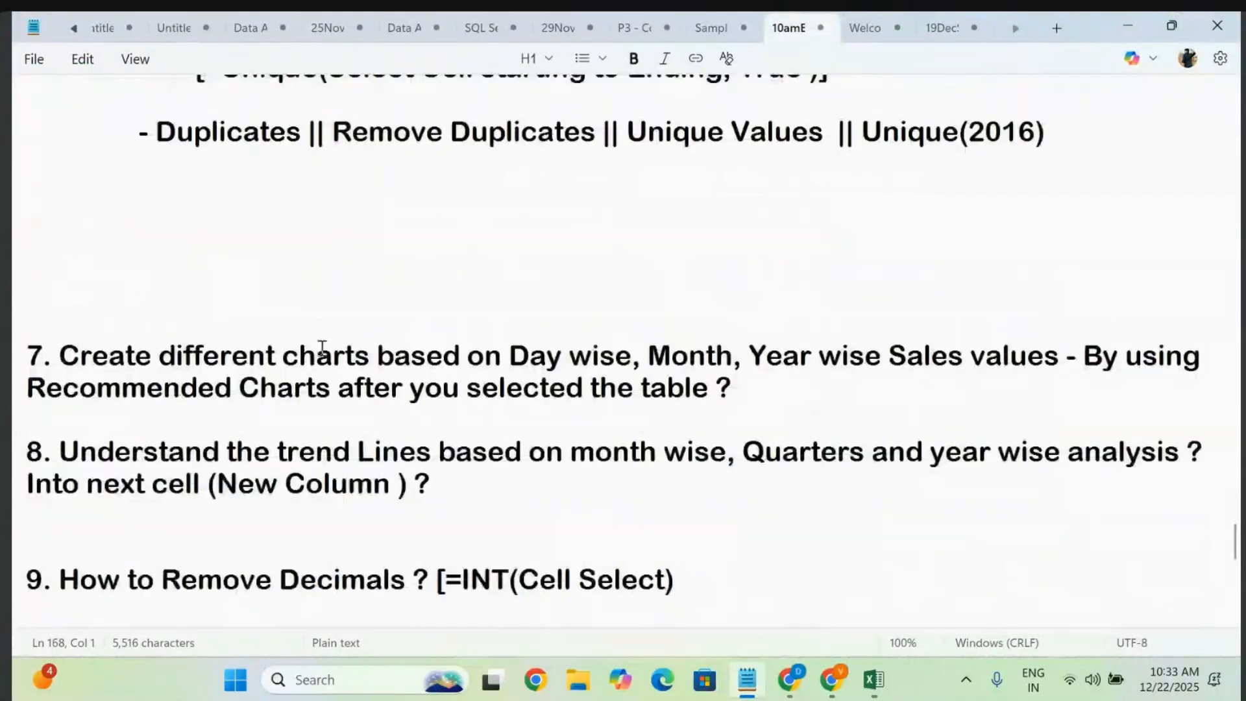
click(735, 383)
key(Return)
key(Return)
key(Return)
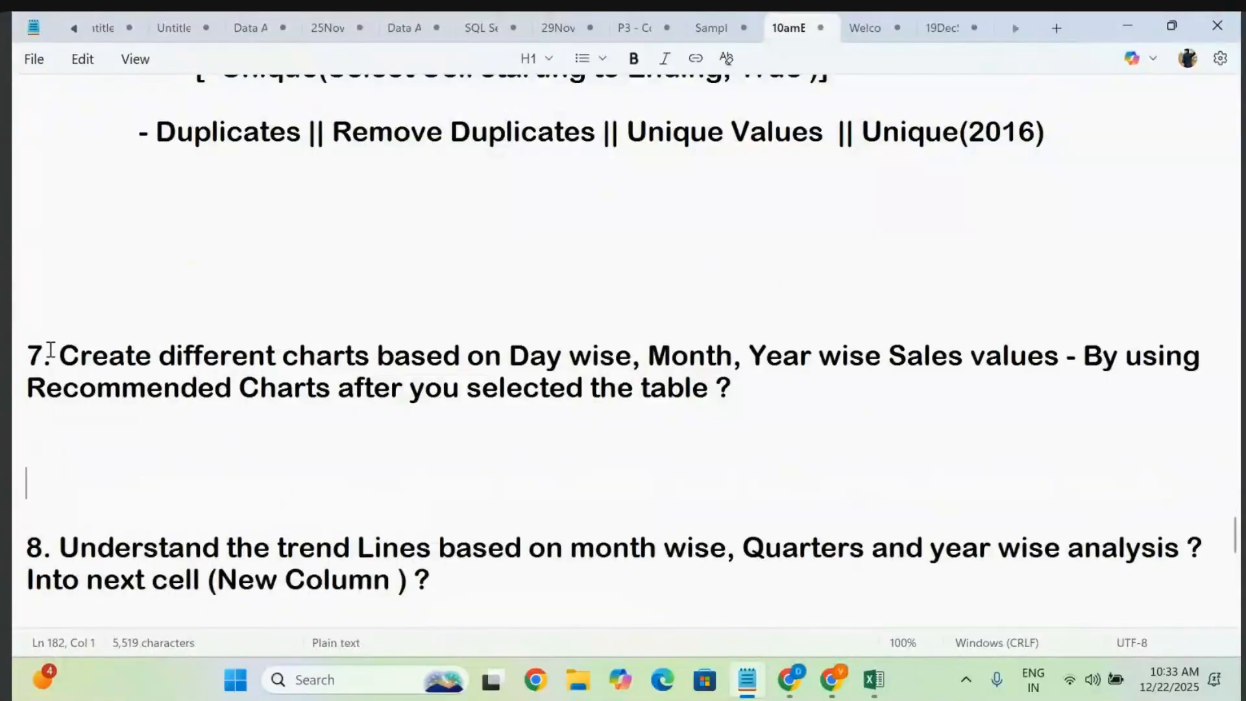
drag(51, 351, 842, 434)
click(774, 407)
drag(509, 354, 1028, 356)
mouse_move(874, 679)
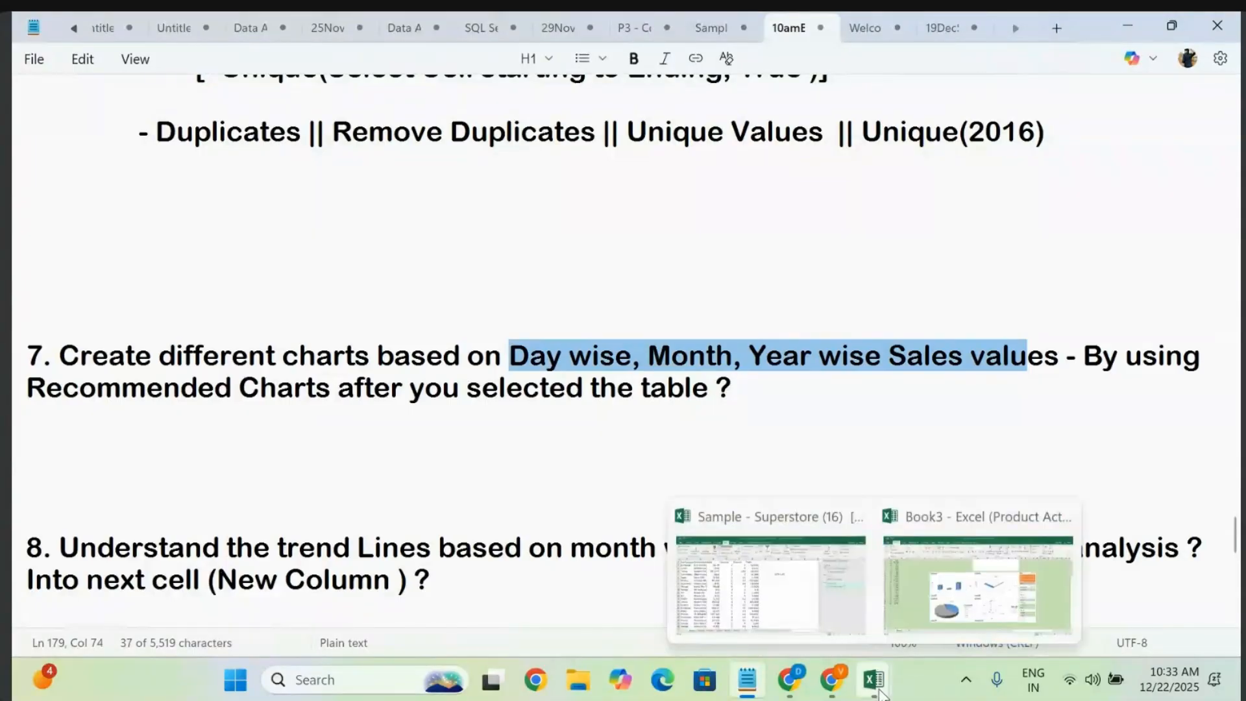
- Copy Order Date C1:C25 into a new Sheet4 and autofit column A
click(798, 612)
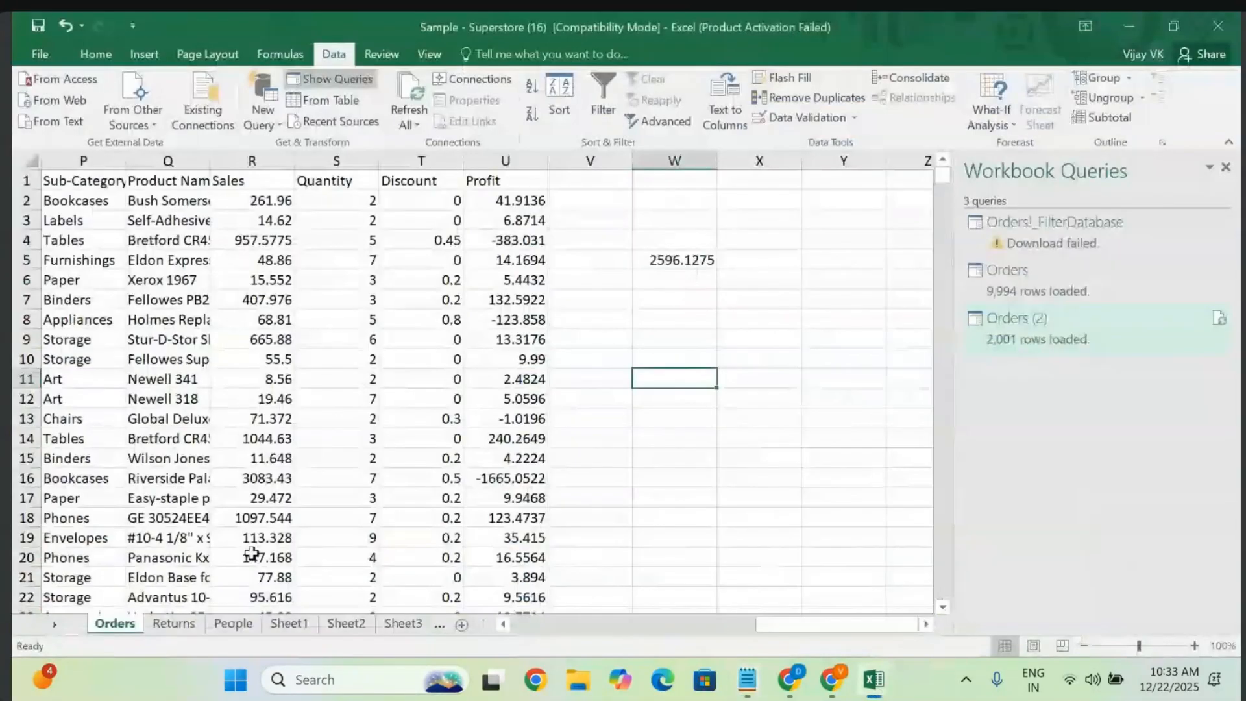
scroll(252, 555, left, 10)
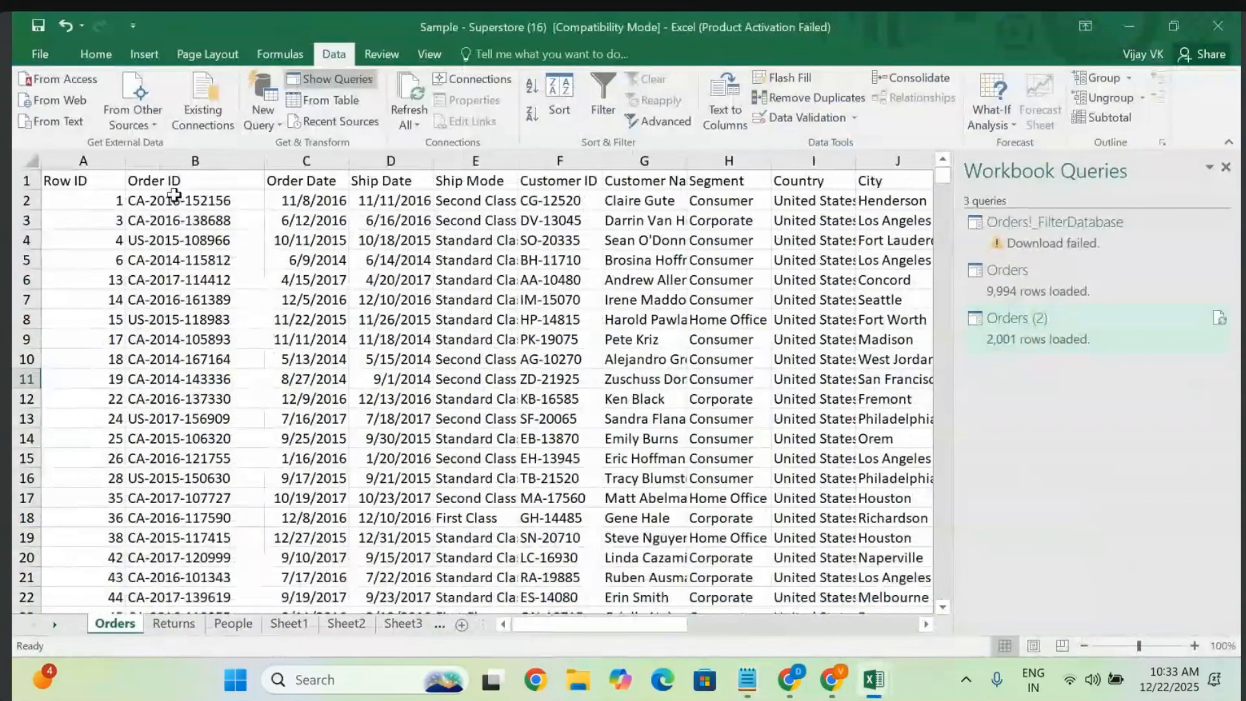
click(307, 179)
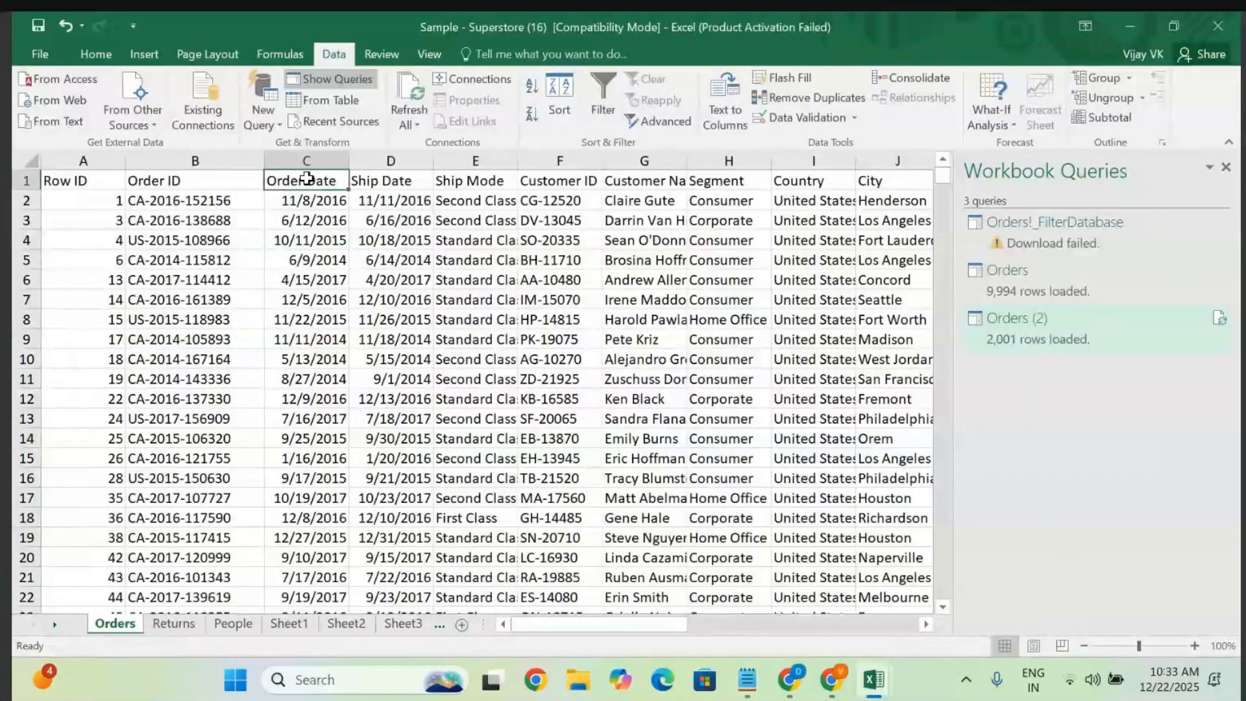
key(ctrl+Down)
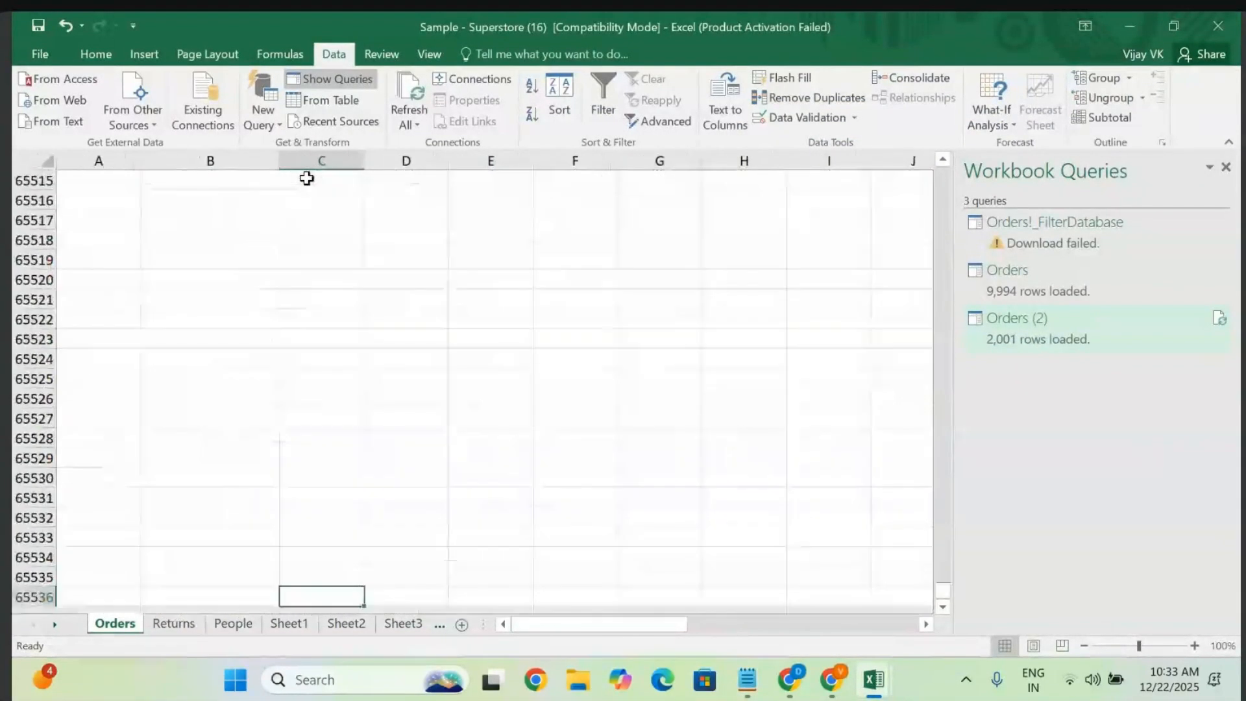
key(ctrl+Up)
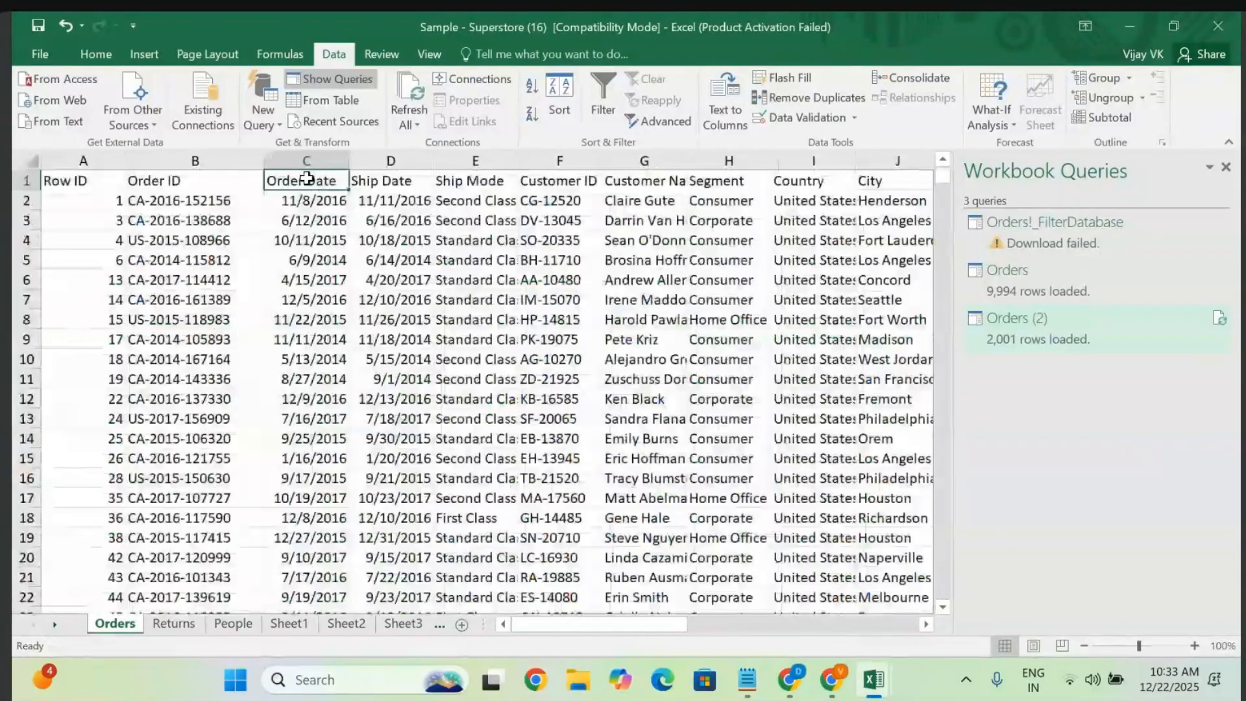
key(shift+Down)
key(shift+Down)
key(shift+Down)
key(shift+Down)
key(shift+Down)
key(shift+Down)
key(shift+Down)
key(shift+Down)
key(shift+Down)
key(shift+Down)
key(shift+Down)
key(shift+Down)
key(shift+Down)
key(shift+Down)
key(shift+Down)
key(shift+Down)
key(shift+Down)
key(shift+Down)
key(shift+Down)
key(shift+Down)
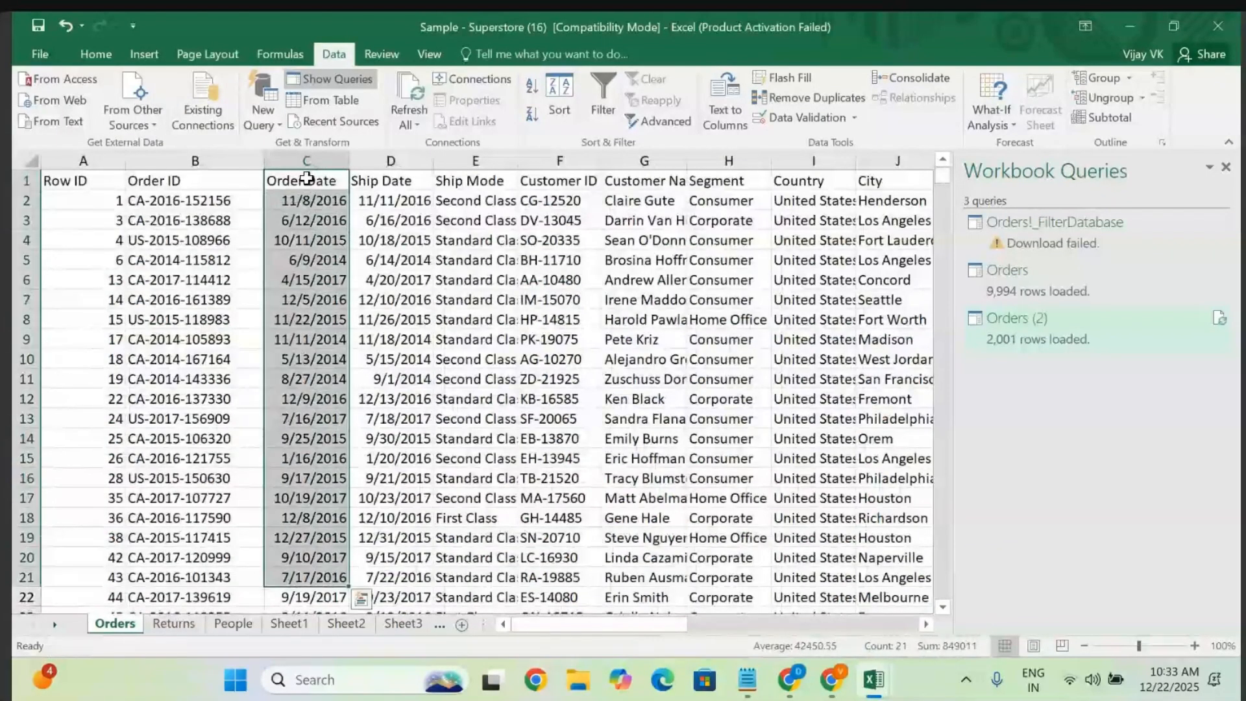
key(shift+Down)
key(shift+Down)
key(shift+Down)
key(shift+Down)
key(ctrl+c)
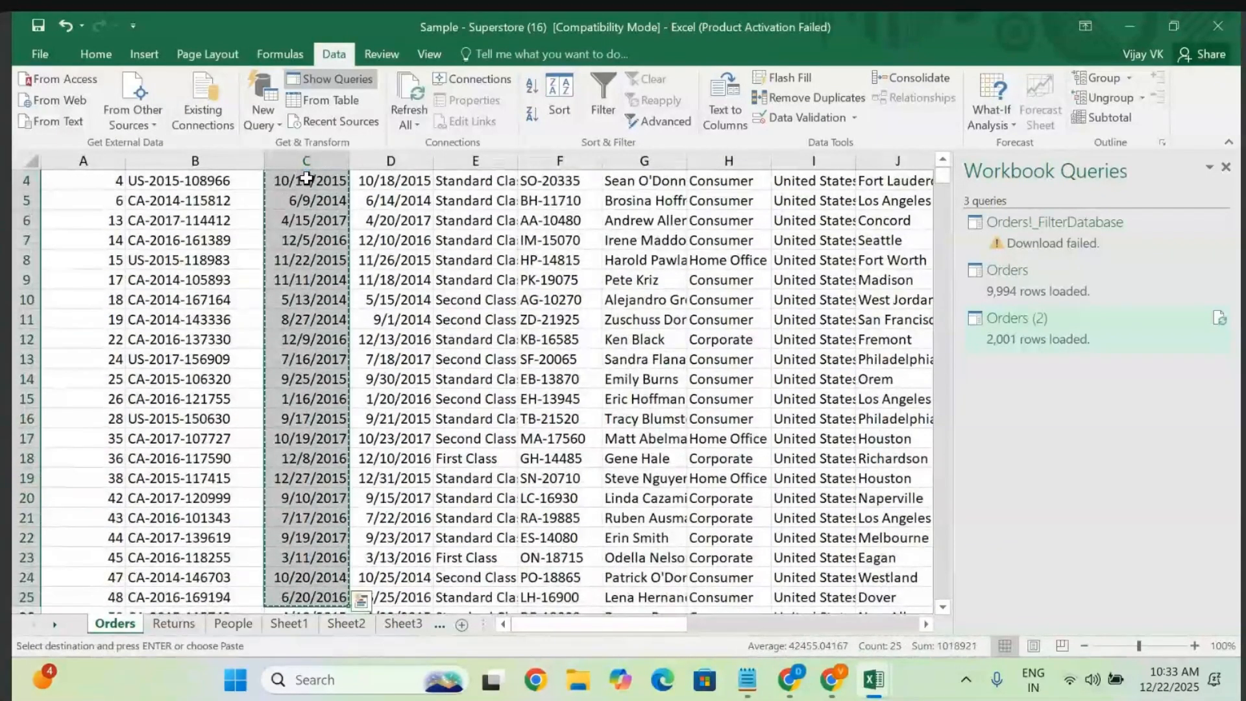
click(462, 624)
key(ctrl+v)
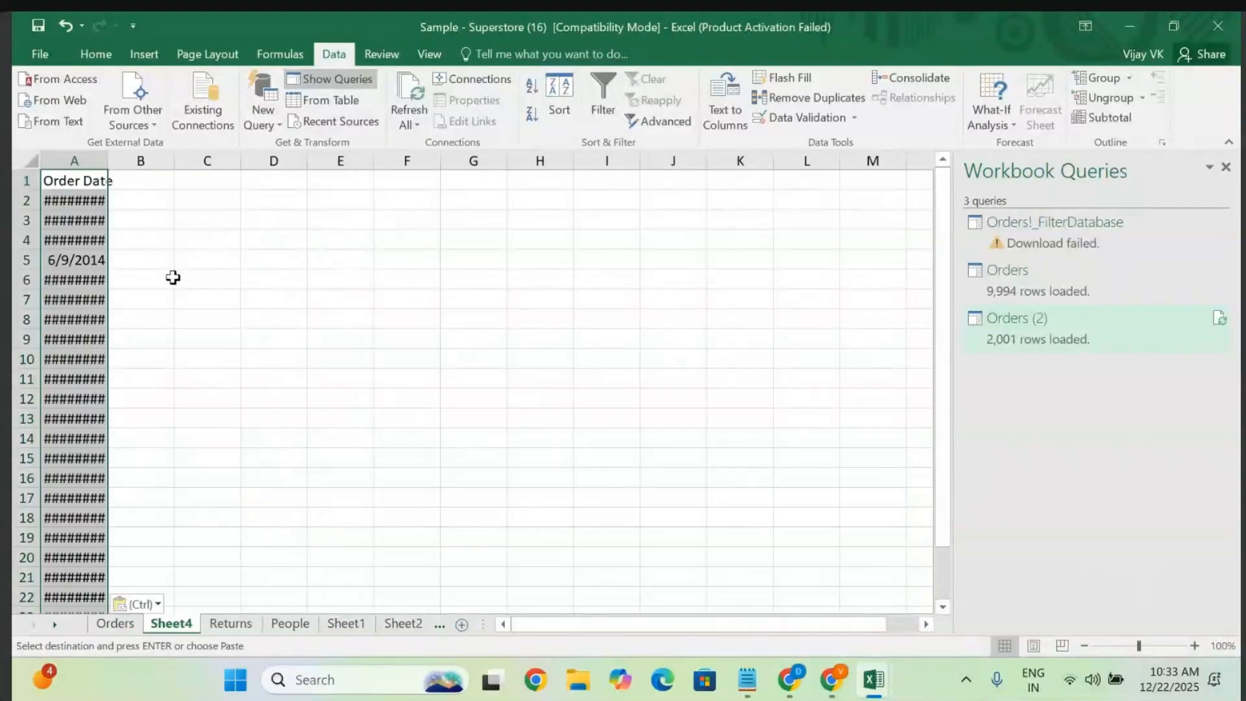
double_click(107, 153)
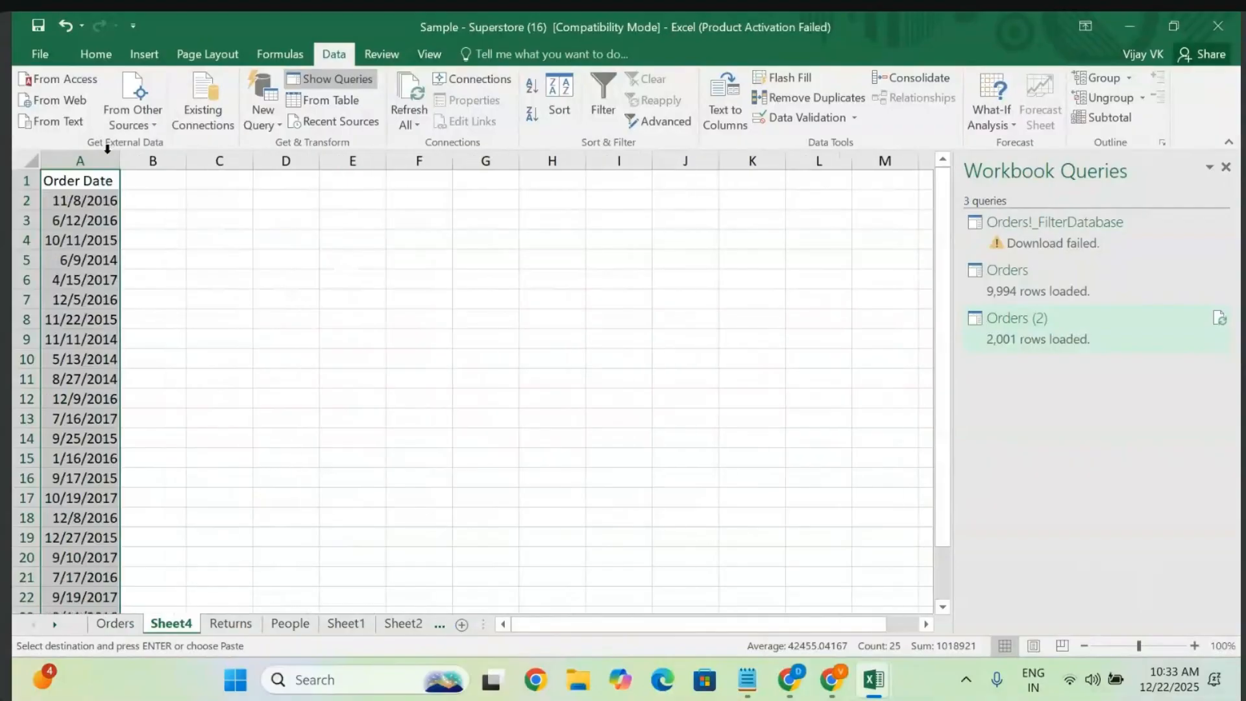
click(267, 281)
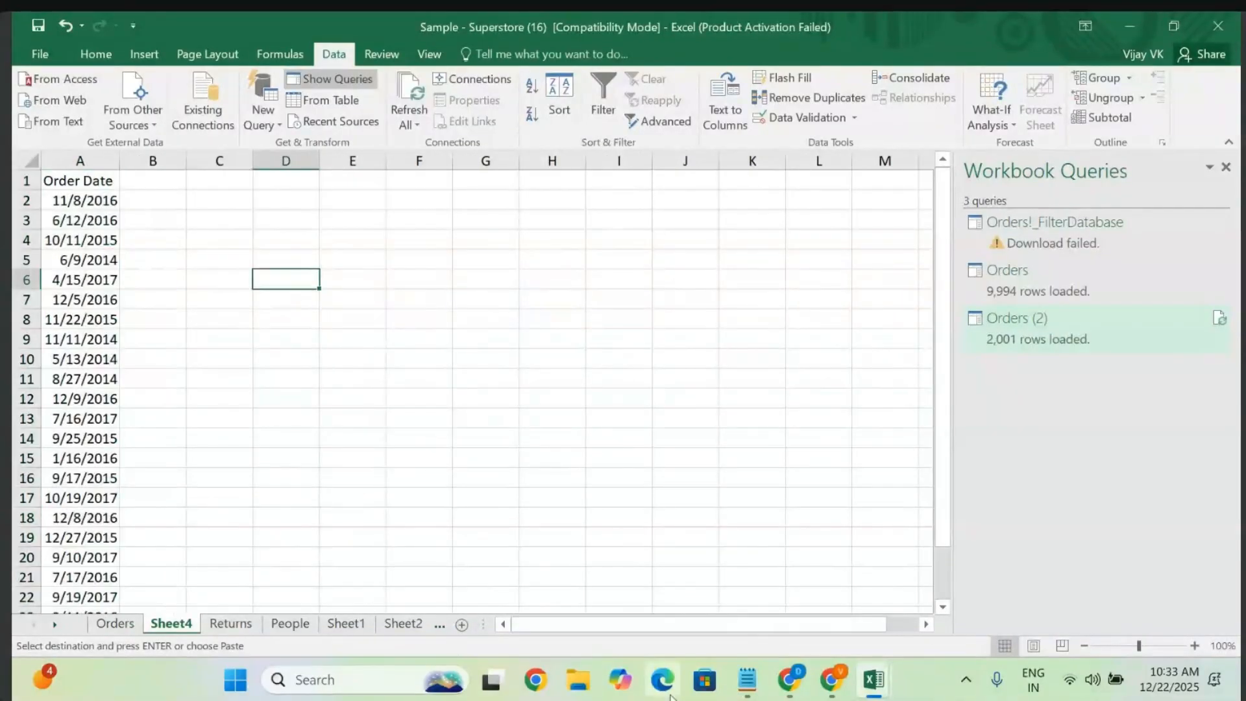
- Copy the Sales values R1:R21 from the Orders sheet
click(108, 617)
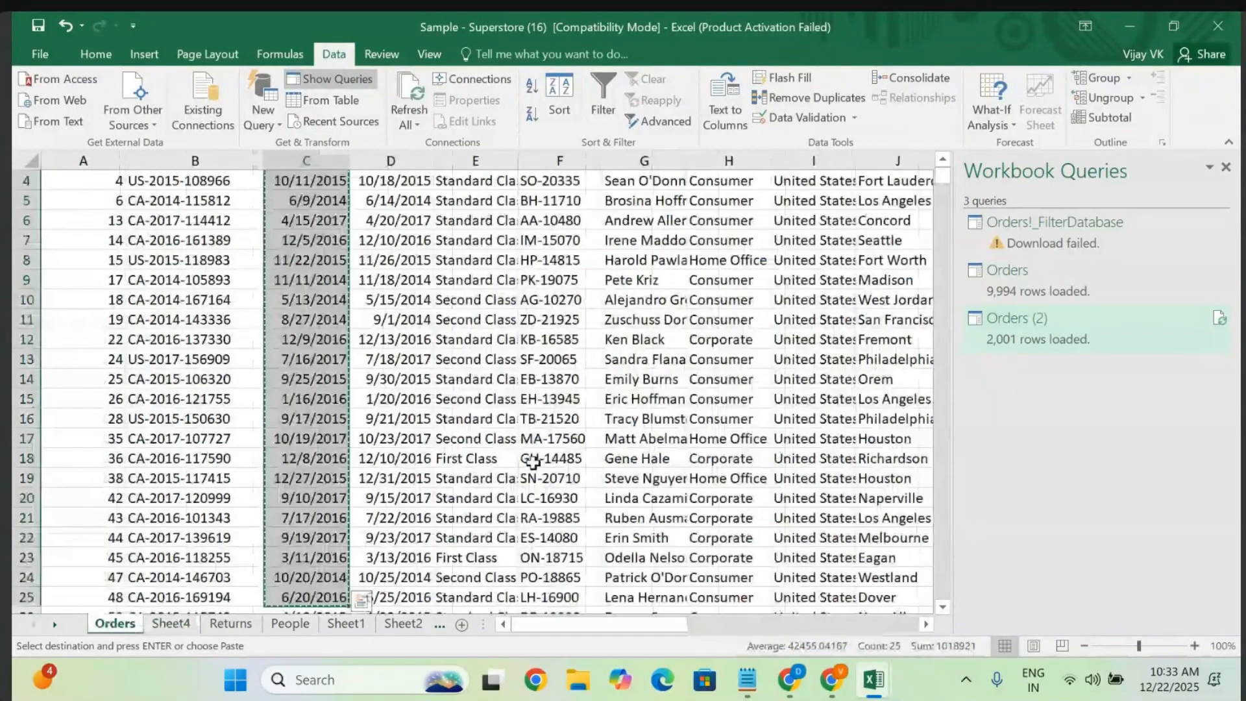
scroll(533, 462, right, 3)
scroll(533, 462, up, 1)
scroll(534, 462, right, 5)
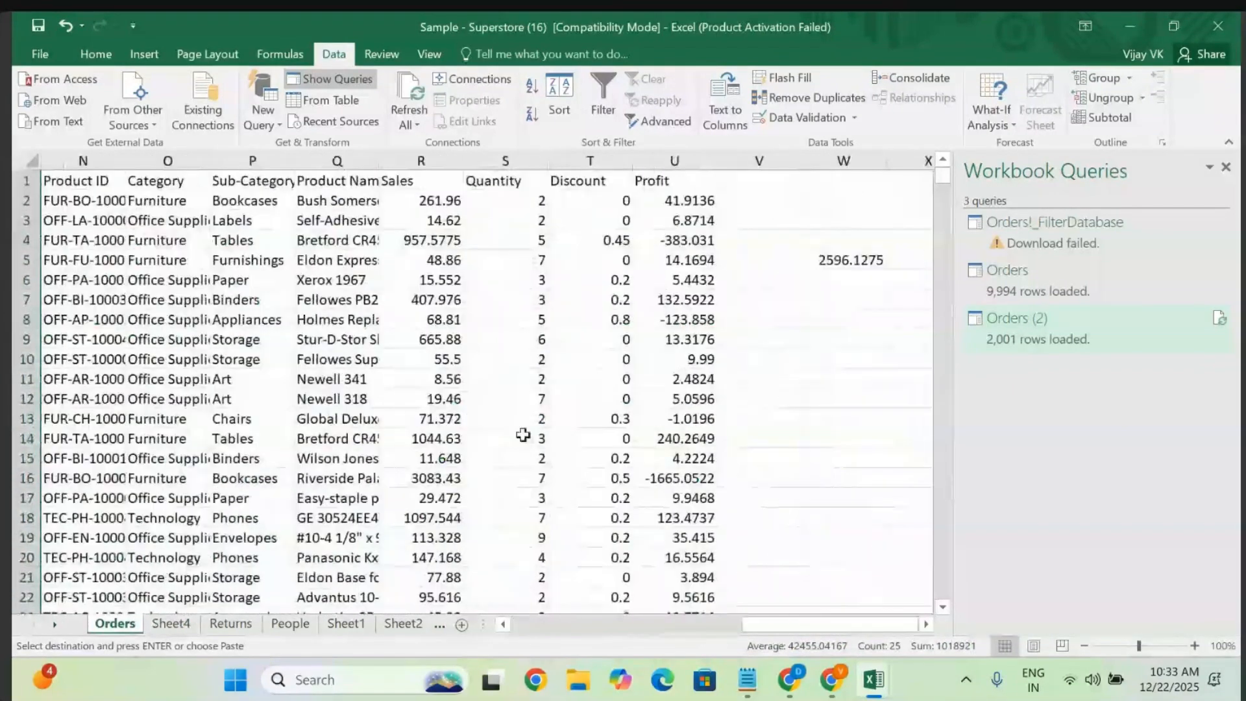
click(416, 182)
key(shift+Down)
key(shift+Down)
key(shift+Down)
key(shift+Down)
key(shift+Down)
key(shift+Down)
key(shift+Down)
key(shift+Down)
key(shift+Down)
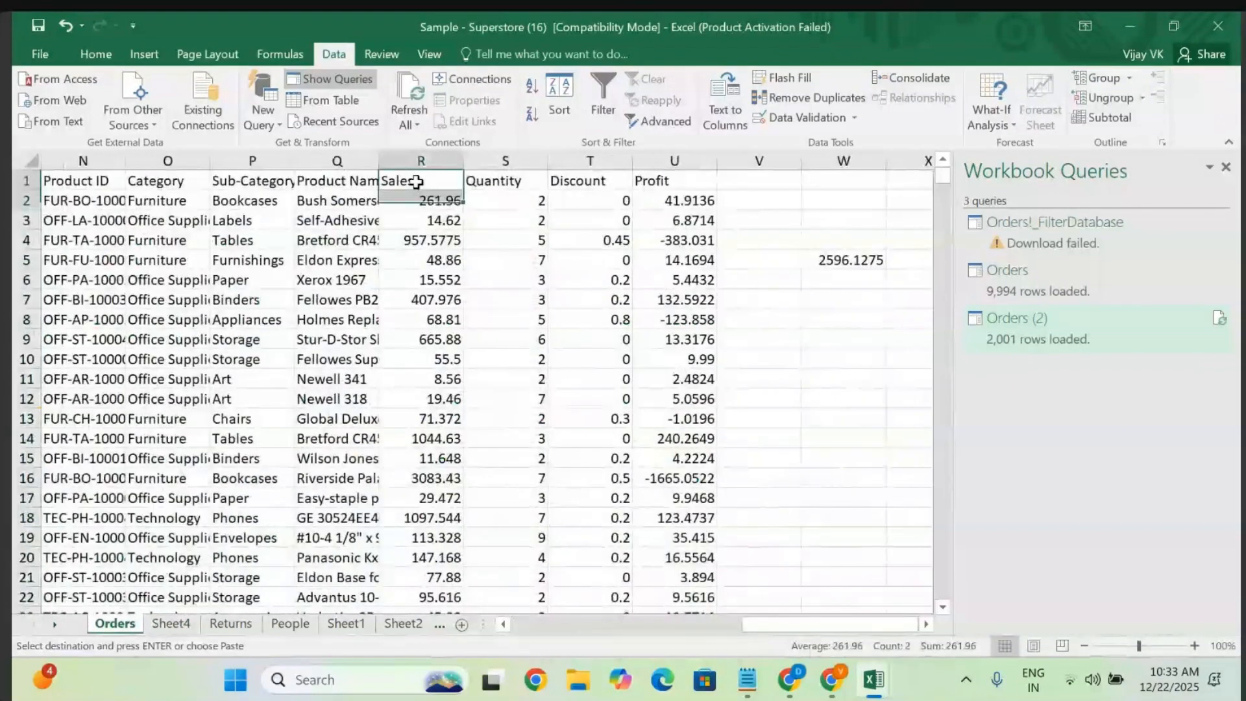
key(shift+Down)
key(shift+Down)
key(shift+Down)
key(shift+Down)
key(shift+Down)
key(shift+Down)
key(shift+Down)
key(shift+Down)
key(shift+Down)
key(shift+Down)
key(shift+Down)
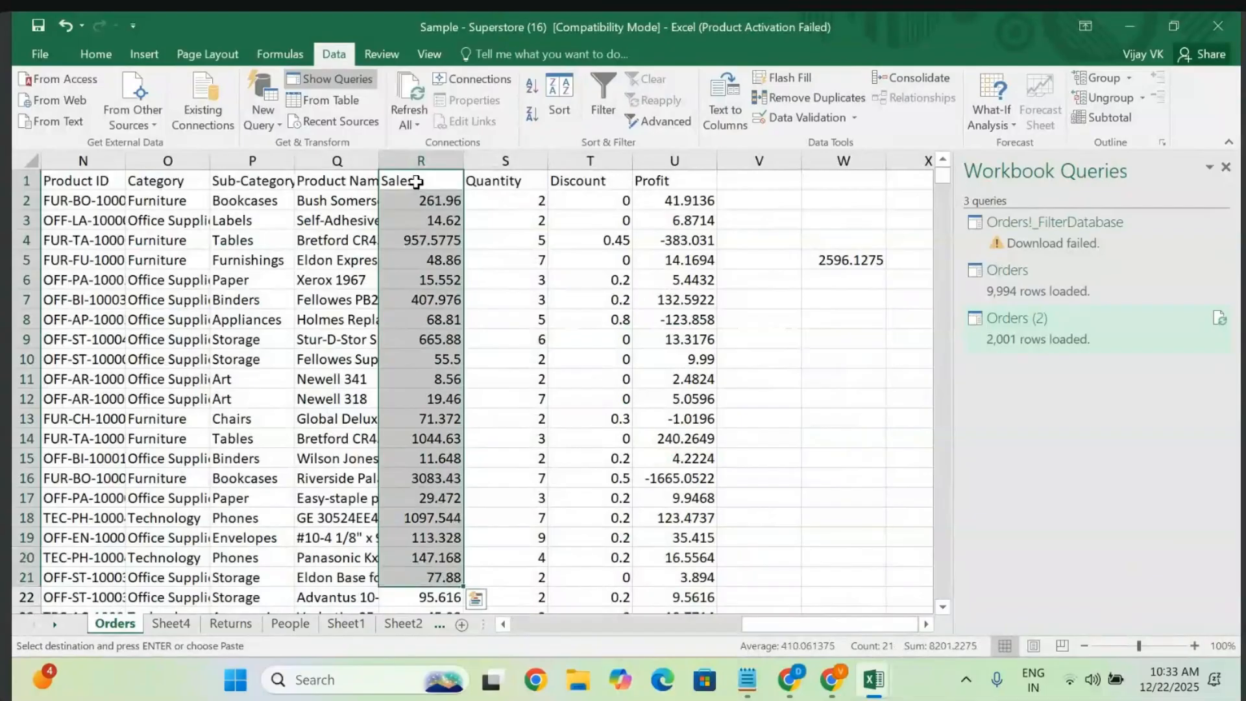
key(ctrl+c)
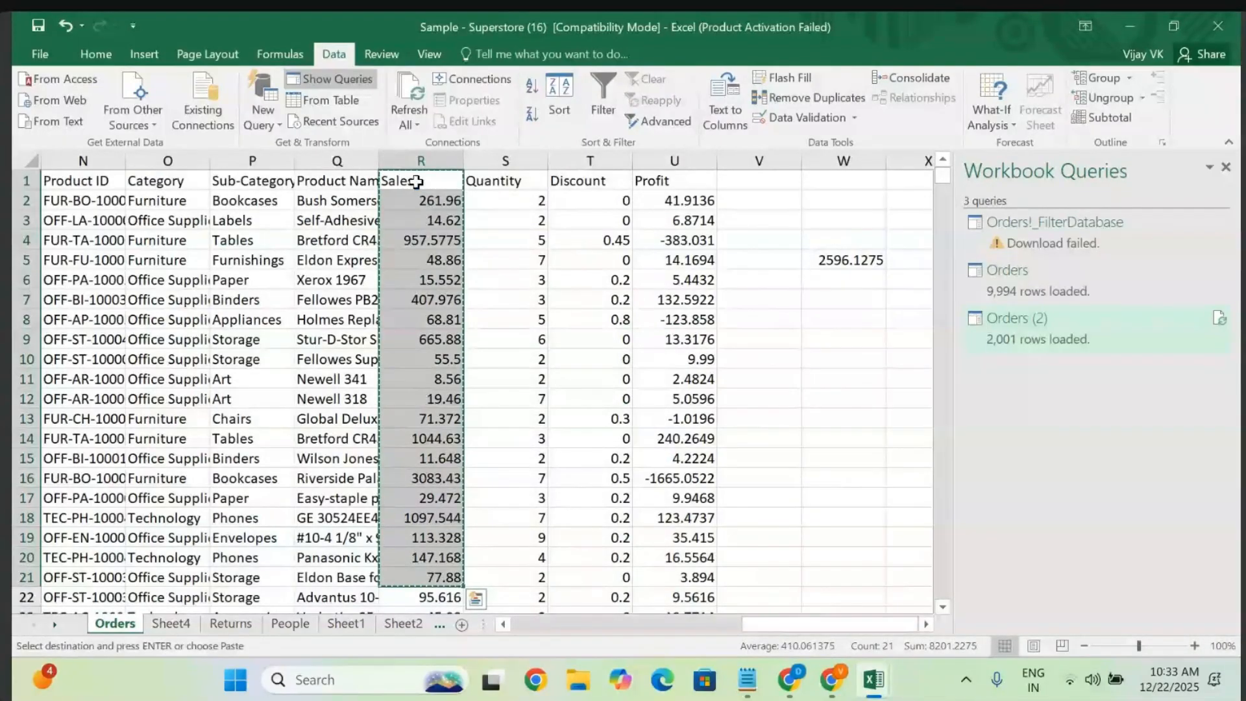
- Paste the Sales values into B1 on Sheet4 and fill 77.88 down to row 25
click(170, 623)
click(172, 177)
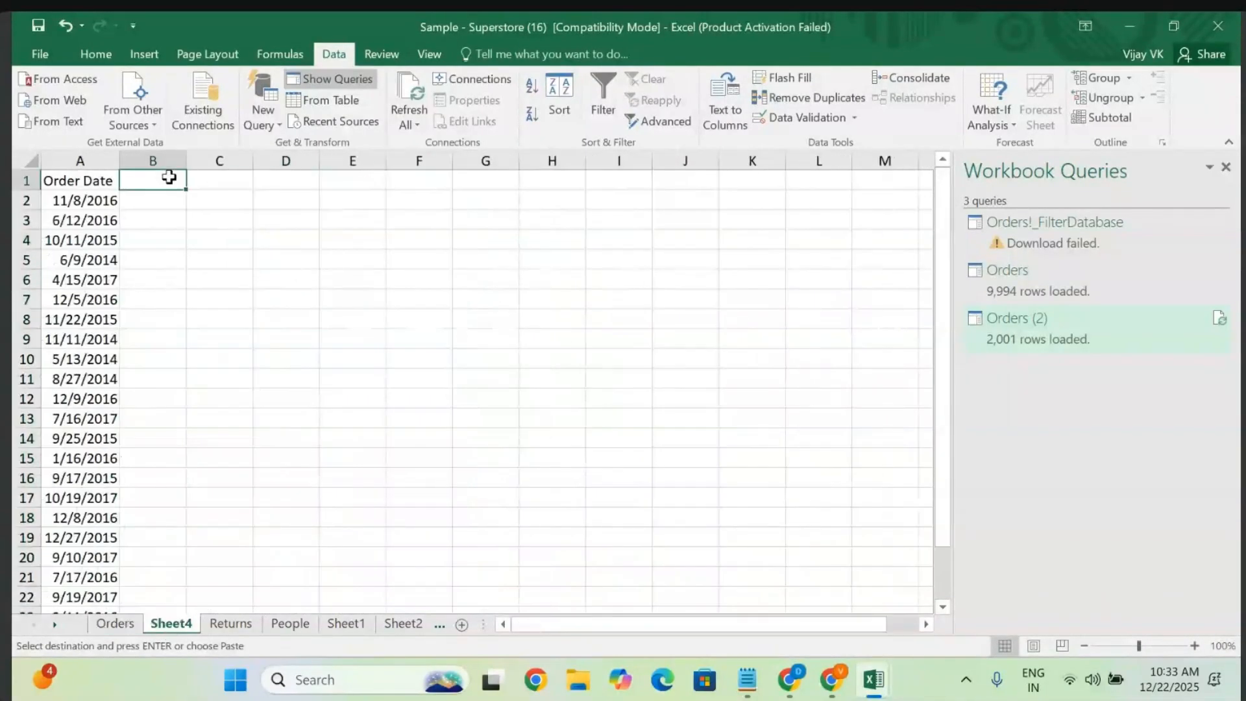
key(ctrl+v)
scroll(168, 174, down, 2)
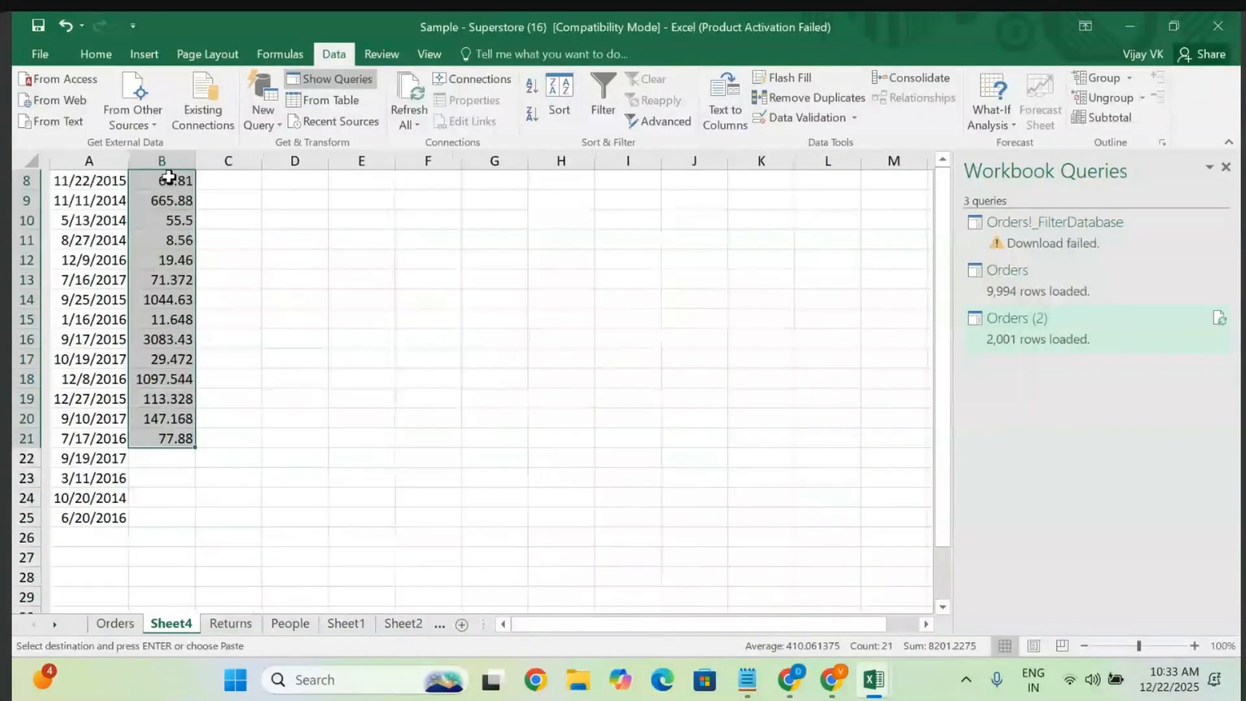
click(134, 471)
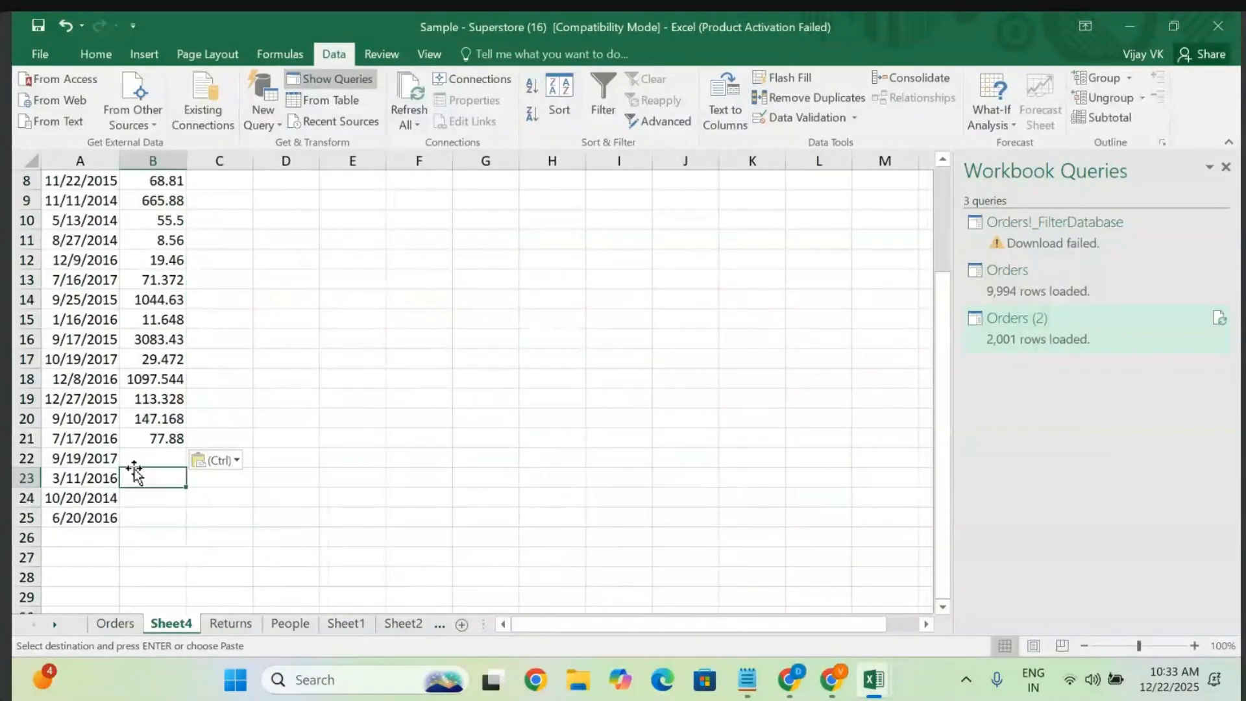
click(168, 441)
drag(190, 449, 180, 521)
click(295, 418)
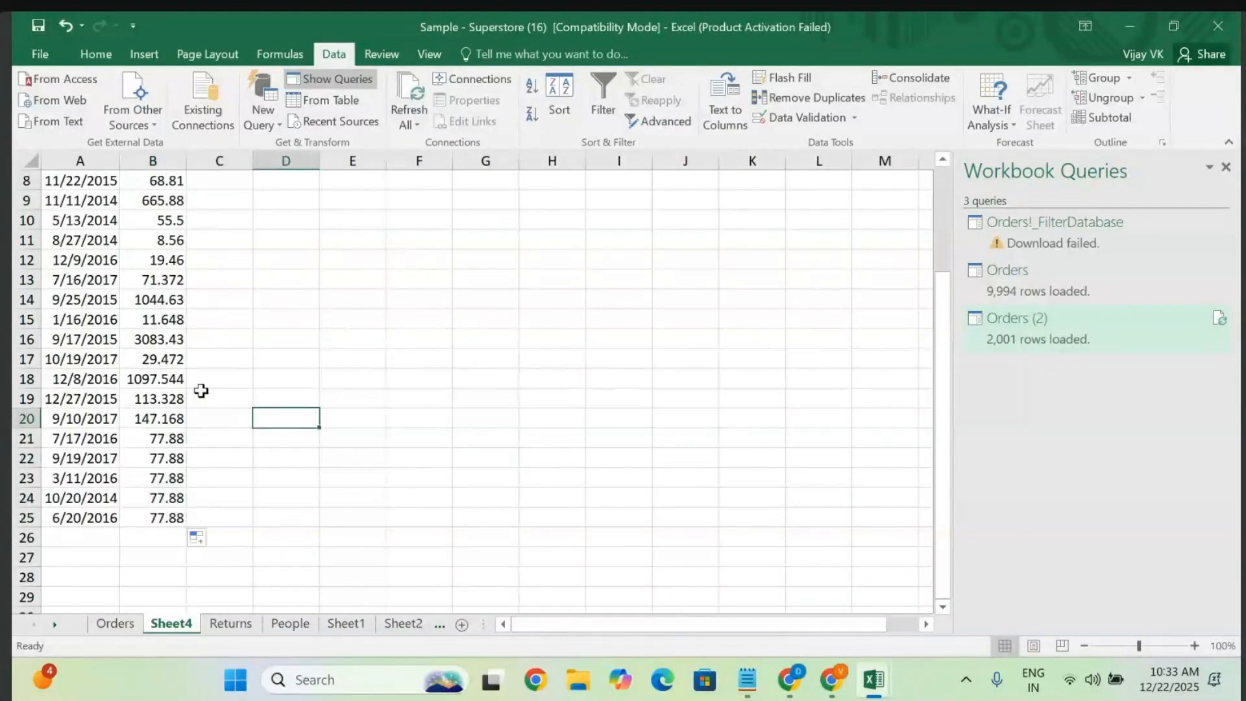
scroll(181, 387, up, 2)
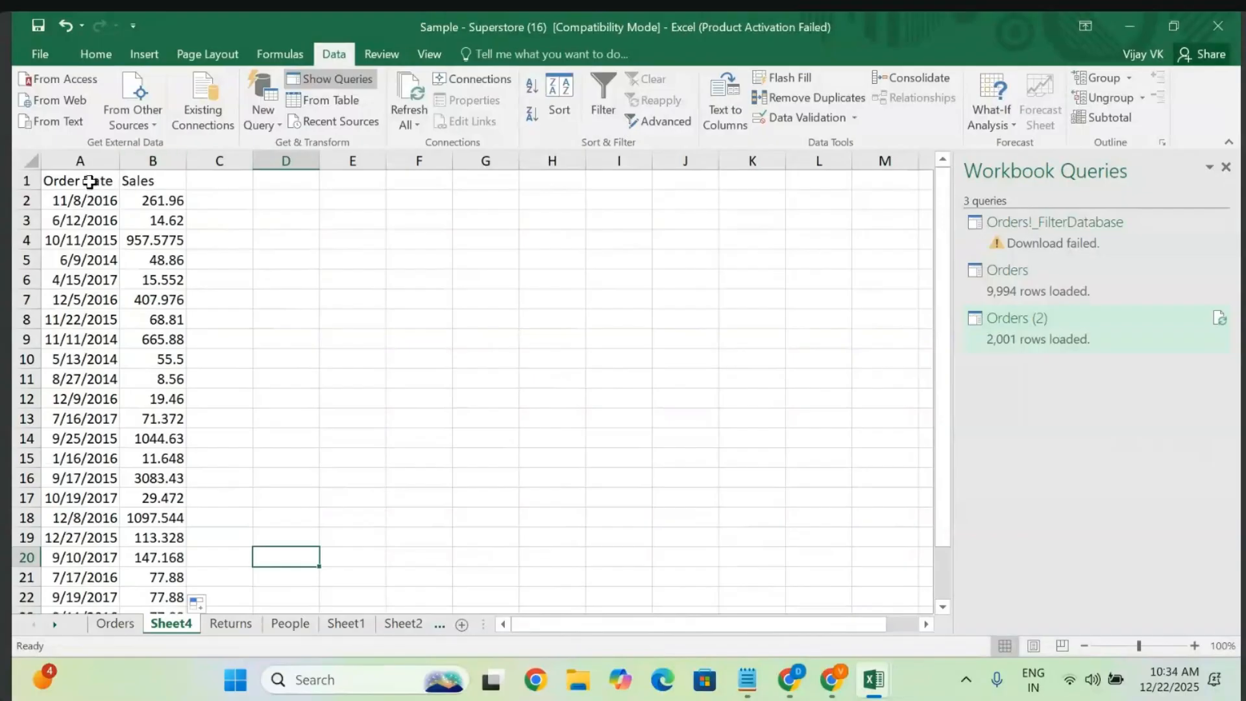
click(226, 202)
- Add a Day heading in D1 and enter =DAY(A2) in D2
click(281, 197)
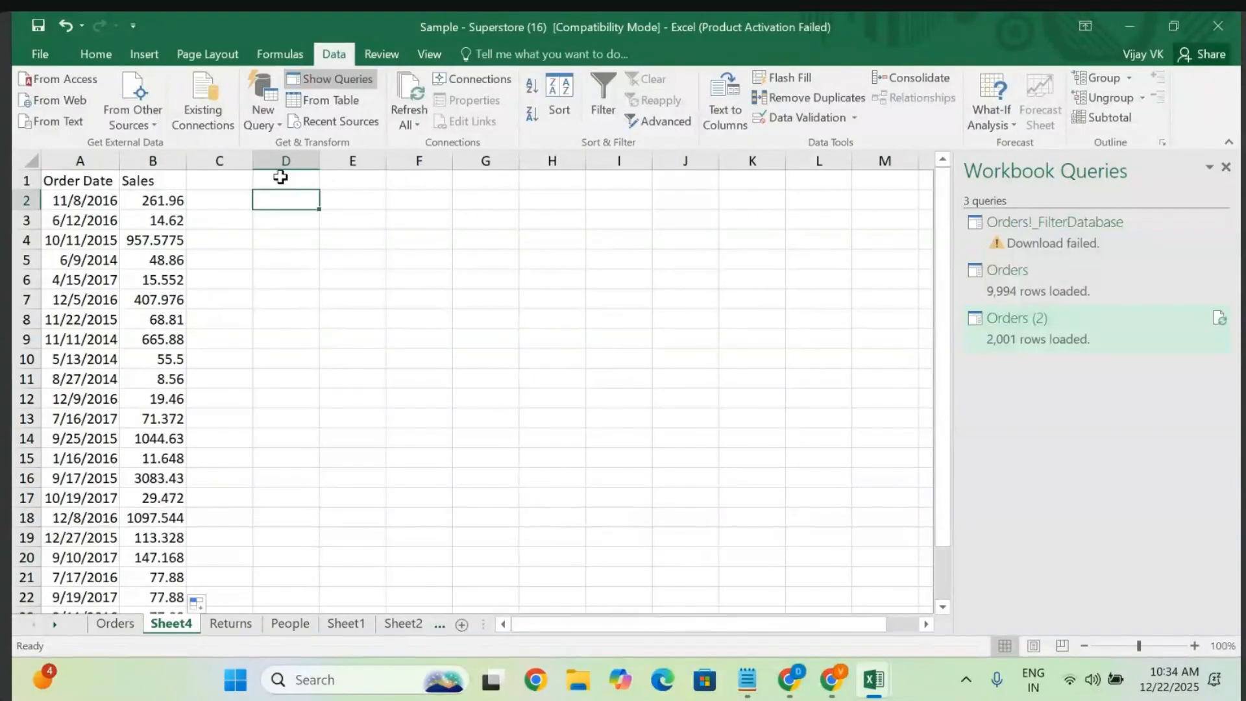
click(281, 177)
text(Da)
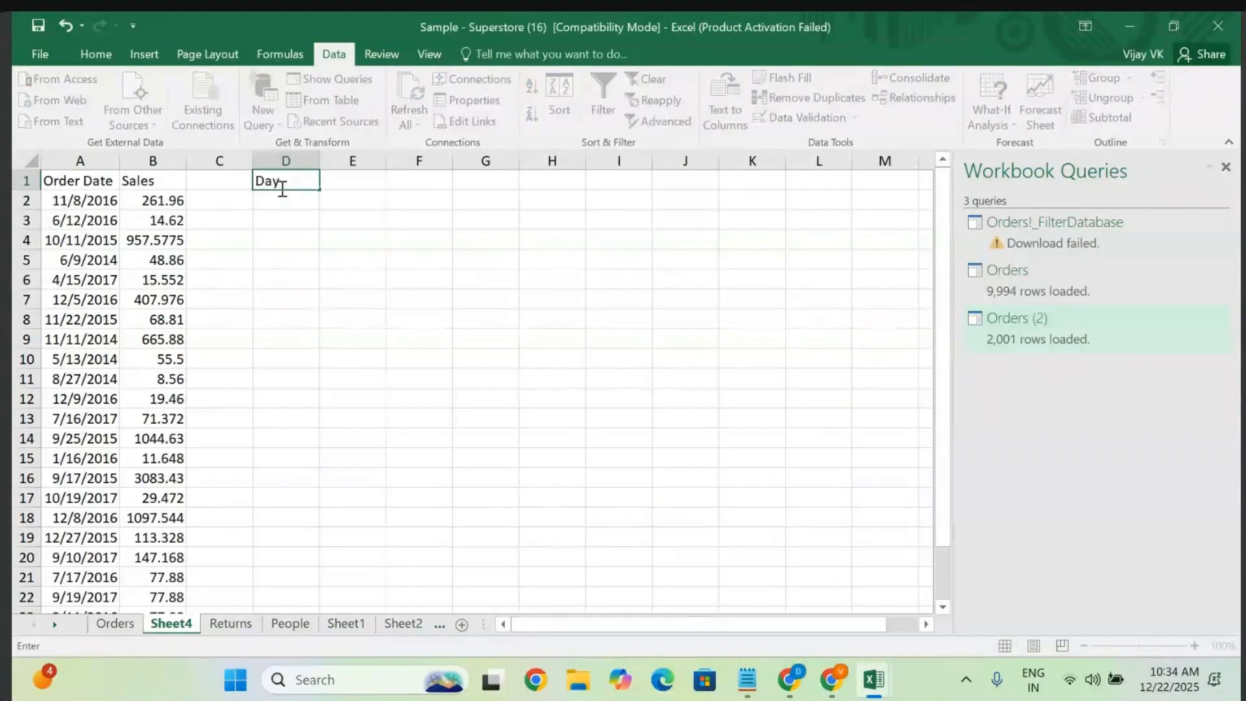
text(y)
click(280, 198)
text(=)
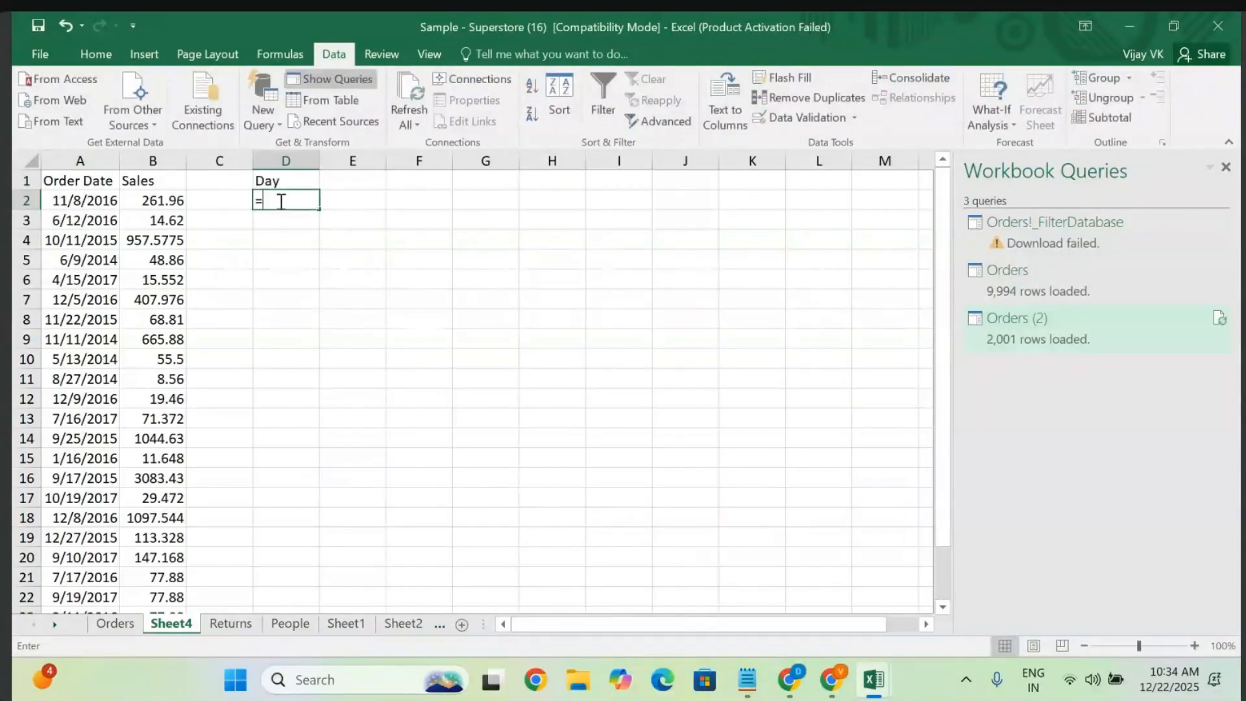
text(day)
key(Tab)
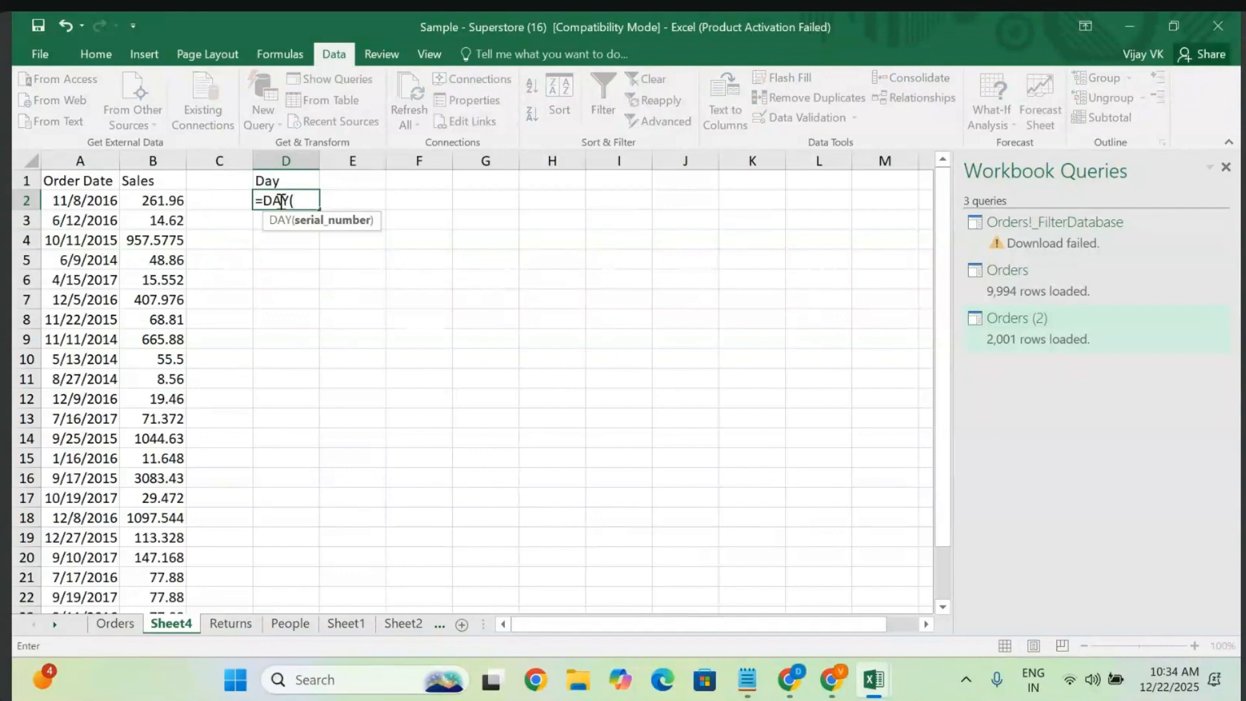
click(84, 202)
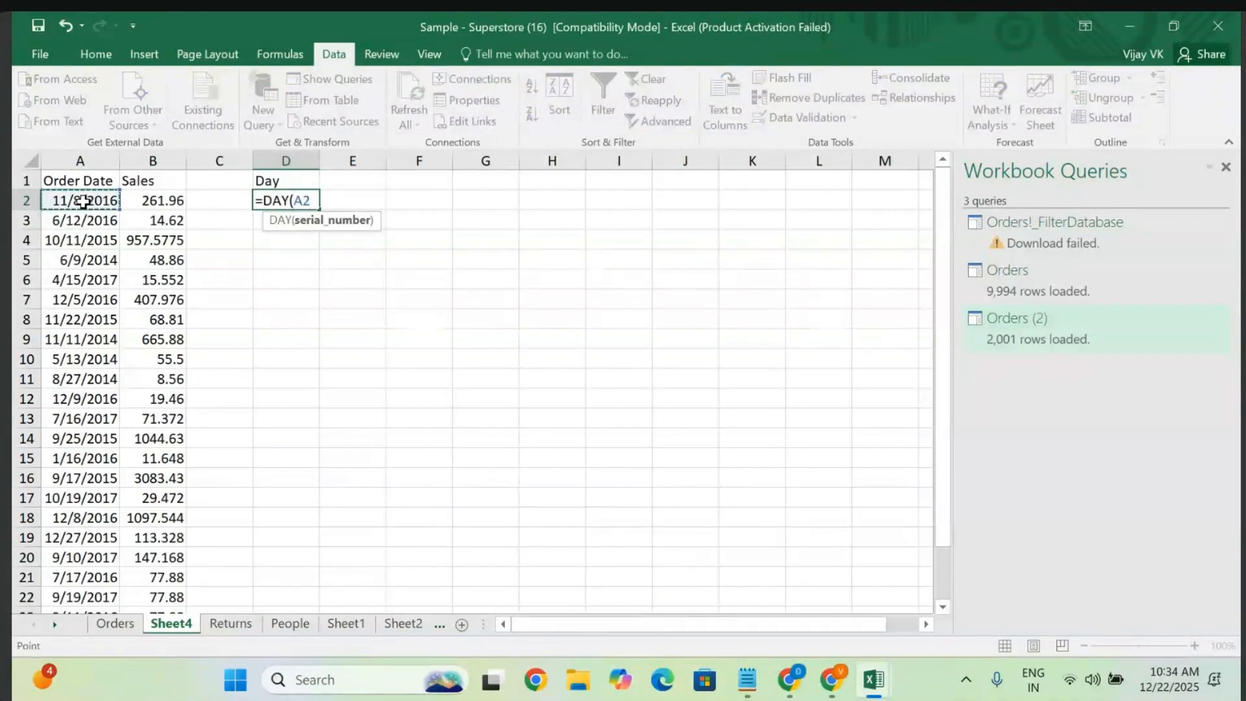
key(Return)
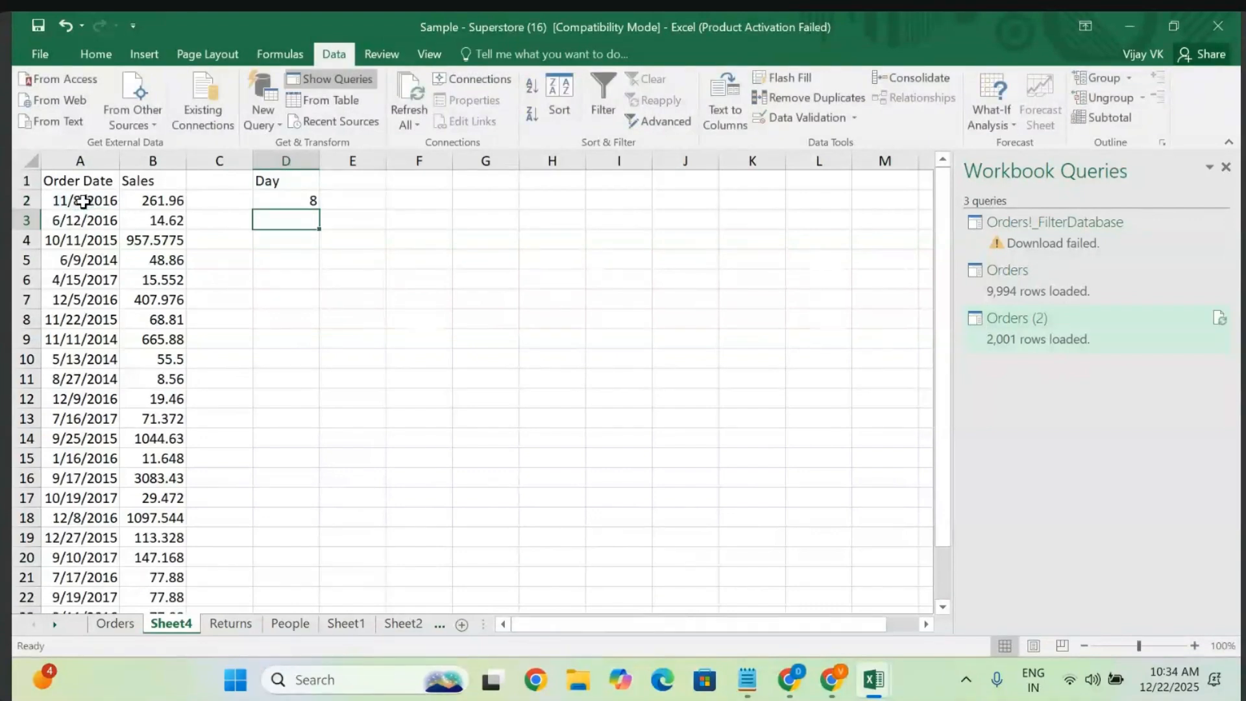
click(289, 202)
click(91, 205)
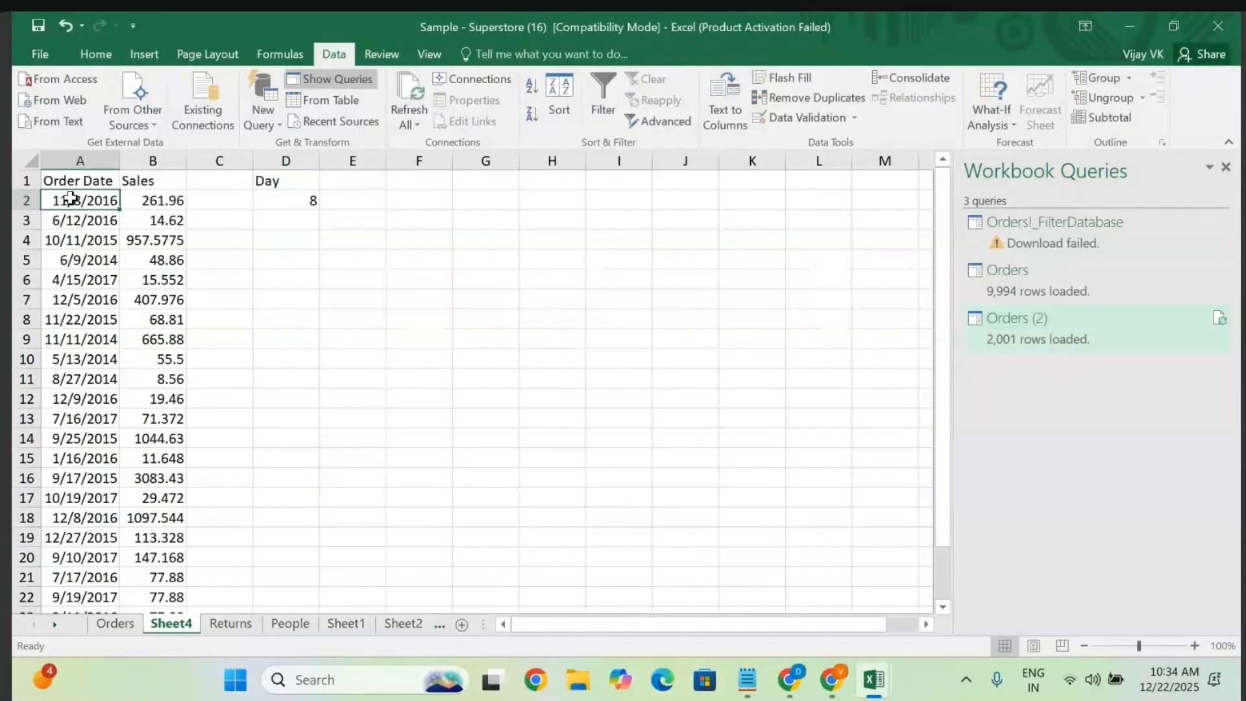
click(293, 202)
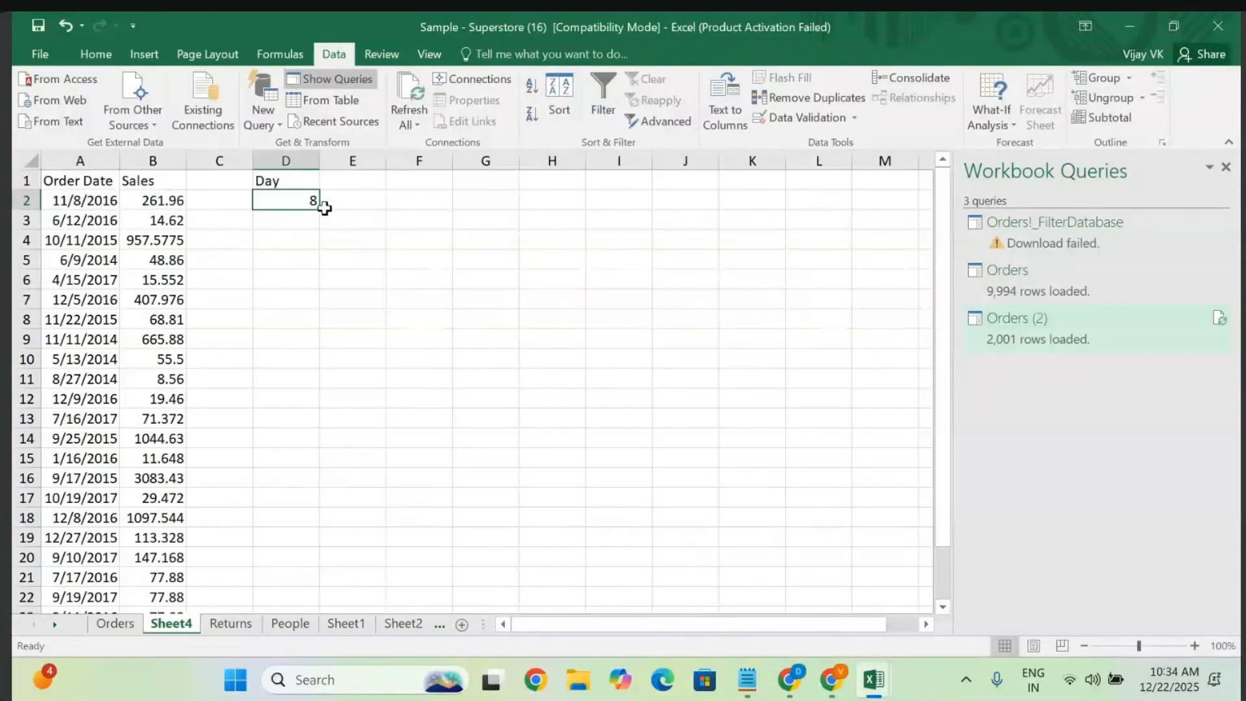
- Fill the DAY formula down column D to row 25
drag(318, 209, 321, 501)
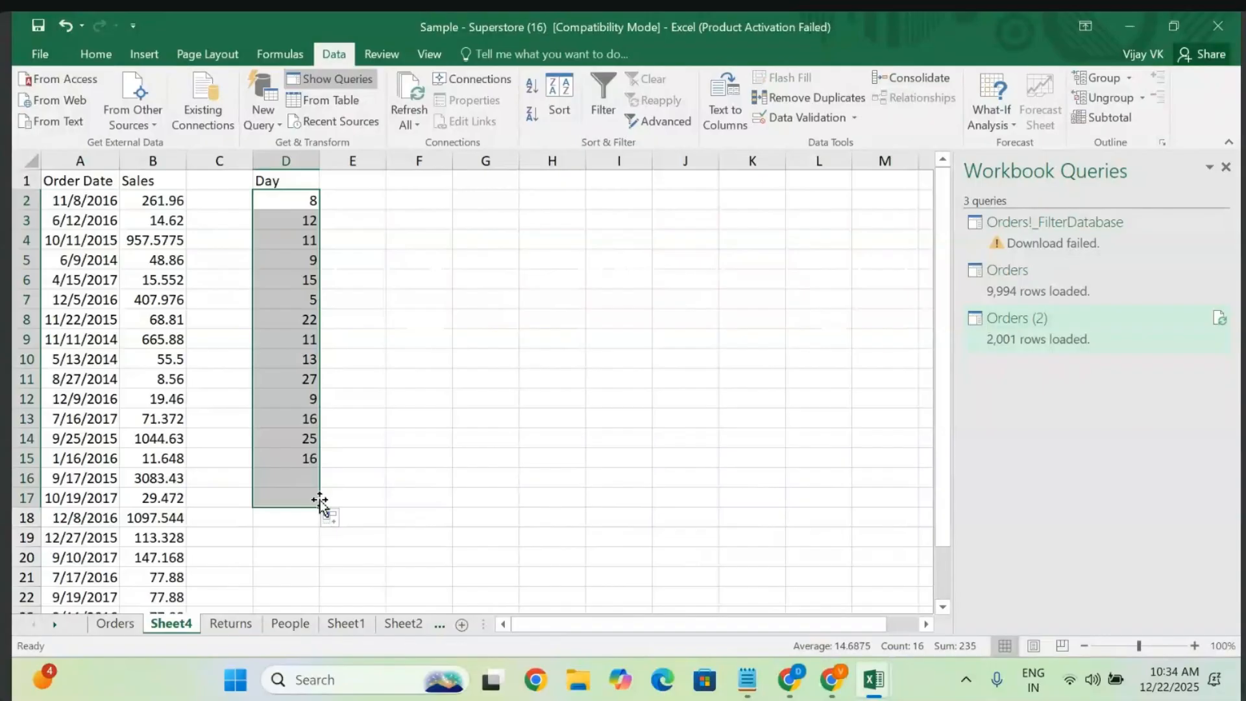
scroll(321, 503, down, 1)
scroll(320, 503, down, 2)
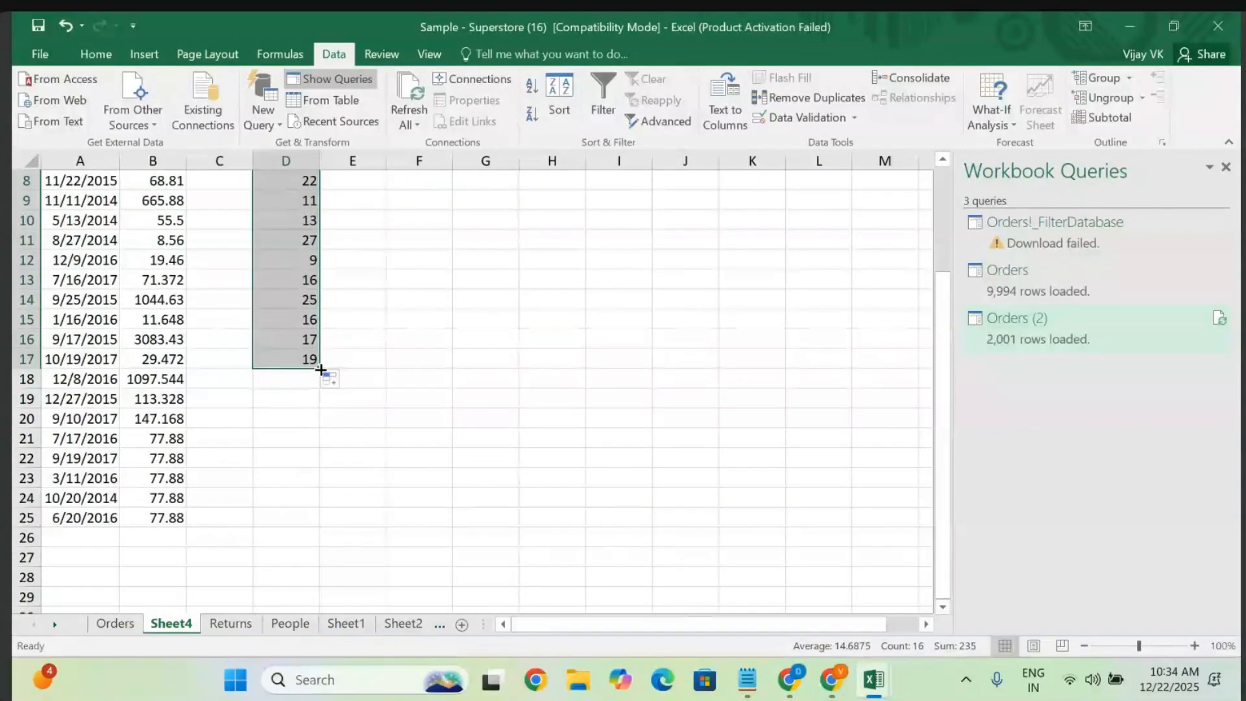
drag(319, 367, 317, 525)
scroll(291, 305, up, 3)
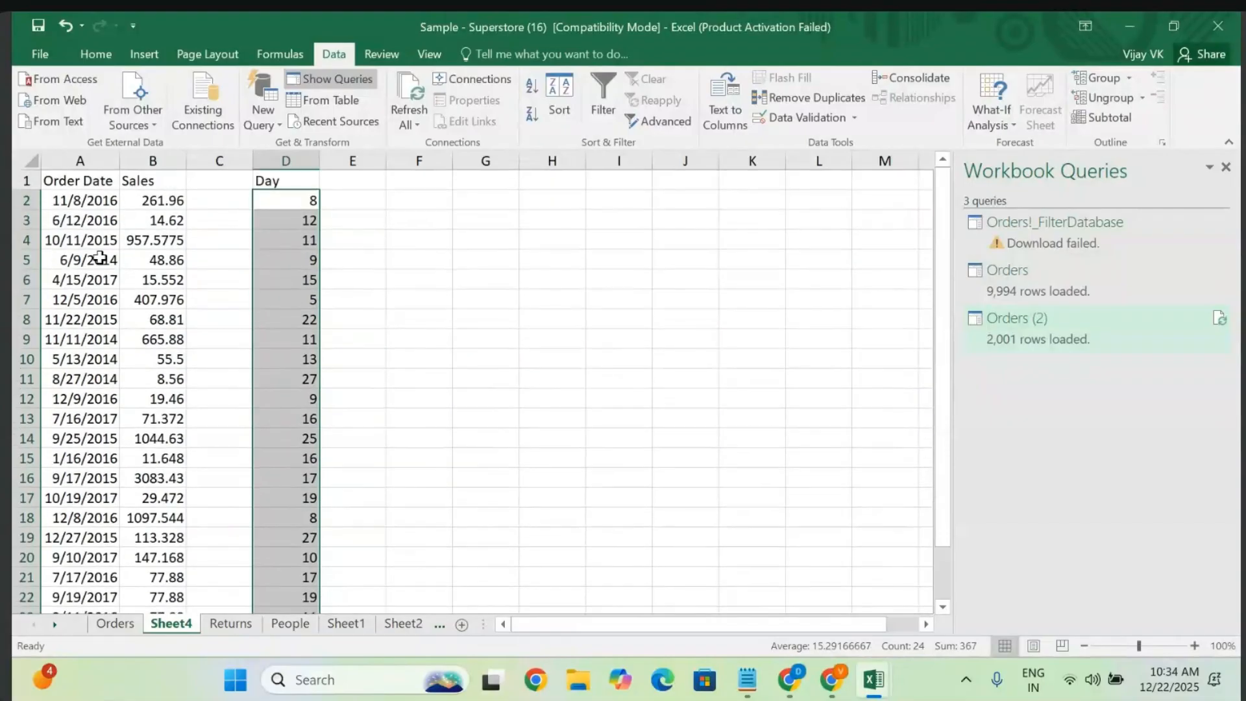
click(373, 183)
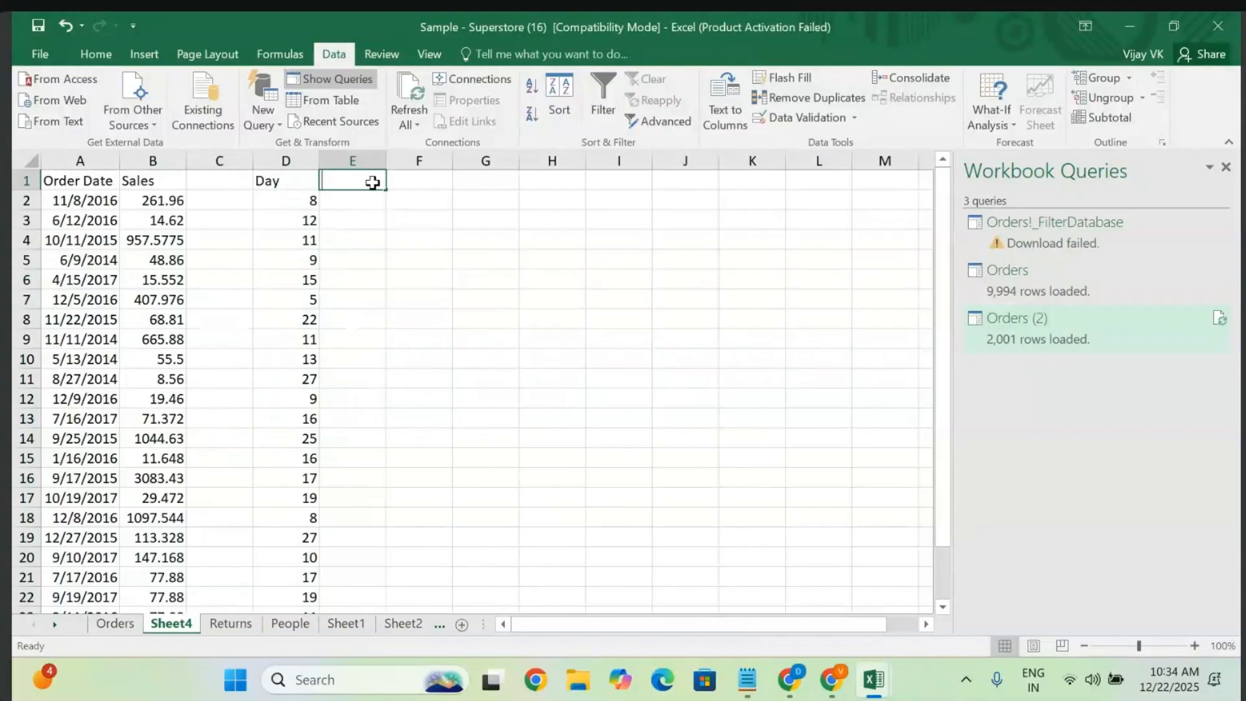
- Add a Month heading in E1 with =MONTH(A2) filled to E25, clearing the stray E26 formula
text(Month)
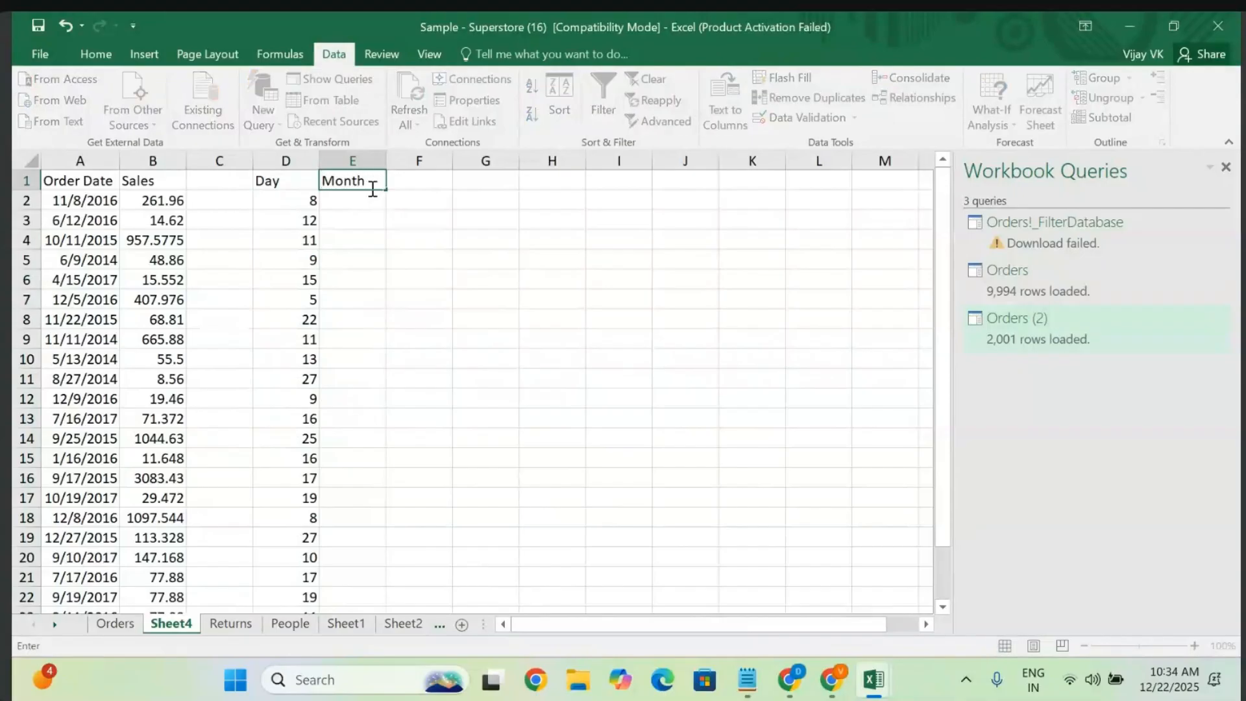
key(Return)
text(=mont)
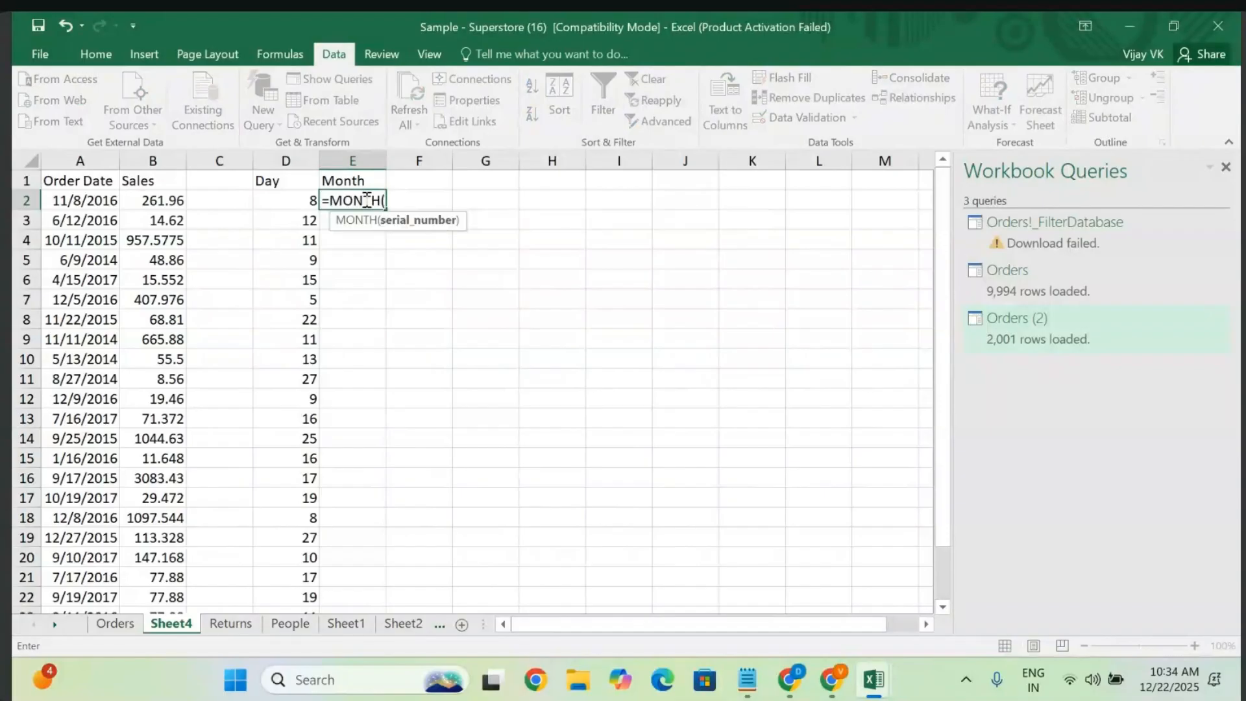
click(72, 199)
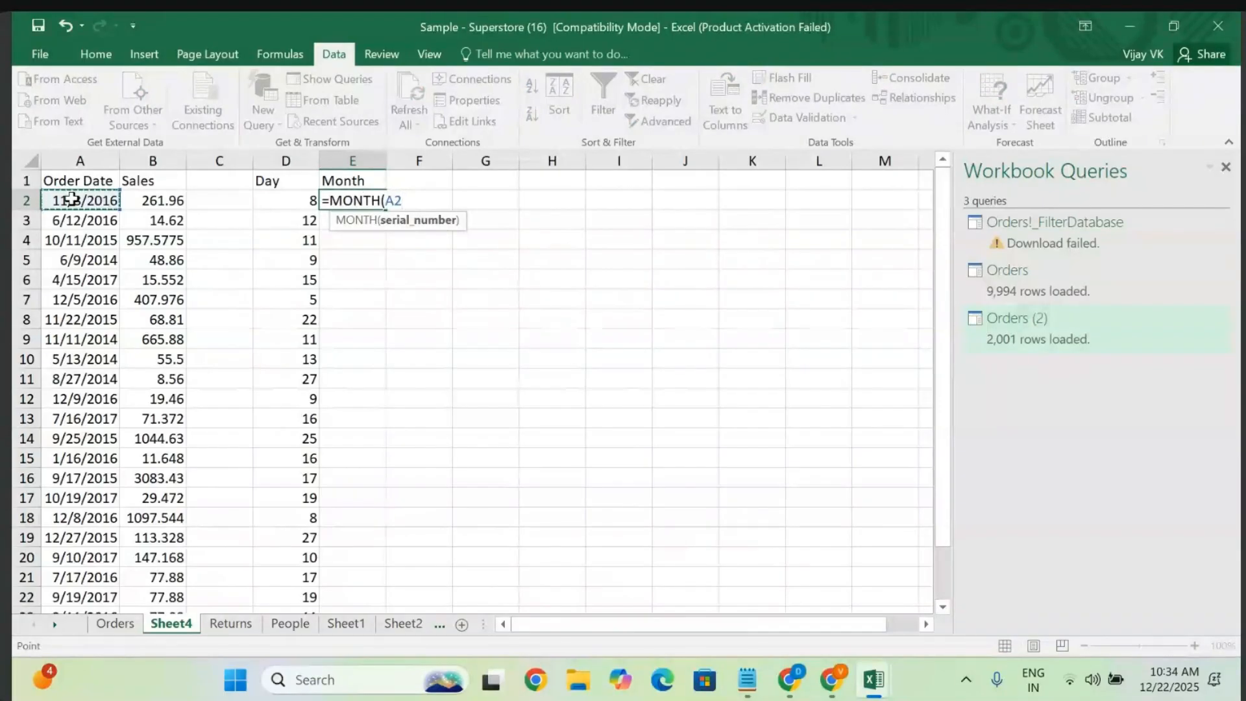
key(Return)
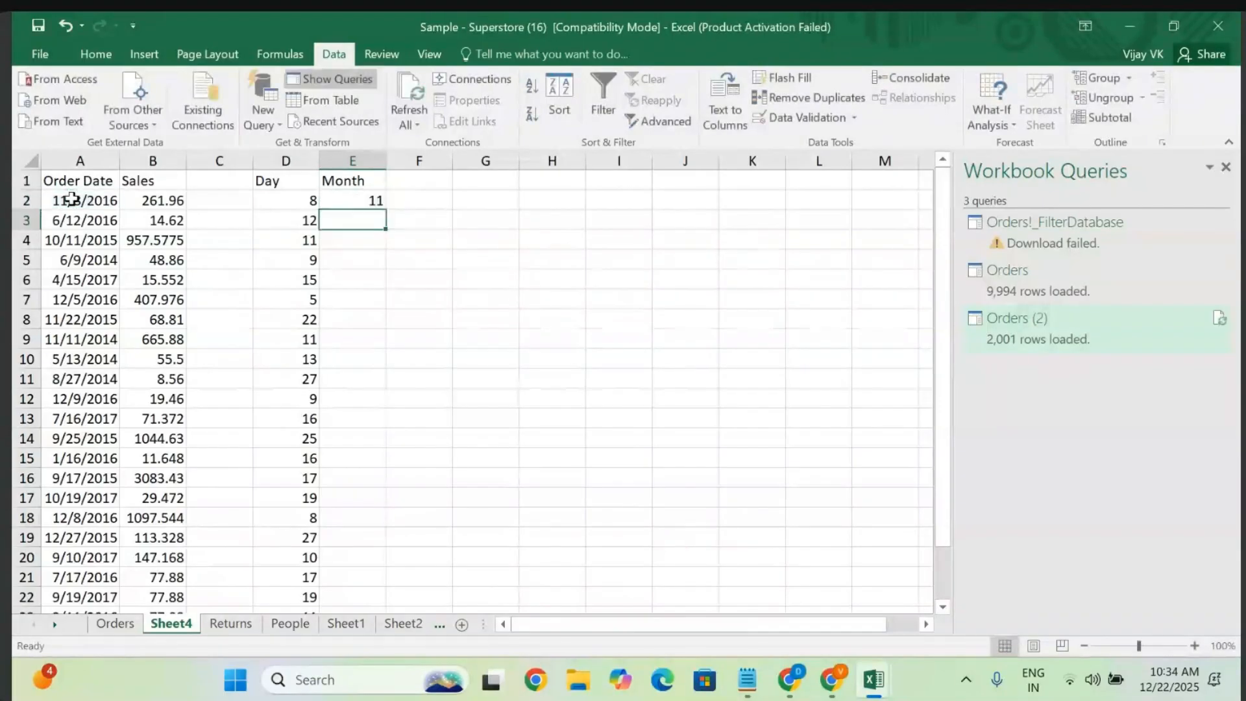
click(367, 200)
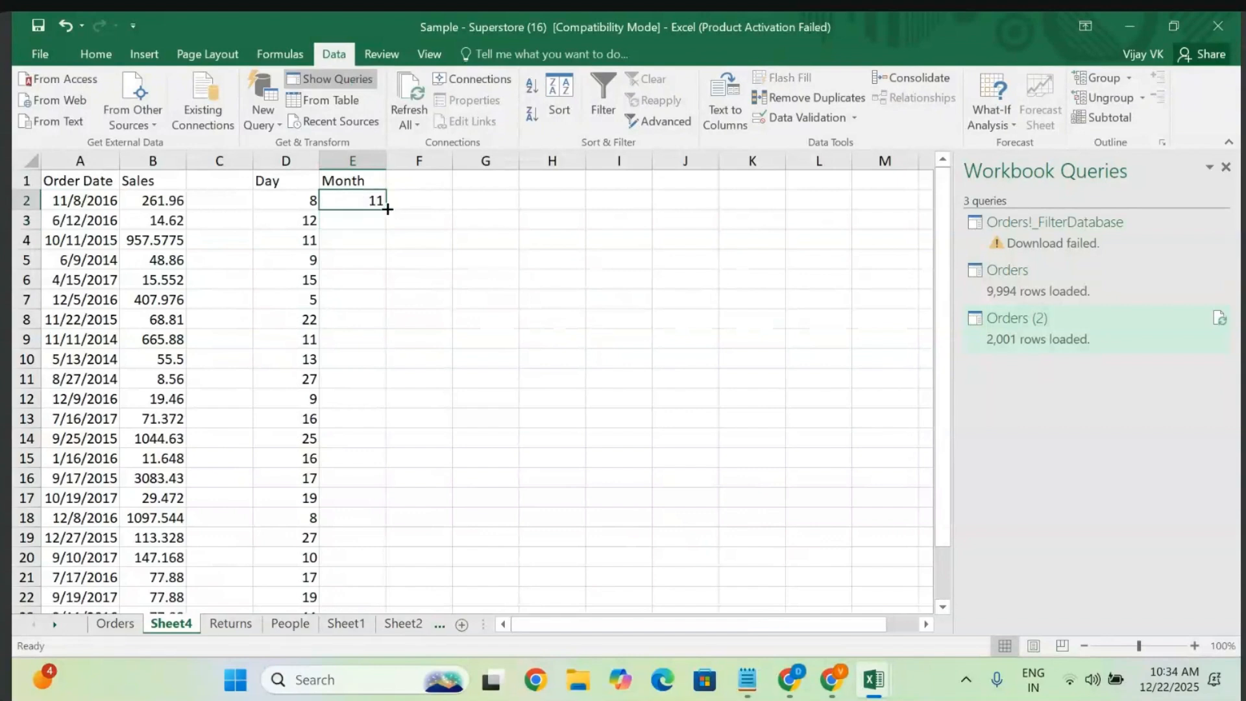
drag(388, 209, 383, 599)
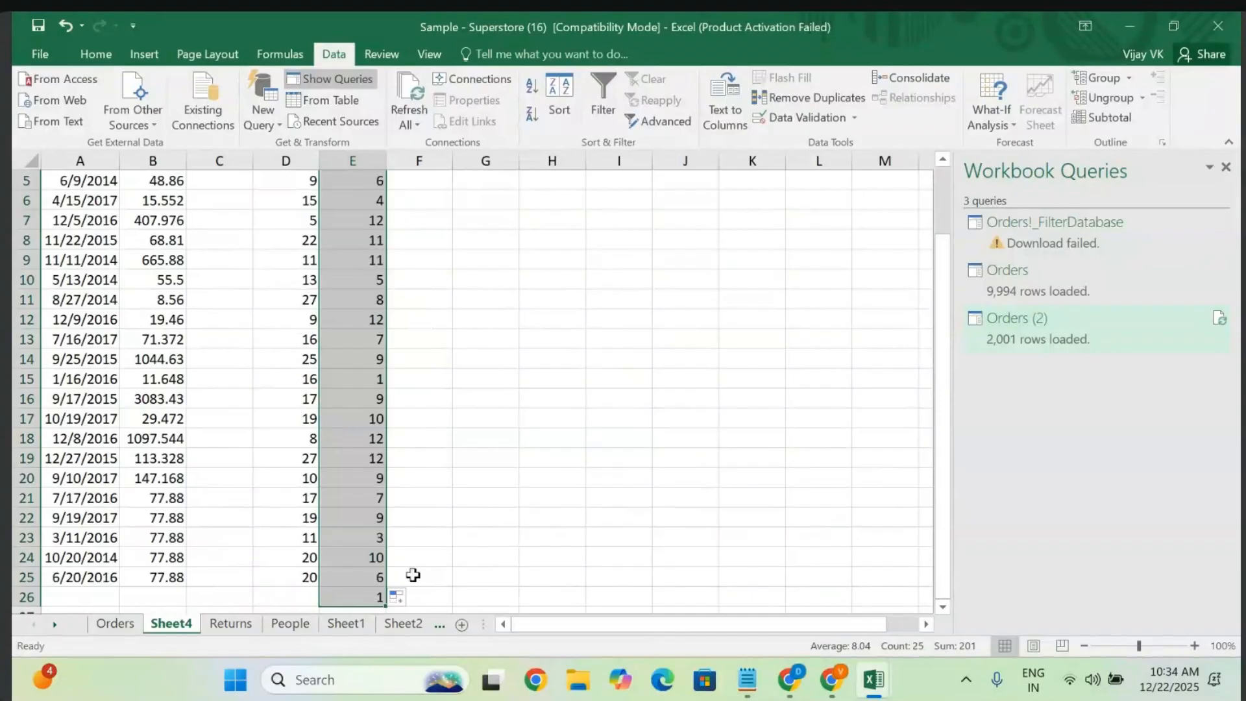
double_click(345, 603)
key(BackSpace)
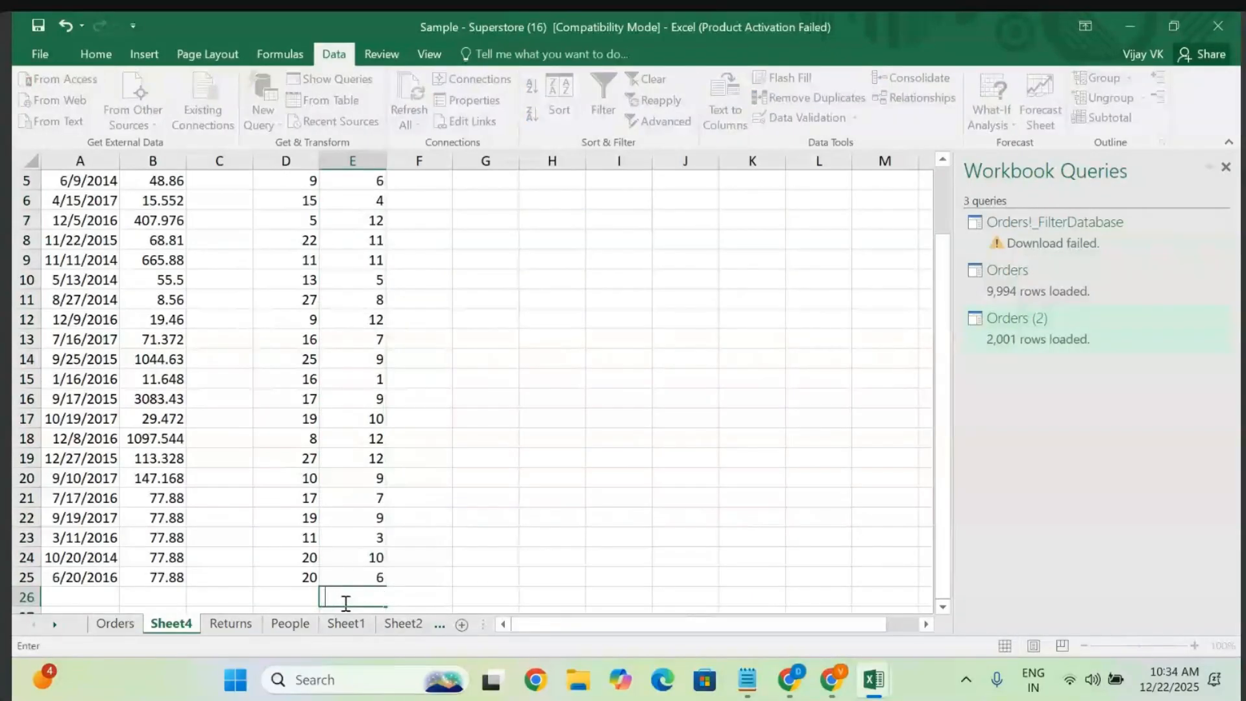
click(470, 518)
scroll(448, 474, up, 2)
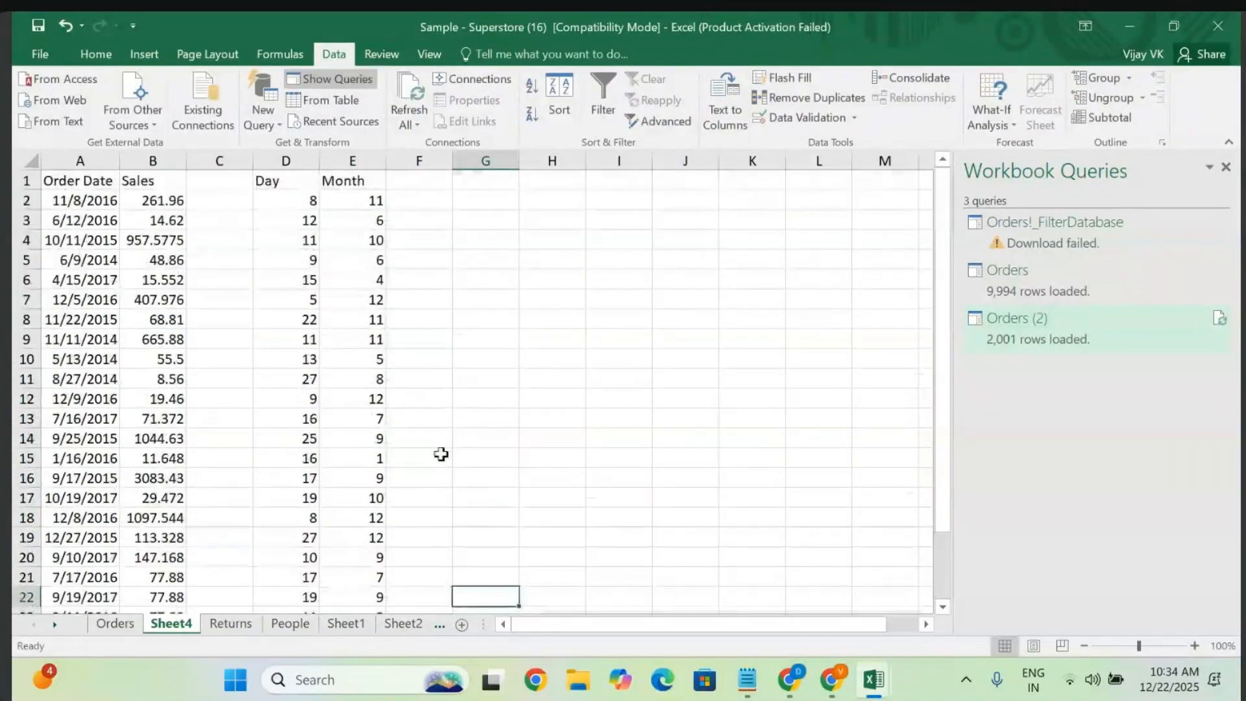
click(444, 183)
- Add a Year heading in F1 with =YEAR(A2) filled down to F25
text(Year)
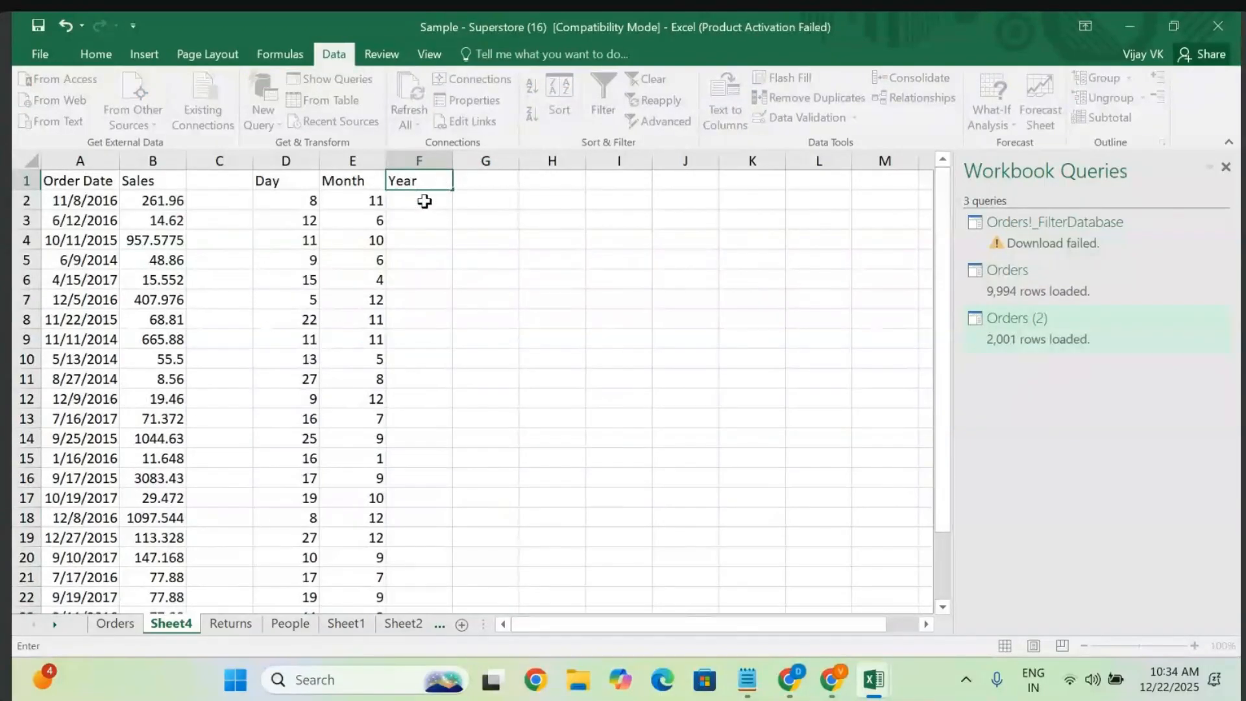
key(Return)
text(=Year)
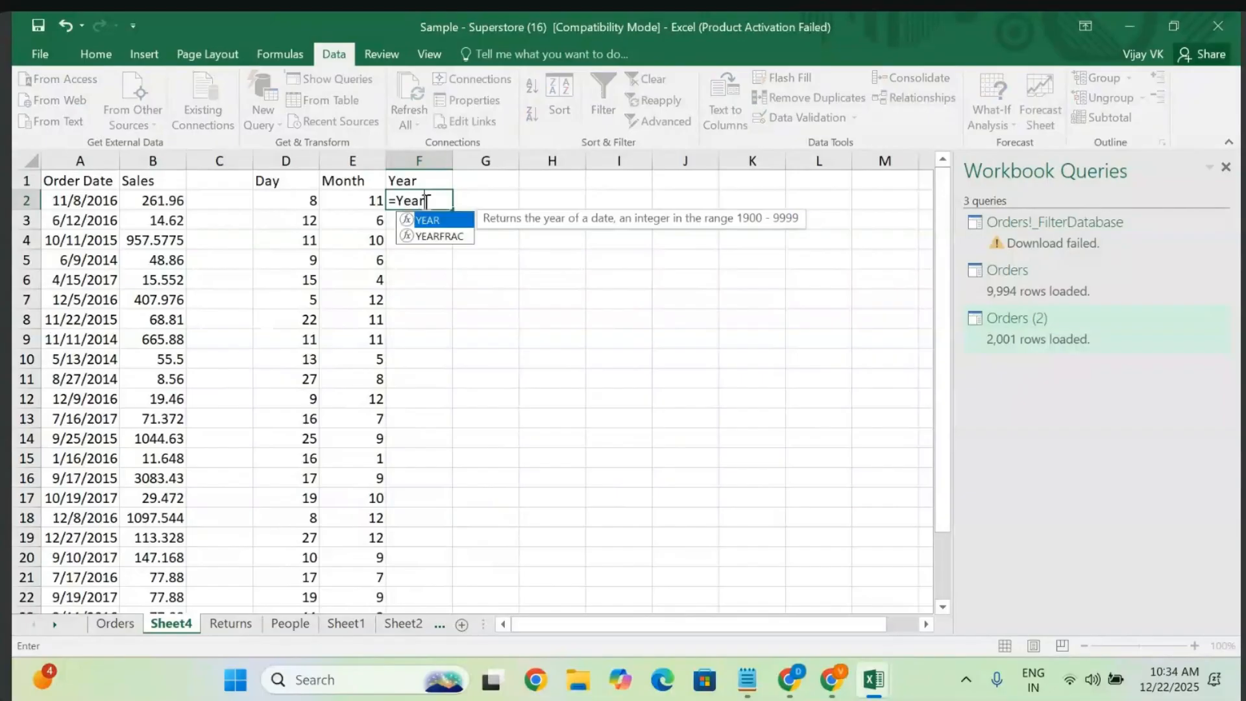
key(Tab)
click(81, 202)
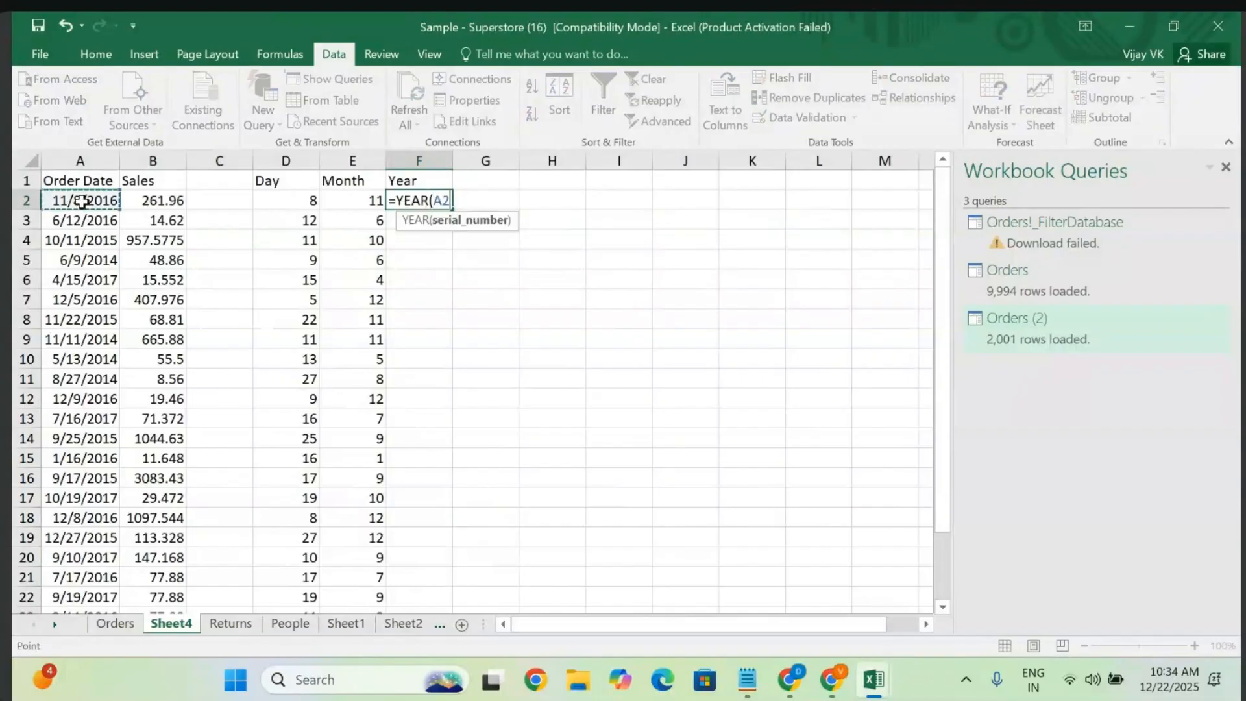
text())
key(Return)
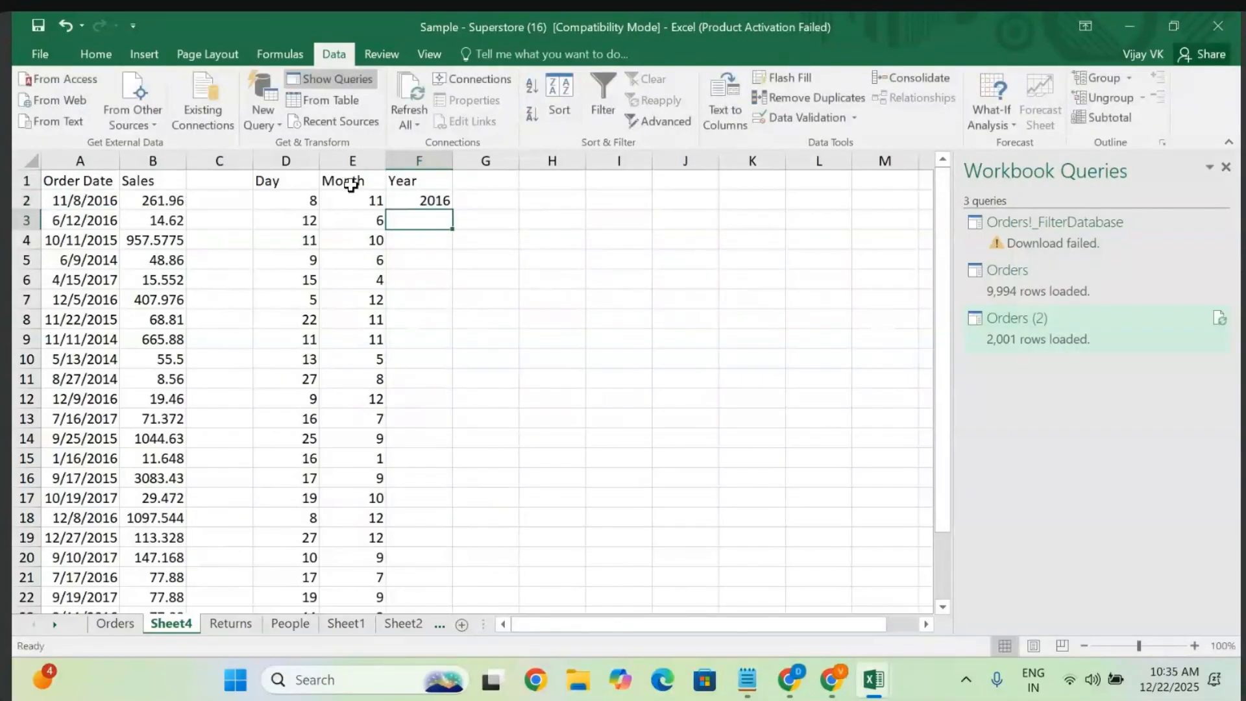
click(434, 200)
drag(455, 209, 452, 563)
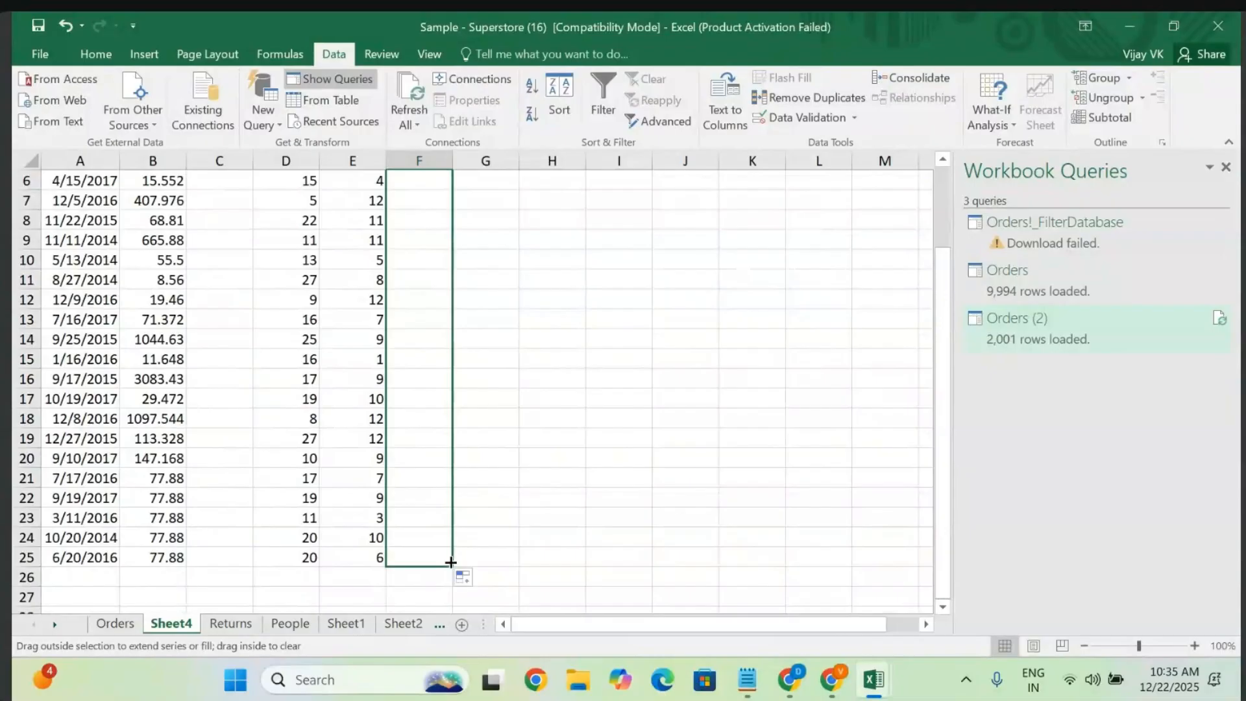
click(529, 447)
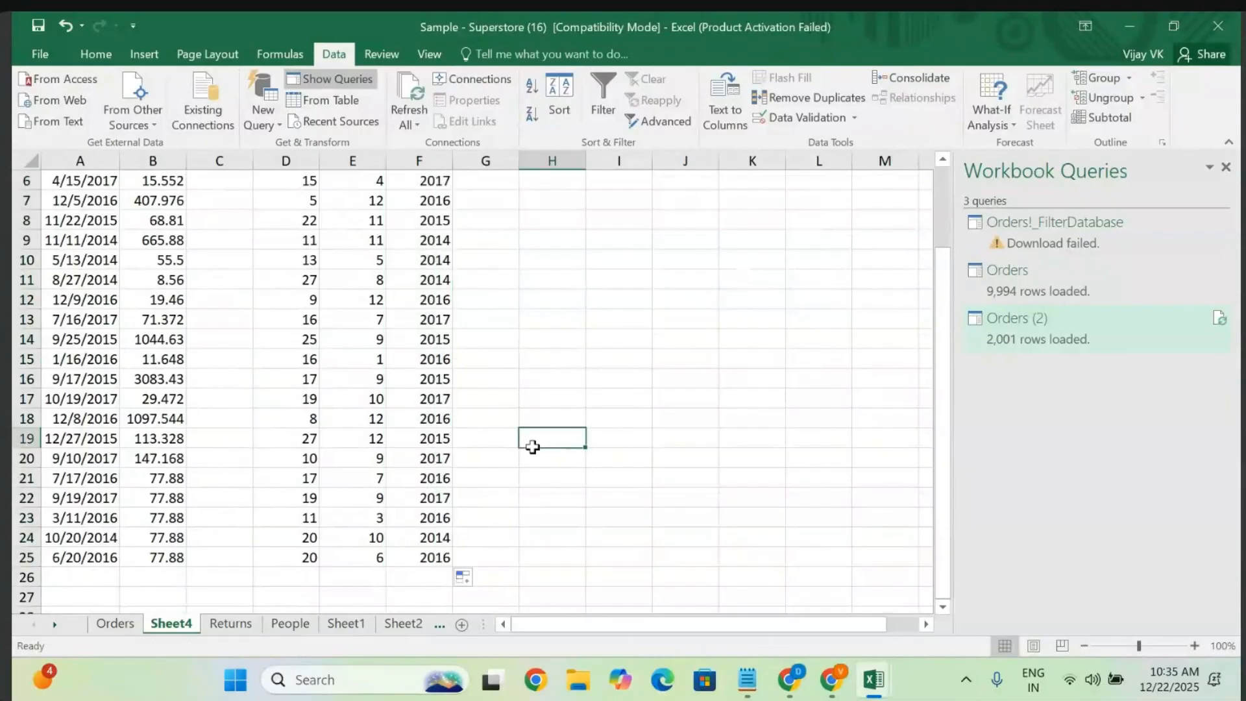
scroll(531, 448, up, 2)
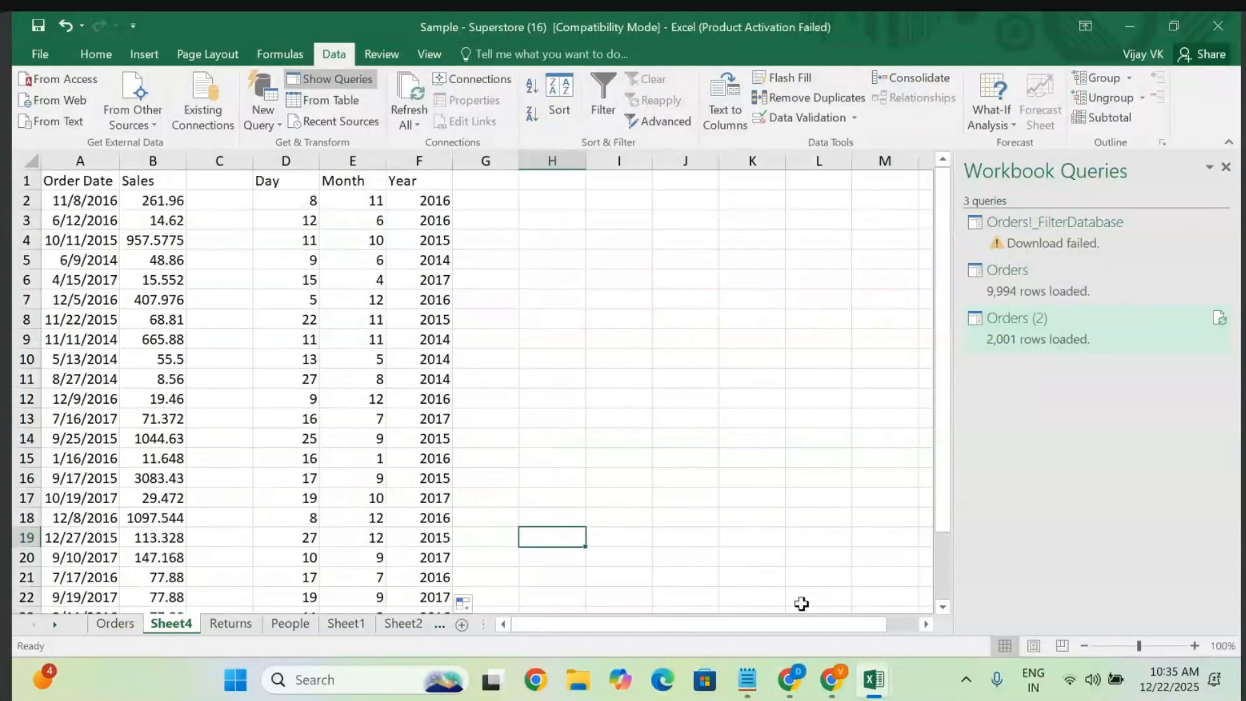
- Review task 7 about day, month and year charts in the Notepad notes
click(747, 680)
click(812, 357)
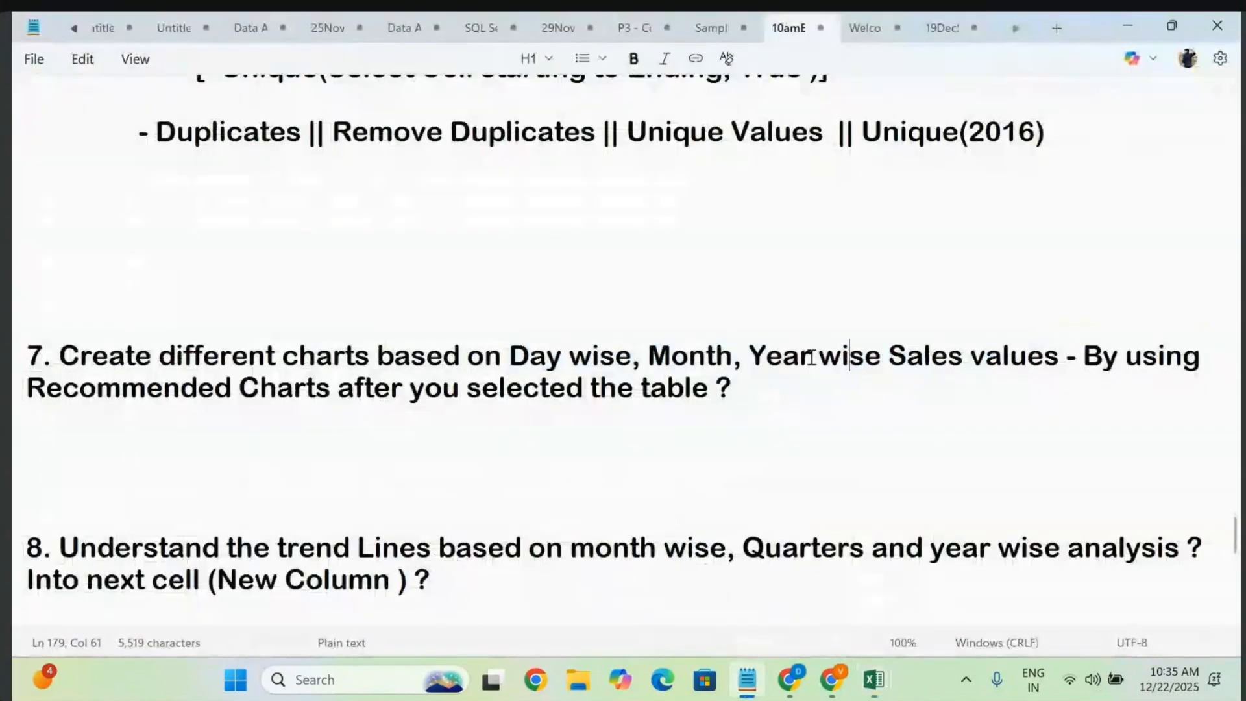
drag(509, 356, 984, 393)
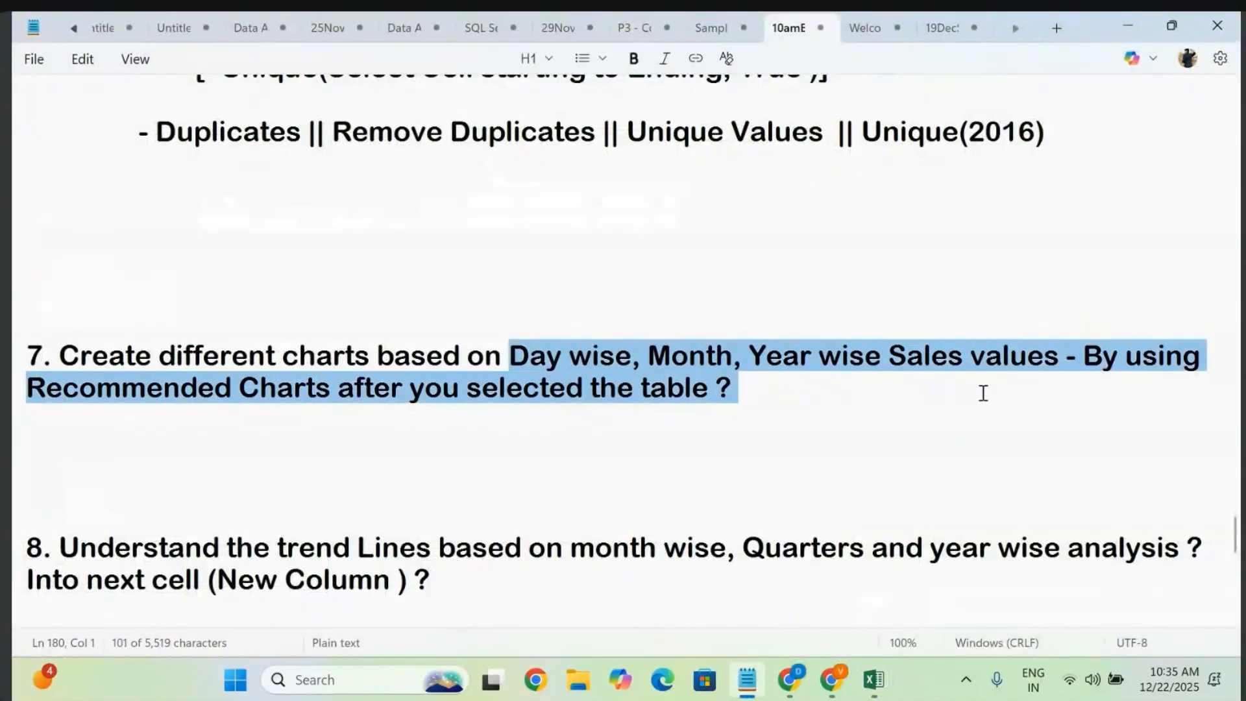
click(1021, 361)
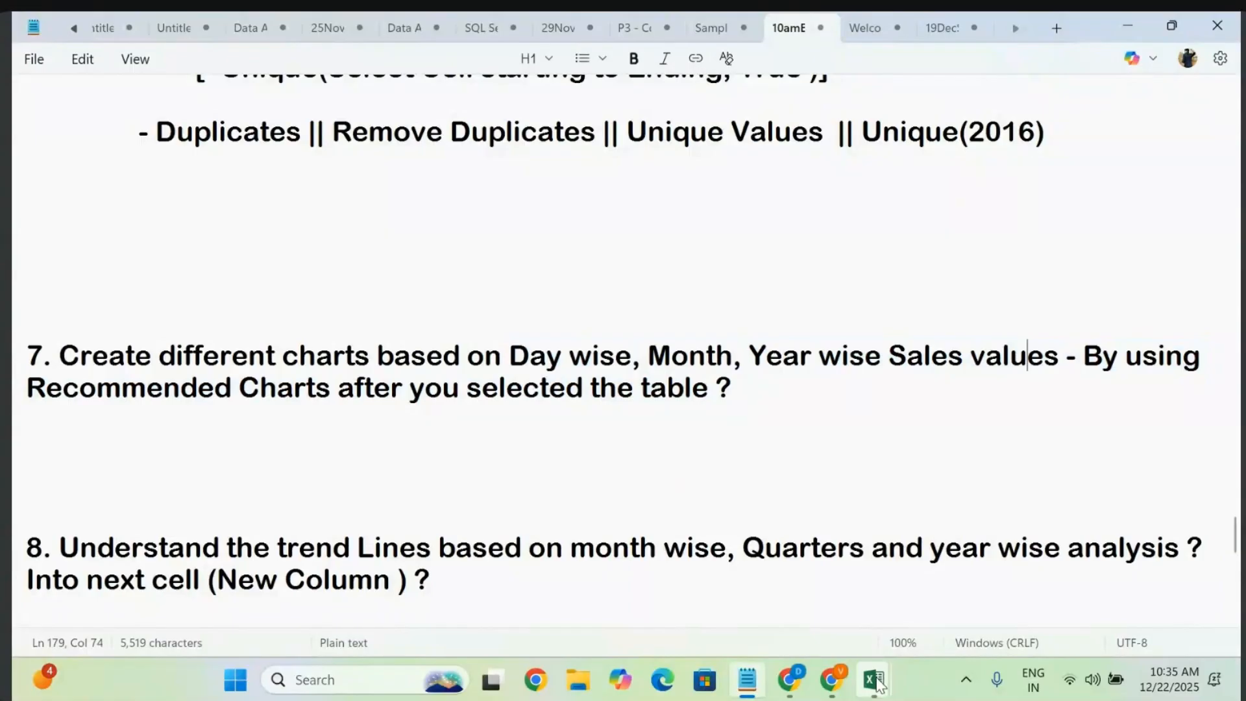
- Bring the Sample - Superstore workbook back and look over the Sheet4 date table
mouse_move(873, 679)
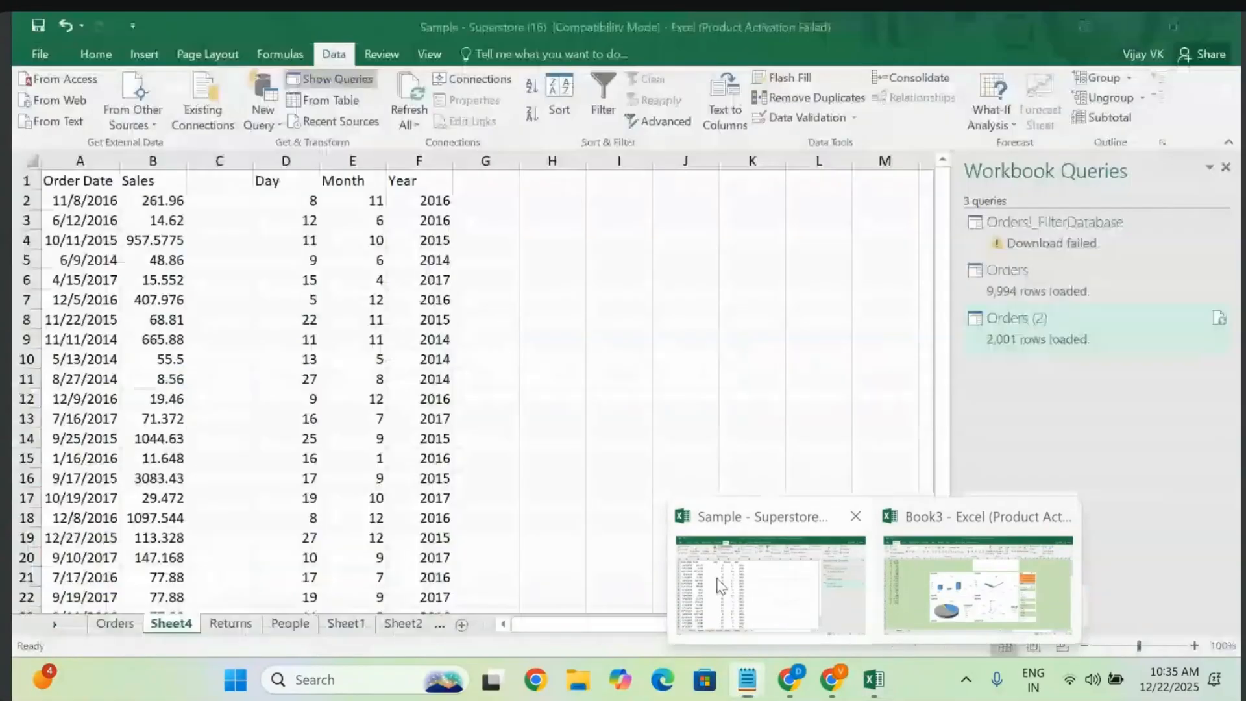
click(721, 585)
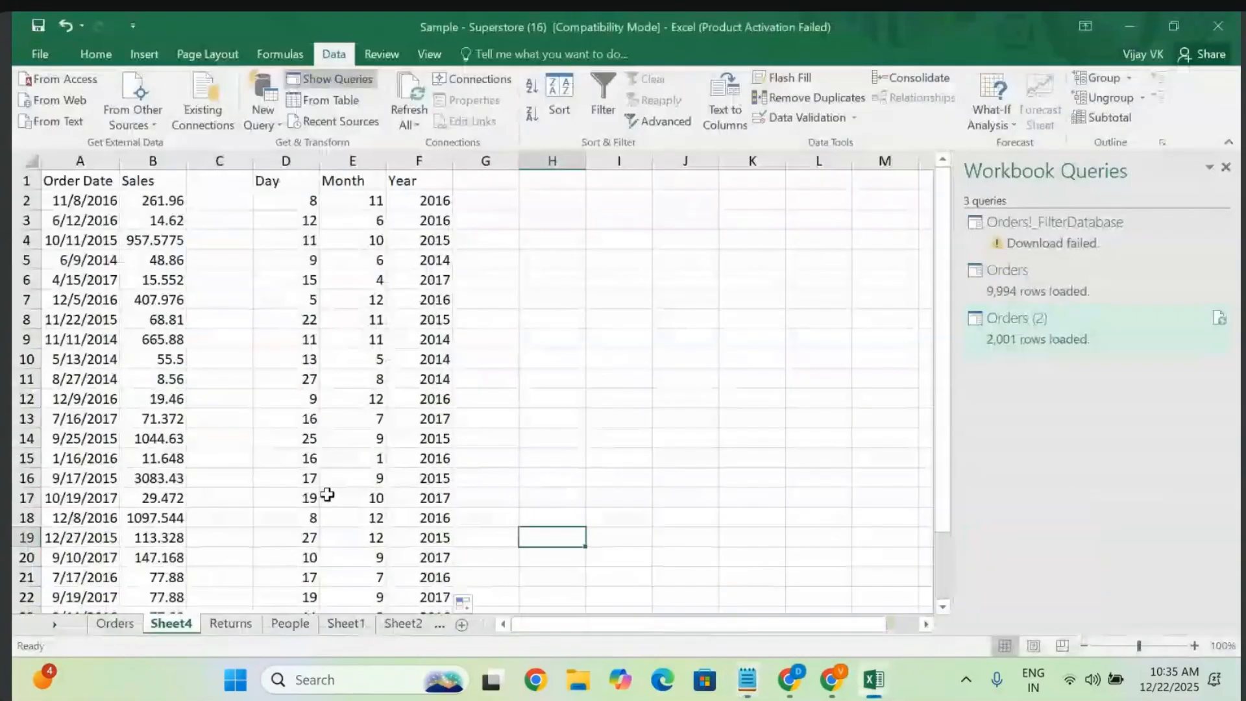
scroll(372, 478, down, 2)
scroll(373, 475, up, 1)
scroll(374, 475, up, 1)
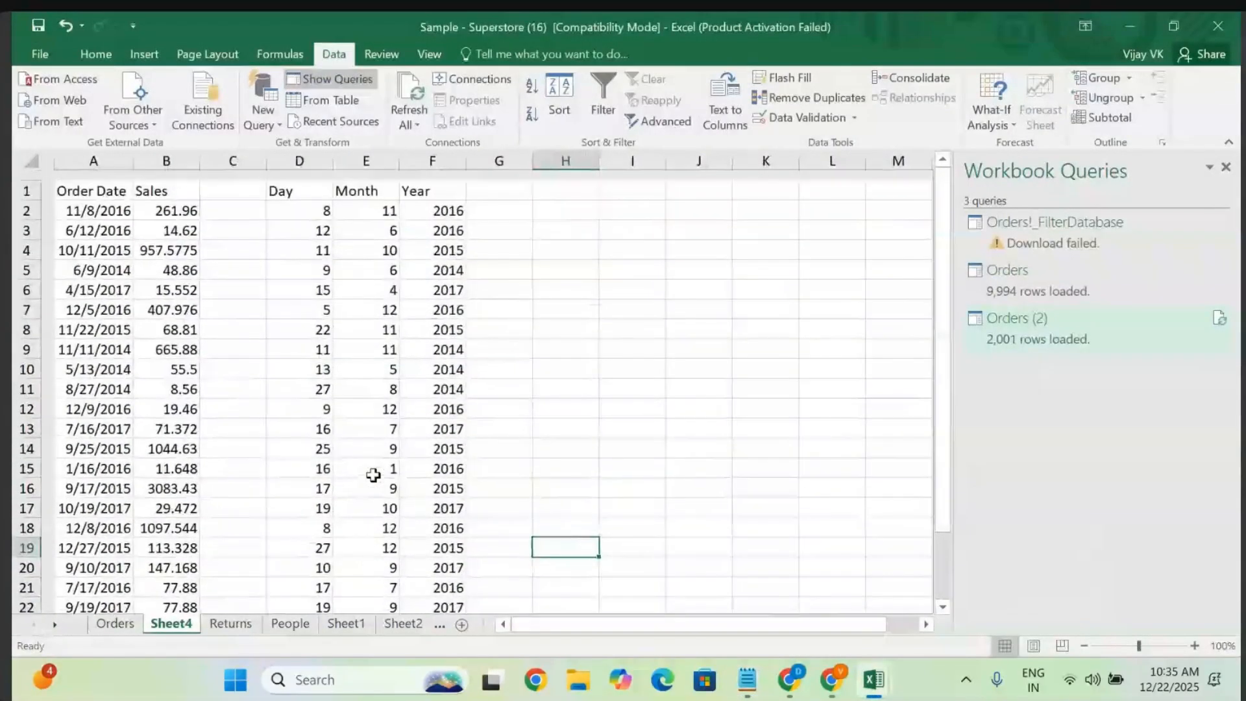
scroll(374, 474, down, 2)
scroll(441, 358, up, 2)
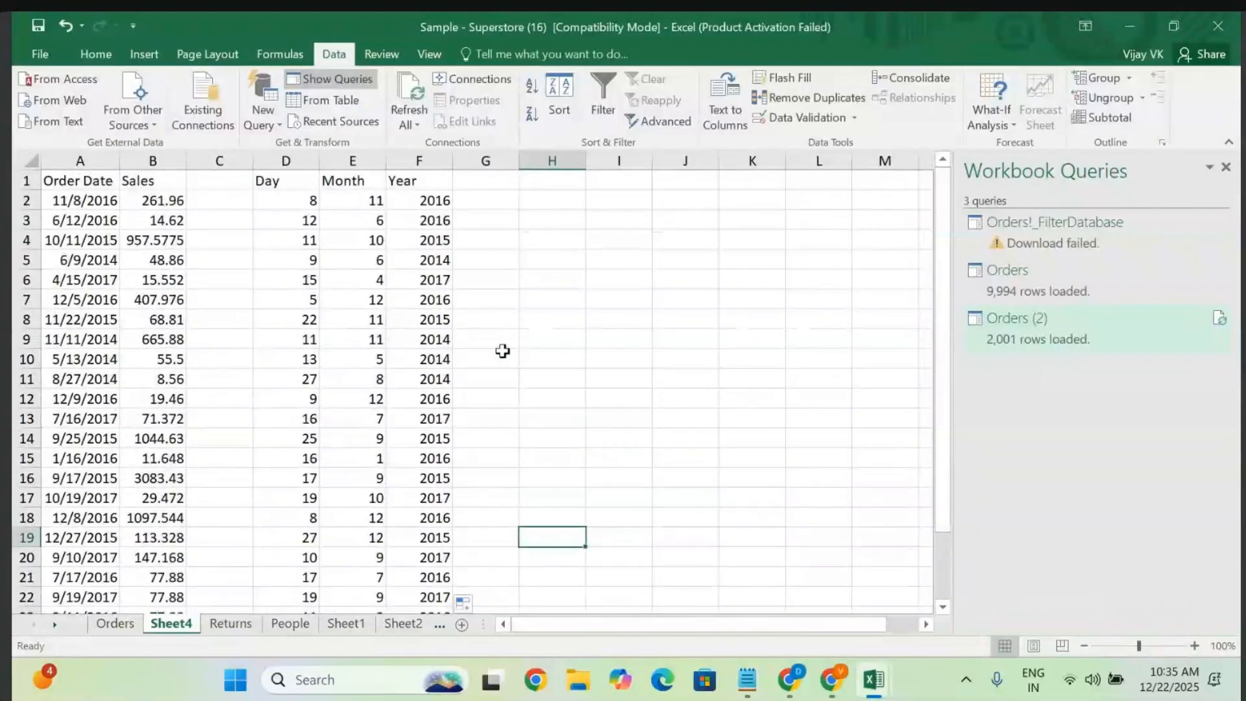
scroll(503, 350, down, 4)
scroll(504, 350, up, 4)
scroll(503, 351, right, 4)
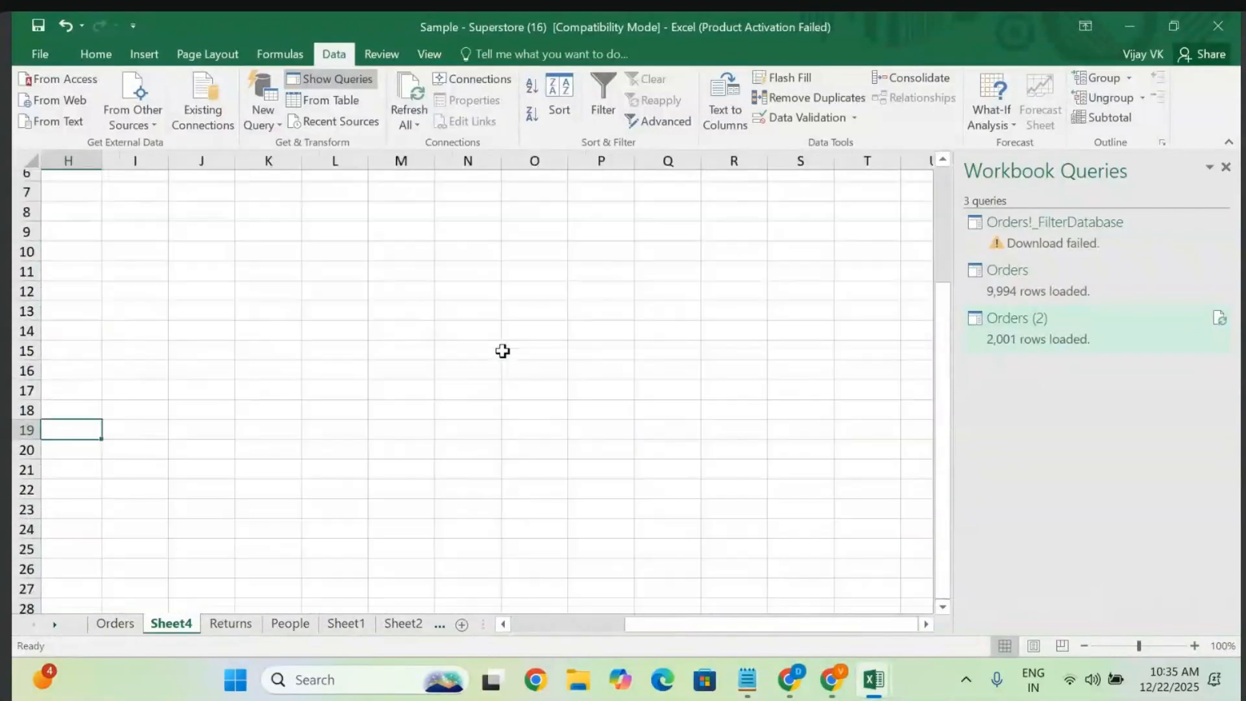
- Add a new sheet with a Dates heading in A1 and 1 in A2
click(462, 624)
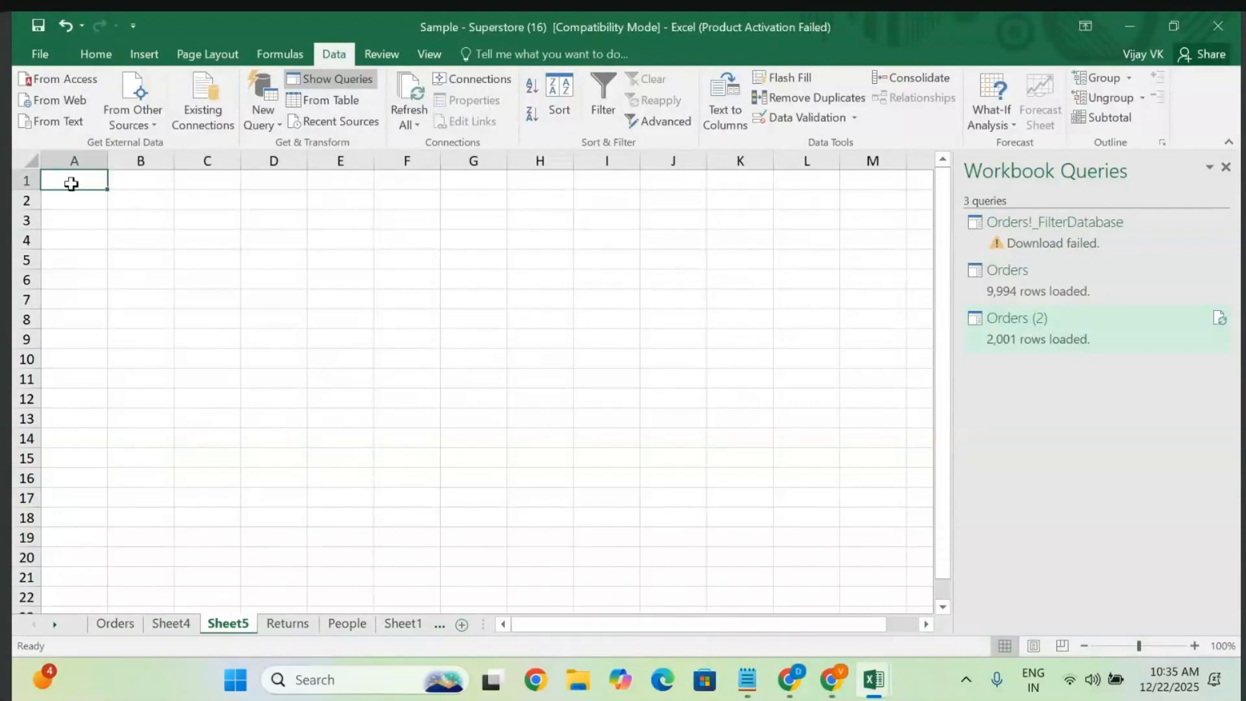
text(Dates)
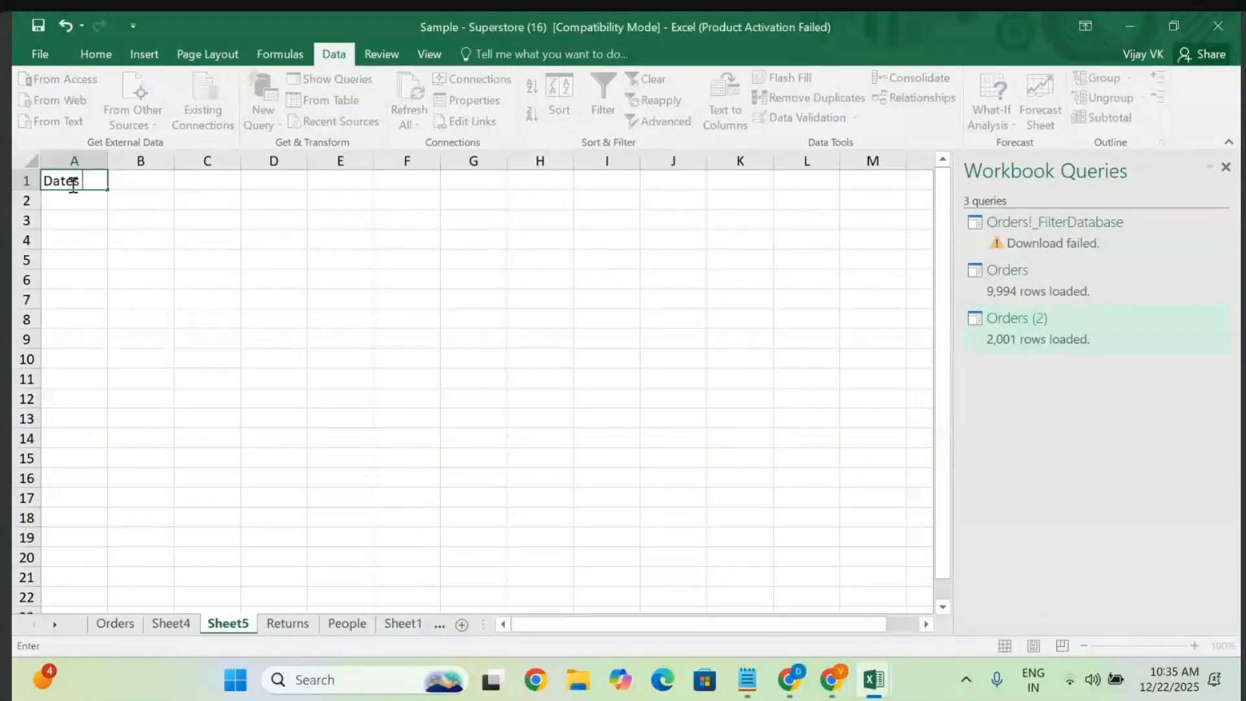
click(85, 202)
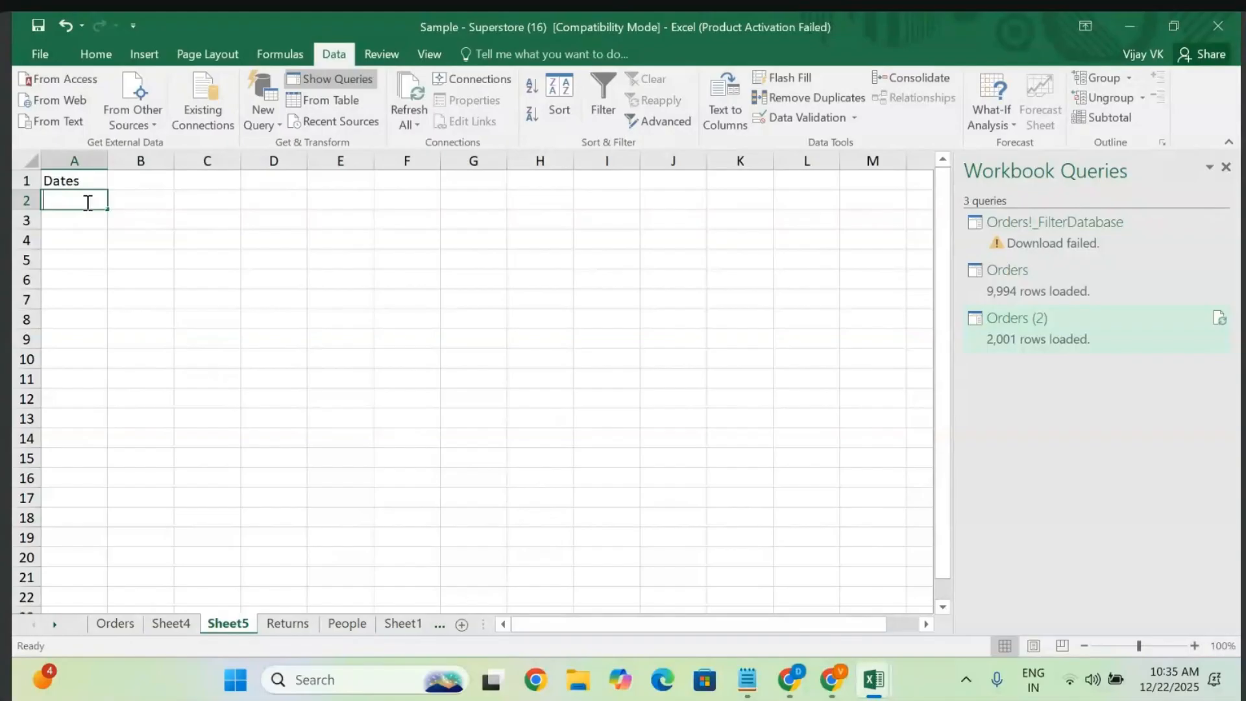
text(1)
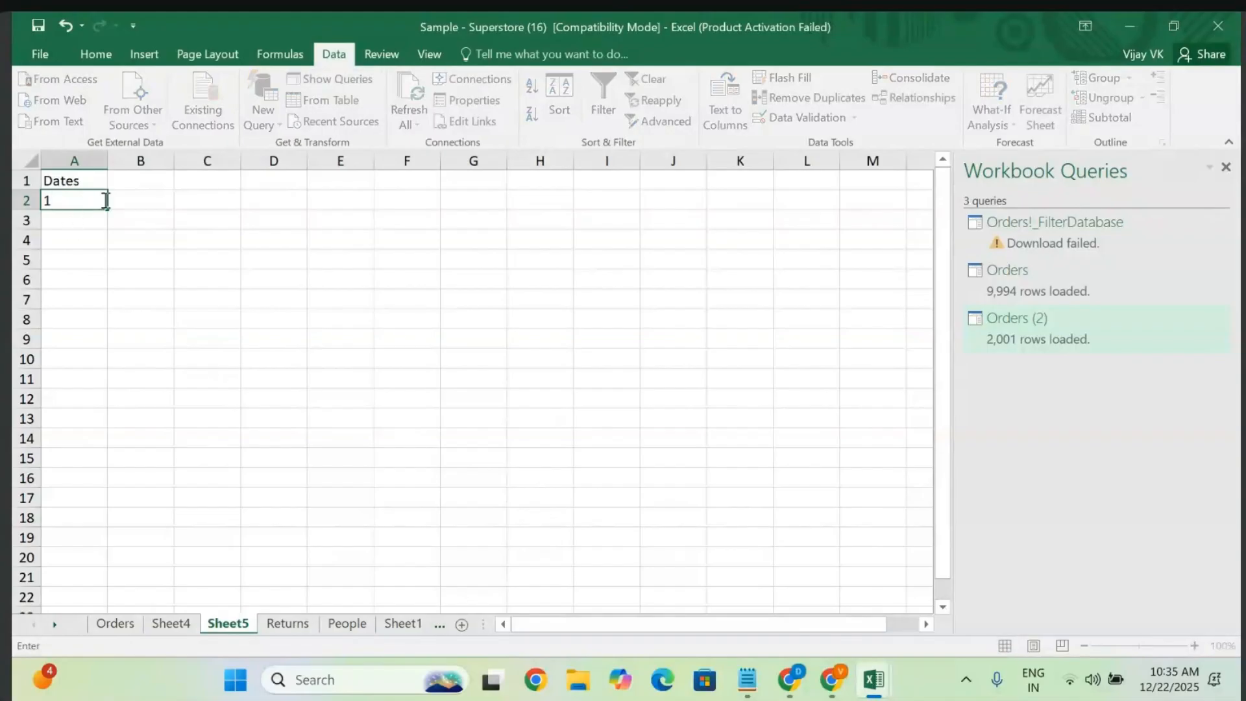
click(175, 241)
click(67, 202)
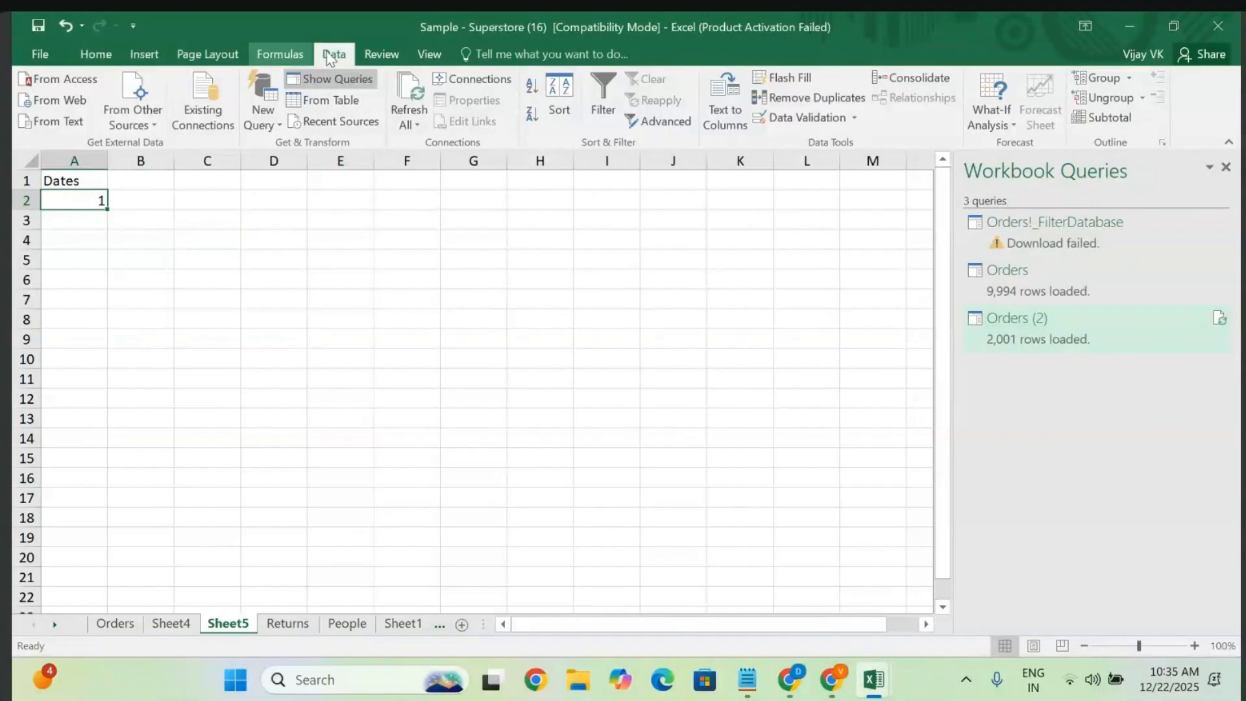
- Use Fill > Series down the column with stop value 30 to number 1 through 30
click(108, 49)
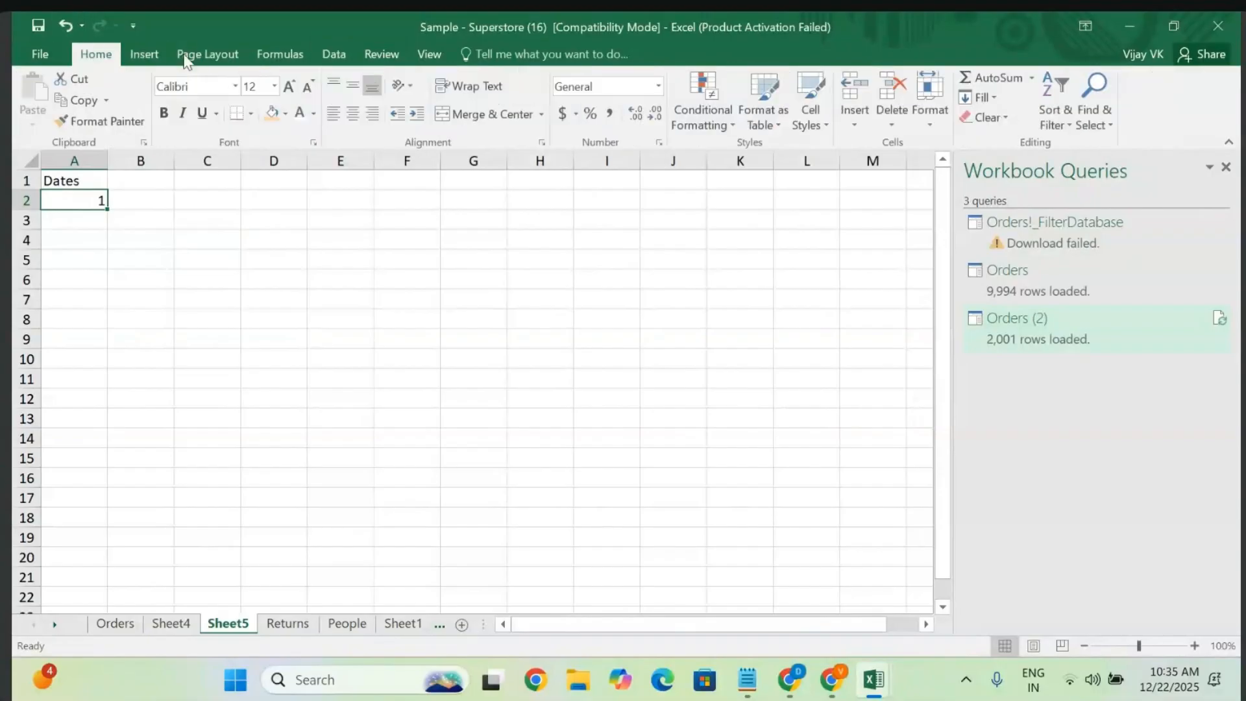
click(995, 100)
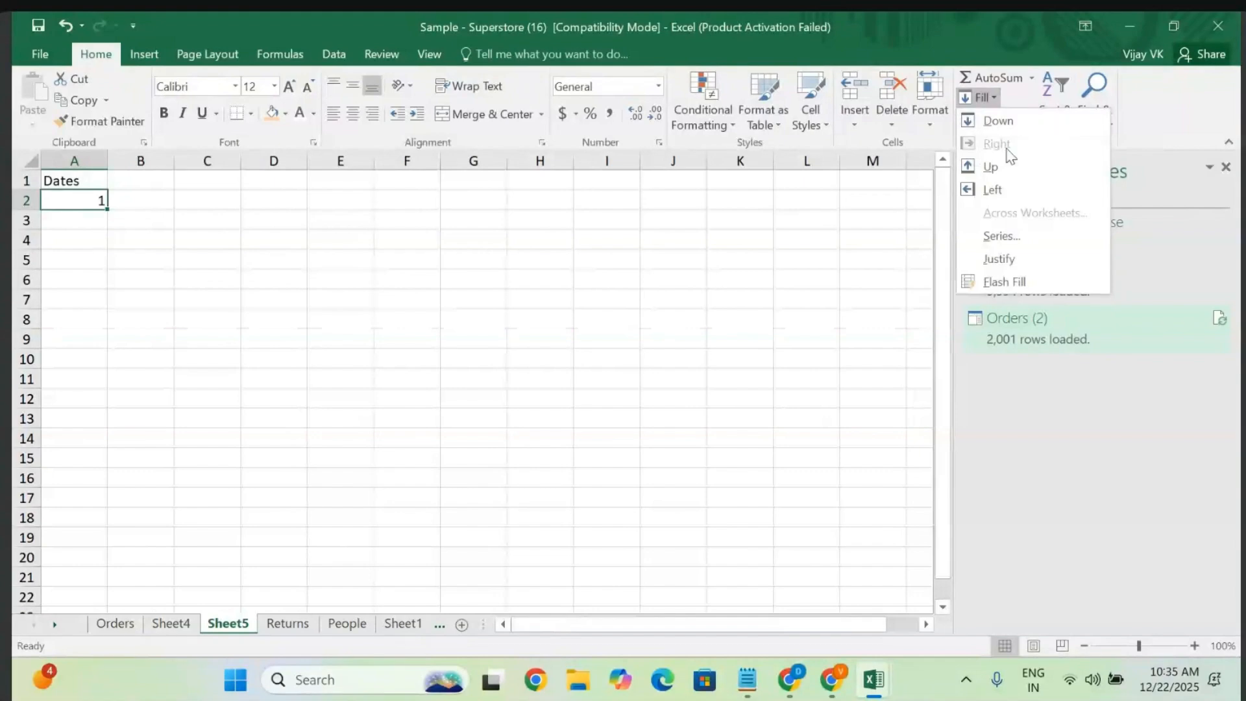
click(1001, 236)
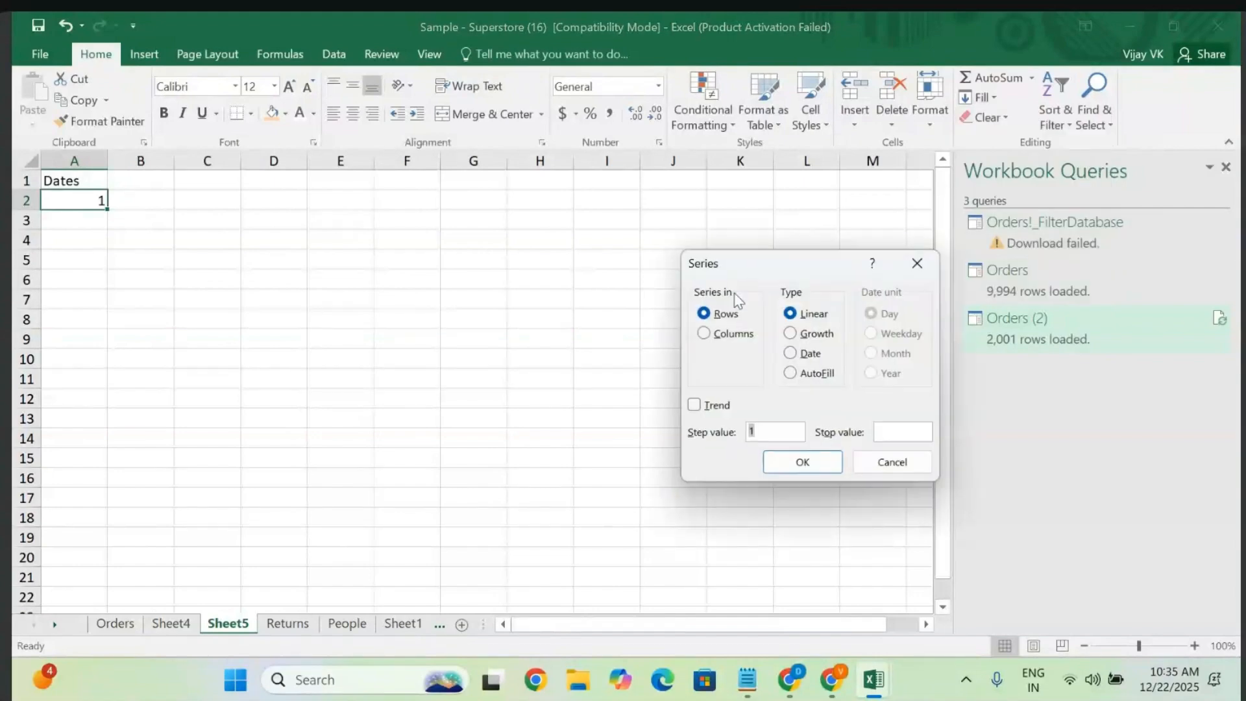
click(704, 333)
click(886, 440)
text(30)
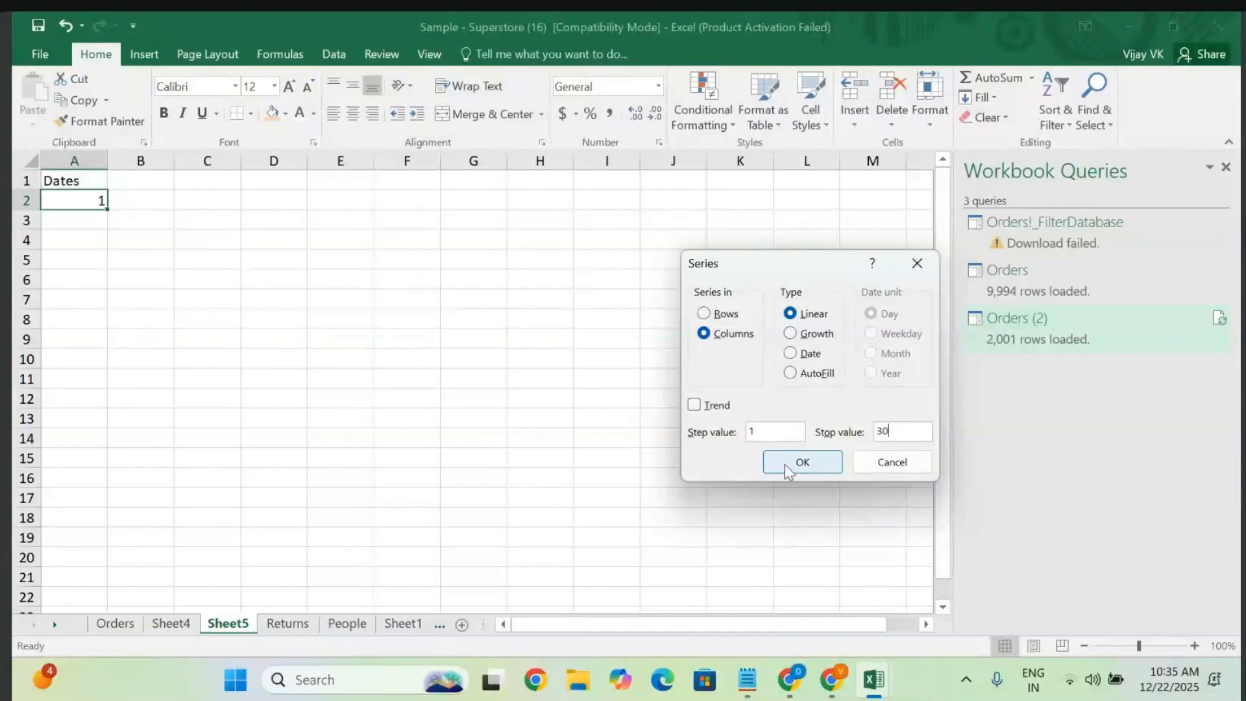
click(786, 465)
scroll(162, 393, down, 7)
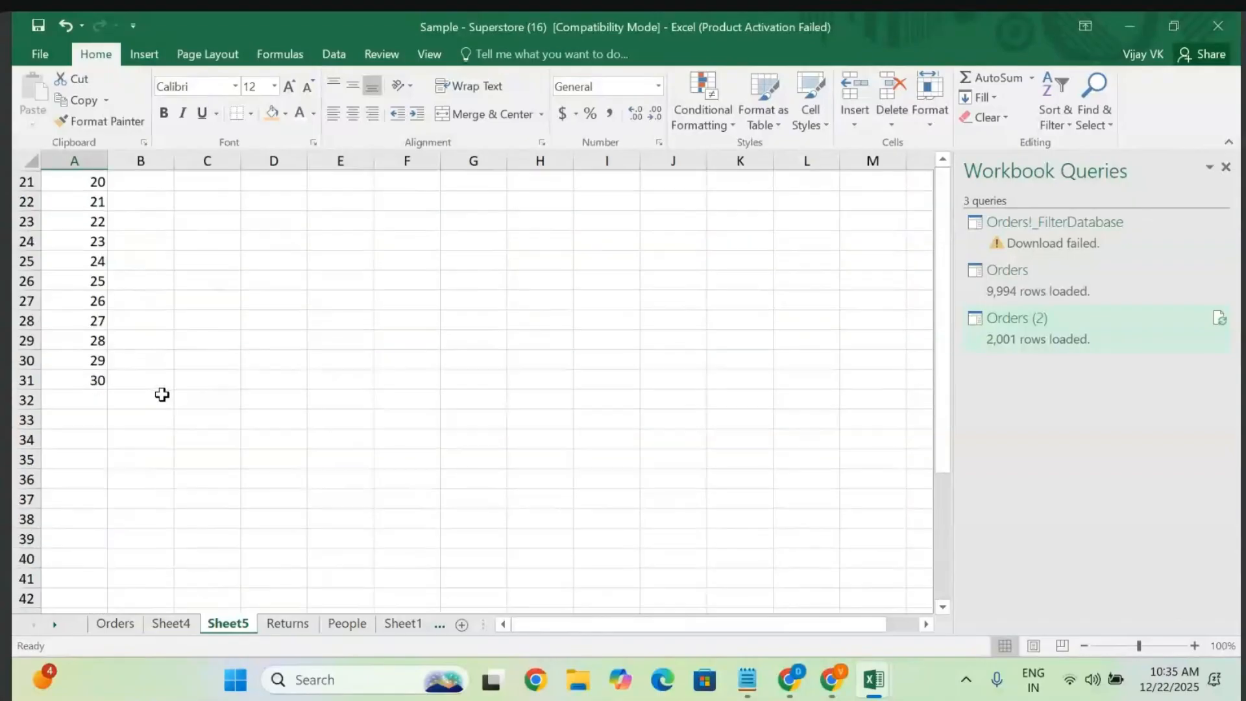
scroll(162, 393, up, 7)
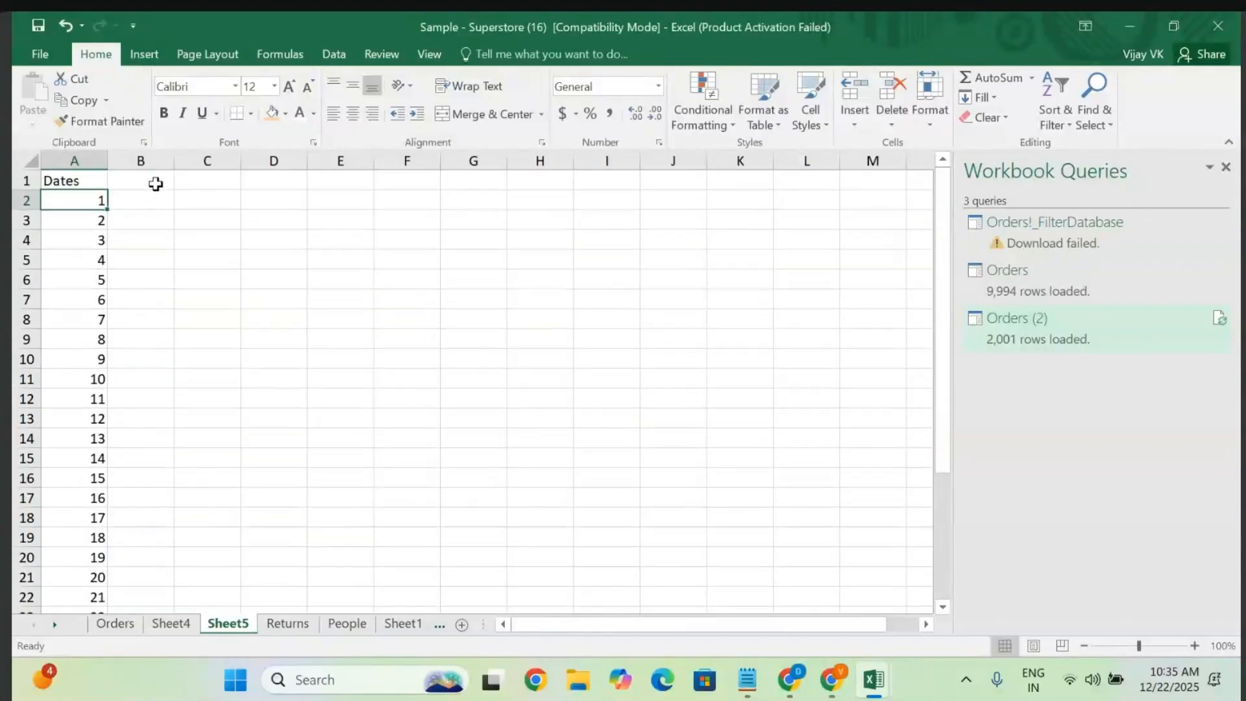
click(156, 183)
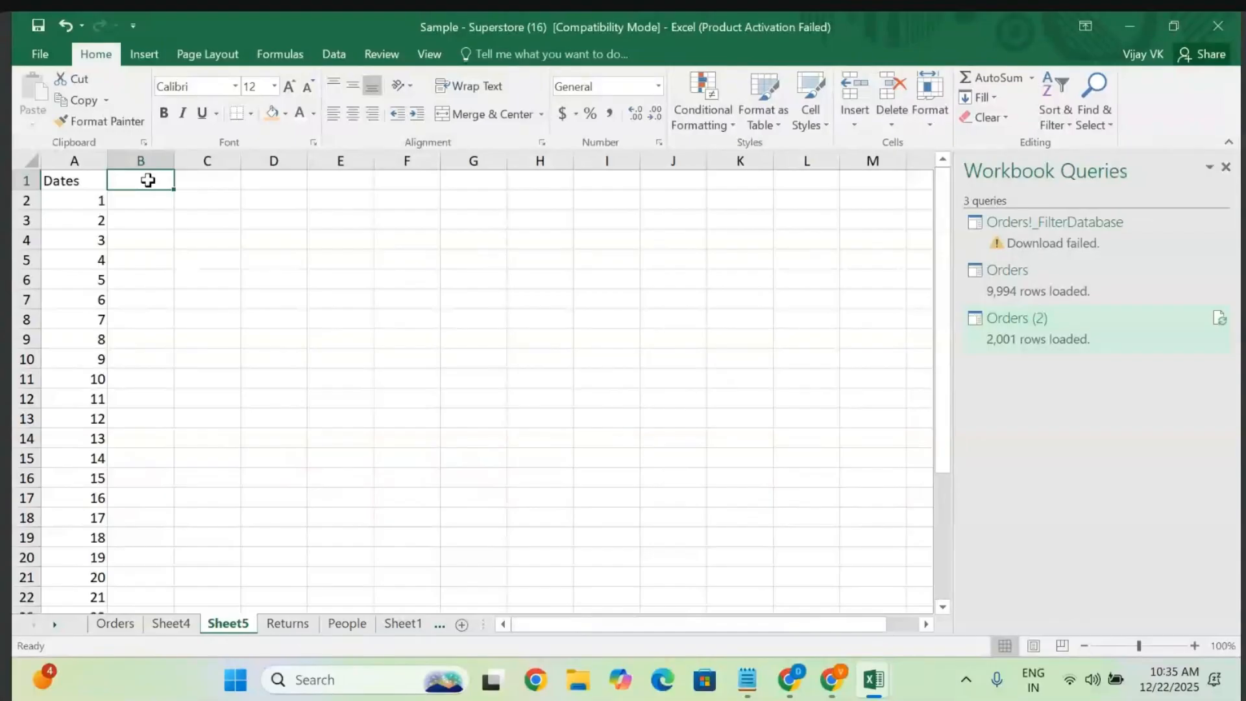
- Enter Jan and Feb in B1:C1 and fill the month headers across to Sep in J1
text(Jan)
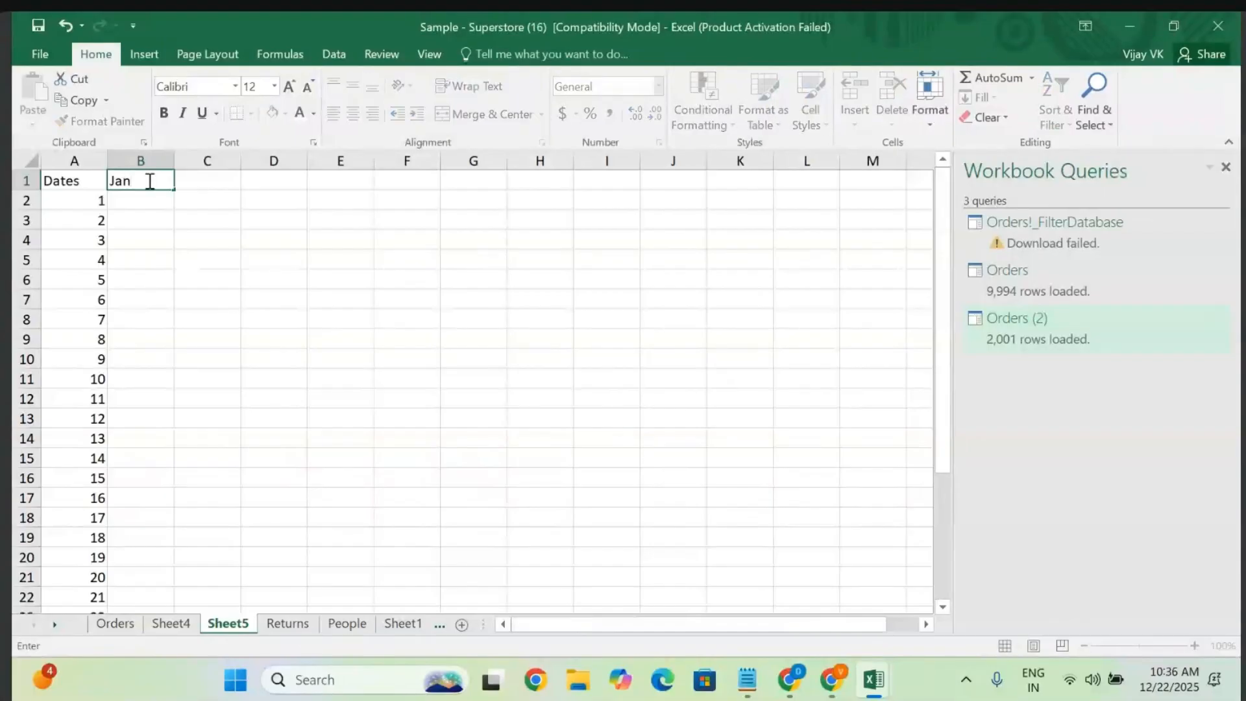
click(221, 184)
text(Feb)
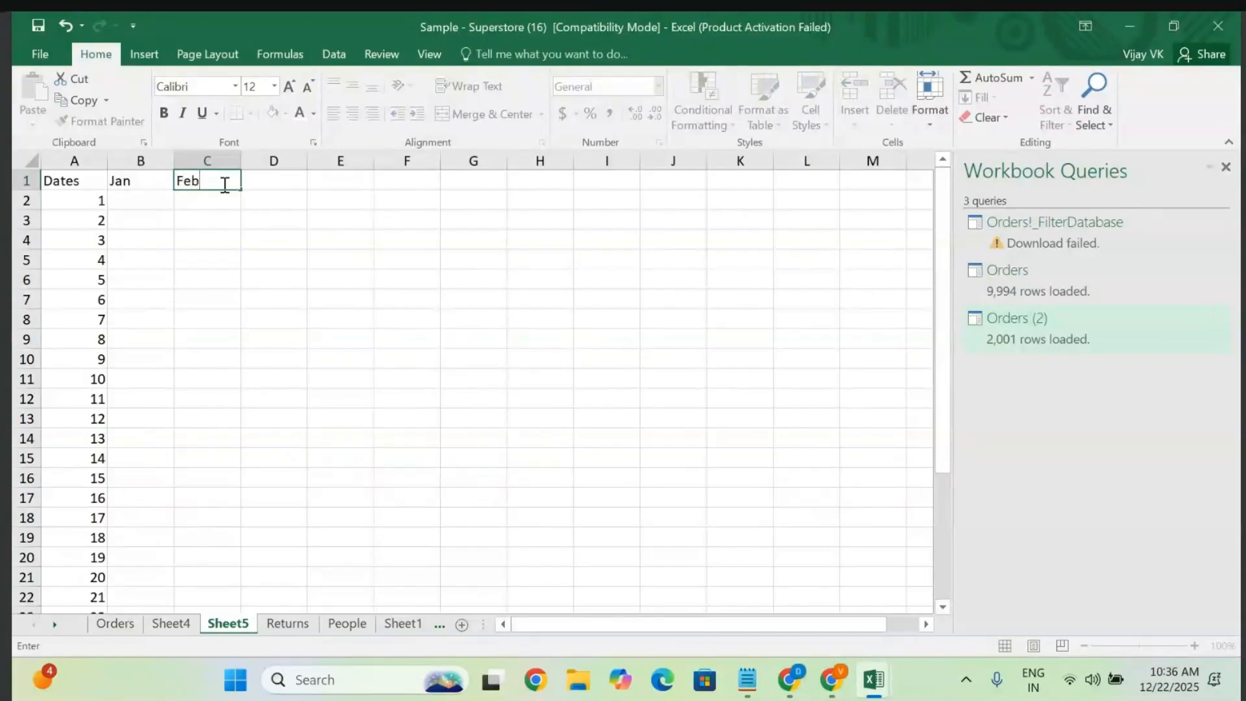
click(300, 256)
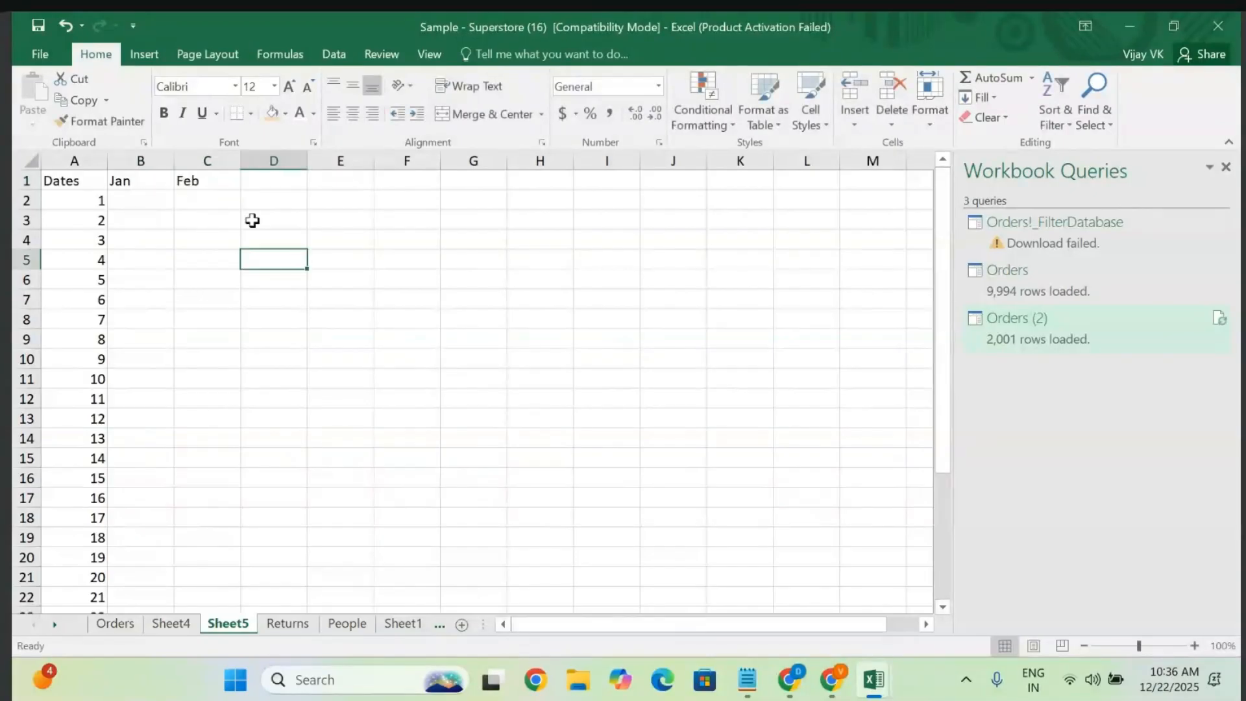
click(207, 181)
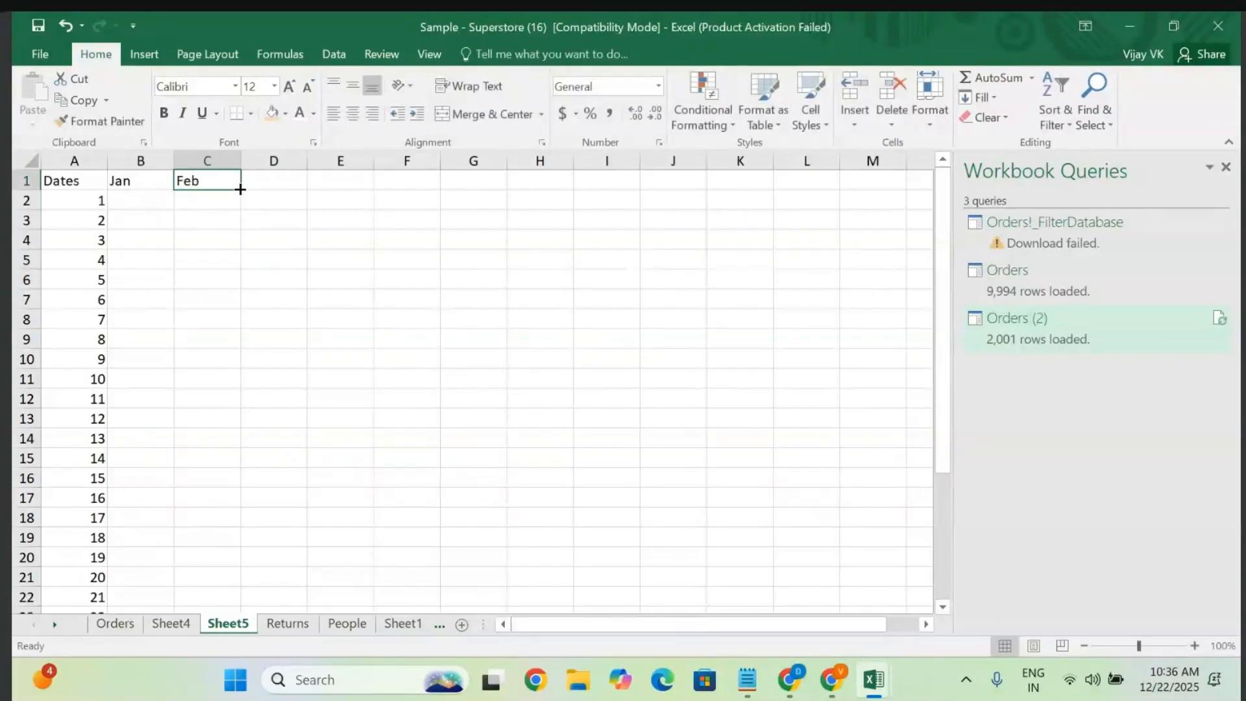
drag(240, 189, 685, 192)
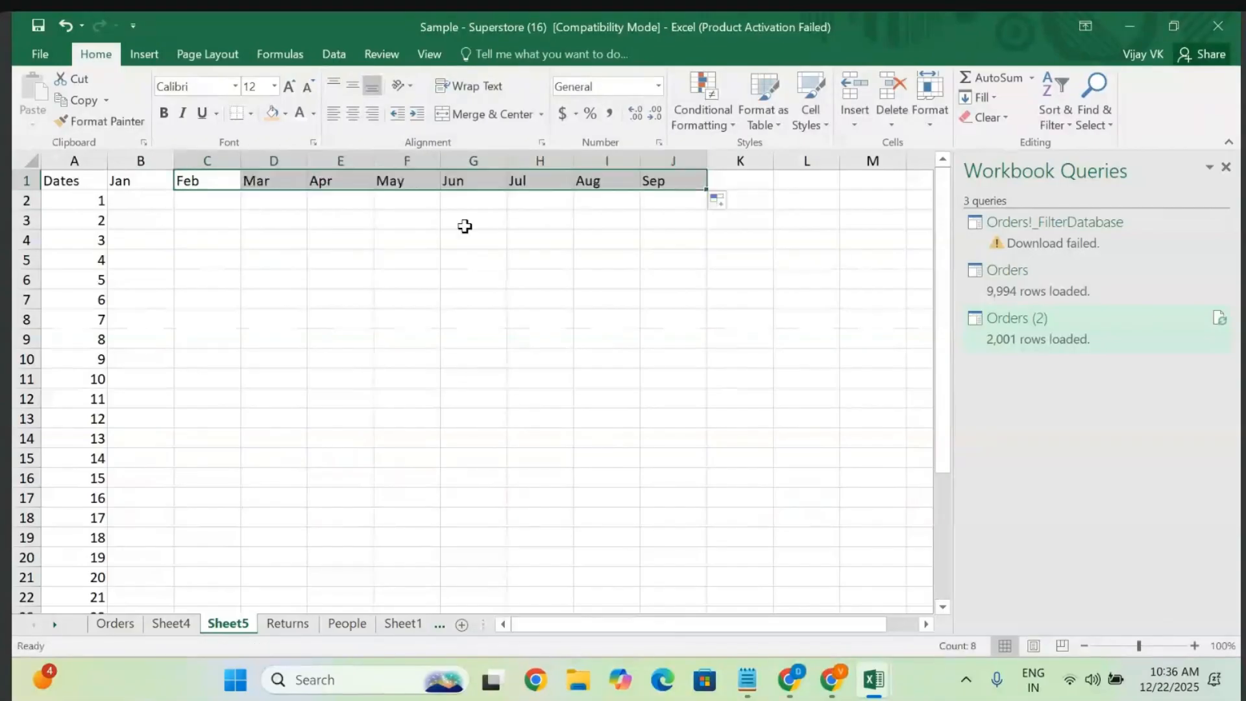
click(262, 256)
- Enter row 2 values 7272, 712, 918, 1818, 272, 383, 717, 1717, 171 under Jan–Sep
click(133, 202)
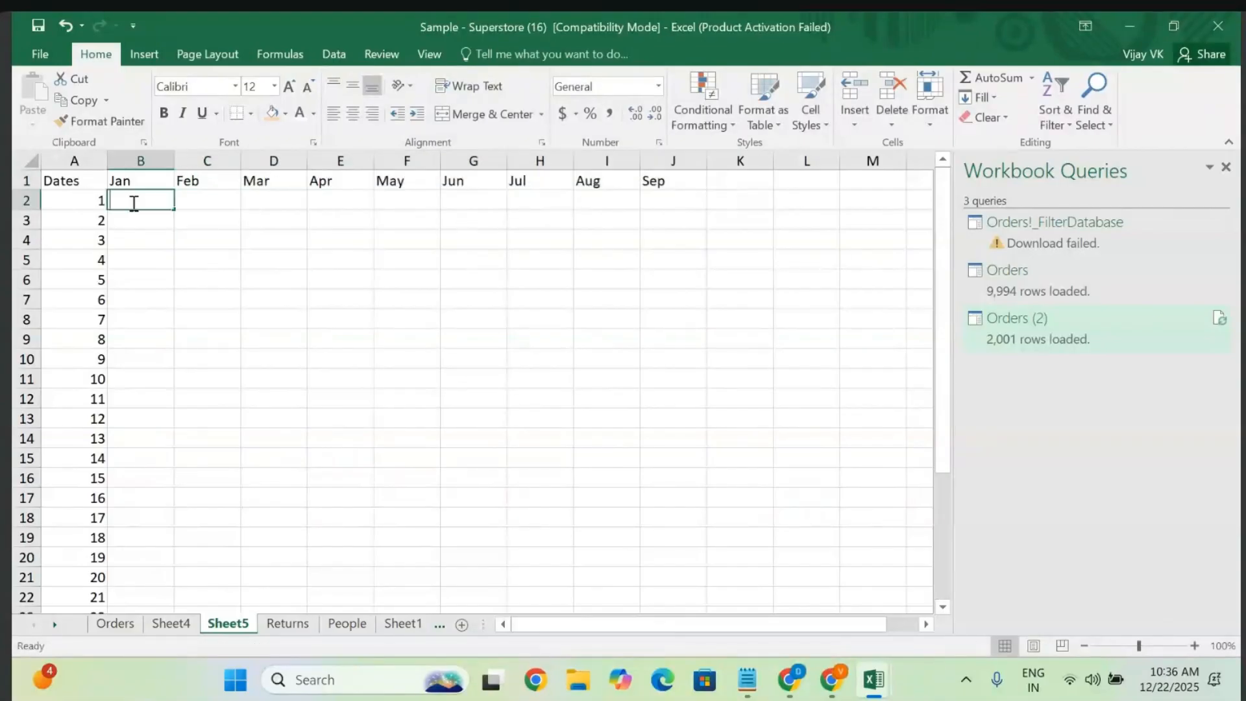
text(7272)
click(233, 203)
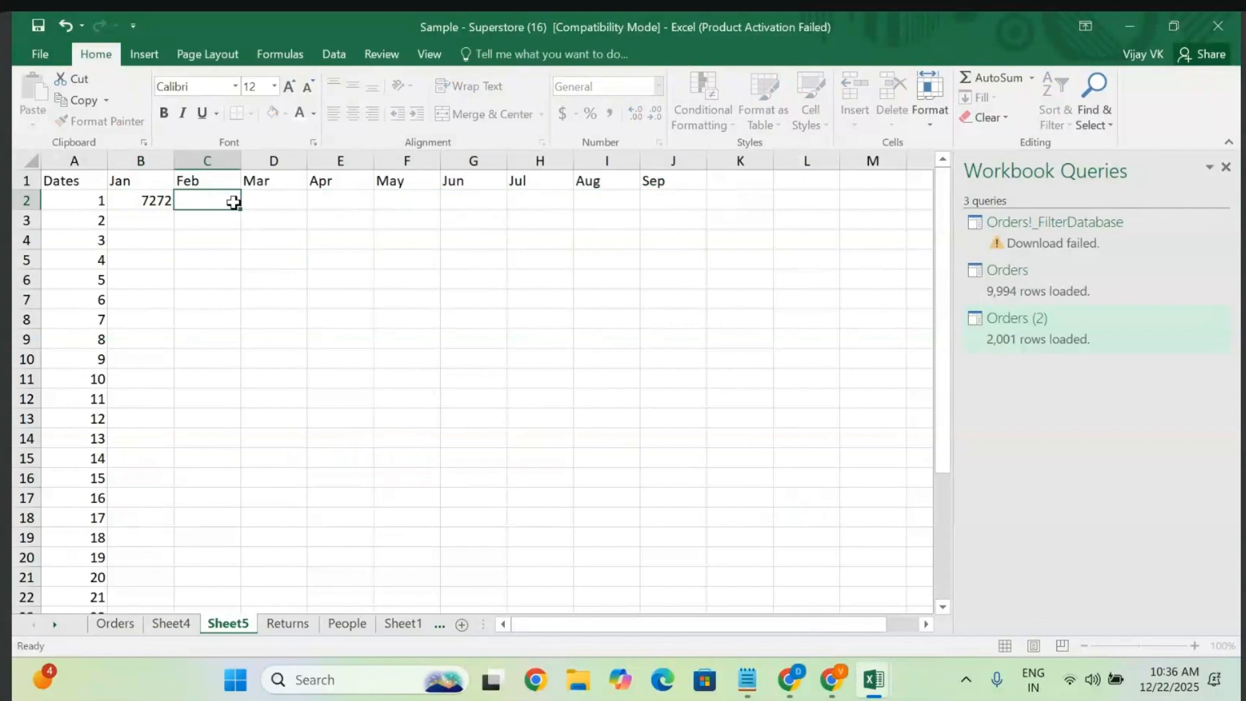
text(712)
click(299, 194)
text(9)
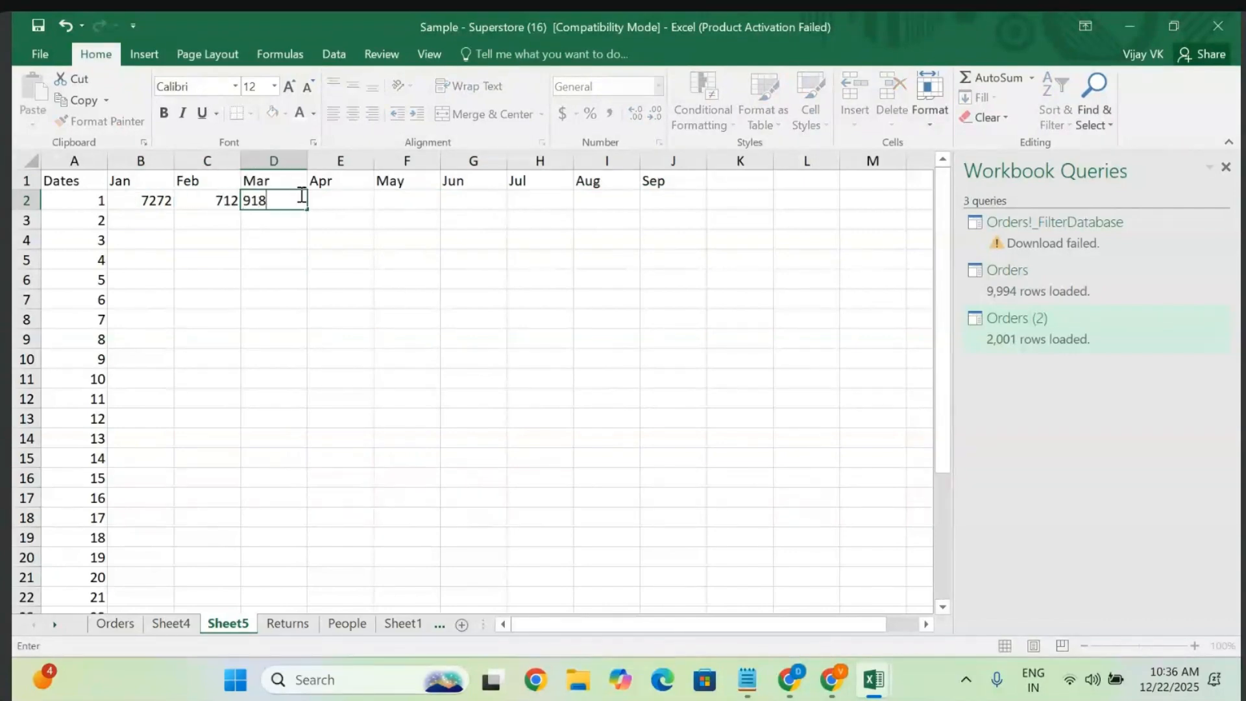
text(18)
click(349, 198)
text(1818)
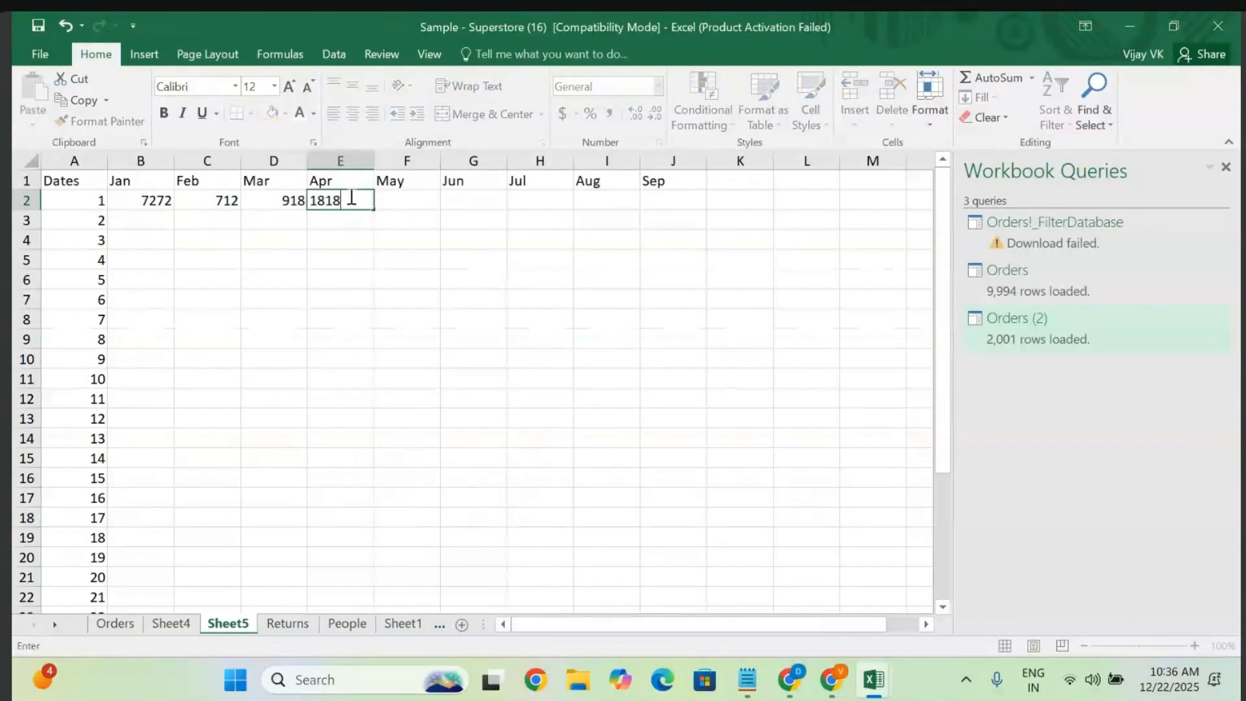
click(424, 200)
text(272)
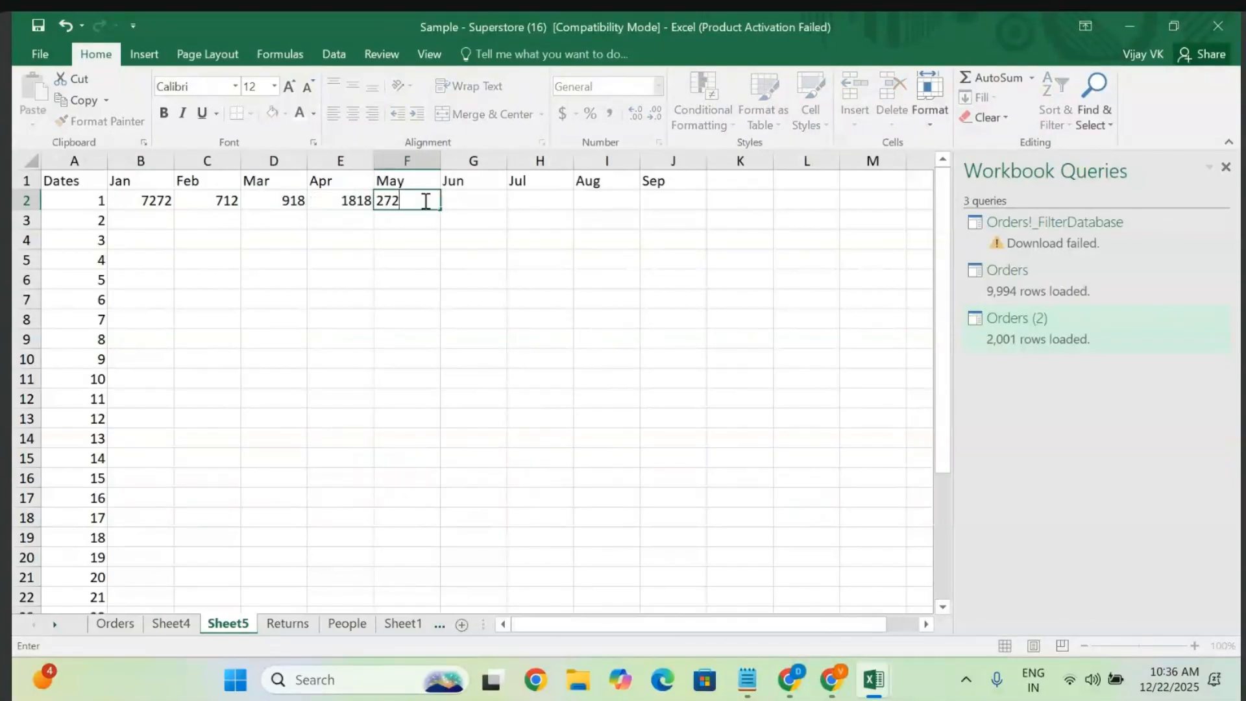
click(483, 201)
text(38)
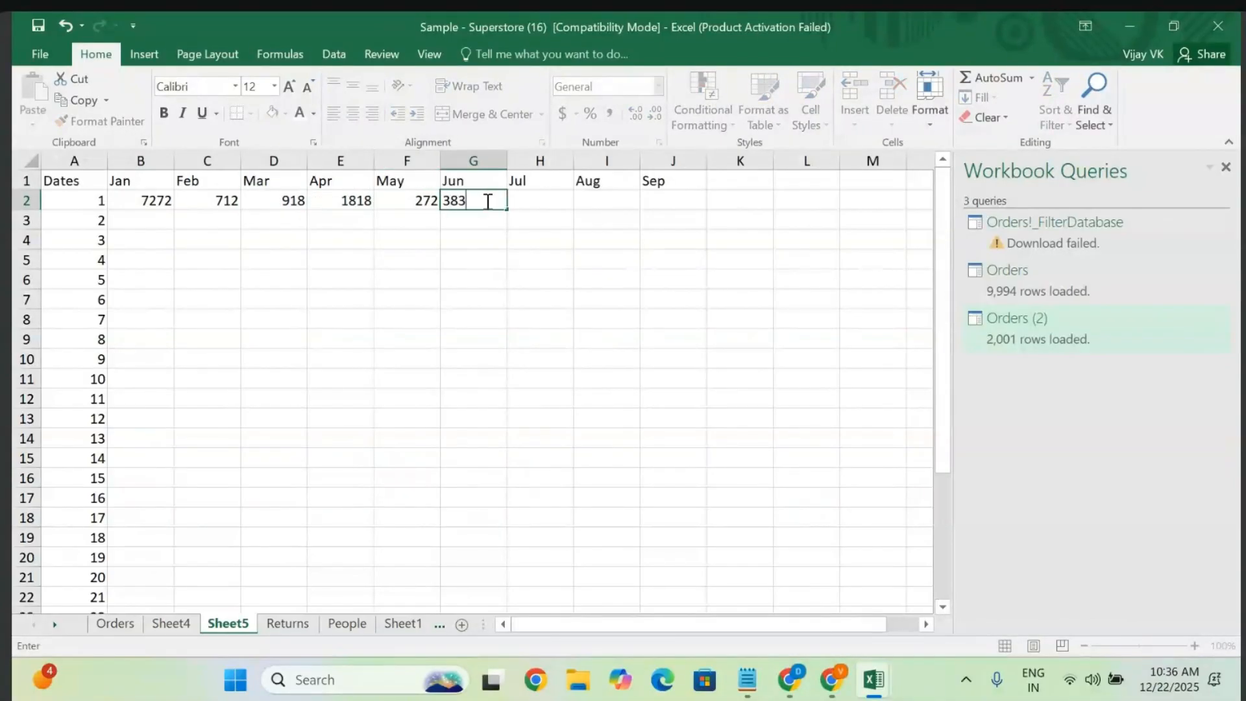
text(3)
click(533, 199)
text(717)
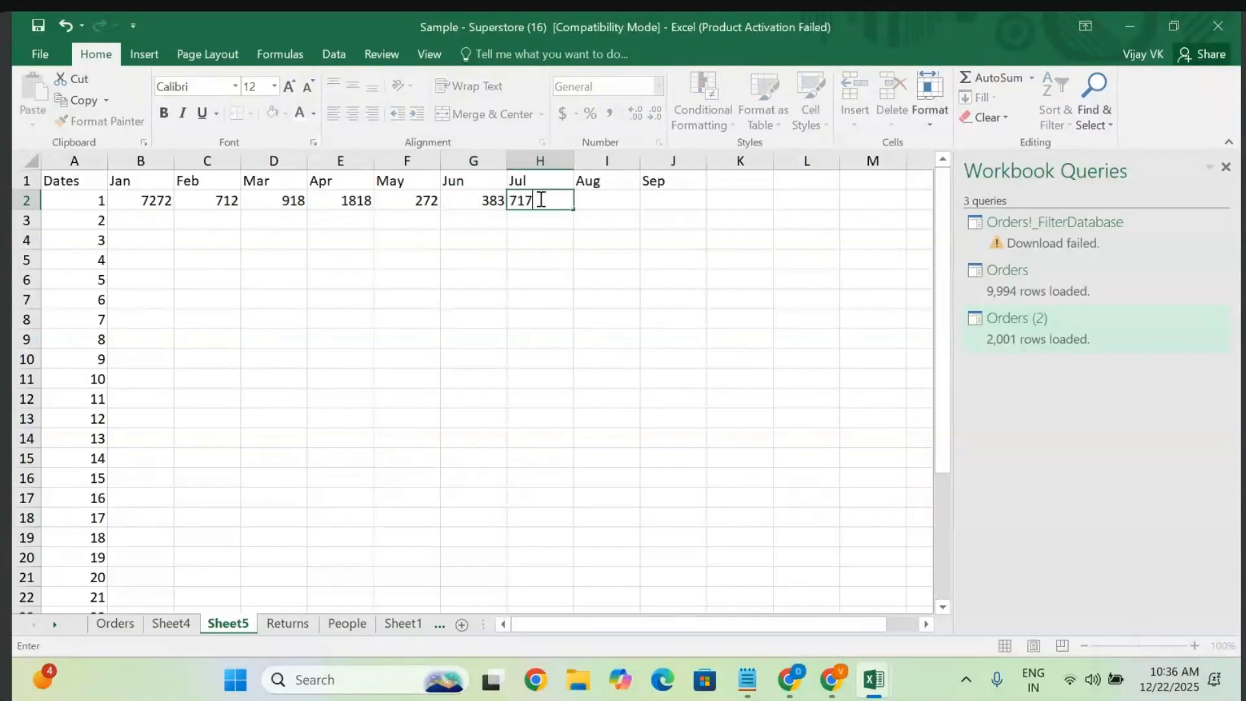
click(592, 197)
text(17171)
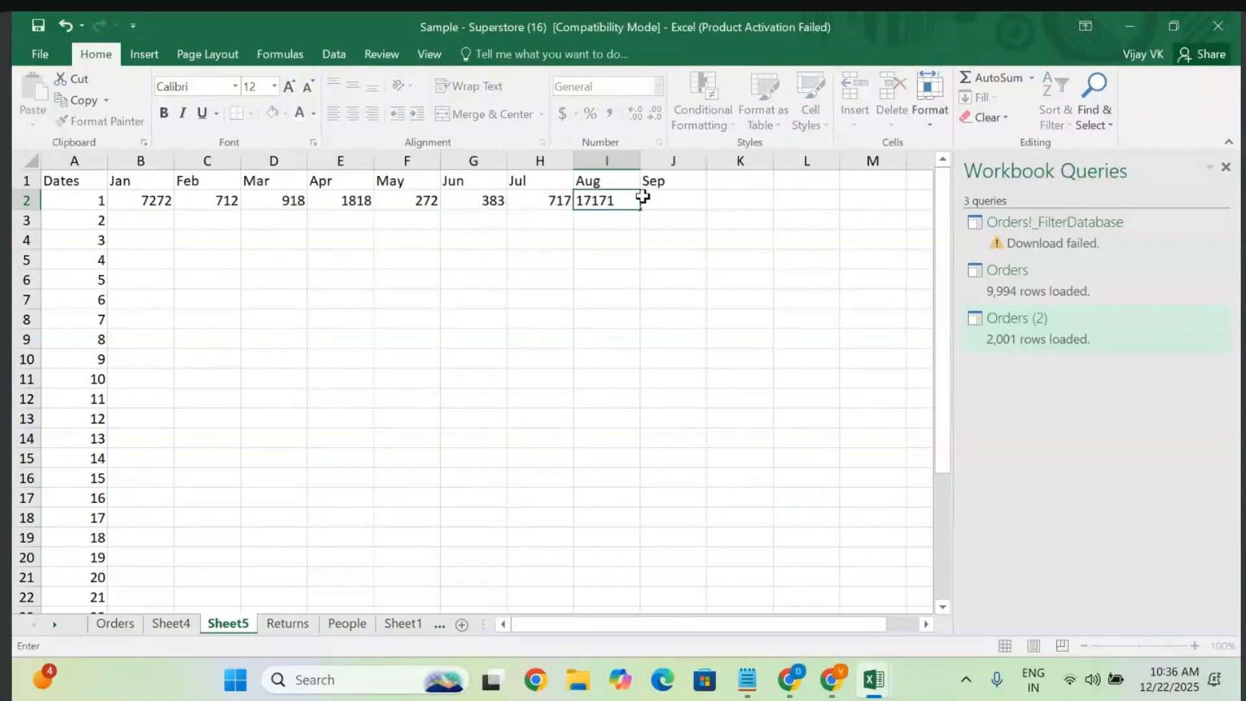
click(678, 196)
text(171)
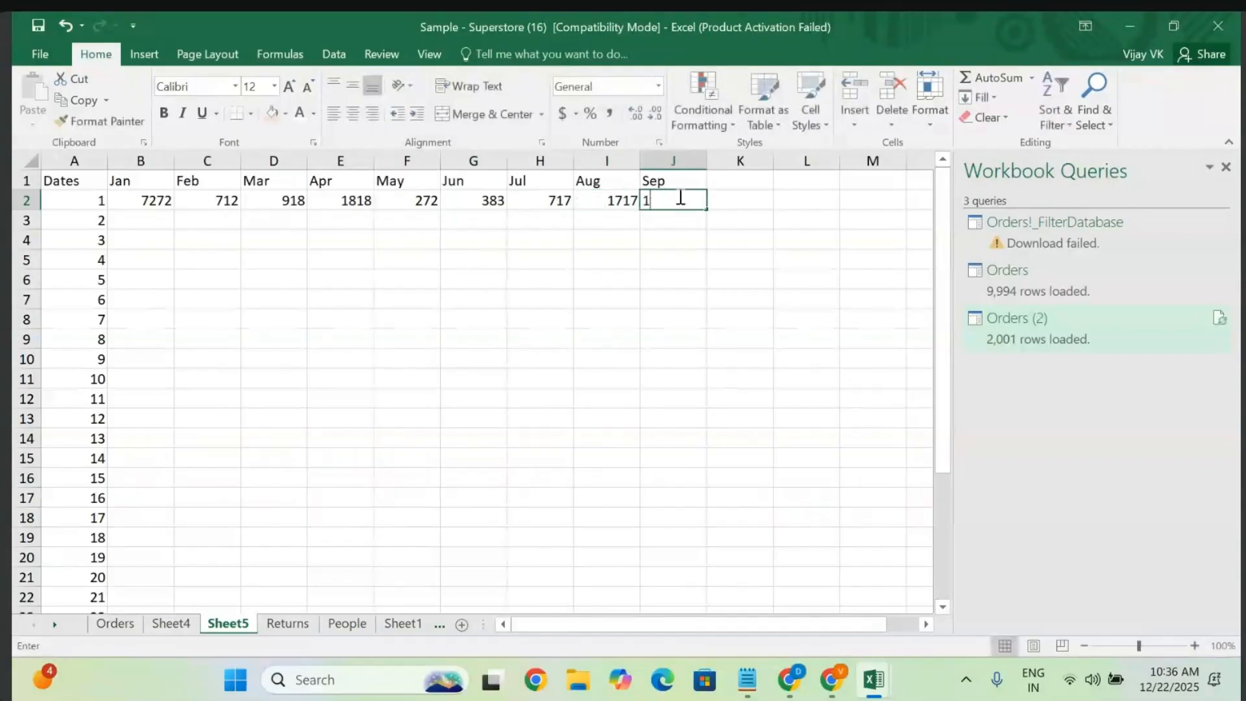
click(443, 358)
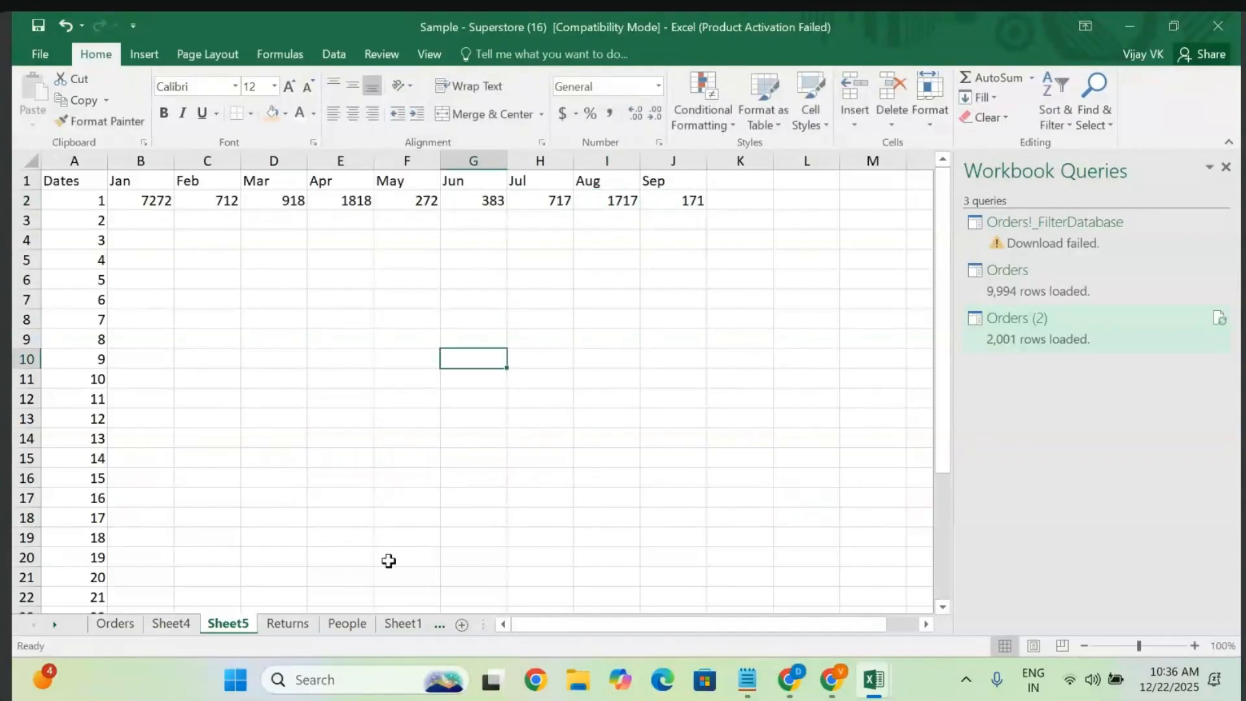
- Copy the Sales values from column R of the Orders sheet
click(117, 624)
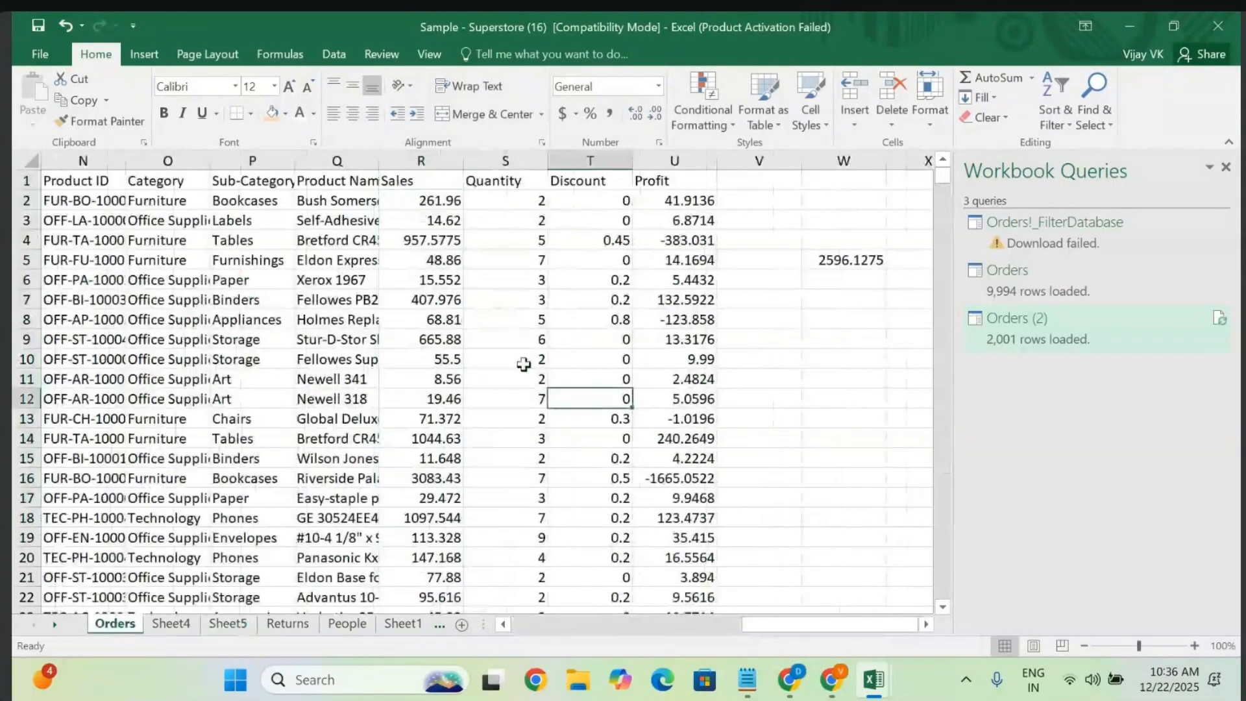
click(414, 202)
drag(445, 223, 668, 646)
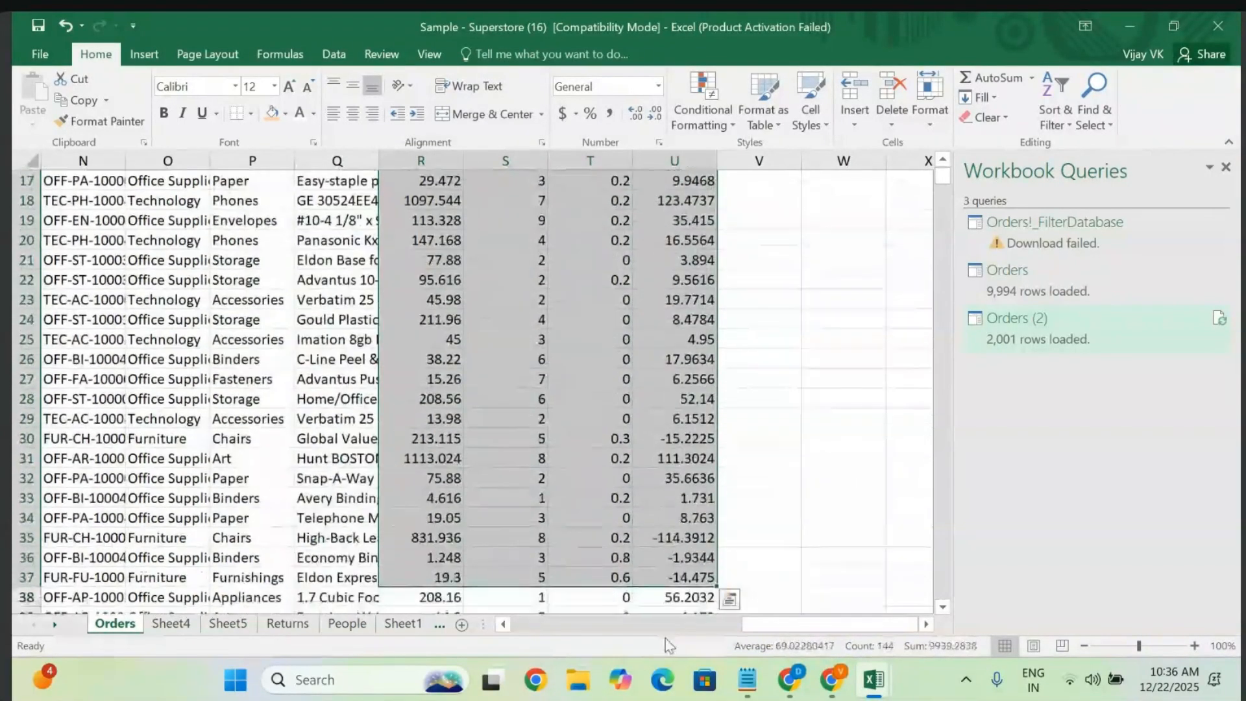
click(730, 599)
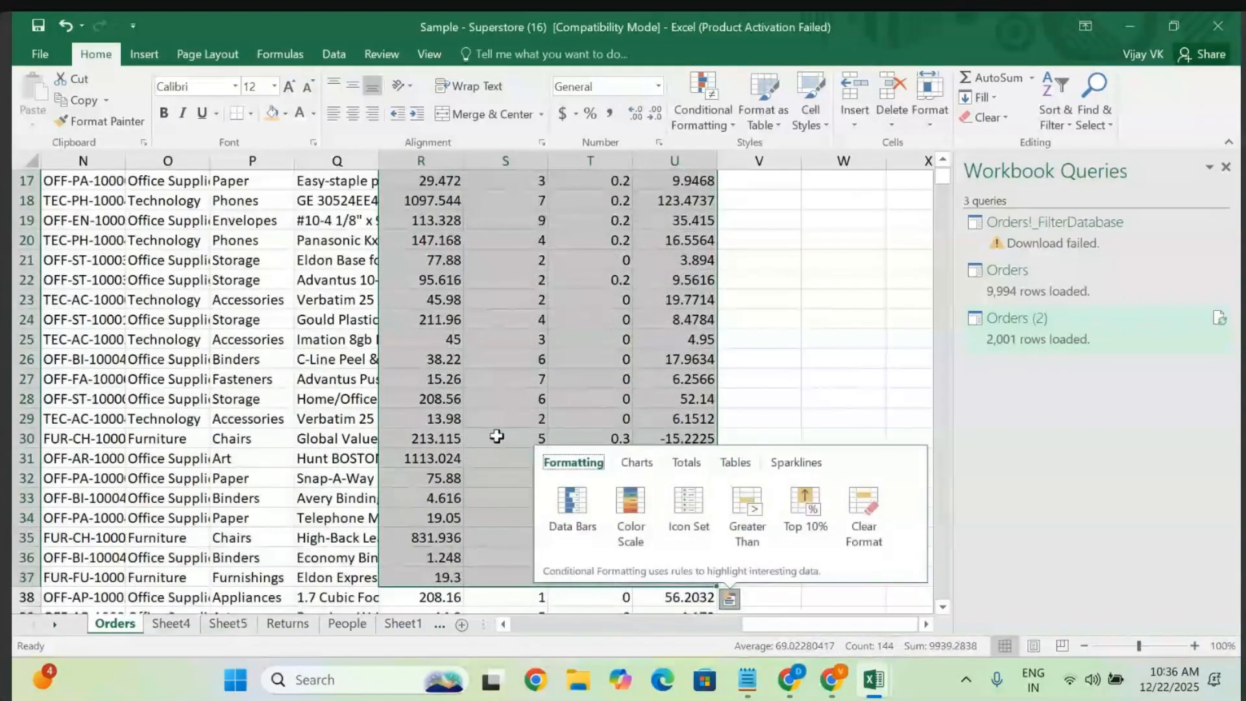
click(497, 436)
scroll(496, 437, up, 5)
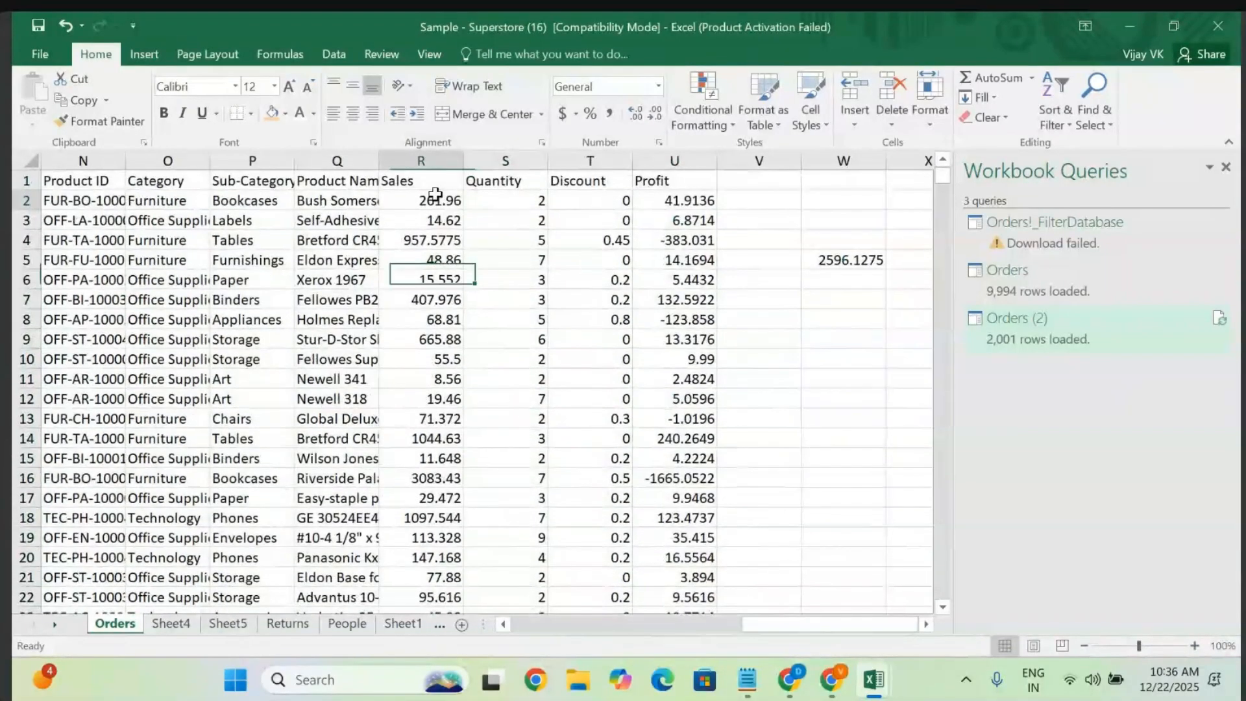
drag(435, 195, 436, 215)
key(shift+Down)
key(shift+Down)
key(shift+Down)
key(shift+Down)
key(shift+Down)
key(shift+Down)
key(shift+Down)
key(shift+Down)
key(shift+Down)
key(shift+Down)
key(shift+Down)
key(shift+Down)
key(shift+Down)
key(shift+Down)
key(shift+Down)
key(shift+Down)
key(shift+Down)
key(shift+Down)
key(shift+Down)
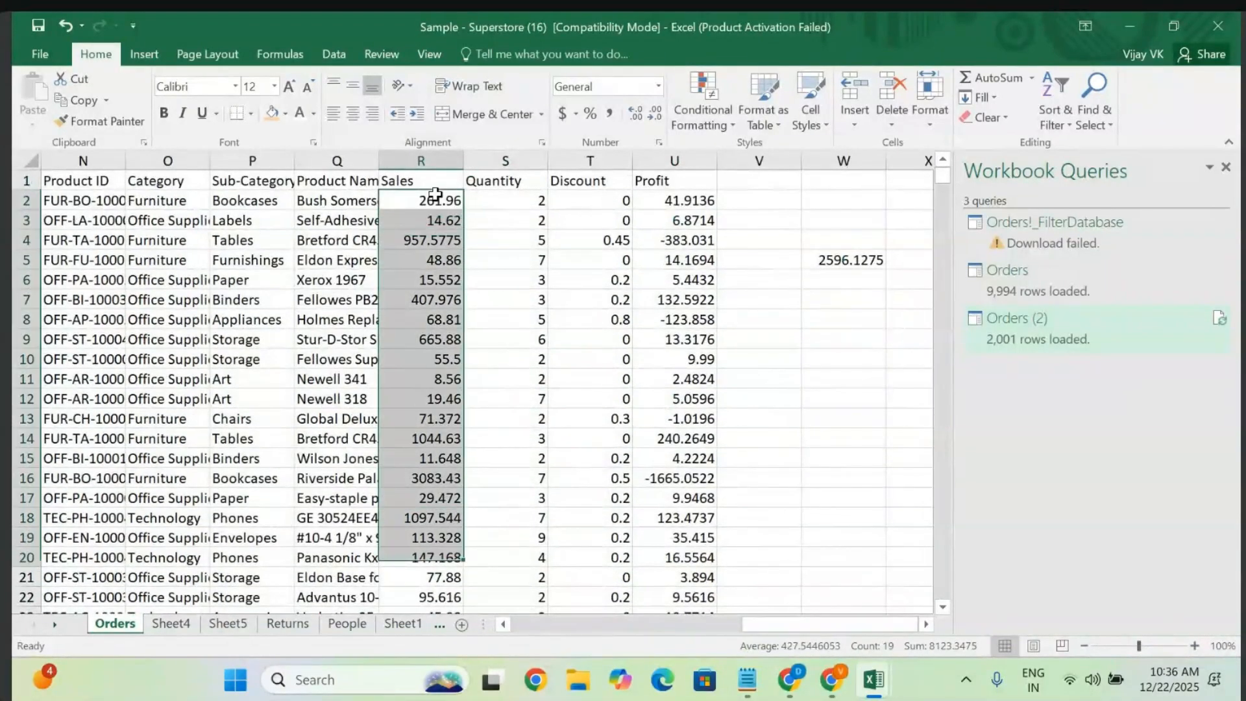
key(shift+Down)
key(ctrl+c)
key(ctrl+q)
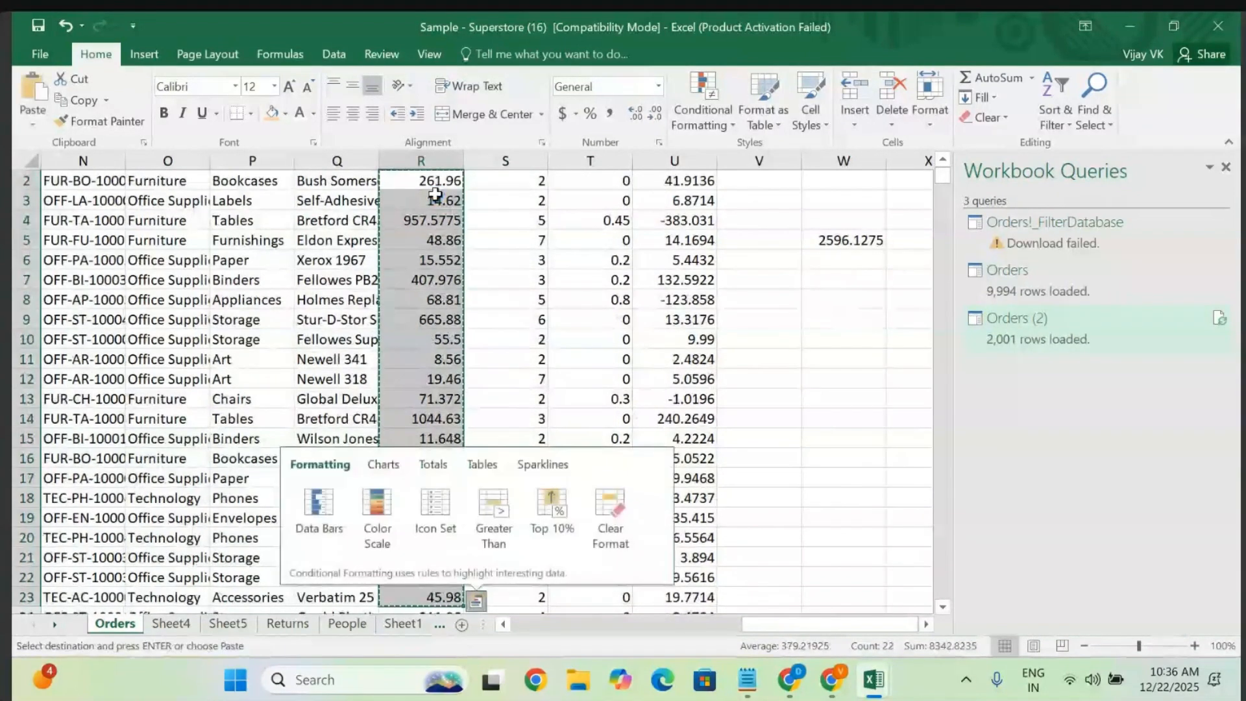
- Paste the copied Sales values into Sheet5 starting at B3 under Jan
click(166, 625)
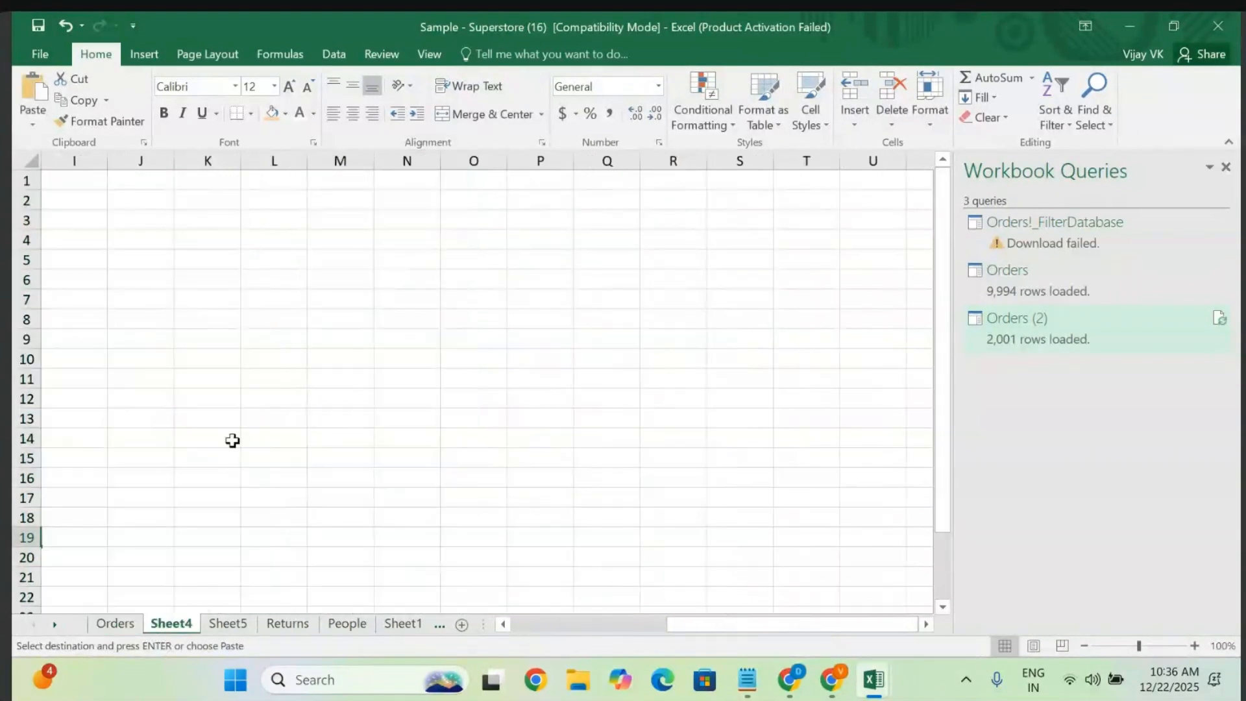
scroll(246, 268, left, 2)
scroll(246, 267, right, 1)
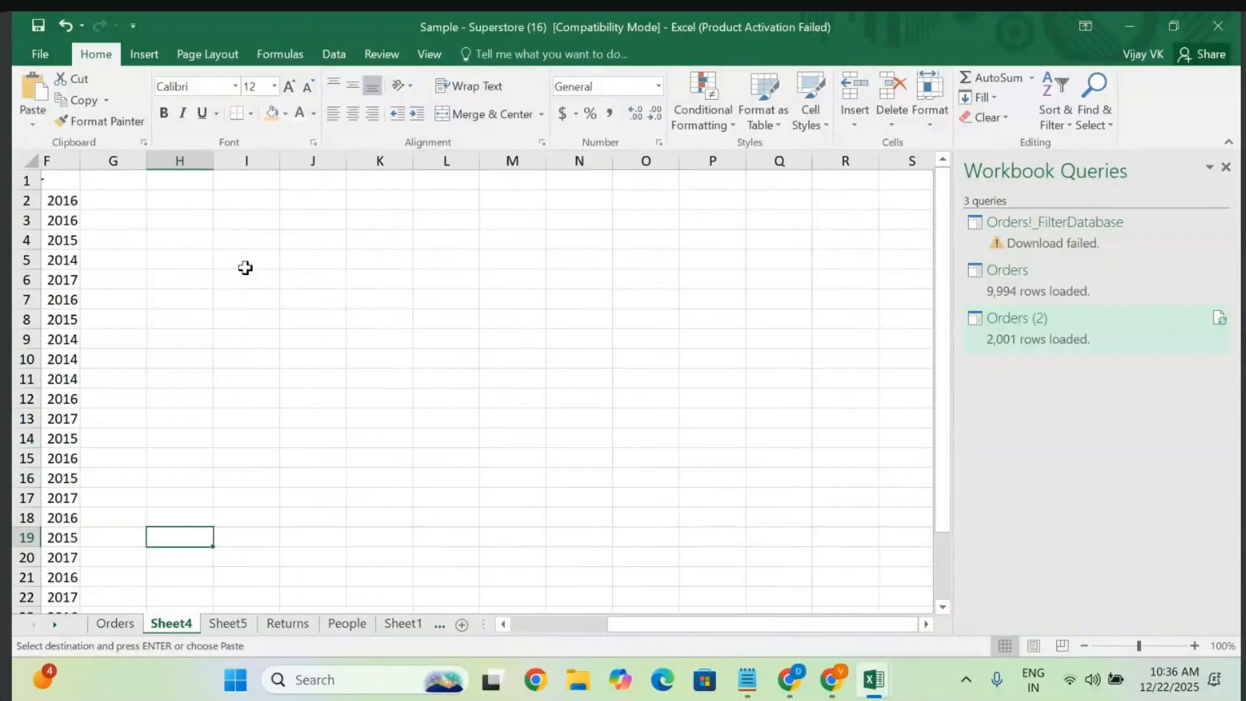
click(227, 627)
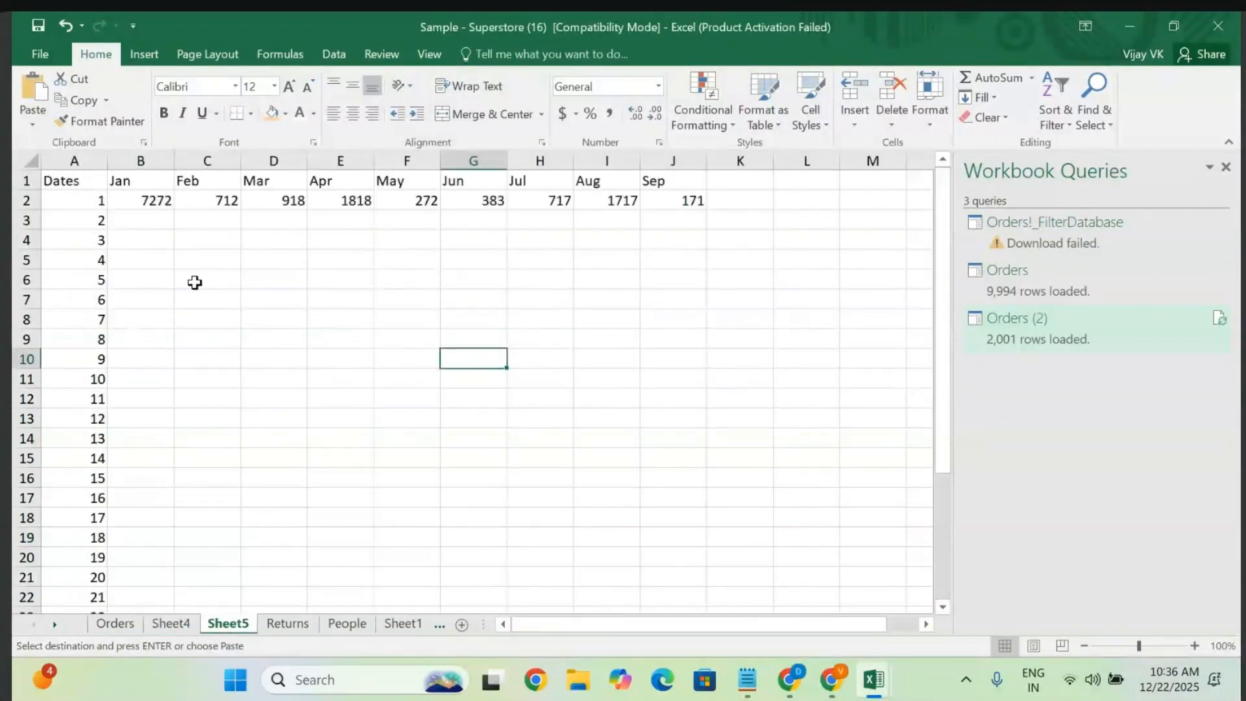
click(151, 219)
key(ctrl+v)
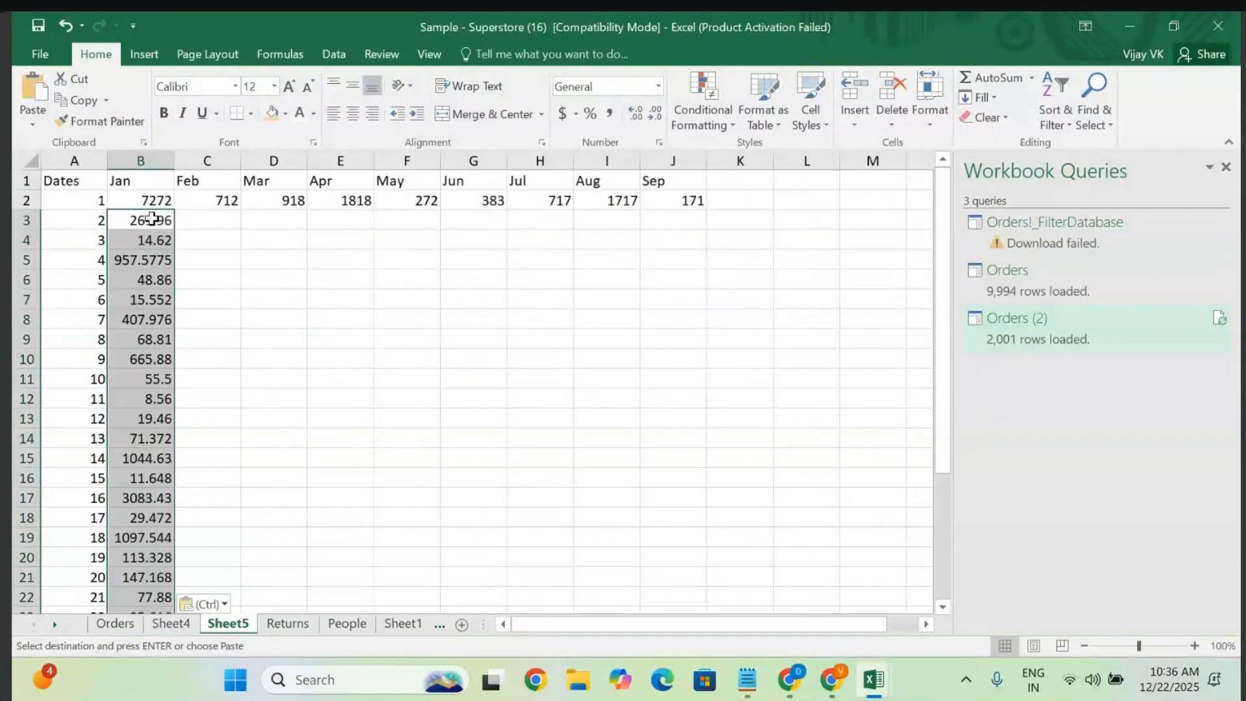
- Clear the stray number in A22 and check where the pasted Sales values end
scroll(152, 218, down, 1)
scroll(152, 219, up, 1)
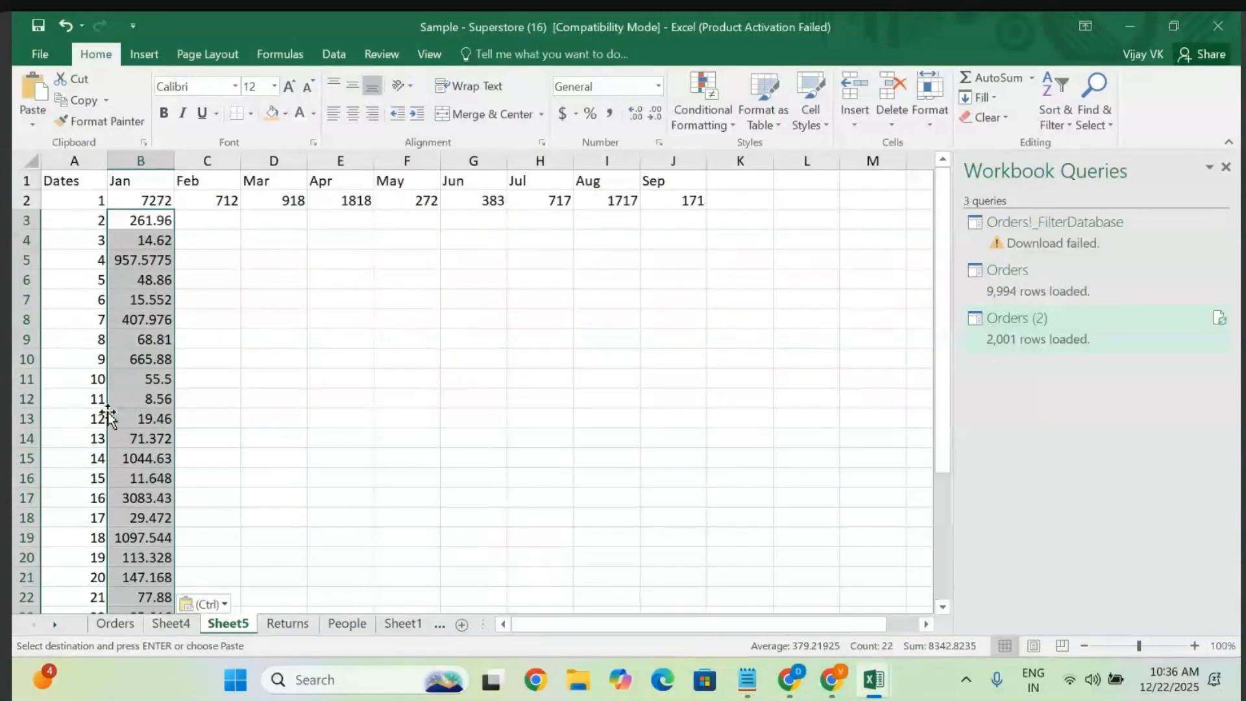
scroll(99, 580, down, 2)
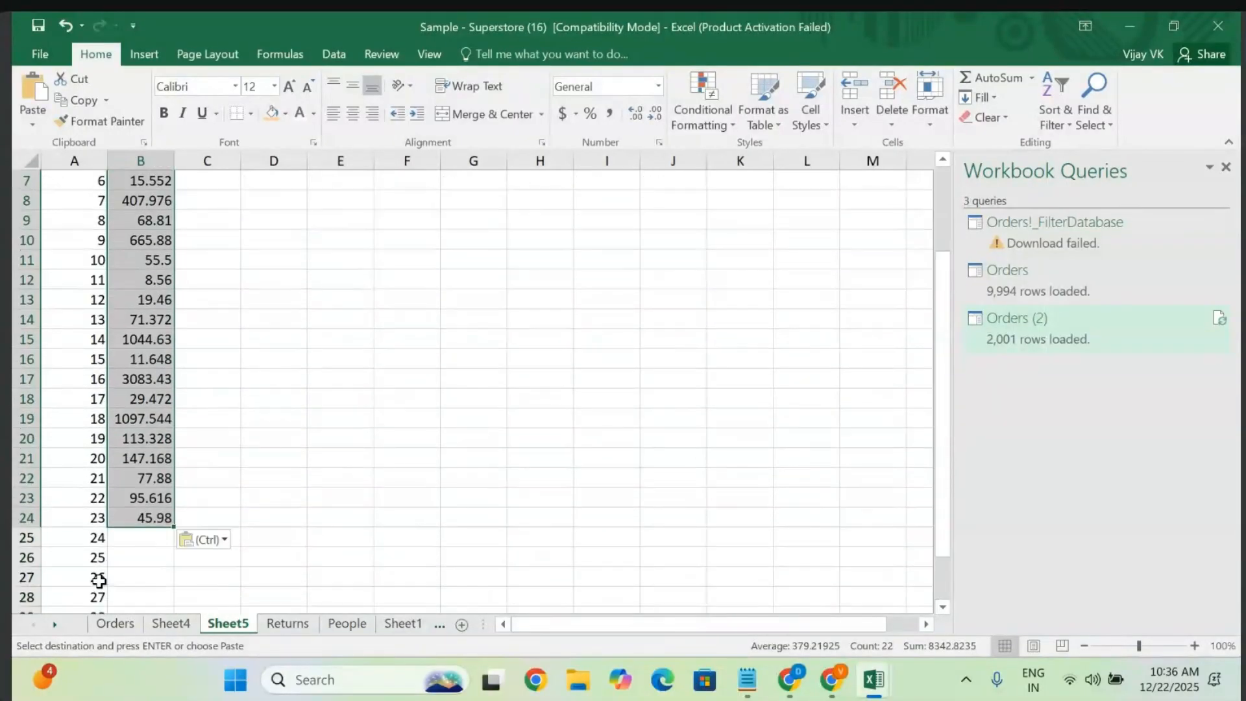
click(81, 470)
drag(93, 487, 156, 656)
key(BackSpace)
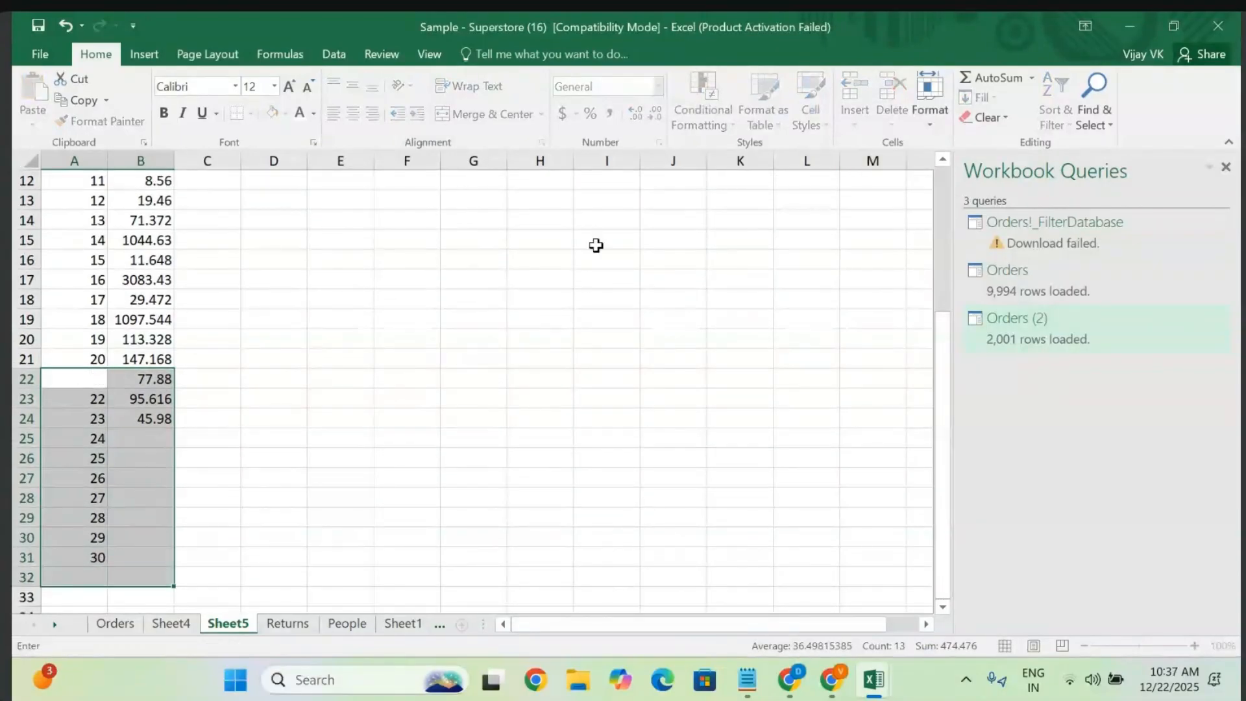
click(339, 392)
click(72, 379)
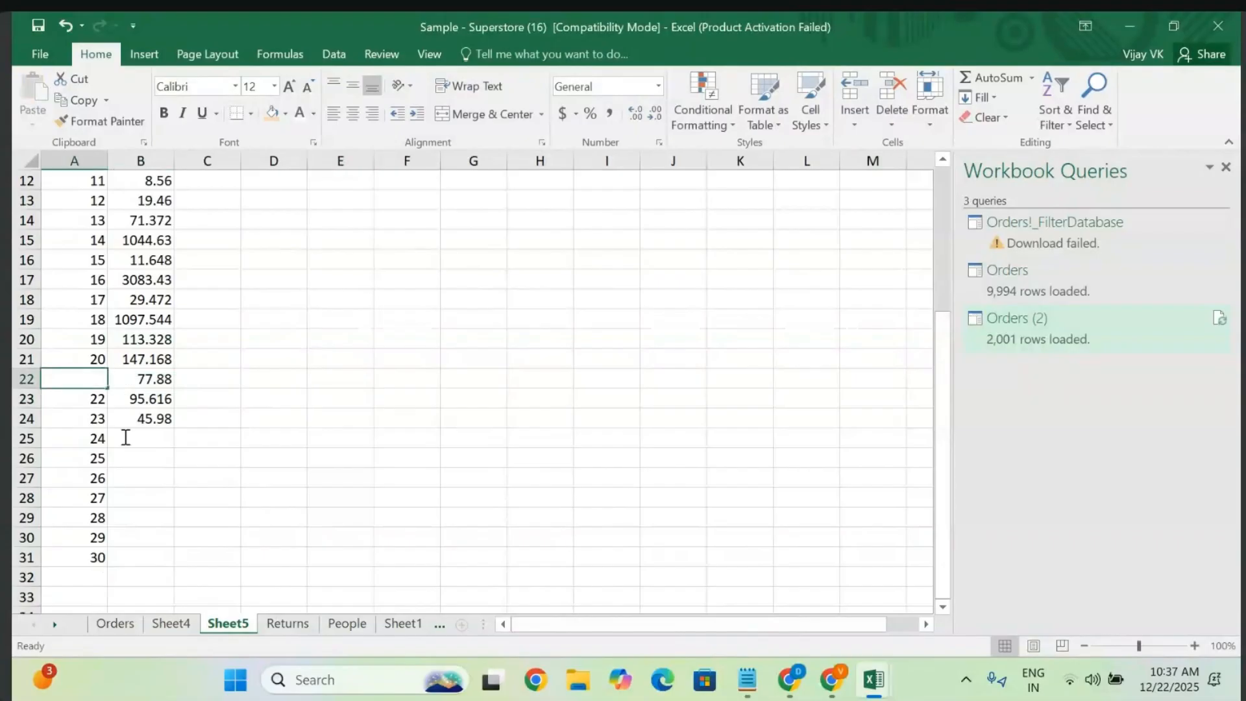
click(161, 404)
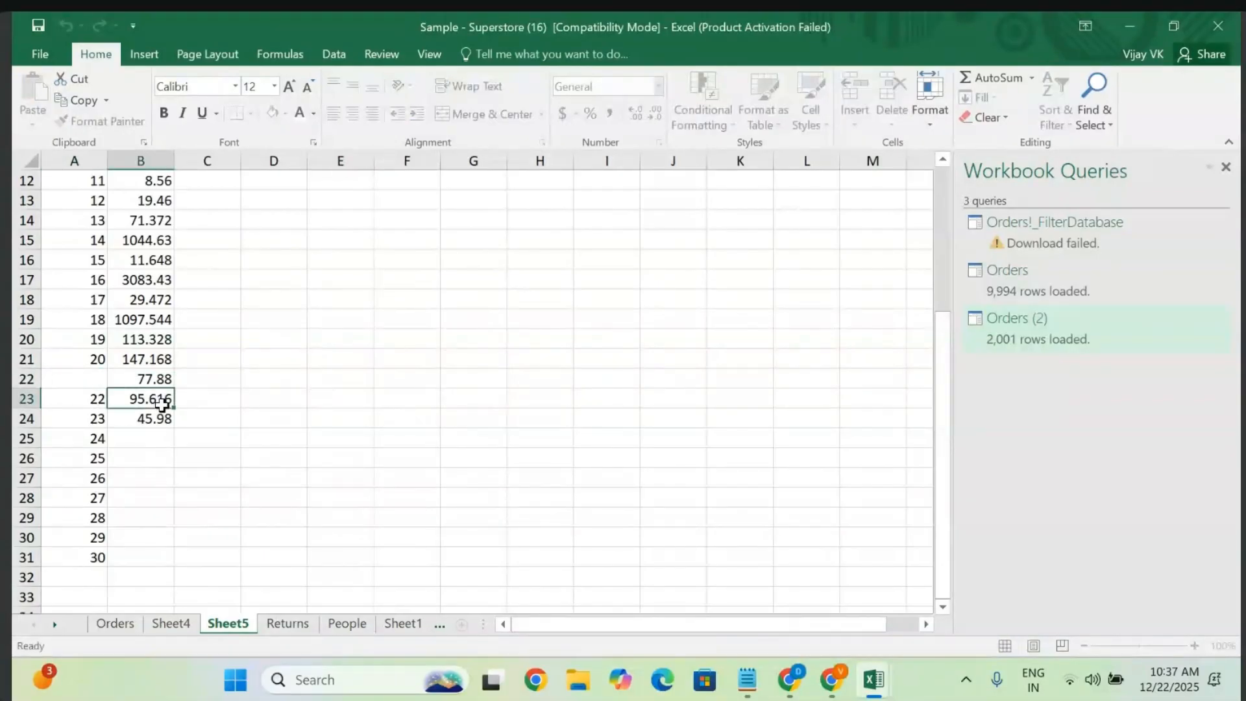
- Delete the surplus cells A22:B31, shifting cells left
drag(70, 375, 157, 556)
right_click(154, 559)
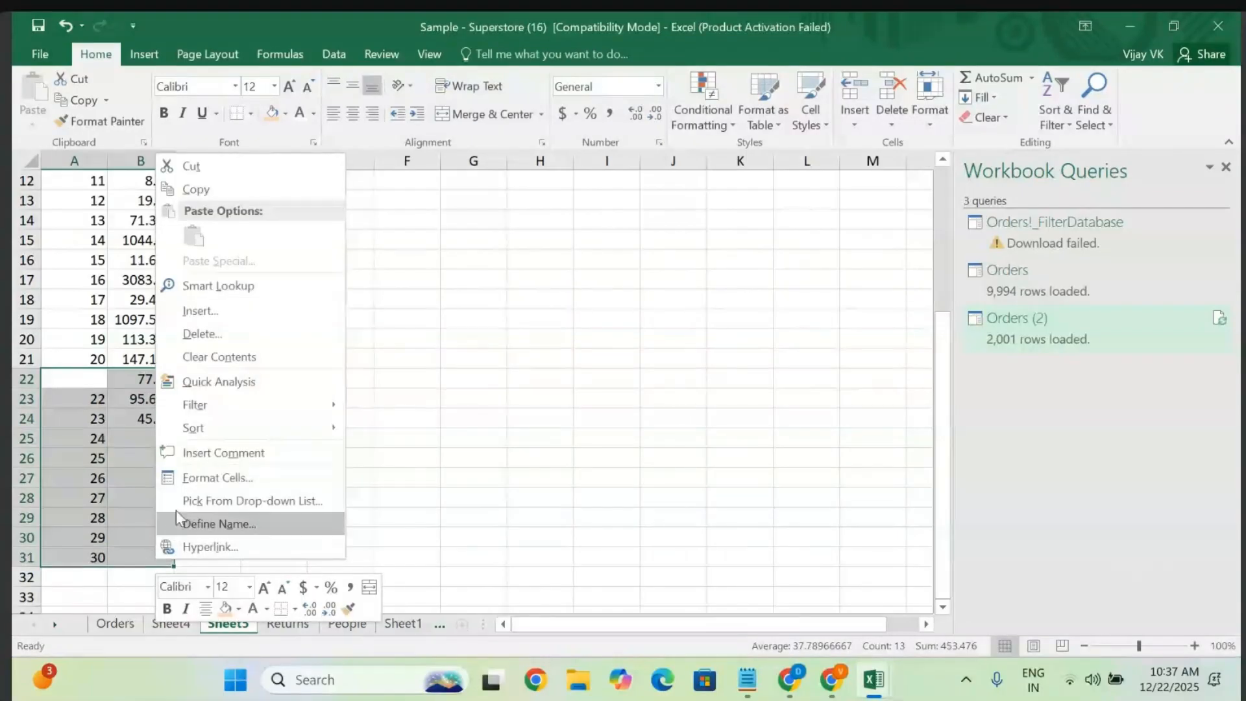
click(227, 331)
click(182, 381)
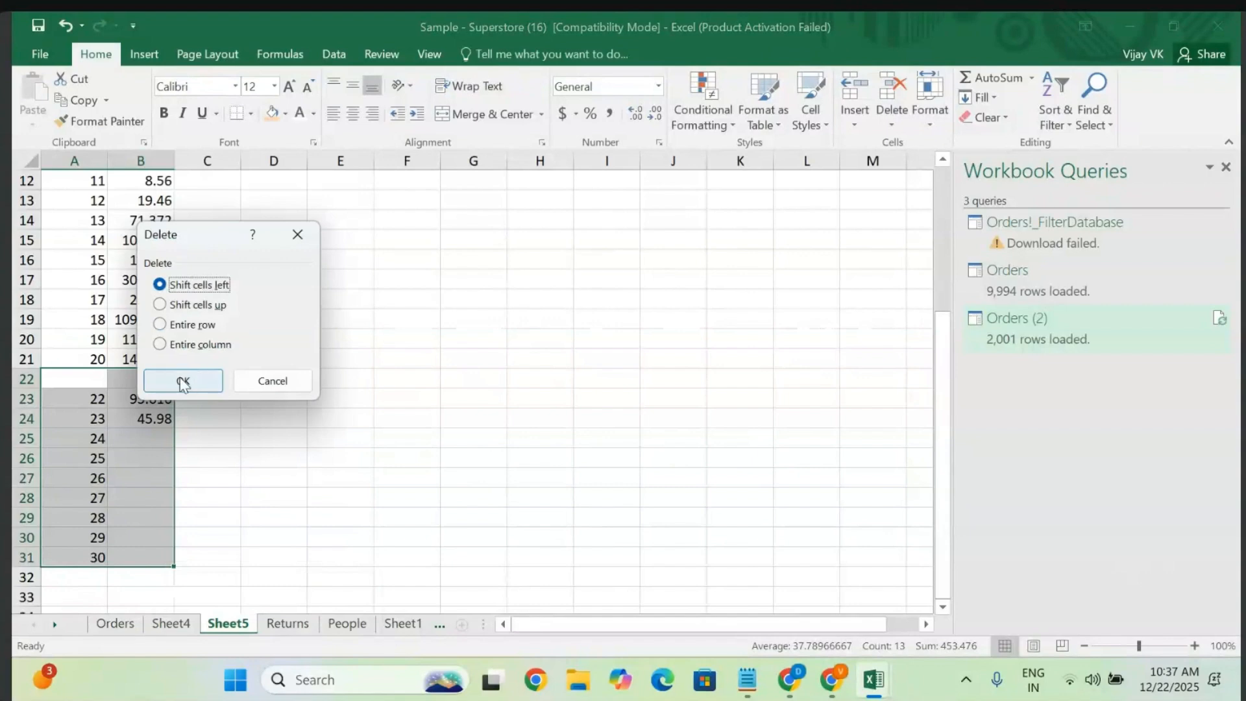
click(283, 411)
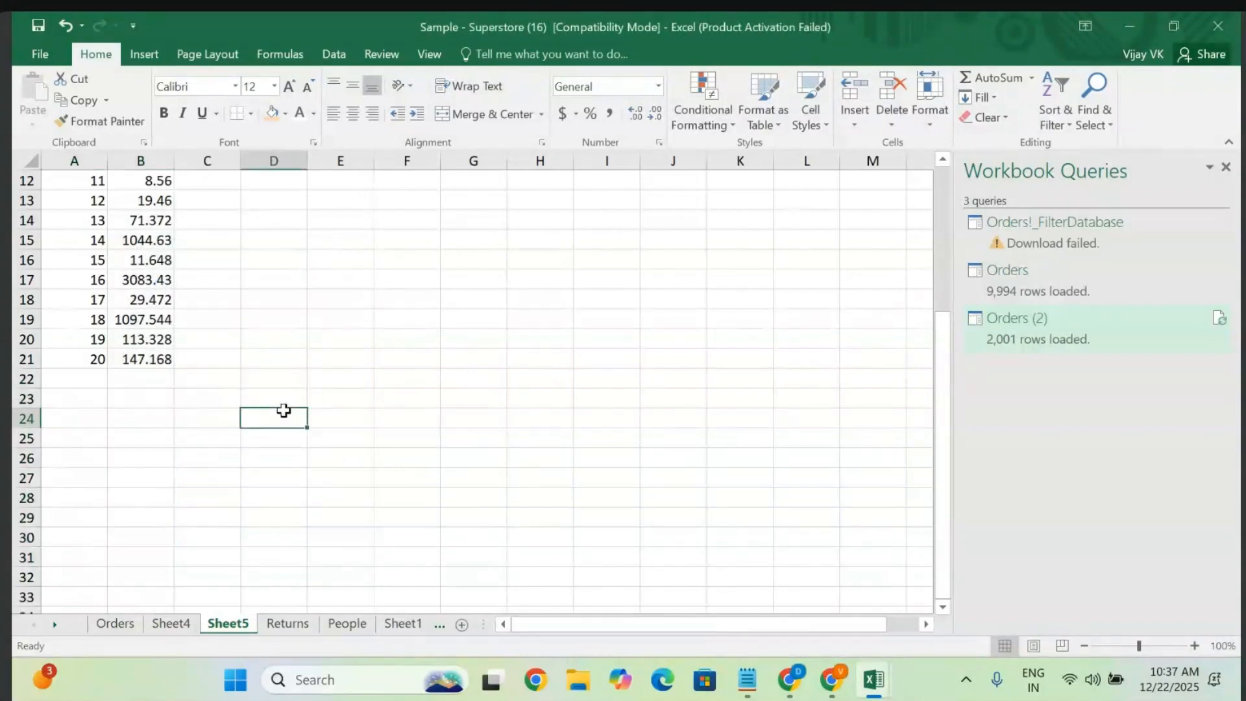
- Return to the top of Sheet5 and select D3 as the Mar destination
scroll(282, 412, up, 4)
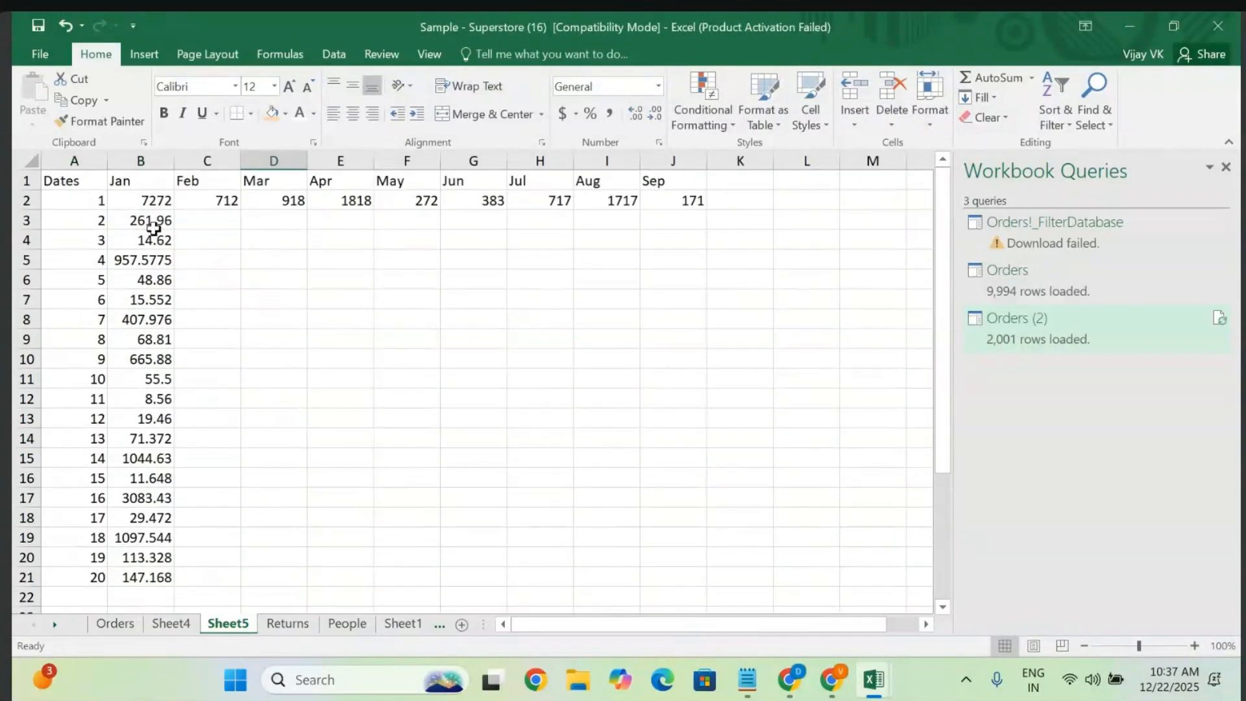
click(214, 220)
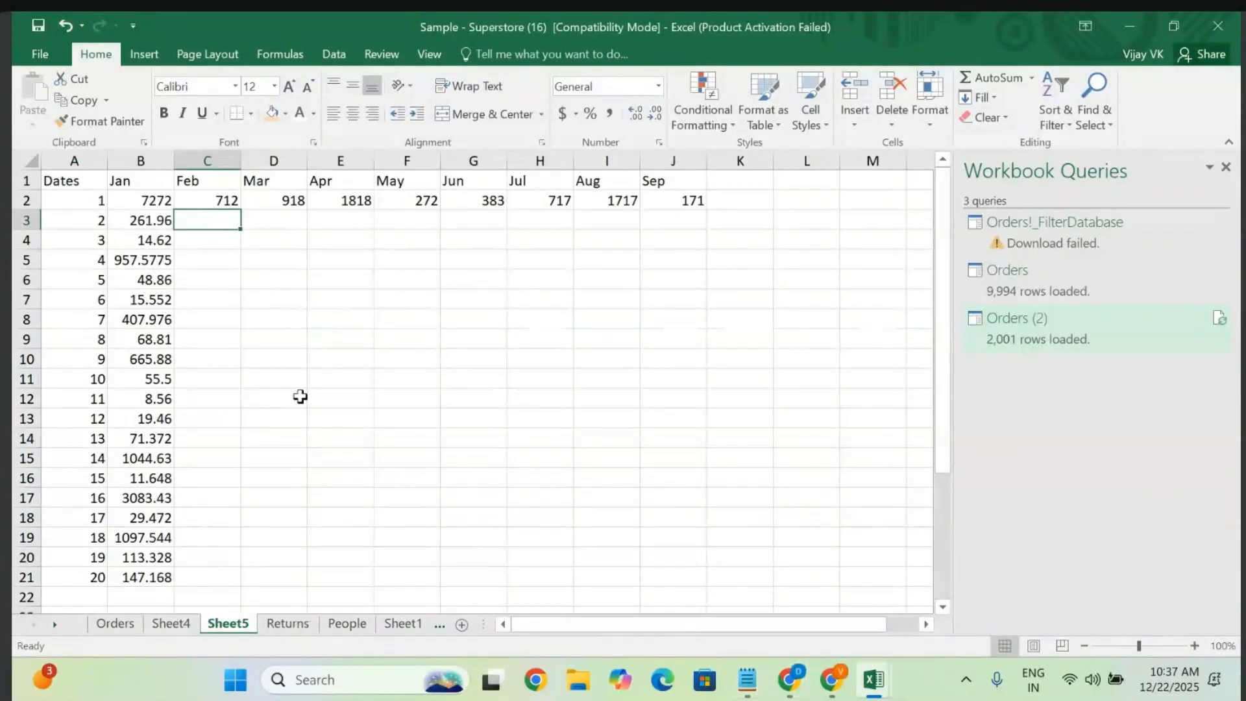
click(293, 224)
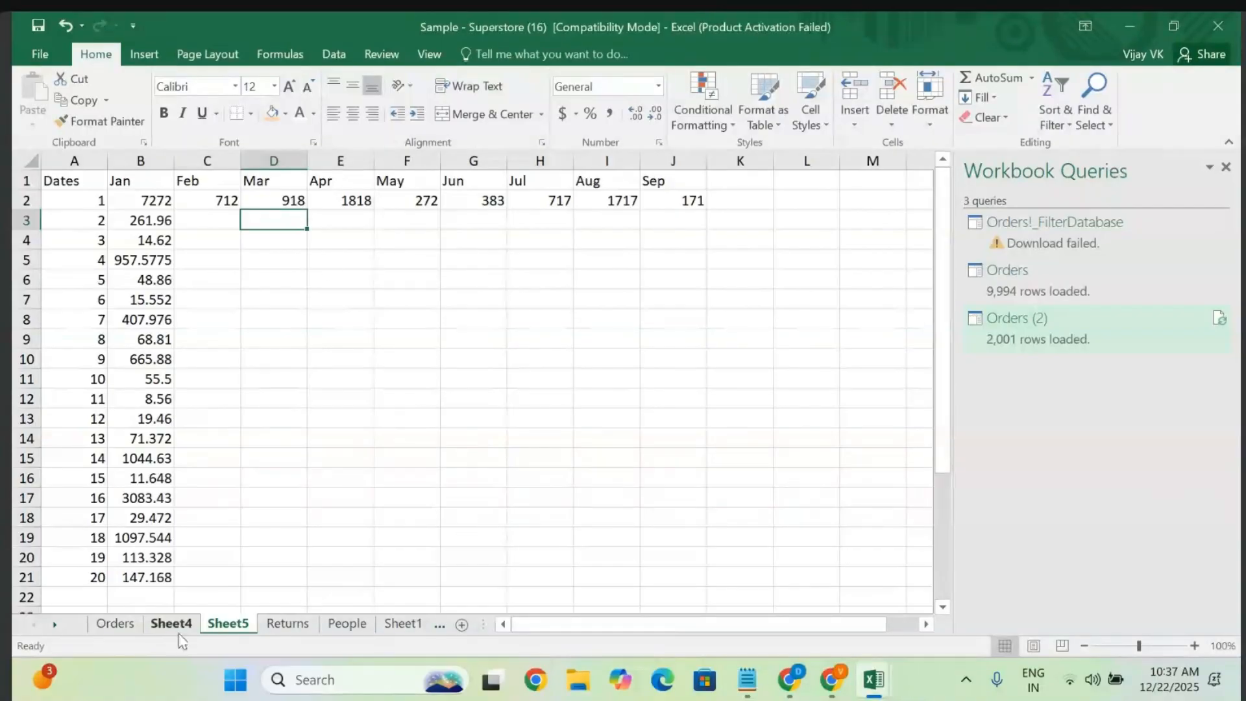
- Copy the Orders Sales column and paste it under Mar starting at D3
click(112, 624)
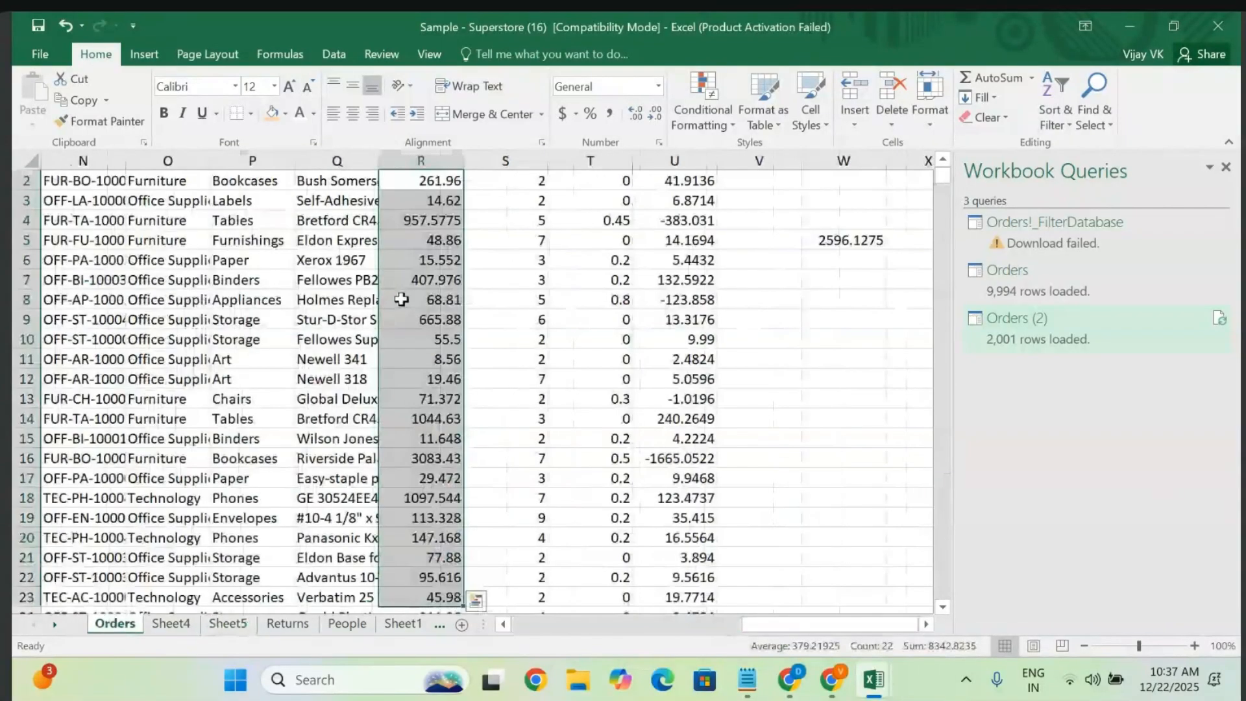
key(ctrl+c)
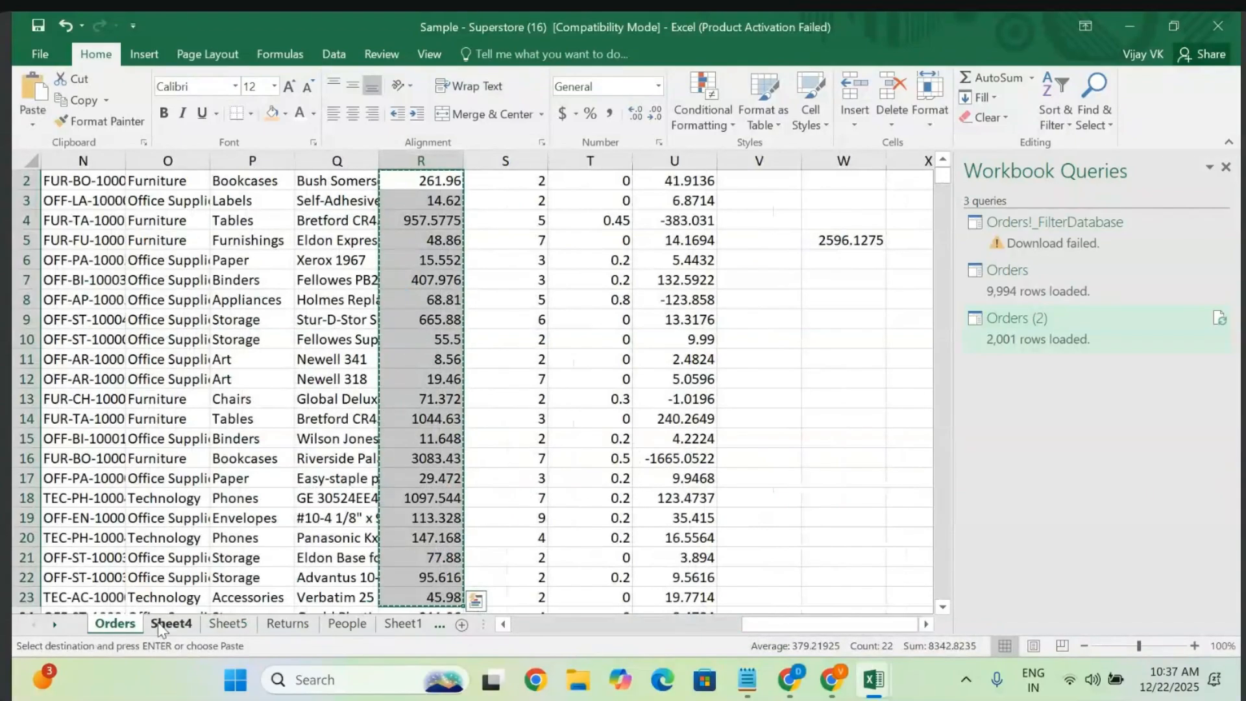
click(231, 625)
key(ctrl+v)
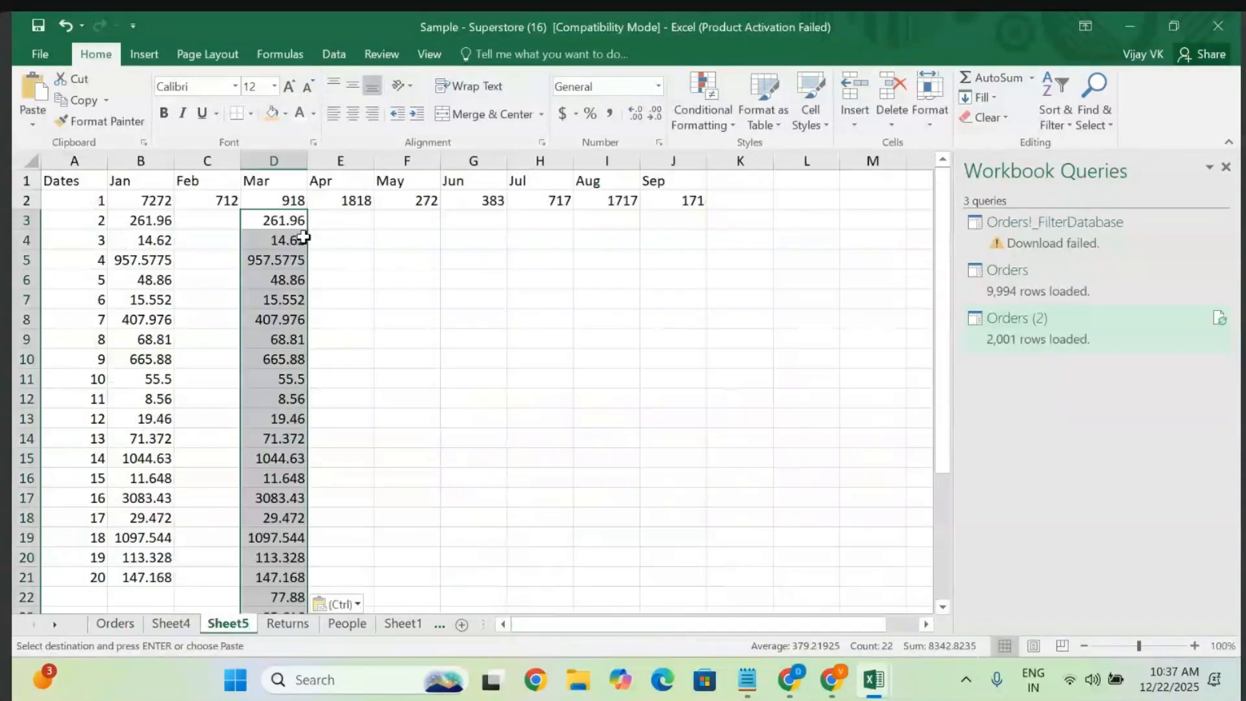
- Paste the same Sales values under May, Jul and Sep at F3, H3 and J3
click(425, 220)
key(ctrl+v)
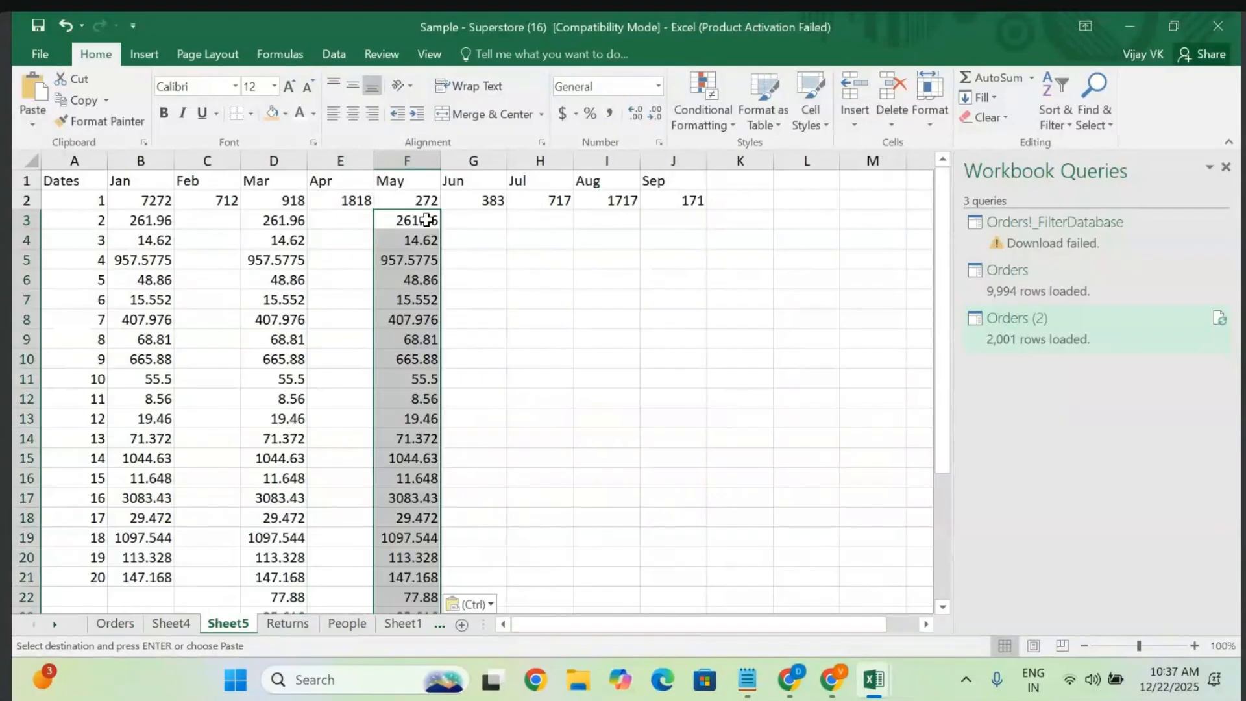
click(581, 221)
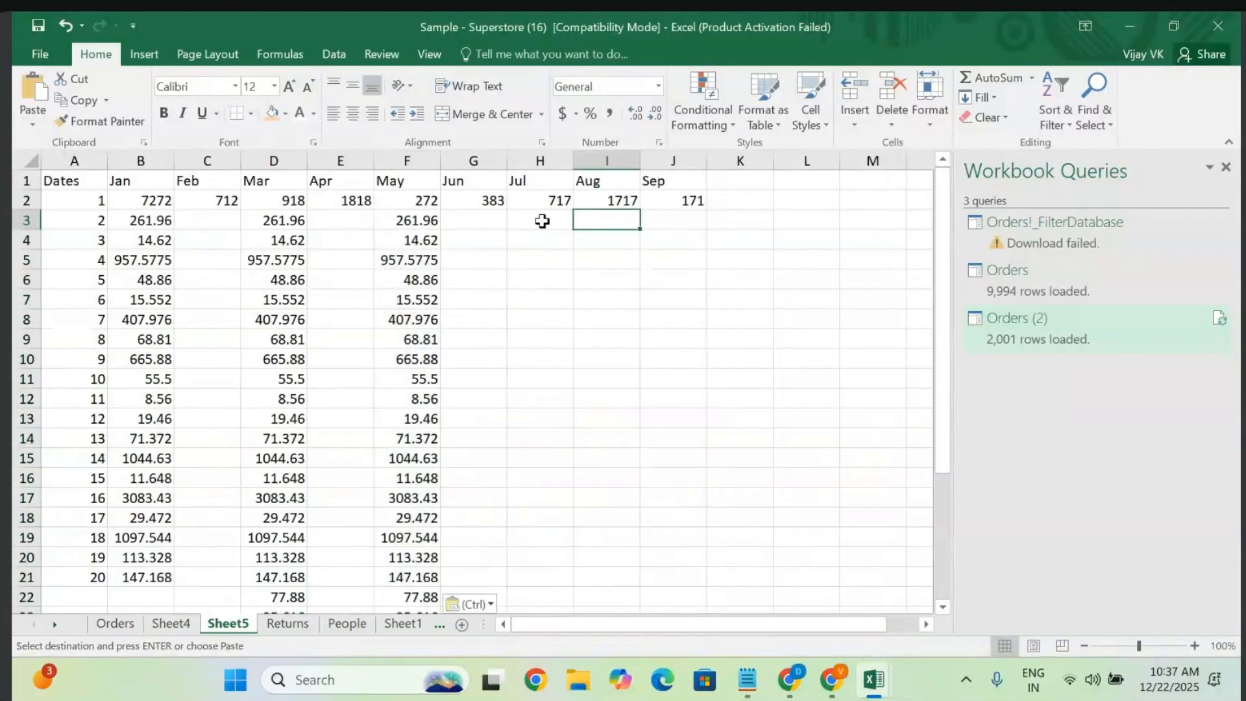
click(543, 220)
key(ctrl+v)
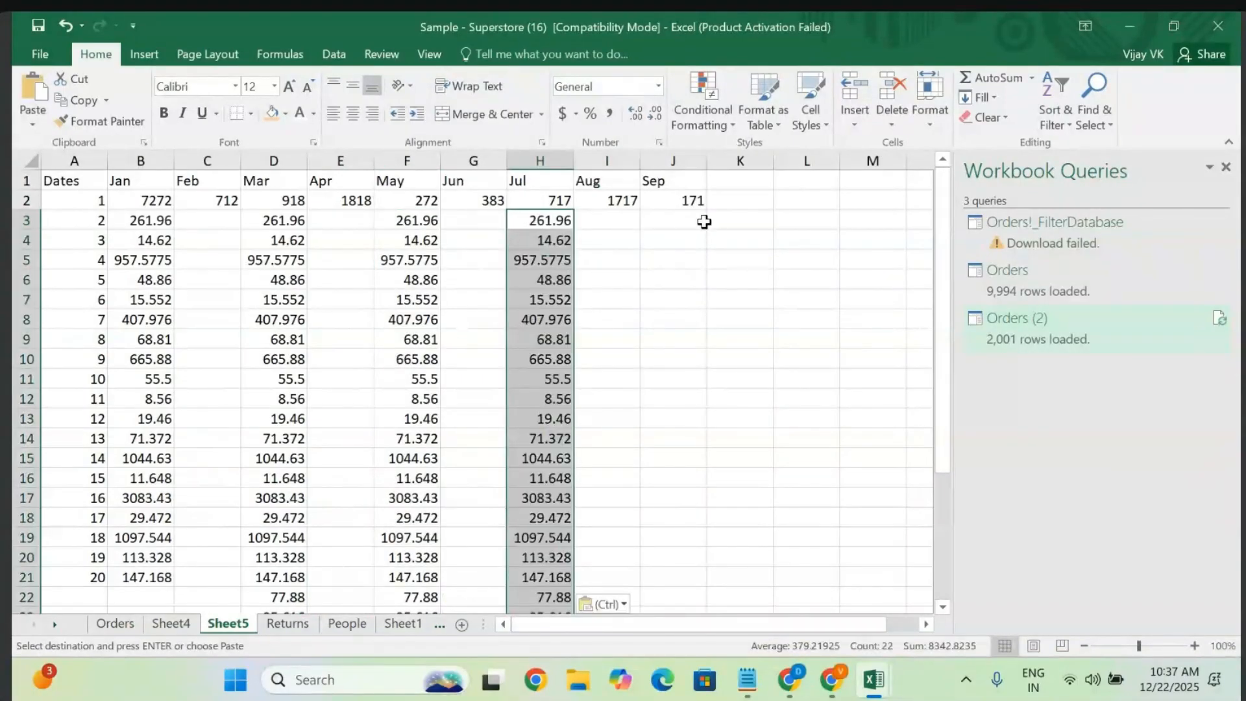
click(704, 222)
key(ctrl+v)
- Select the overflow Sales values from row 22 down in the month columns
scroll(695, 222, down, 1)
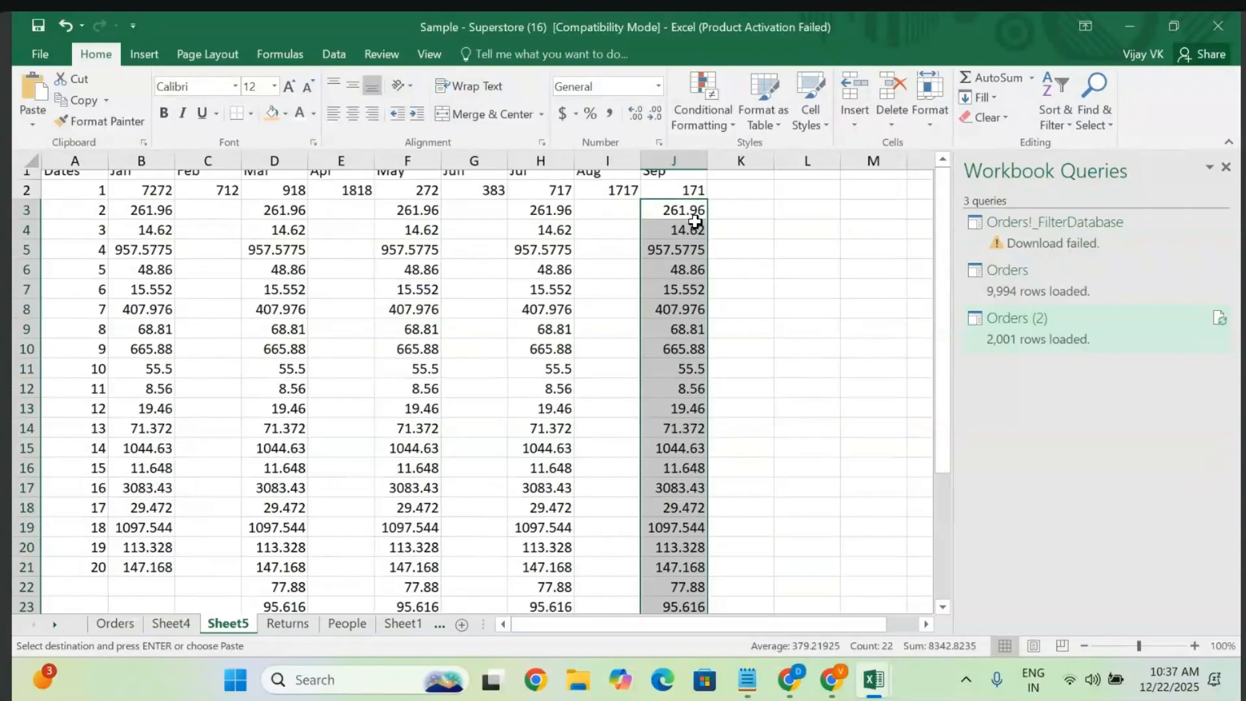
scroll(695, 222, down, 1)
scroll(685, 222, up, 1)
scroll(581, 300, down, 2)
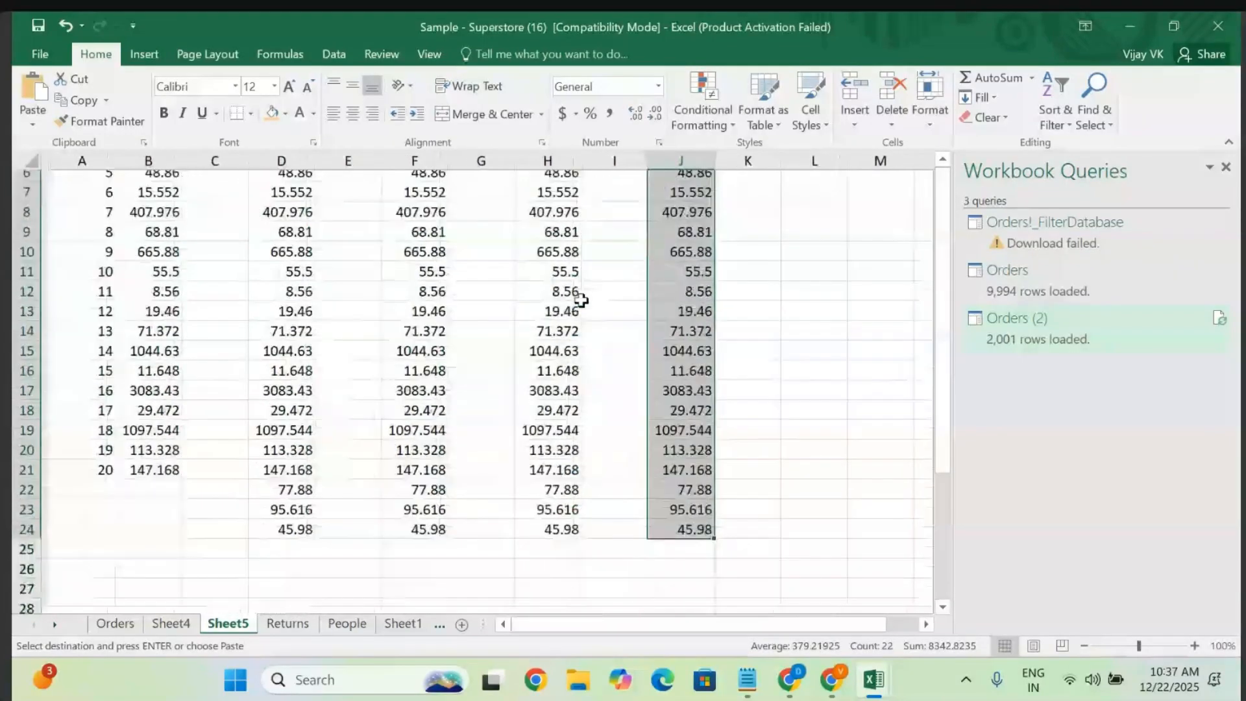
drag(278, 497, 679, 548)
- Delete the leftover cells below row 21 in columns D–J, shifting cells left
key(BackSpace)
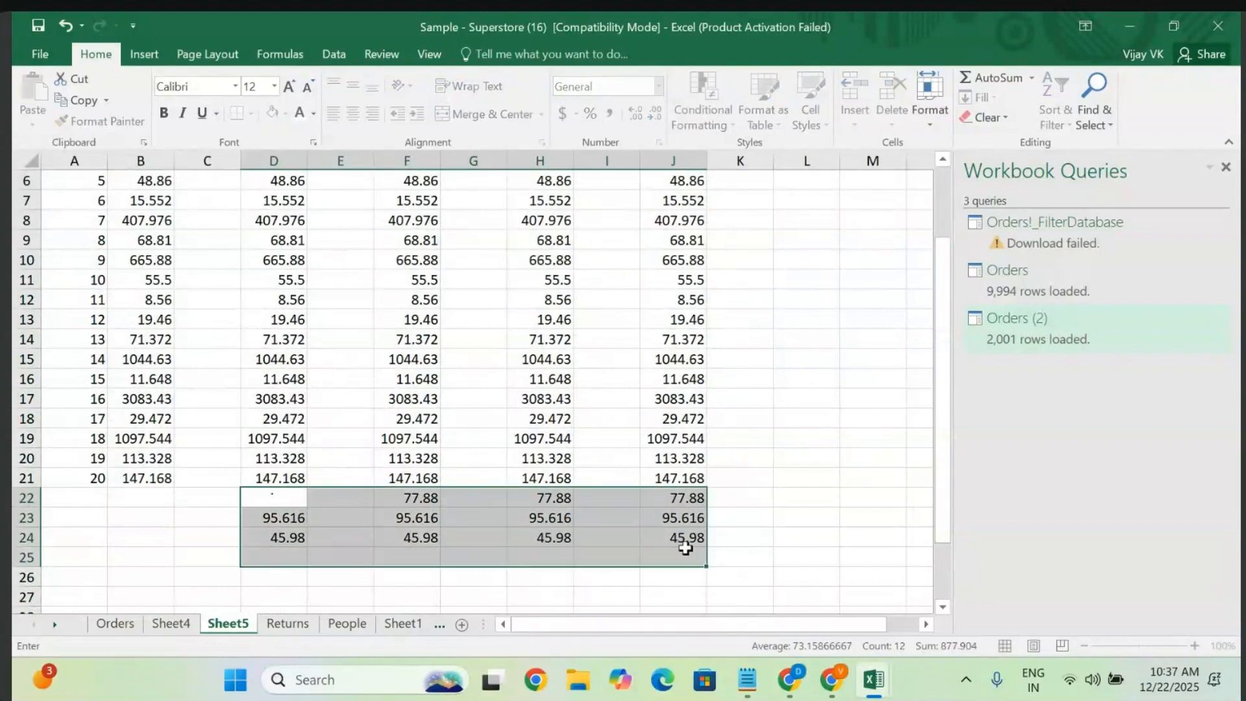
right_click(629, 544)
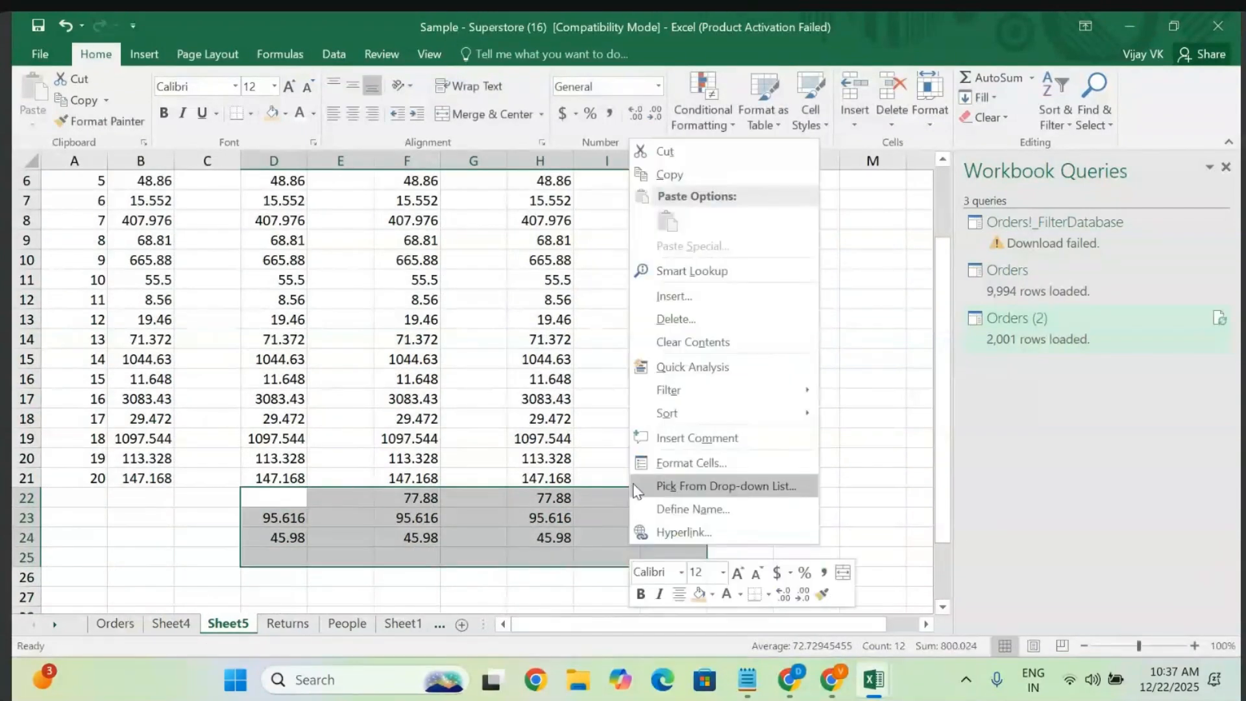
click(675, 318)
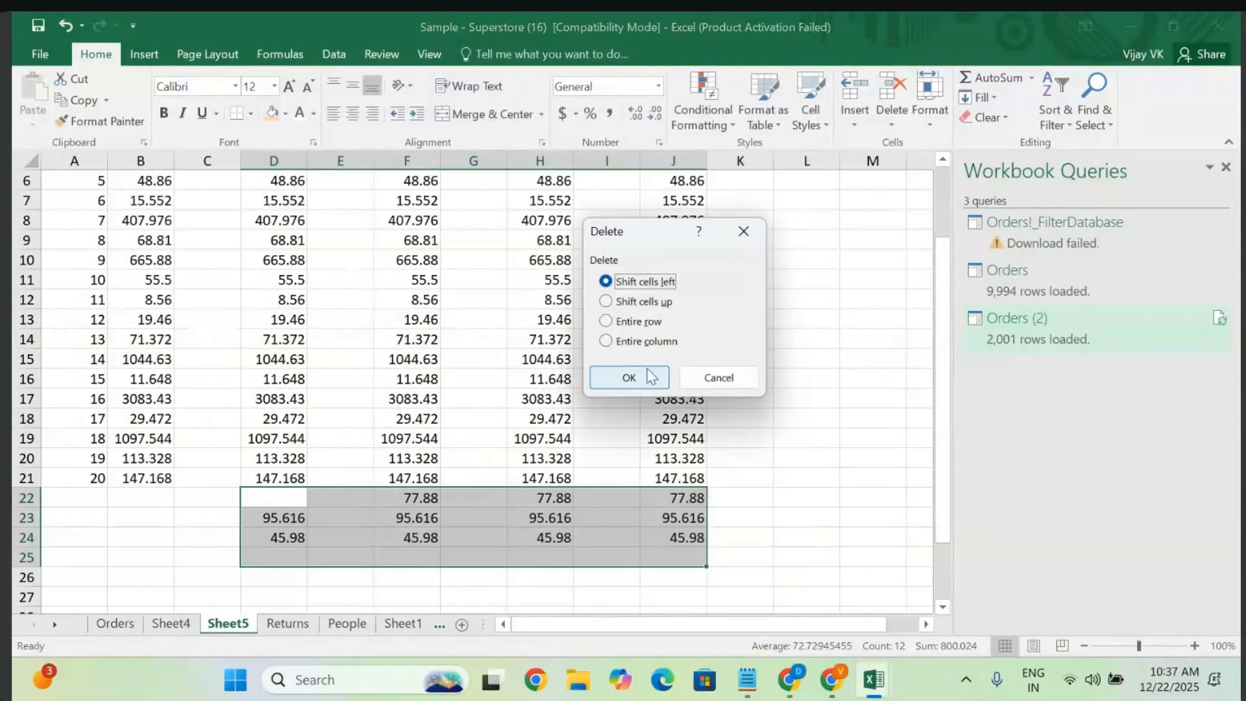
click(649, 370)
click(337, 551)
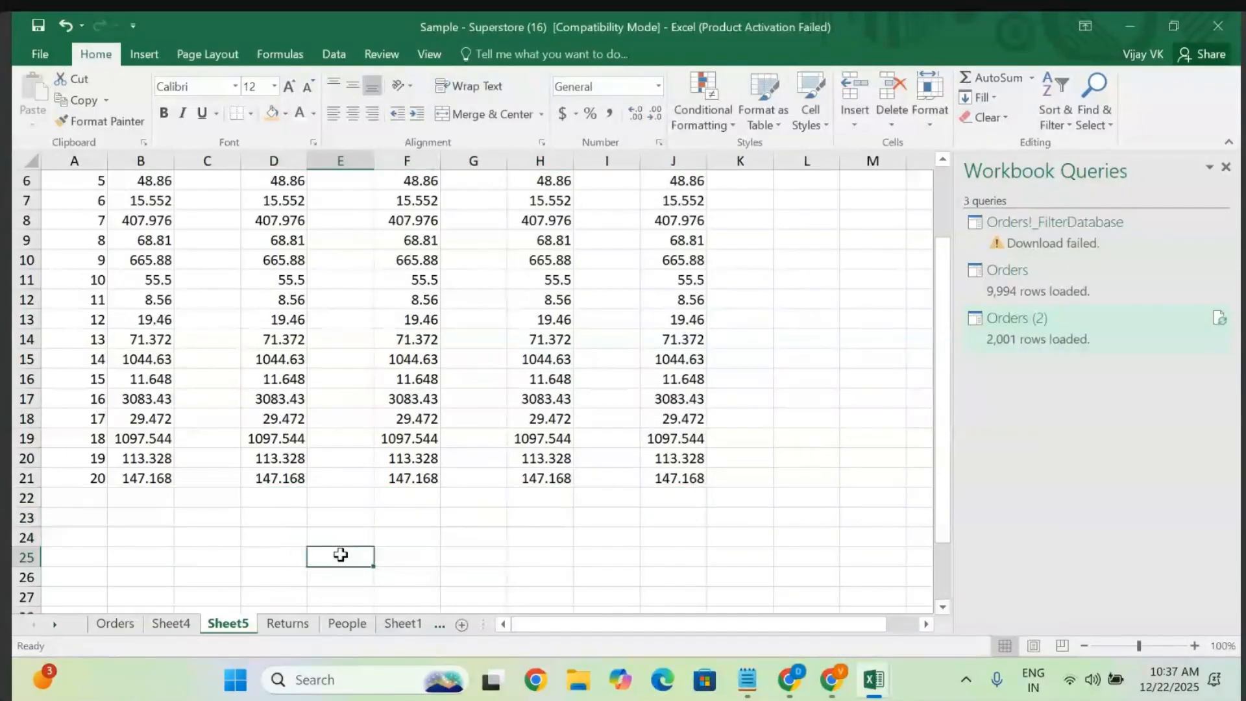
scroll(341, 555, up, 2)
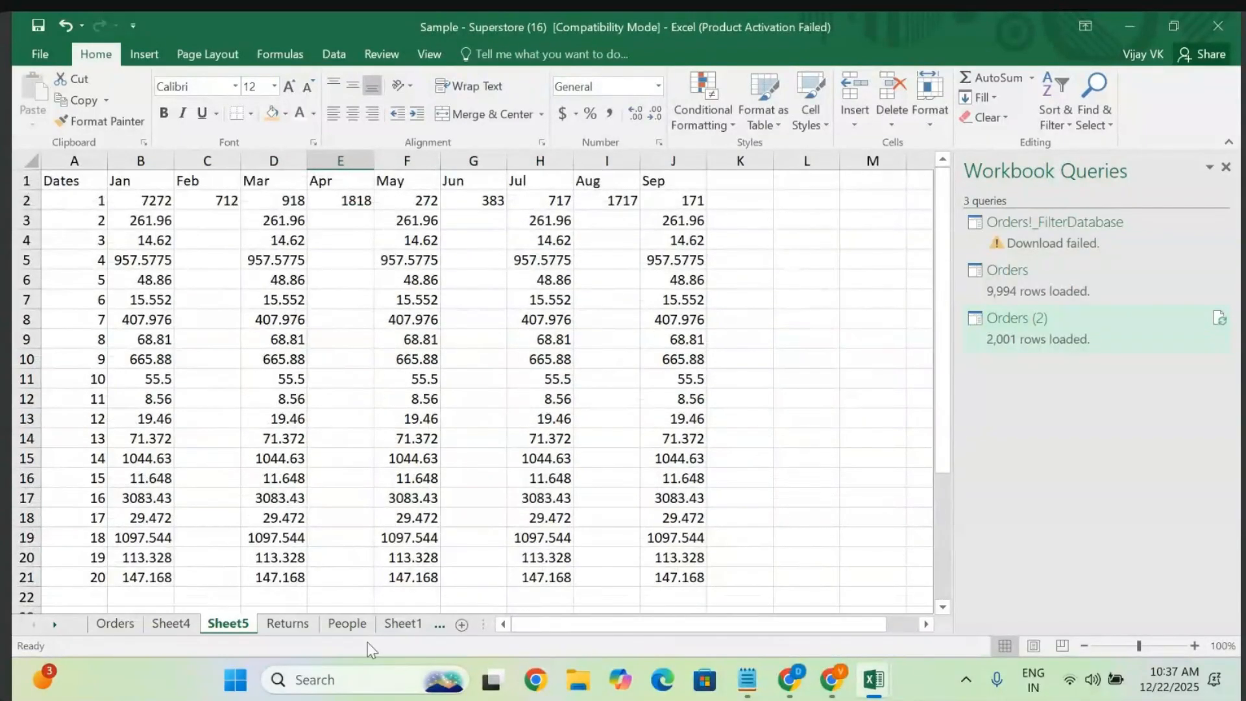
- Copy the Profit values from column U on Orders and paste them under Feb at C3
click(114, 623)
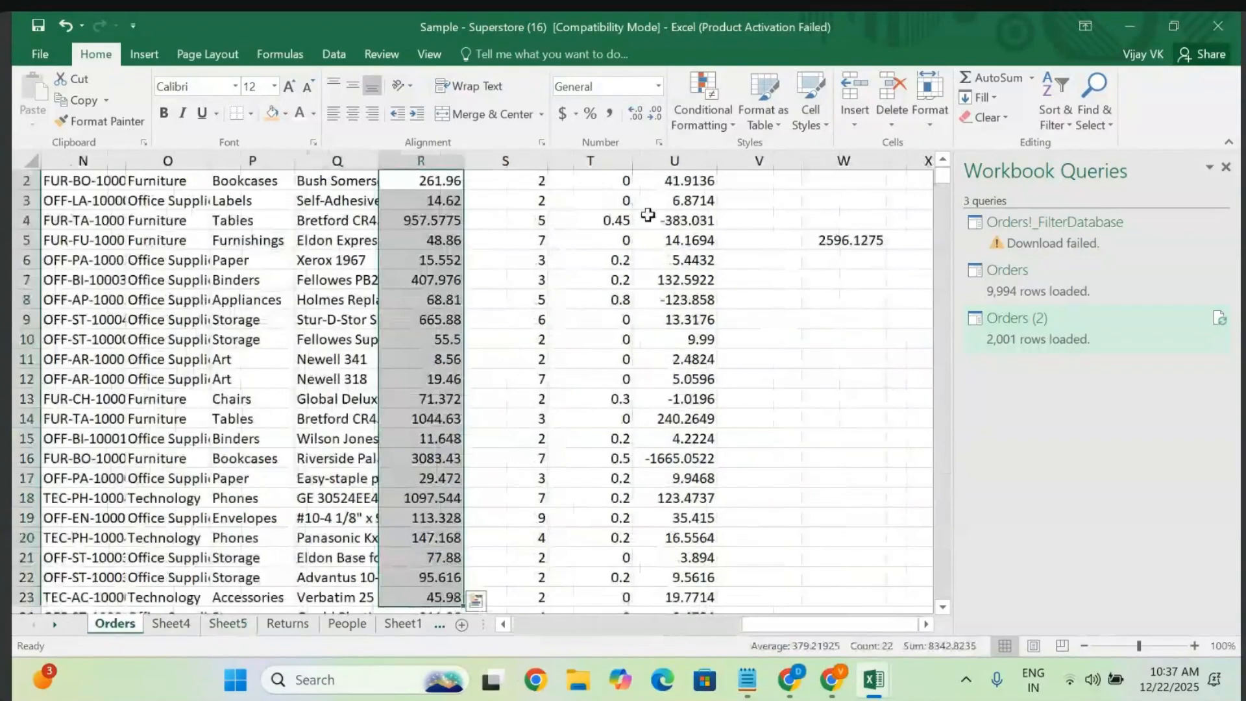
scroll(682, 201, up, 1)
click(689, 202)
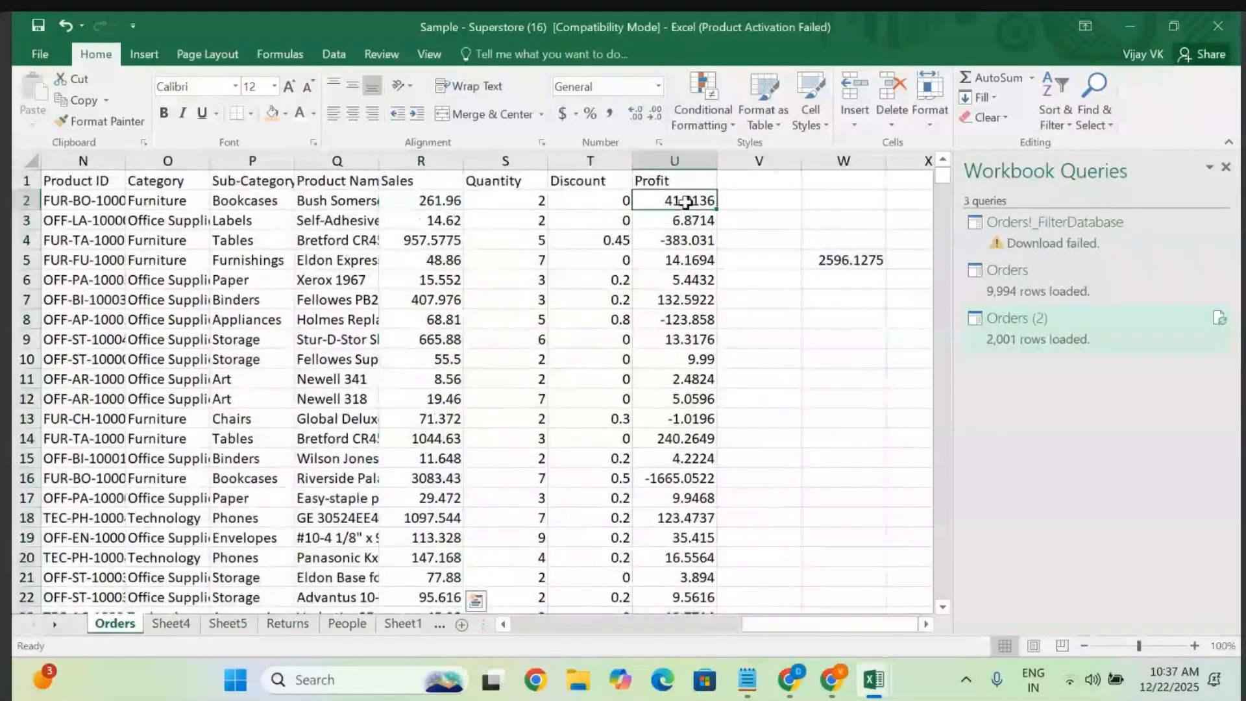
key(shift+Down)
key(shift+Down)
key(shift+Down)
key(shift+Down)
key(shift+Down)
key(shift+Down)
key(shift+Down)
key(shift+Down)
key(shift+Down)
key(shift+Down)
key(shift+Down)
key(shift+Down)
key(shift+Down)
key(shift+Down)
key(shift+Down)
key(shift+Down)
key(shift+Down)
key(shift+Down)
key(shift+Down)
key(shift+Down)
key(shift+Down)
key(shift+Down)
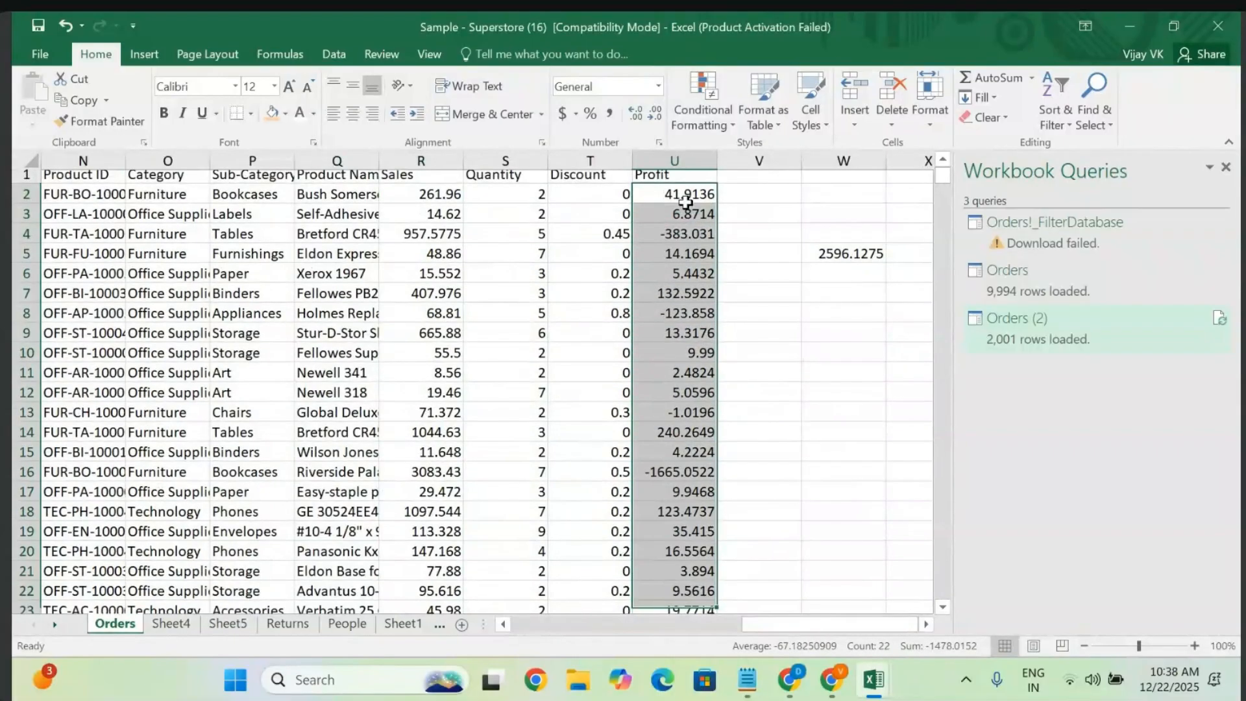
key(ctrl+c)
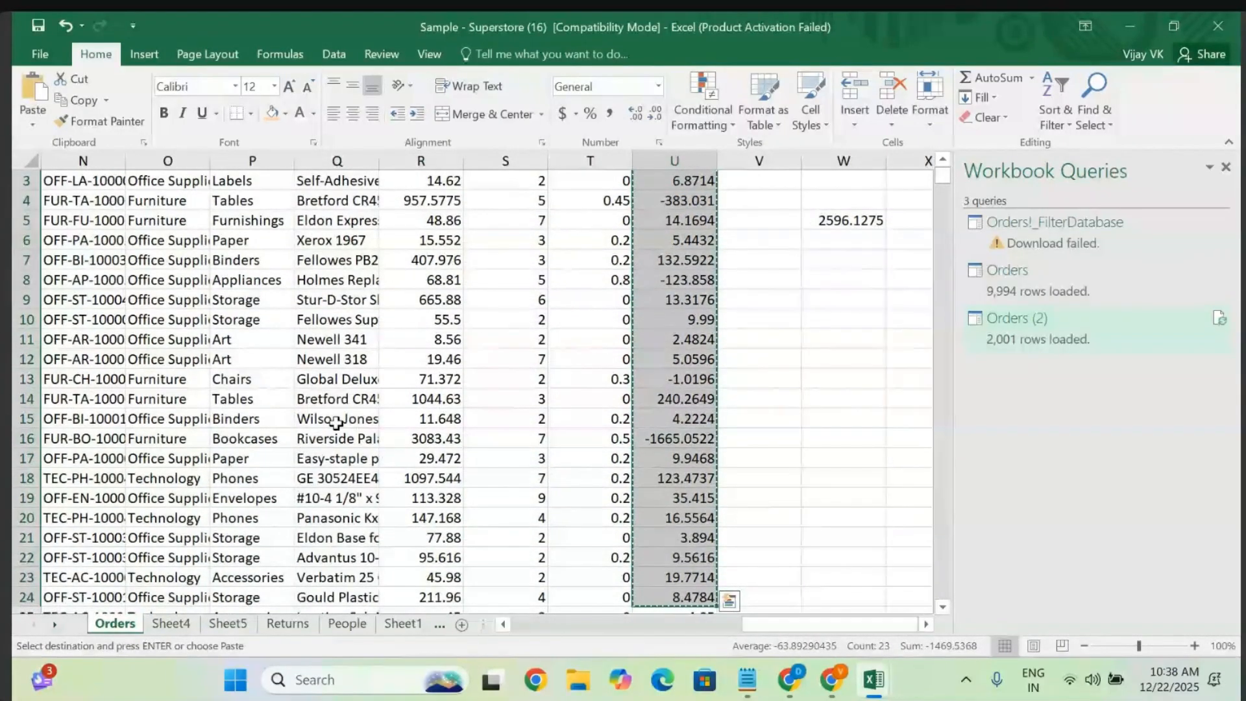
click(228, 624)
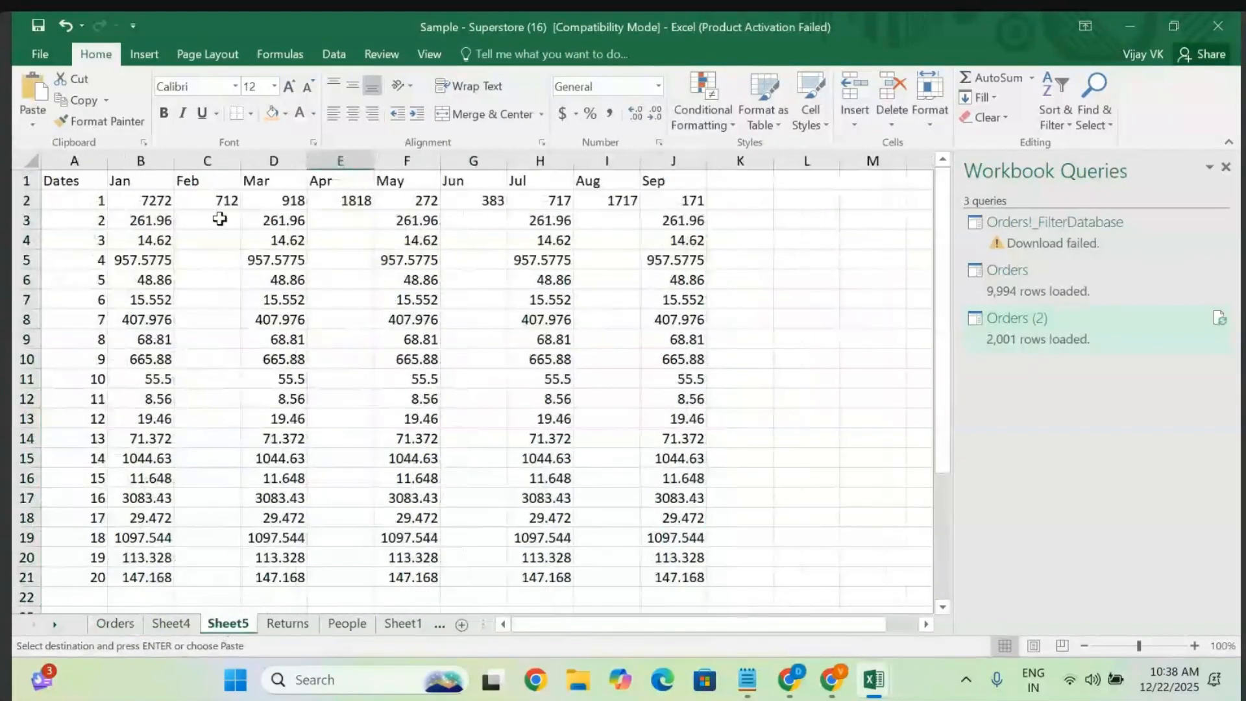
click(202, 216)
key(ctrl+v)
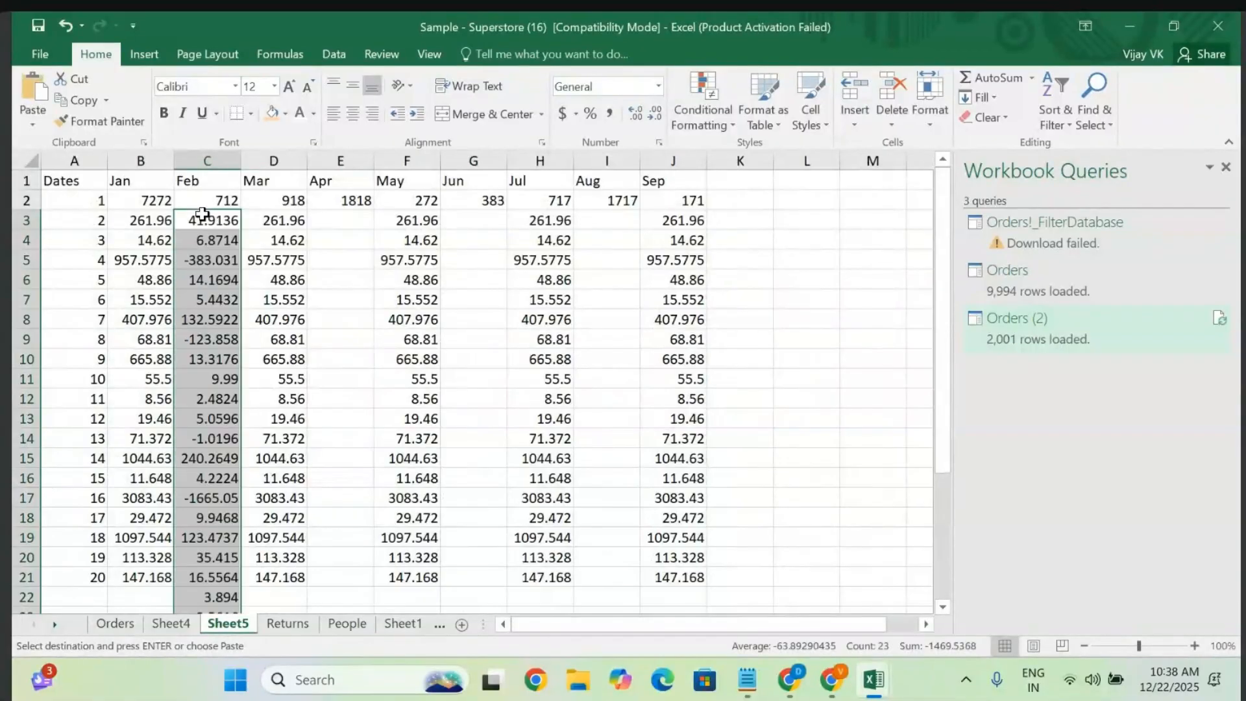
- Delete the extra Profit cells C22:C25, shifting cells left
scroll(205, 259, down, 1)
drag(181, 517, 230, 577)
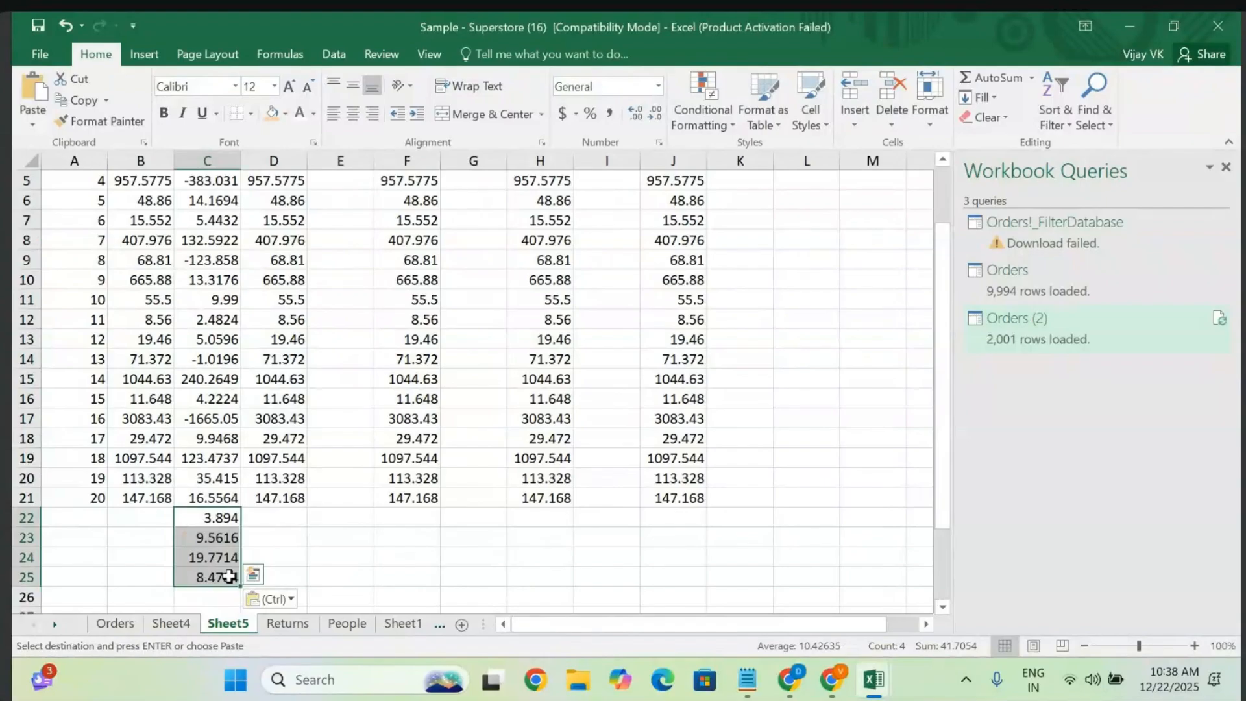
right_click(230, 576)
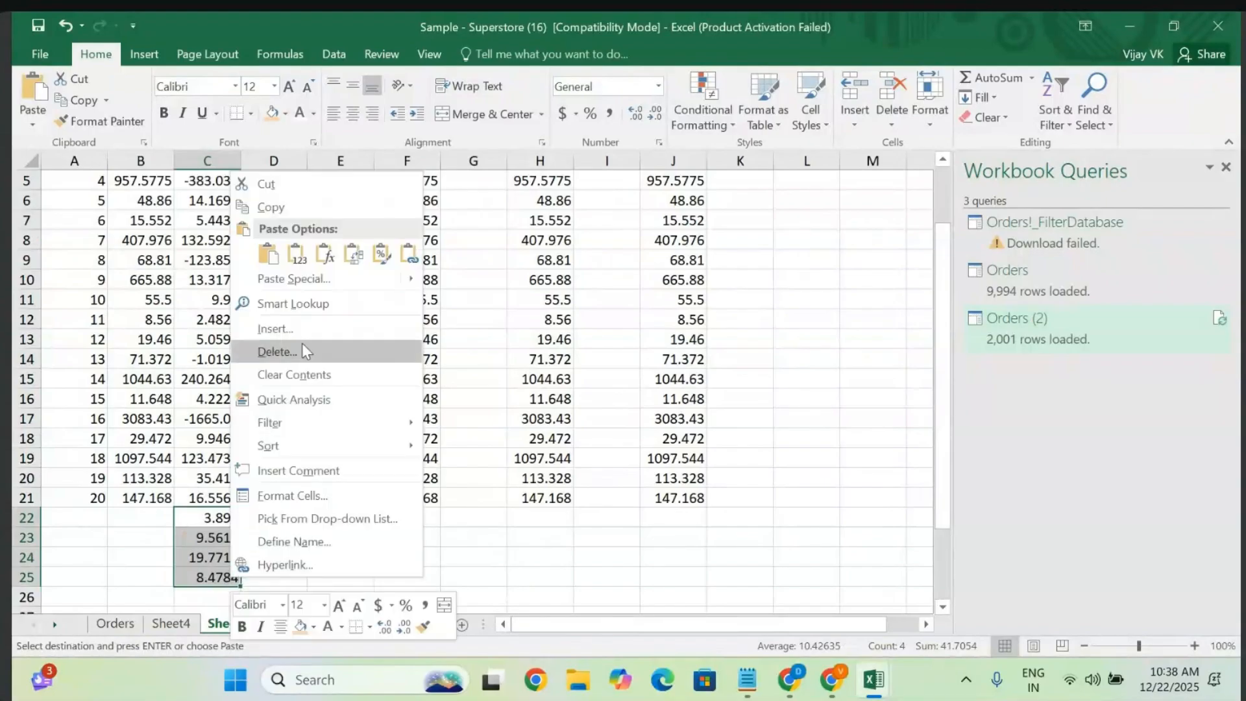
click(302, 344)
click(244, 400)
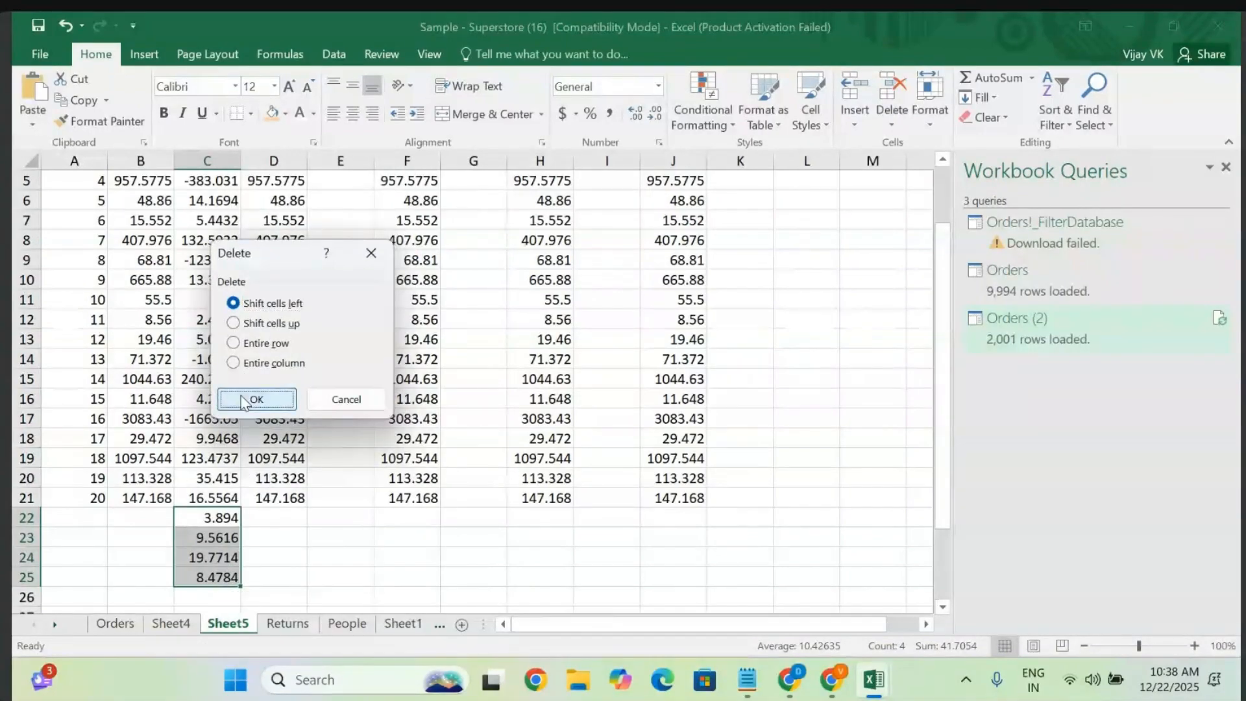
scroll(240, 394, up, 1)
scroll(240, 394, up, 1)
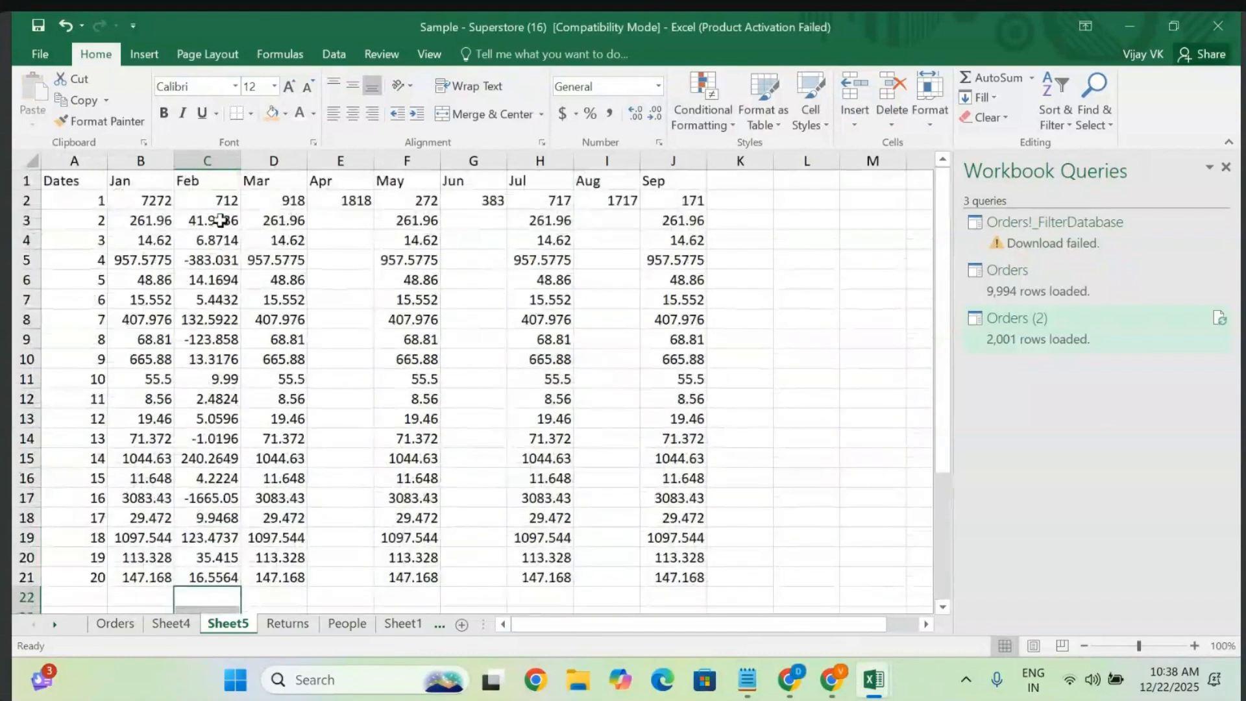
- Copy Feb values C3:C21 into the Apr, Jun and Aug columns at E3, G3 and I3
click(220, 218)
key(shift+Down)
key(shift+Down)
key(shift+Down)
key(shift+Down)
key(shift+Down)
key(shift+Down)
key(shift+Down)
key(shift+Down)
key(shift+Down)
key(shift+Down)
key(shift+Down)
key(shift+Down)
key(shift+Down)
key(shift+Down)
key(shift+Down)
key(shift+Down)
key(shift+Down)
key(shift+Down)
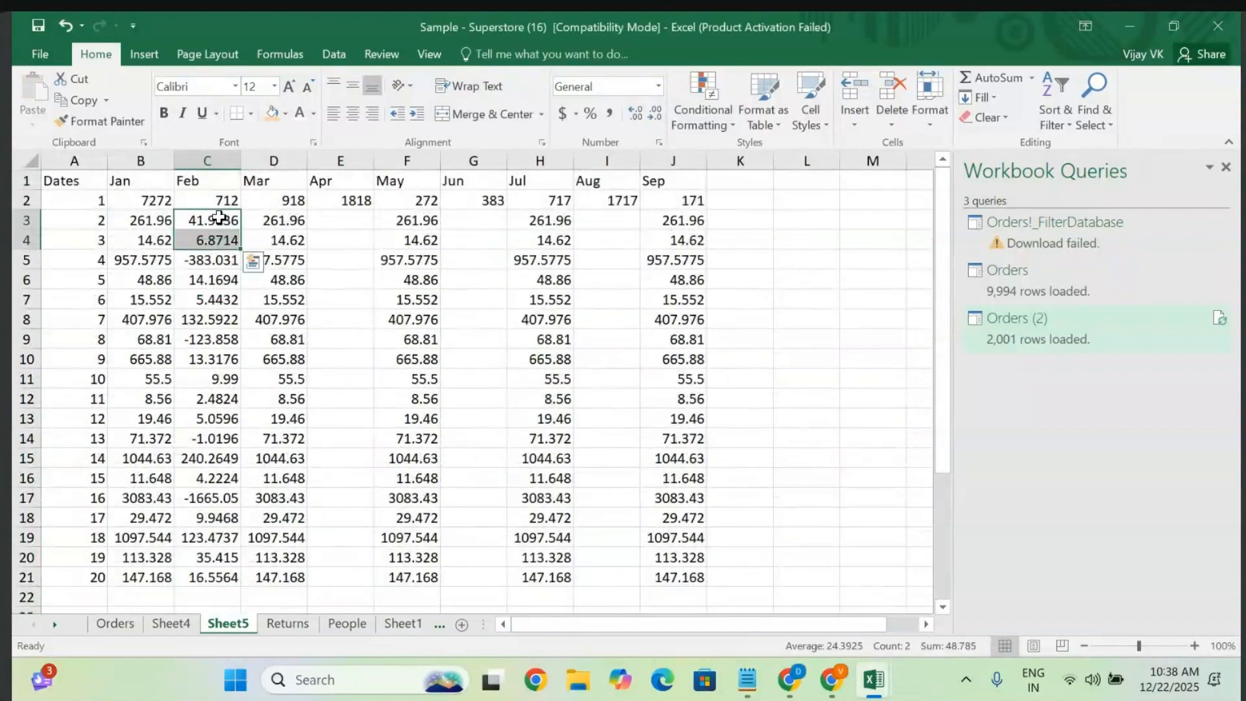
key(ctrl+c)
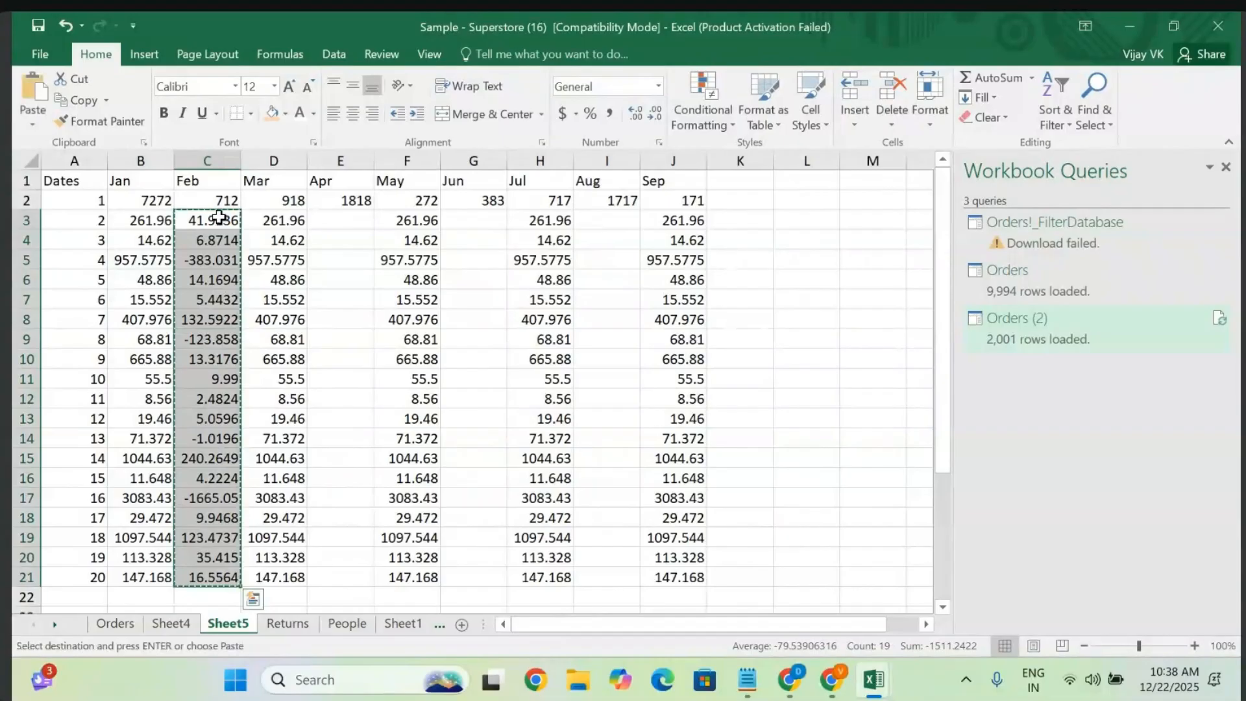
click(350, 218)
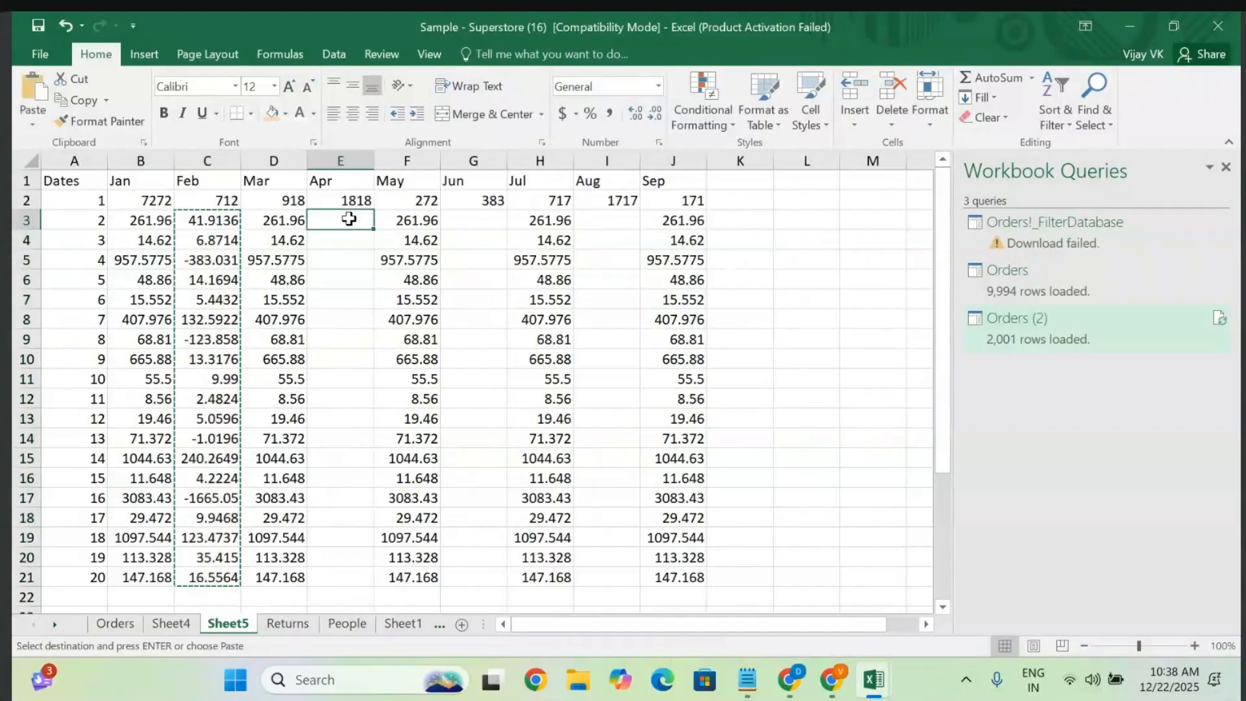
key(ctrl+v)
click(478, 219)
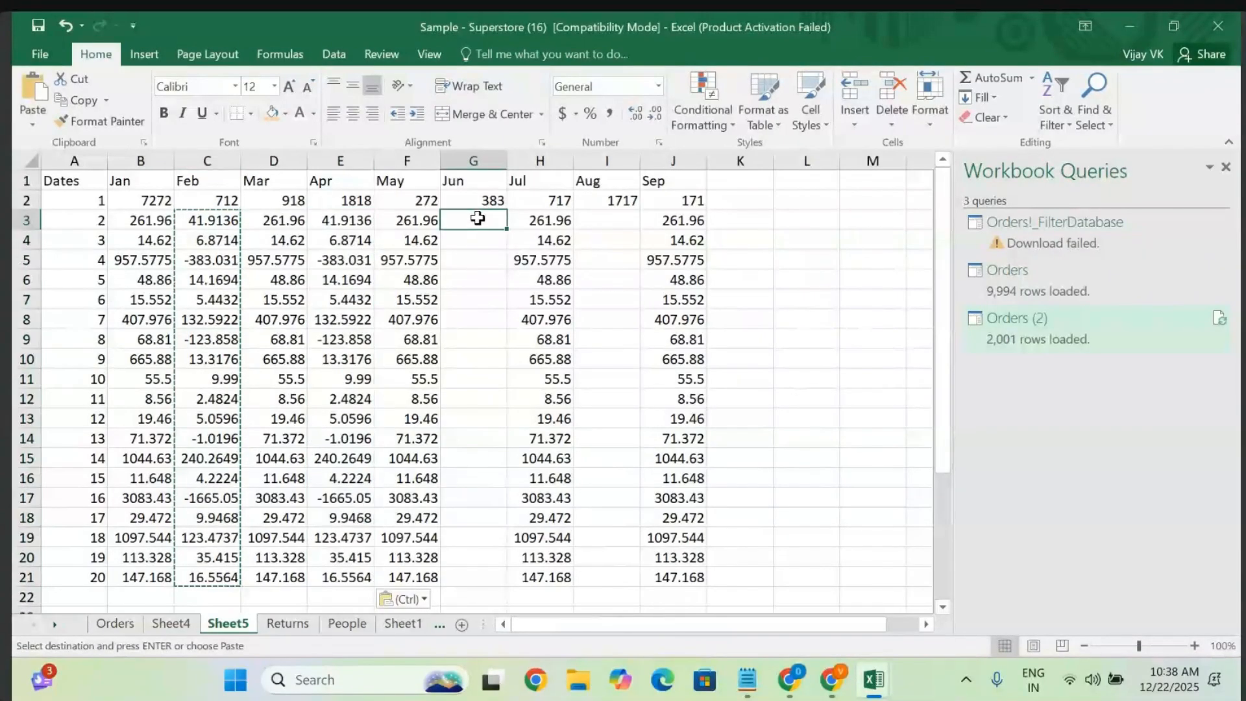
key(ctrl+v)
click(615, 221)
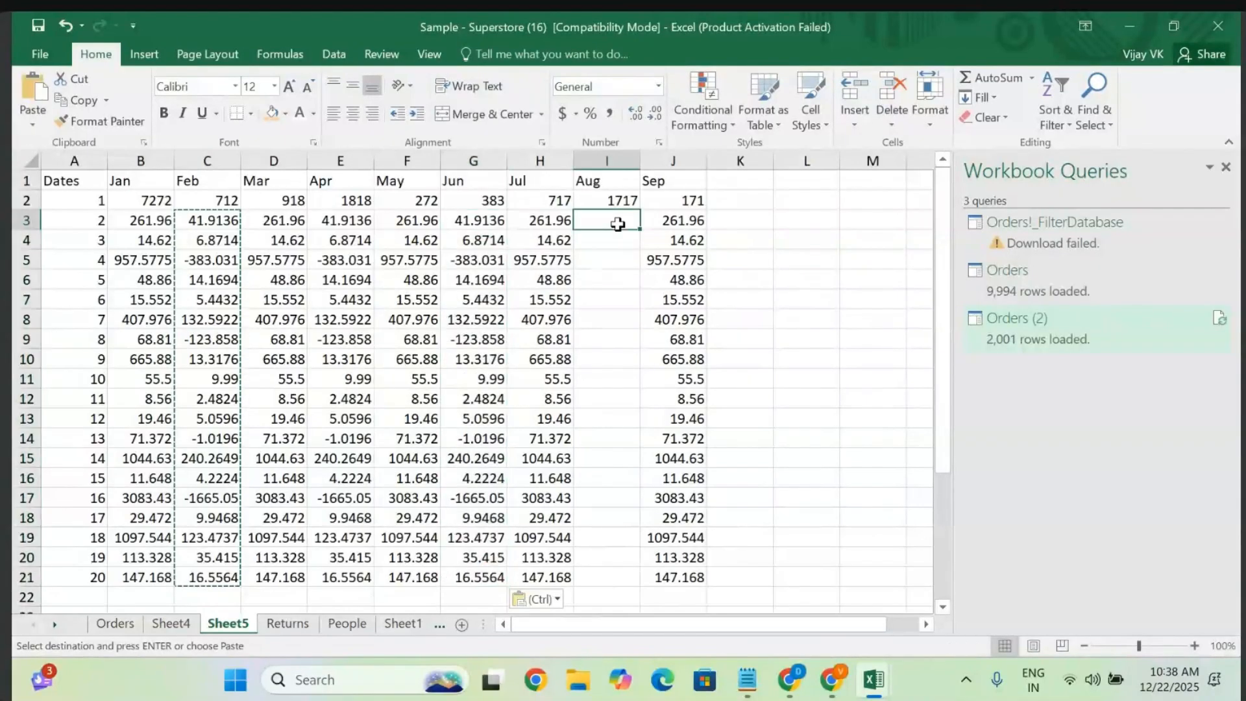
key(ctrl+v)
- Cancel the copy marquee and go back to the Dates header in A1
click(819, 276)
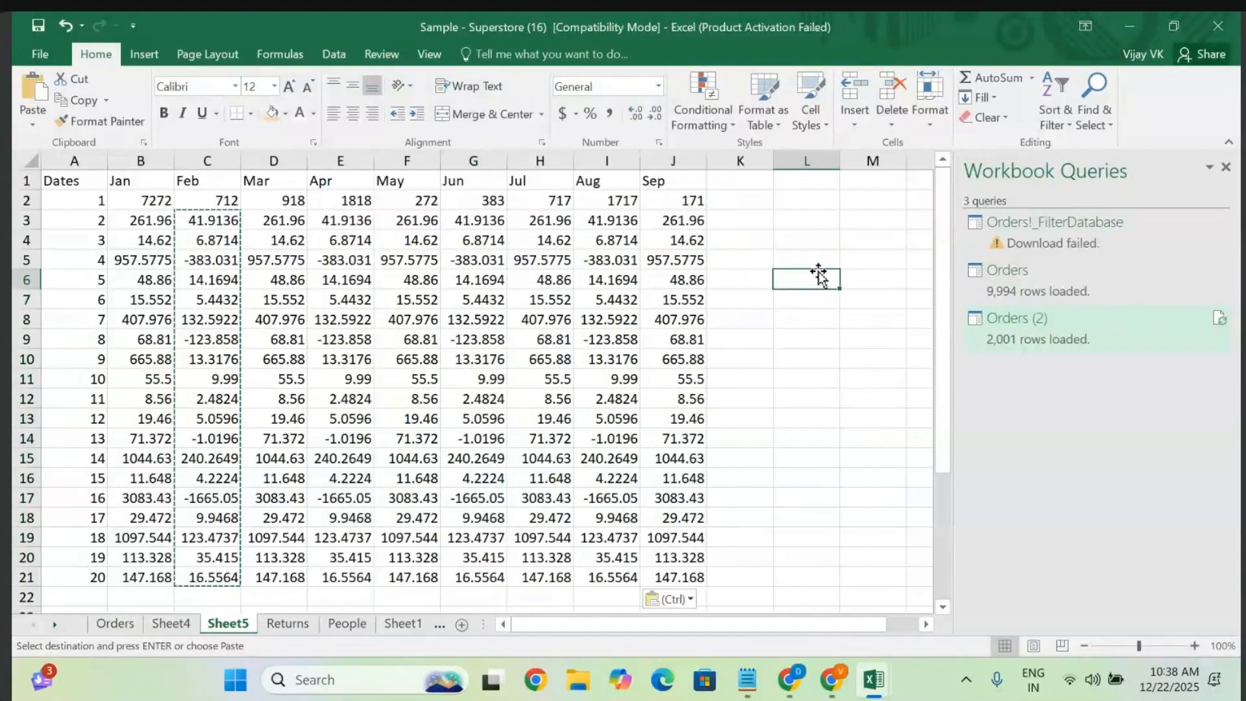
key(Escape)
click(392, 402)
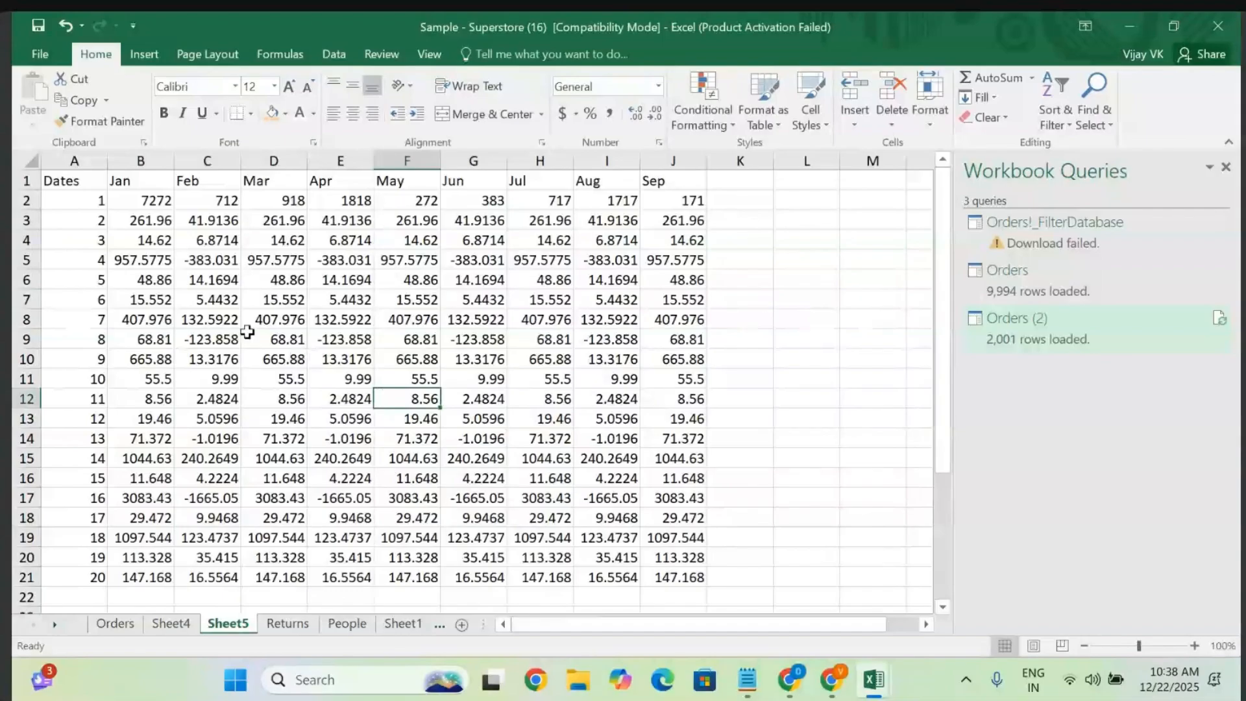
click(71, 174)
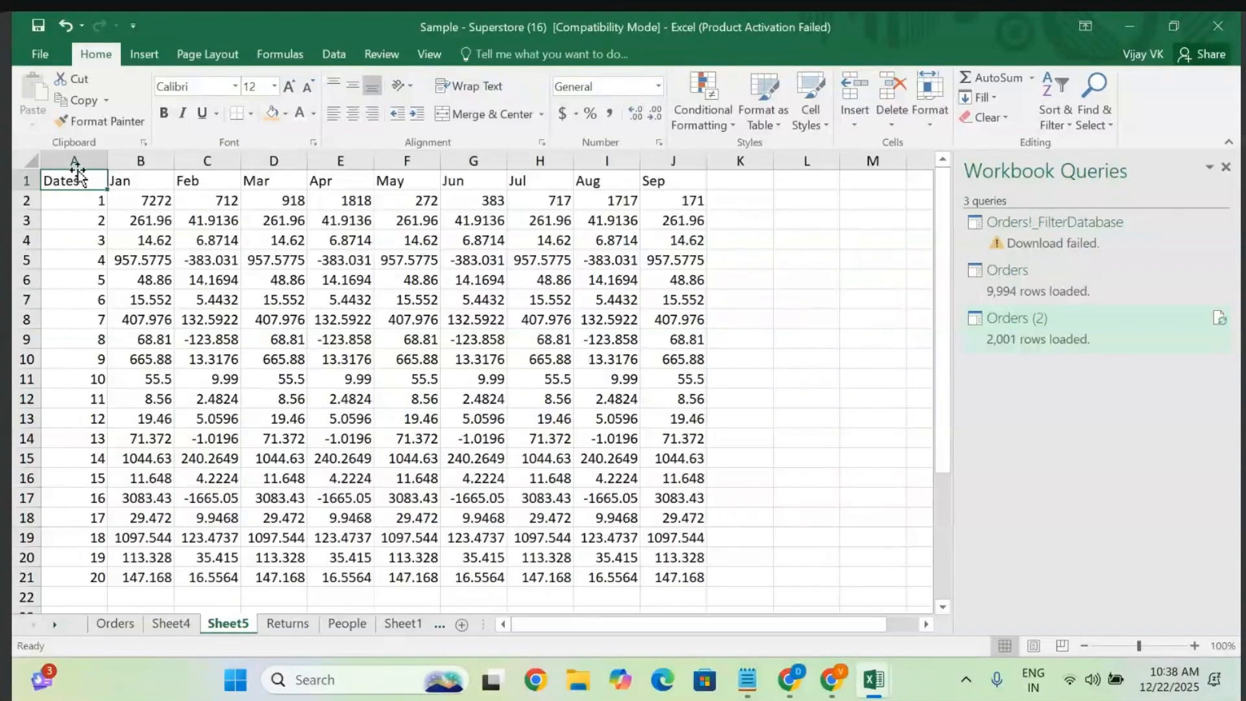
- Fill column A with orange and header row 1 with light red
click(74, 160)
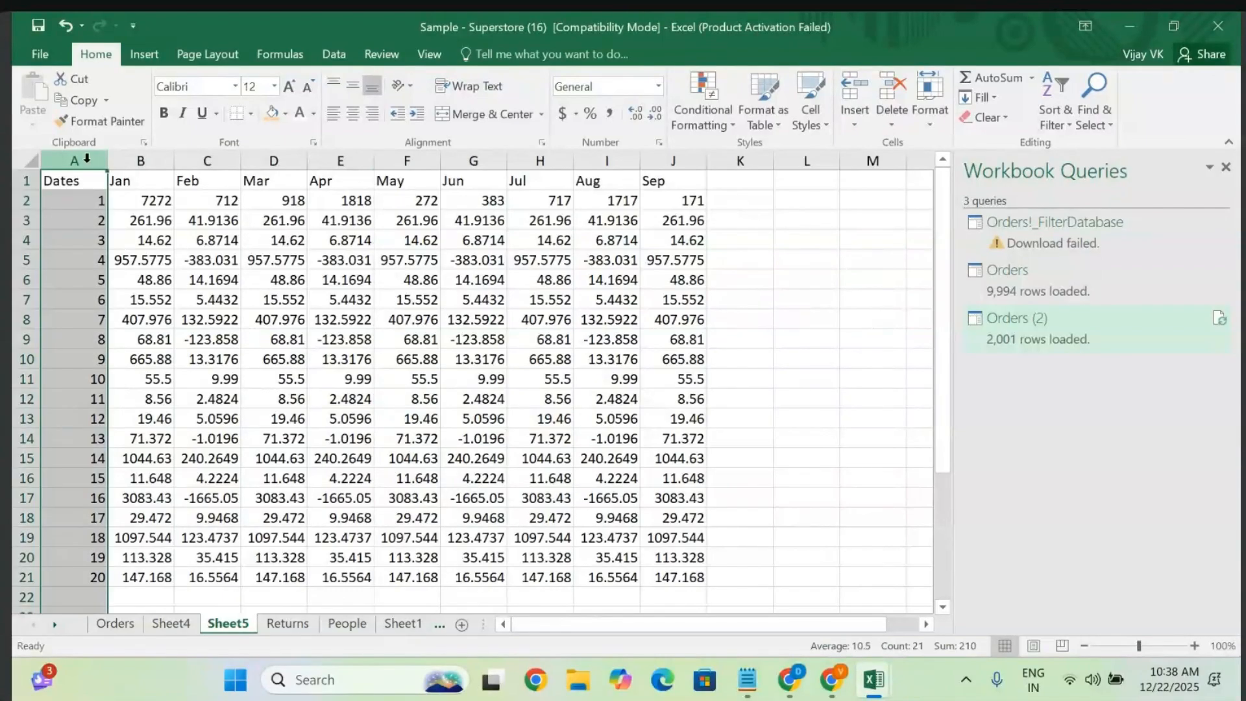
click(273, 114)
click(22, 180)
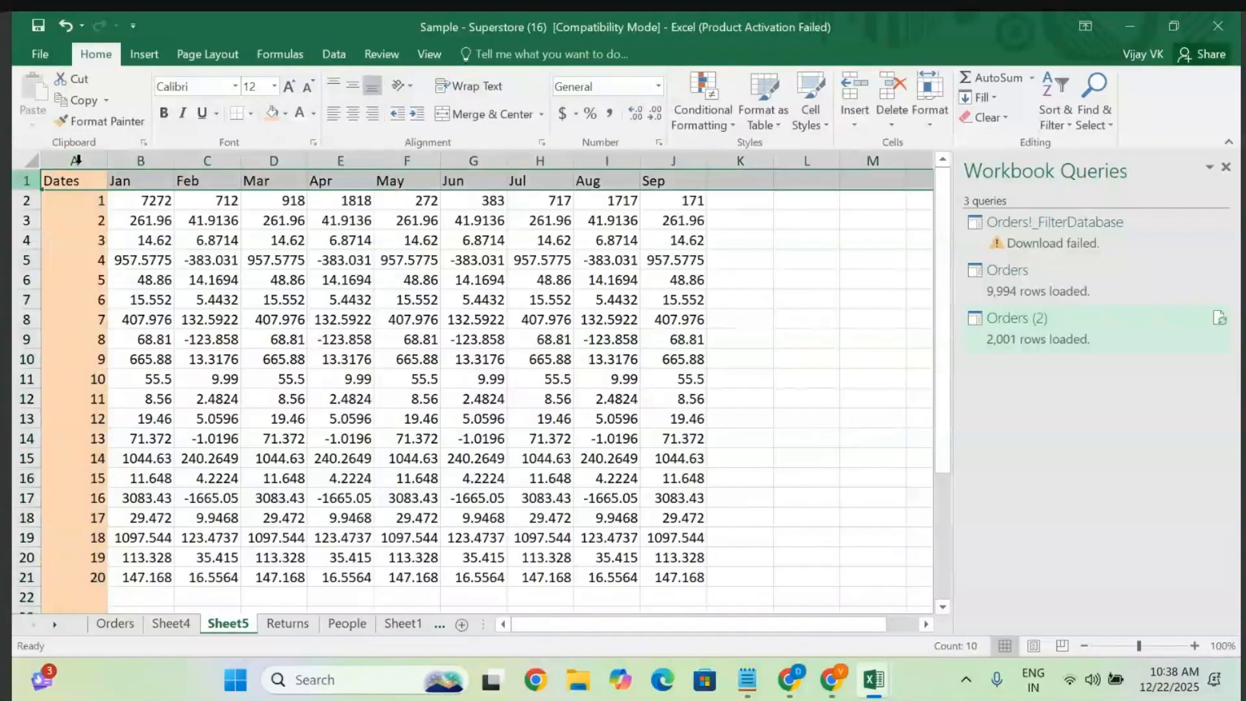
click(286, 115)
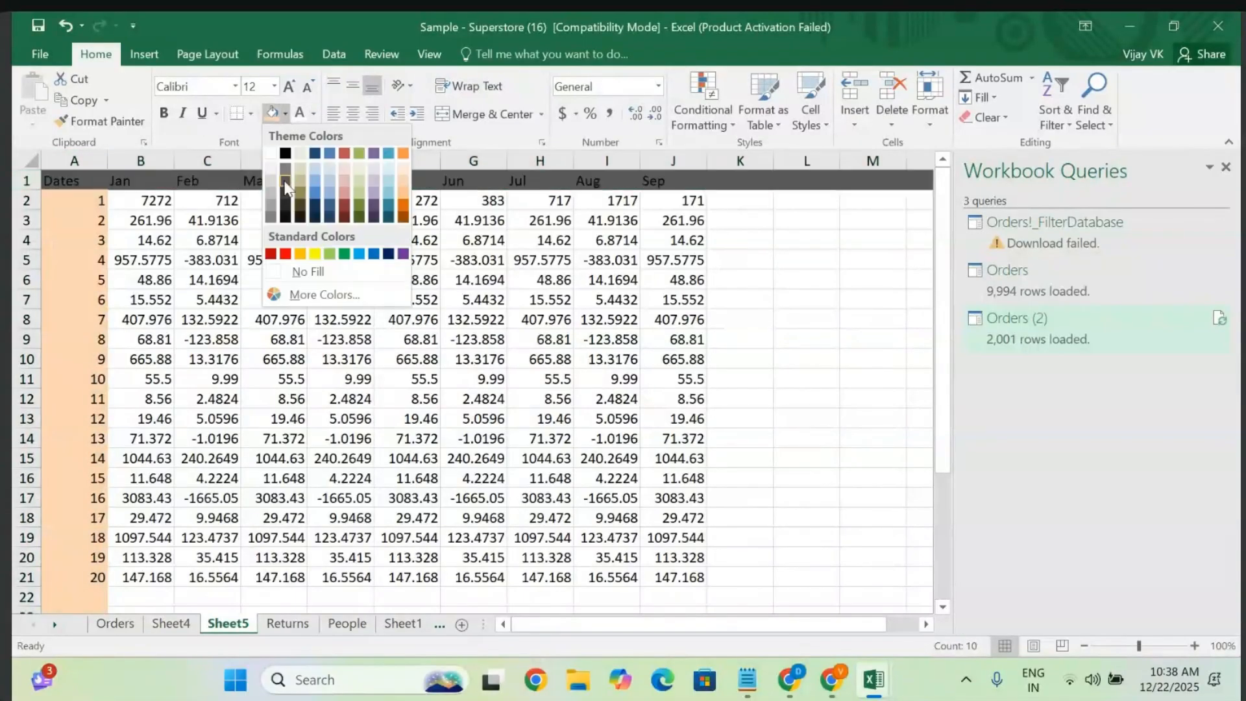
click(344, 180)
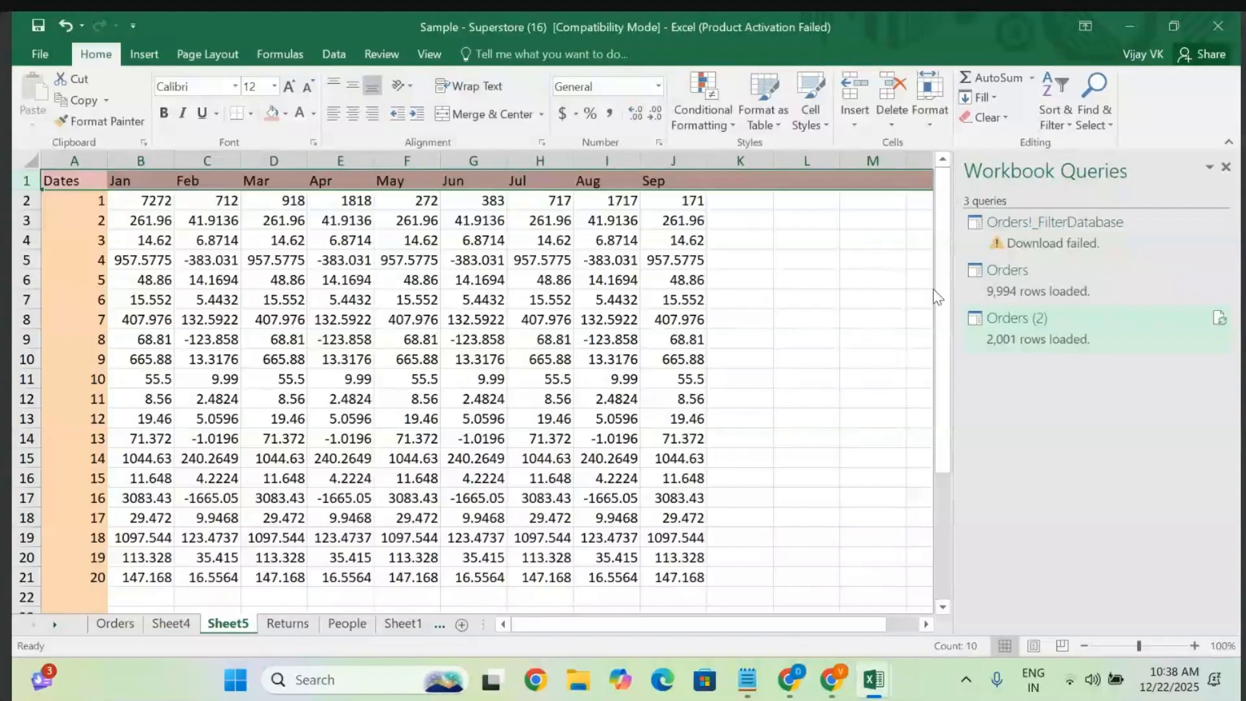
click(846, 316)
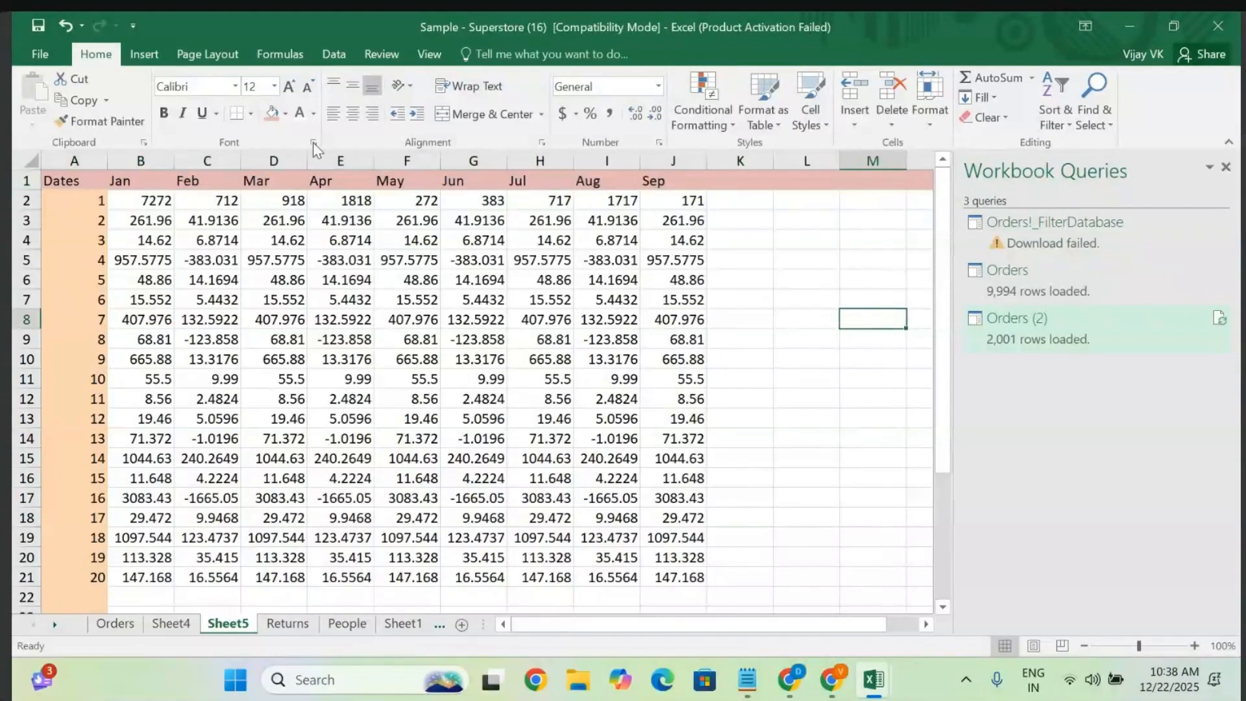
click(144, 54)
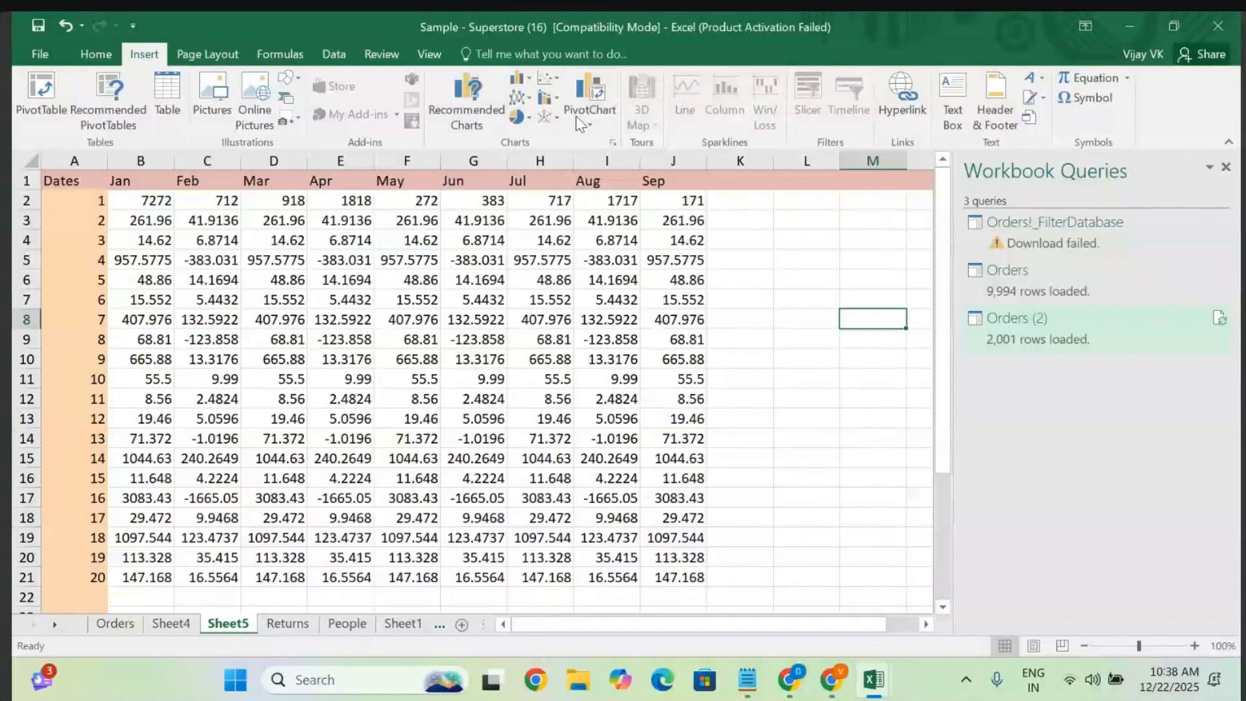
- Select the Dates and Jan–Sep data in A2:J21 and show Quick Analysis chart suggestions
click(267, 320)
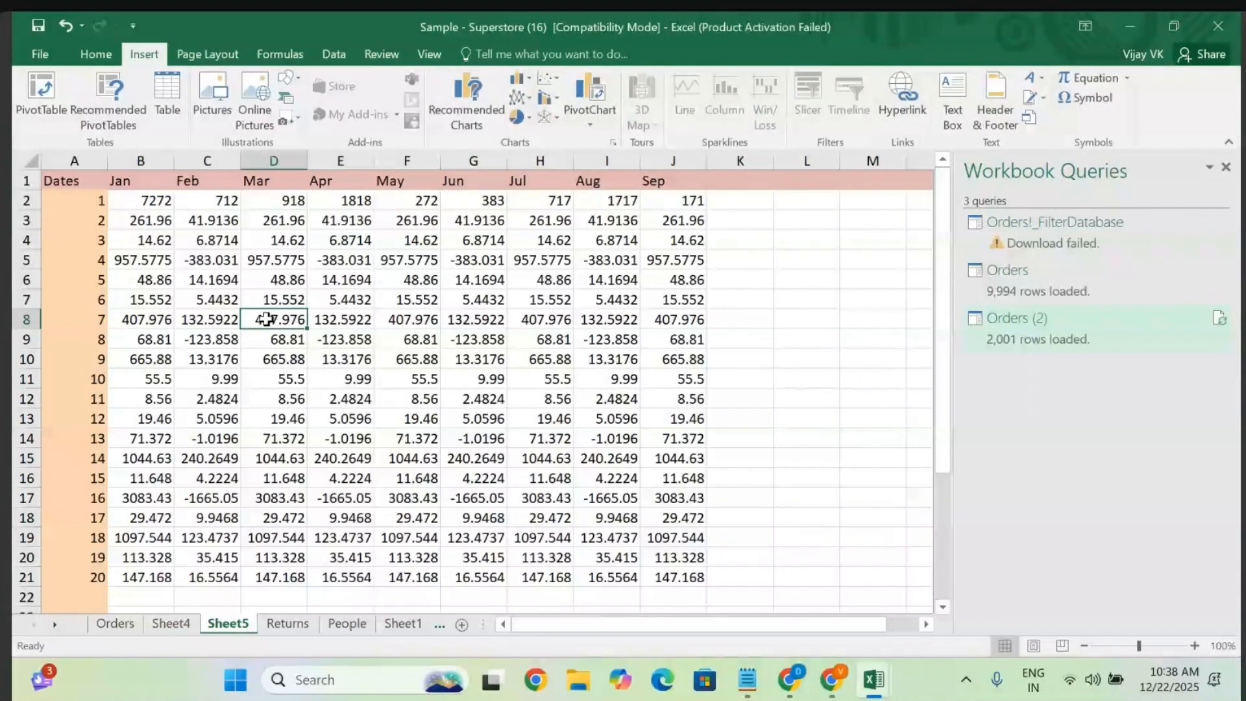
click(168, 246)
click(96, 203)
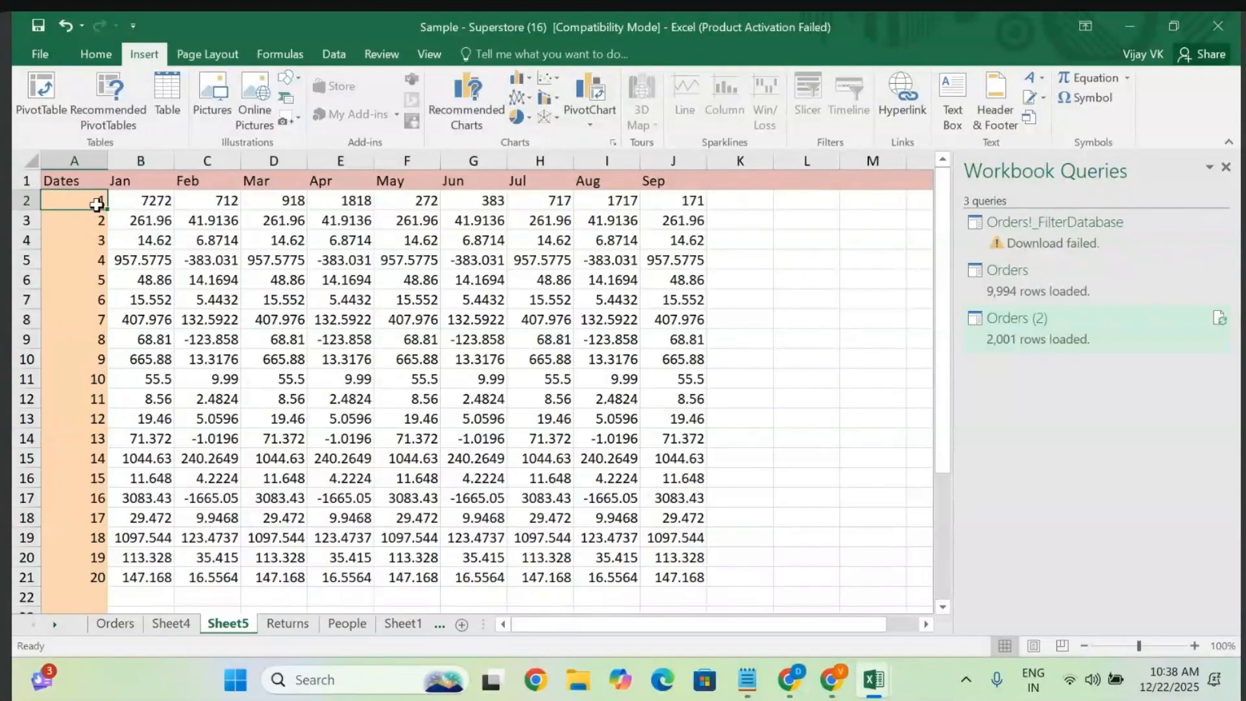
key(shift+Right)
key(shift+Right)
key(shift+Right)
key(shift+Right)
key(shift+Right)
key(shift+Right)
key(shift+Right)
key(shift+Right)
key(shift+Right)
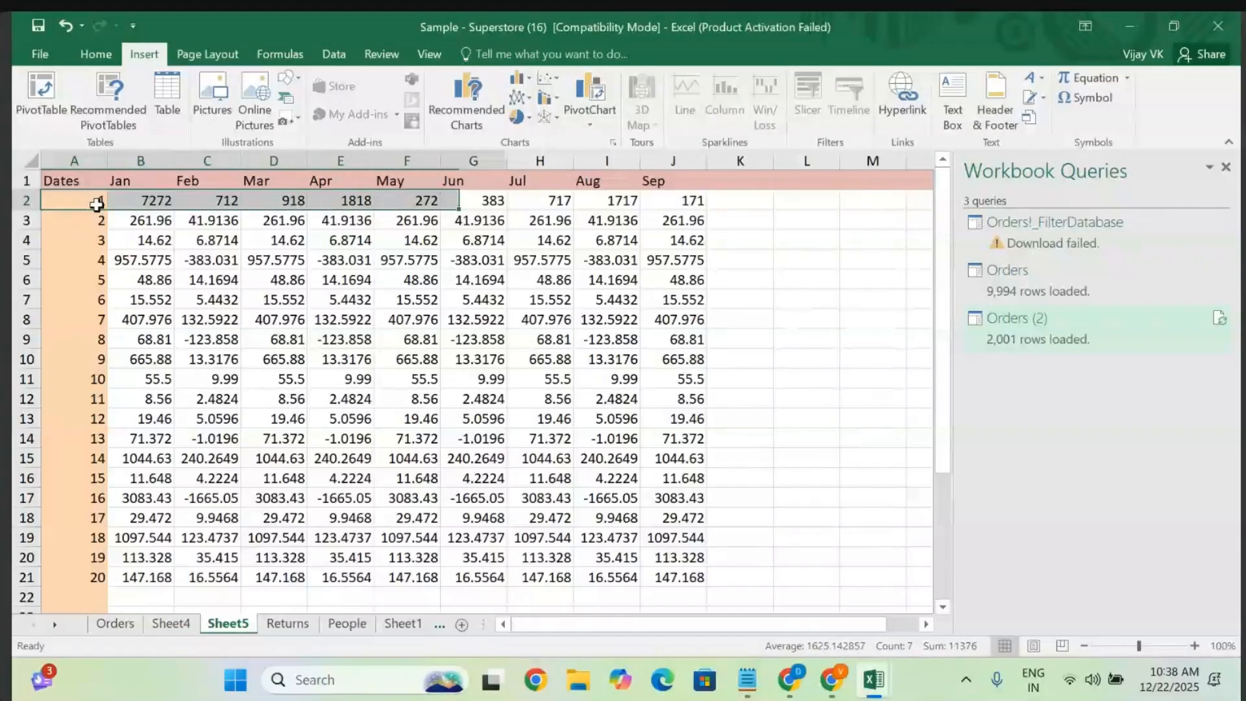
key(shift+Down)
key(shift+Down)
key(shift+Down)
key(shift+Down)
key(shift+Down)
key(shift+Down)
key(shift+Down)
key(shift+Down)
key(shift+Down)
key(shift+Down)
key(shift+Down)
key(shift+Down)
key(shift+Down)
key(shift+Down)
key(shift+Down)
key(shift+Down)
key(shift+Down)
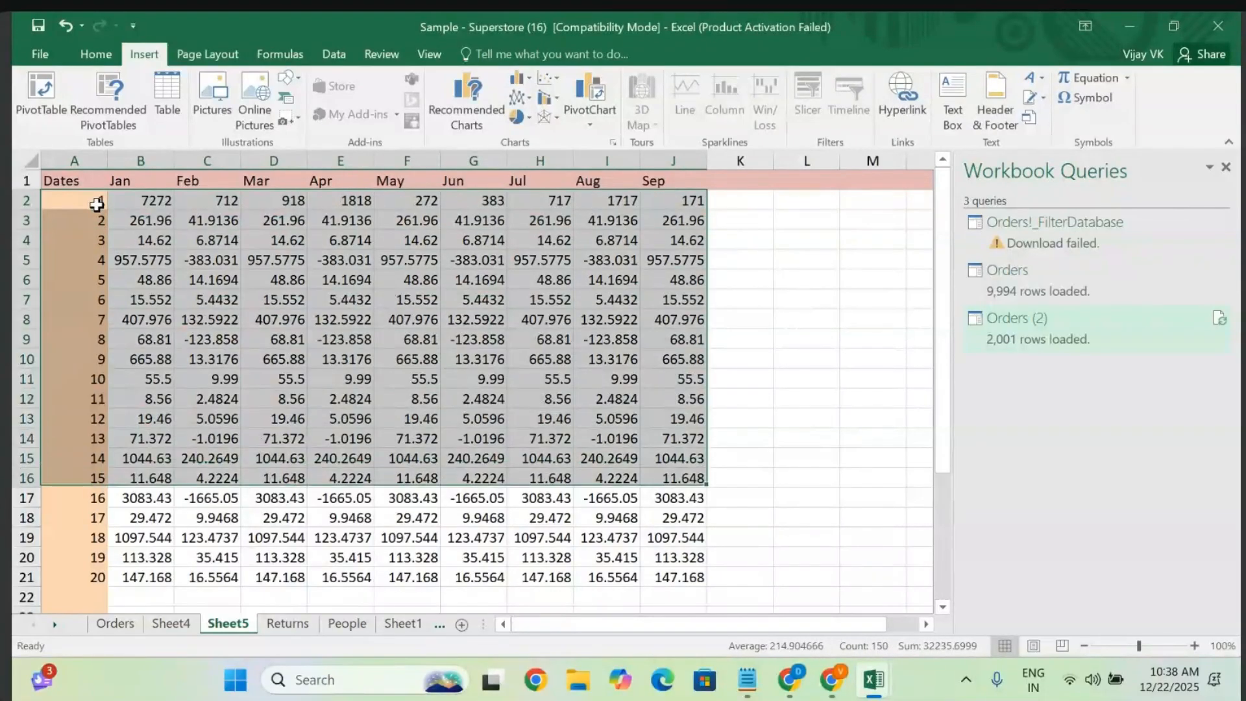
key(shift+Down)
key(shift+Down)
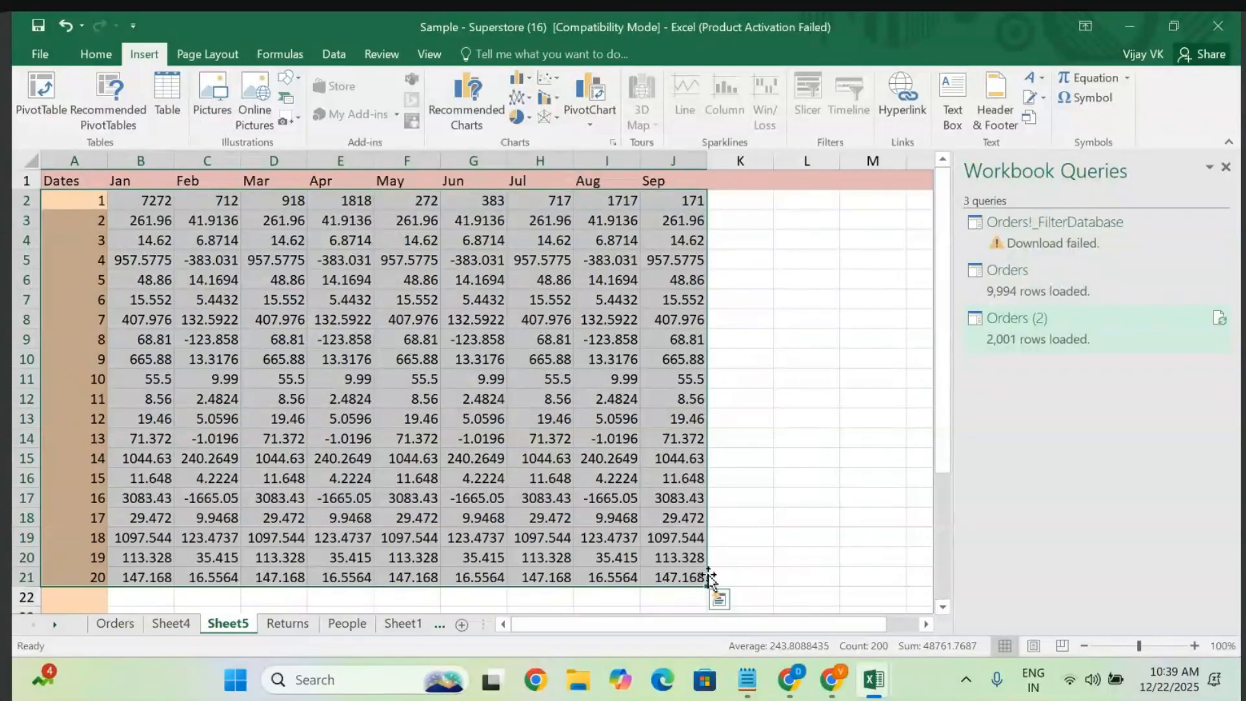
scroll(710, 576, down, 1)
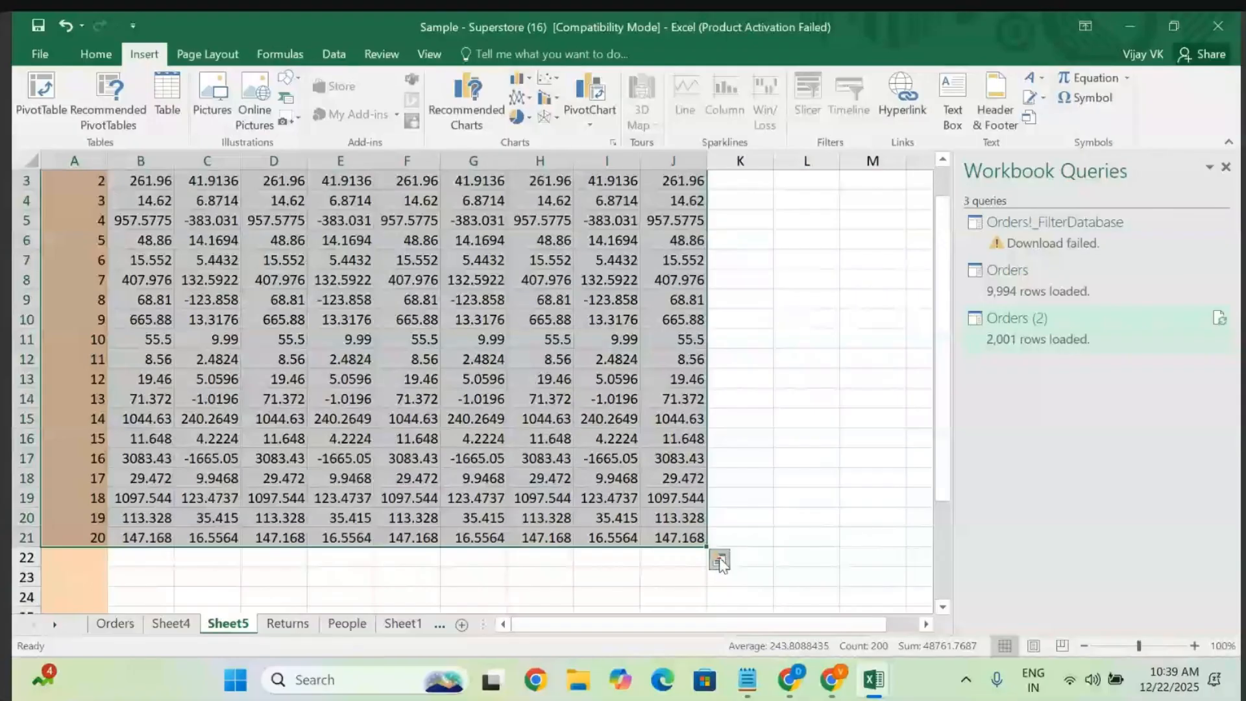
click(720, 561)
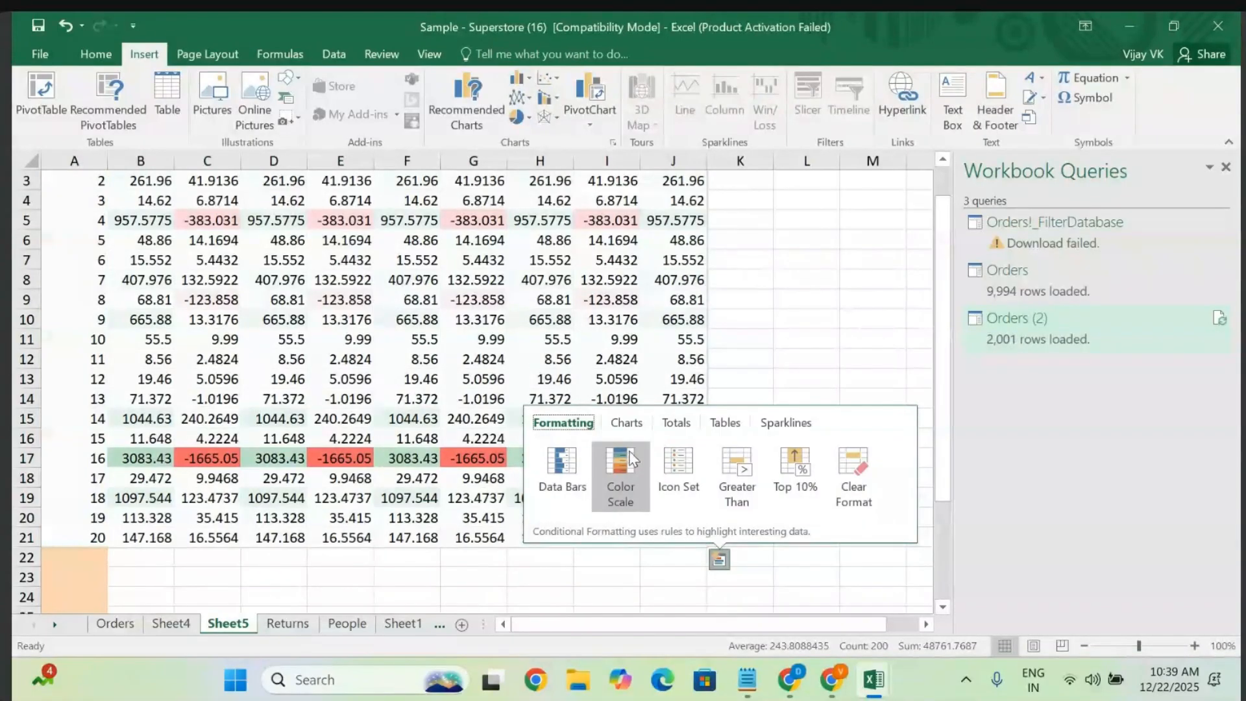
click(627, 423)
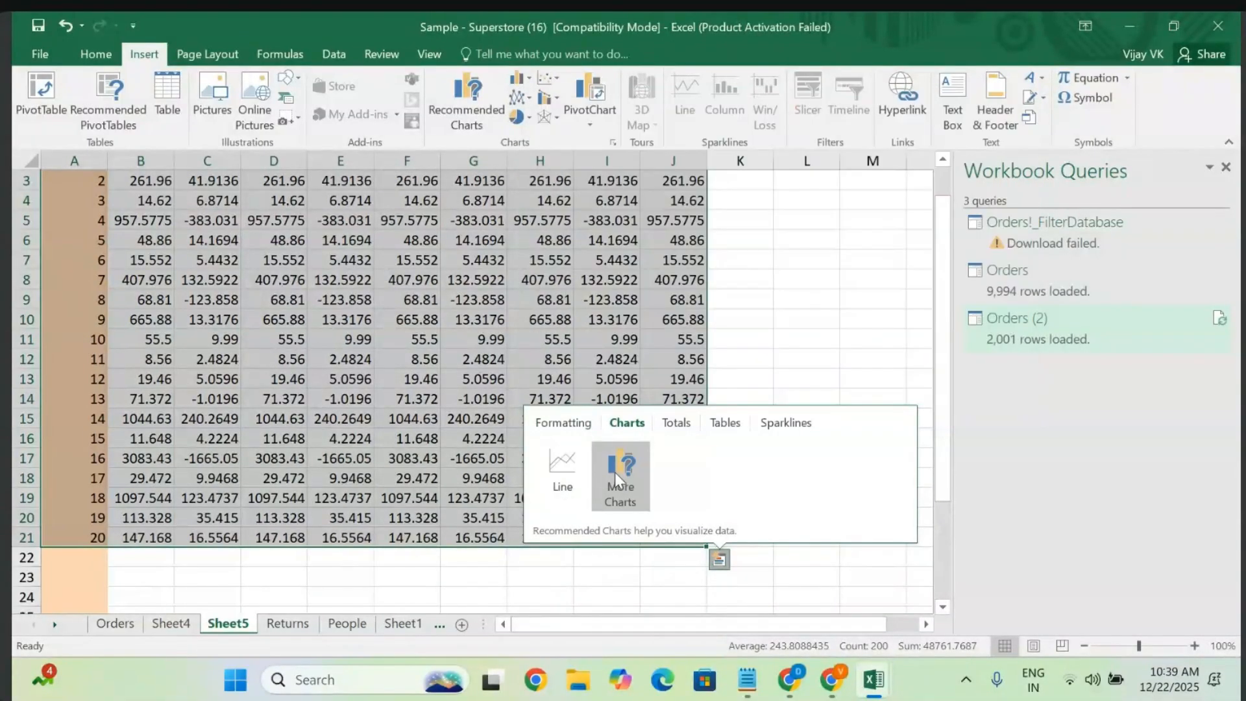
- In All Charts, compare the column styles and pick 3-D 100% Stacked Column
click(622, 467)
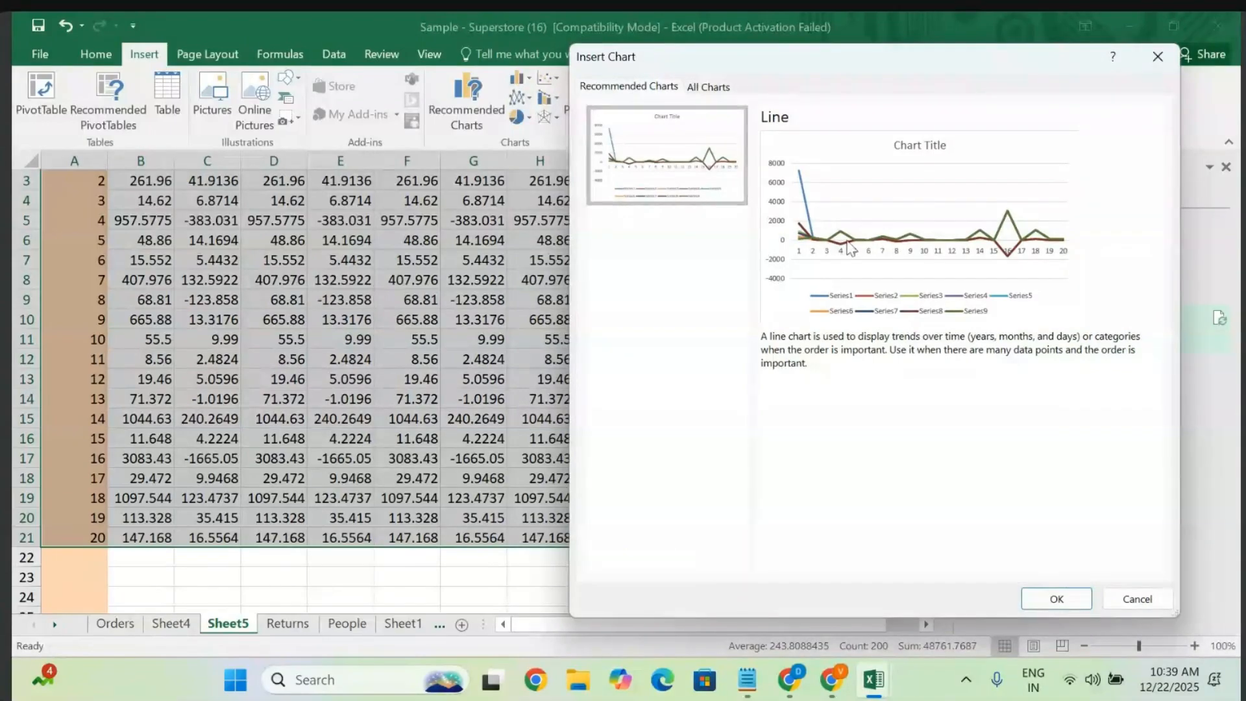
click(712, 88)
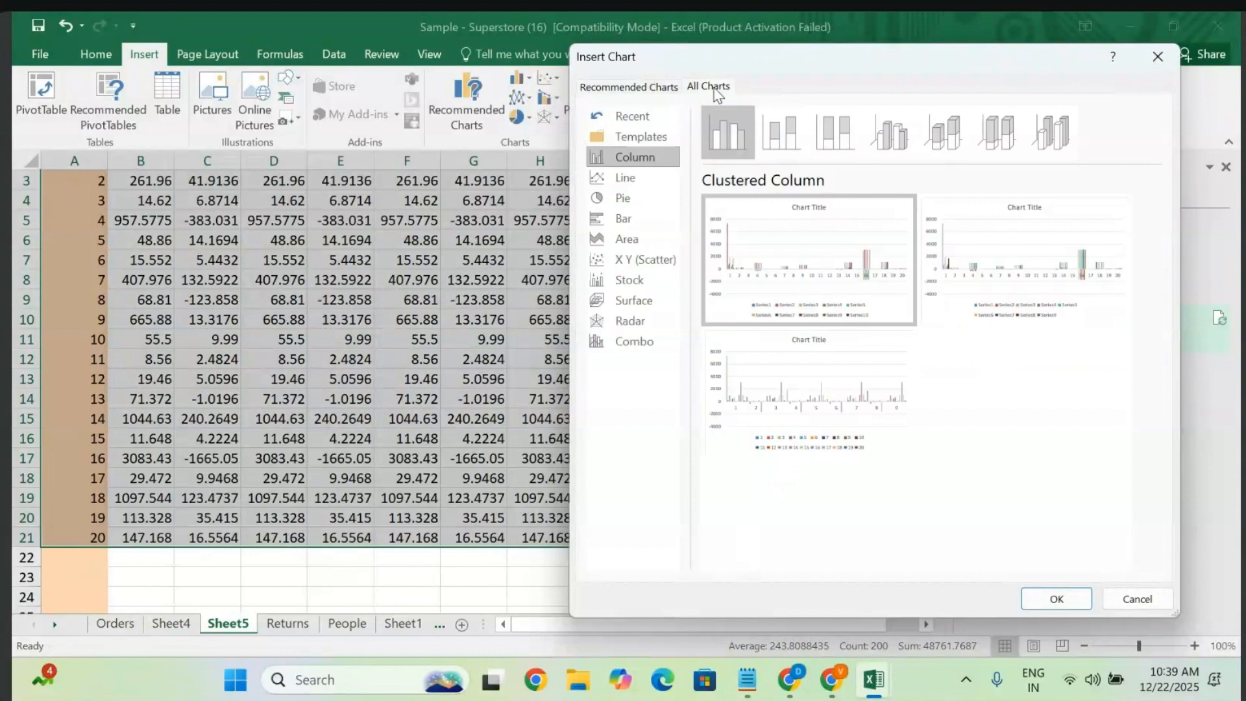
click(845, 144)
click(892, 144)
click(982, 157)
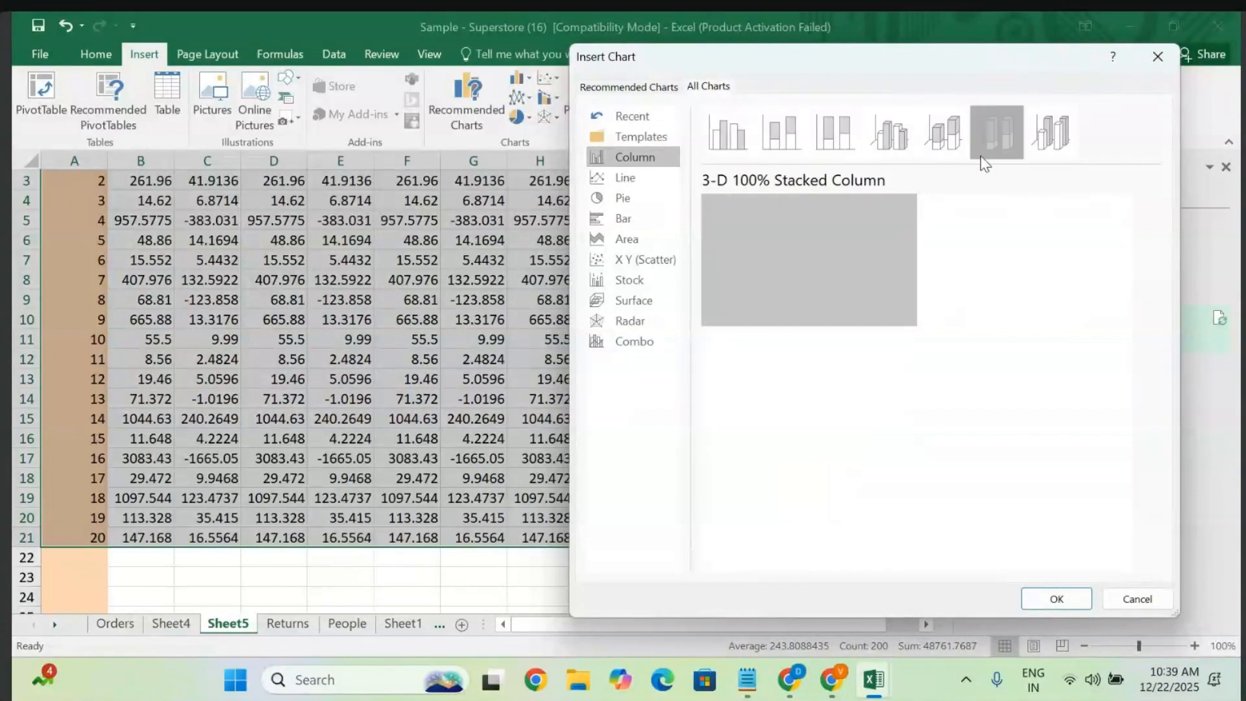
click(1035, 140)
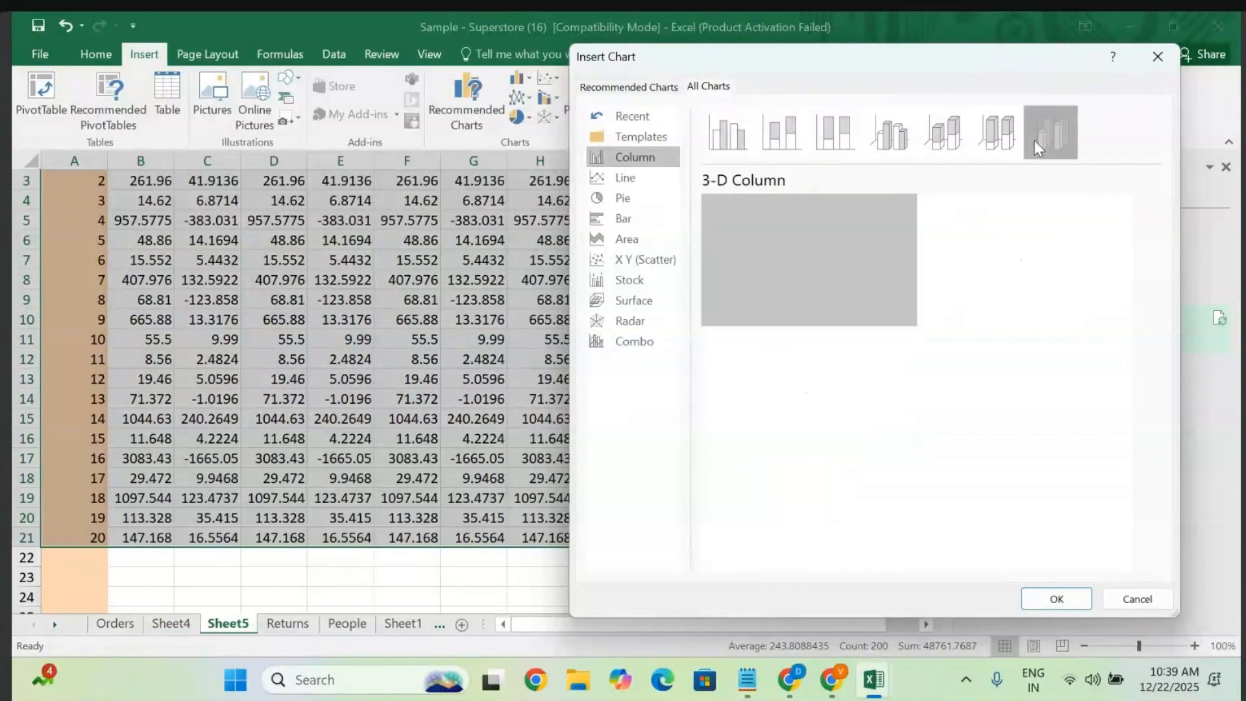
click(957, 140)
click(985, 138)
mouse_move(915, 327)
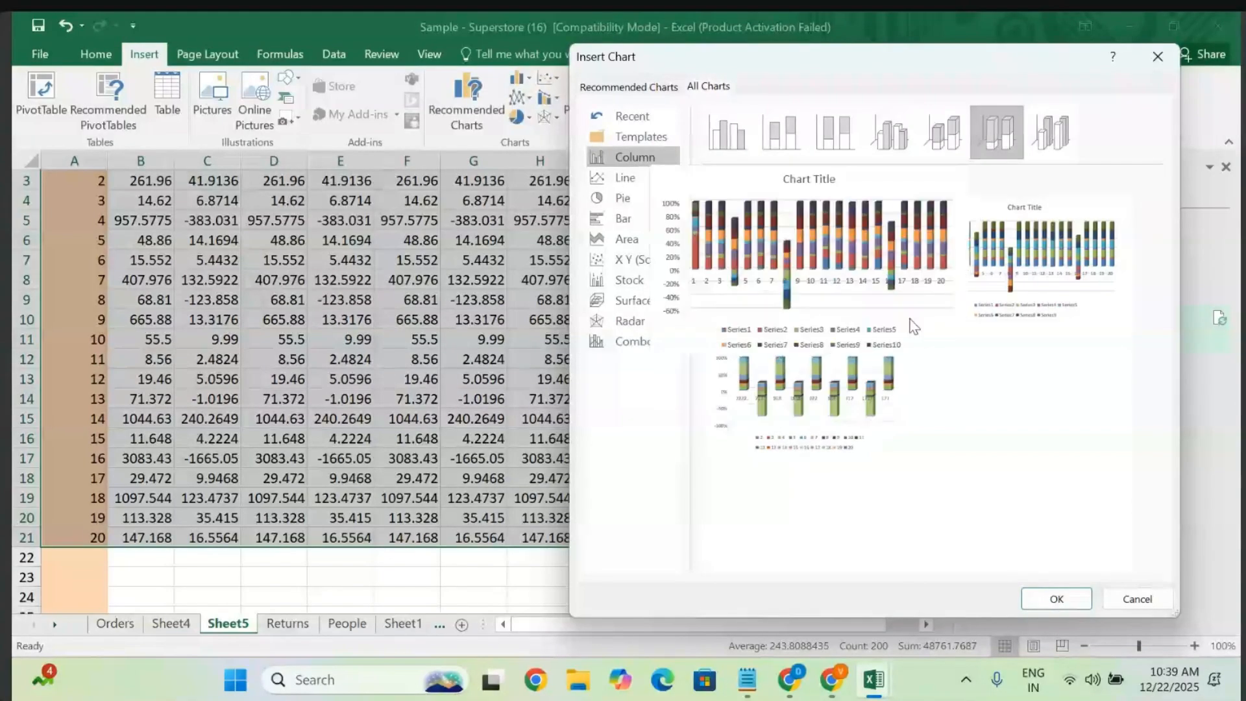
- Preview line, bar and pie types: 3-D Pie, Pie of Pie, Bar of Pie, Doughnut
click(628, 177)
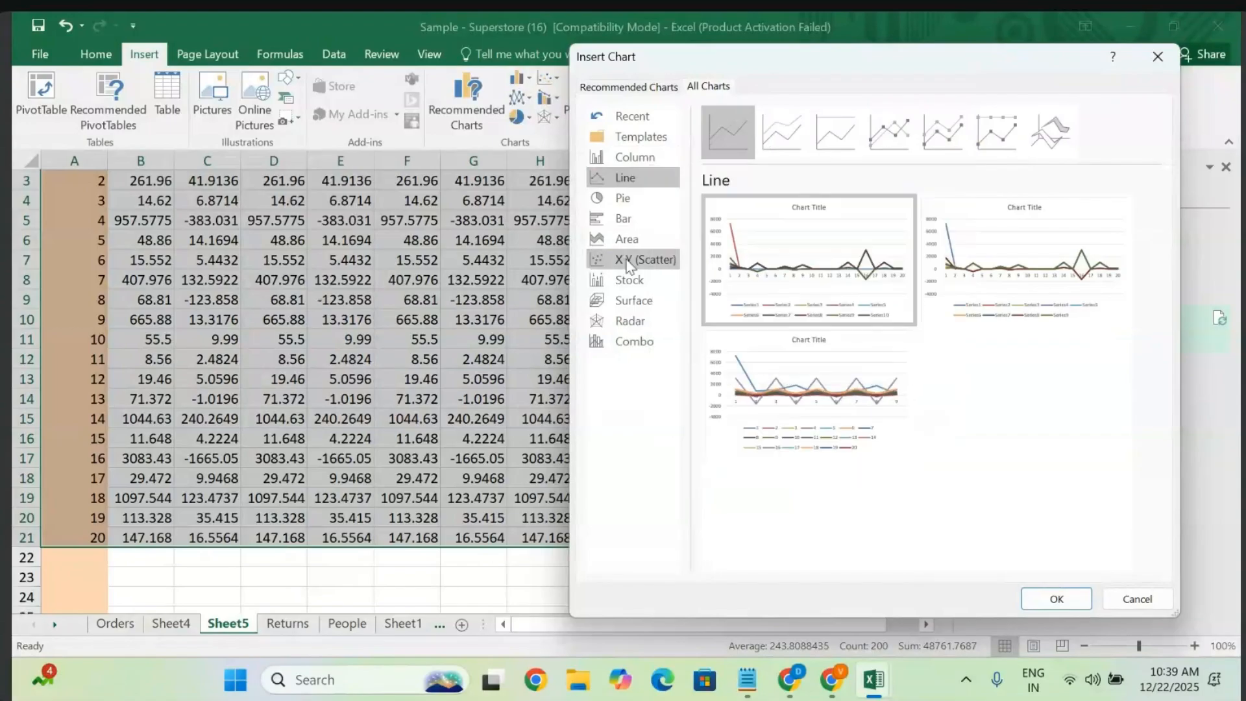
click(623, 198)
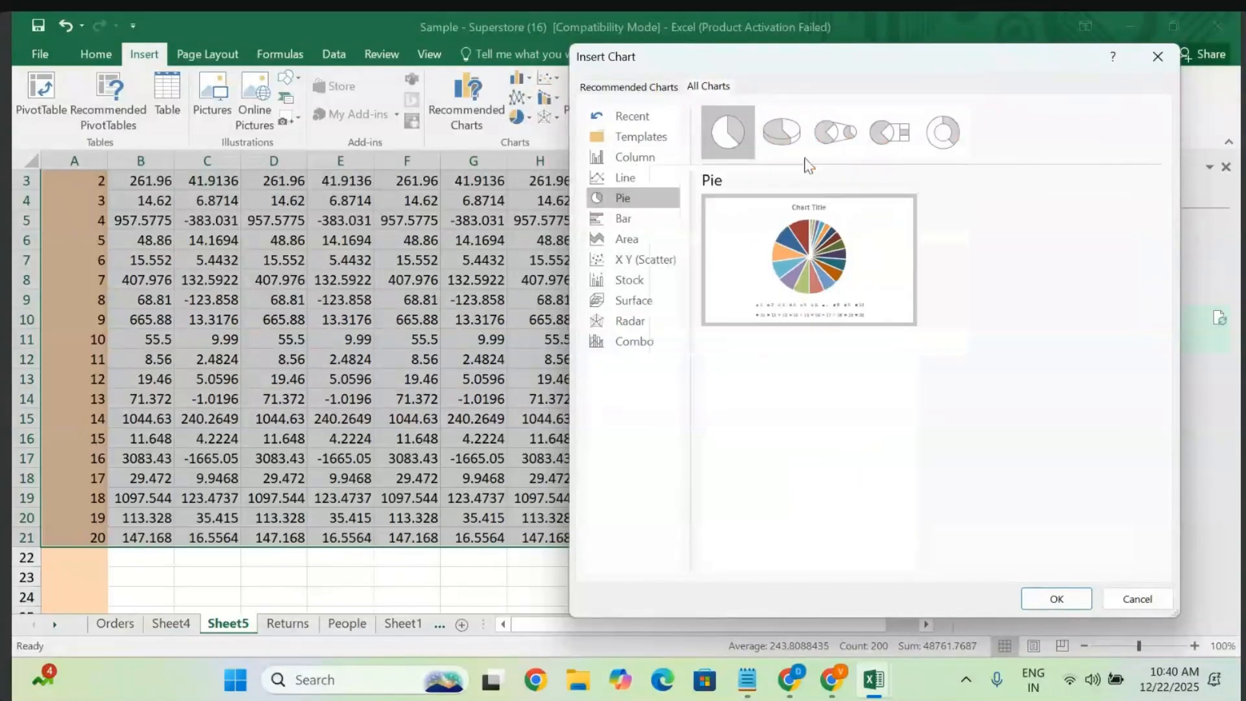
click(786, 136)
click(845, 132)
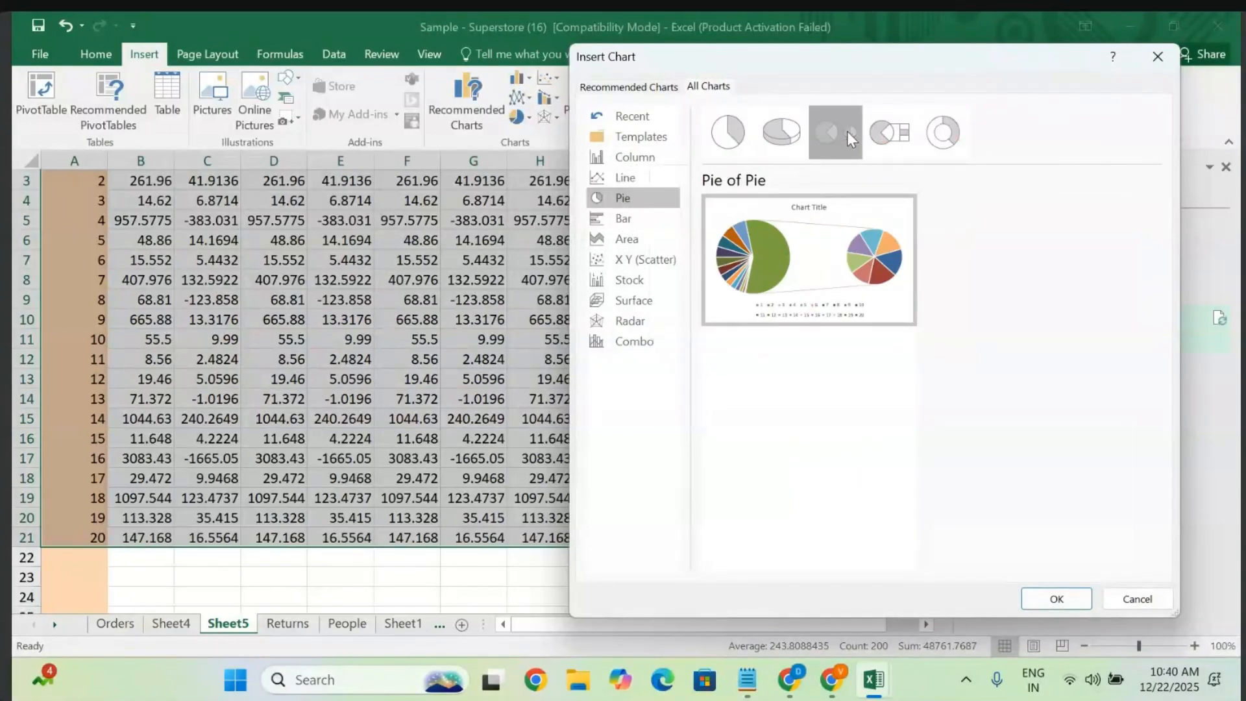
click(880, 138)
click(943, 132)
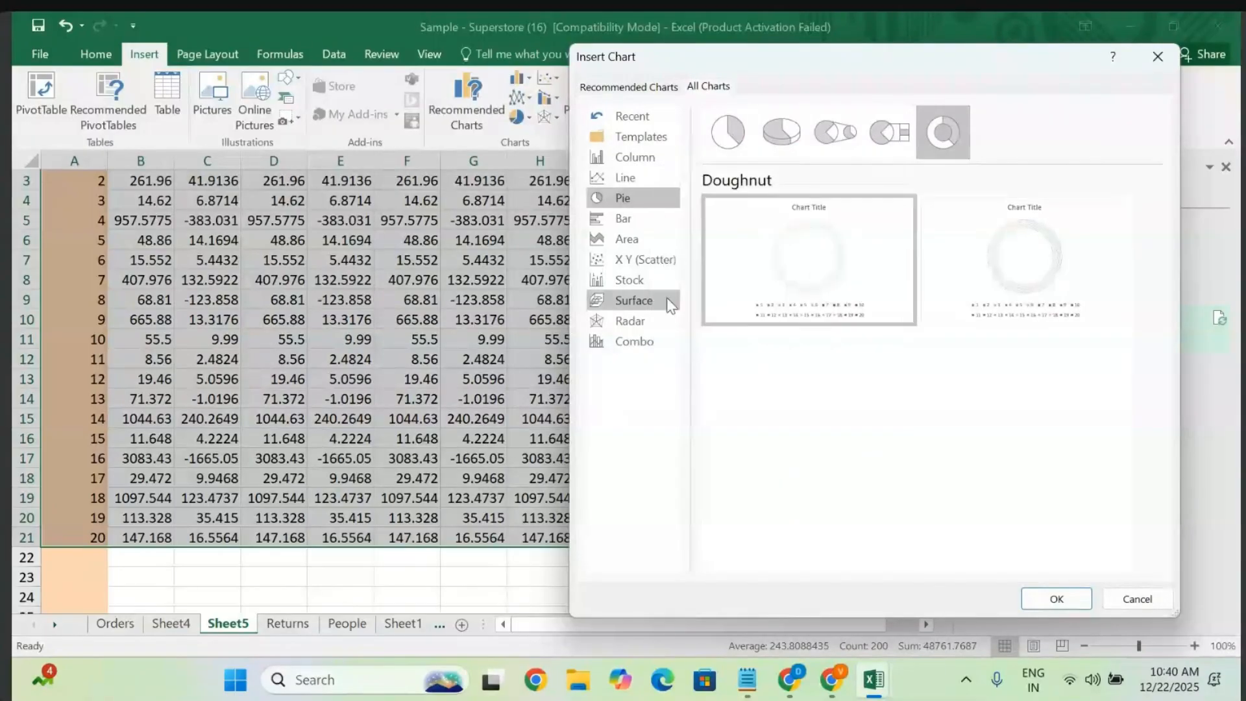
click(623, 218)
mouse_move(881, 417)
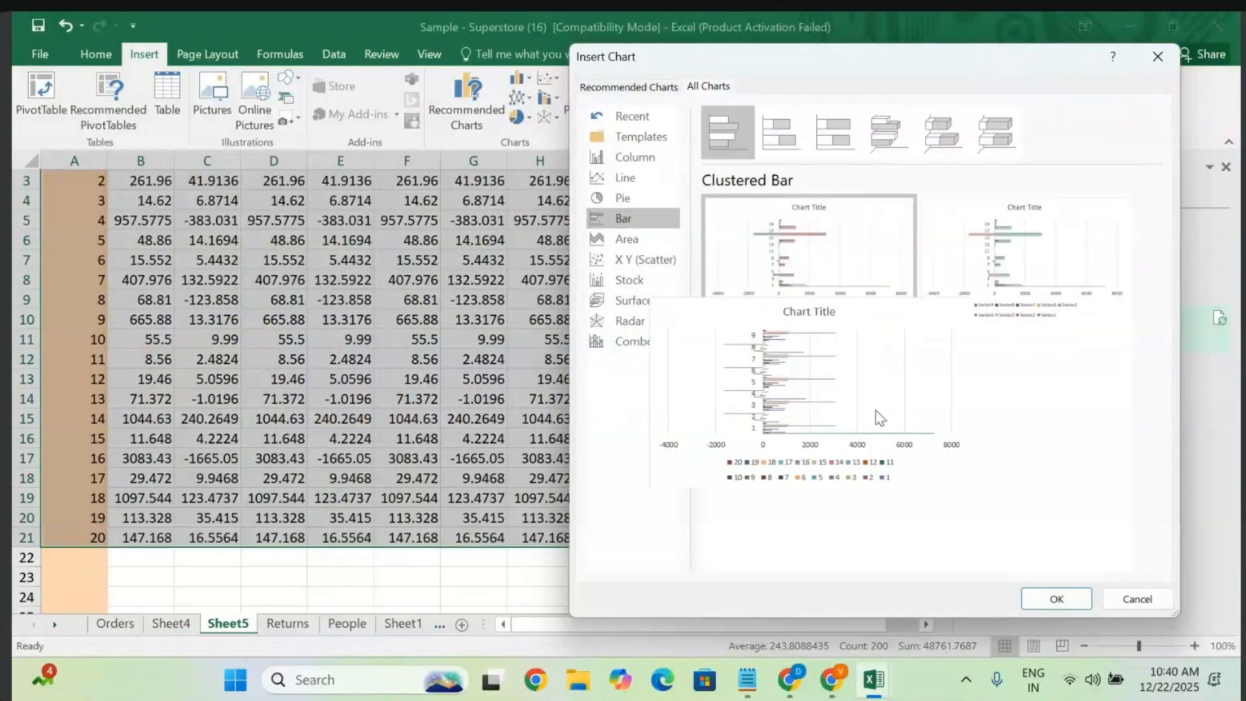
- Preview area and scatter types, including smooth-line, straight-line scatter and 3-D Bubble
click(621, 242)
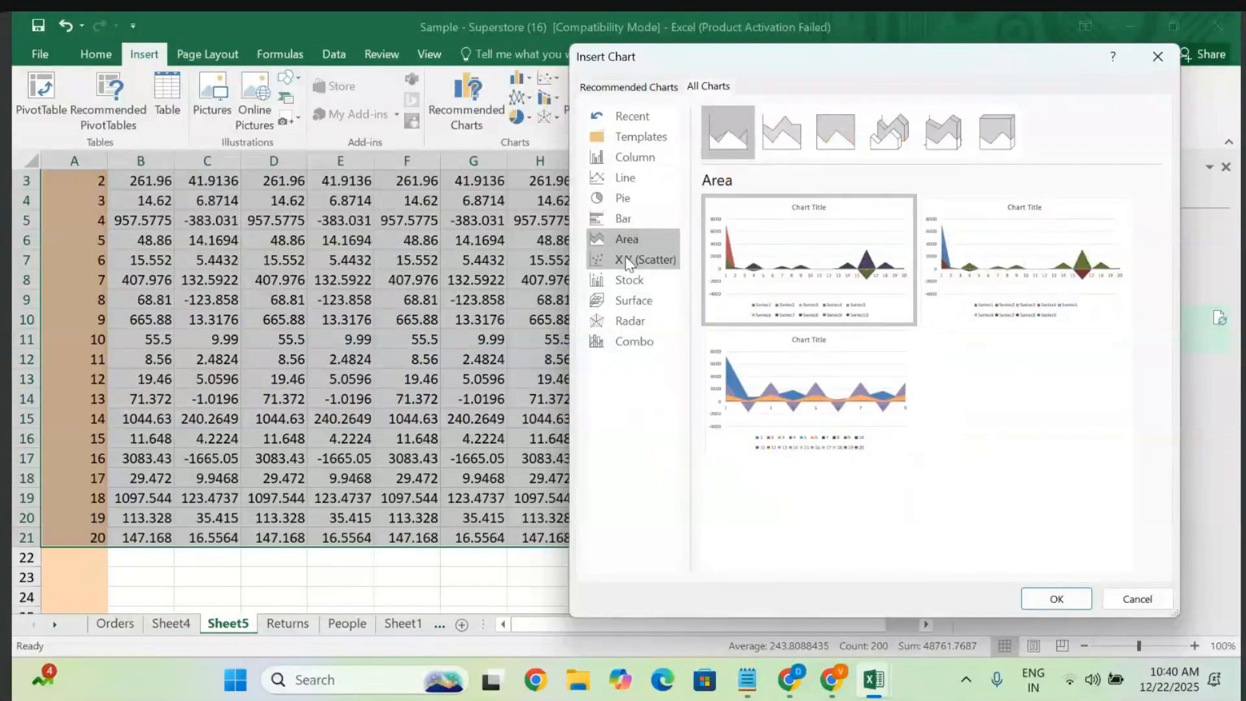
click(628, 261)
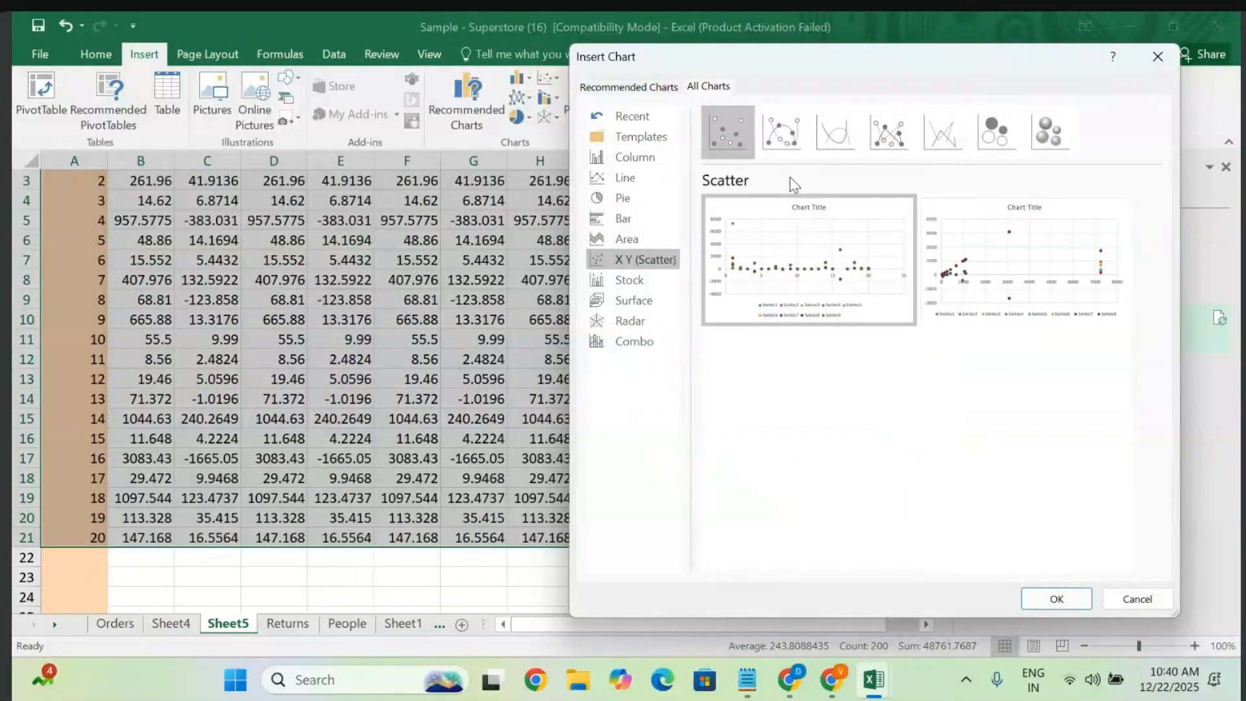
click(781, 152)
click(833, 139)
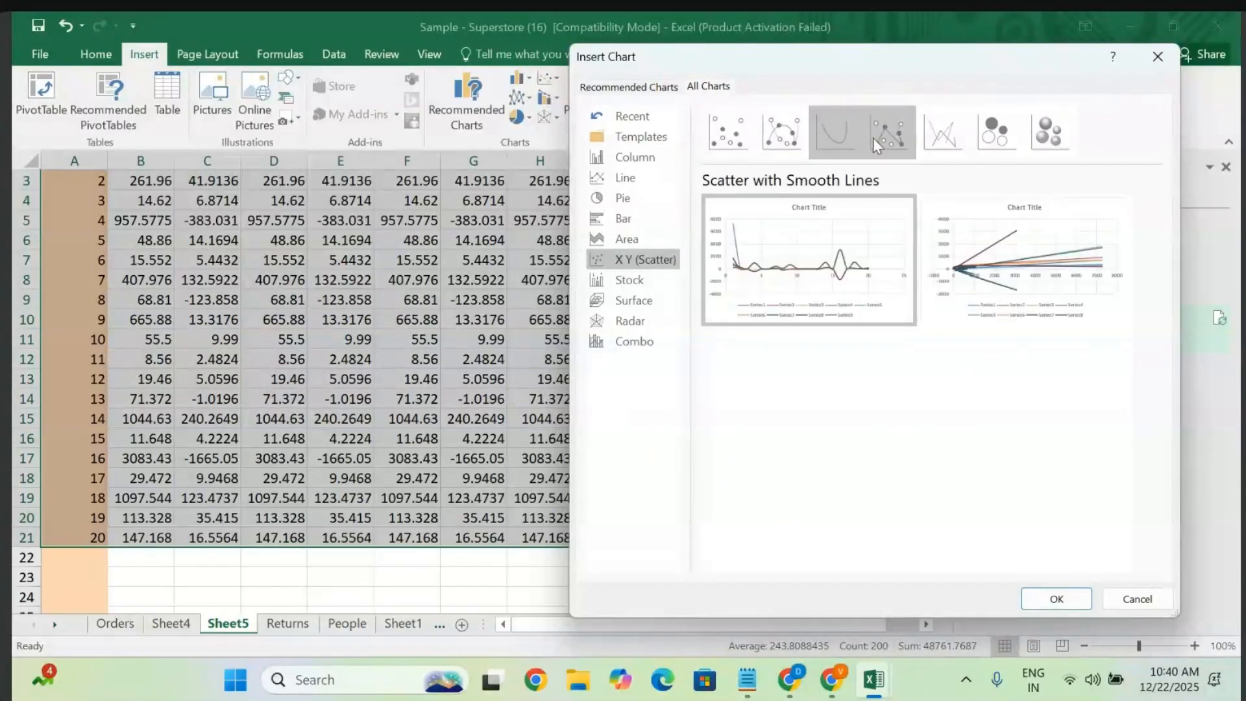
click(907, 141)
click(1045, 131)
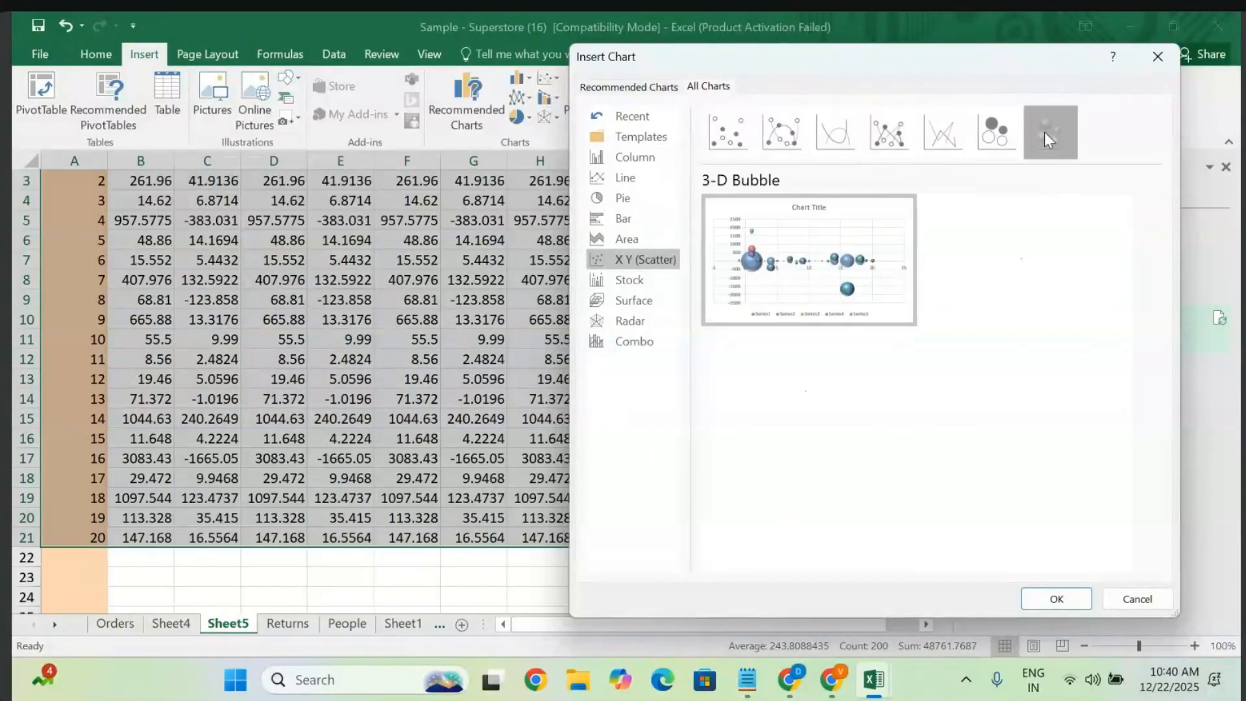
mouse_move(742, 448)
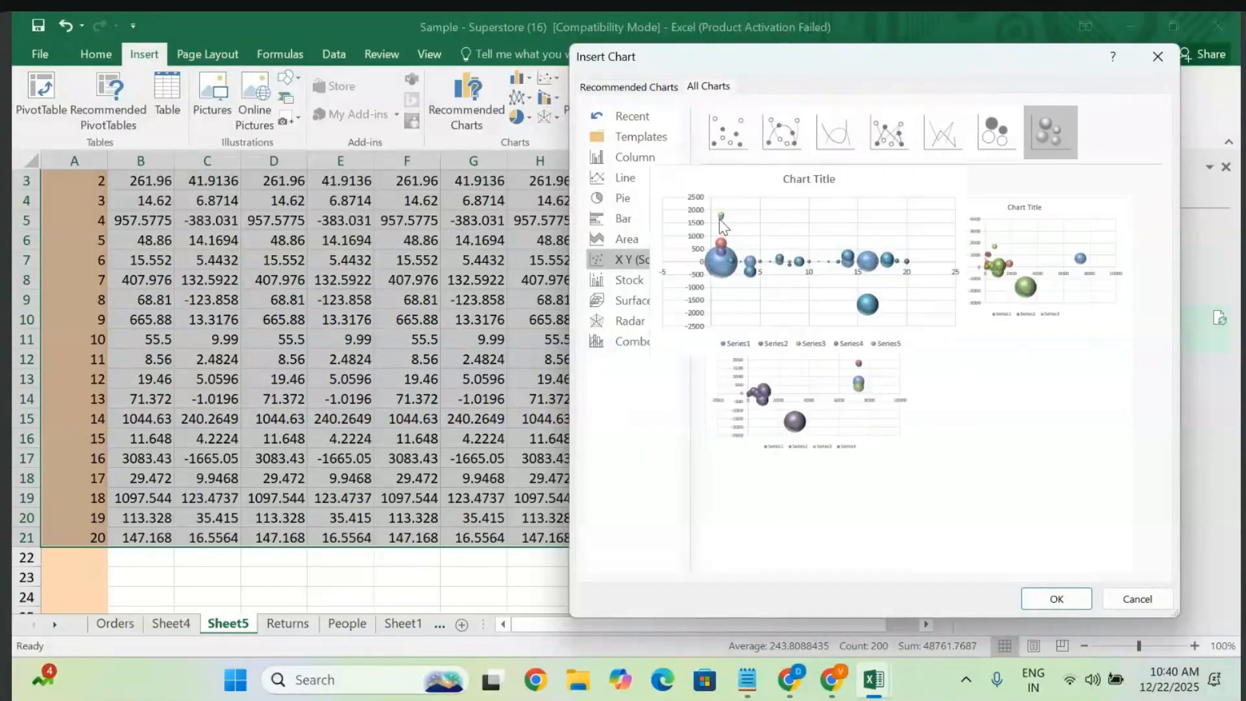
- Preview the stock chart variants, ending on High-Low-Close
click(642, 280)
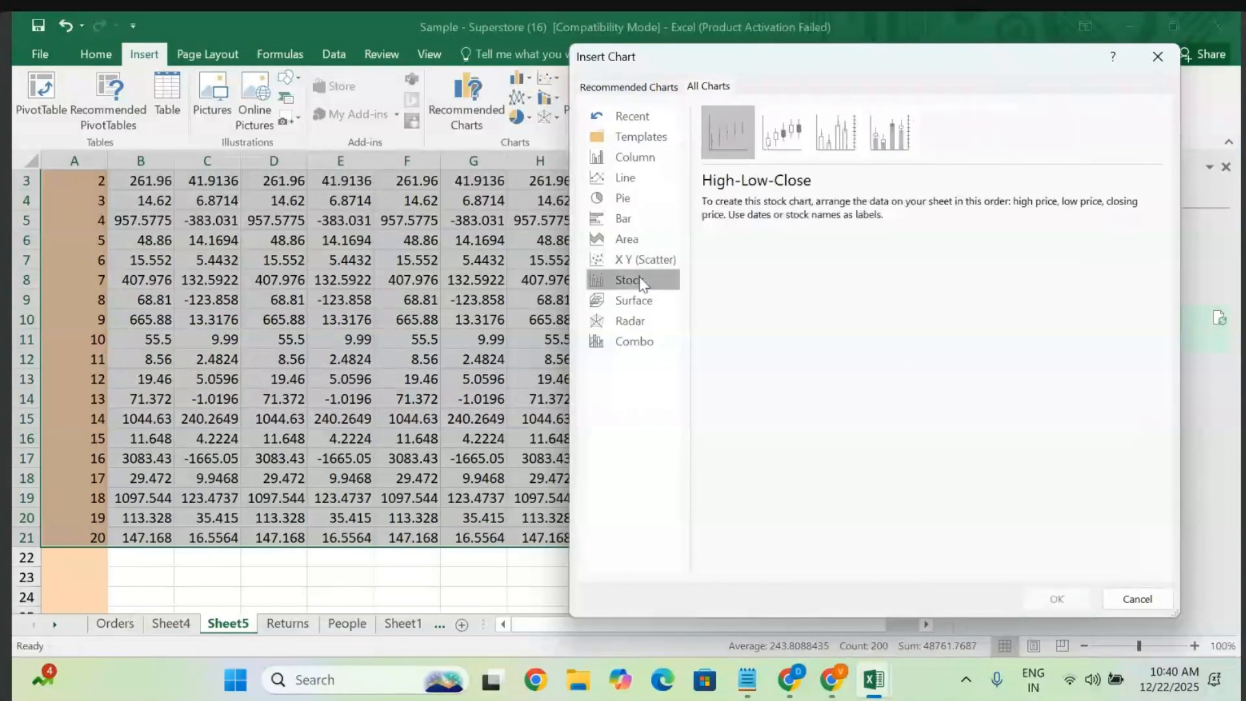
click(895, 129)
click(843, 126)
click(793, 122)
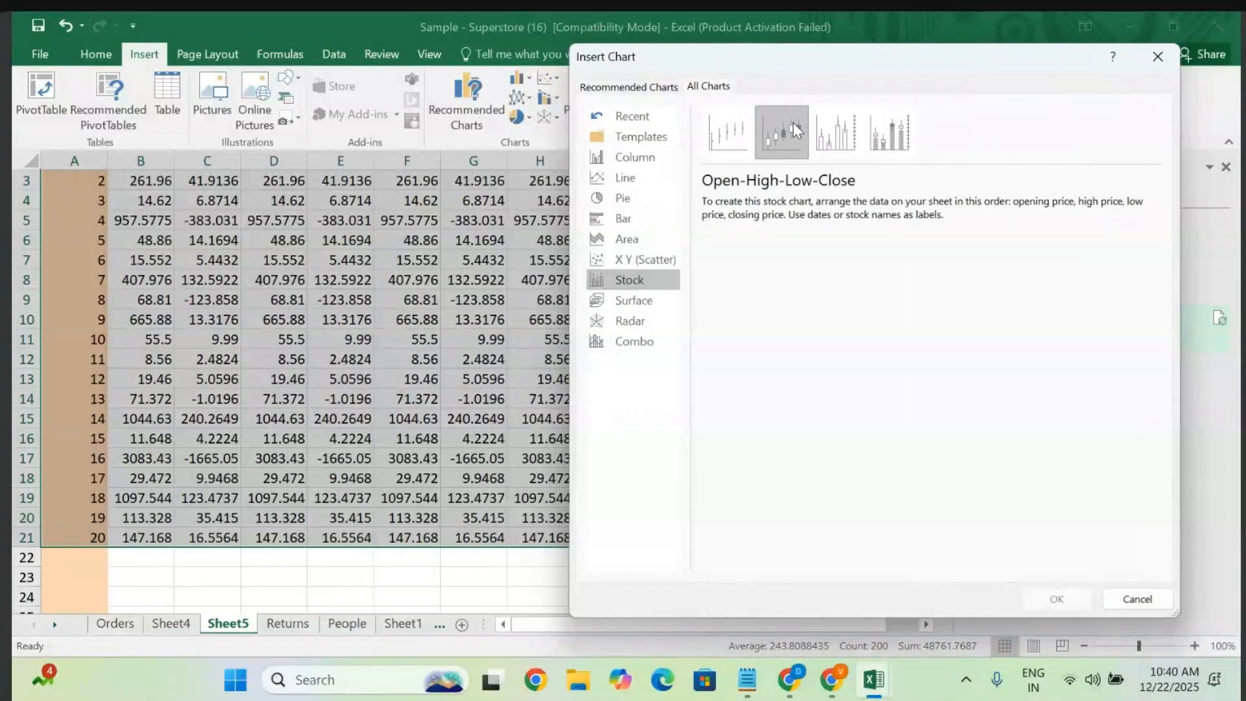
click(727, 130)
- Preview surface, radar and combo charts, returning to clustered column and line combo
click(628, 301)
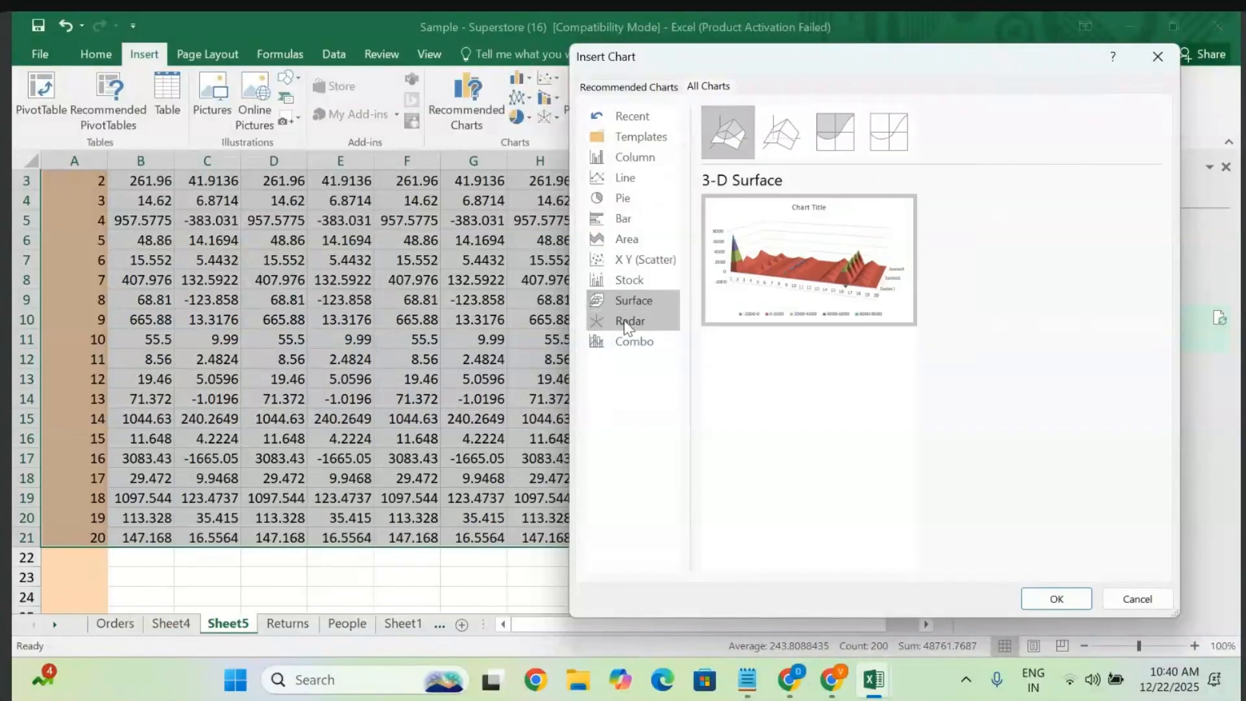
click(626, 323)
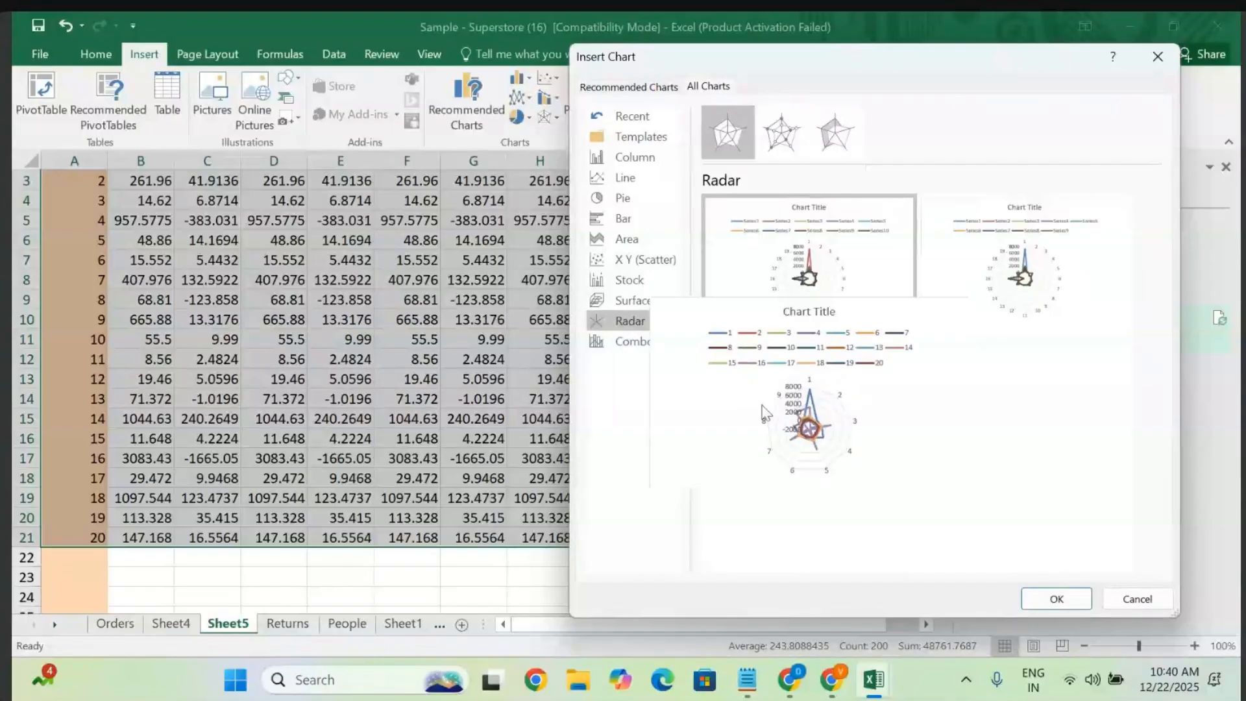
click(621, 346)
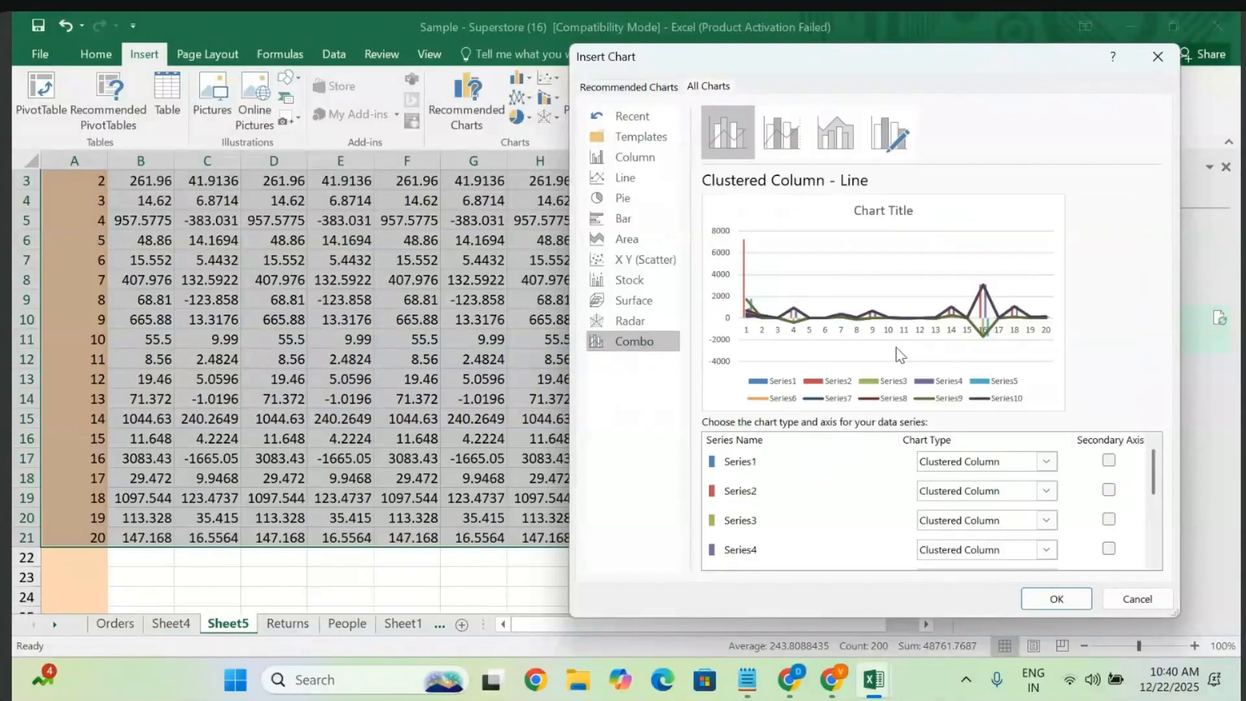
click(839, 128)
click(779, 137)
click(723, 141)
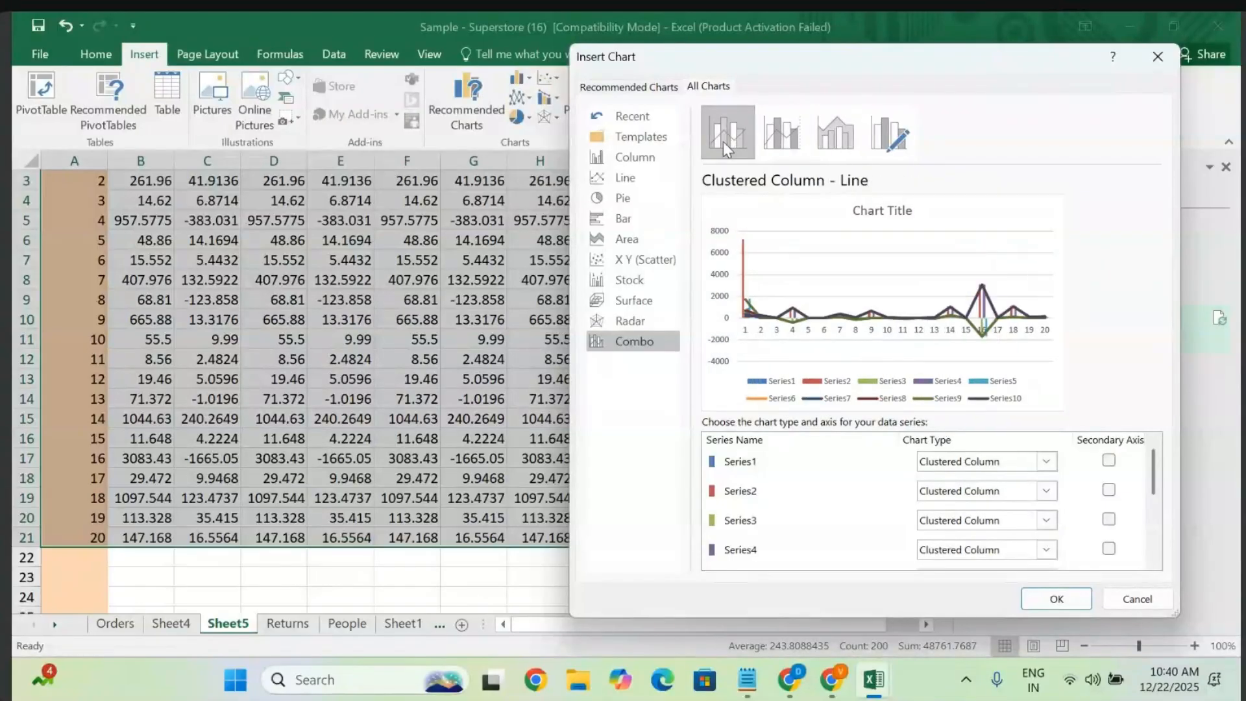
- Return to column charts and choose the 3-D 100% Stacked Column type
click(623, 182)
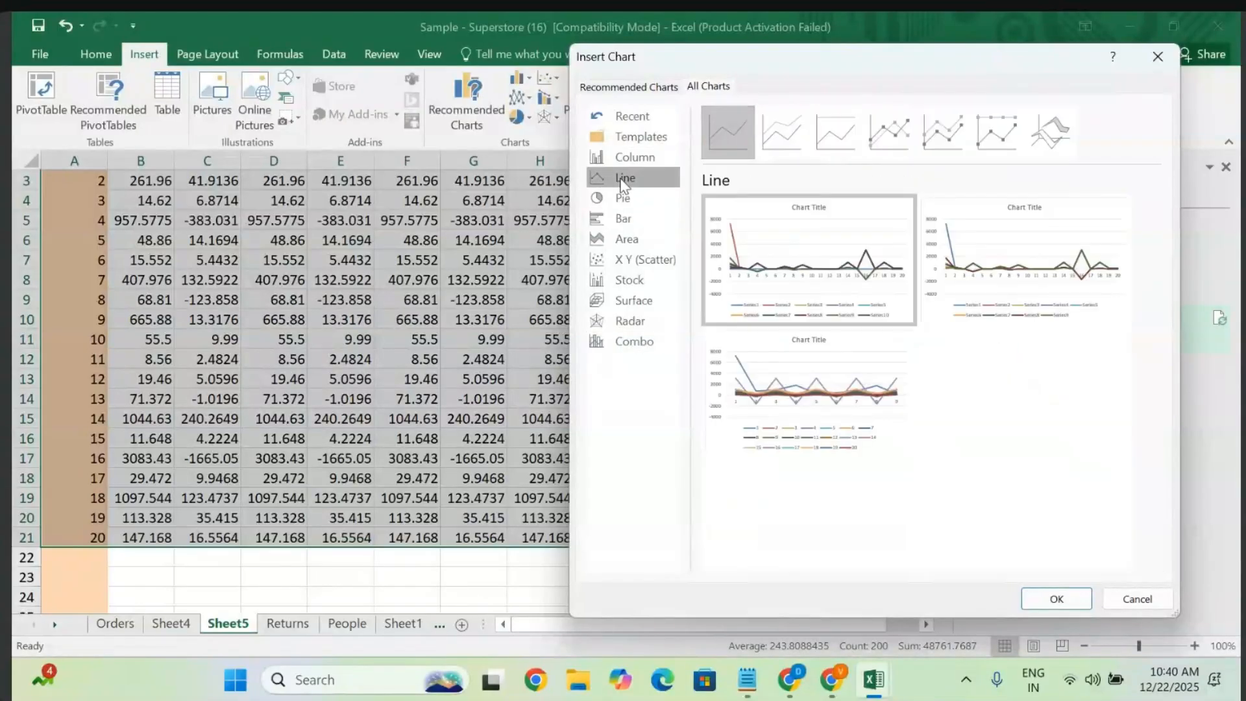
click(627, 159)
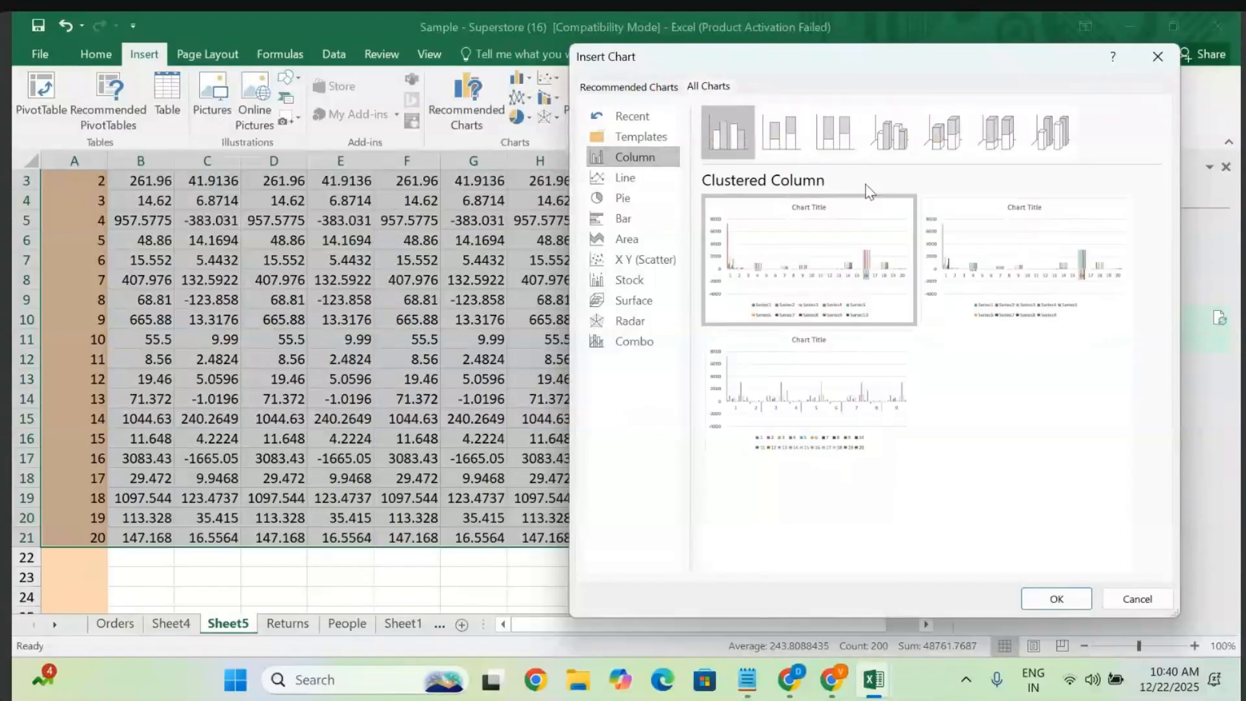
click(1043, 138)
click(1010, 138)
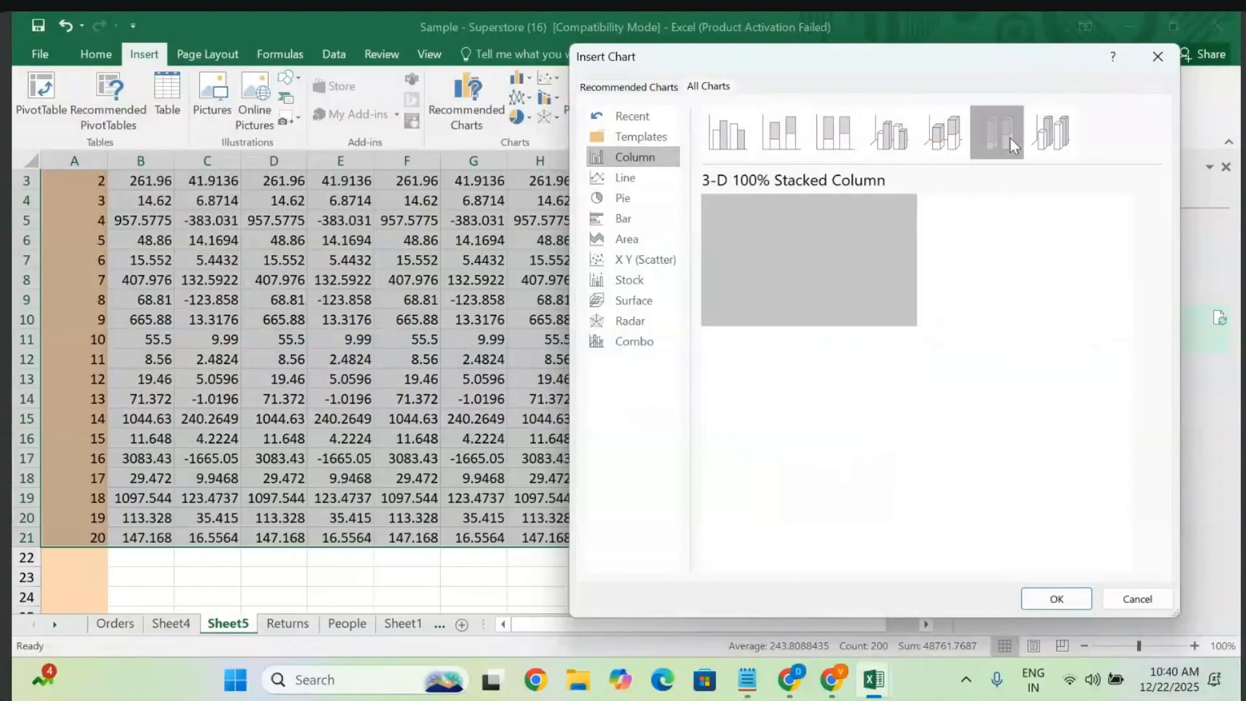
mouse_move(789, 266)
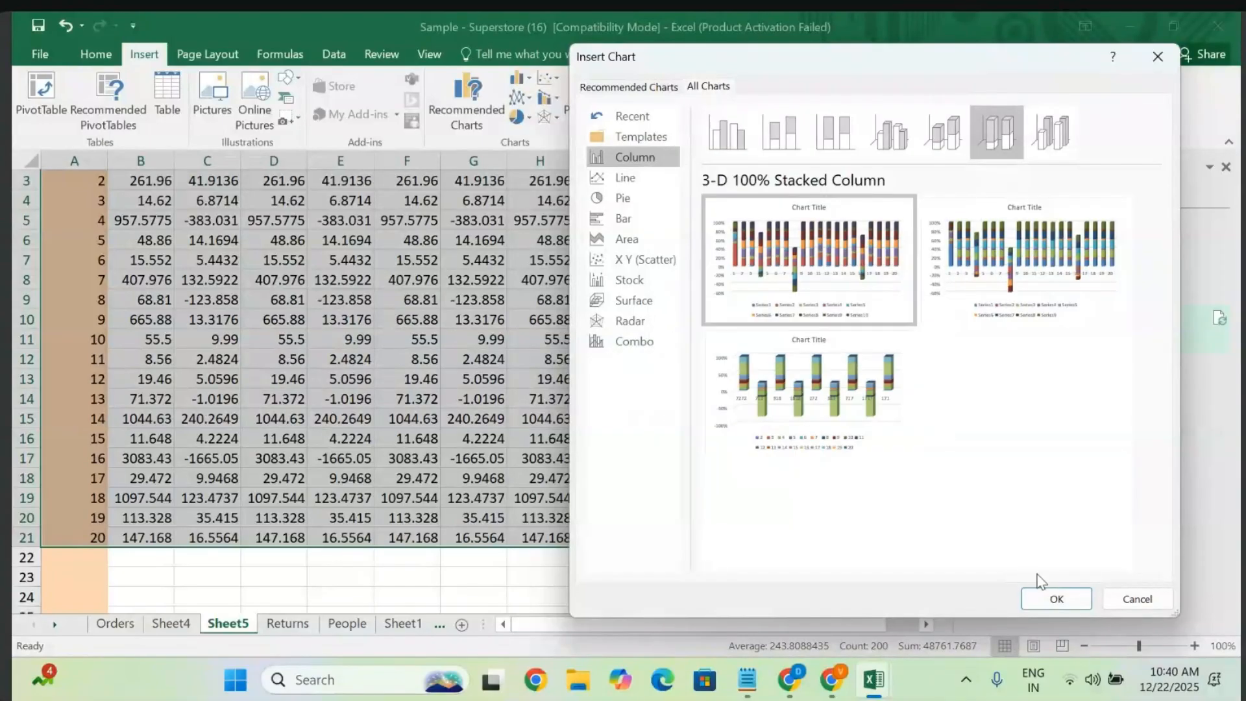
- Insert the 3-D 100% stacked column chart, keeping its title at top centre
click(1040, 601)
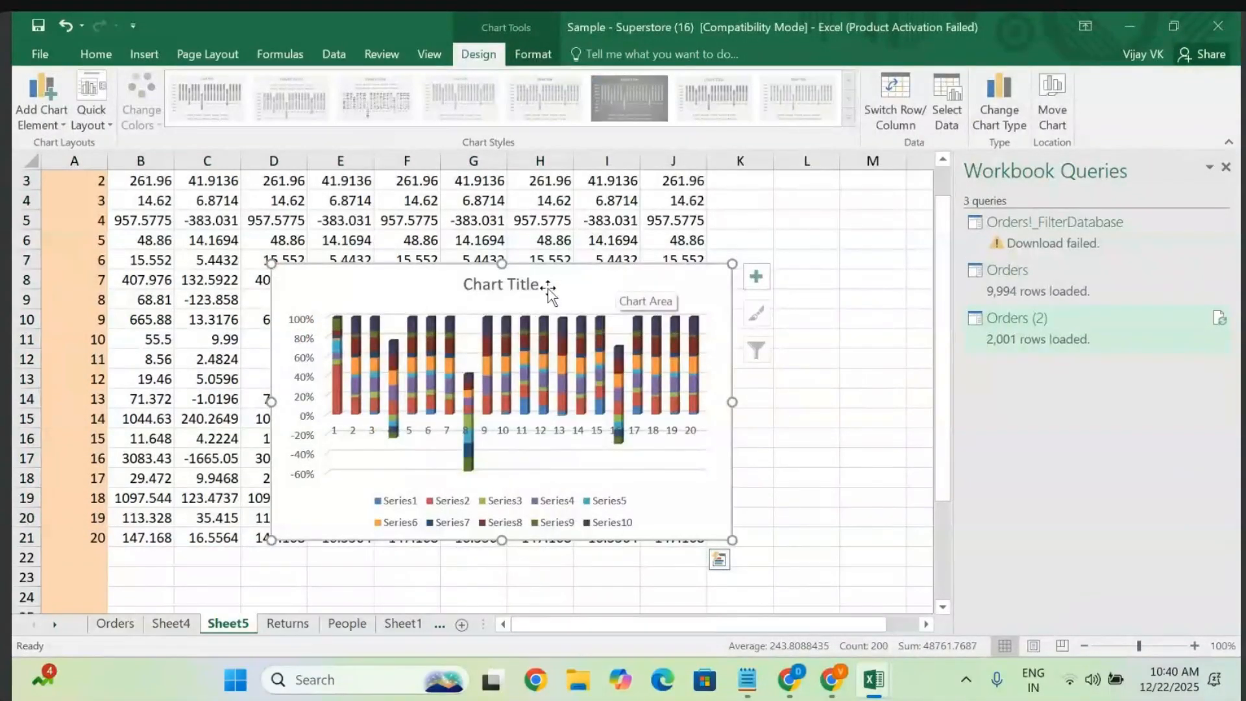
drag(548, 292, 833, 328)
scroll(833, 325, right, 8)
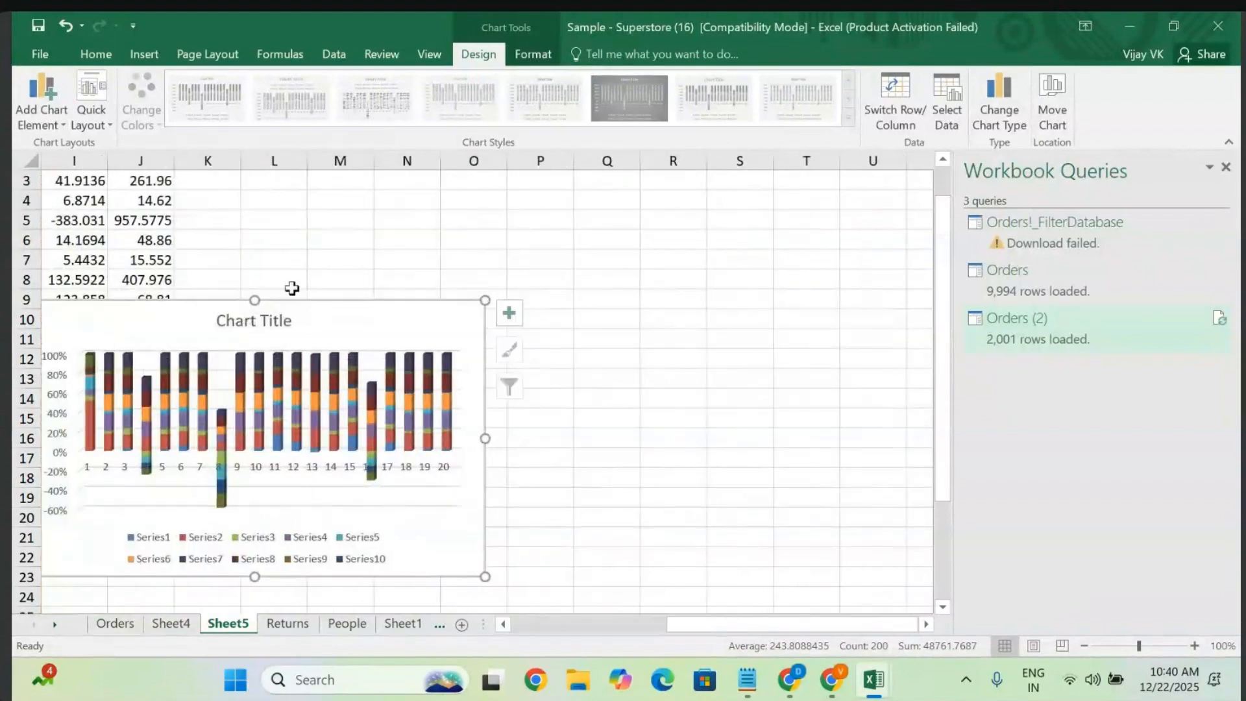
drag(254, 321, 497, 268)
drag(593, 247, 594, 248)
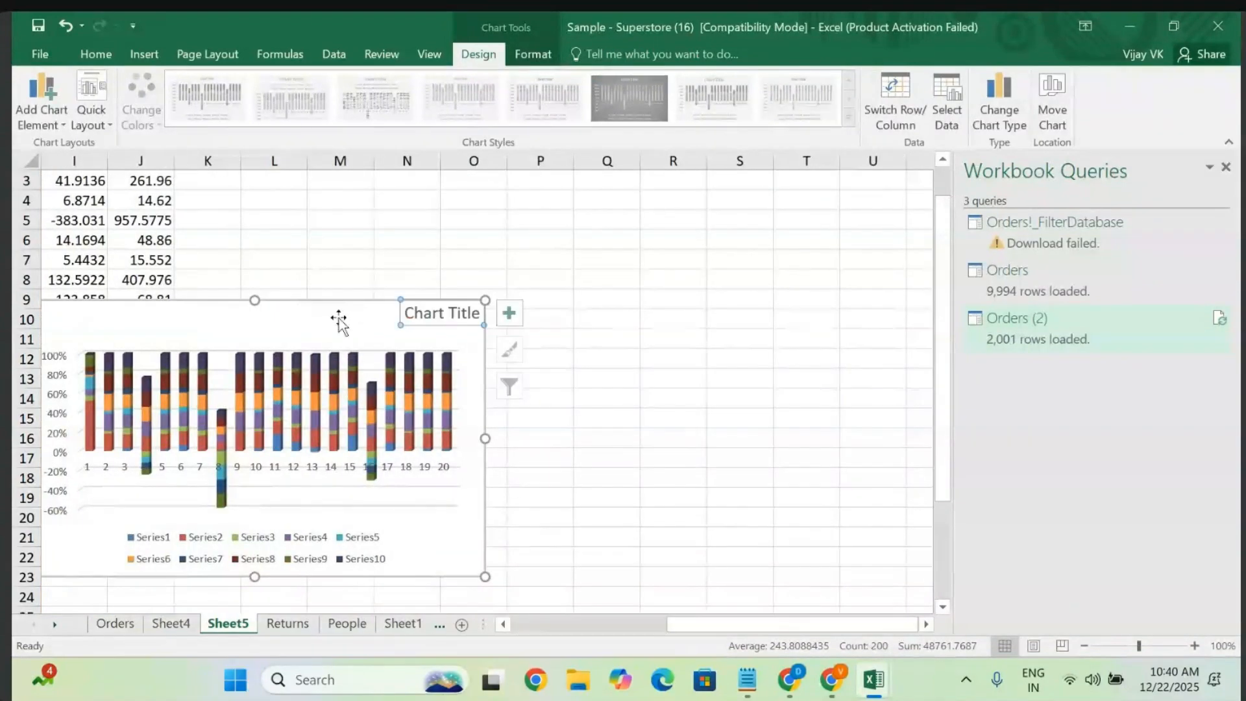
key(ctrl+z)
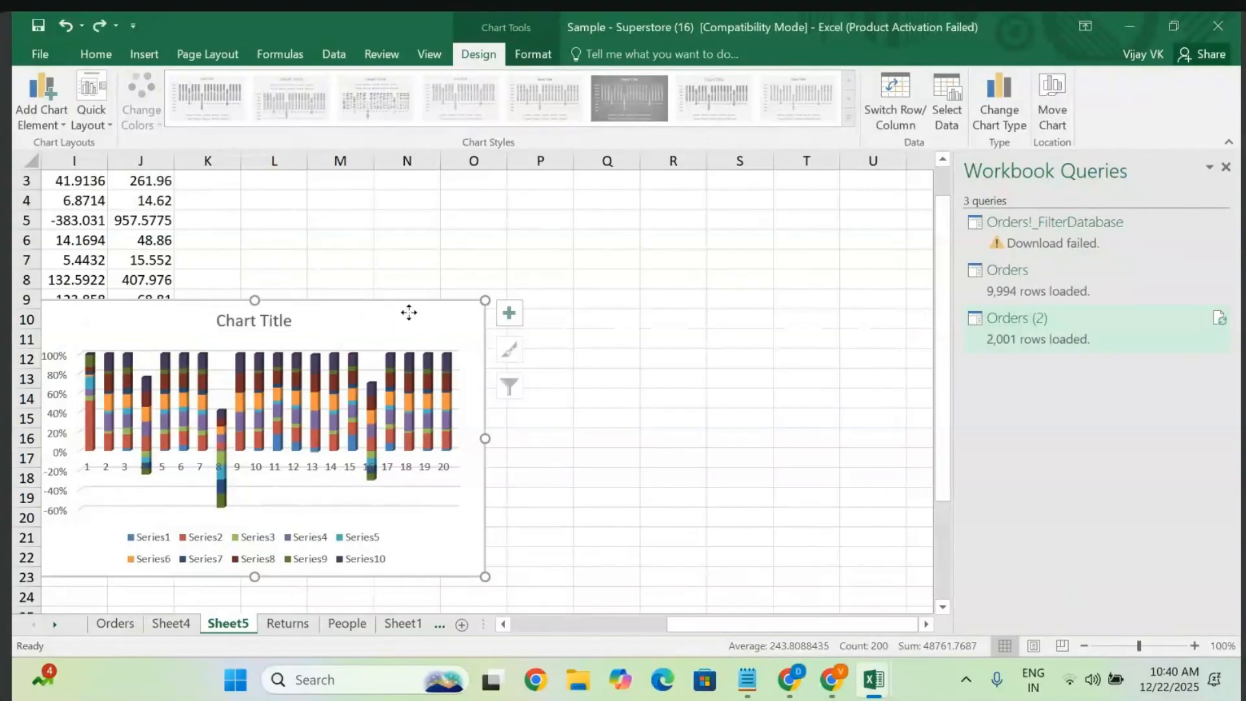
- Move the chart over columns L–R and enlarge it to about column V and row 24
drag(409, 313, 613, 212)
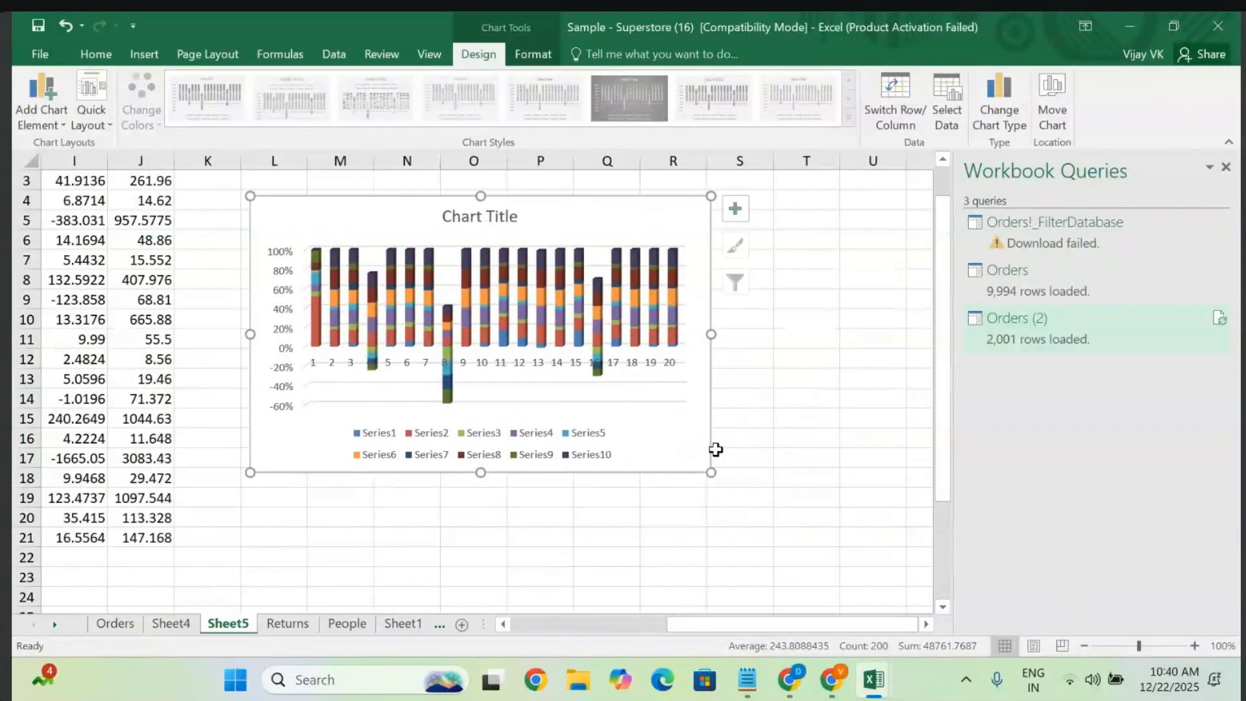
drag(712, 473, 870, 587)
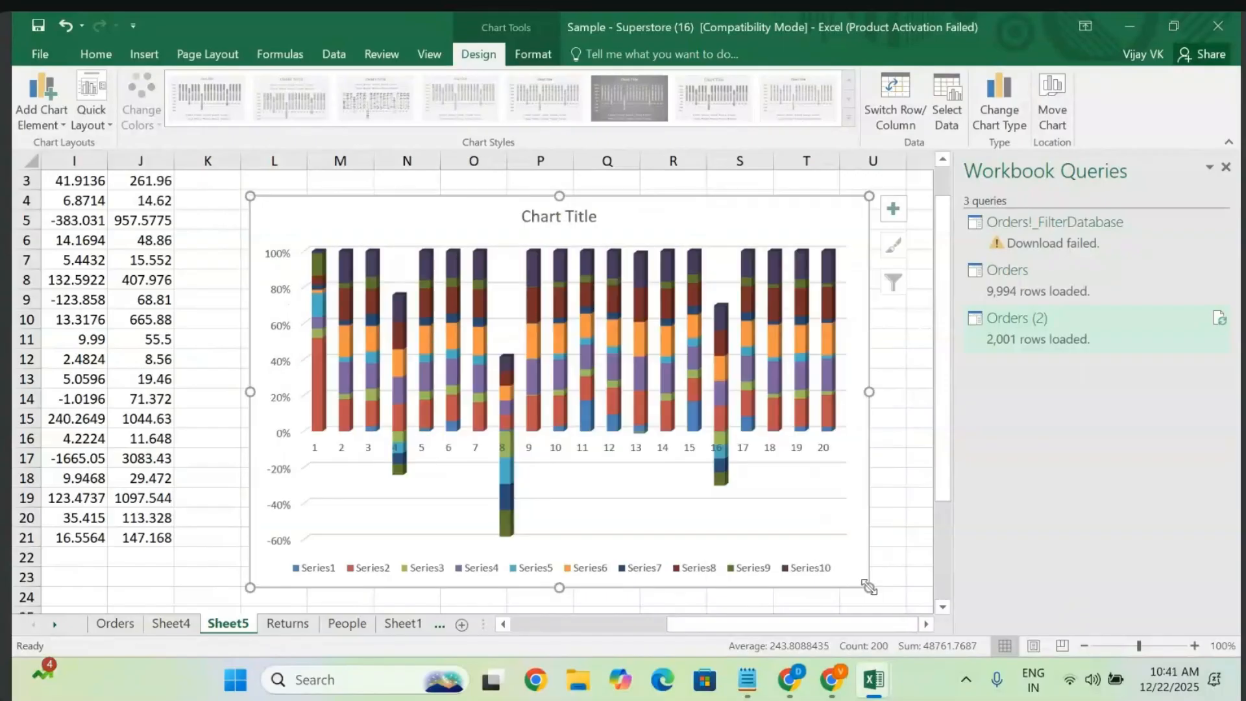
scroll(870, 587, right, 1)
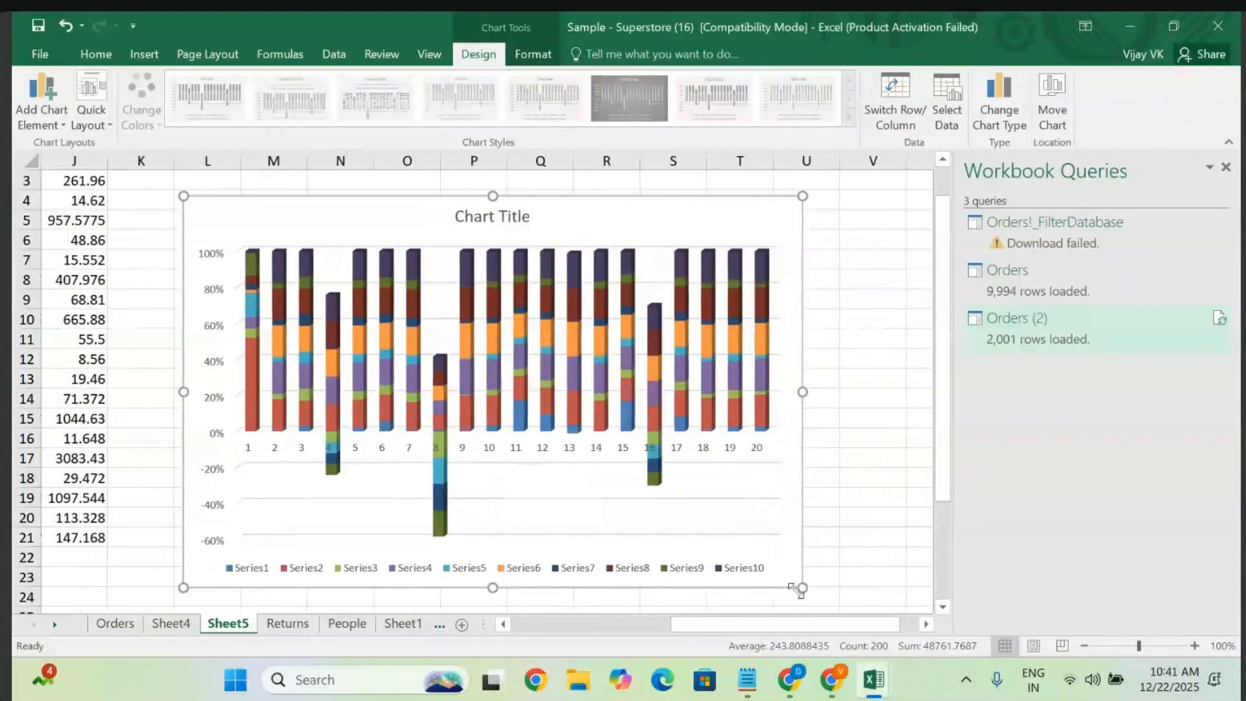
drag(803, 588, 901, 584)
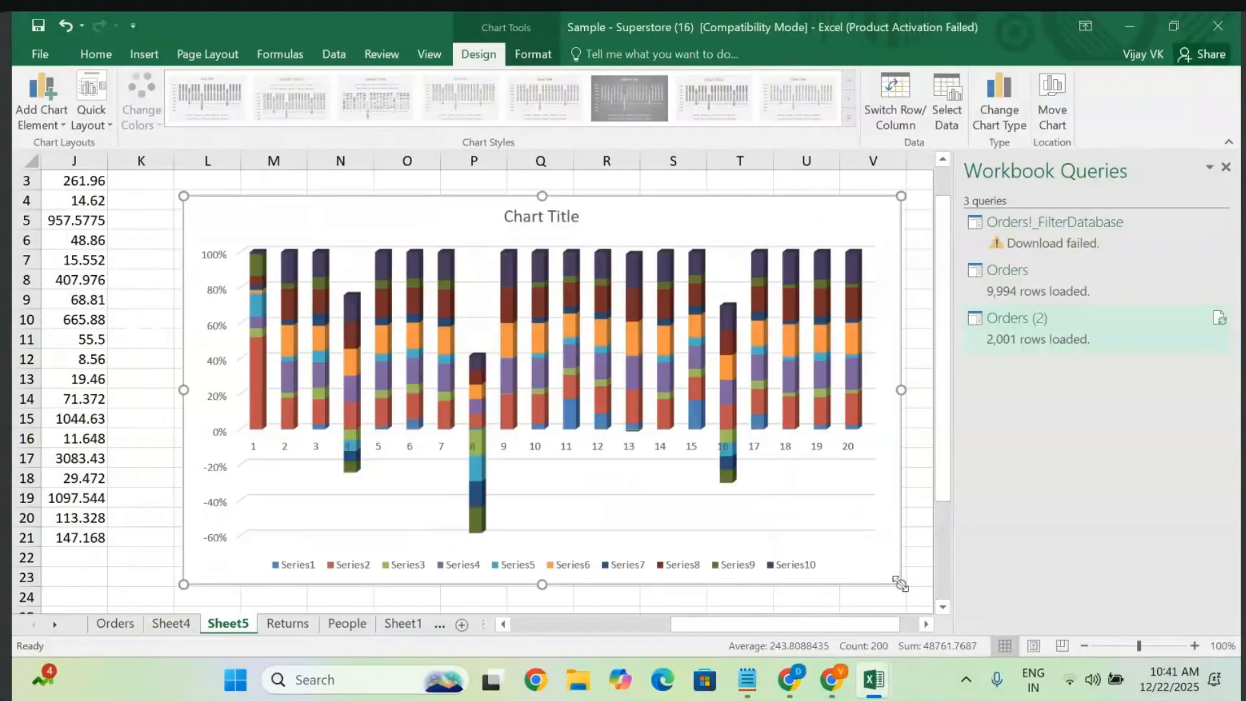
scroll(901, 584, right, 1)
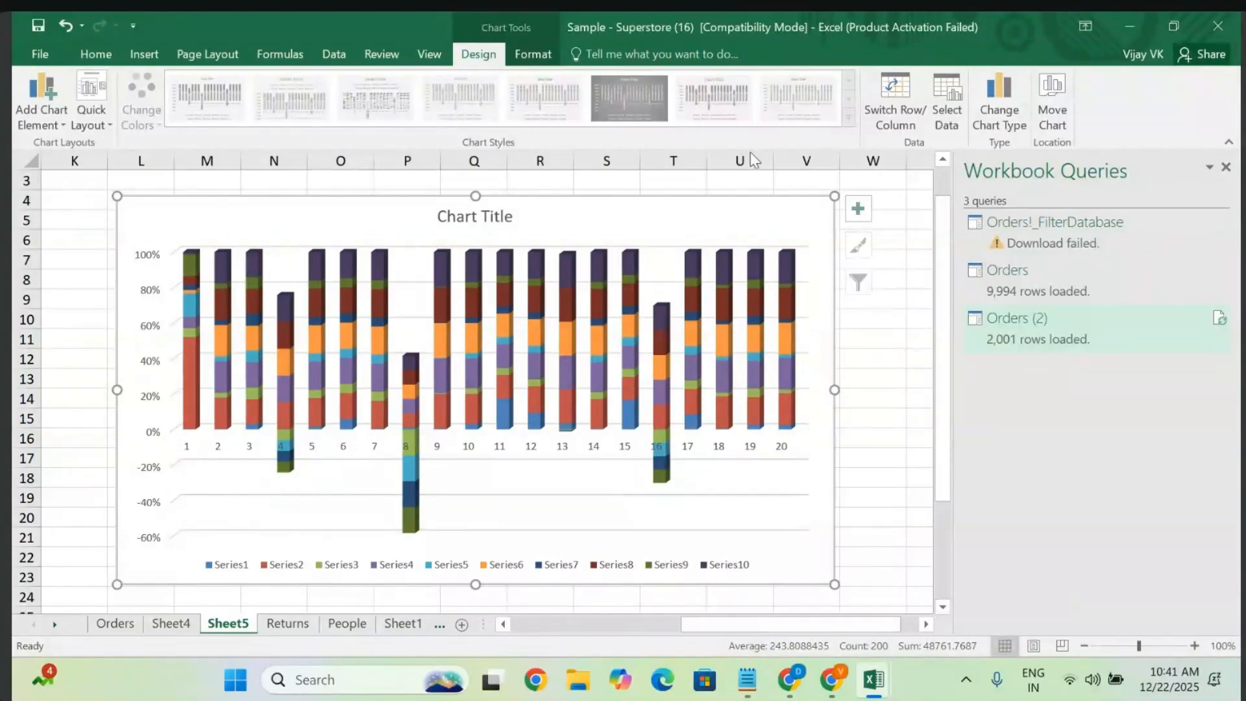
click(859, 392)
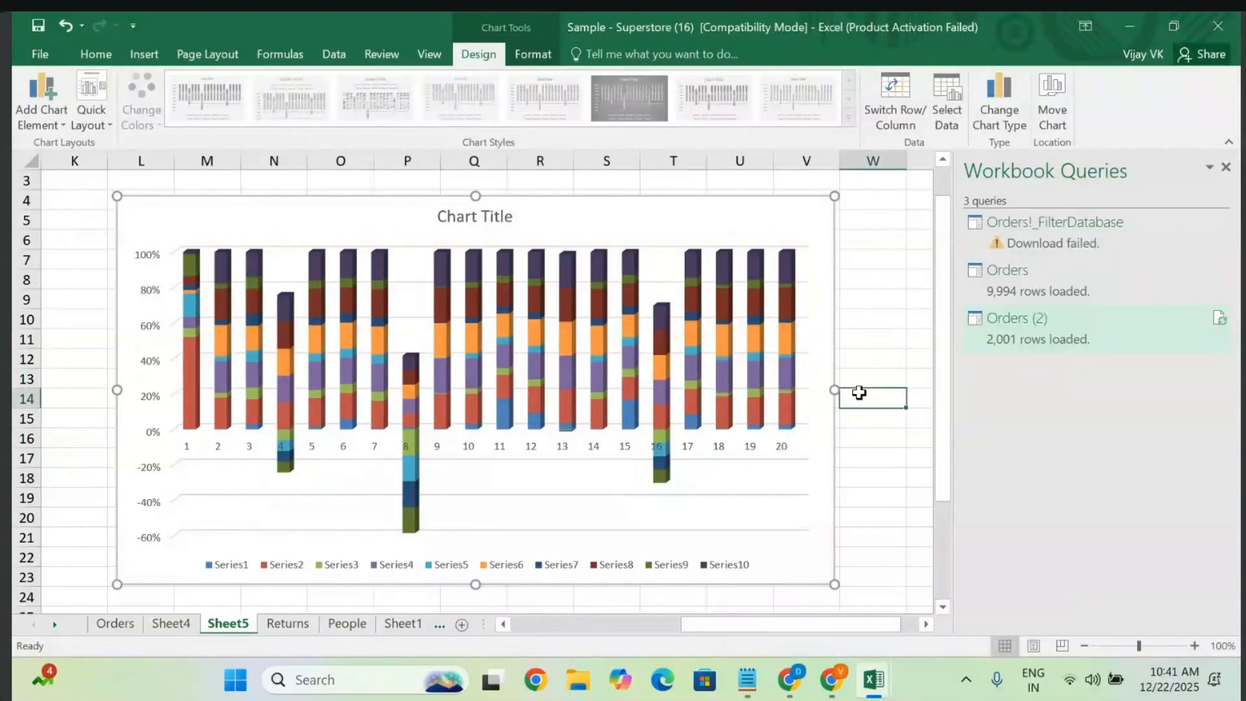
click(573, 228)
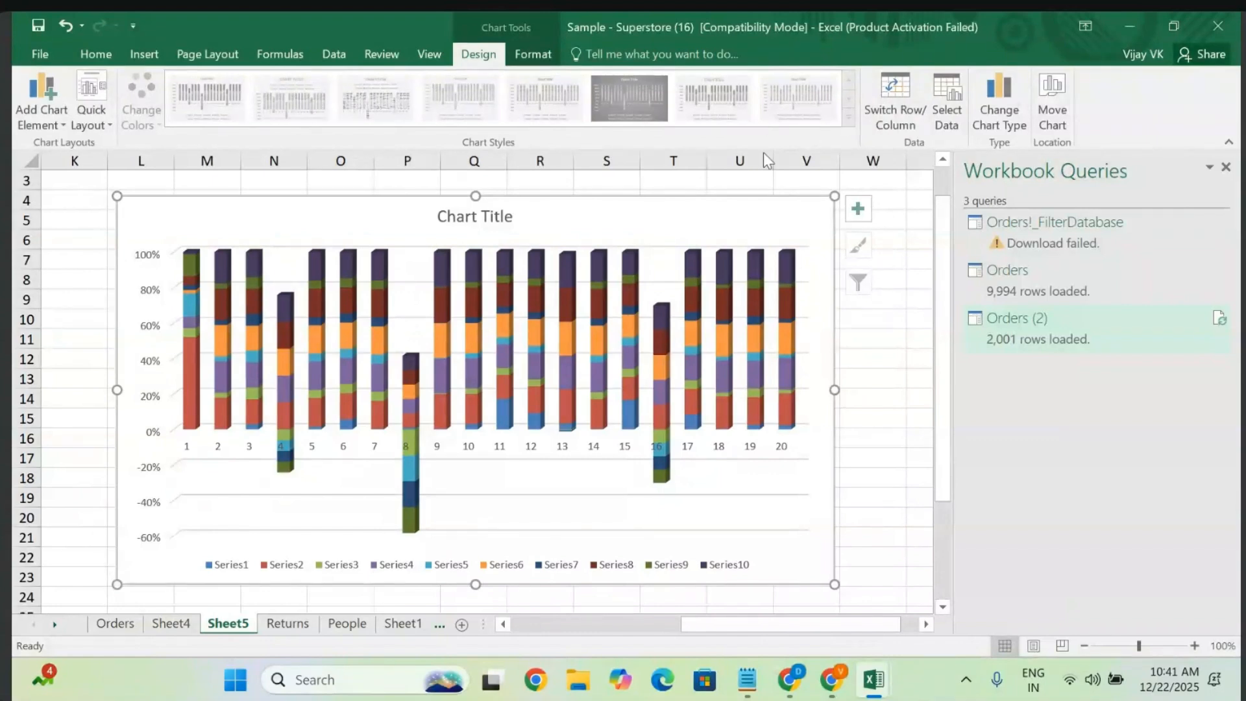
scroll(546, 227, left, 10)
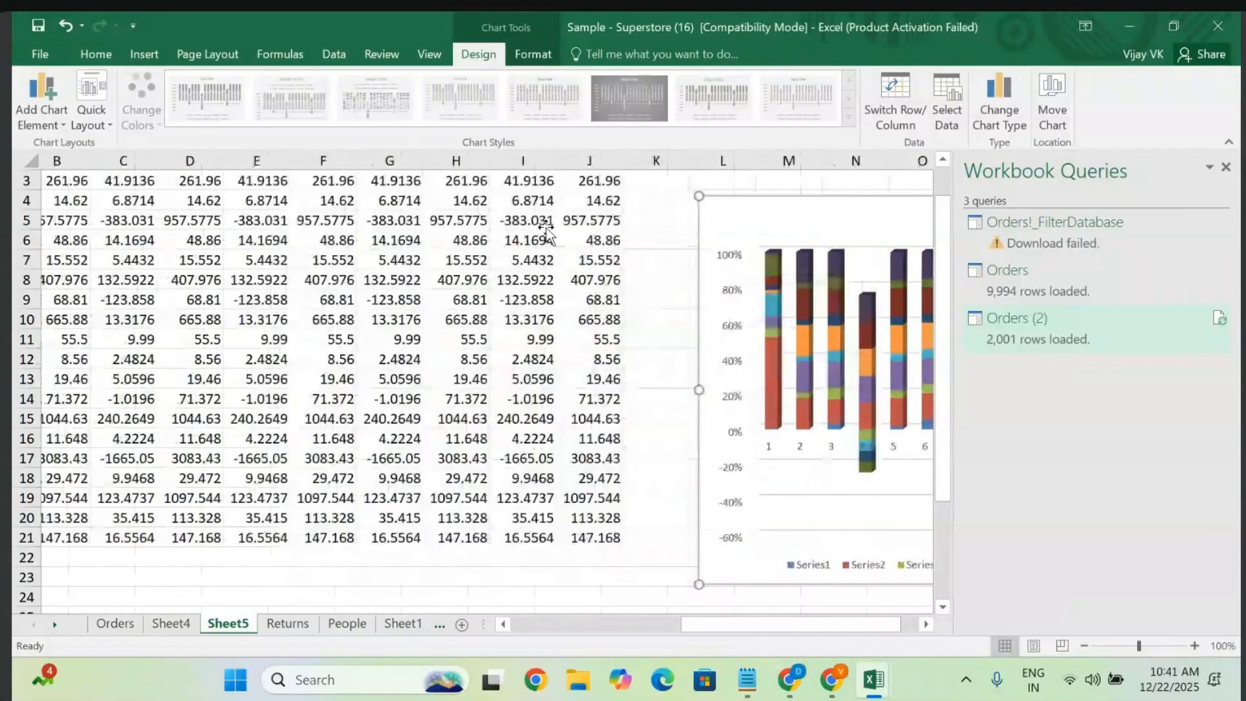
scroll(141, 201, up, 1)
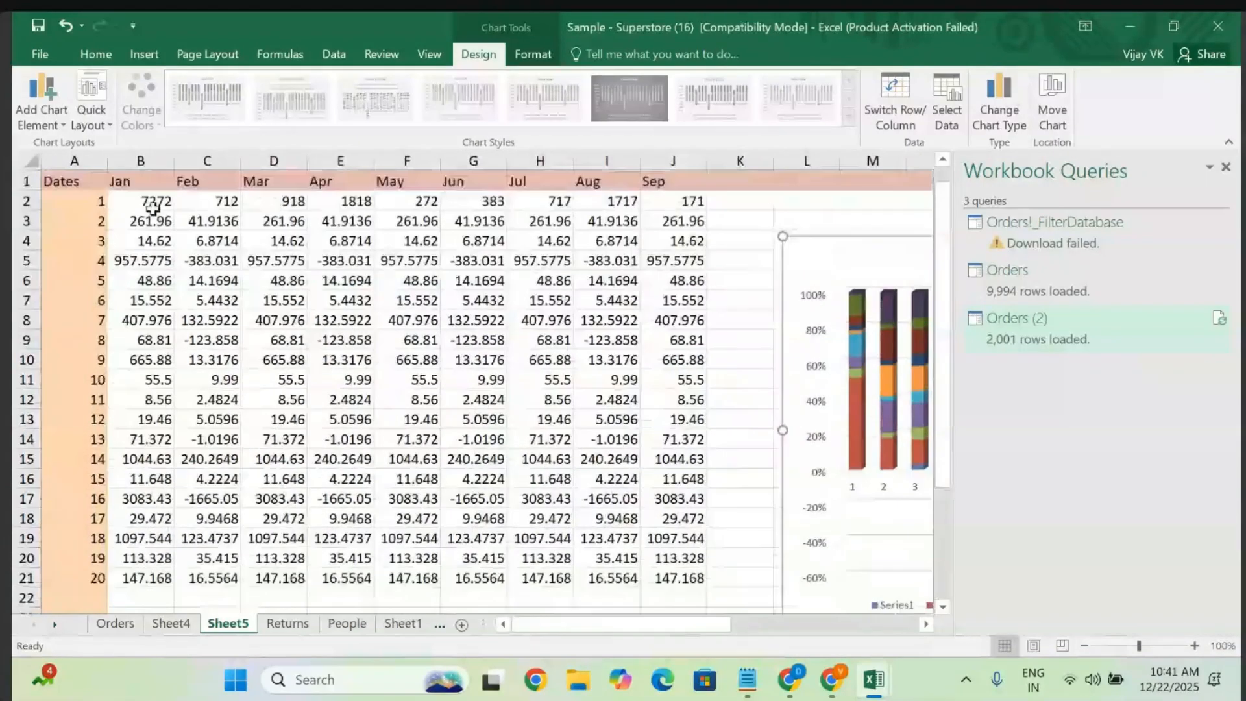
- Select the month data block B1:J21
click(140, 200)
click(140, 179)
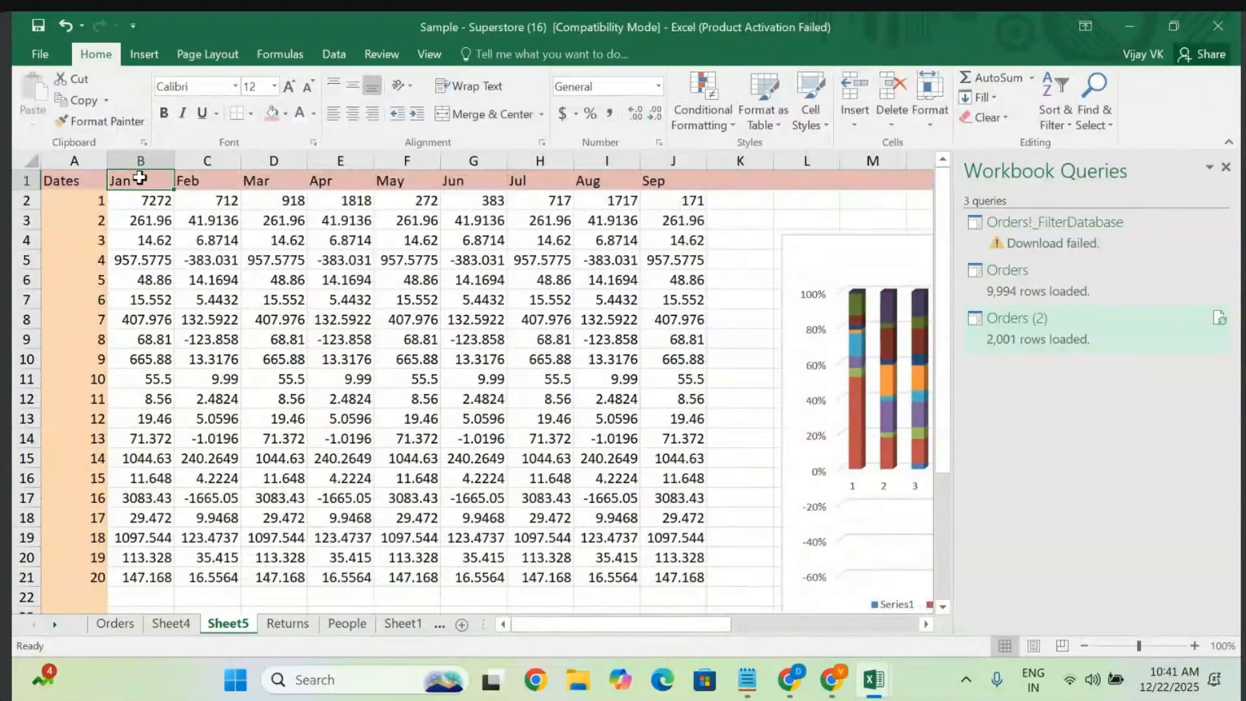
key(ctrl+shift+Right)
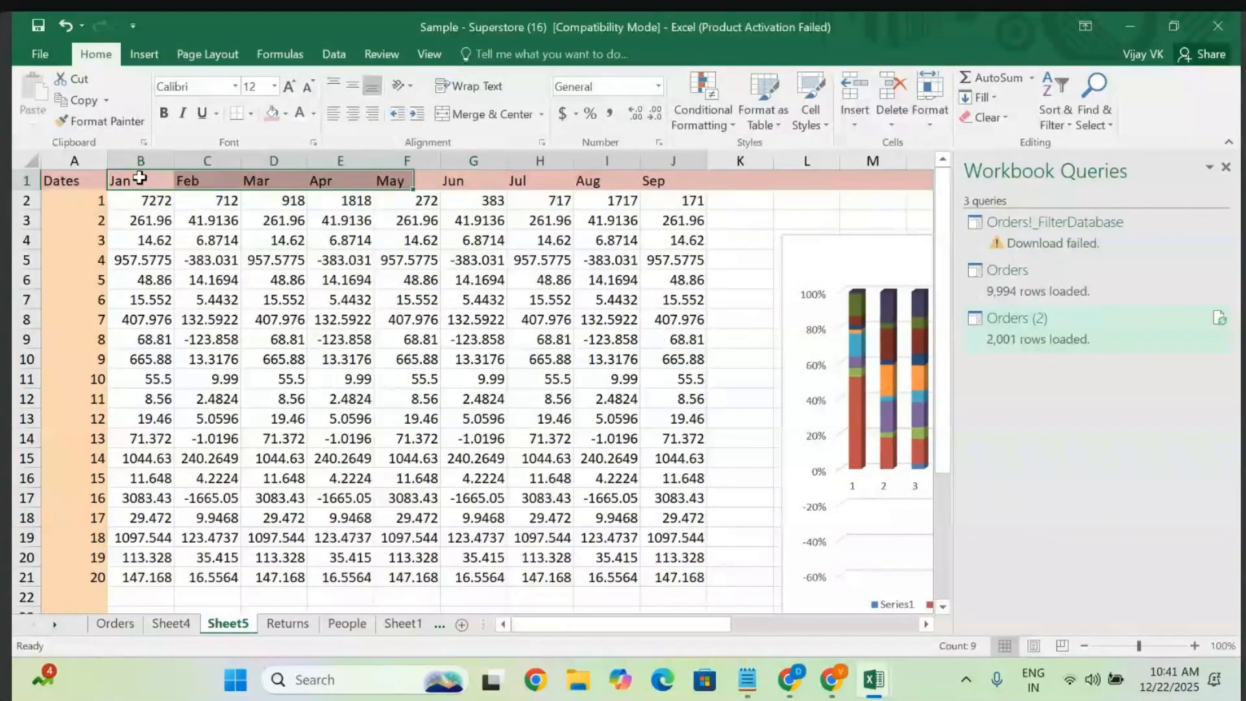
key(ctrl+shift+Down)
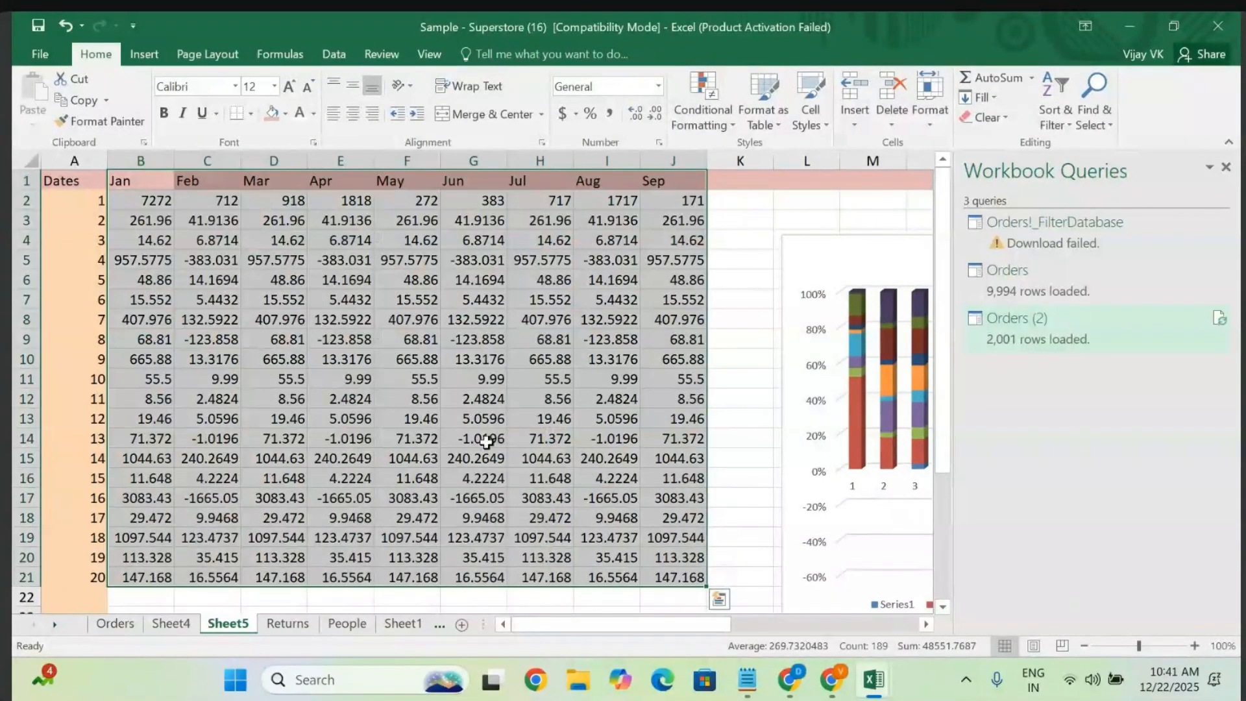
- Browse Quick Analysis Charts, Totals, Tables and Sparklines, then open More Charts
click(720, 602)
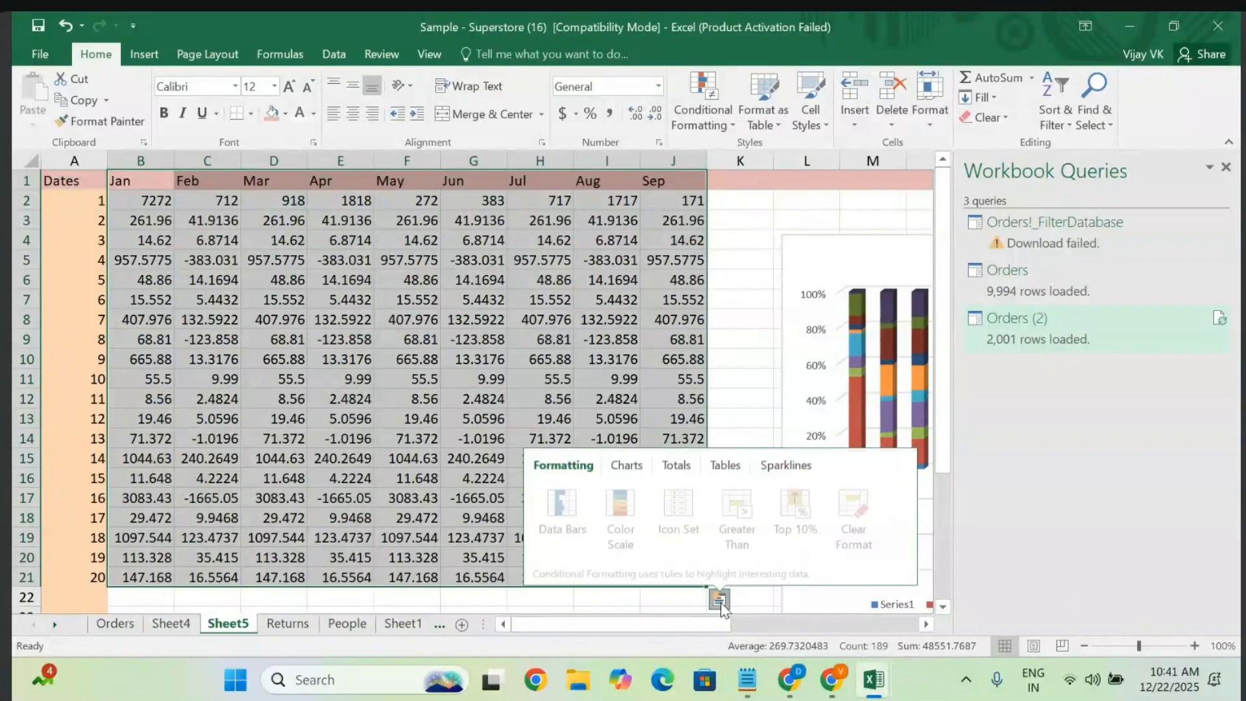
click(628, 468)
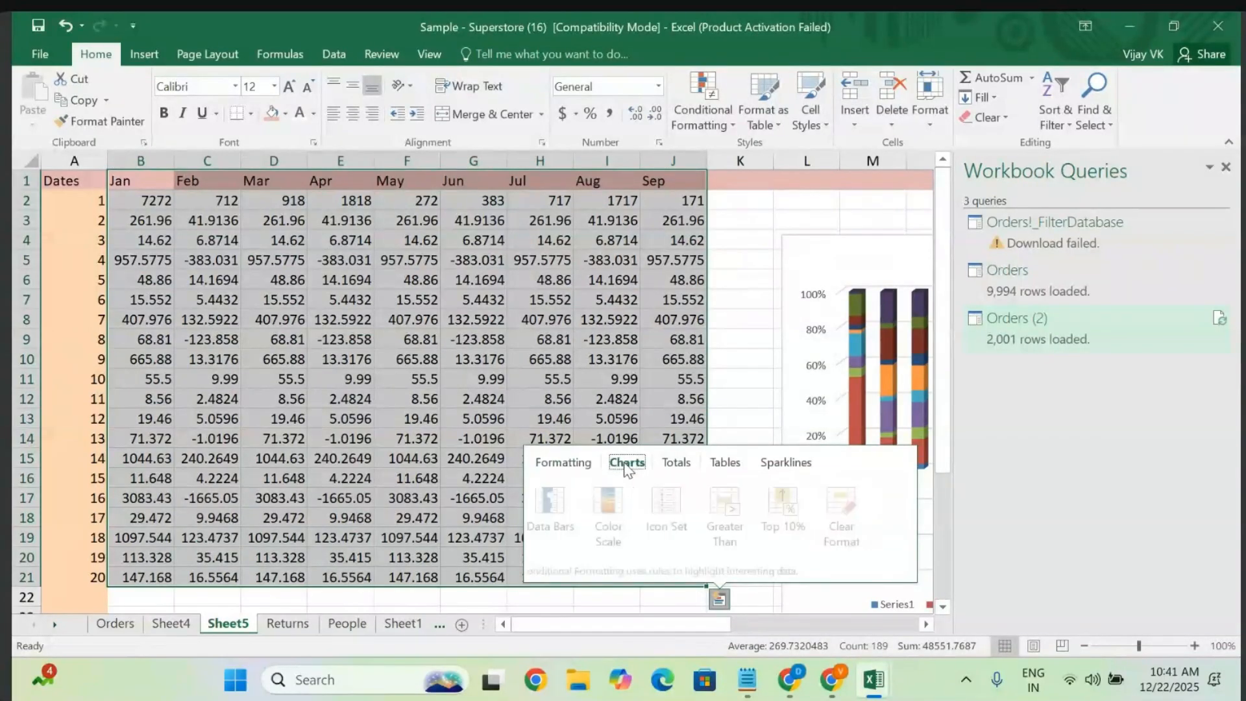
click(679, 464)
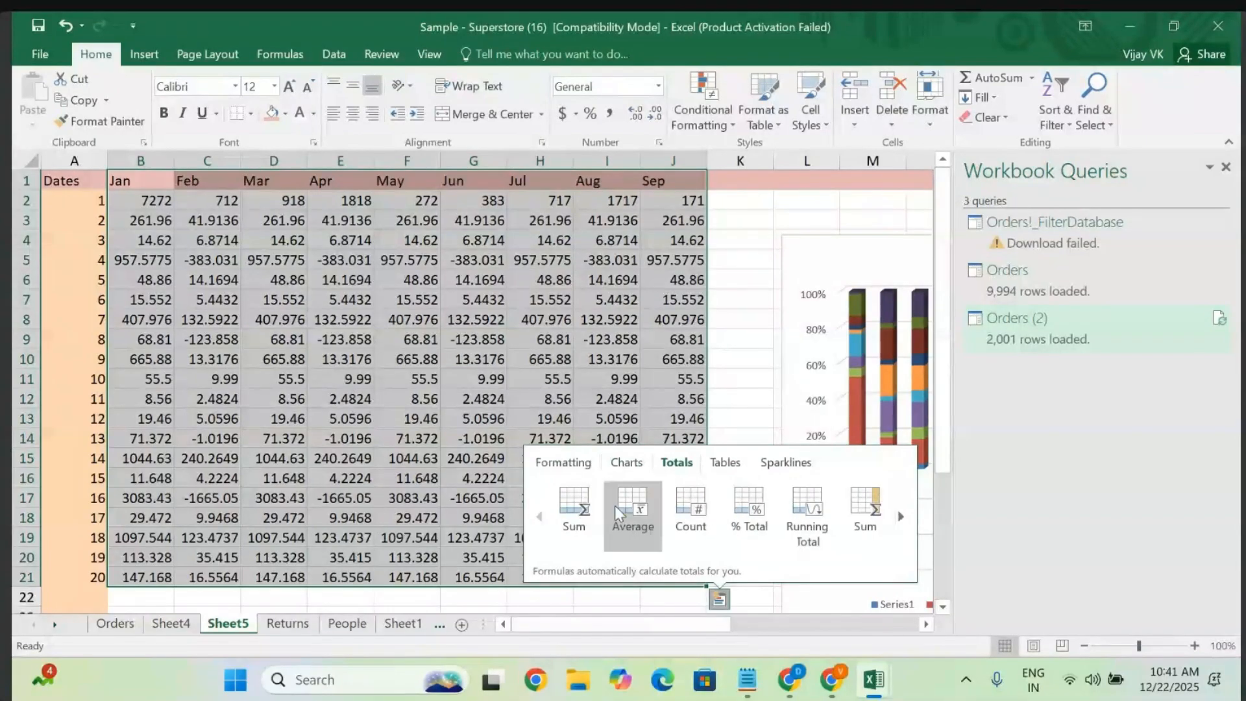
click(901, 518)
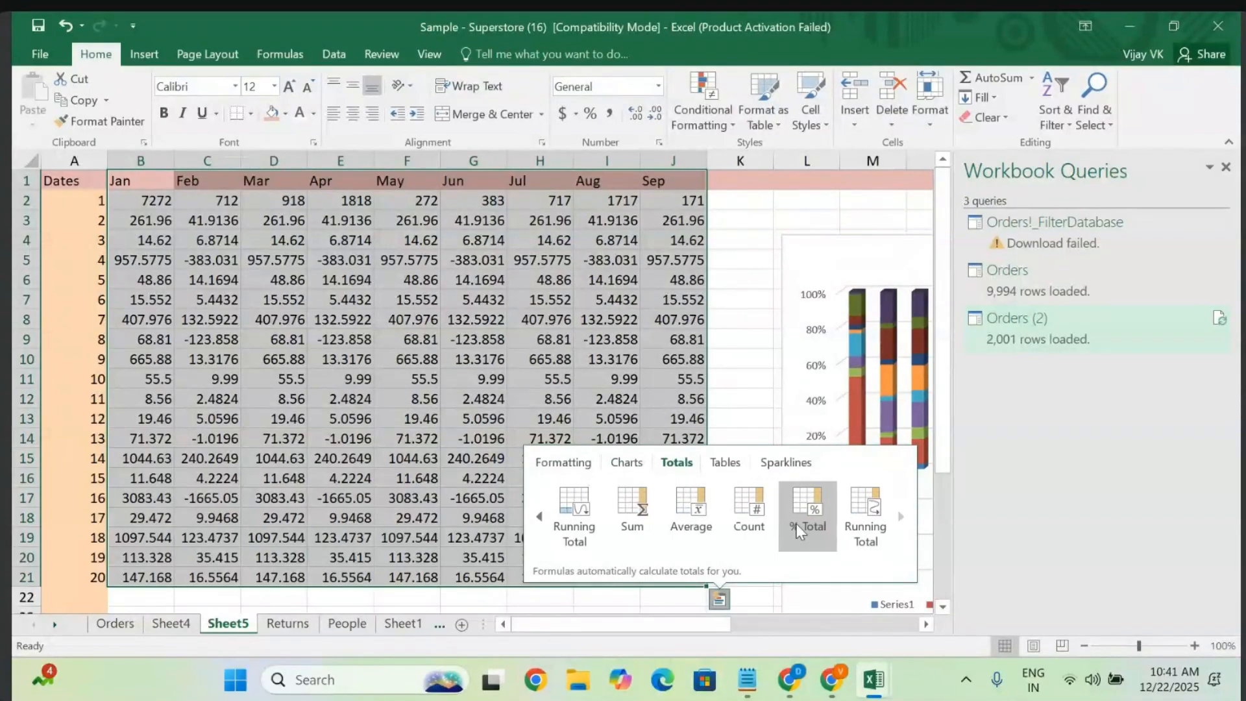
click(722, 463)
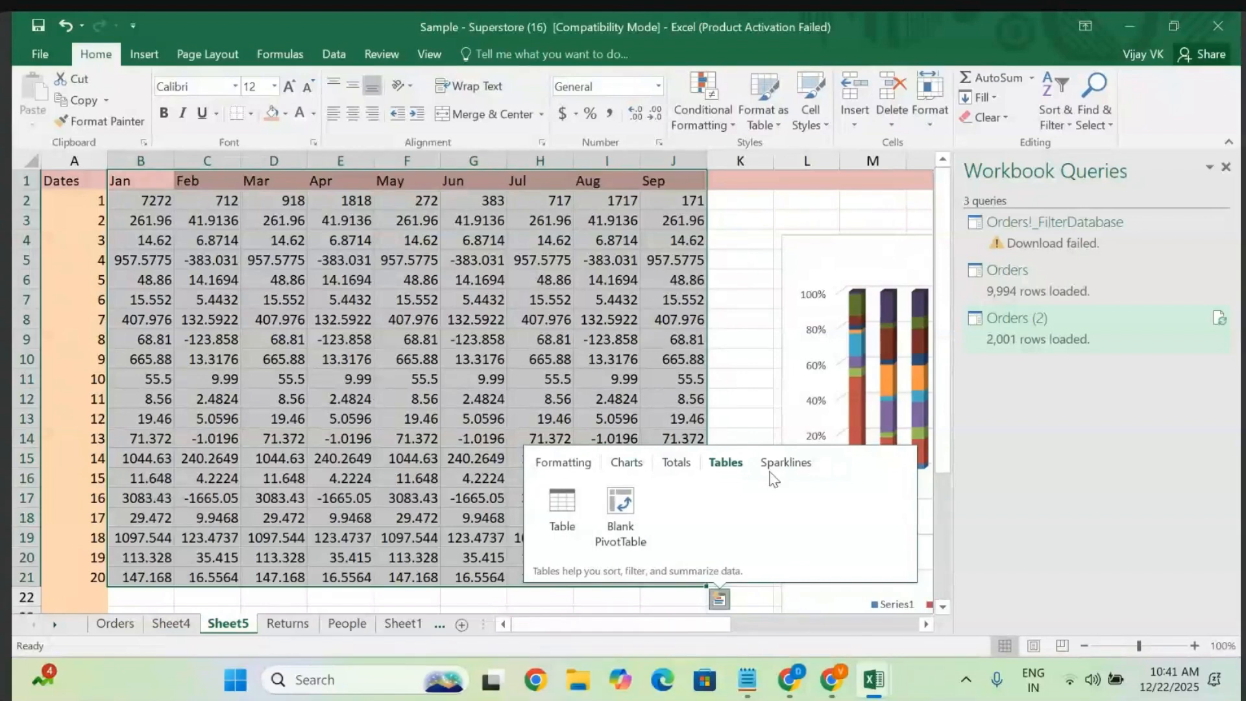
click(802, 466)
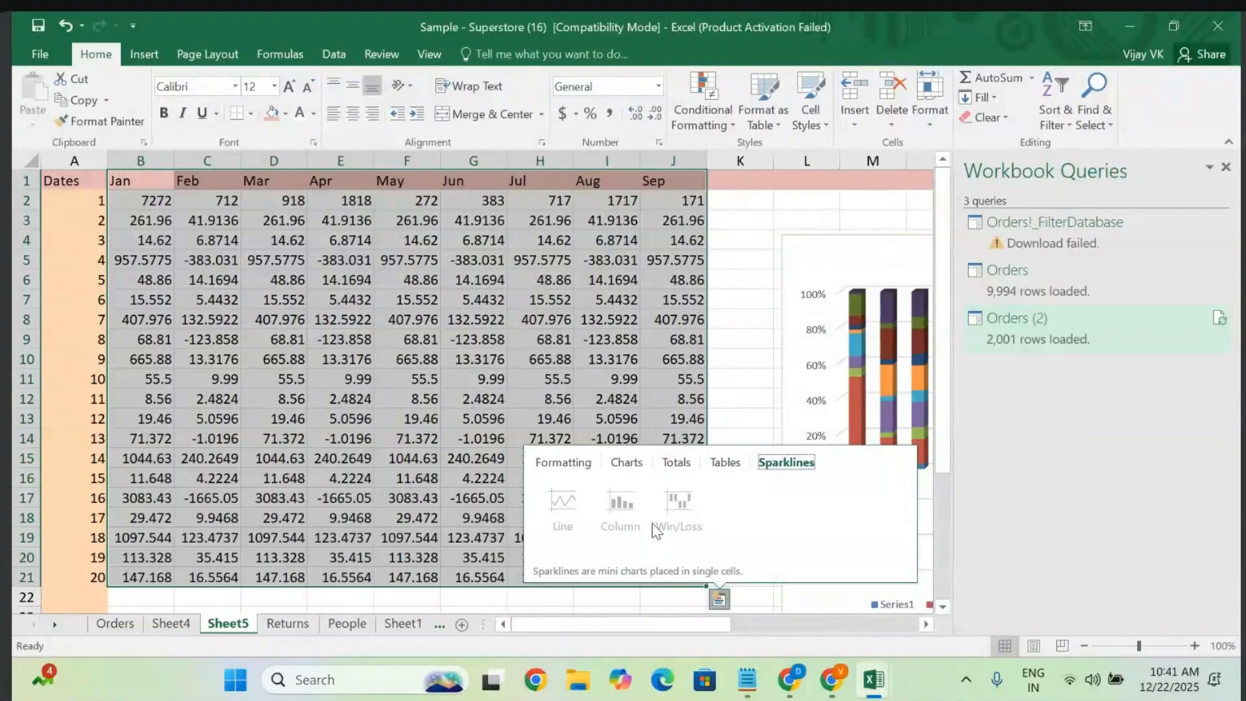
click(687, 466)
click(629, 463)
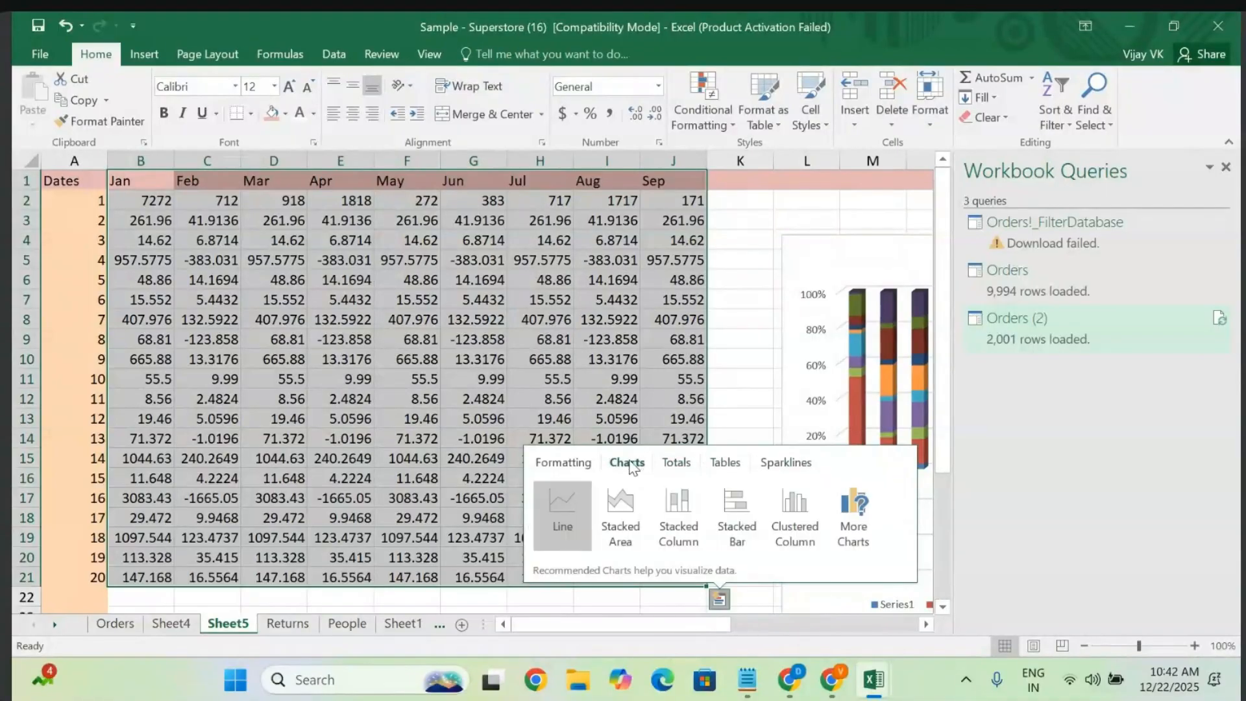
click(859, 520)
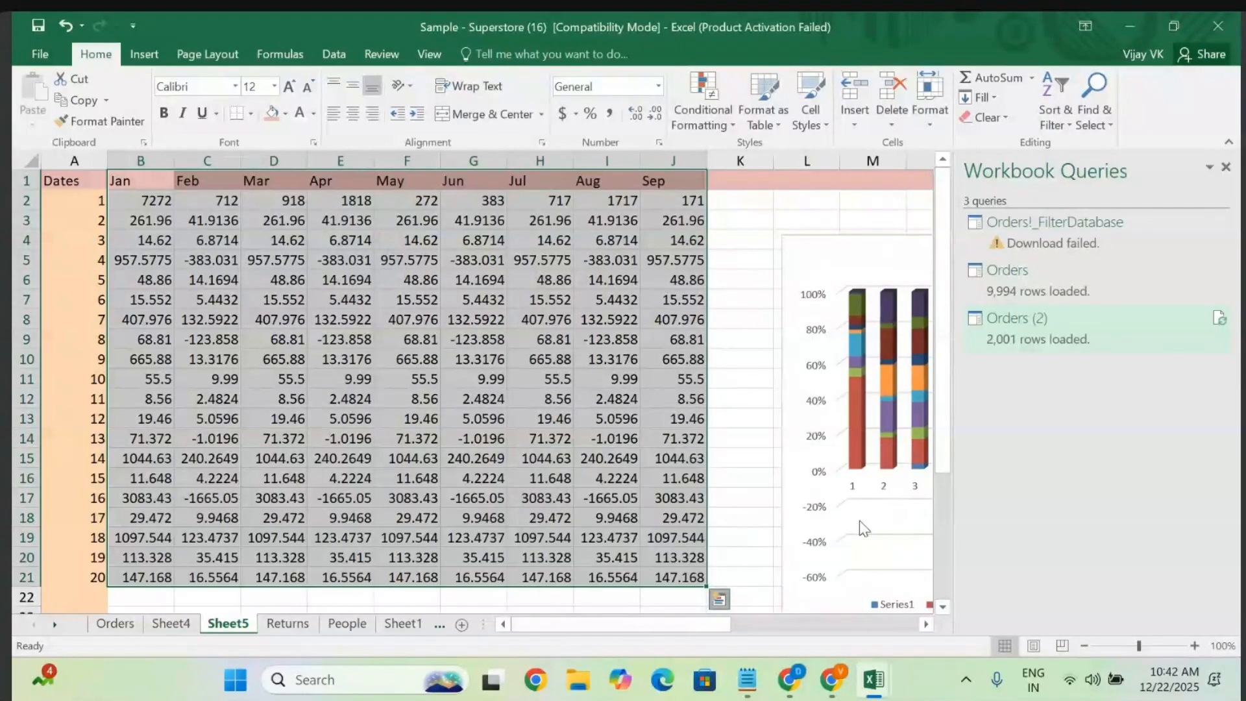
- Preview the stacked area and column suggestions, then line, bar, pie, area and 3-D Pie types
click(677, 263)
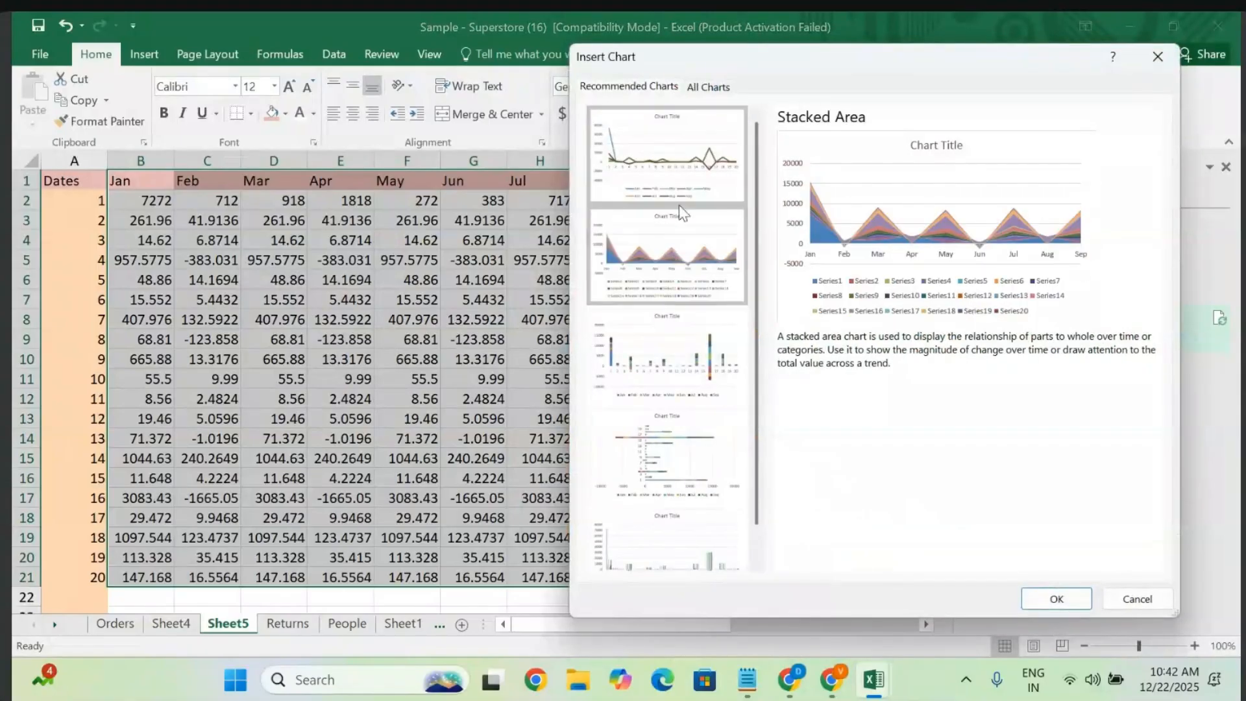
click(640, 342)
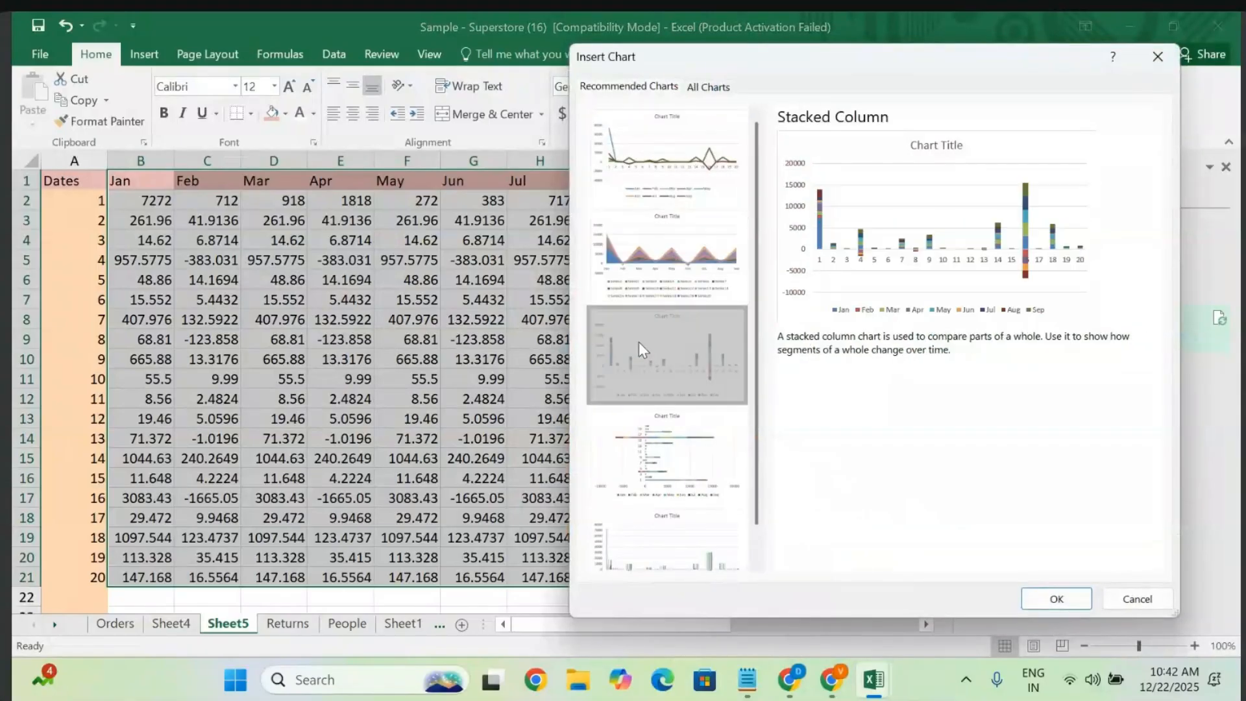
click(709, 87)
click(626, 179)
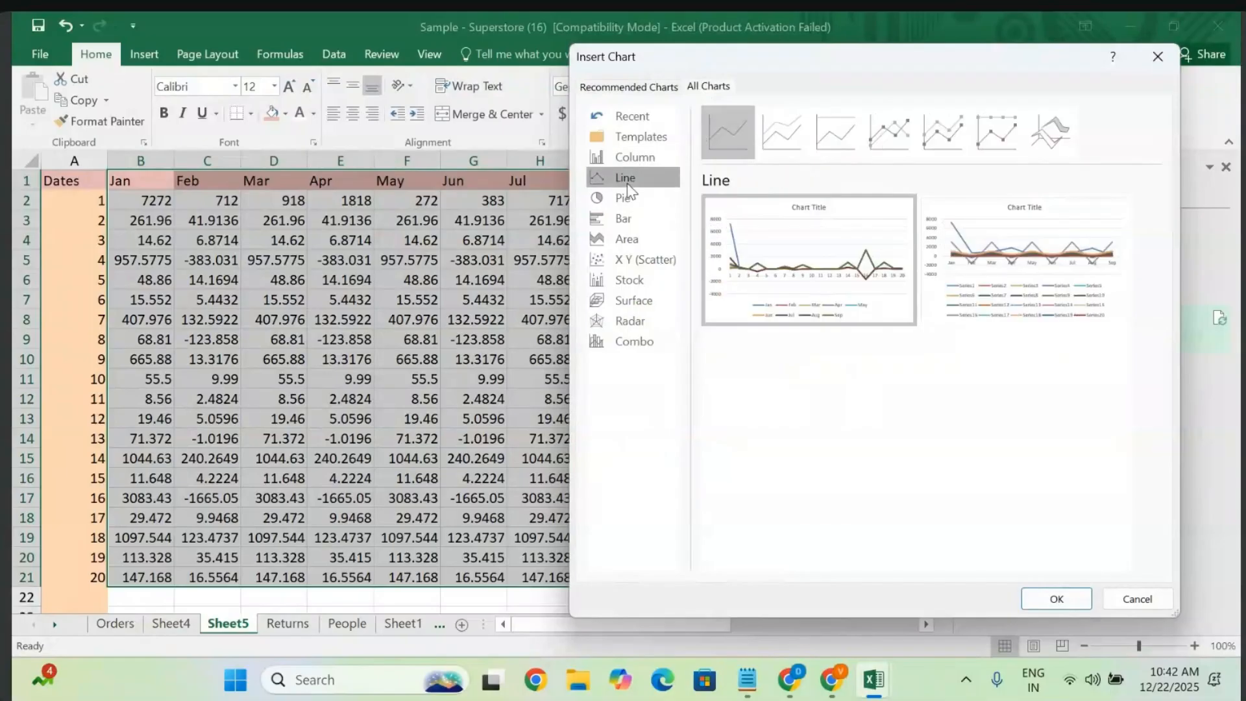
click(621, 213)
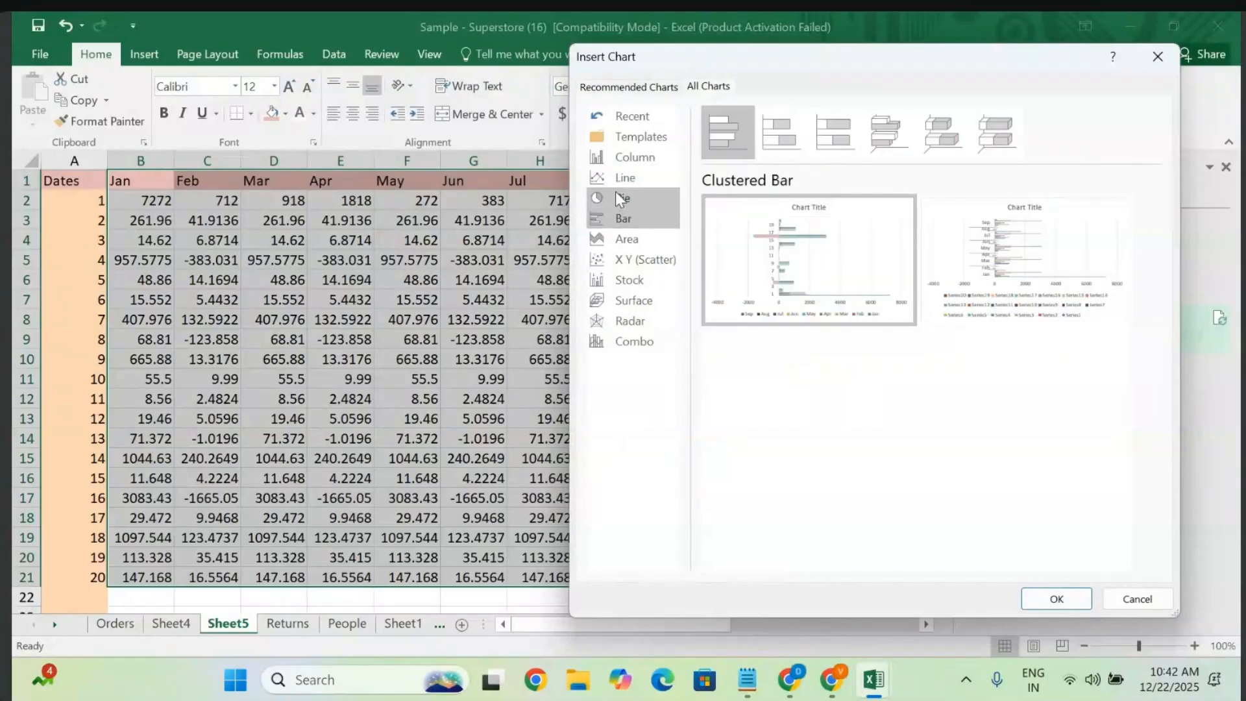
click(621, 199)
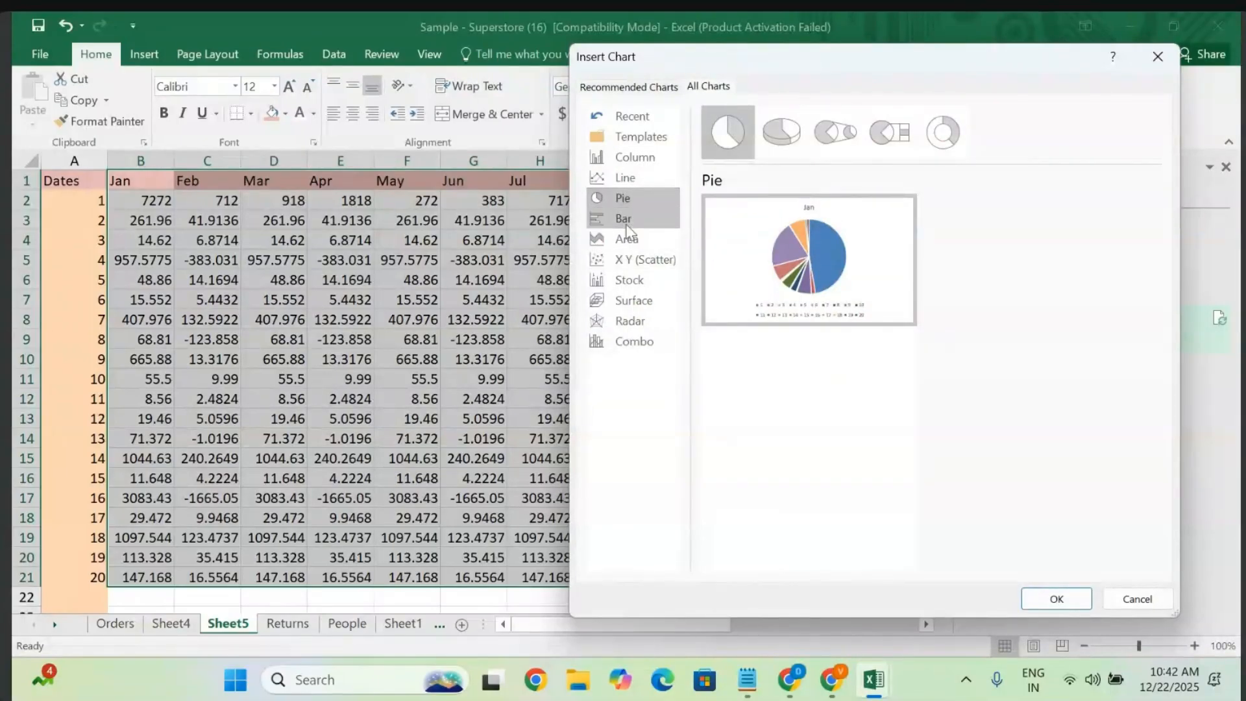
click(627, 222)
click(624, 237)
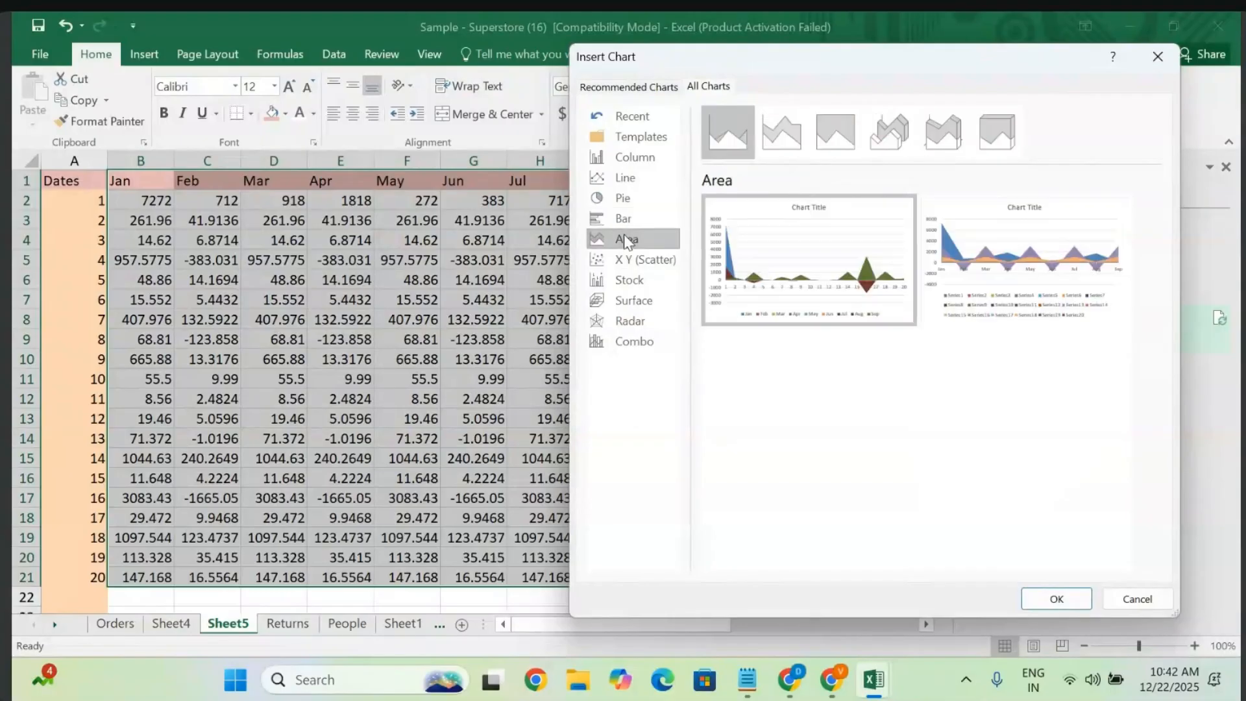
click(621, 199)
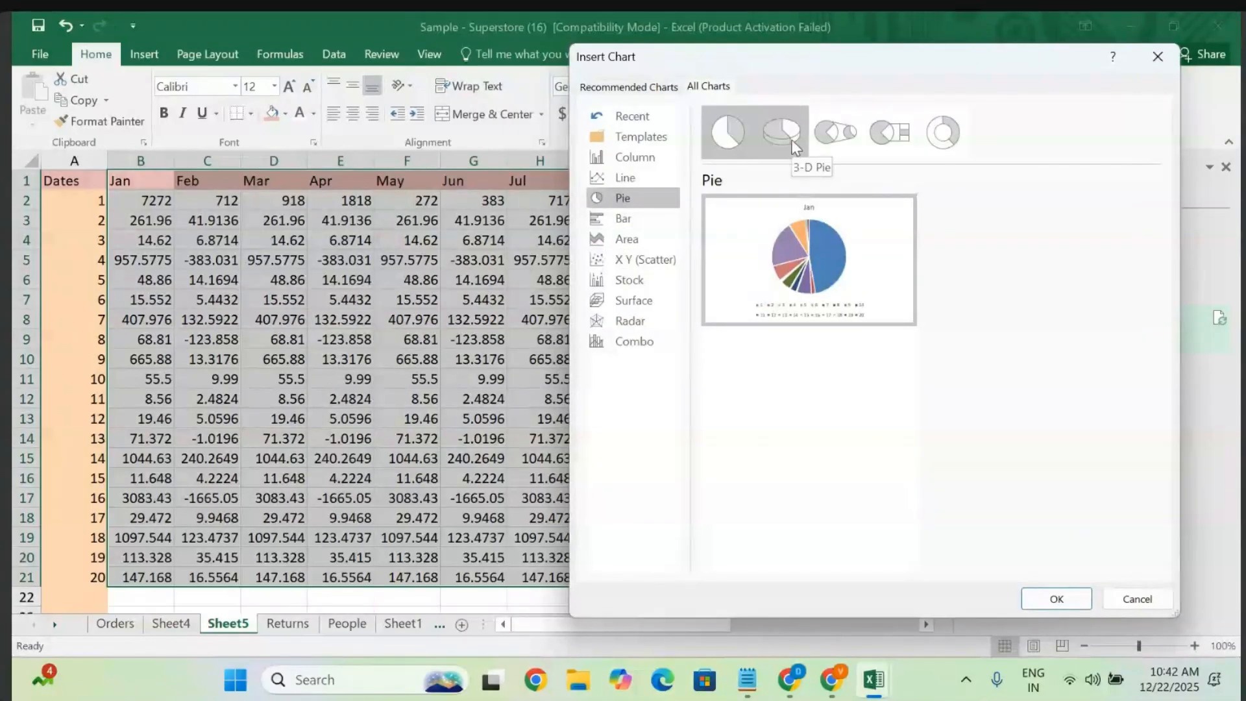
click(795, 148)
mouse_move(830, 284)
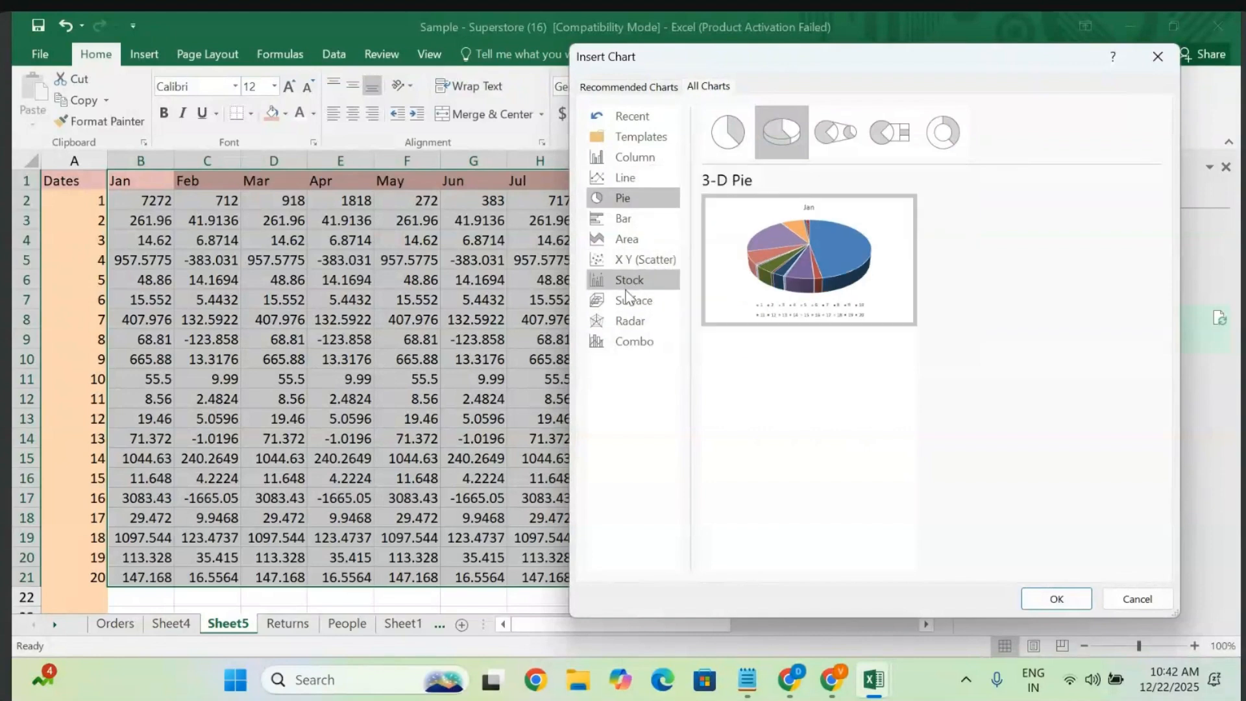
- Insert a 3-D 100% Stacked Bar chart using its second preview arrangement
click(626, 239)
click(625, 219)
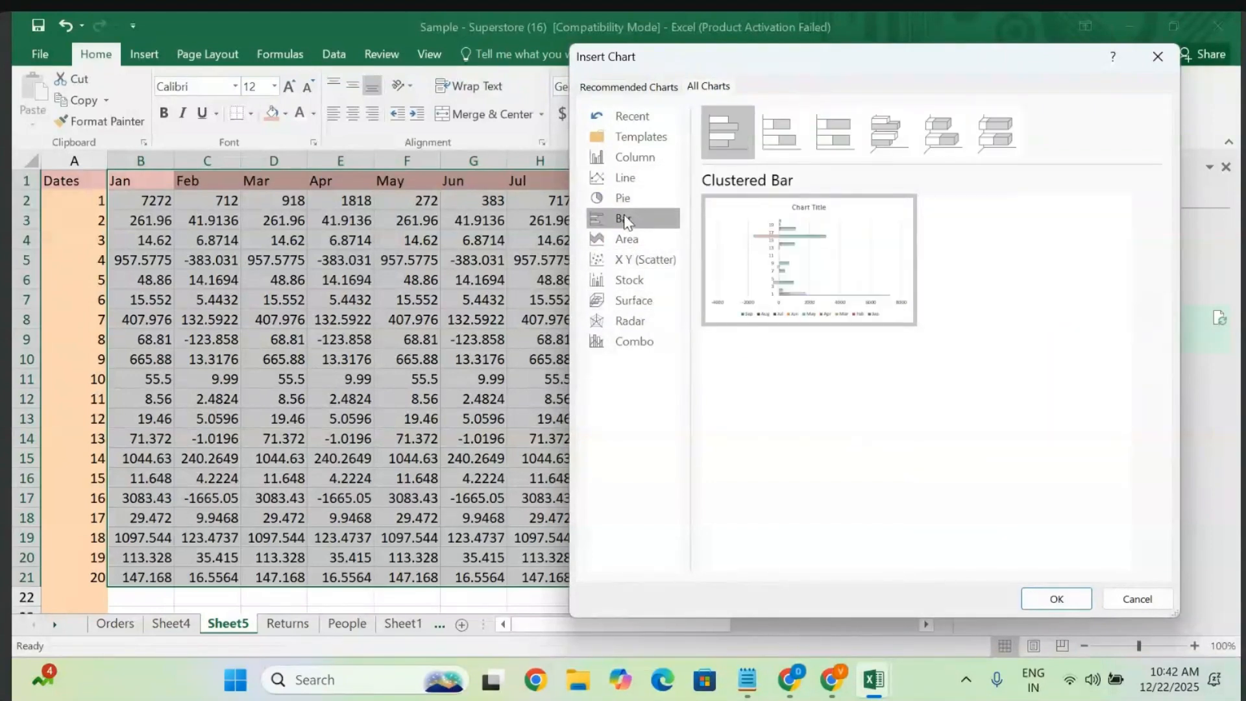
click(966, 131)
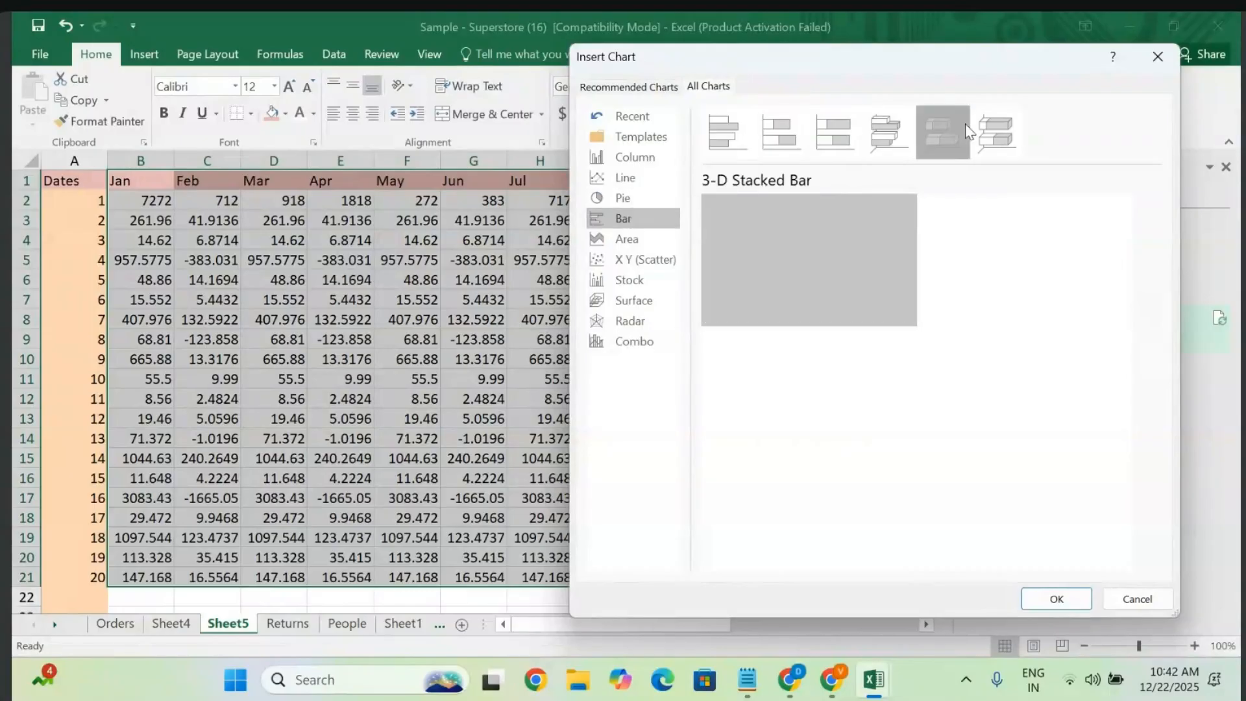
click(1012, 135)
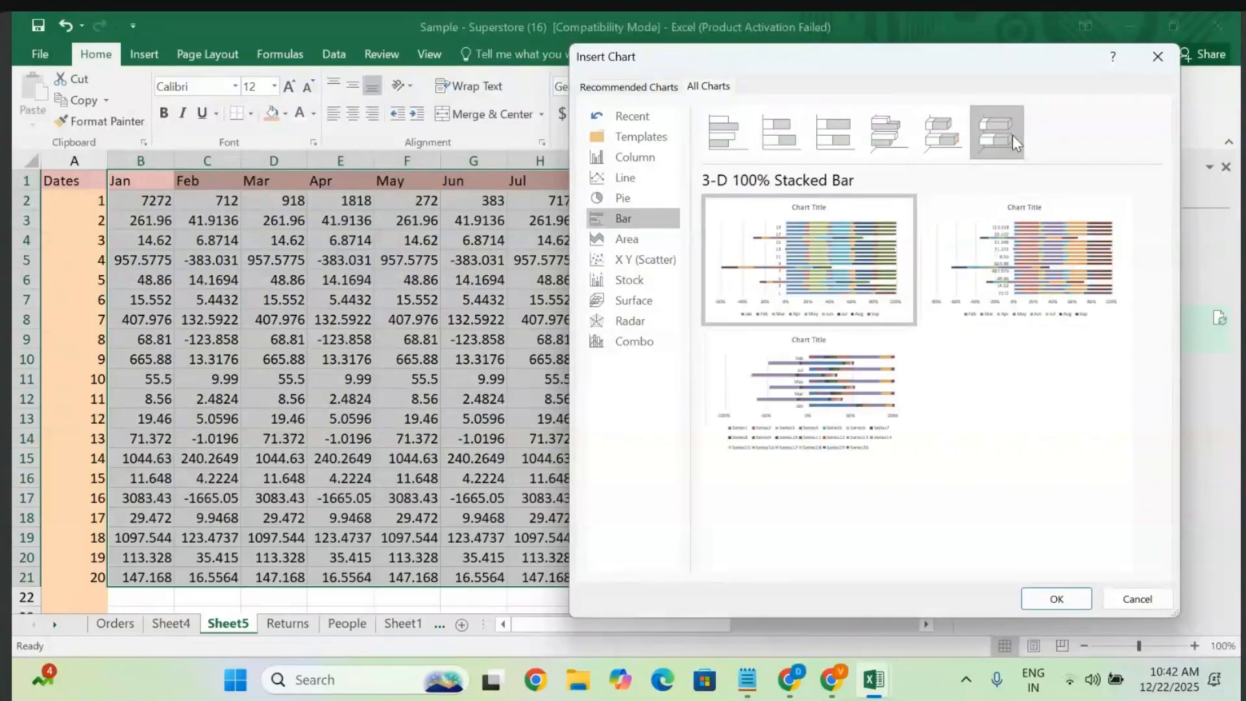
mouse_move(823, 383)
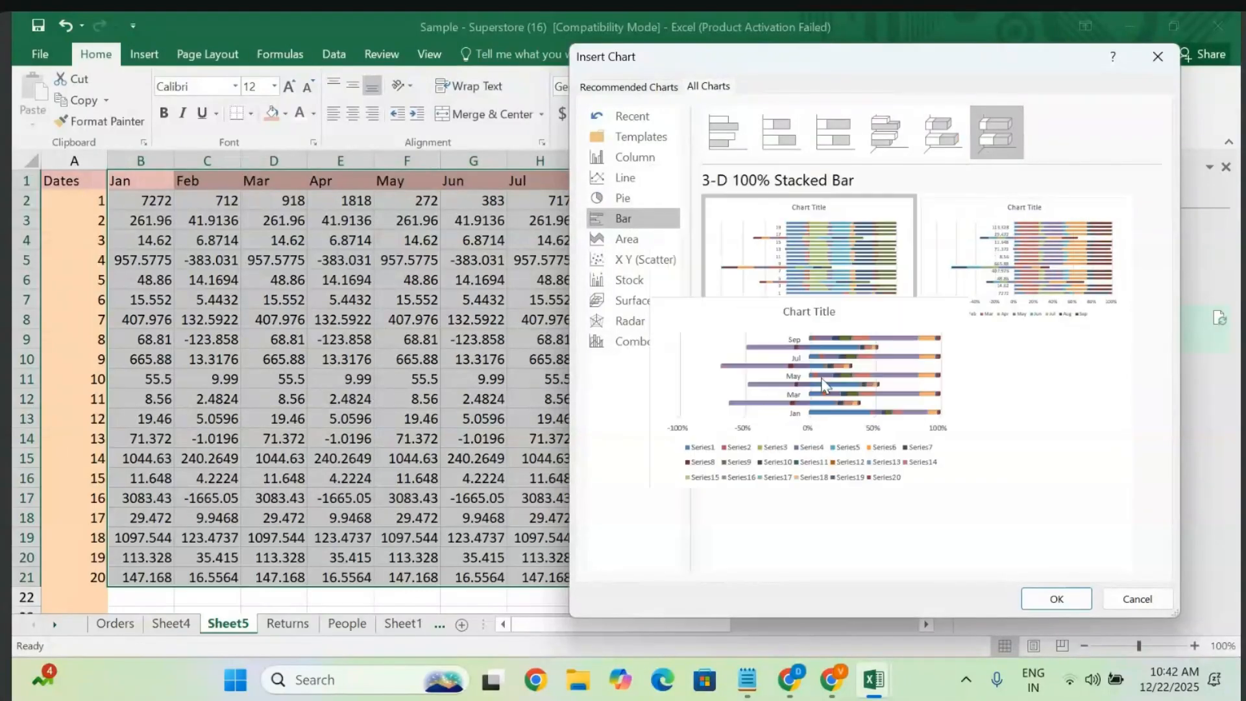
click(1087, 229)
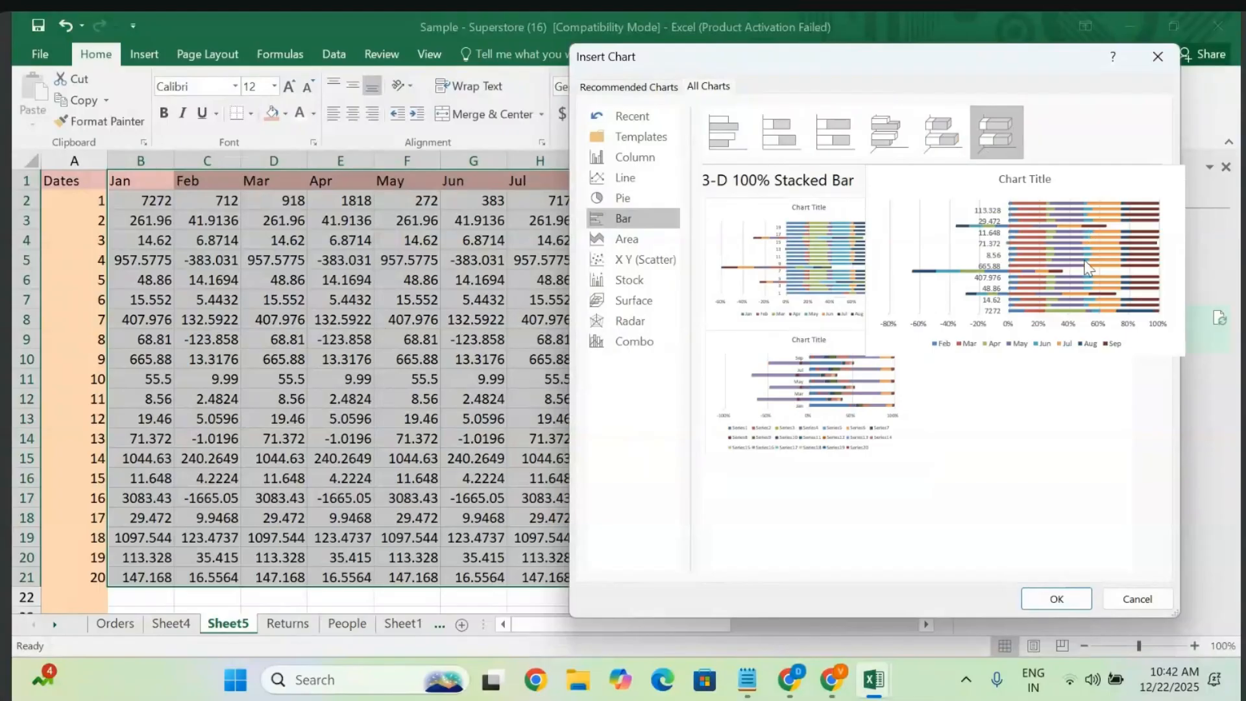
click(1039, 602)
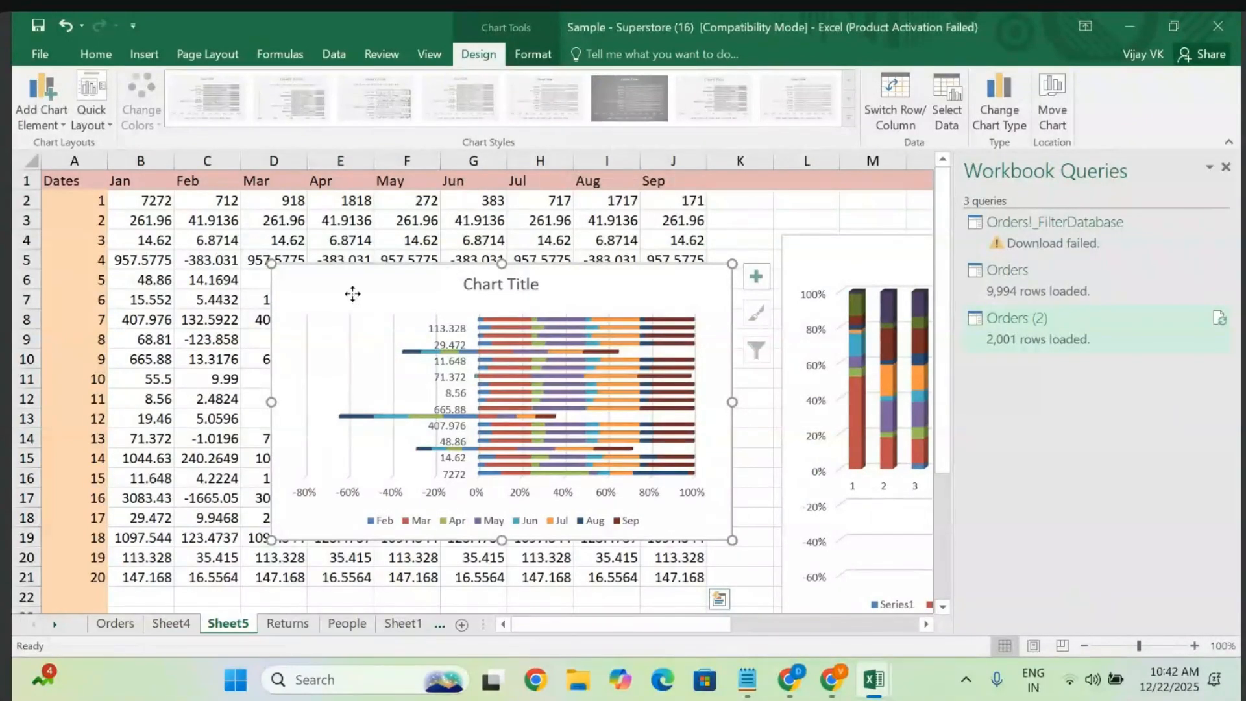
- Move the bar chart beside the 3-D column chart and enlarge it
drag(352, 294, 531, 354)
scroll(533, 363, right, 5)
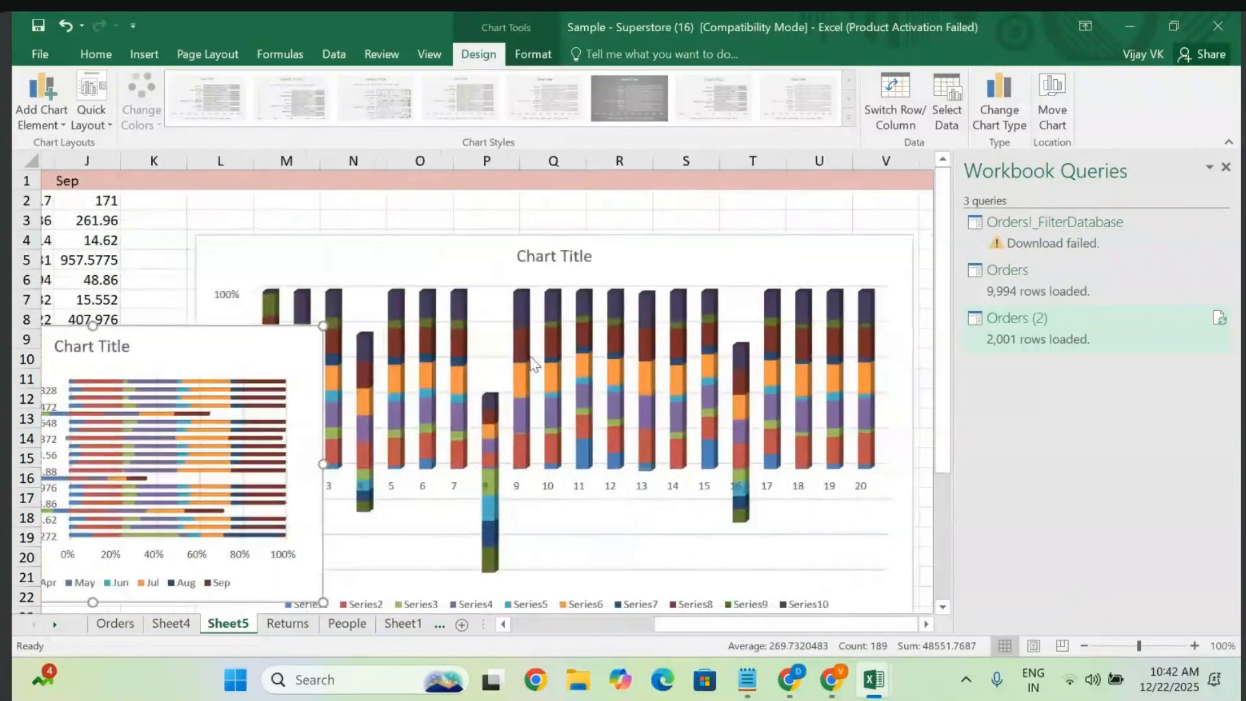
scroll(533, 364, right, 1)
drag(75, 348, 858, 331)
scroll(857, 333, right, 3)
drag(546, 324, 827, 245)
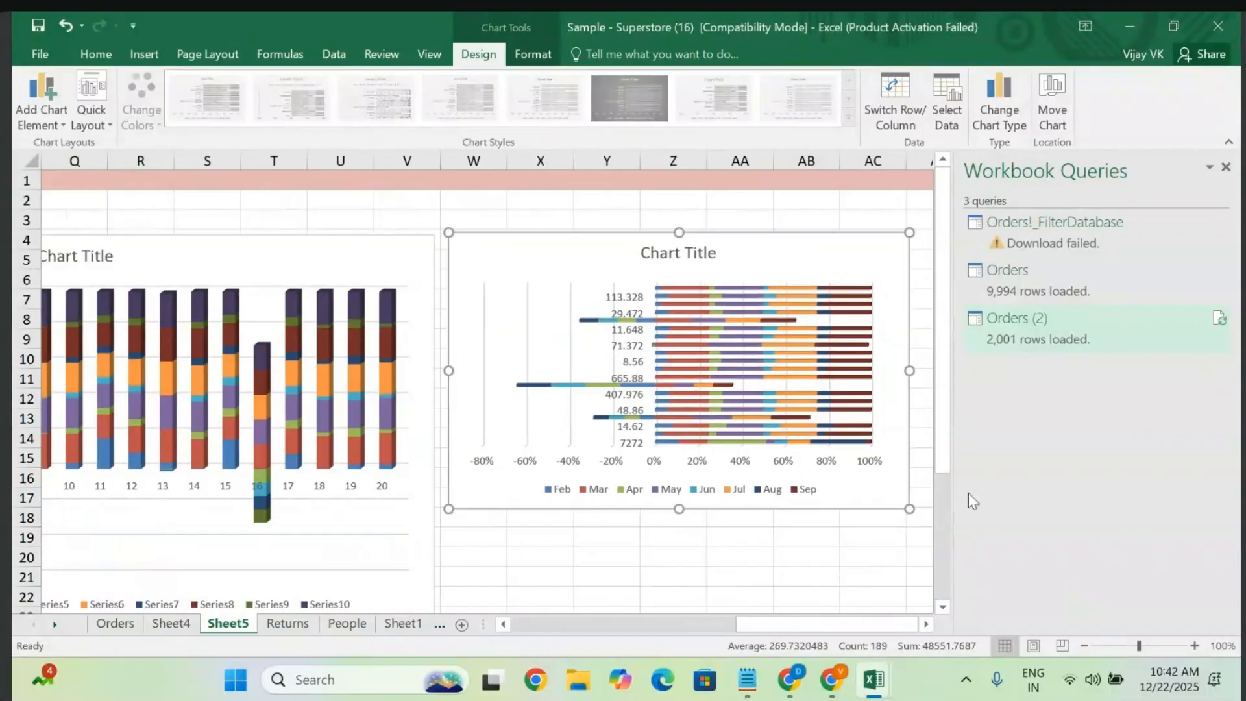
drag(914, 512, 951, 623)
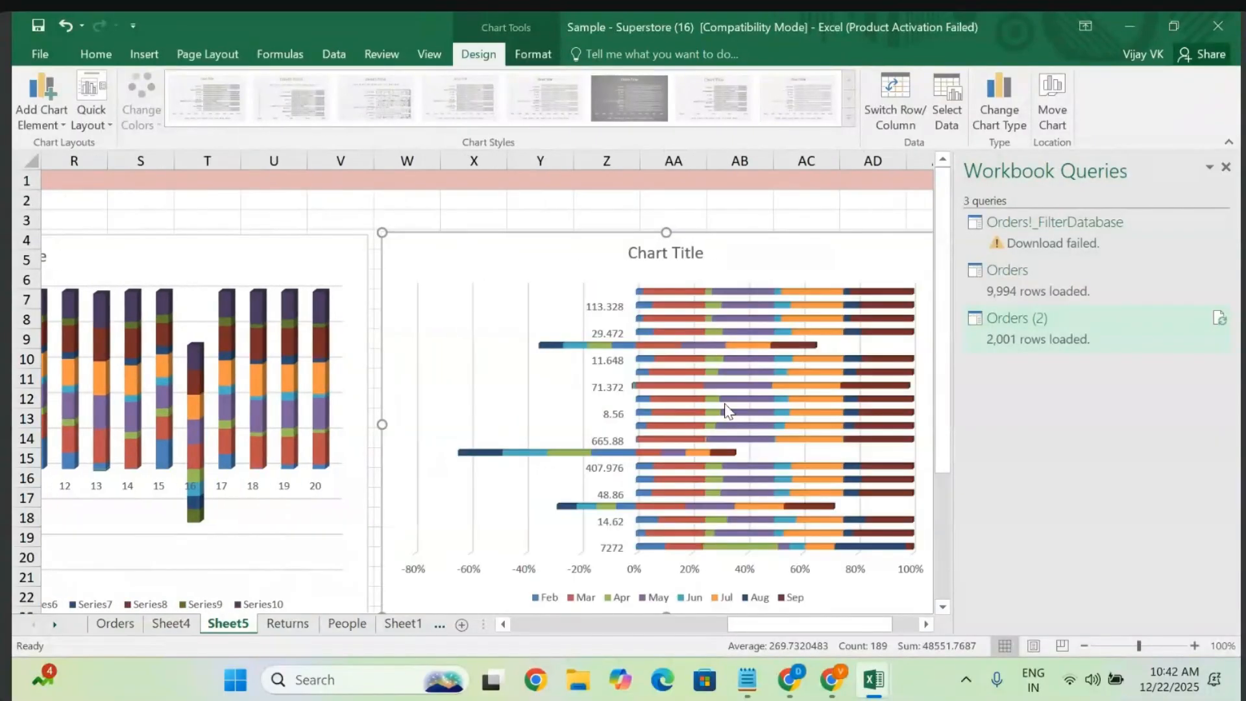
scroll(727, 410, right, 3)
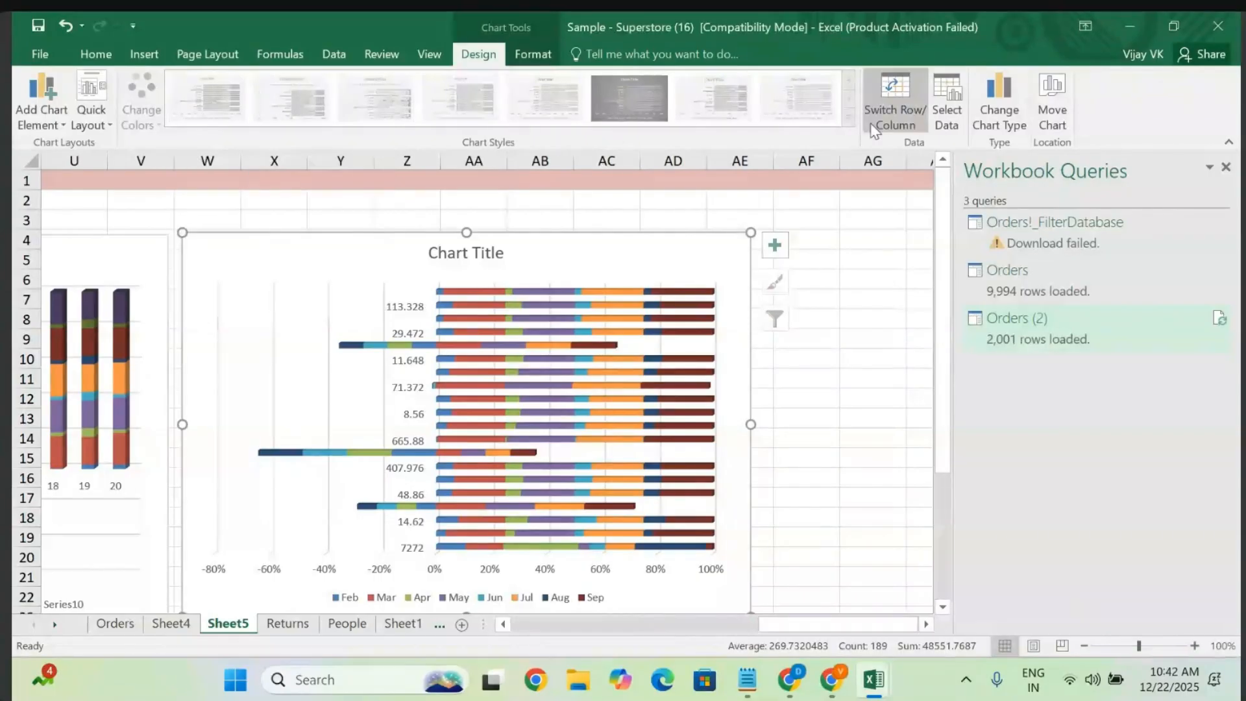
- Apply a preset Quick Layout to the bar chart
click(98, 105)
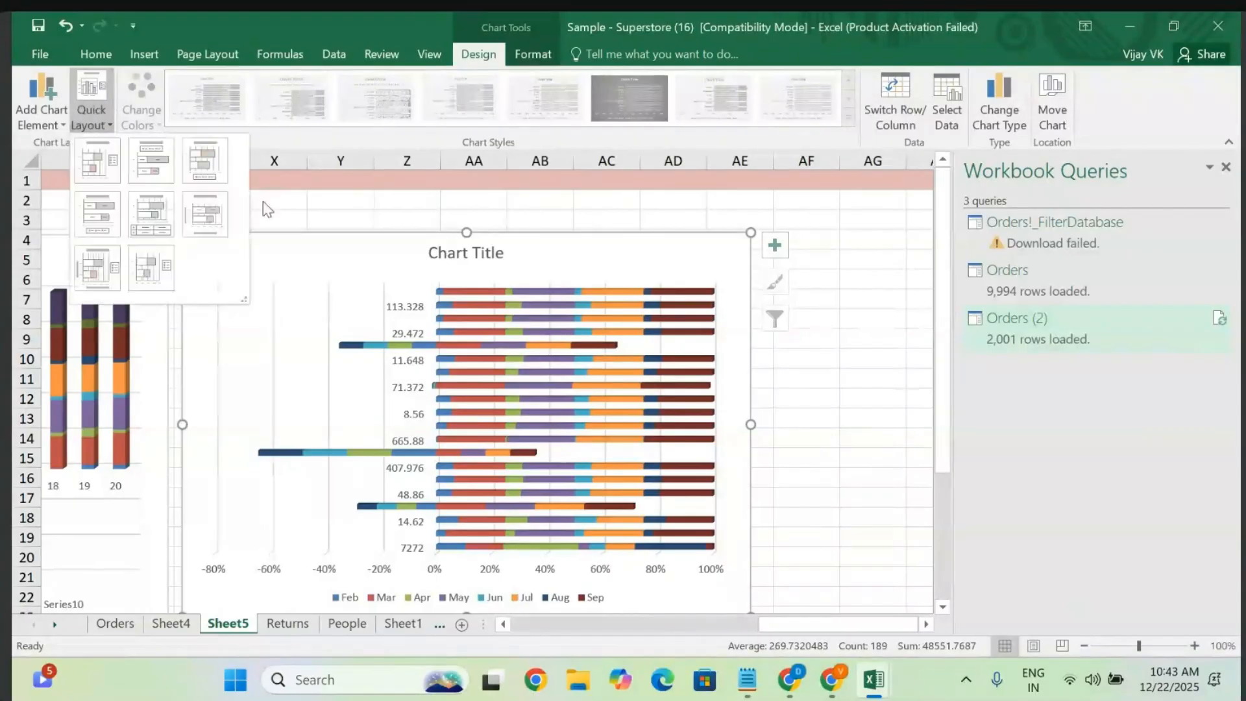
click(189, 174)
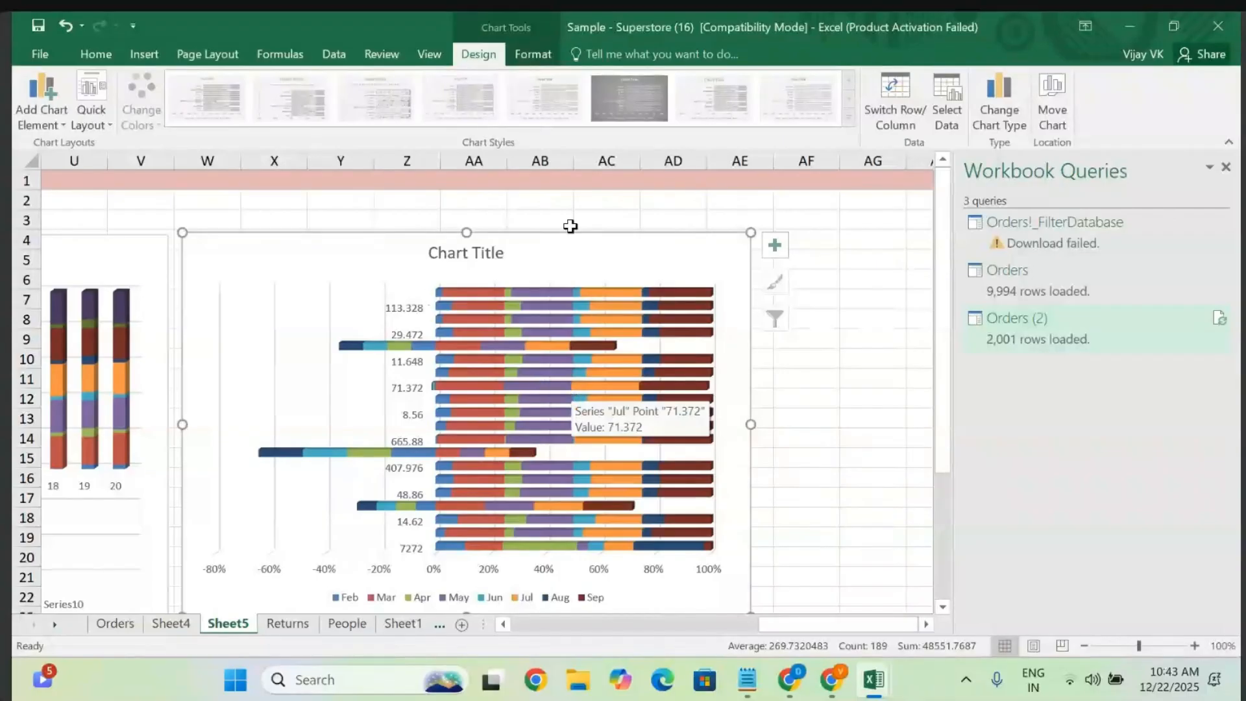
click(607, 281)
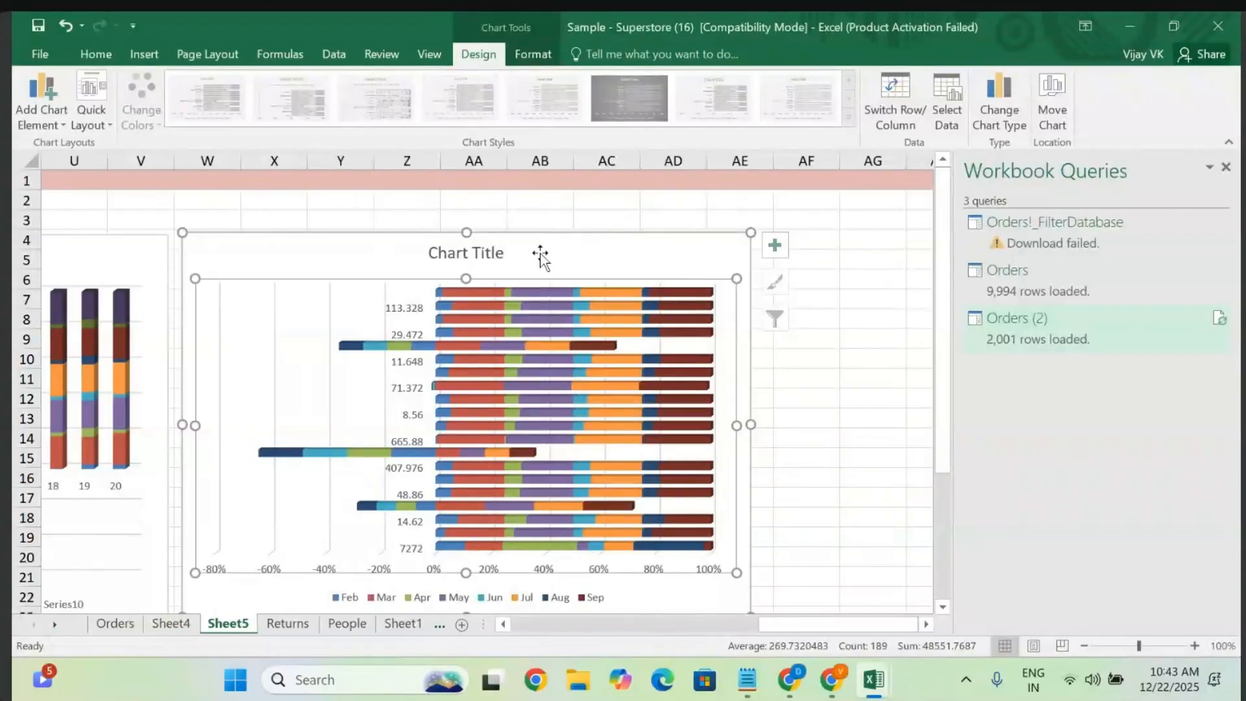
click(295, 245)
click(91, 54)
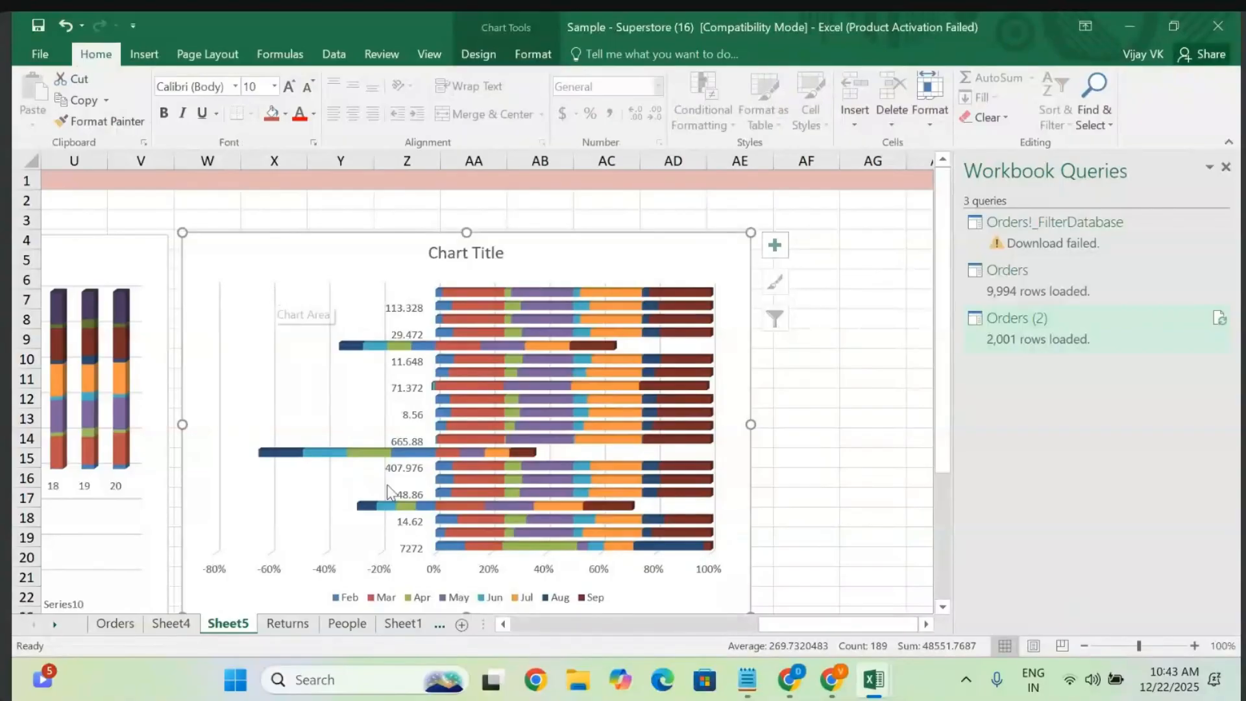
click(114, 624)
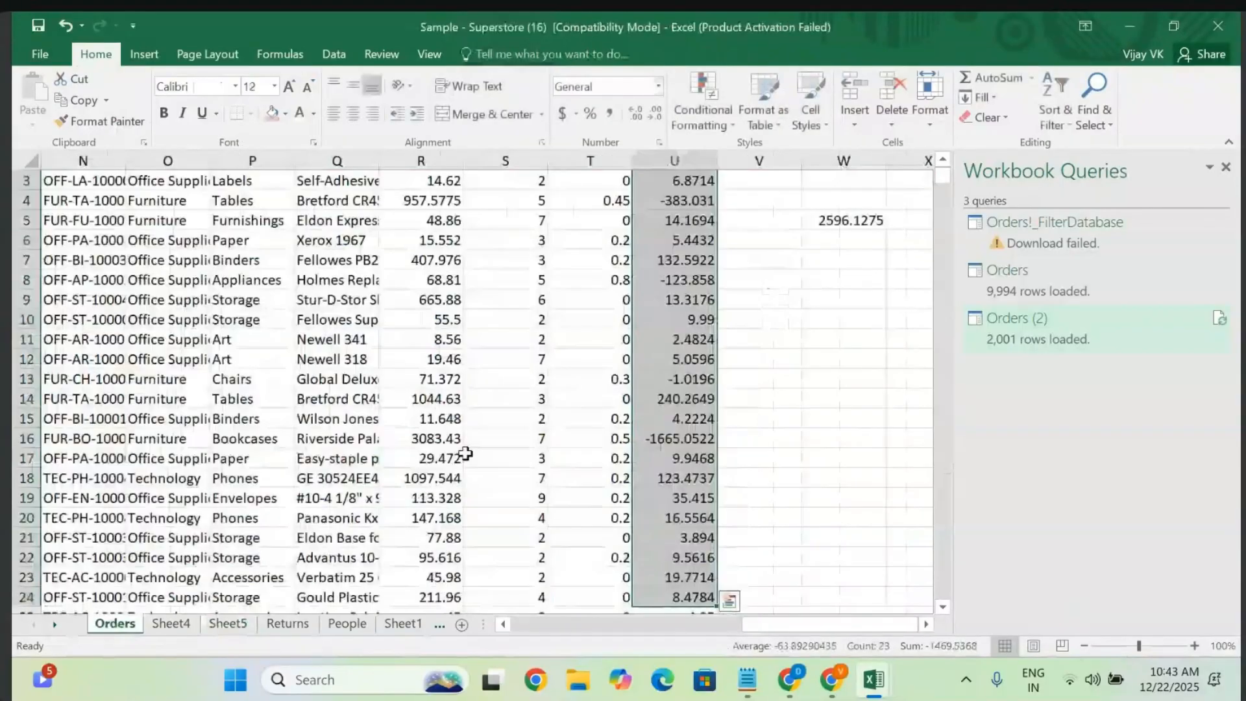
click(361, 453)
scroll(360, 453, right, 2)
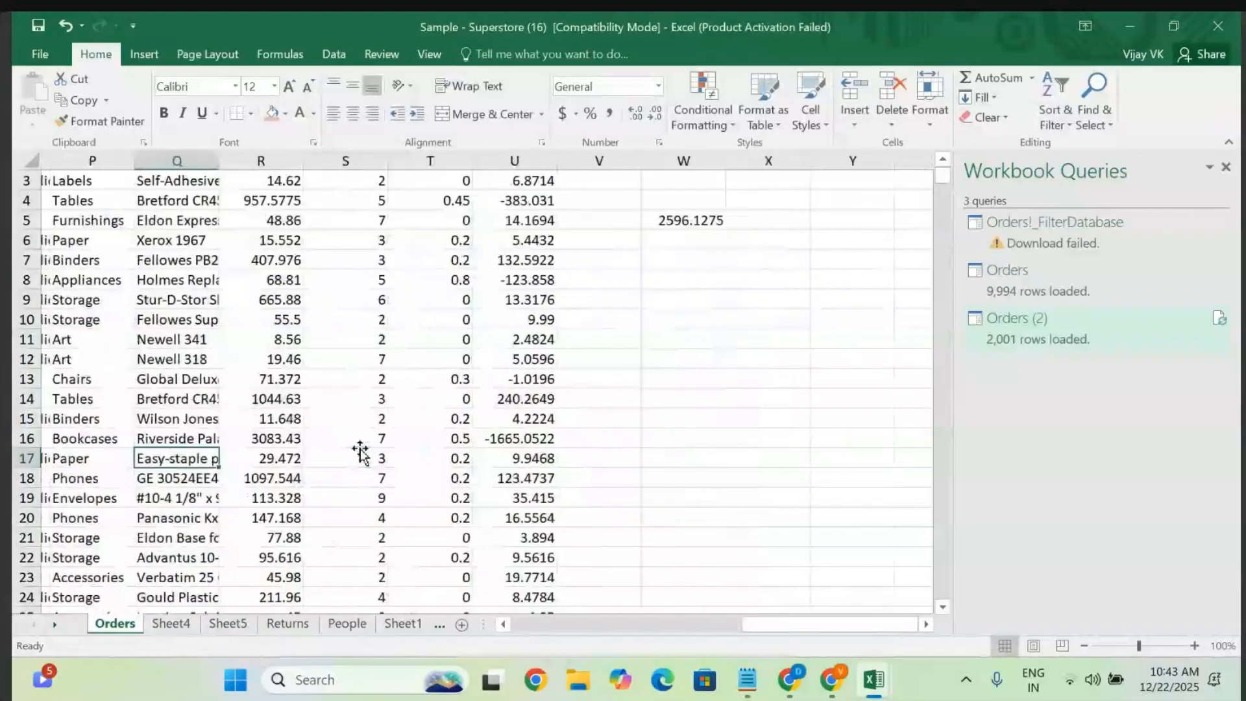
double_click(676, 216)
key(BackSpace)
key(BackSpace)
key(BackSpace)
key(BackSpace)
key(BackSpace)
key(BackSpace)
key(BackSpace)
key(BackSpace)
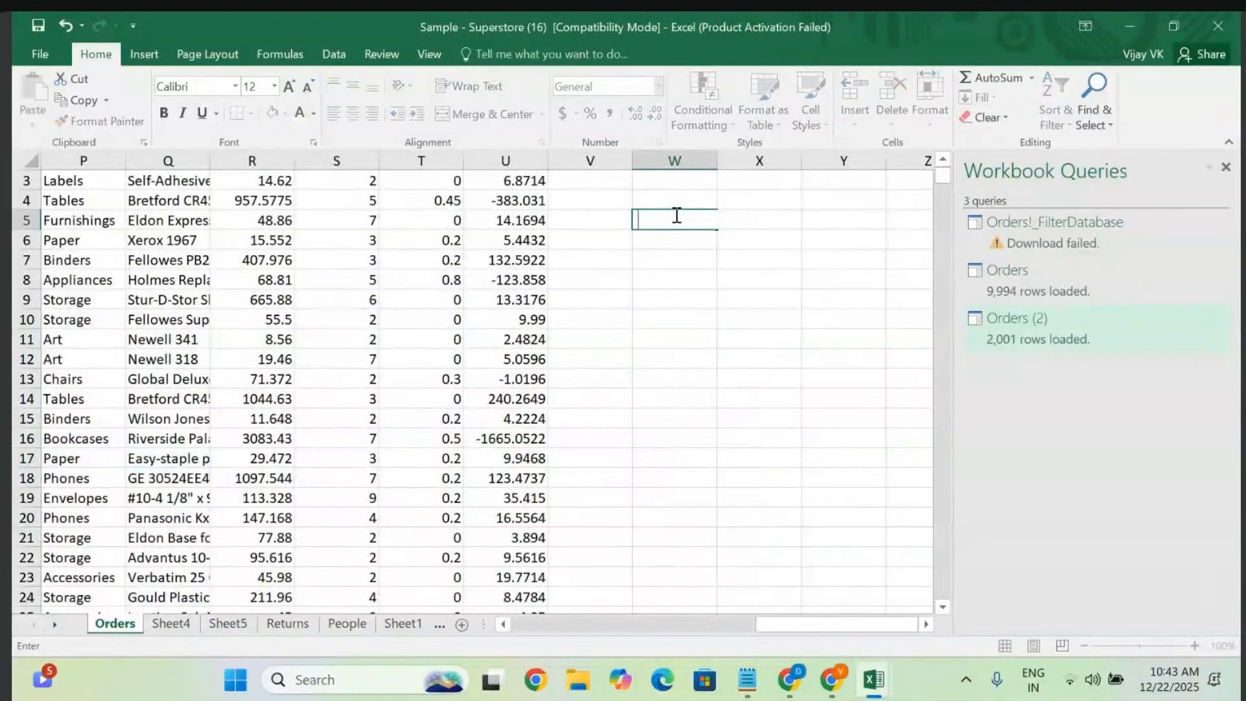
click(660, 339)
scroll(659, 338, down, 5)
scroll(659, 338, up, 5)
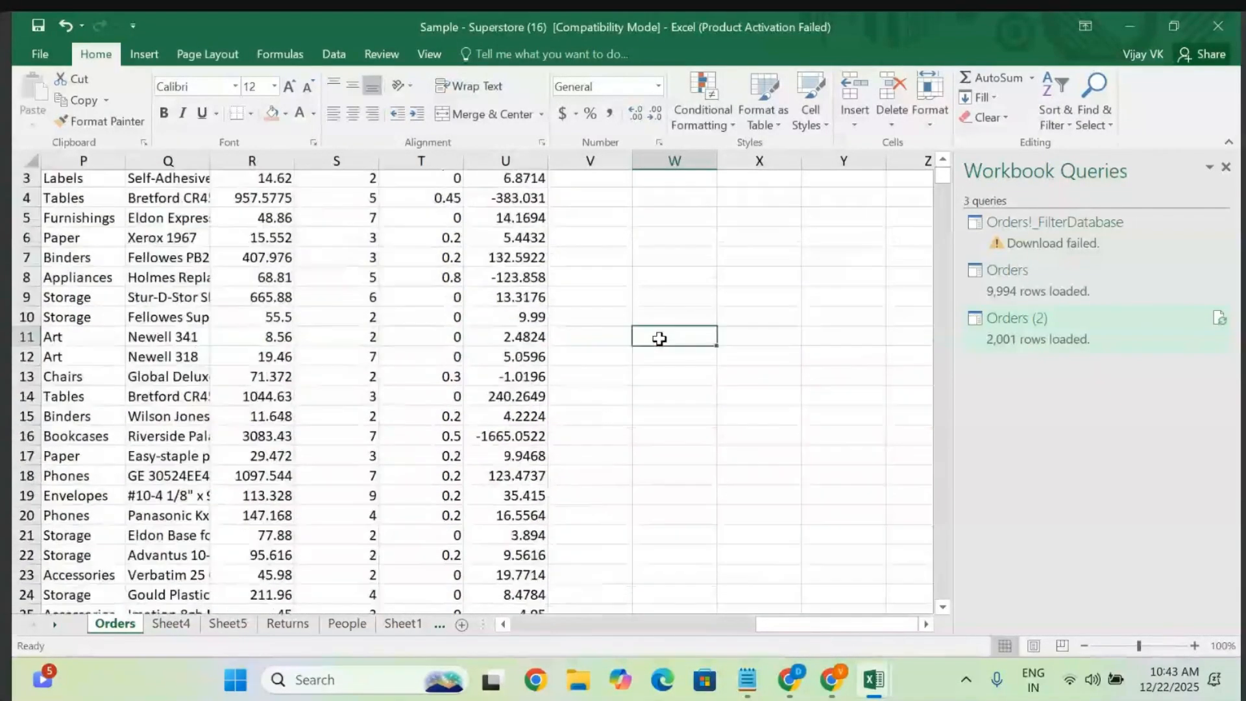
scroll(659, 339, left, 15)
click(328, 341)
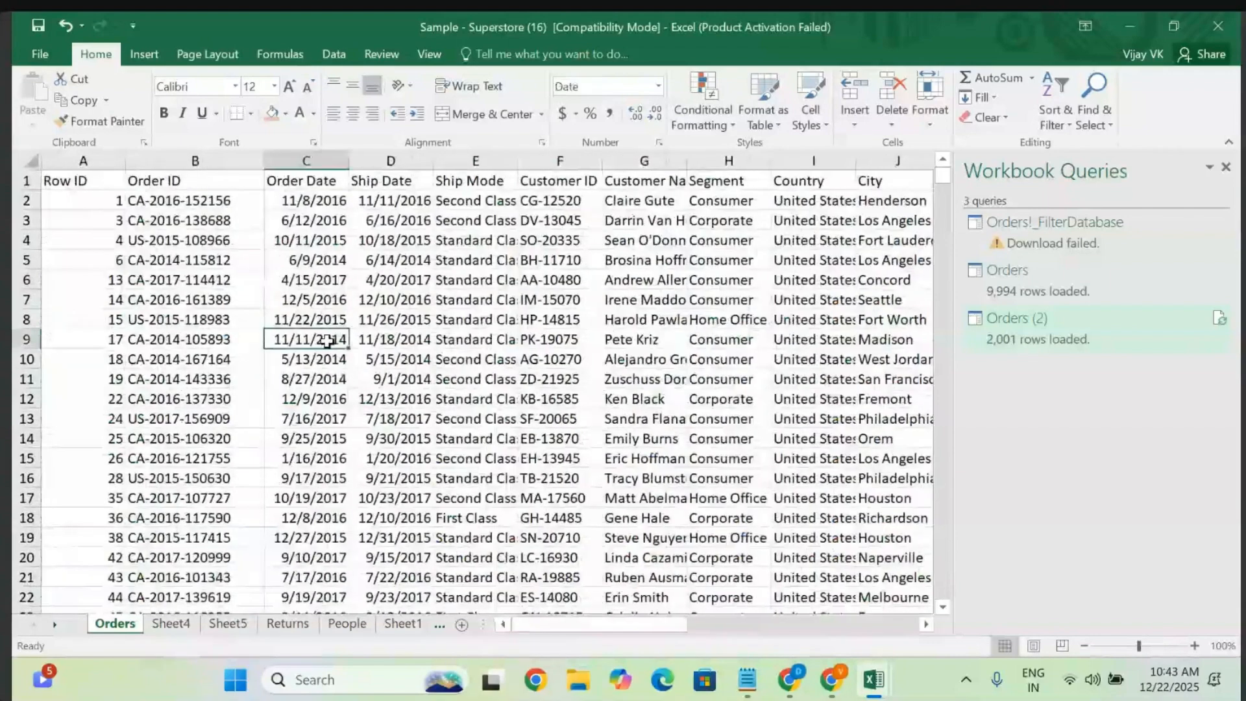
key(ctrl+a)
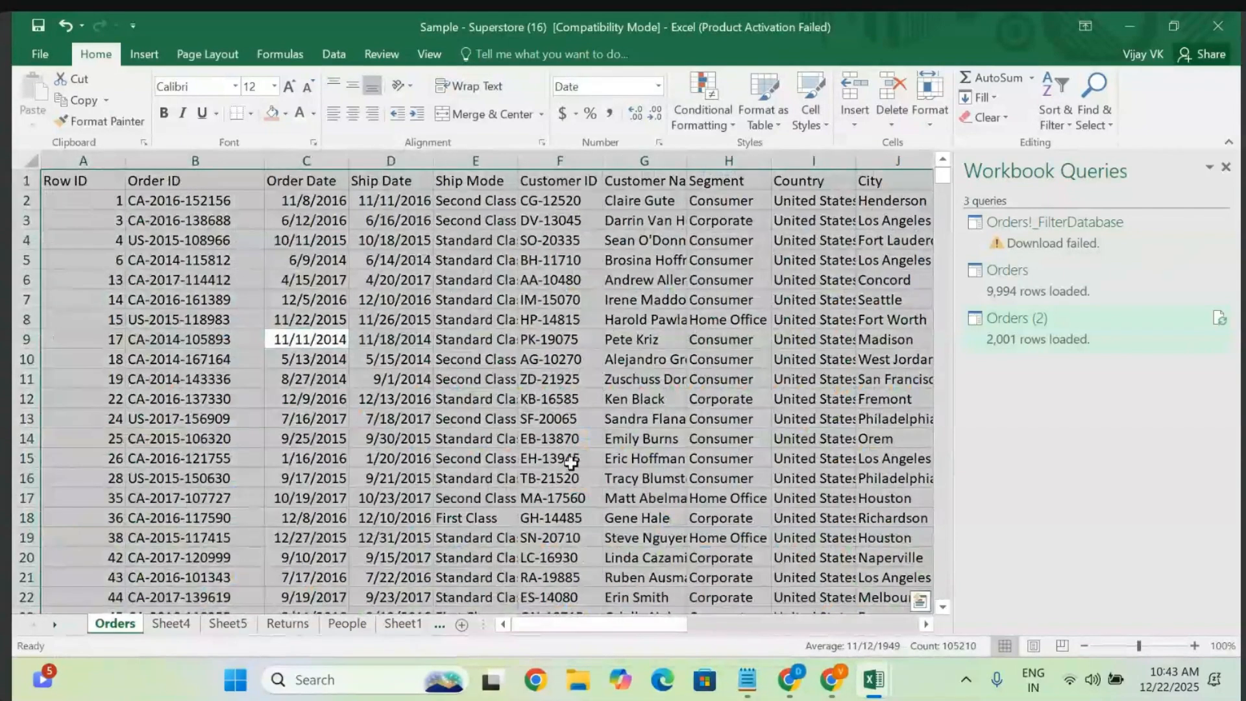
click(922, 604)
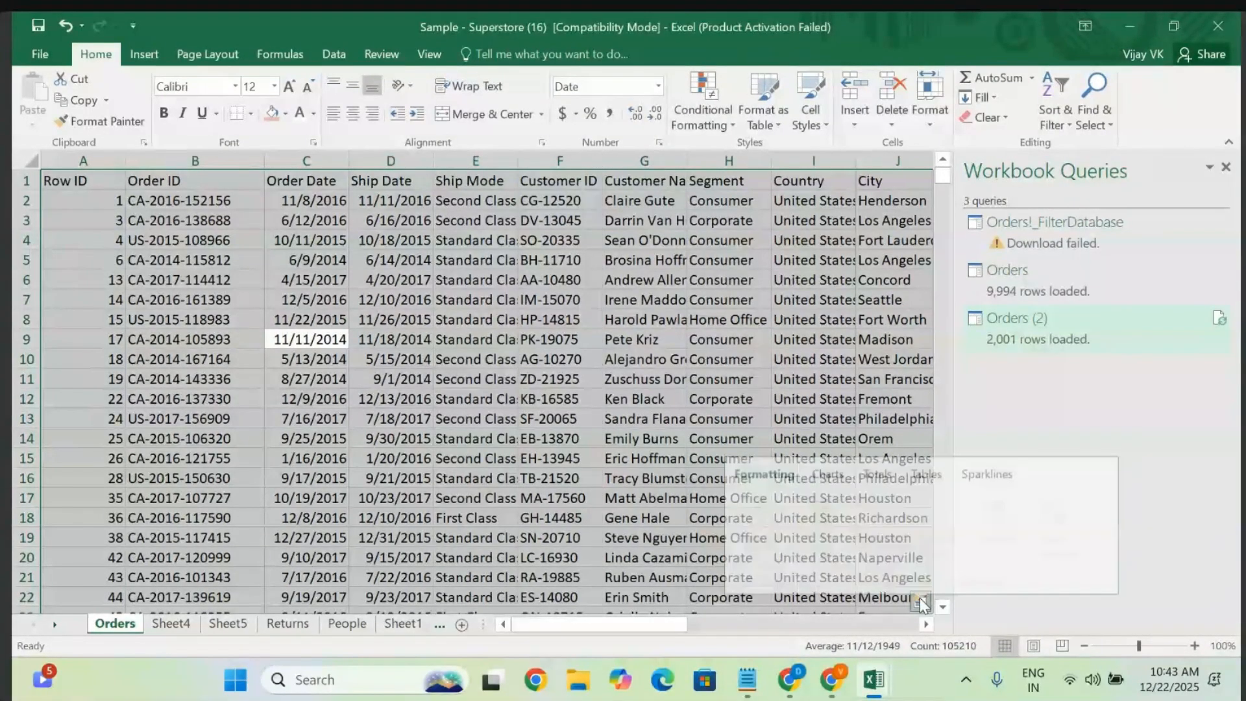
click(828, 469)
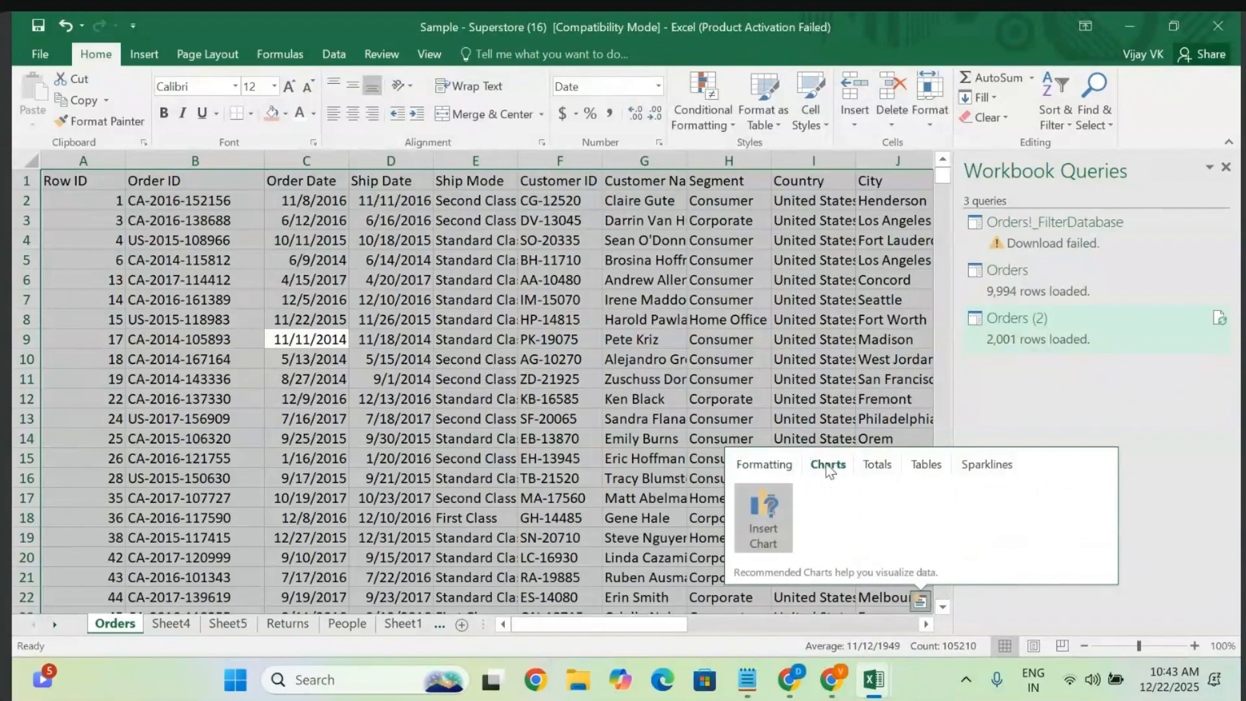
click(765, 519)
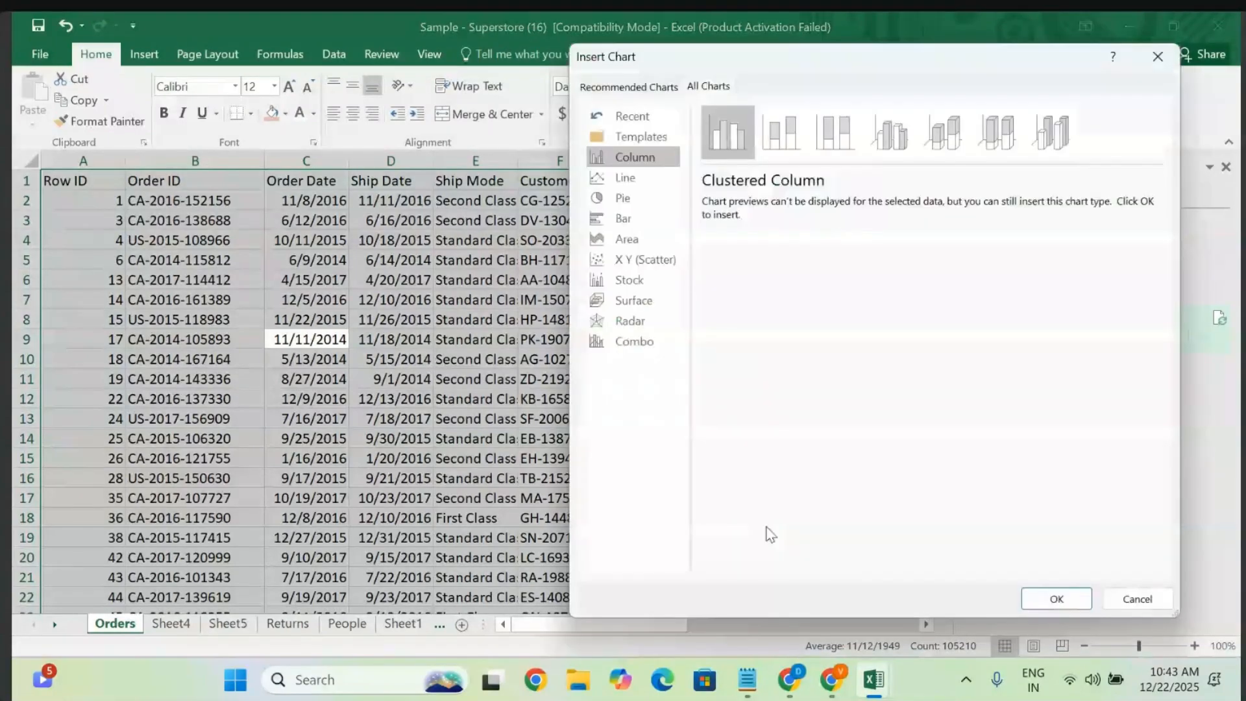
click(639, 198)
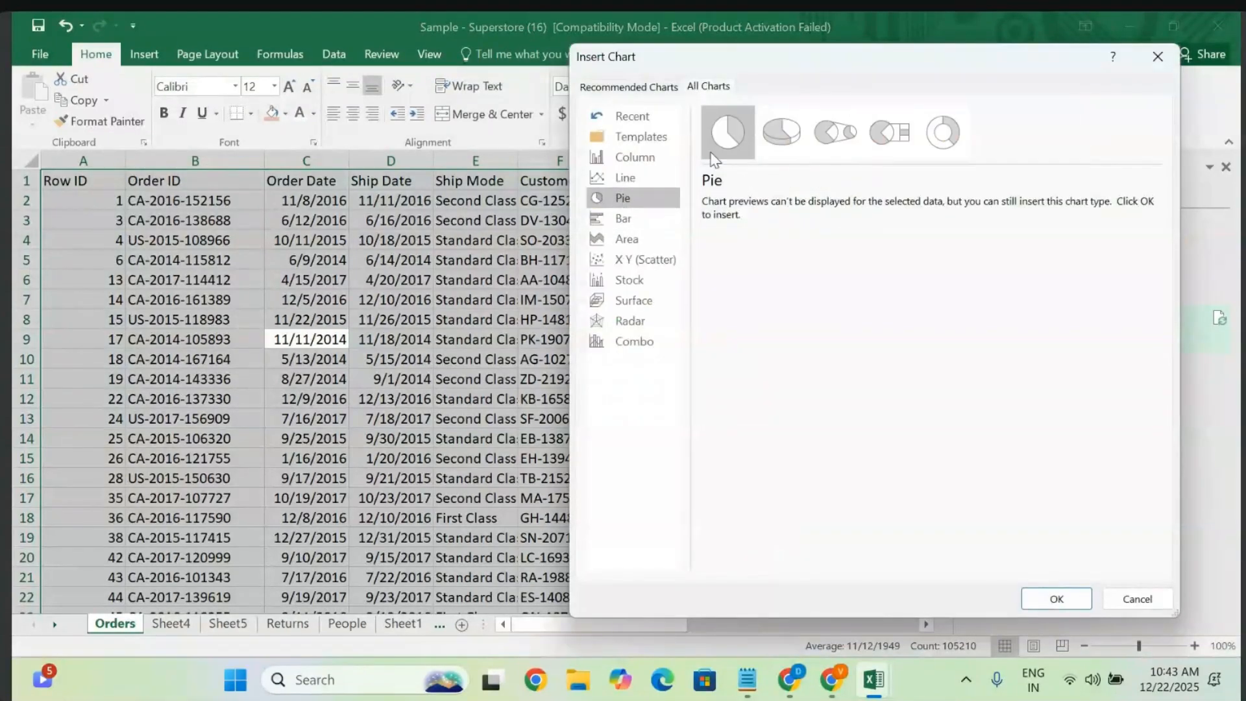
click(786, 139)
click(836, 136)
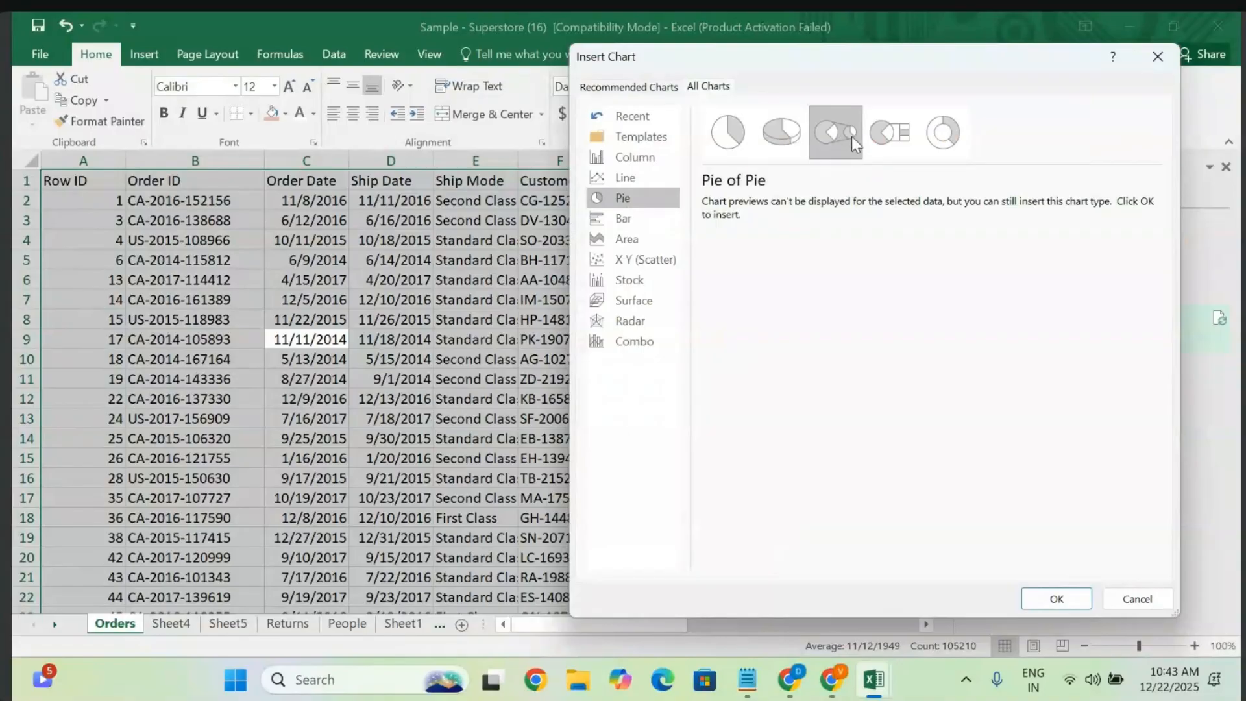
click(879, 134)
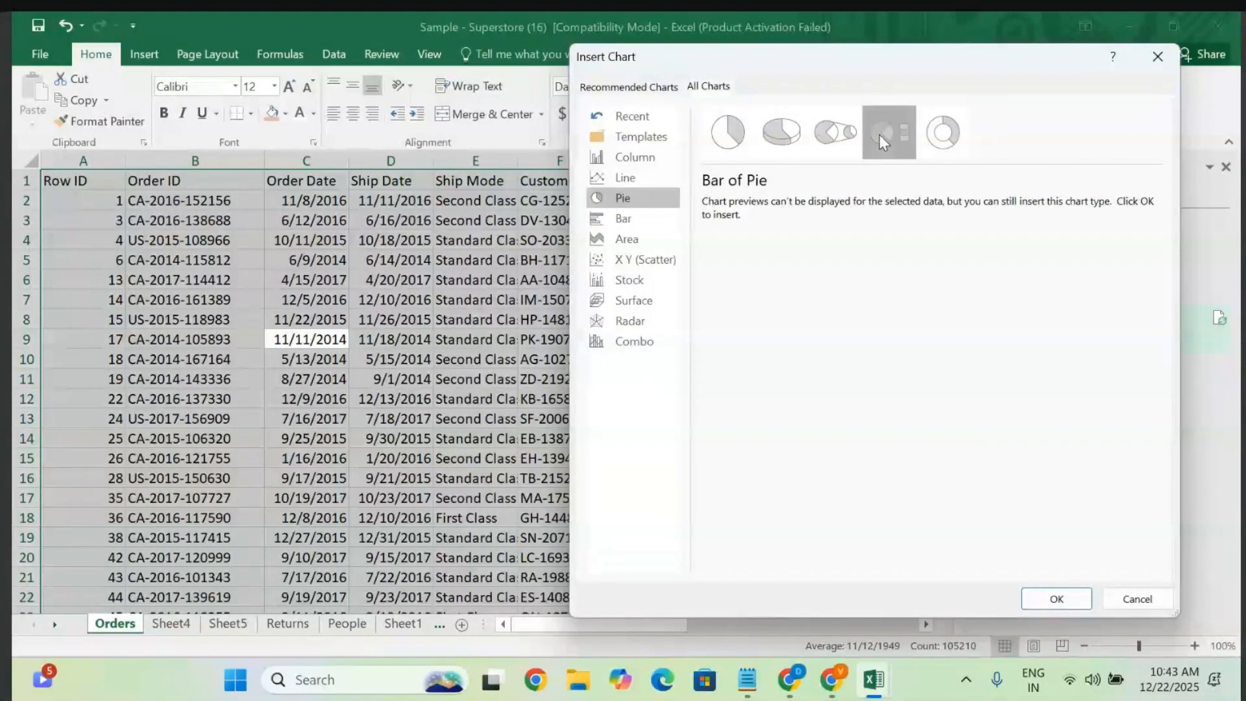
click(627, 221)
click(631, 262)
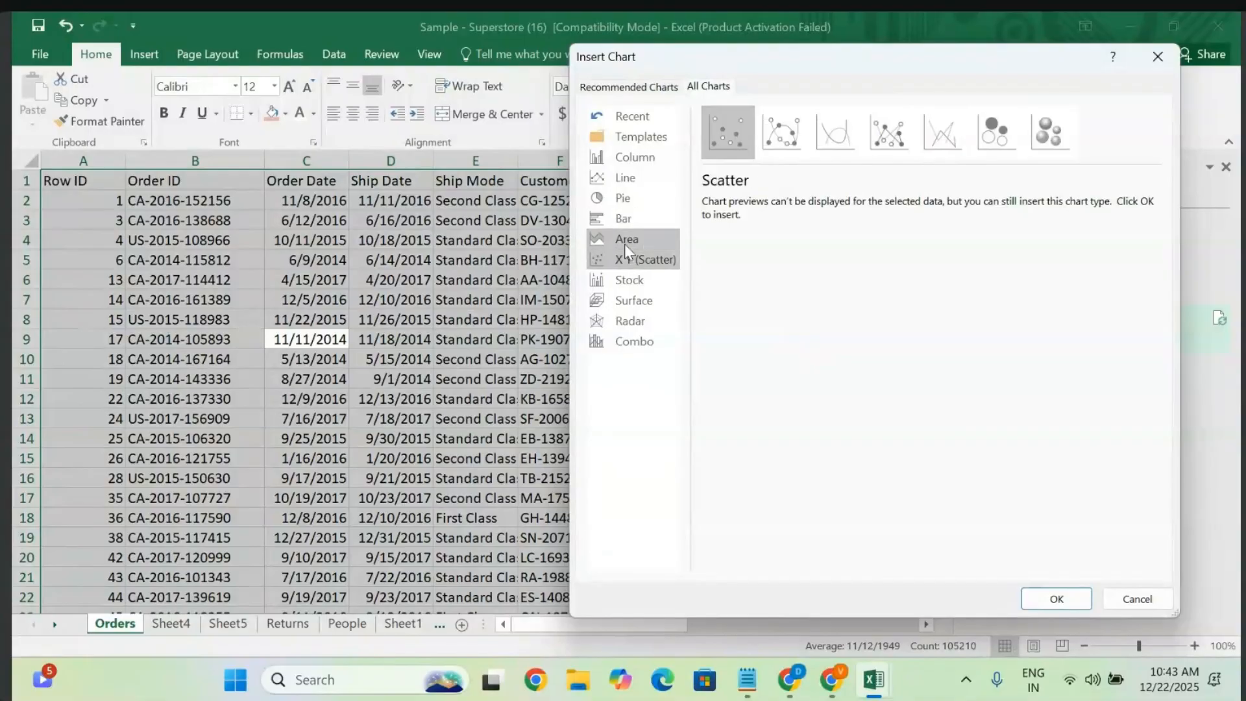
click(625, 245)
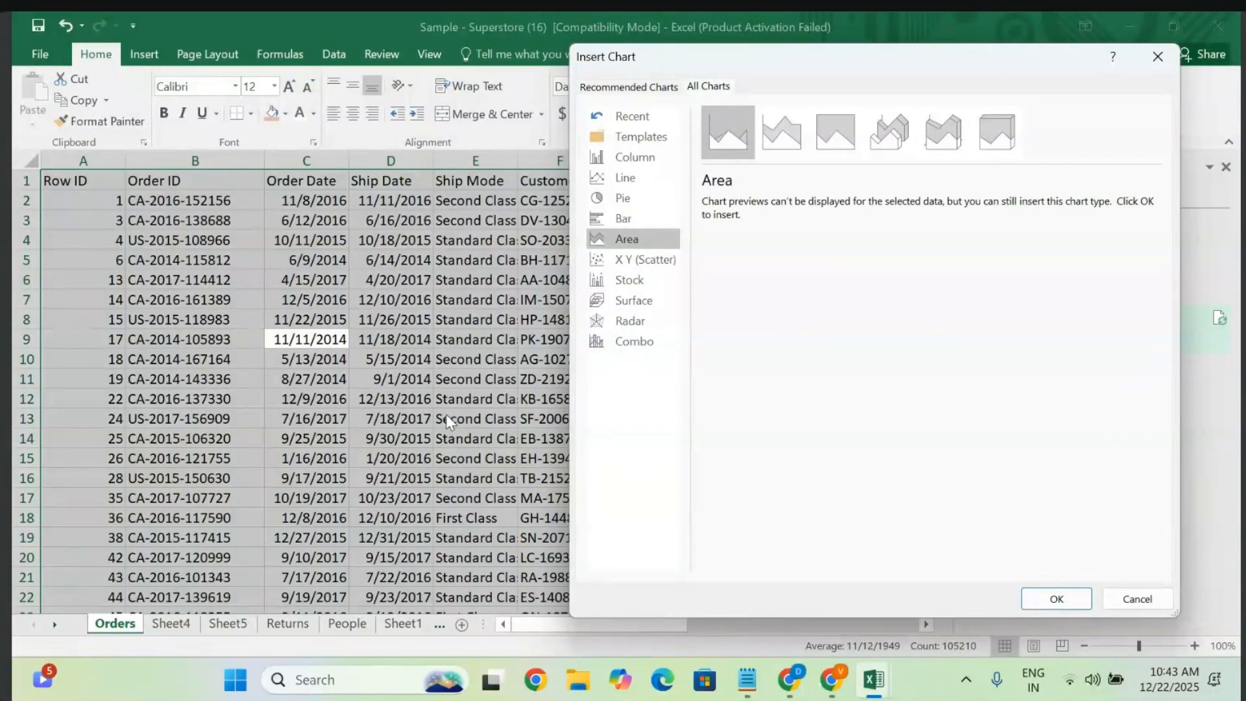
click(630, 321)
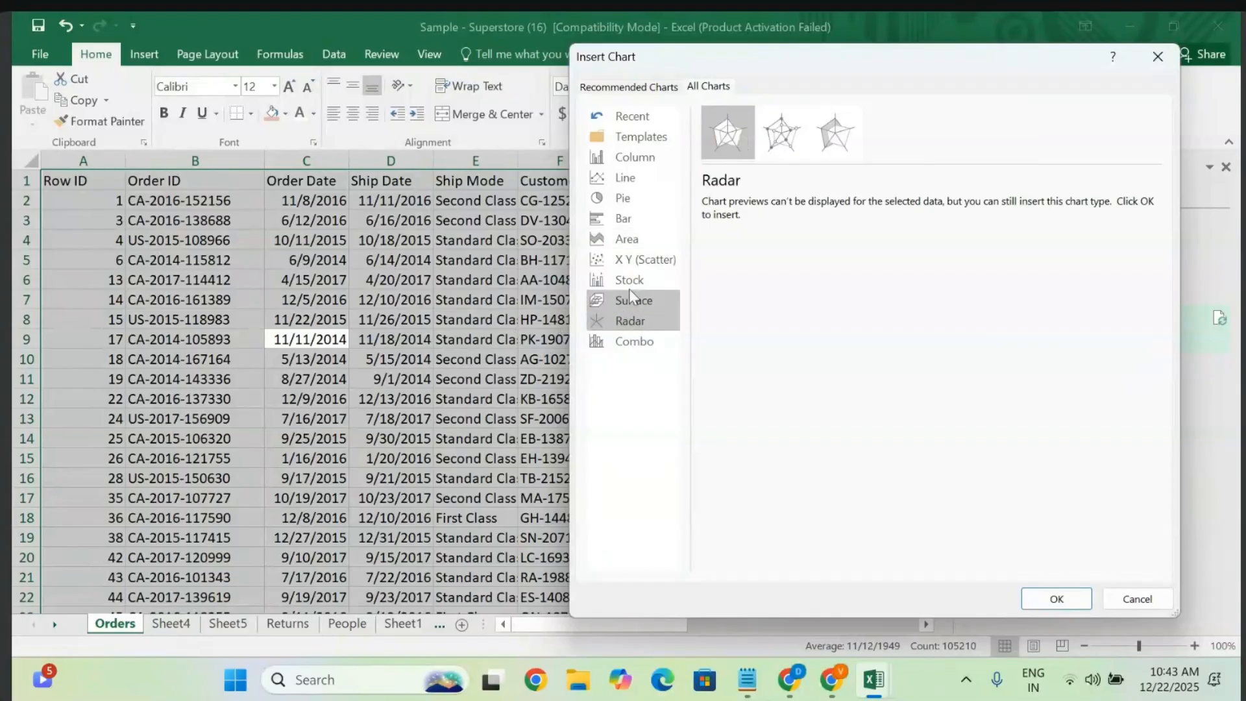
click(642, 139)
click(637, 157)
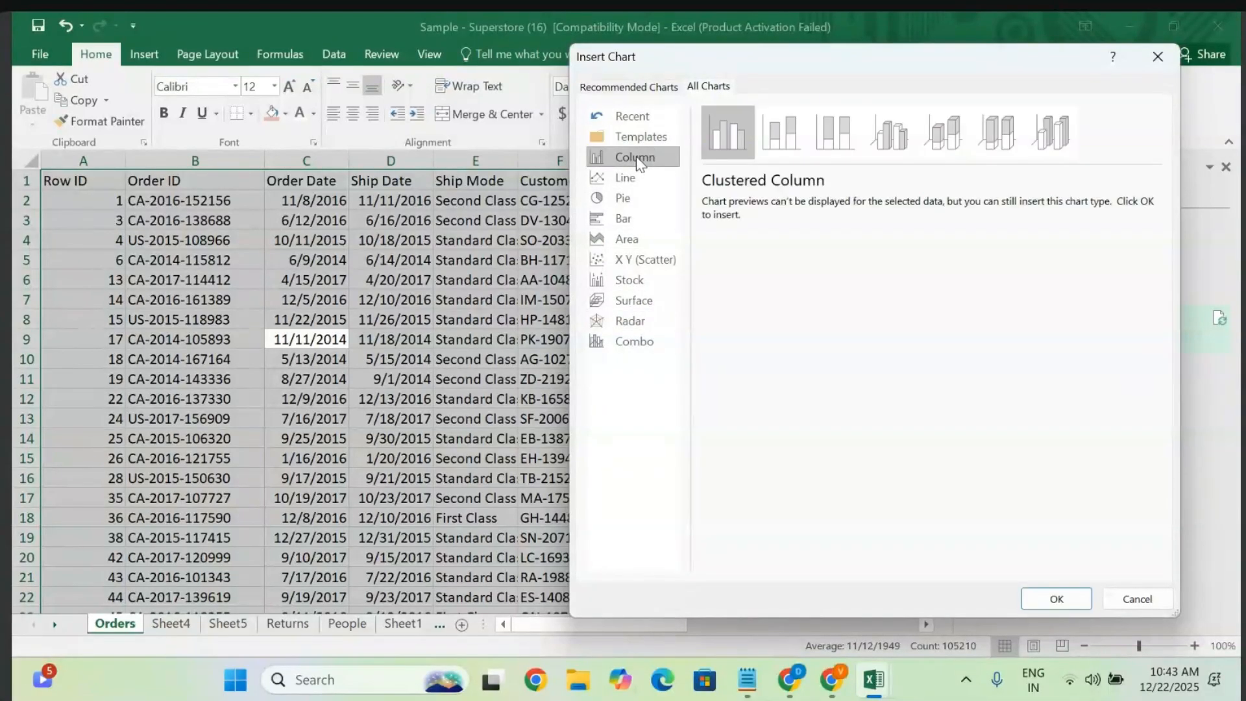
click(629, 177)
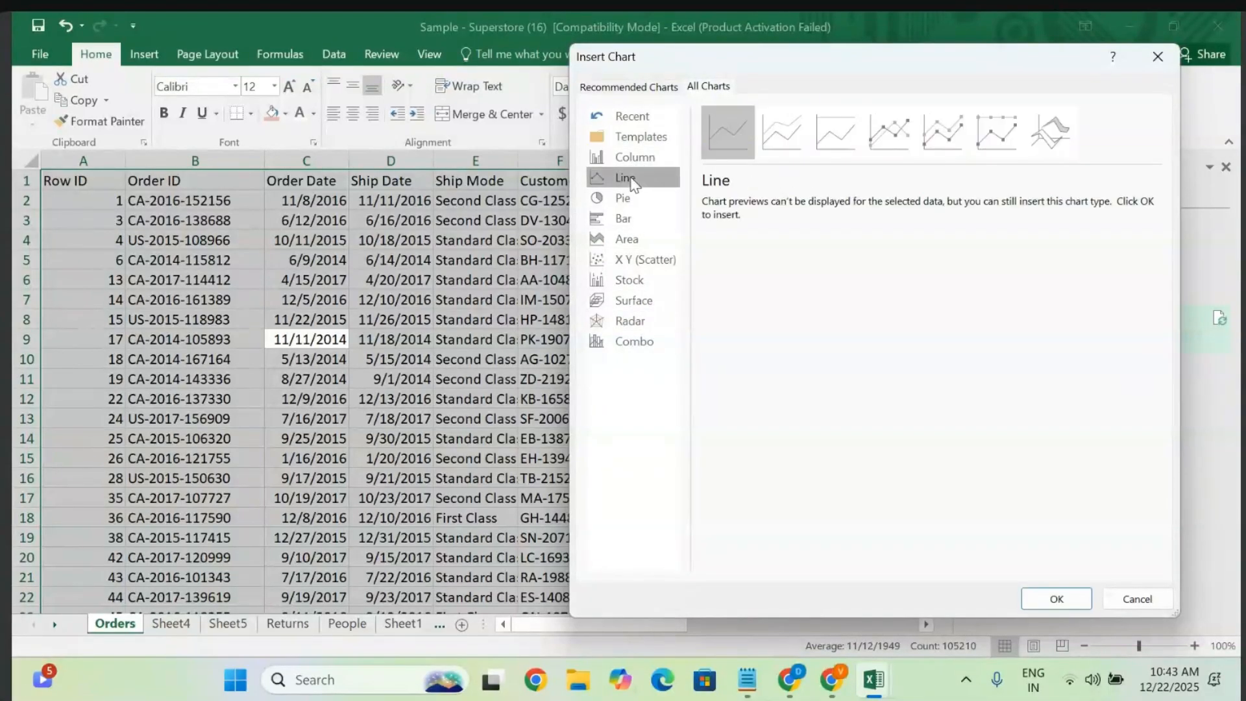
click(627, 85)
click(690, 265)
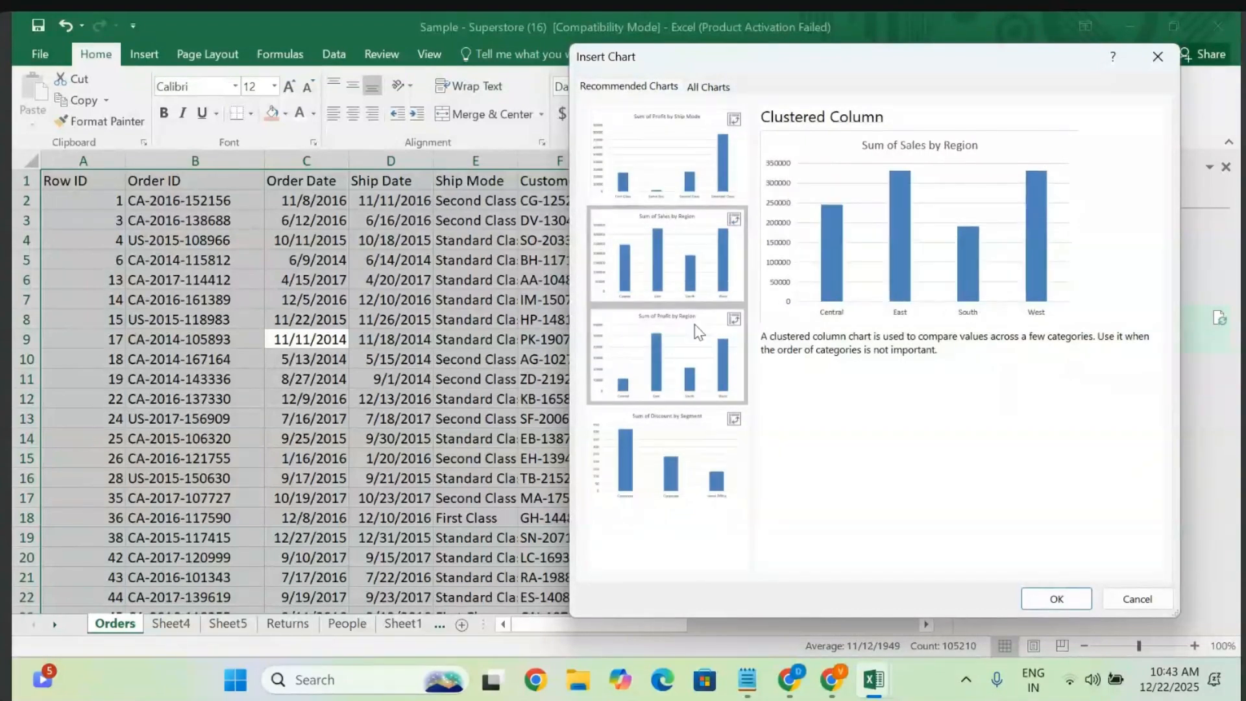
click(694, 337)
click(684, 480)
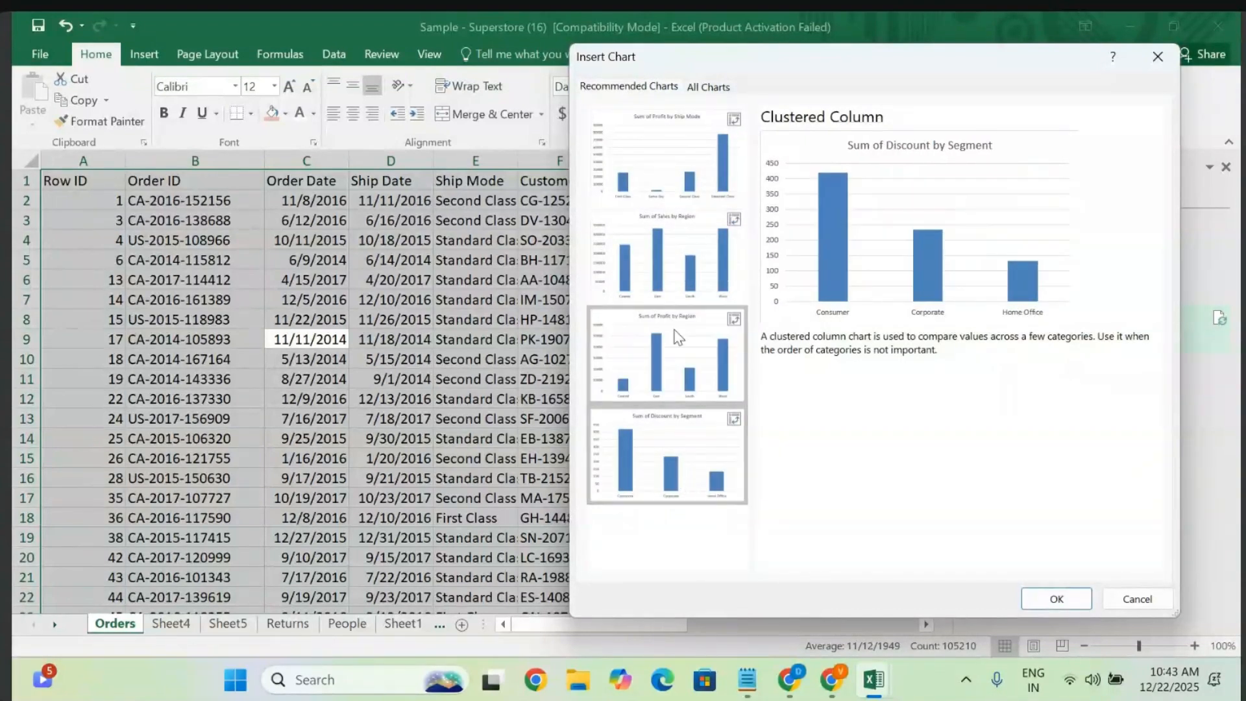
click(689, 240)
click(681, 161)
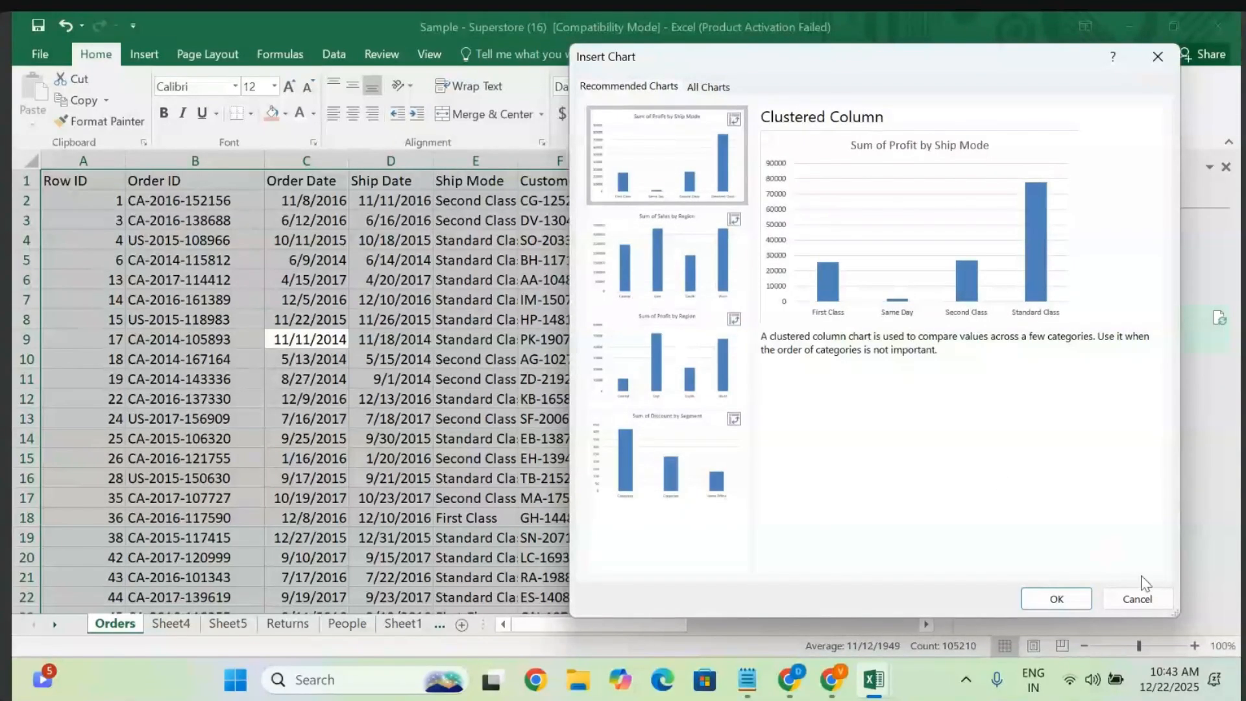
click(1146, 602)
click(565, 432)
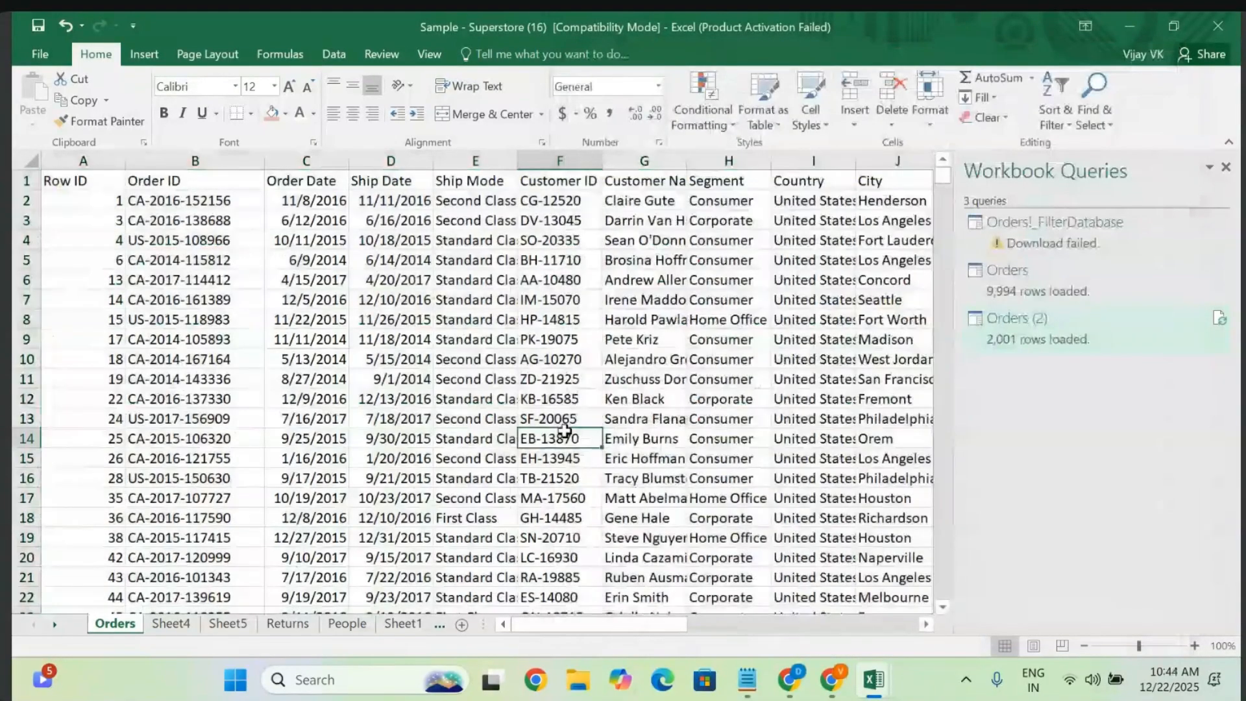
- Select the Sub-Category, Product Name and Sales cells P1:R15
scroll(564, 432, right, 6)
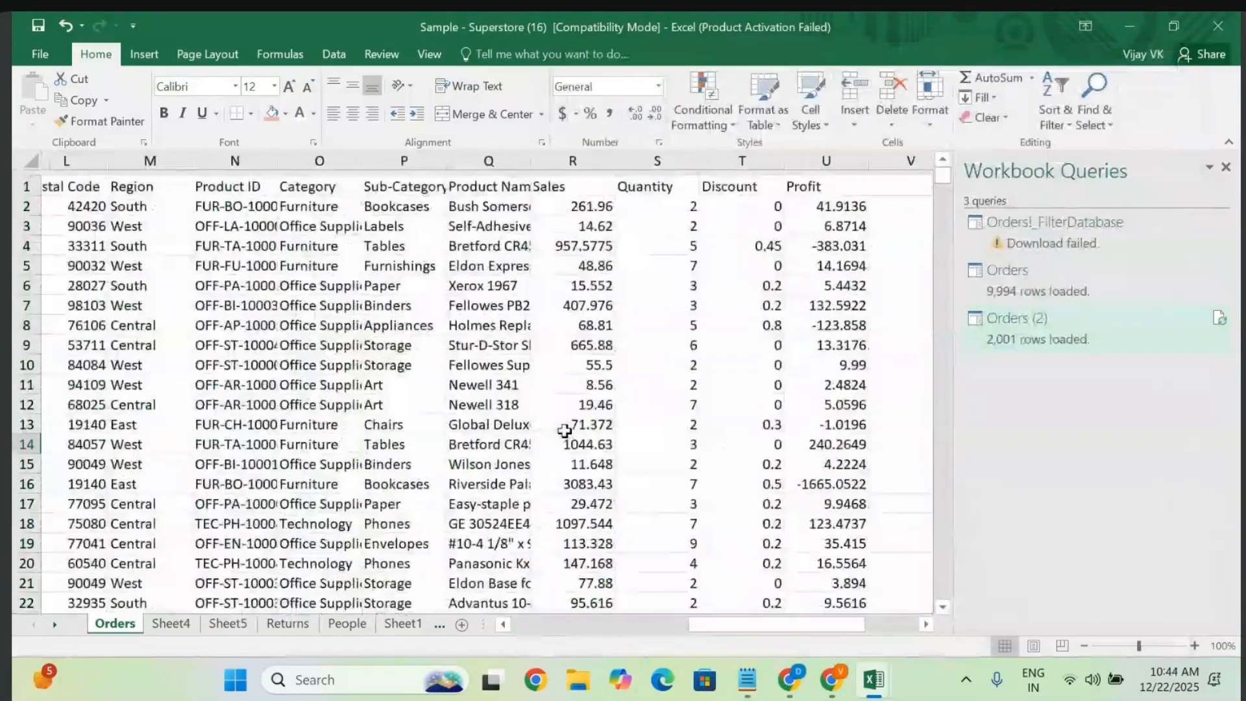
click(406, 180)
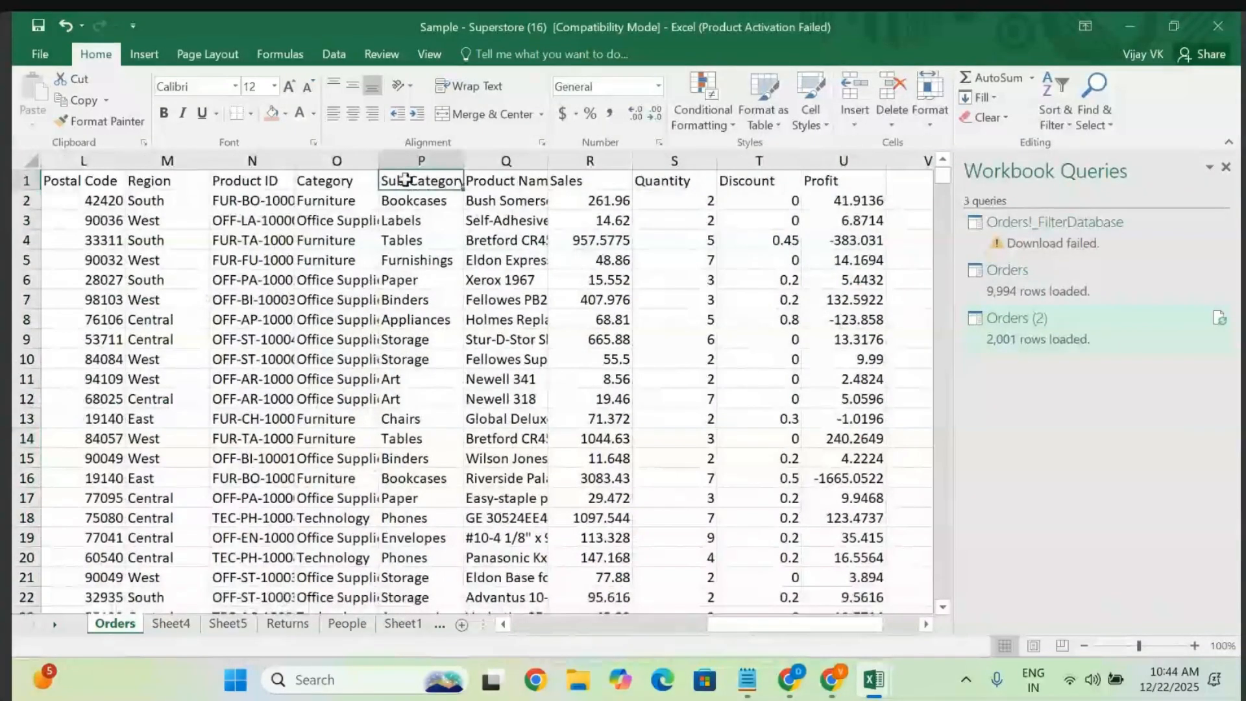
key(shift+Right)
key(shift+Right)
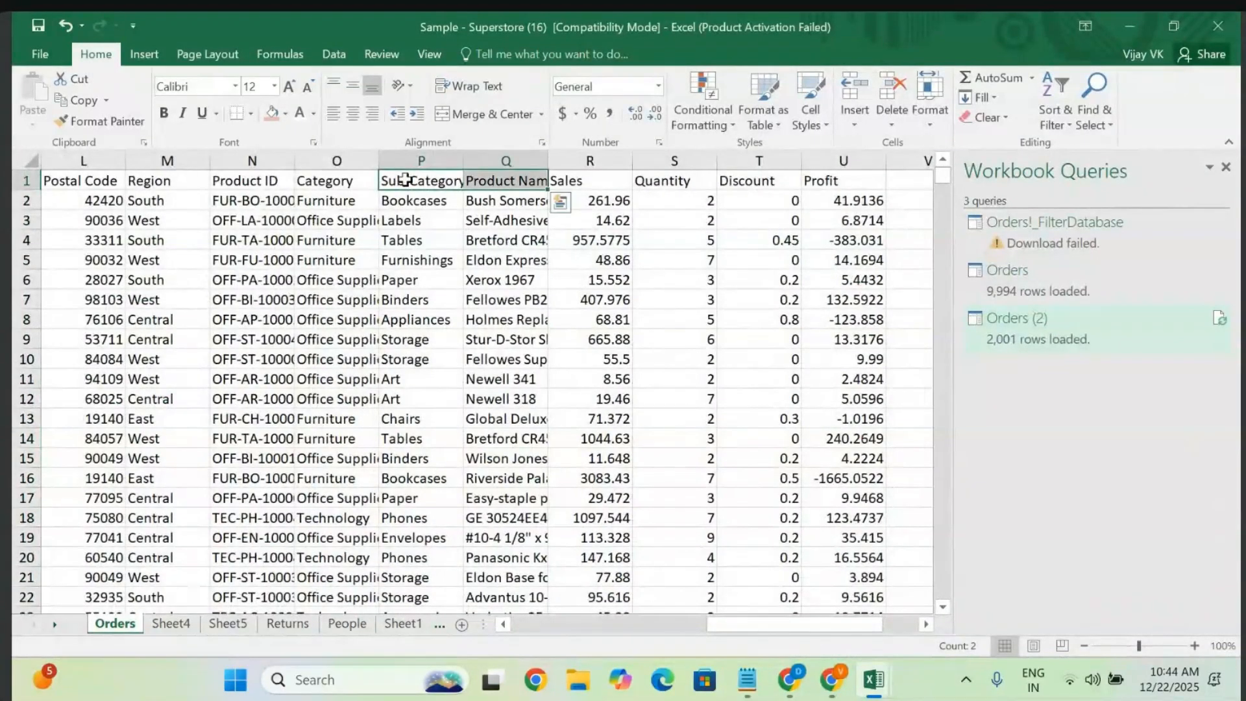
key(shift+Down)
key(shift+Down)
key(shift+Down)
key(shift+Down)
key(shift+Down)
key(shift+Down)
key(shift+Down)
key(shift+Down)
key(shift+Down)
key(shift+Down)
key(shift+Down)
key(shift+Down)
key(shift+Down)
key(shift+Down)
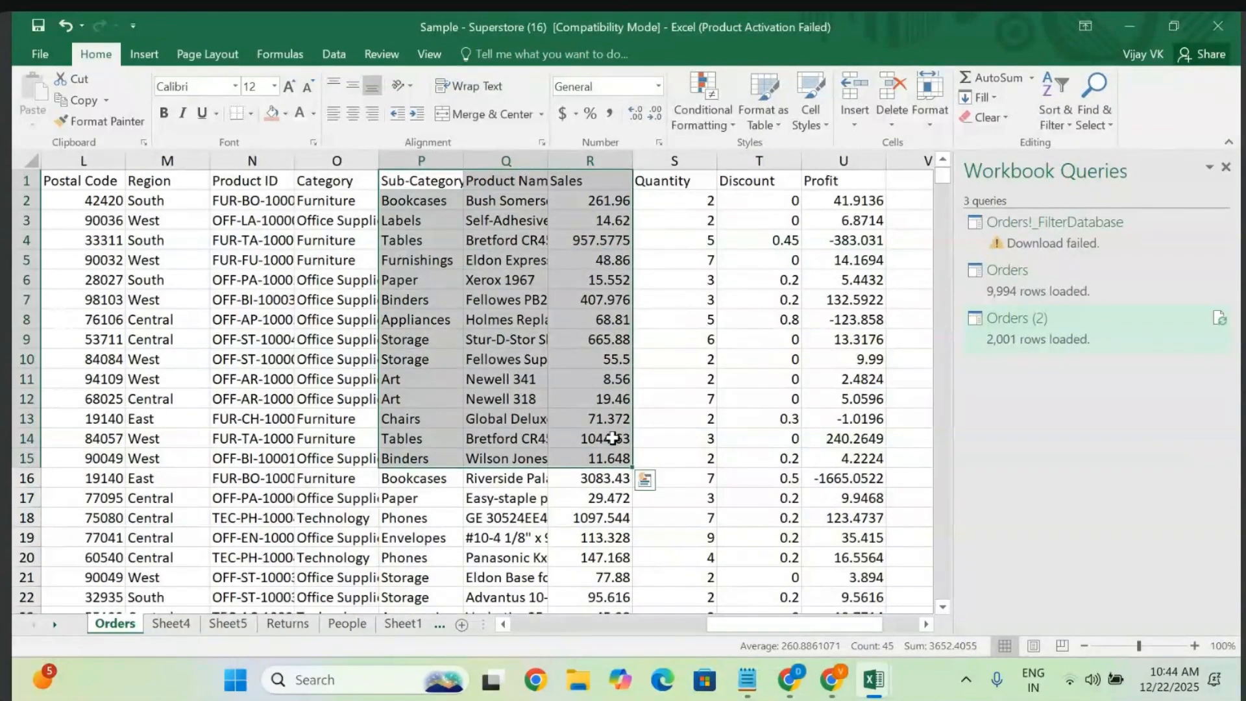
- From Quick Analysis More Charts, choose the 3-D Pie type under All Charts
click(646, 483)
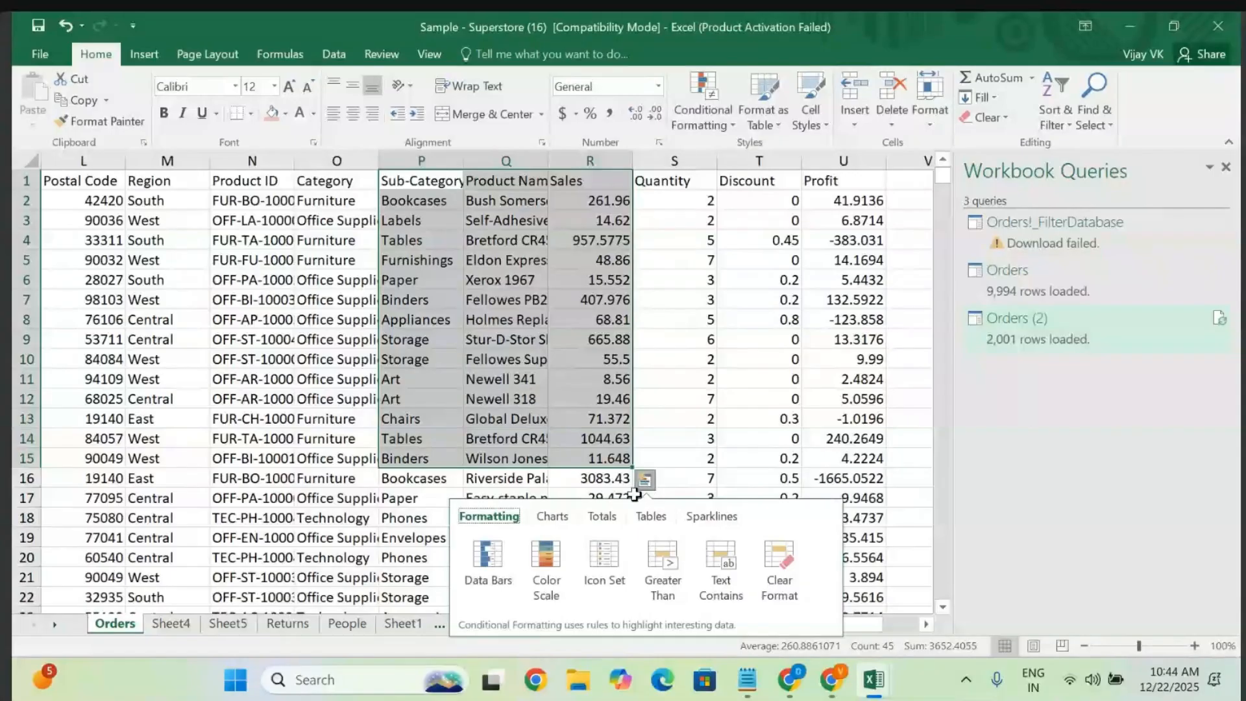
click(550, 516)
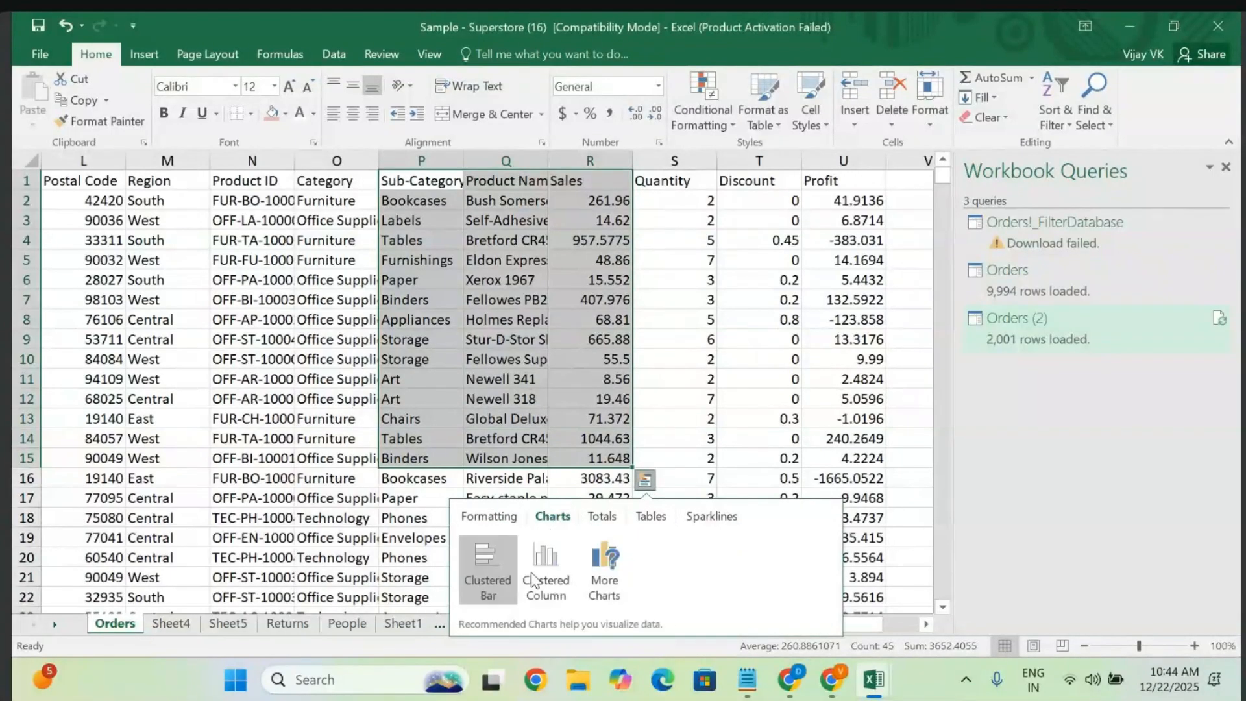
click(618, 561)
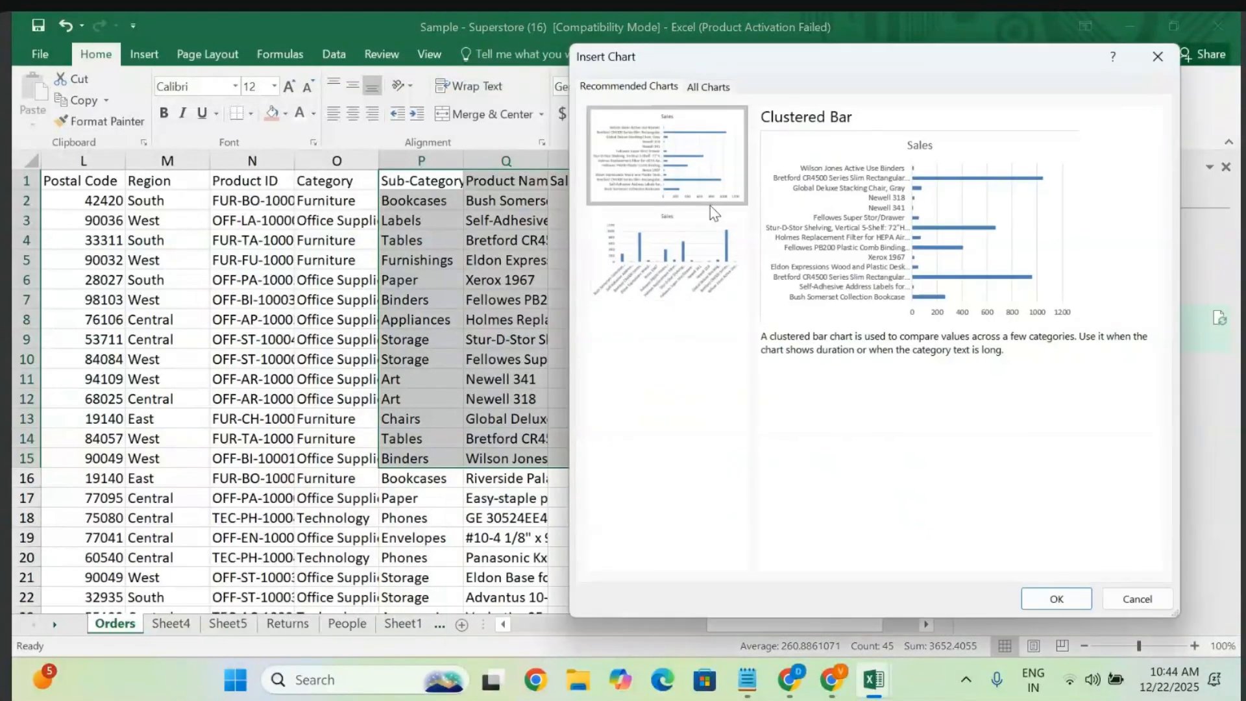
click(708, 227)
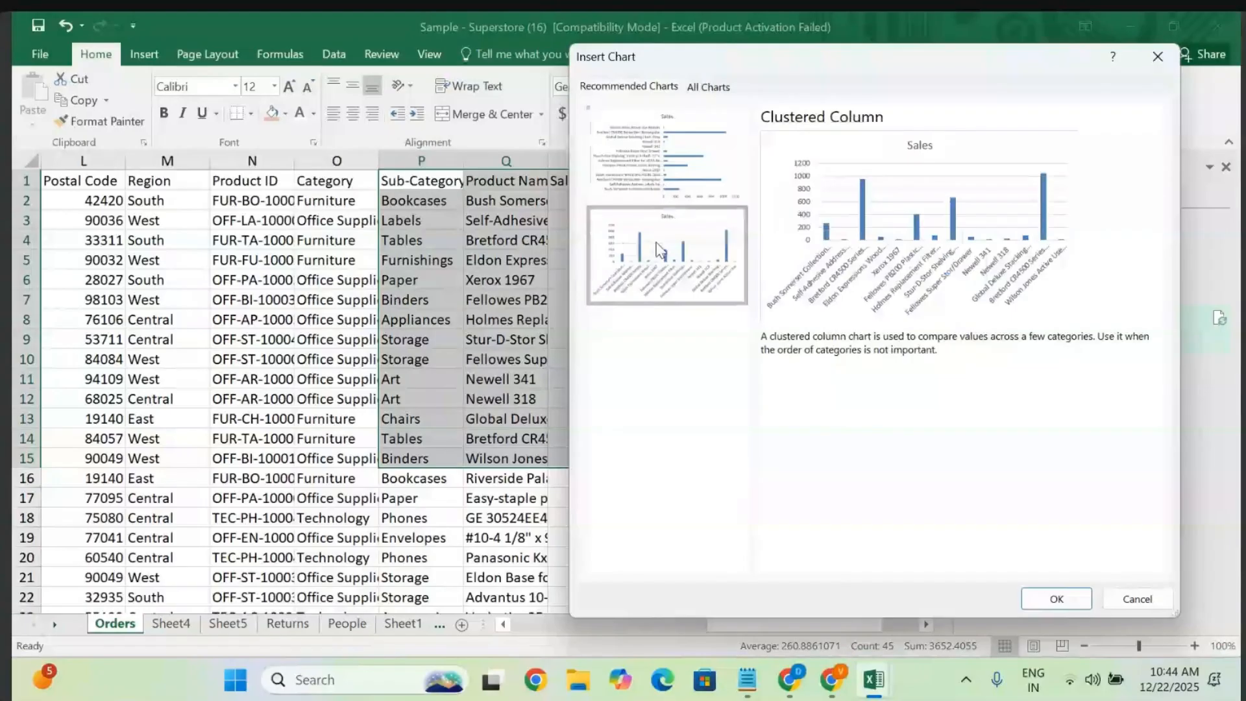
click(705, 87)
click(622, 196)
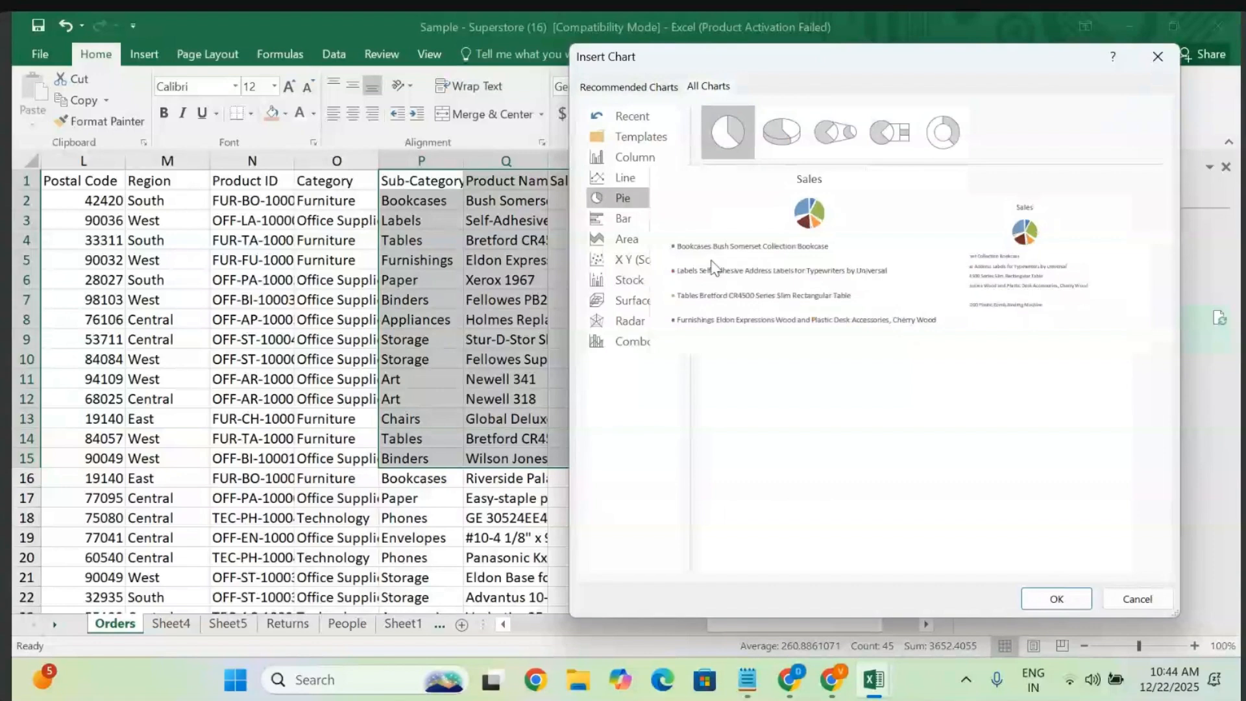
click(781, 143)
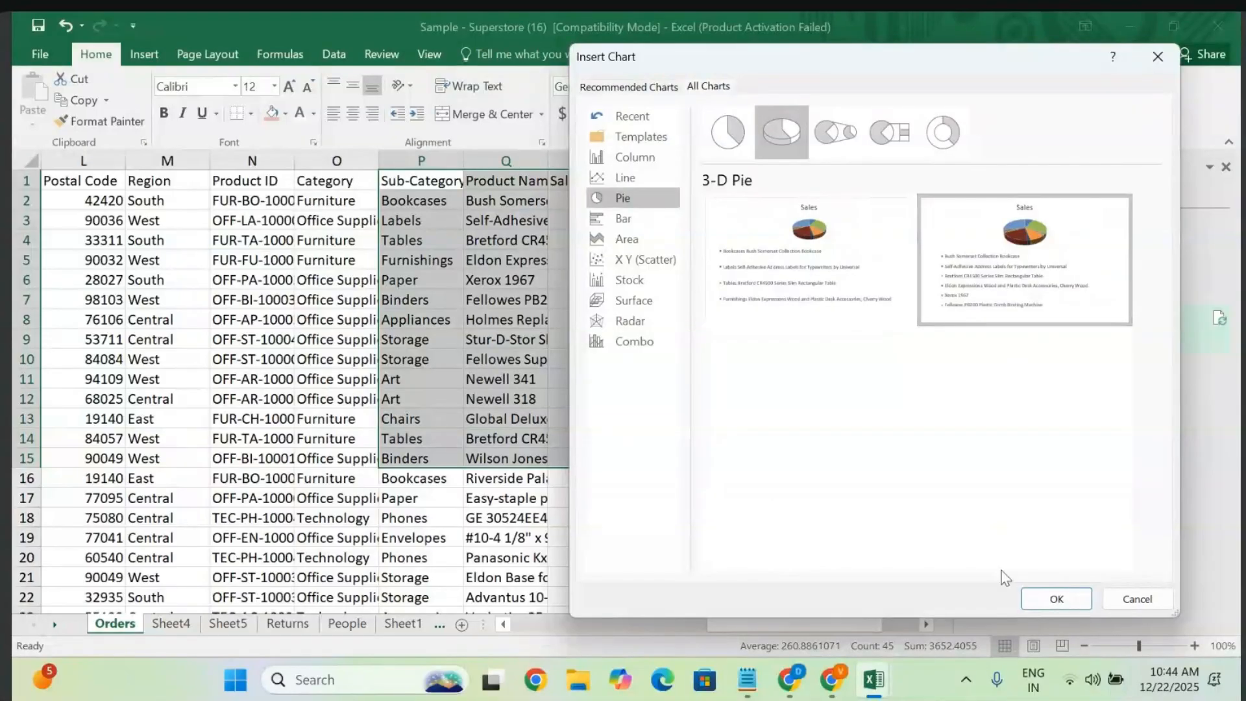
- Insert the 3-D Sales pie chart and enlarge it by its corner handle
click(1038, 598)
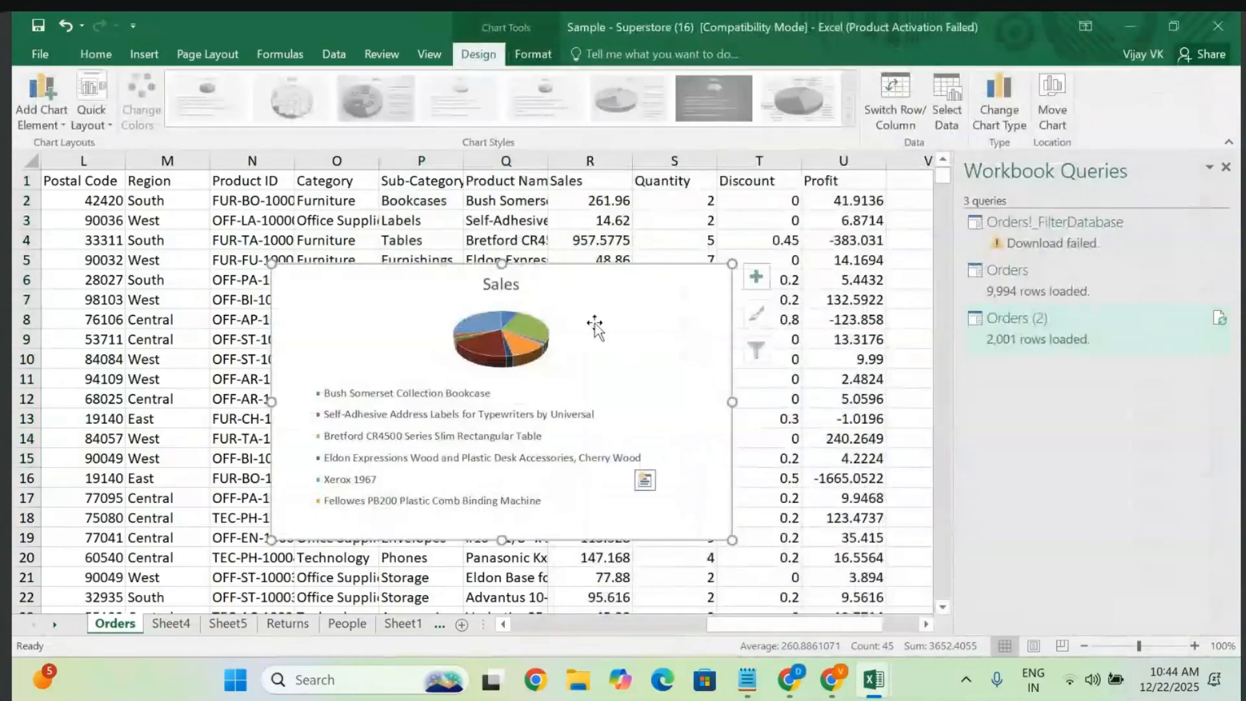
drag(731, 265, 786, 211)
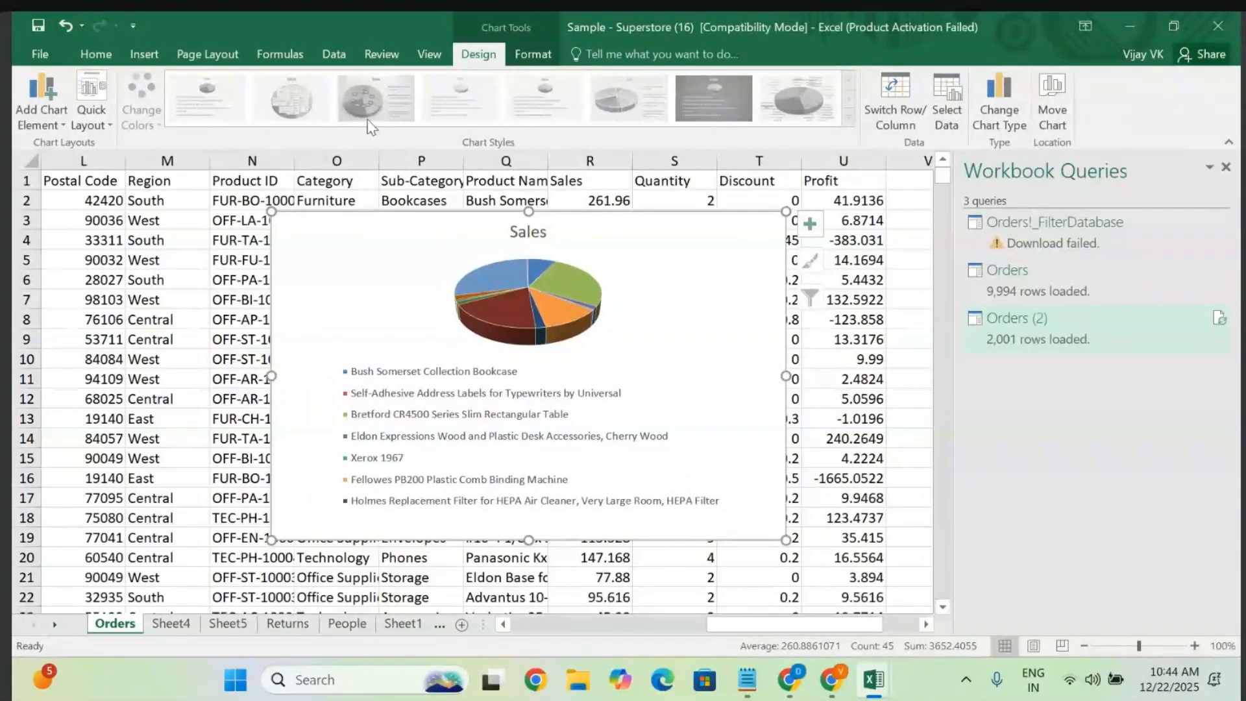
click(764, 267)
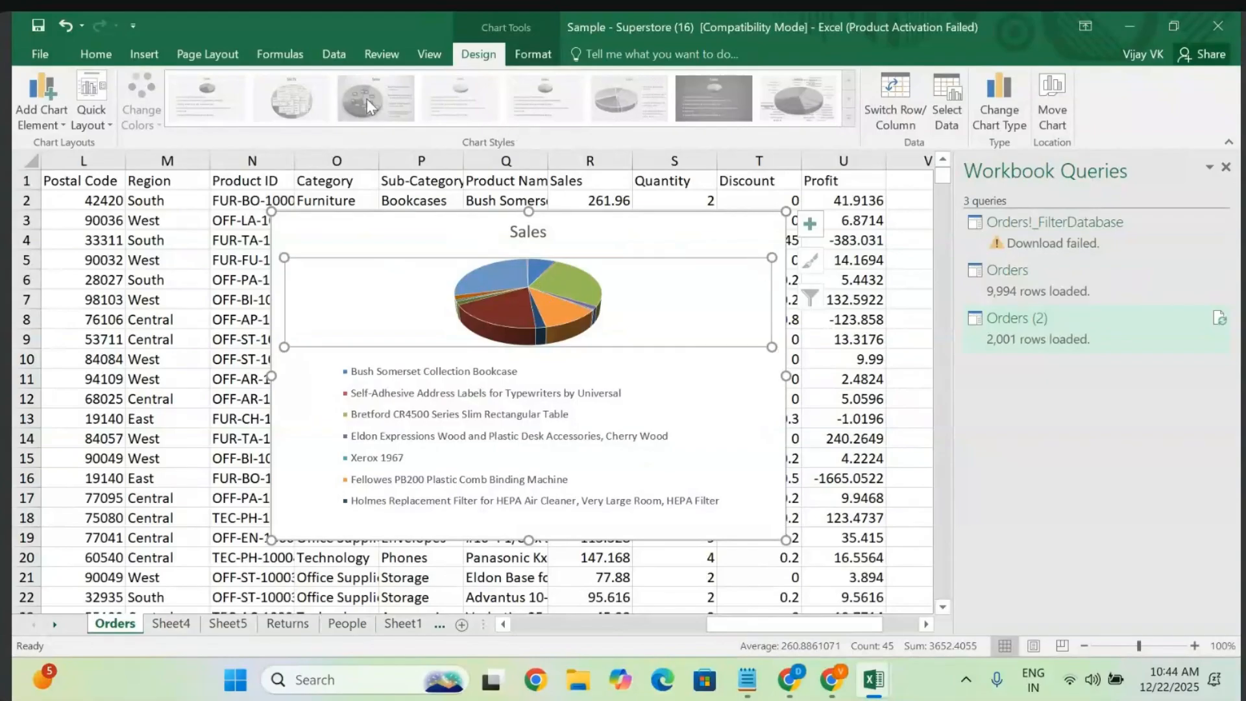
click(731, 416)
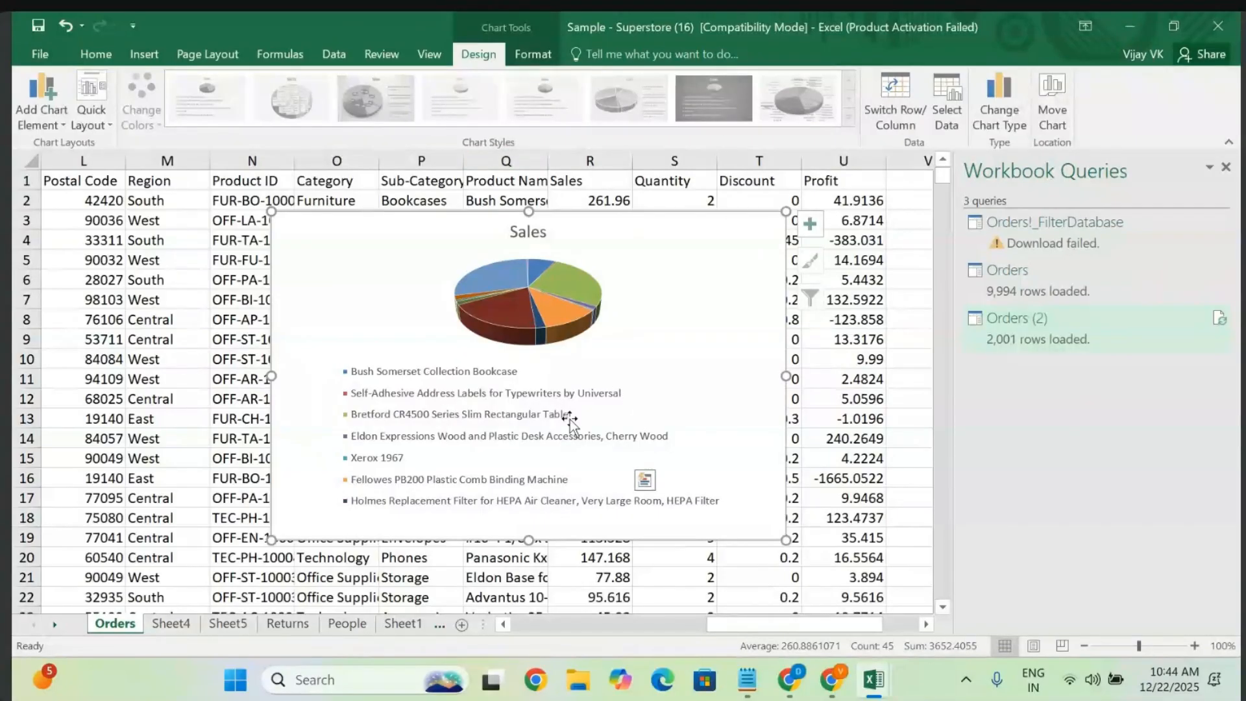
- Switch from the Superstore workbook to the Notepad class notes
scroll(570, 422, left, 1)
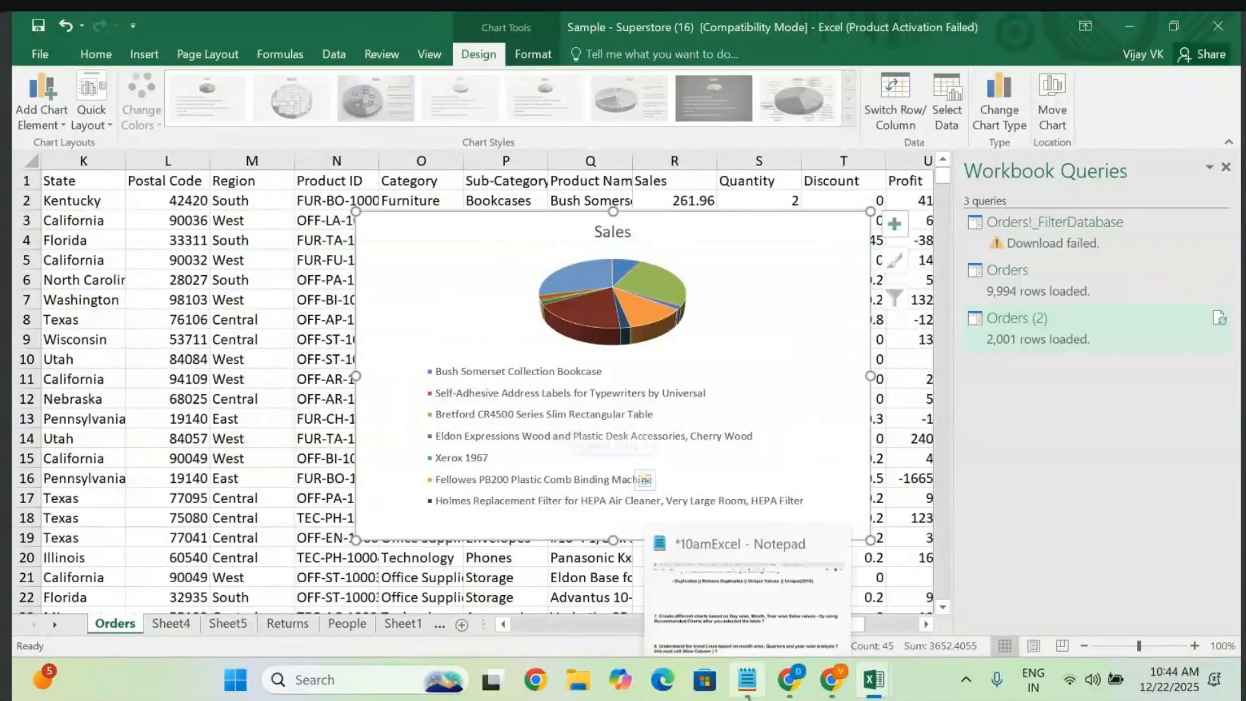
click(747, 697)
- Remove the blank lines above item 7 and append 'Quick Analysis' to item 7's question
right_click(500, 423)
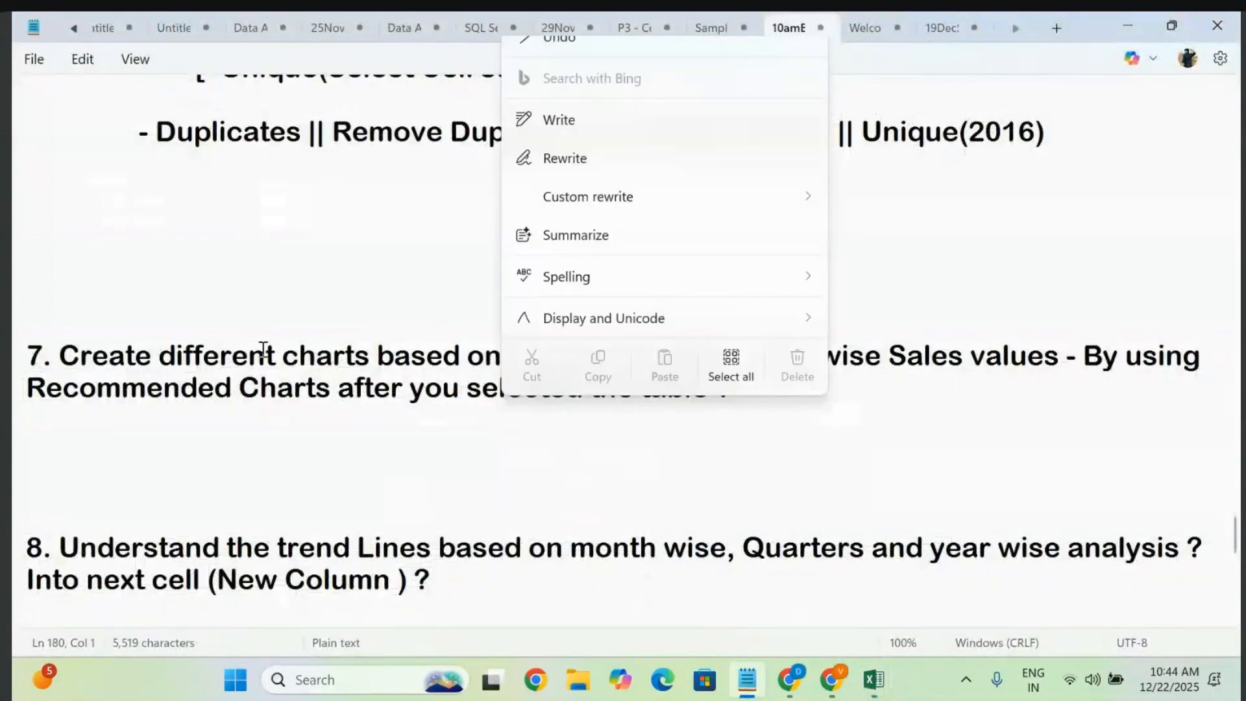
click(76, 326)
key(BackSpace)
key(BackSpace)
key(BackSpace)
key(BackSpace)
key(BackSpace)
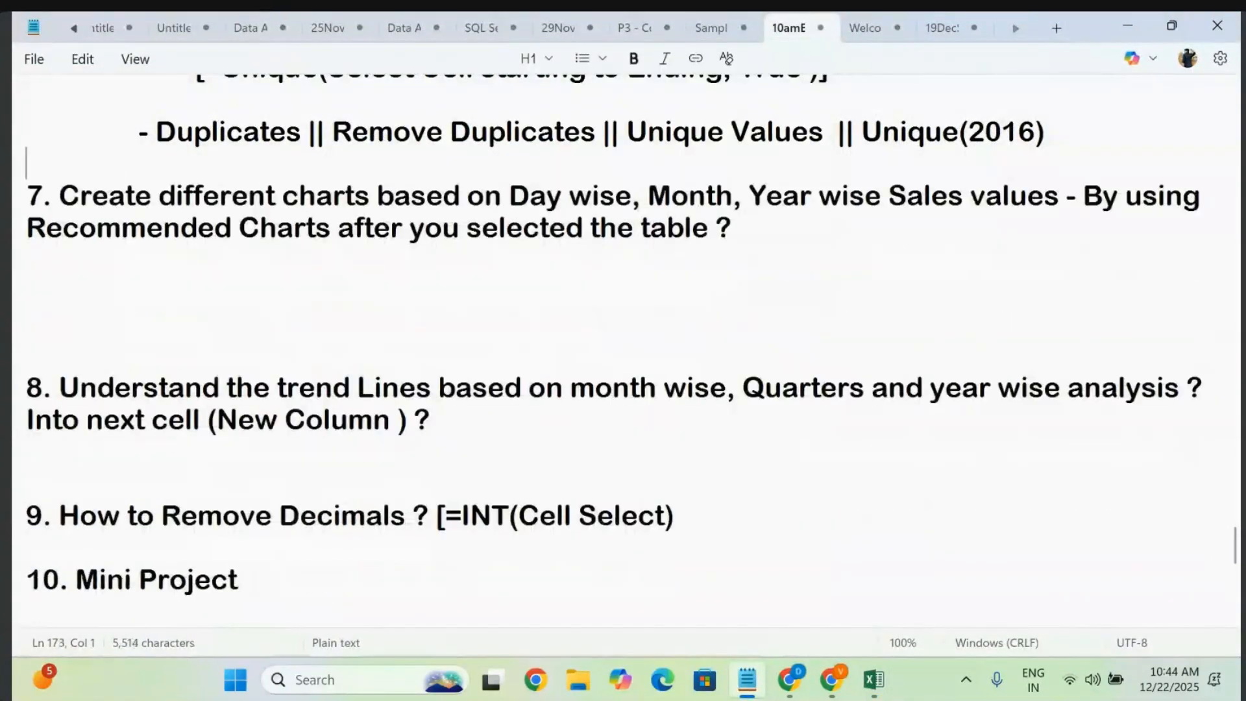
click(816, 239)
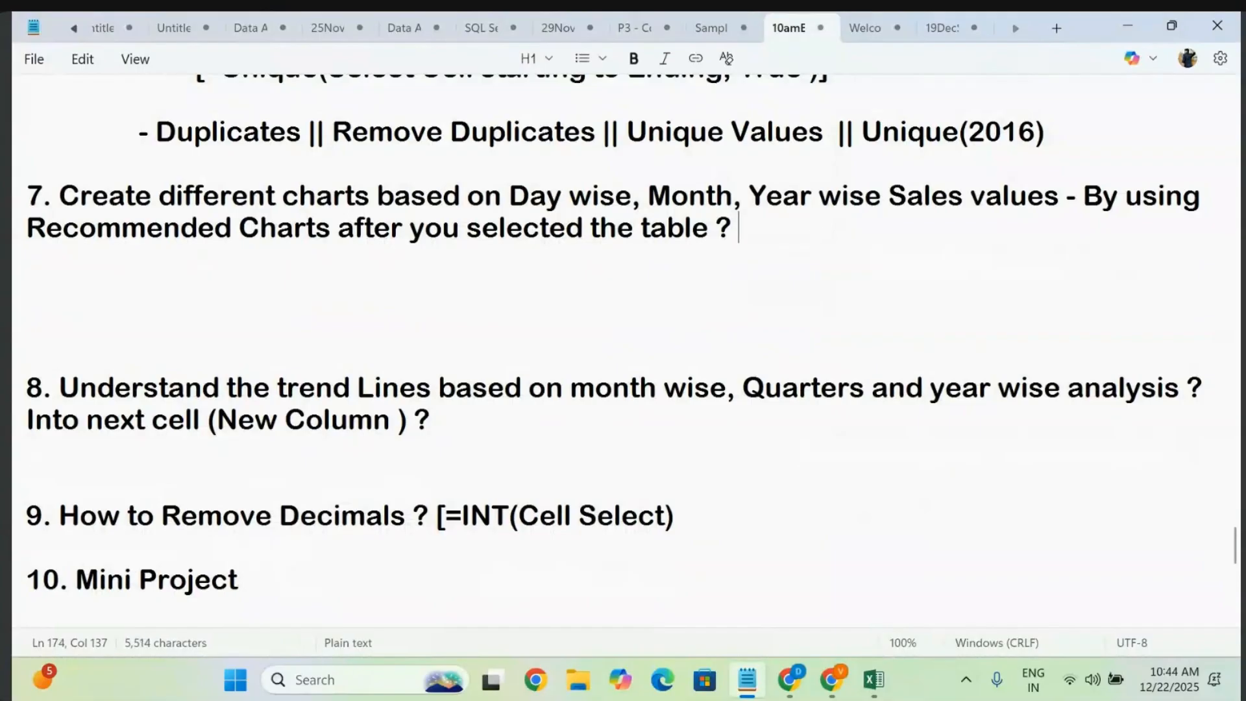
text(Quic)
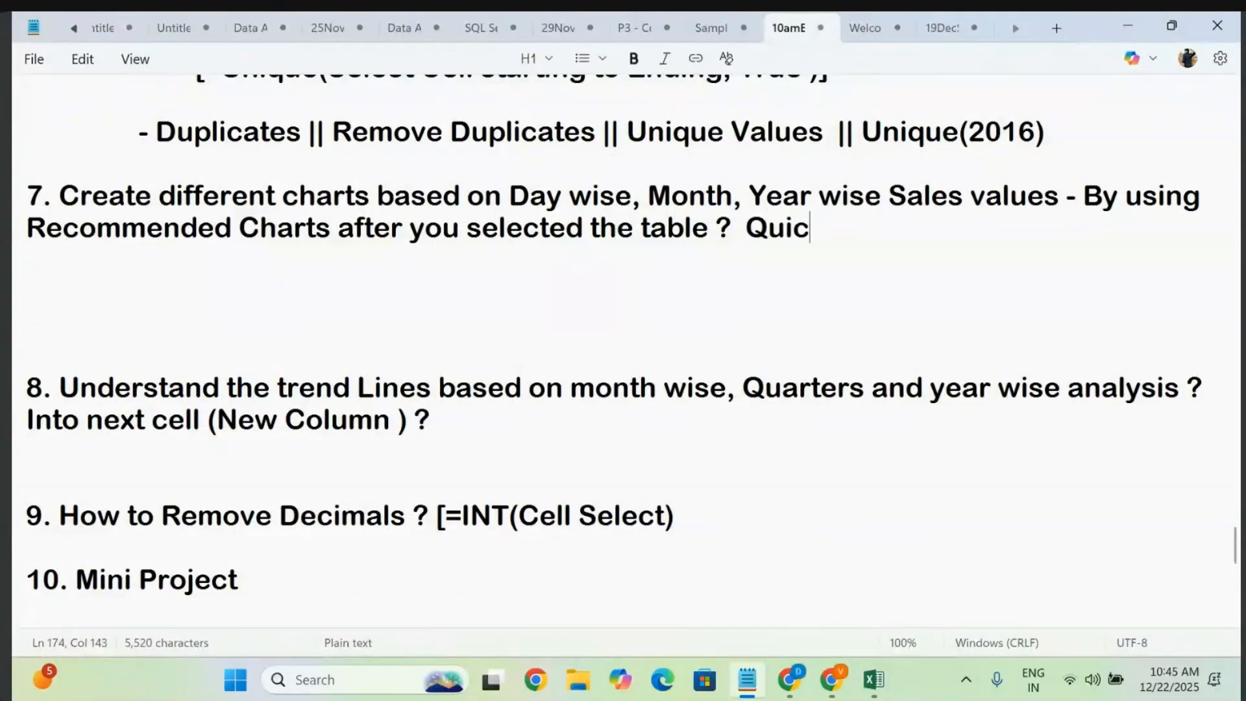
text(k N)
key(BackSpace)
text(A)
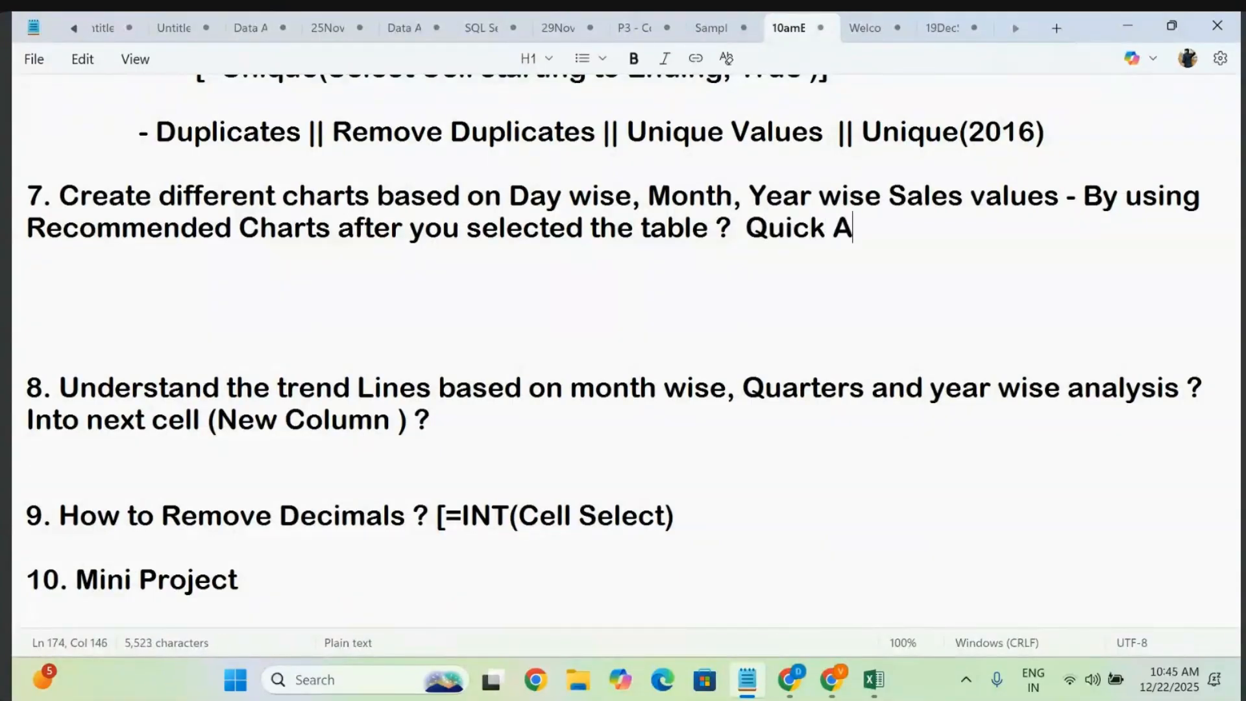
text(nalysis)
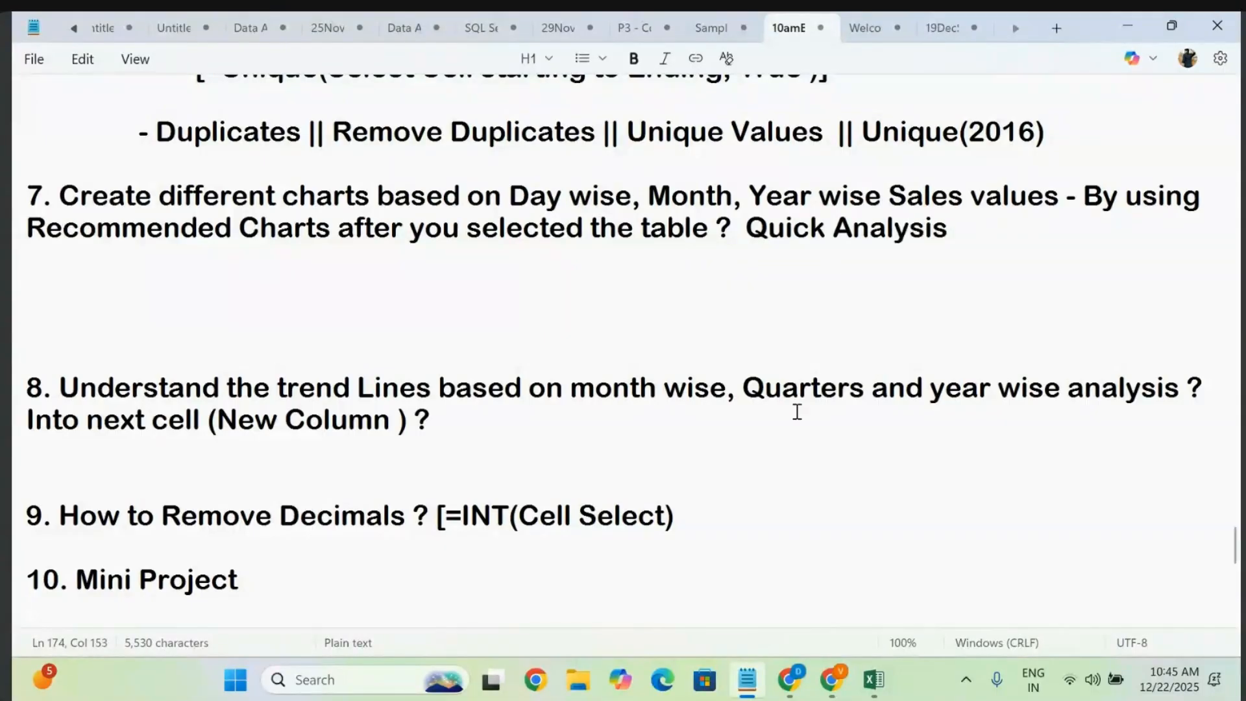
- Add a blank line after item 8, then return to the Sample - Superstore workbook
click(576, 406)
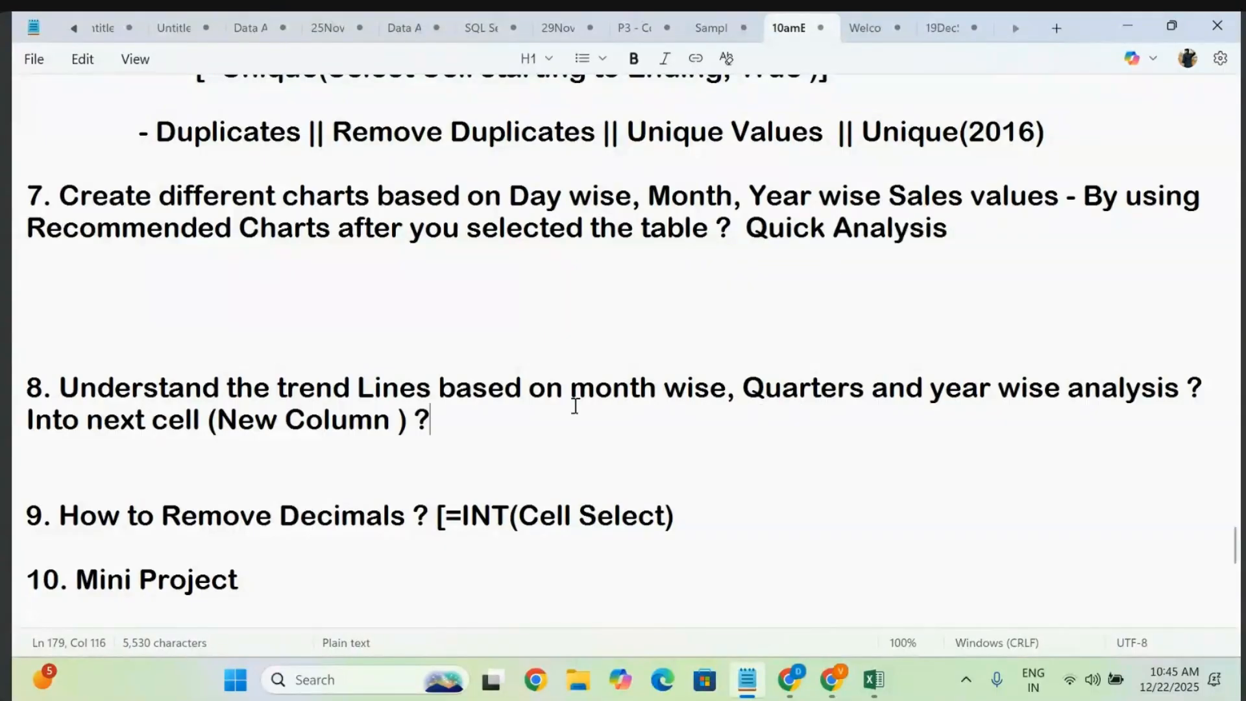
drag(429, 421, 22, 356)
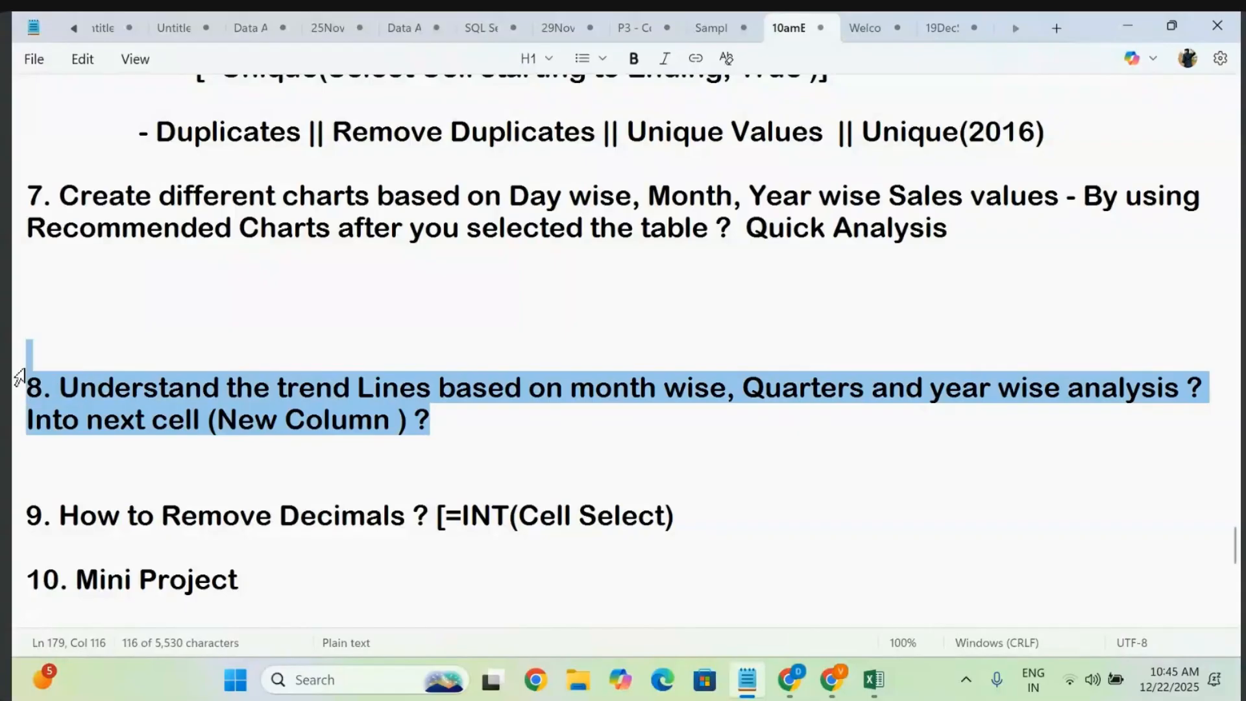
click(512, 422)
key(Return)
key(Return)
key(Return)
key(Return)
key(Return)
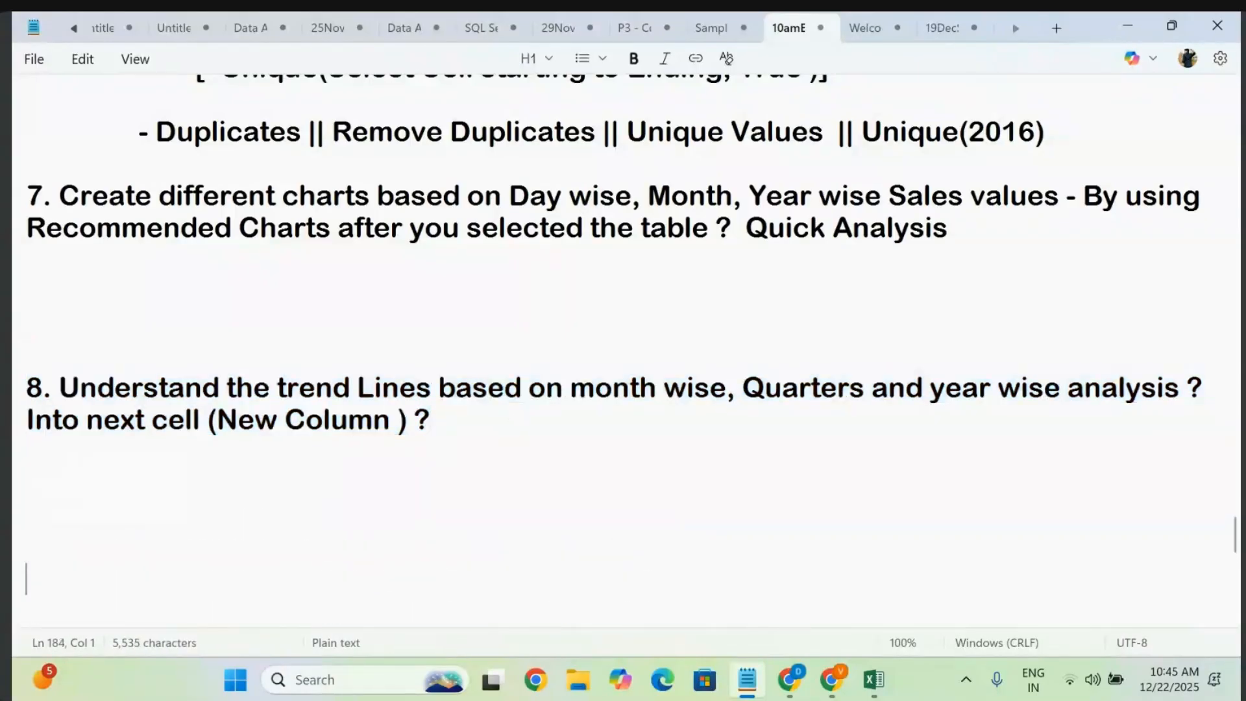
drag(313, 388, 755, 434)
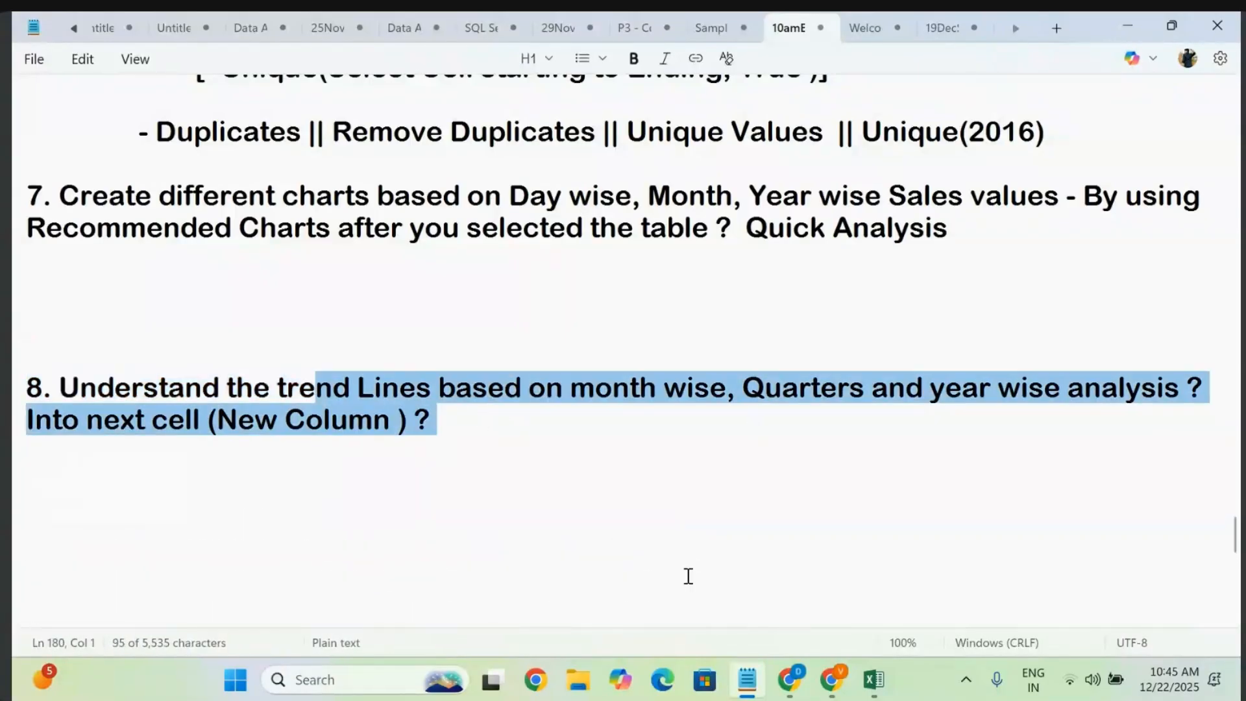
click(874, 680)
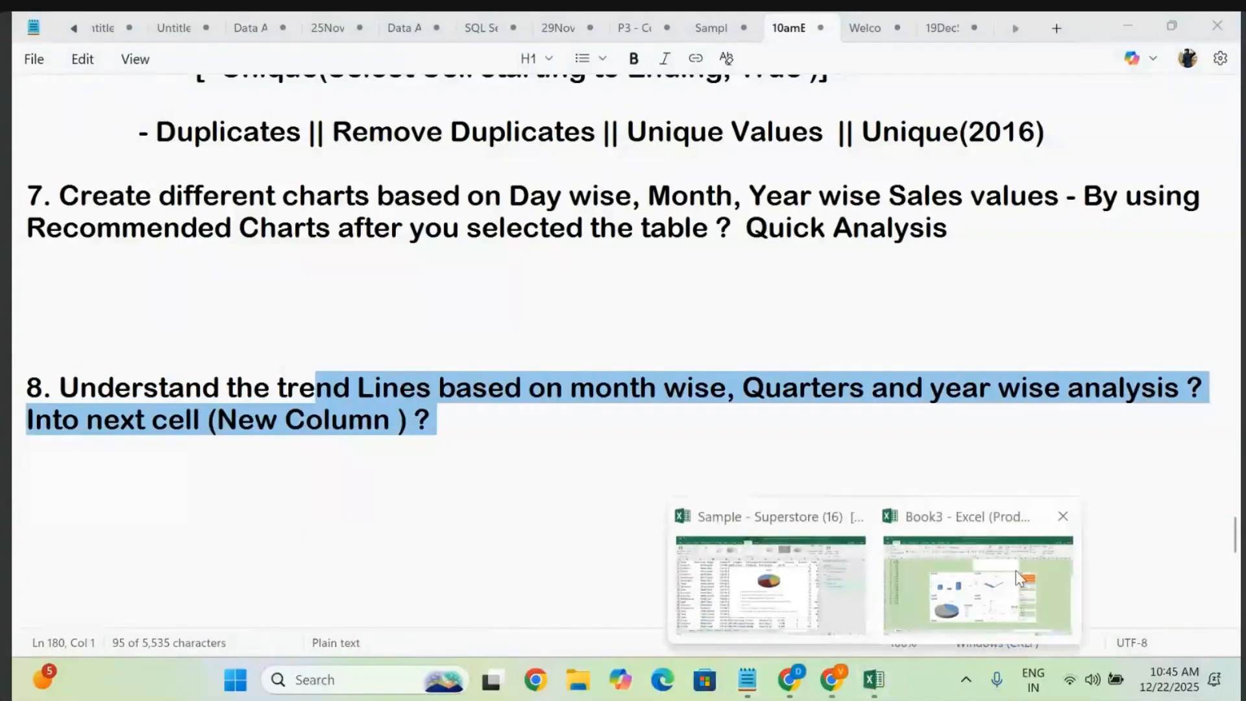
click(792, 571)
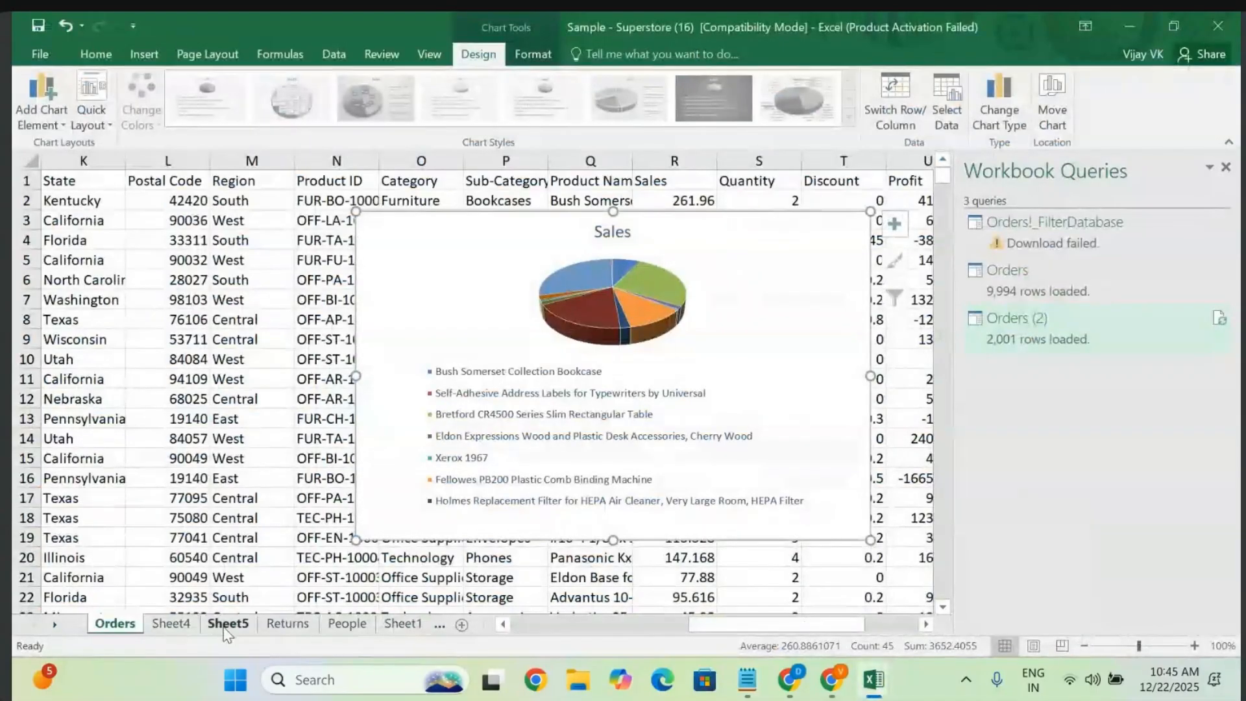
- On Sheet5, select the Jan–Sep values for dates 1–20 (B2:J21) and copy them
click(227, 624)
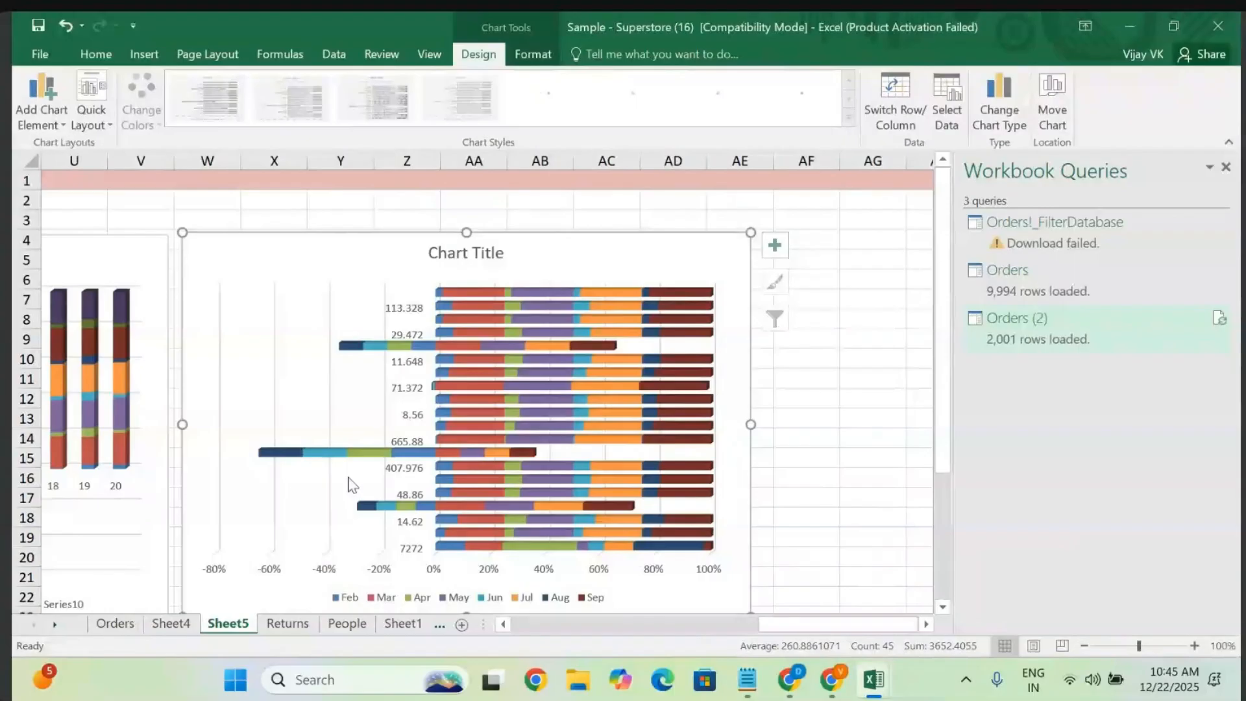
scroll(351, 486, left, 10)
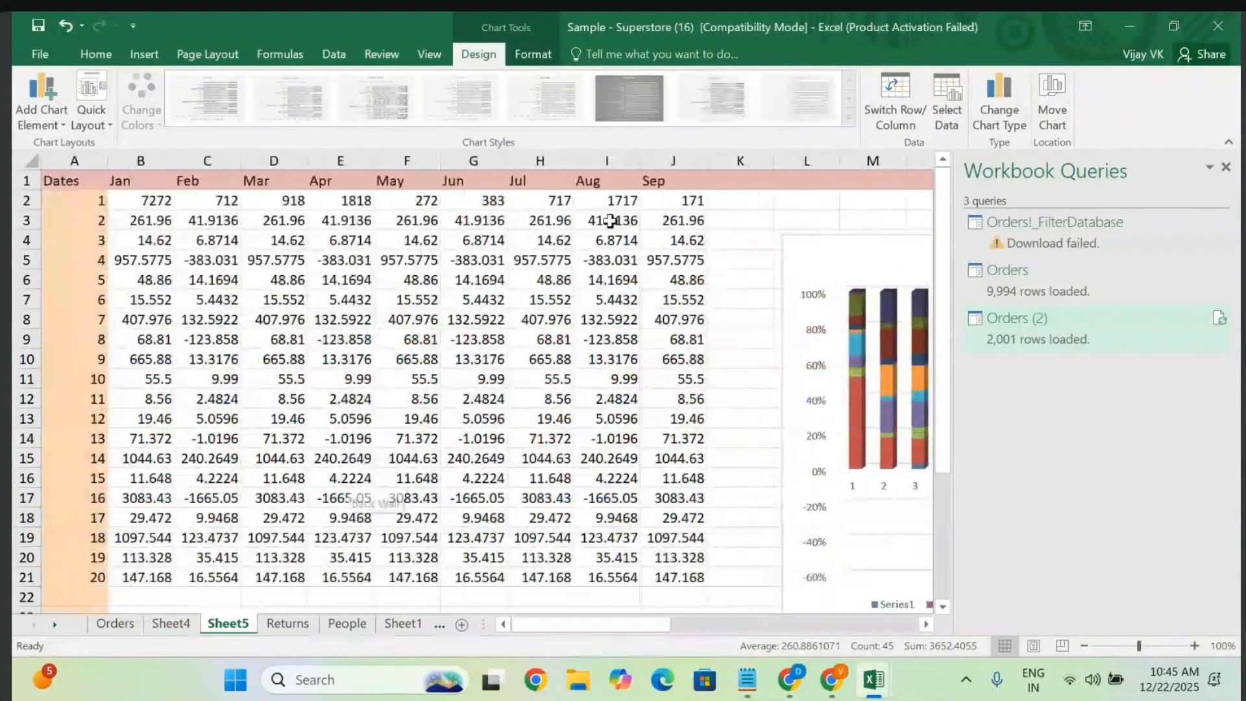
click(740, 220)
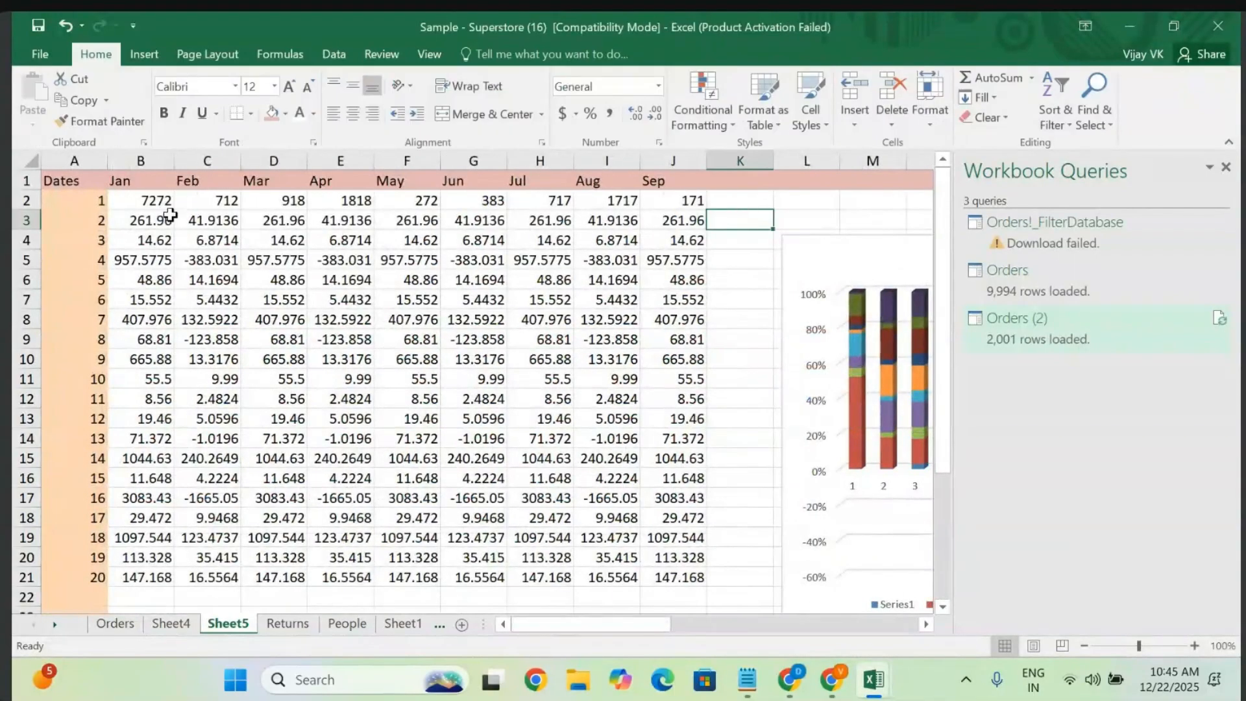
click(144, 219)
key(shift+Right)
key(shift+Right)
key(shift+Right)
key(shift+Right)
key(shift+Right)
key(shift+Right)
key(shift+Right)
key(shift+Right)
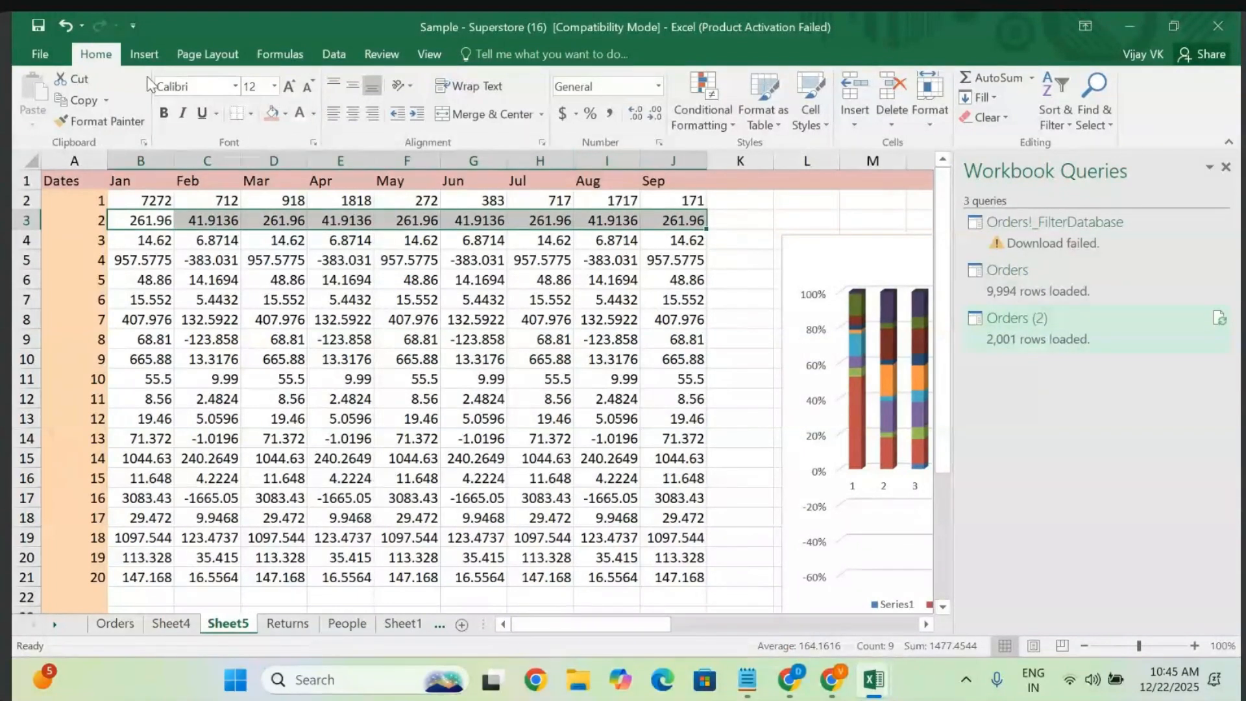
click(139, 57)
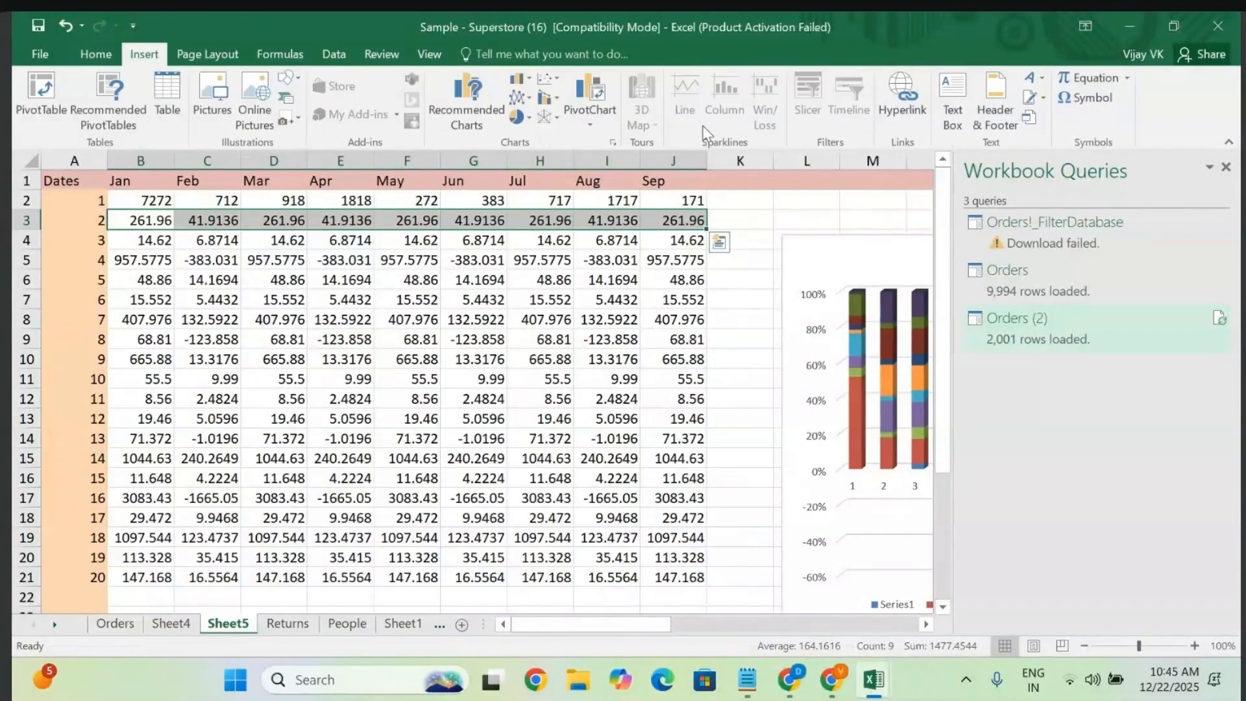
click(131, 192)
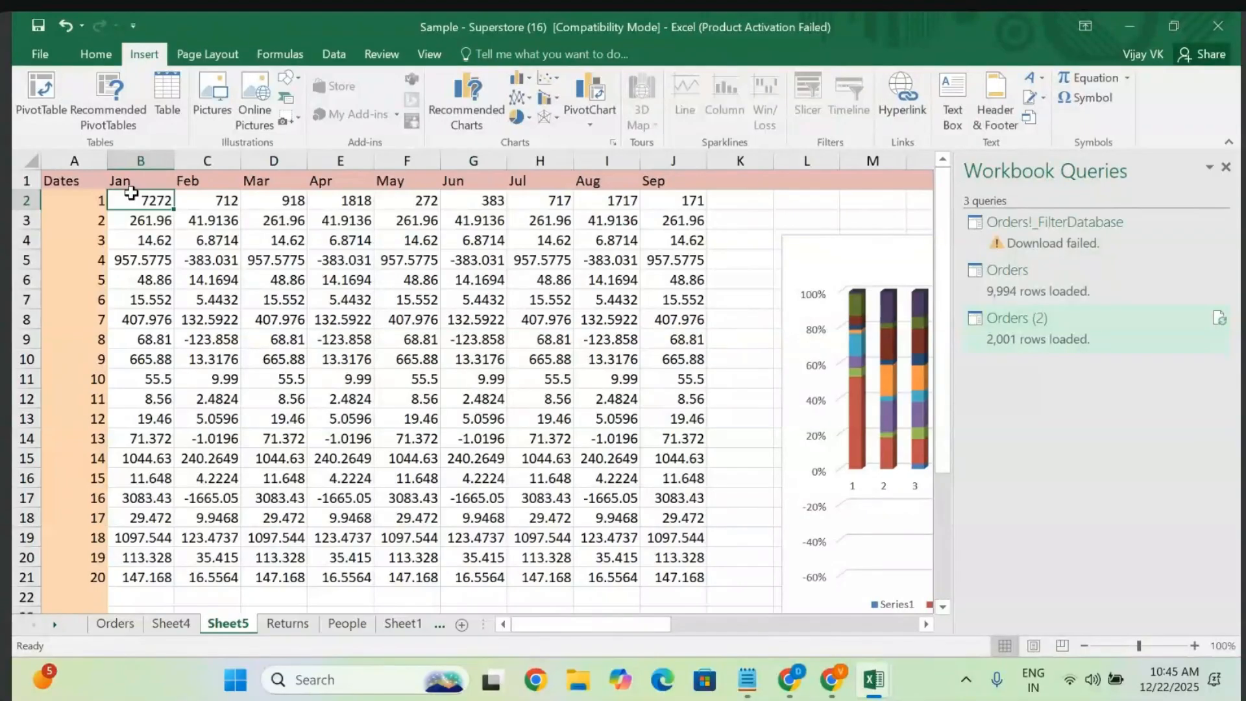
key(ctrl+shift+Right)
key(ctrl+shift+Down)
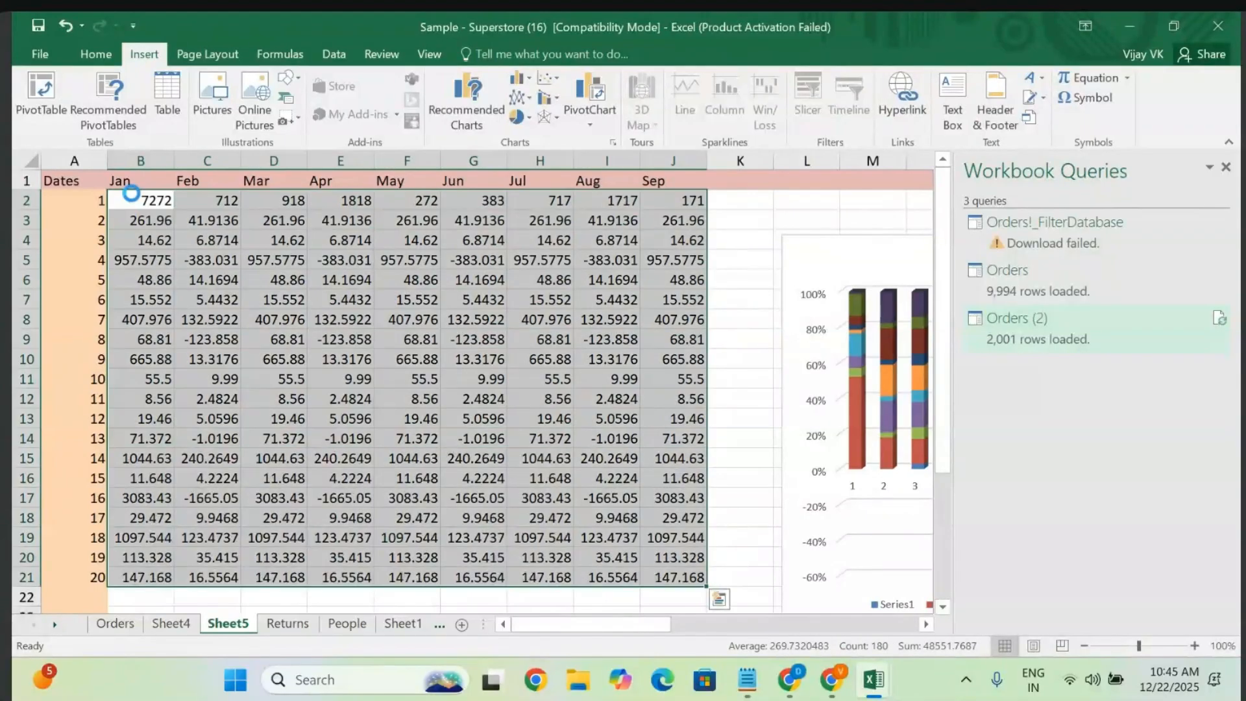
key(ctrl+c)
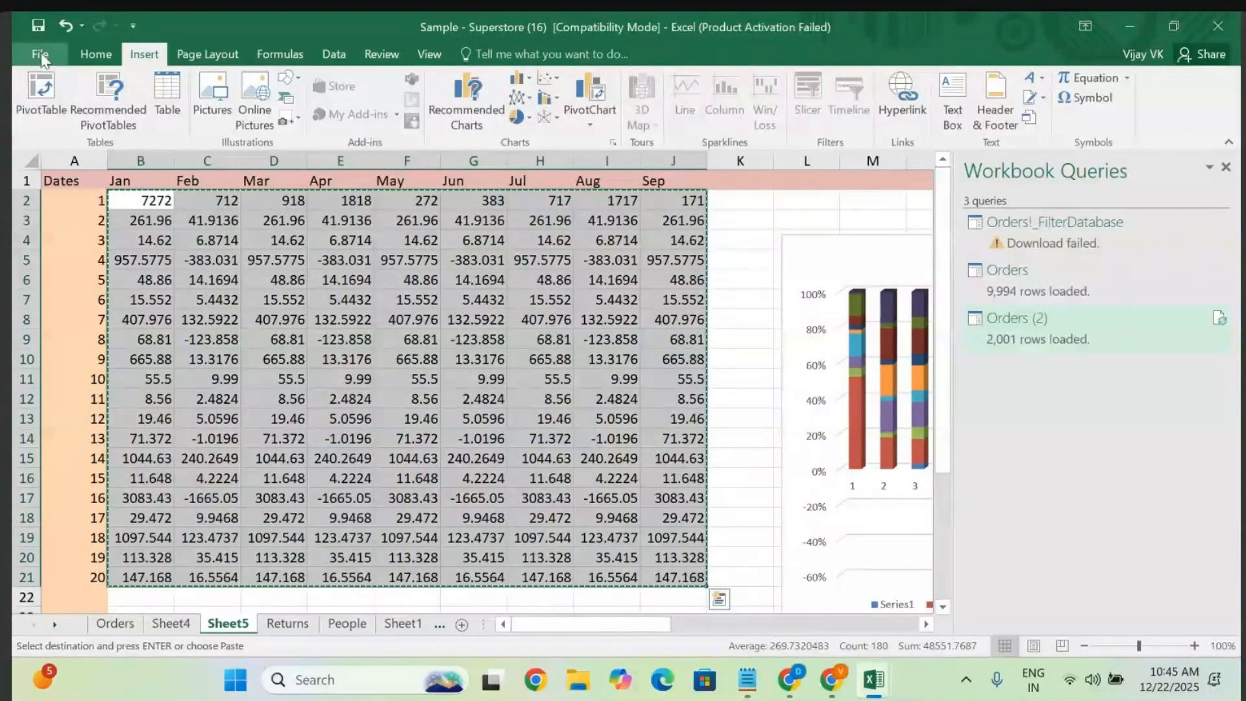